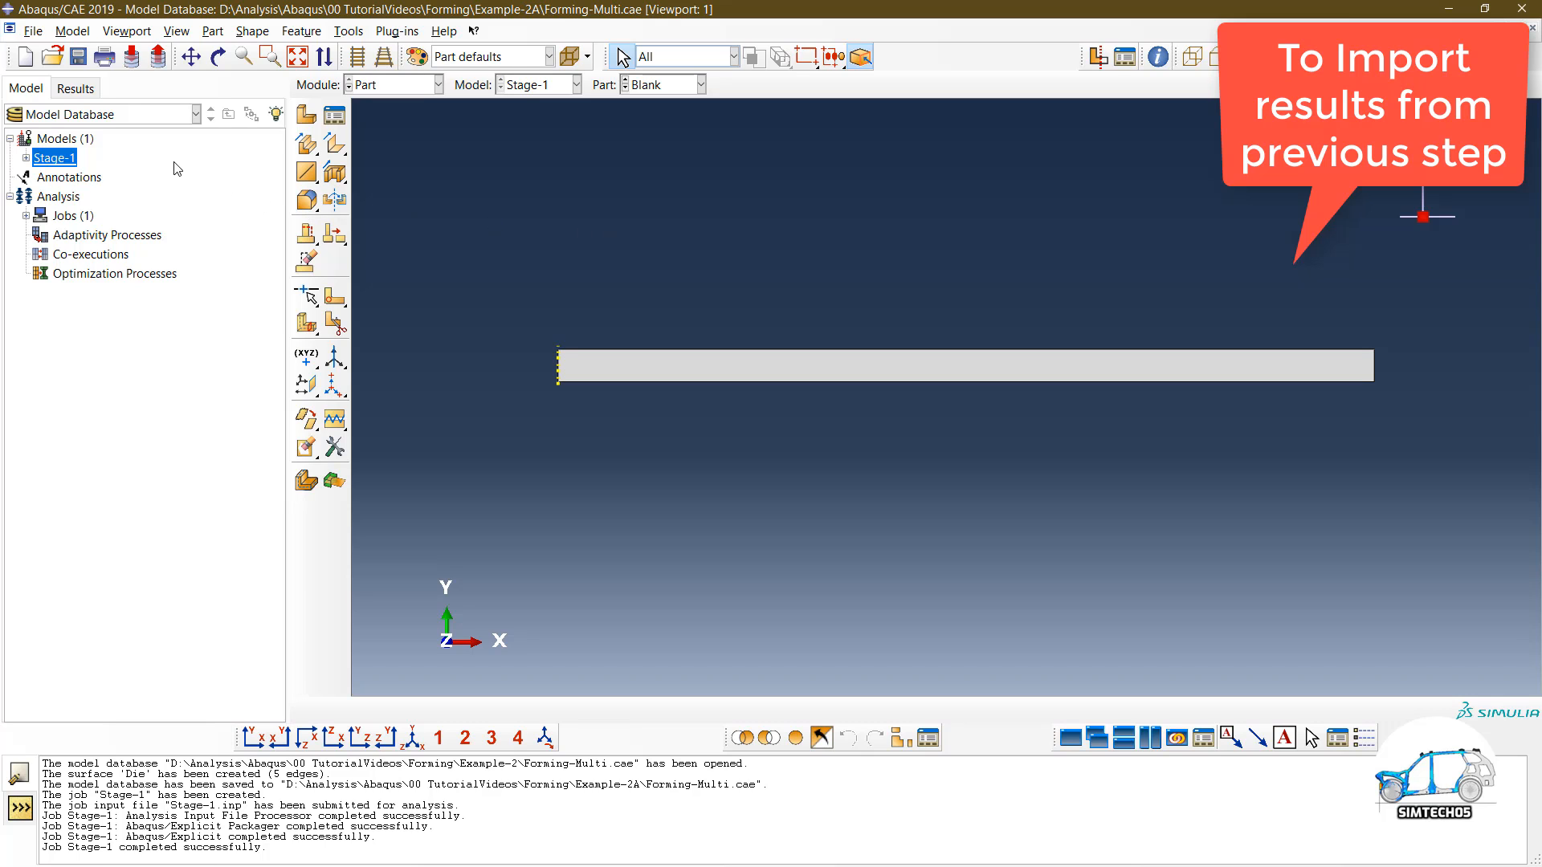
Step: Create a new model named Stage-2 with the model type Standard & Explicit
{"action": "double_click", "coordinate": [67, 140]}
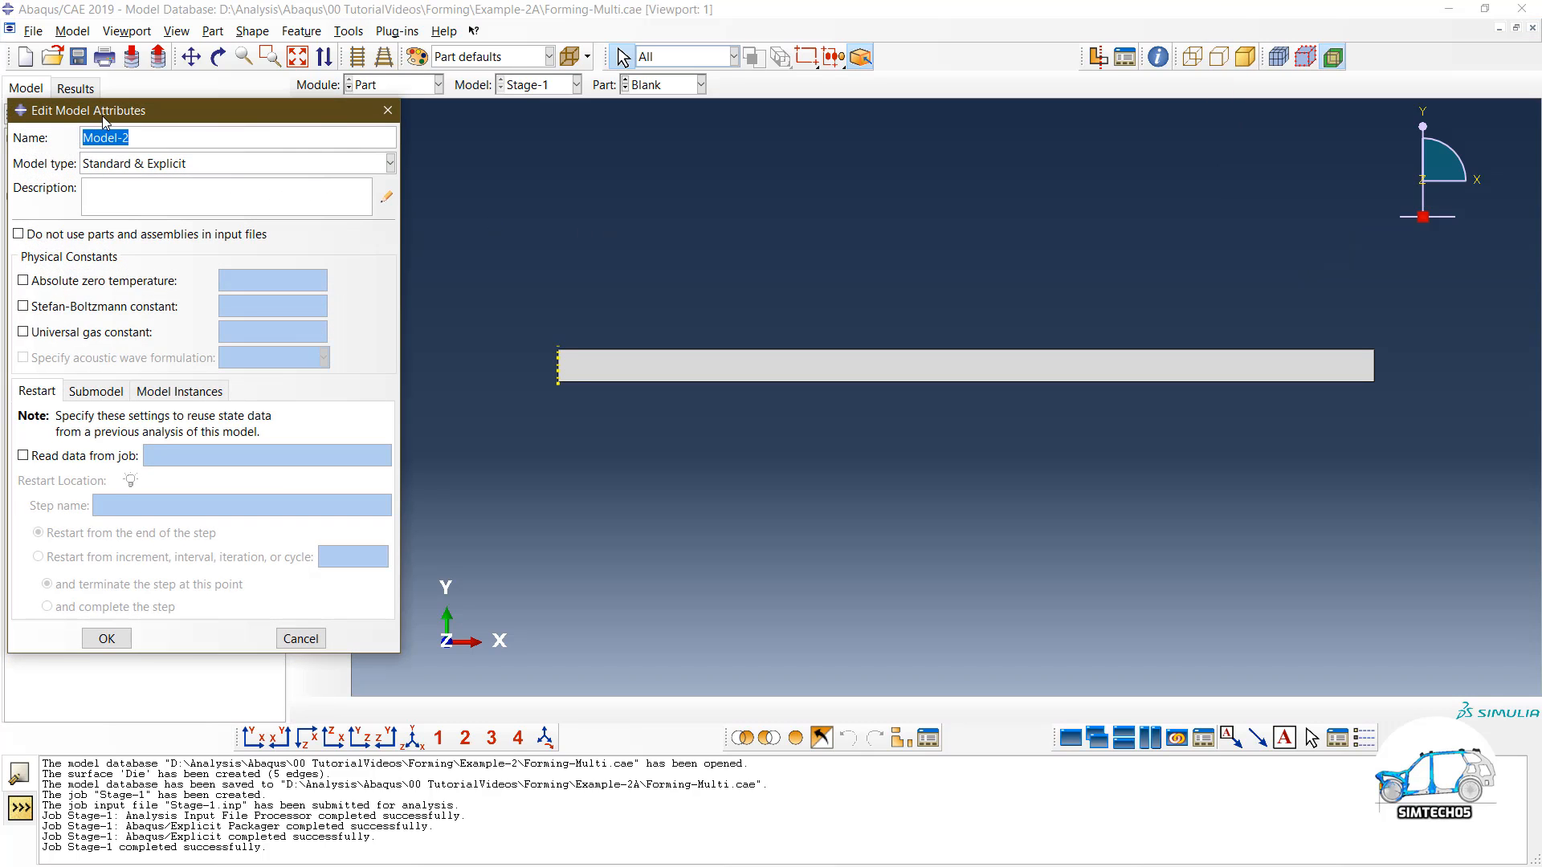
{"action": "left_click_drag", "start_coordinate": [103, 116], "coordinate": [421, 119]}
{"action": "type", "text": "Stage"}
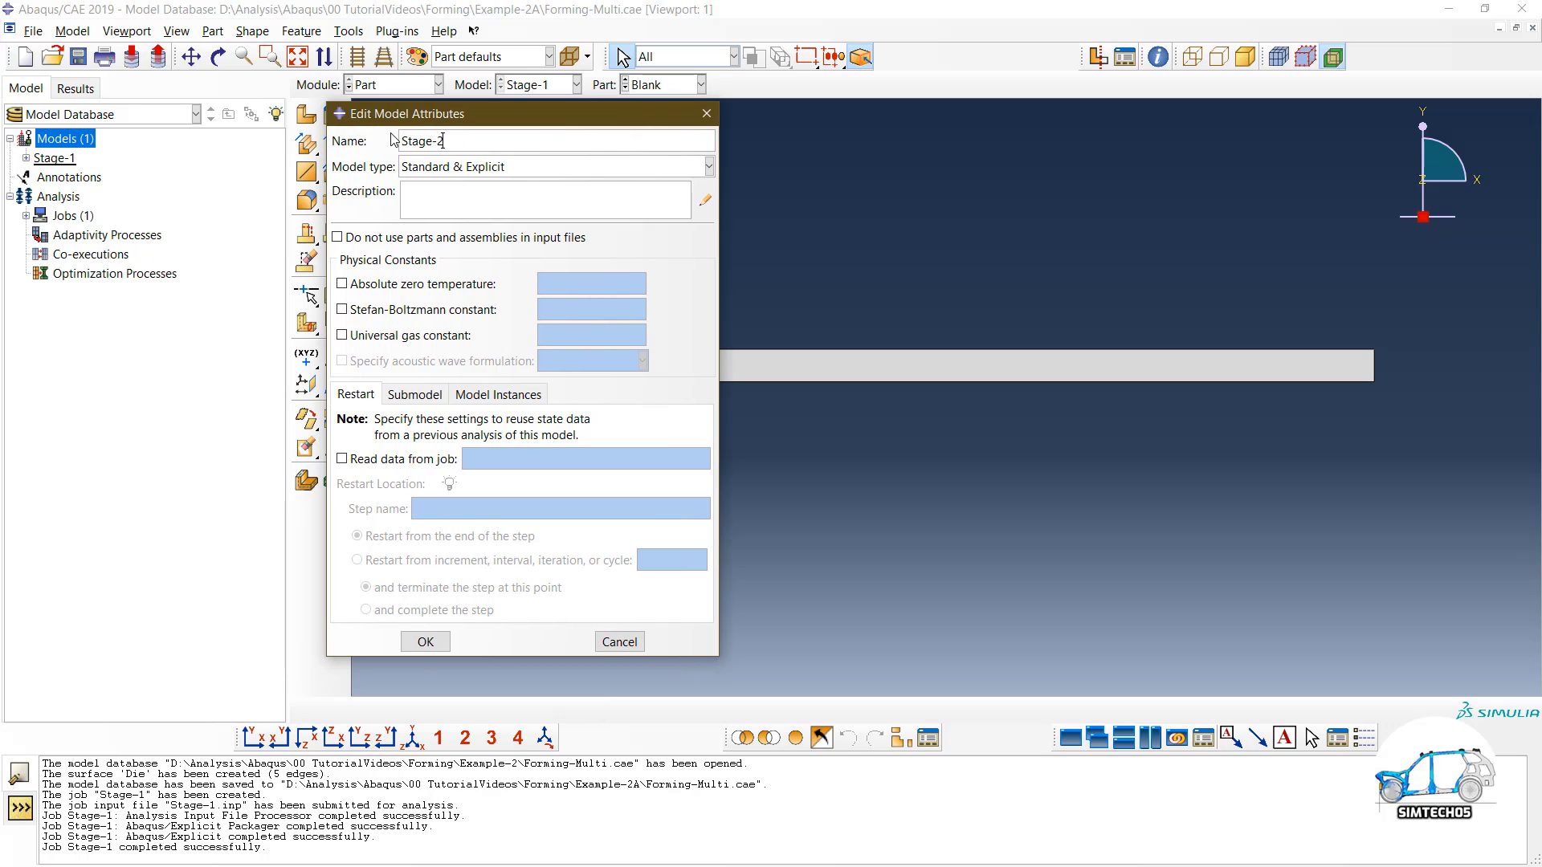
{"action": "left_click", "coordinate": [520, 165]}
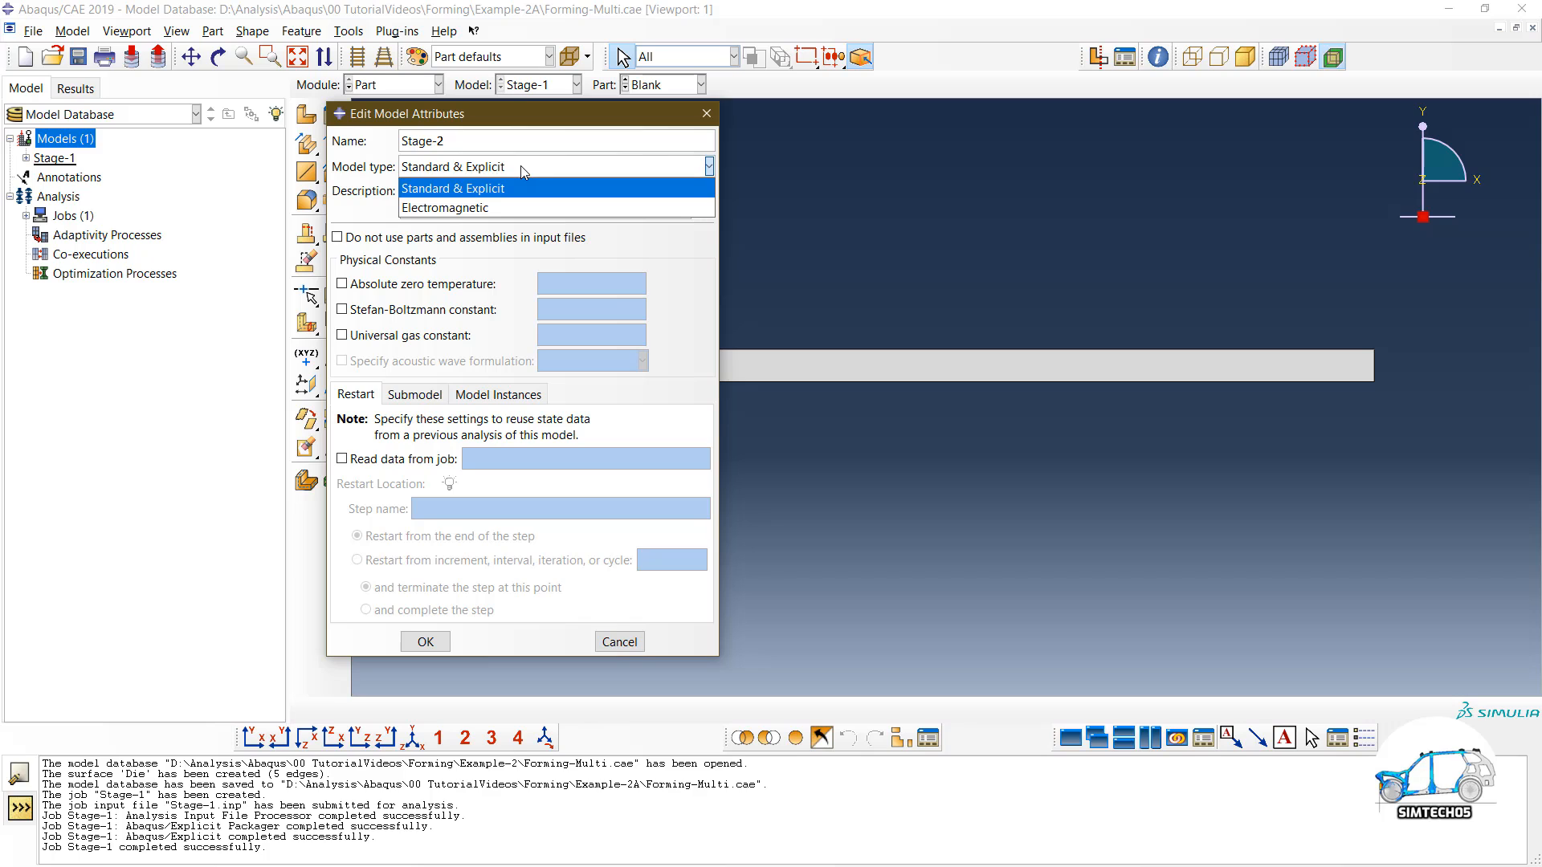
{"action": "left_click", "coordinate": [481, 191]}
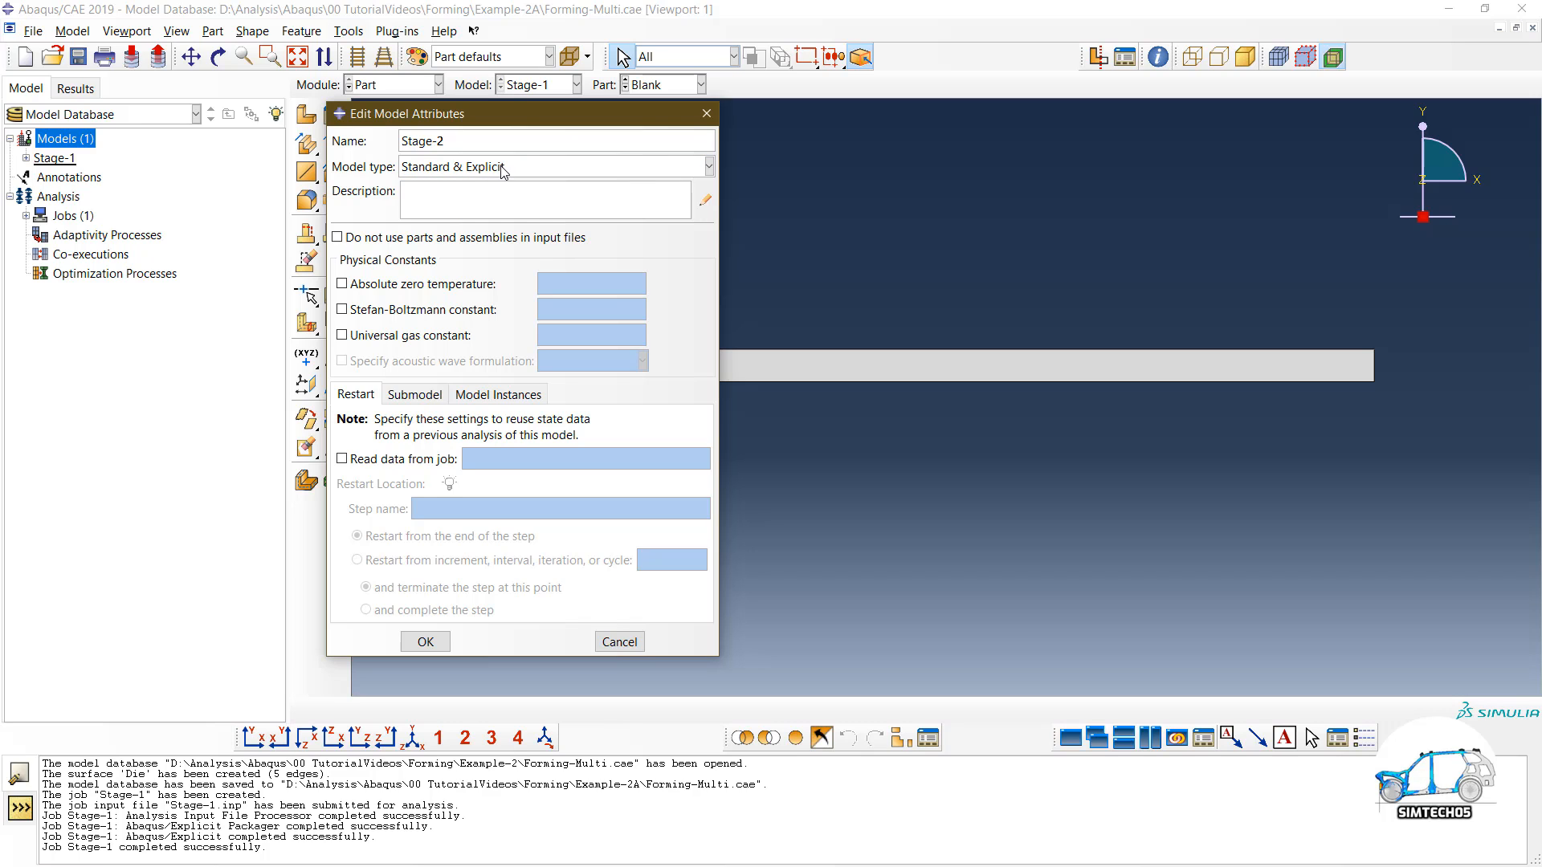
{"action": "left_click", "coordinate": [426, 647]}
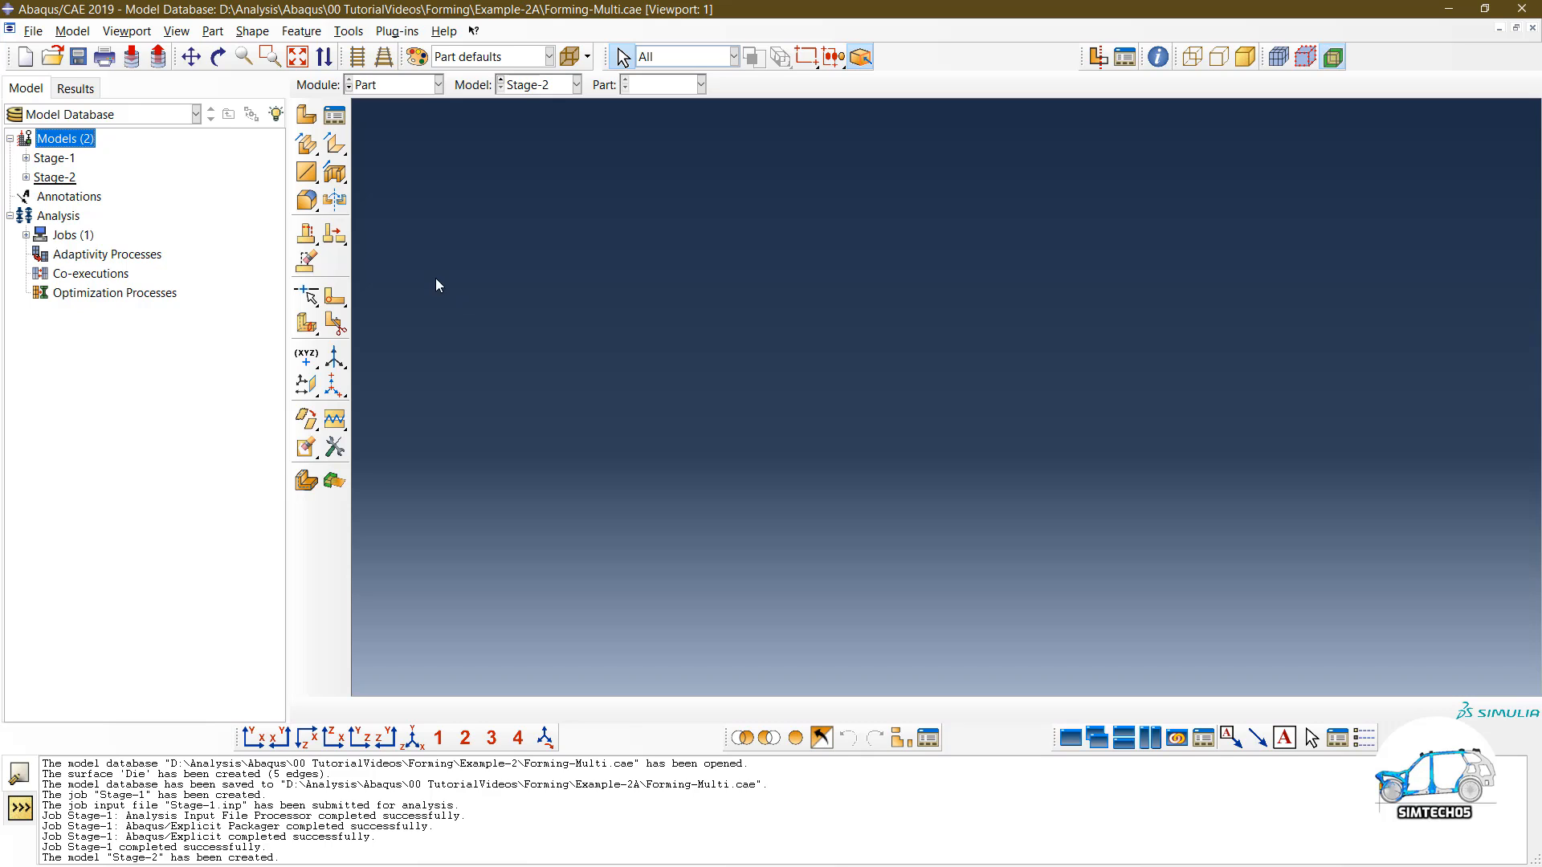
Step: Create an axisymmetric discrete rigid wire part named Tool with an approximate size of 200 and open its sketch
{"action": "left_click", "coordinate": [306, 114]}
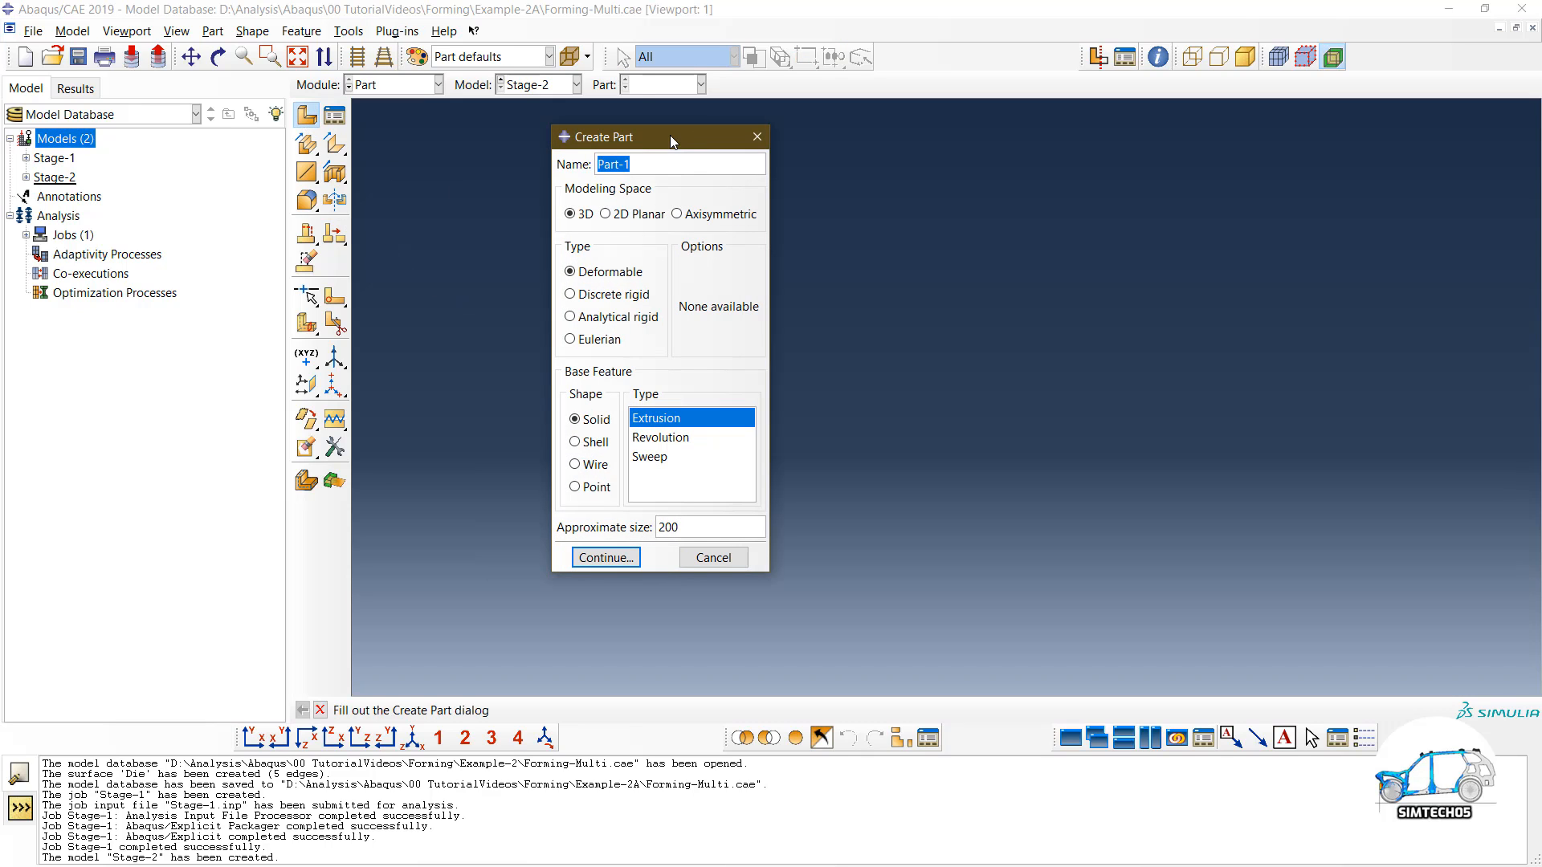
{"action": "type", "text": "Tool"}
{"action": "left_click", "coordinate": [695, 222]}
{"action": "left_click", "coordinate": [594, 420]}
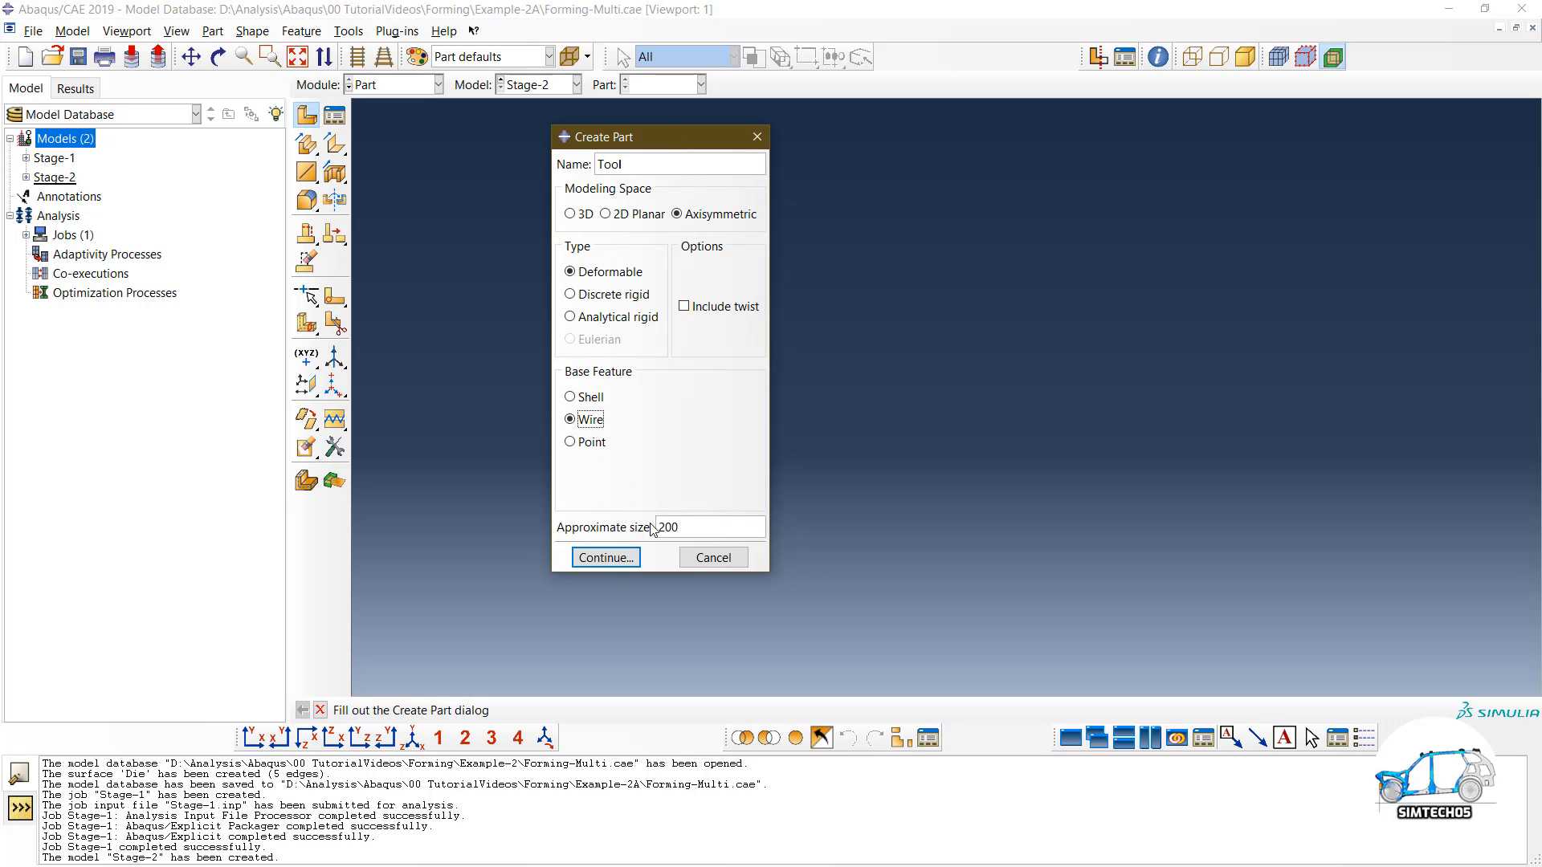
{"action": "left_click", "coordinate": [600, 295]}
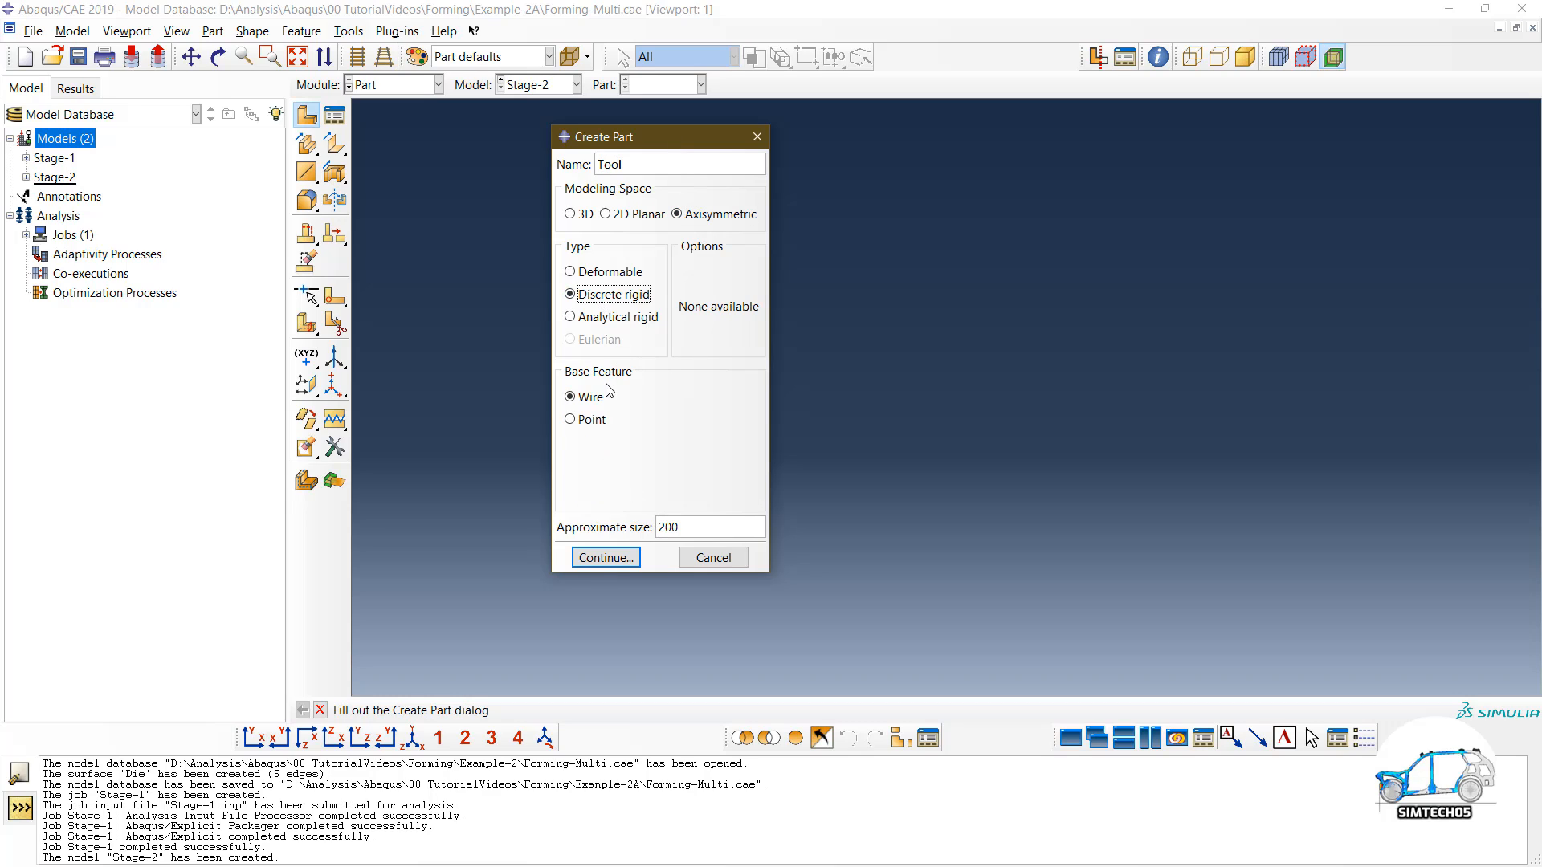
{"action": "left_click", "coordinate": [628, 560]}
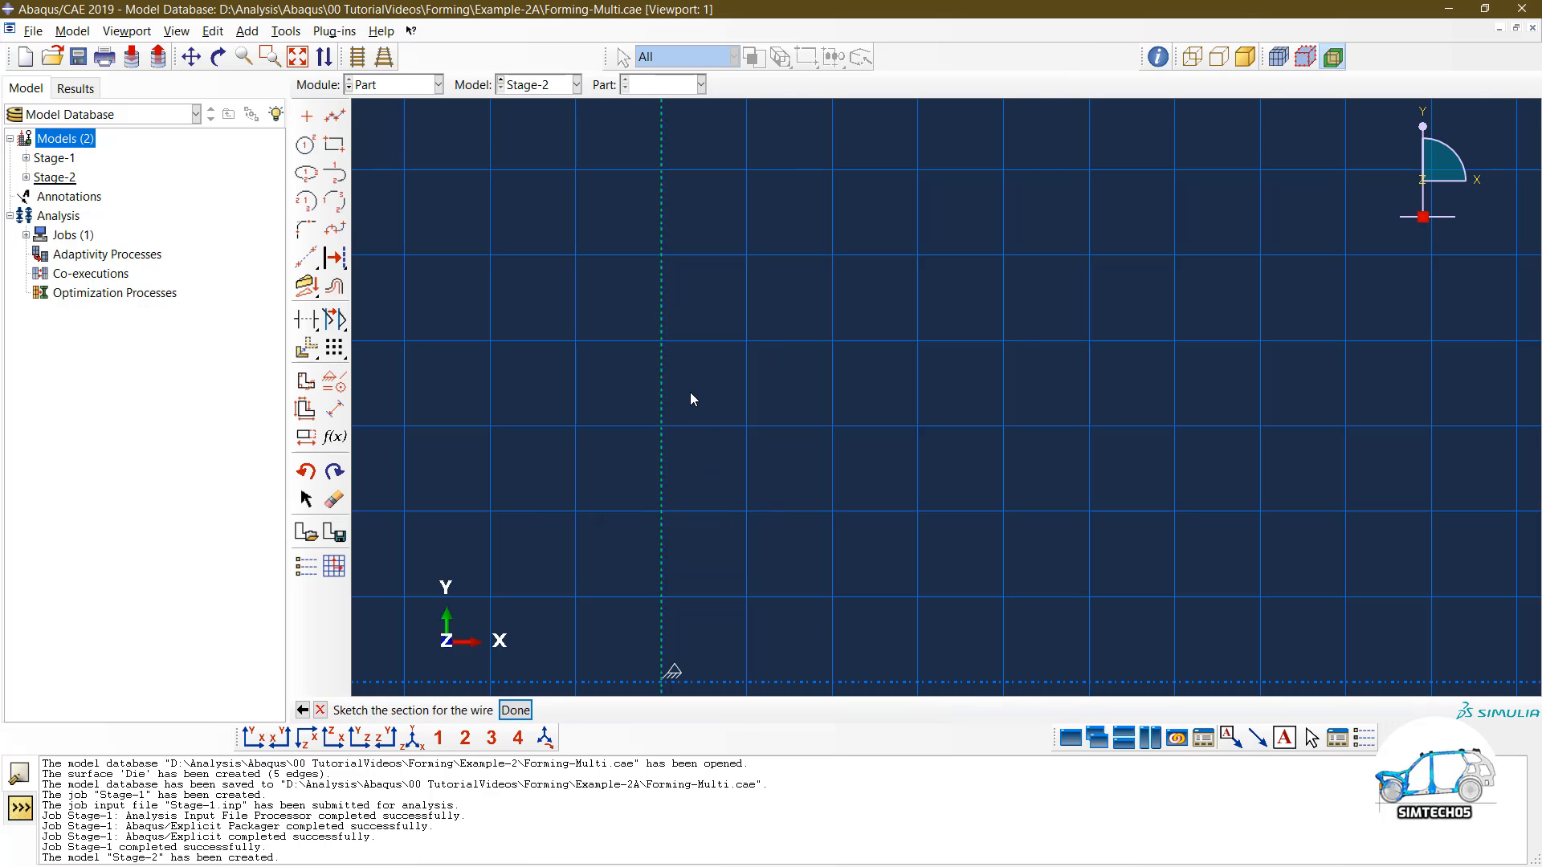
Step: Sketch a connected profile: a horizontal bottom line from the origin, a vertical wall, an outward-sloping line and a horizontal top flange
{"action": "left_click", "coordinate": [334, 116]}
{"action": "scroll", "coordinate": [763, 289], "scroll_direction": "down", "scroll_amount": 1}
{"action": "left_click", "coordinate": [675, 624]}
{"action": "left_click", "coordinate": [1241, 624]}
{"action": "scroll", "coordinate": [1497, 423], "scroll_direction": "down", "scroll_amount": 8}
{"action": "middle_click_drag", "start_coordinate": [1497, 423], "coordinate": [1006, 461], "text": "ctrl+alt"}
{"action": "scroll", "coordinate": [1007, 462], "scroll_direction": "up", "scroll_amount": 4}
{"action": "left_click", "coordinate": [896, 165]}
{"action": "scroll", "coordinate": [964, 172], "scroll_direction": "down", "scroll_amount": 3}
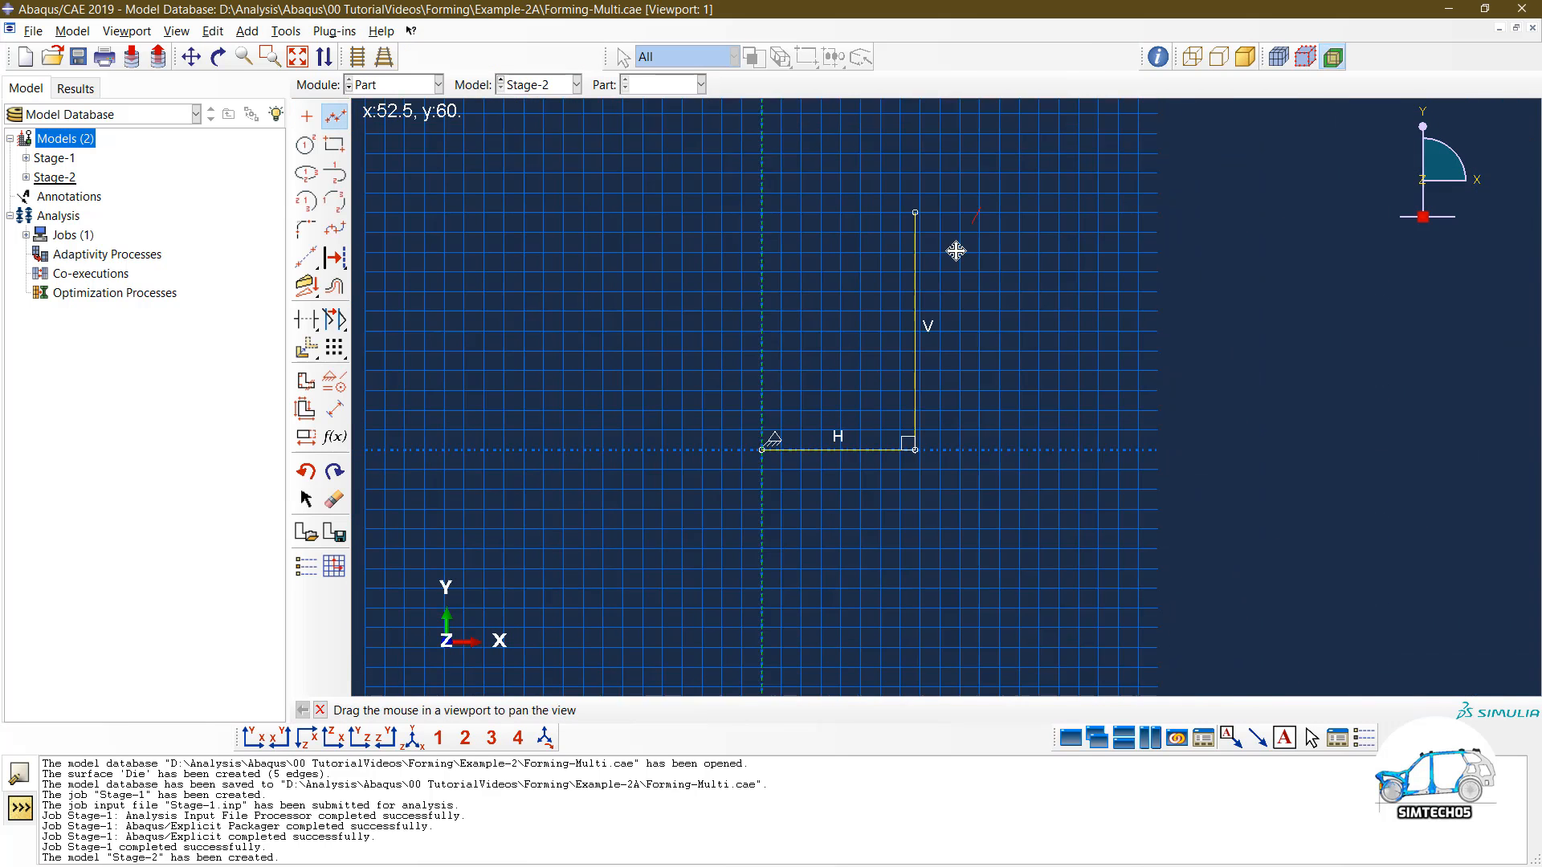
{"action": "left_click", "coordinate": [888, 192]}
{"action": "left_click", "coordinate": [1016, 193]}
Step: Set the bottom line's length to 42.5 and make its inner end coincident with the origin
{"action": "left_click", "coordinate": [335, 409]}
{"action": "left_click", "coordinate": [673, 519]}
{"action": "left_click", "coordinate": [658, 546]}
{"action": "type", "text": "42.5"}
{"action": "key", "text": "Return"}
{"action": "left_click", "coordinate": [334, 381]}
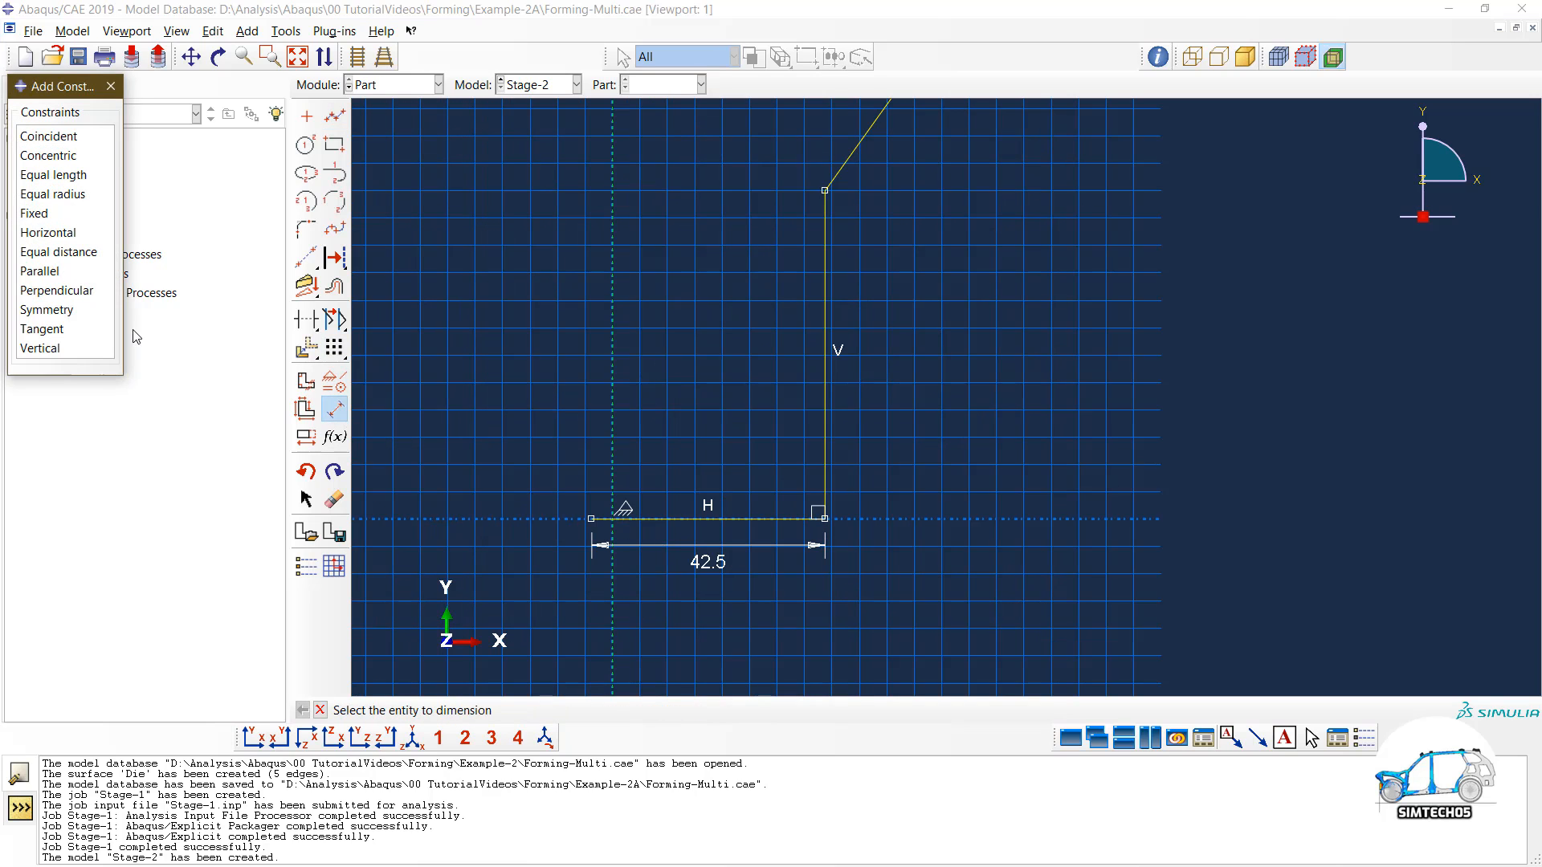
{"action": "left_click", "coordinate": [48, 136]}
Step: Set the vertical wall's length to 80 and the top flange's height above the bottom line to 110
{"action": "left_click", "coordinate": [334, 408]}
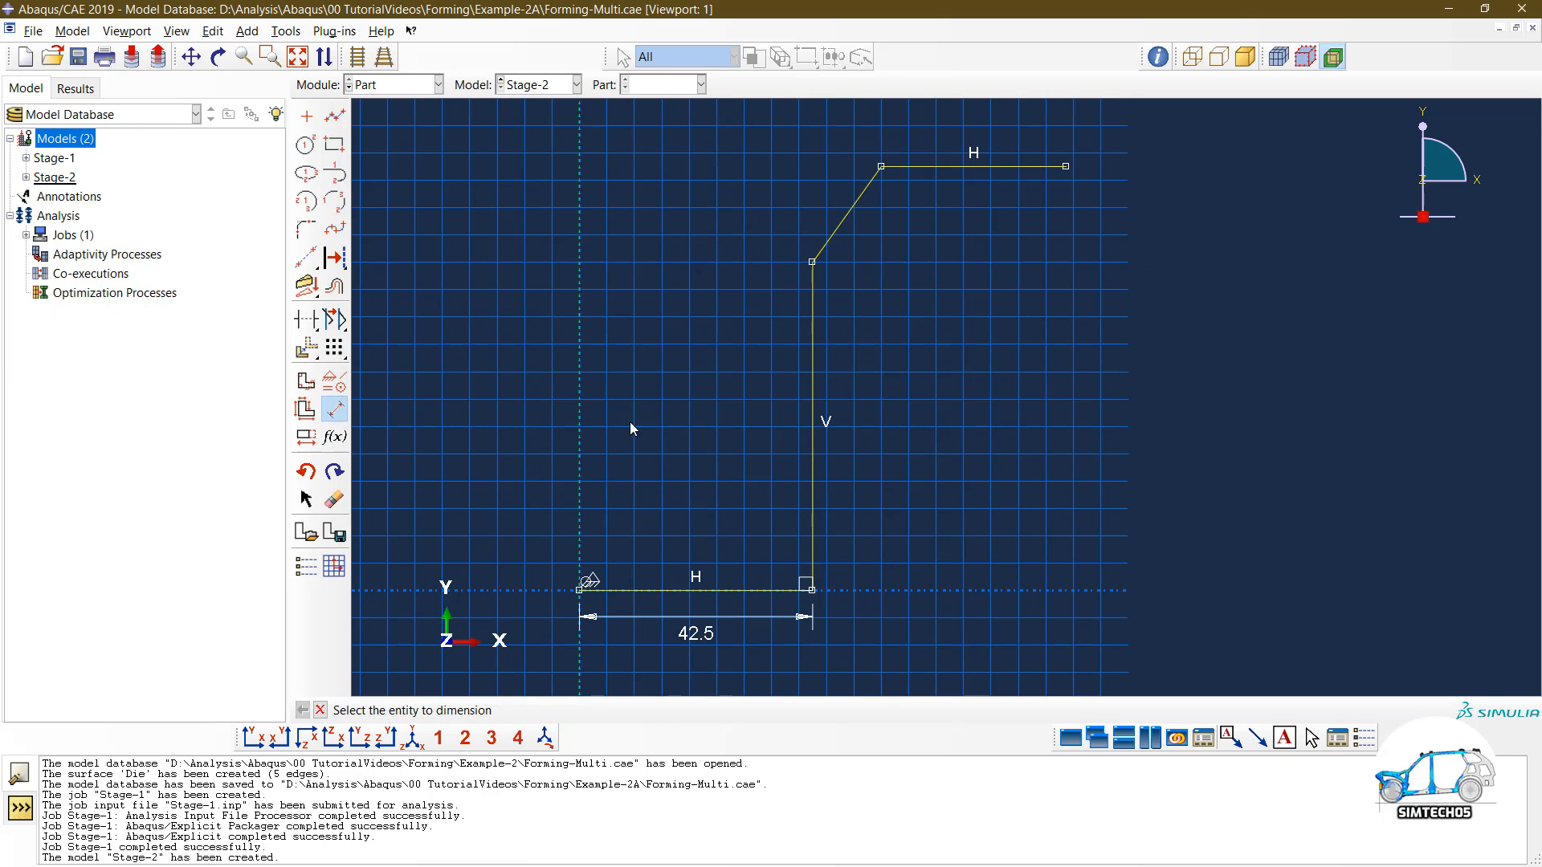
{"action": "left_click", "coordinate": [812, 452]}
{"action": "left_click", "coordinate": [868, 462]}
{"action": "type", "text": "80"}
{"action": "key", "text": "Return"}
{"action": "left_click", "coordinate": [786, 556]}
{"action": "left_click", "coordinate": [1047, 509]}
{"action": "type", "text": "110"}
{"action": "key", "text": "Return"}
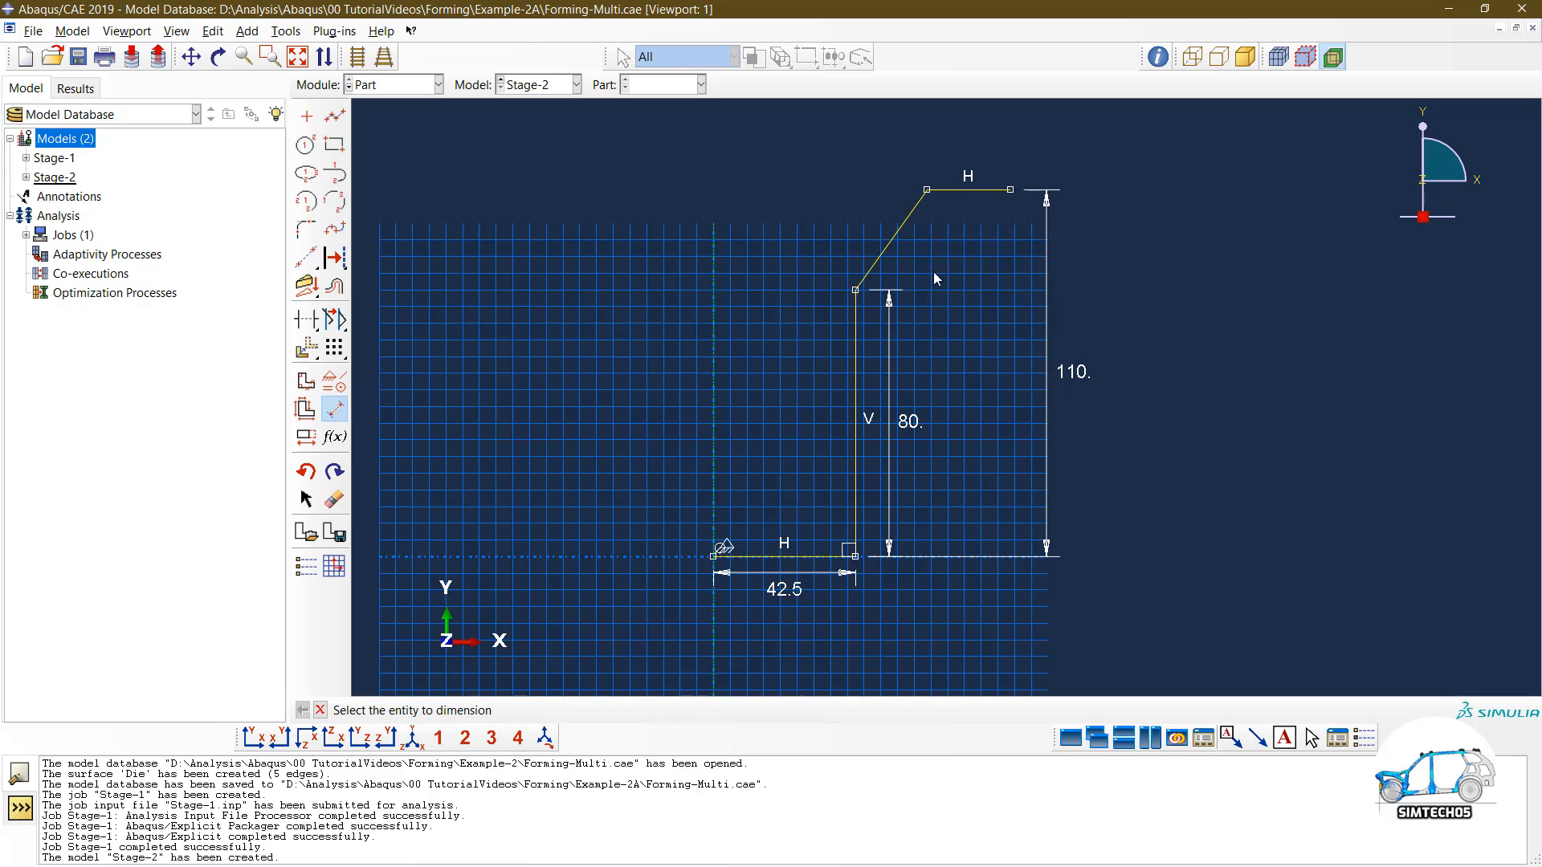
Step: Set the angle between the vertical wall and the sloping line to 30 degrees
{"action": "left_click", "coordinate": [855, 337]}
{"action": "left_click", "coordinate": [884, 250]}
{"action": "left_click", "coordinate": [867, 241]}
{"action": "type", "text": "30"}
{"action": "key", "text": "Return"}
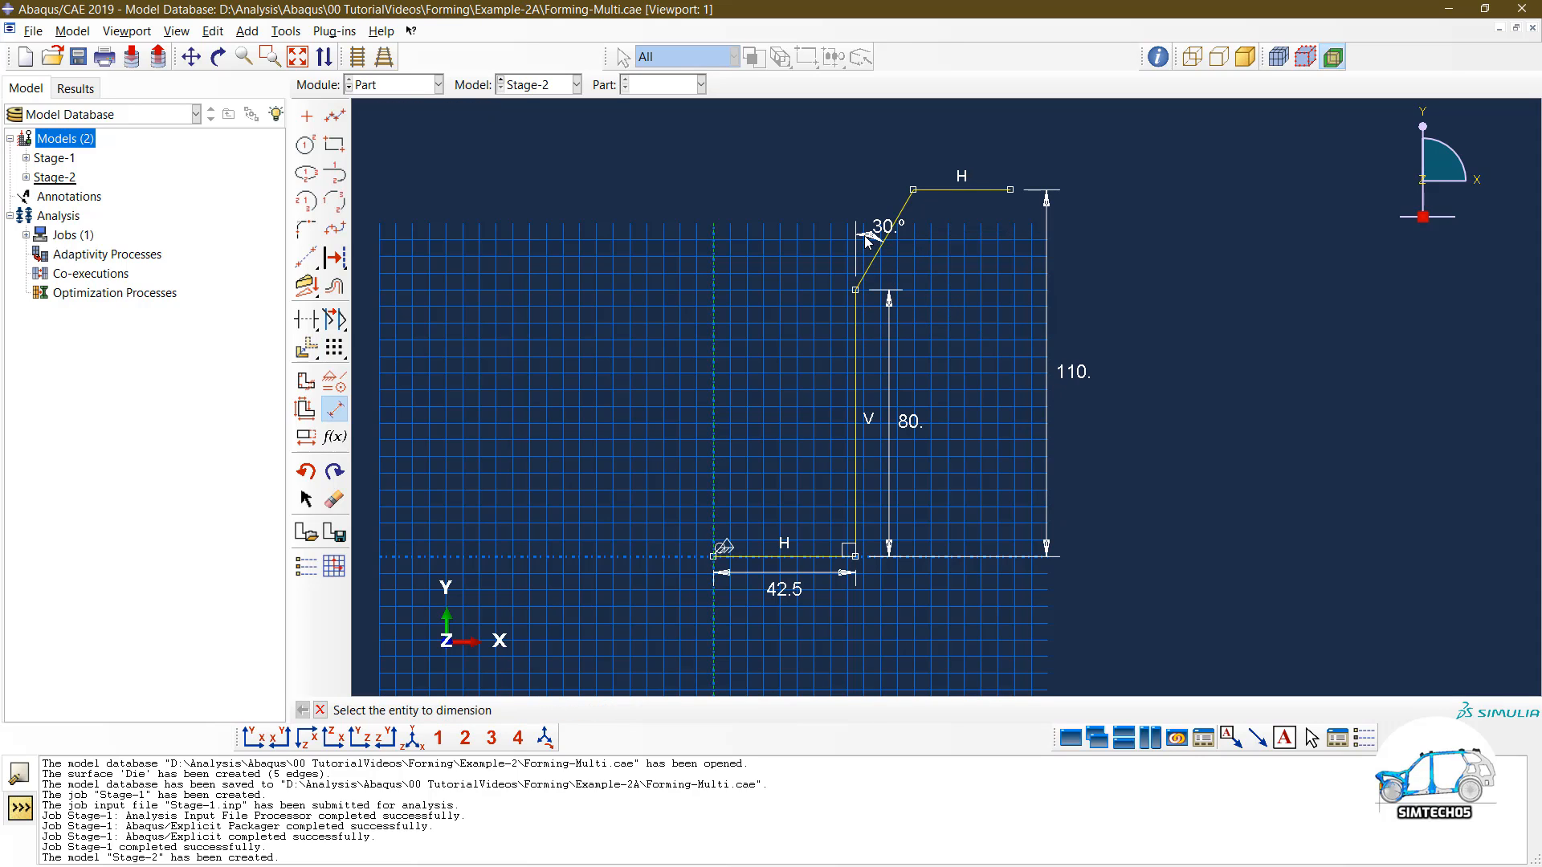
Step: Fillet the wall's upper corner with radius 10 and its bottom corner with radius 5
{"action": "left_click", "coordinate": [306, 229]}
{"action": "type", "text": "10"}
{"action": "key", "text": "Return"}
{"action": "left_click", "coordinate": [866, 265]}
{"action": "left_click", "coordinate": [856, 342]}
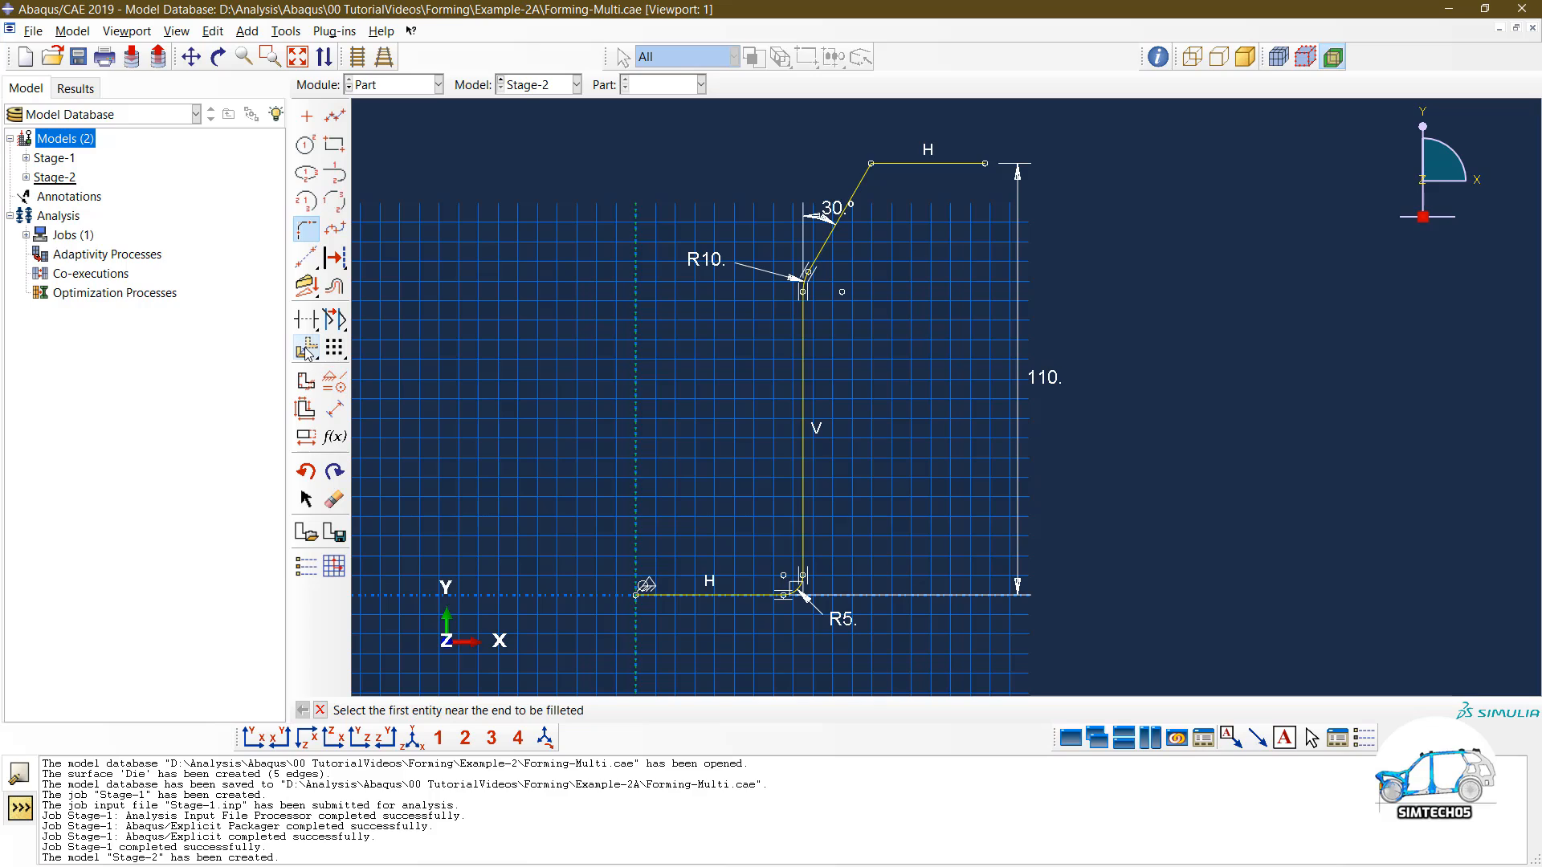
Step: Offset the whole profile chain by 3 towards the inner side
{"action": "left_click", "coordinate": [335, 286]}
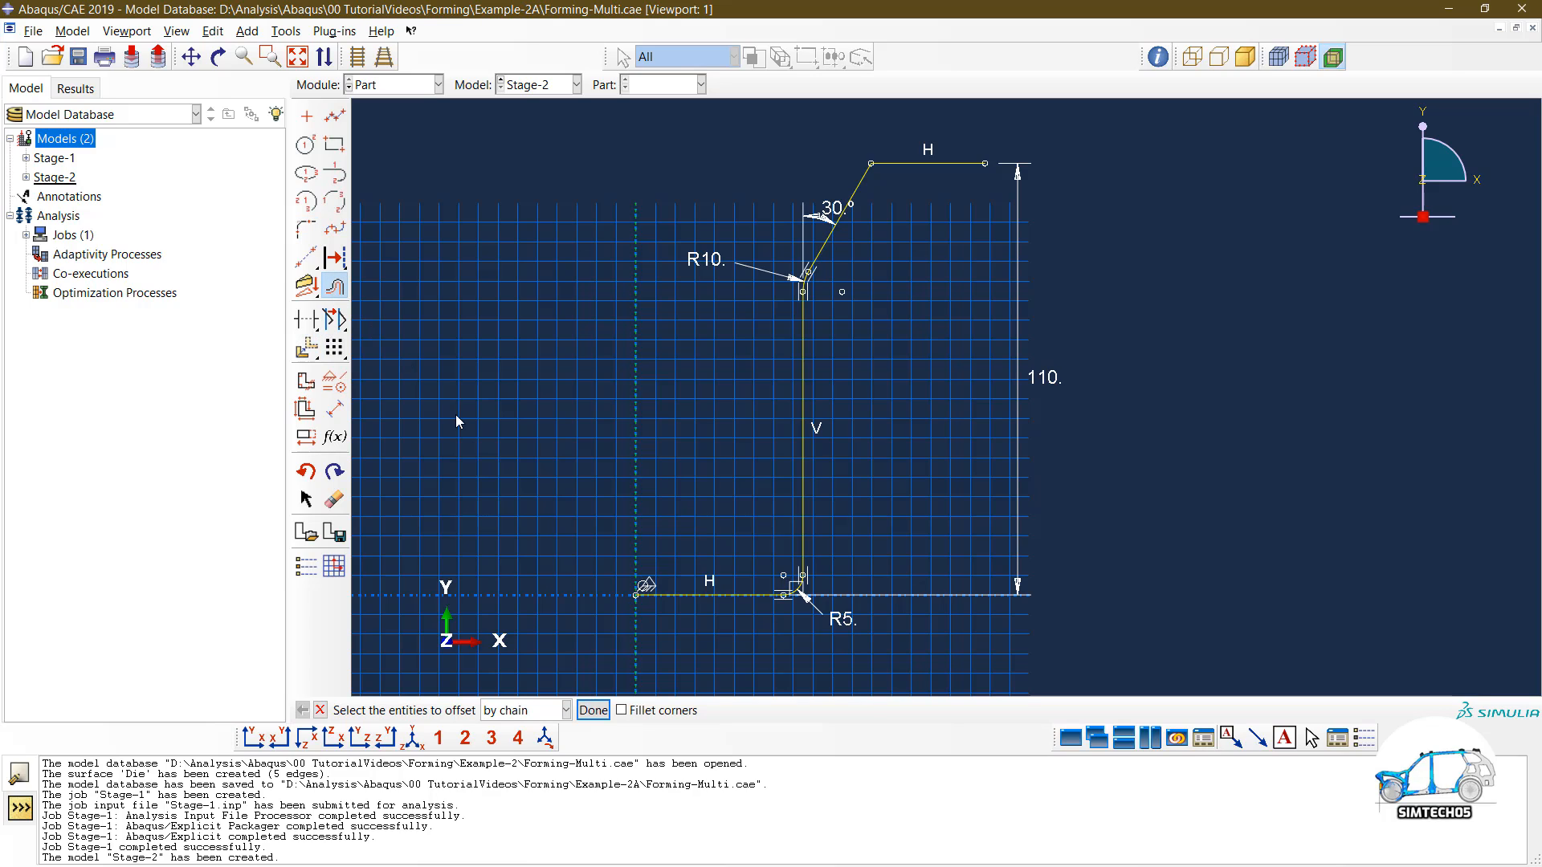
{"action": "left_click", "coordinate": [729, 594]}
{"action": "middle_click", "coordinate": [680, 492]}
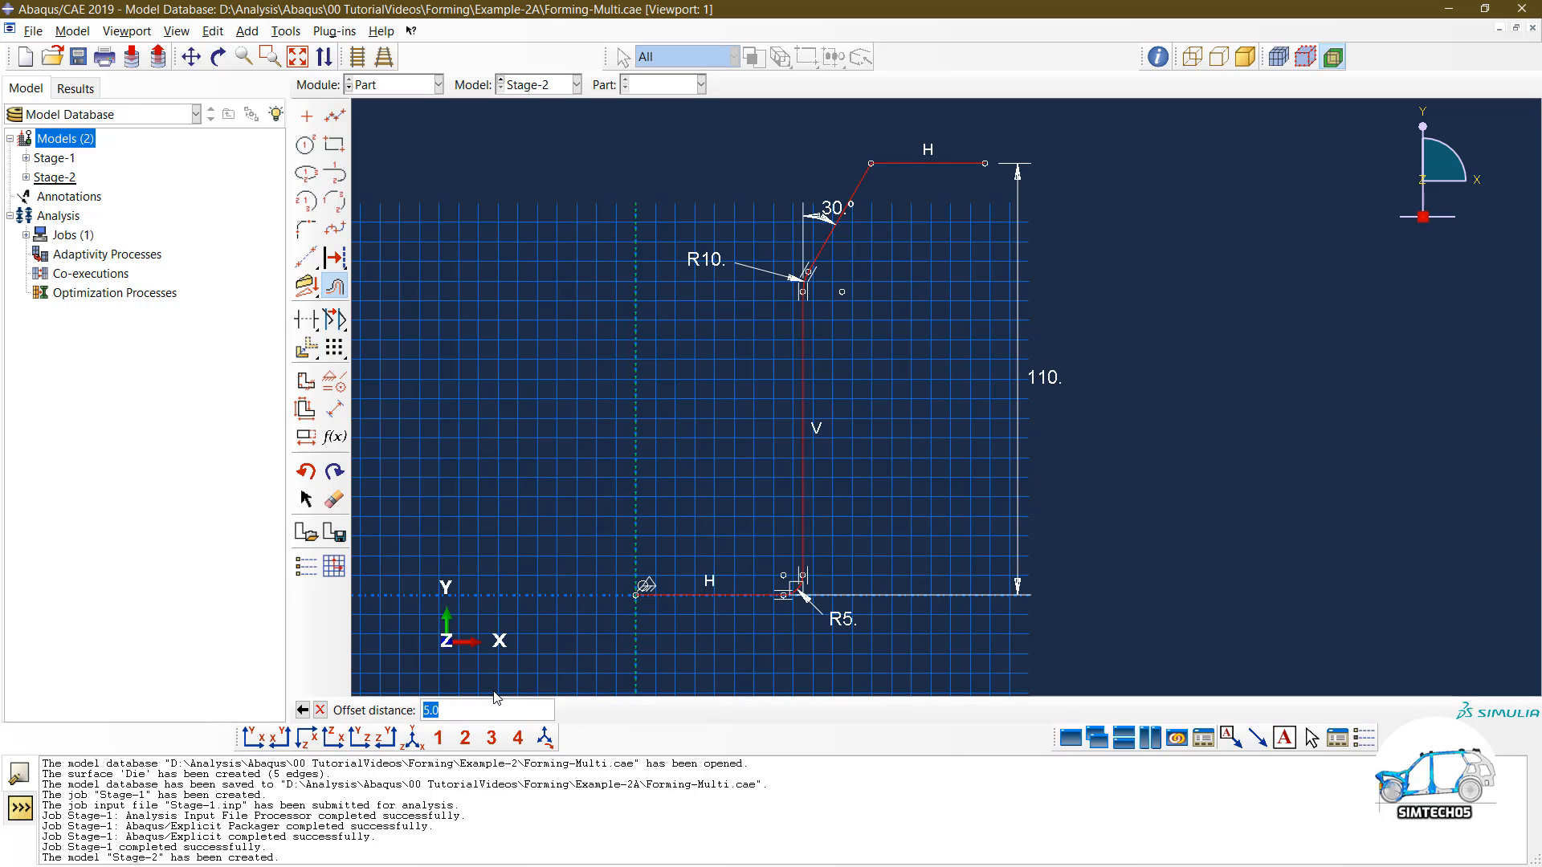
{"action": "type", "text": "3"}
{"action": "key", "text": "Return"}
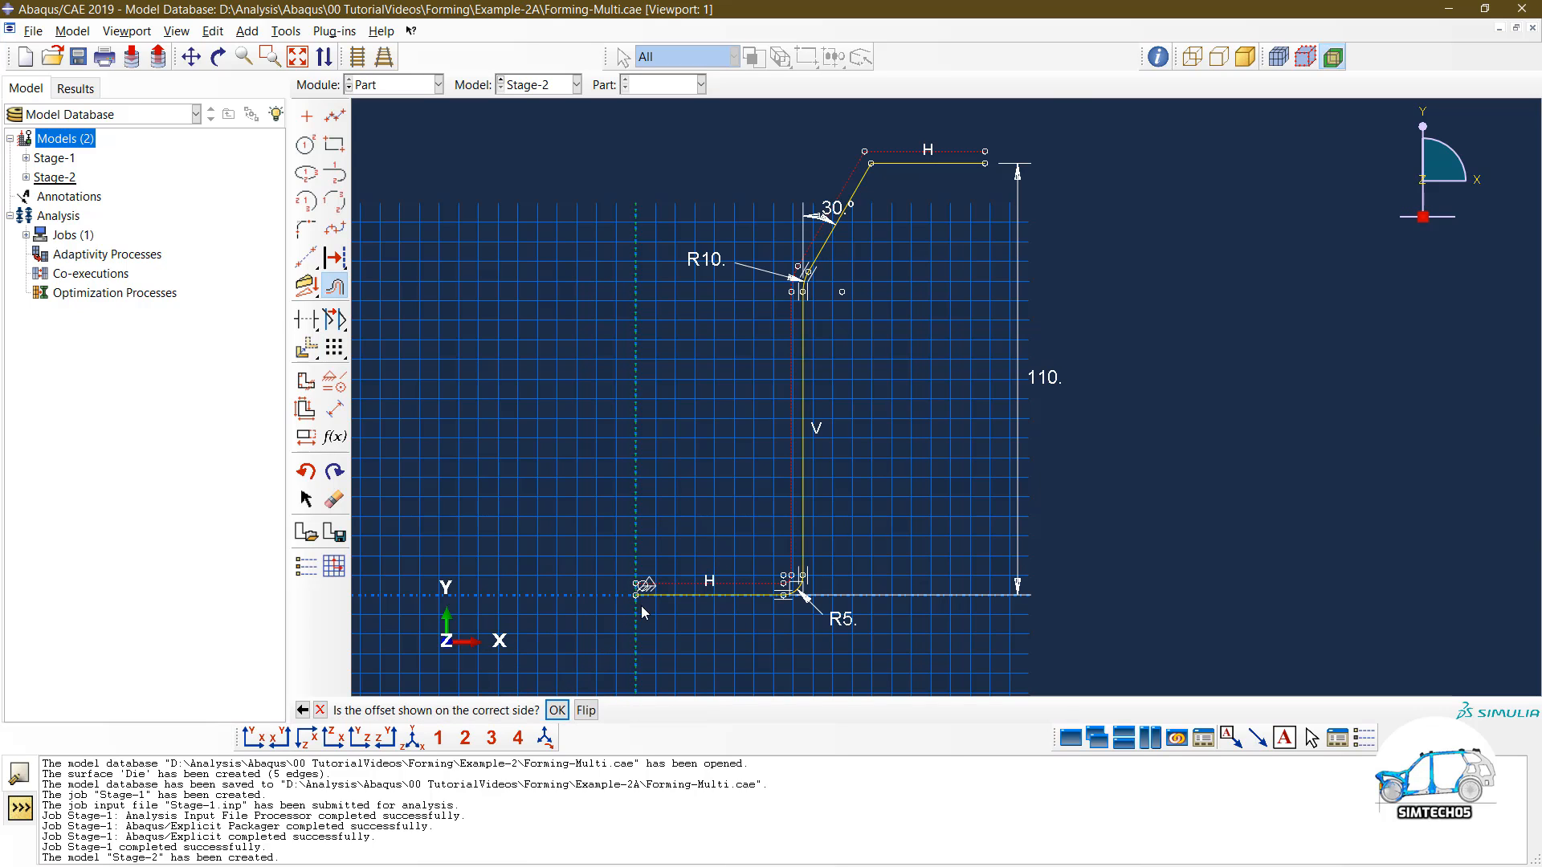
{"action": "scroll", "coordinate": [795, 595], "scroll_direction": "down", "scroll_amount": 5}
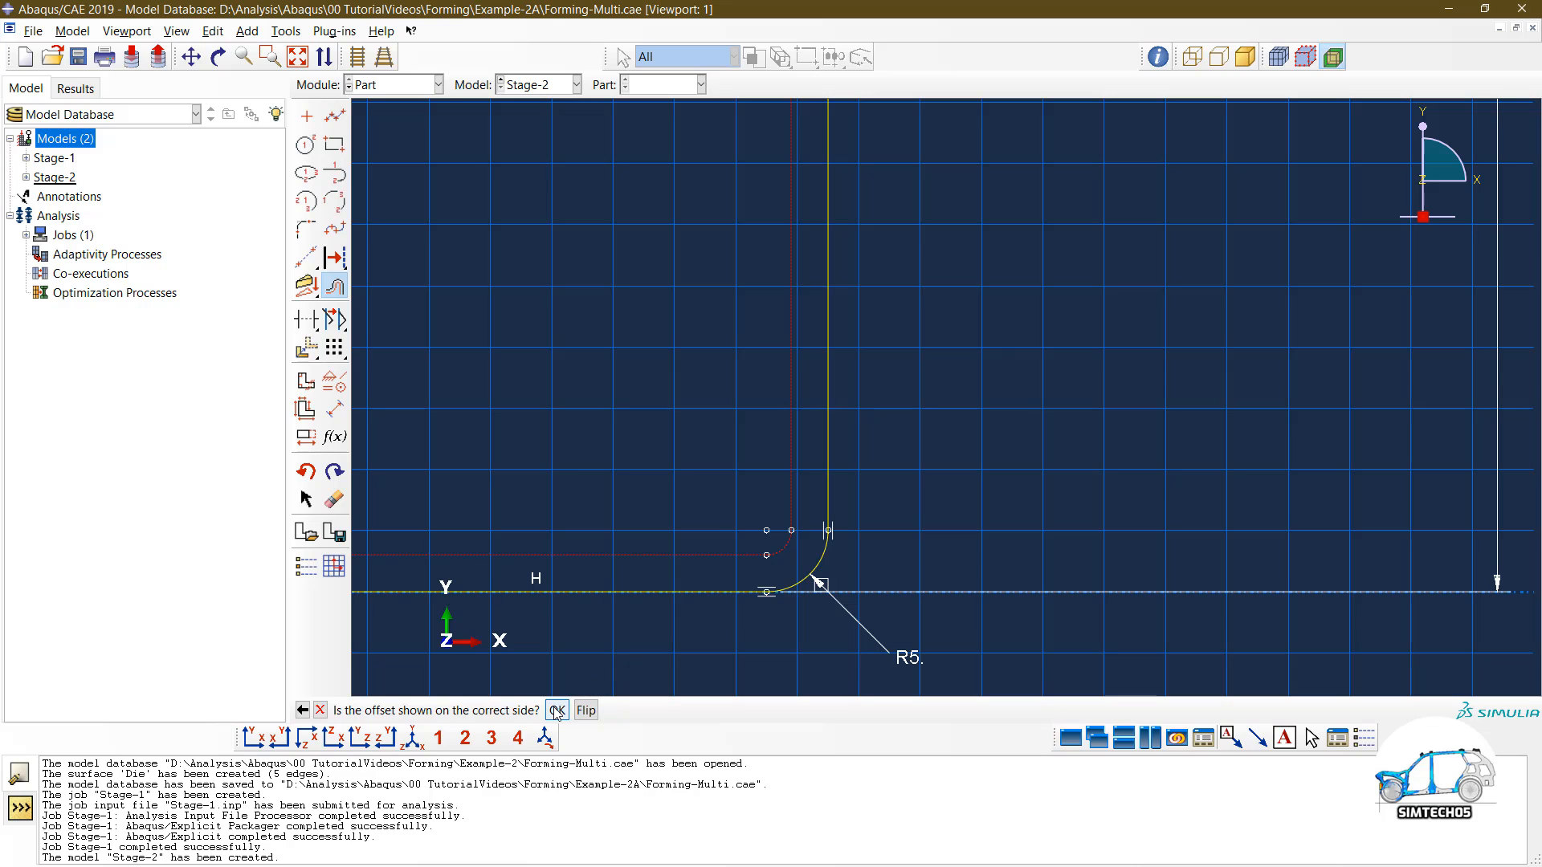
{"action": "left_click", "coordinate": [557, 710]}
Step: Delete the offset copy's upper arc, sloping line and top flange, keeping only its bottom, corner arc and wall
{"action": "scroll", "coordinate": [815, 577], "scroll_direction": "up", "scroll_amount": 5}
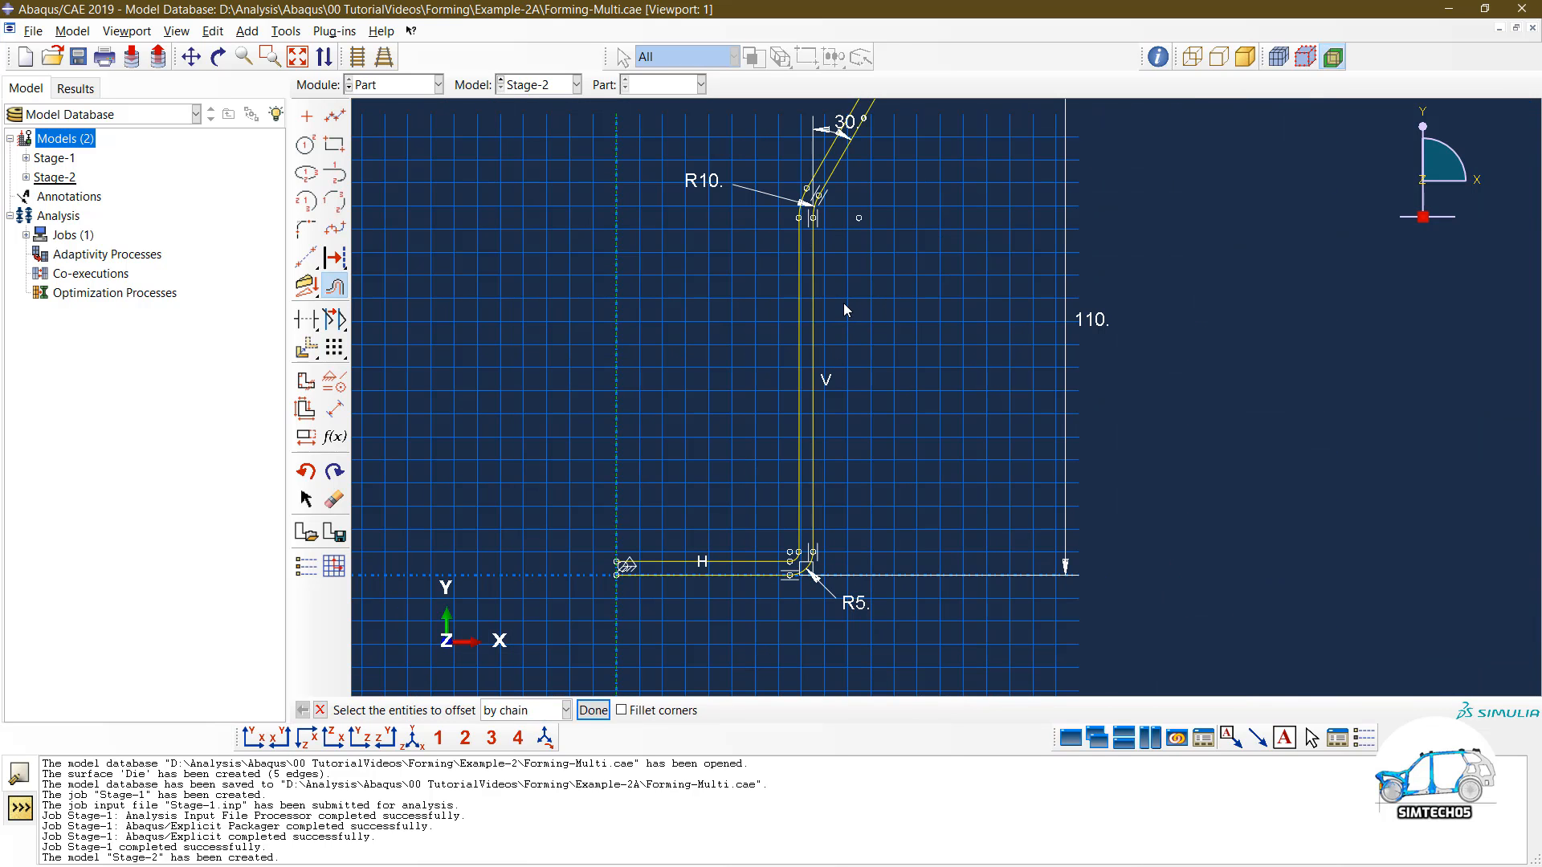
{"action": "scroll", "coordinate": [851, 321], "scroll_direction": "up", "scroll_amount": 2}
{"action": "scroll", "coordinate": [748, 399], "scroll_direction": "down", "scroll_amount": 5}
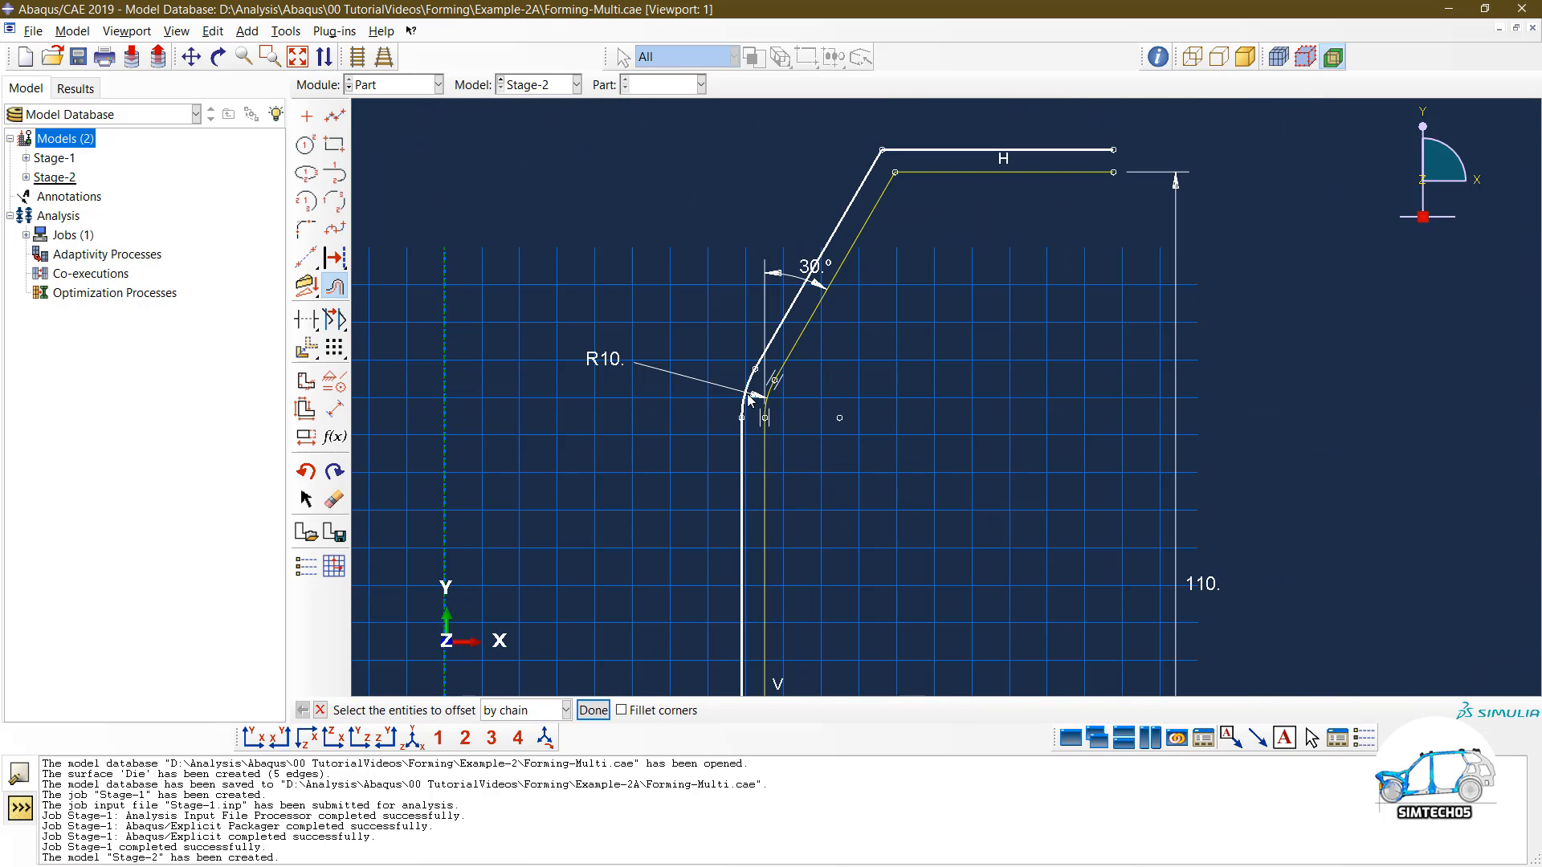
{"action": "left_click", "coordinate": [334, 499]}
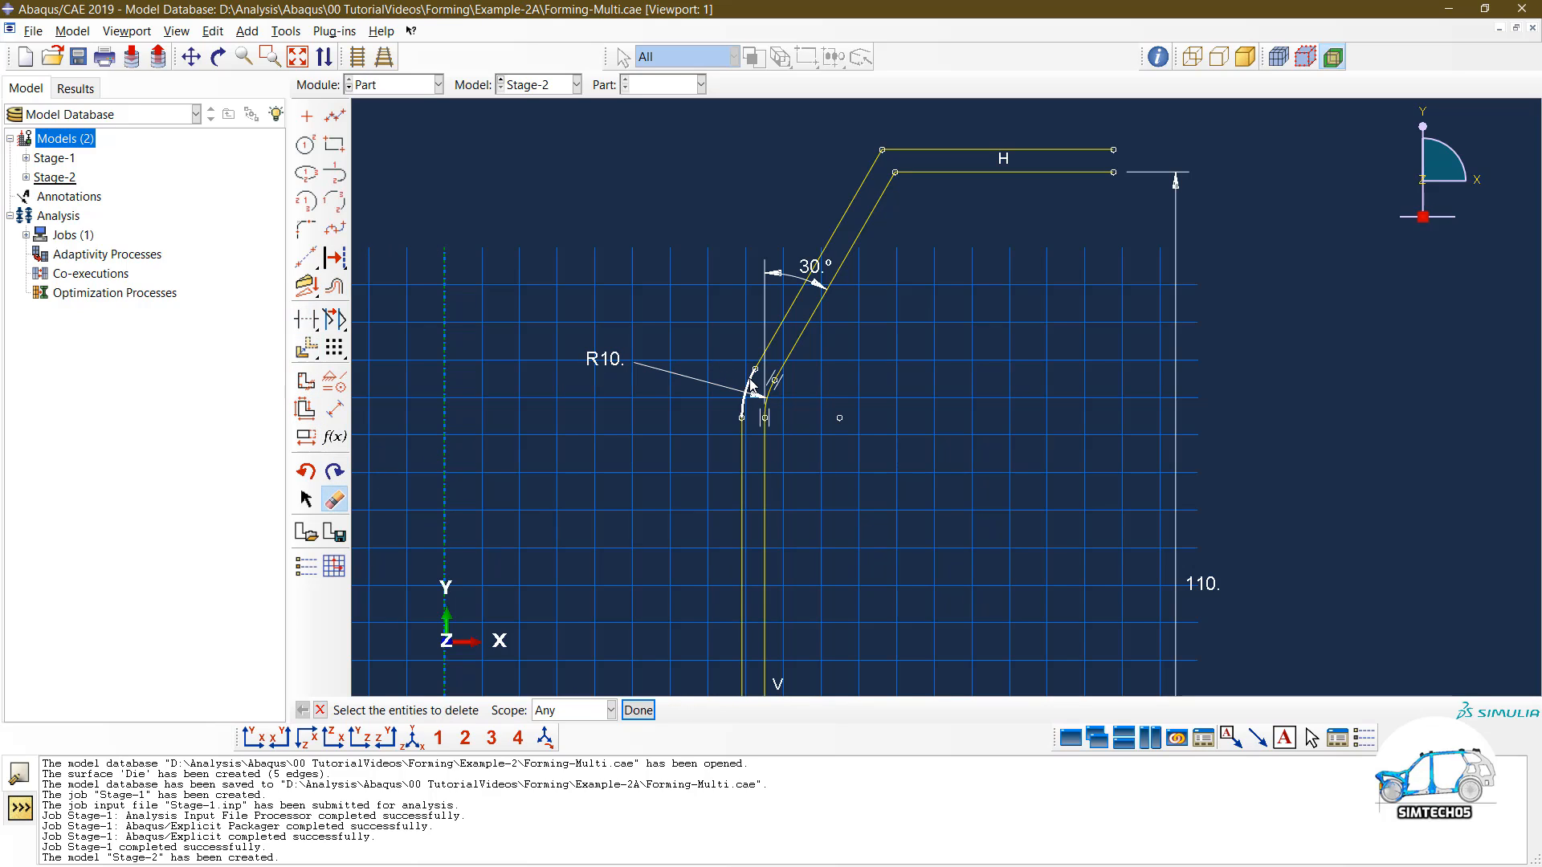
{"action": "left_click", "coordinate": [751, 391]}
{"action": "left_click", "coordinate": [815, 265], "text": "shift"}
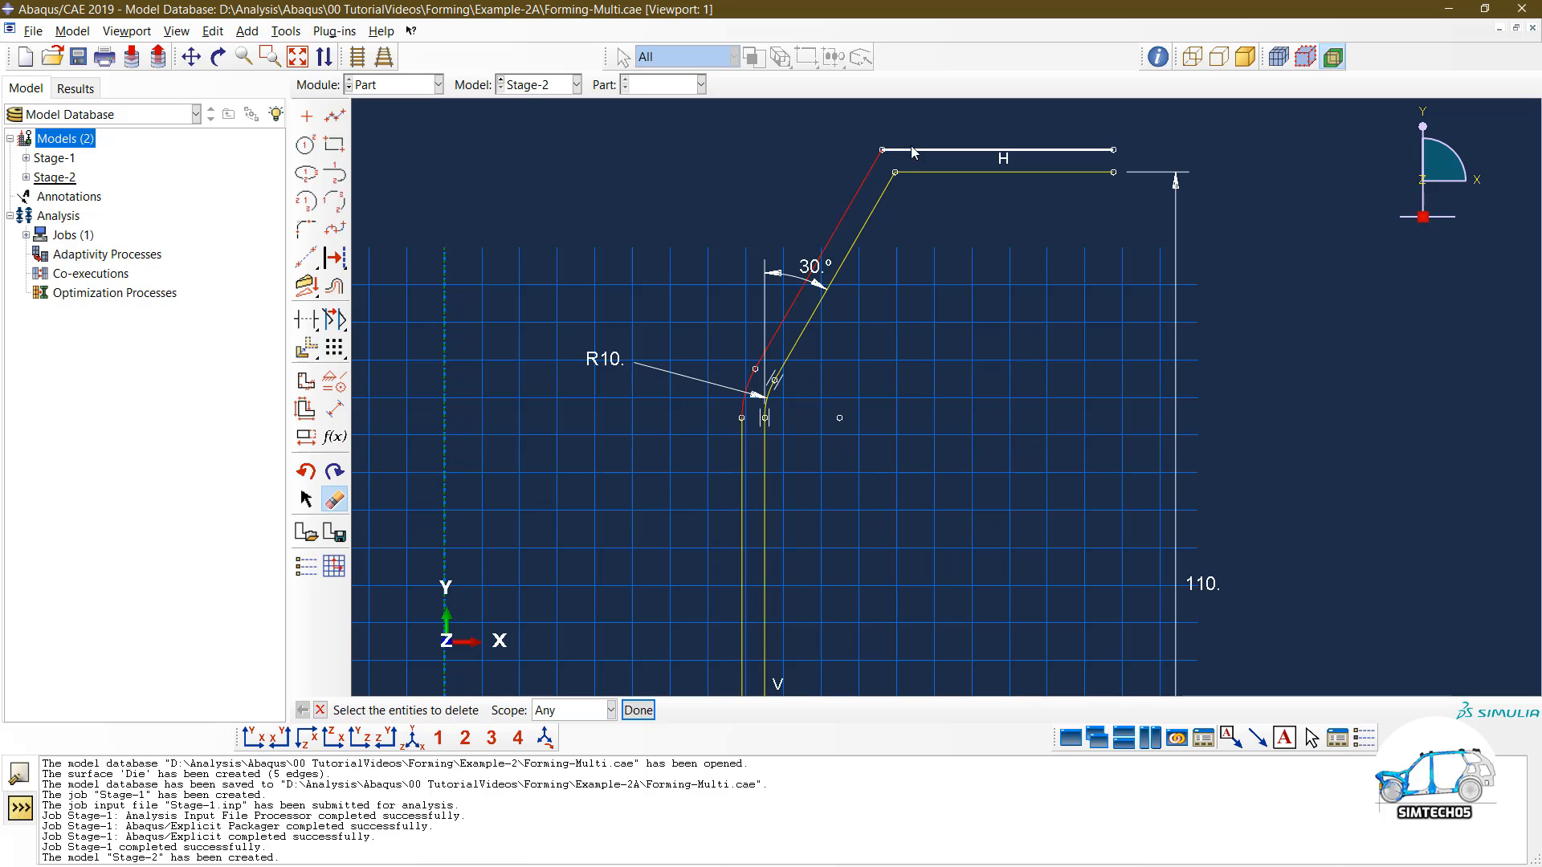
{"action": "middle_click", "coordinate": [788, 201]}
{"action": "scroll", "coordinate": [781, 210], "scroll_direction": "down", "scroll_amount": 4}
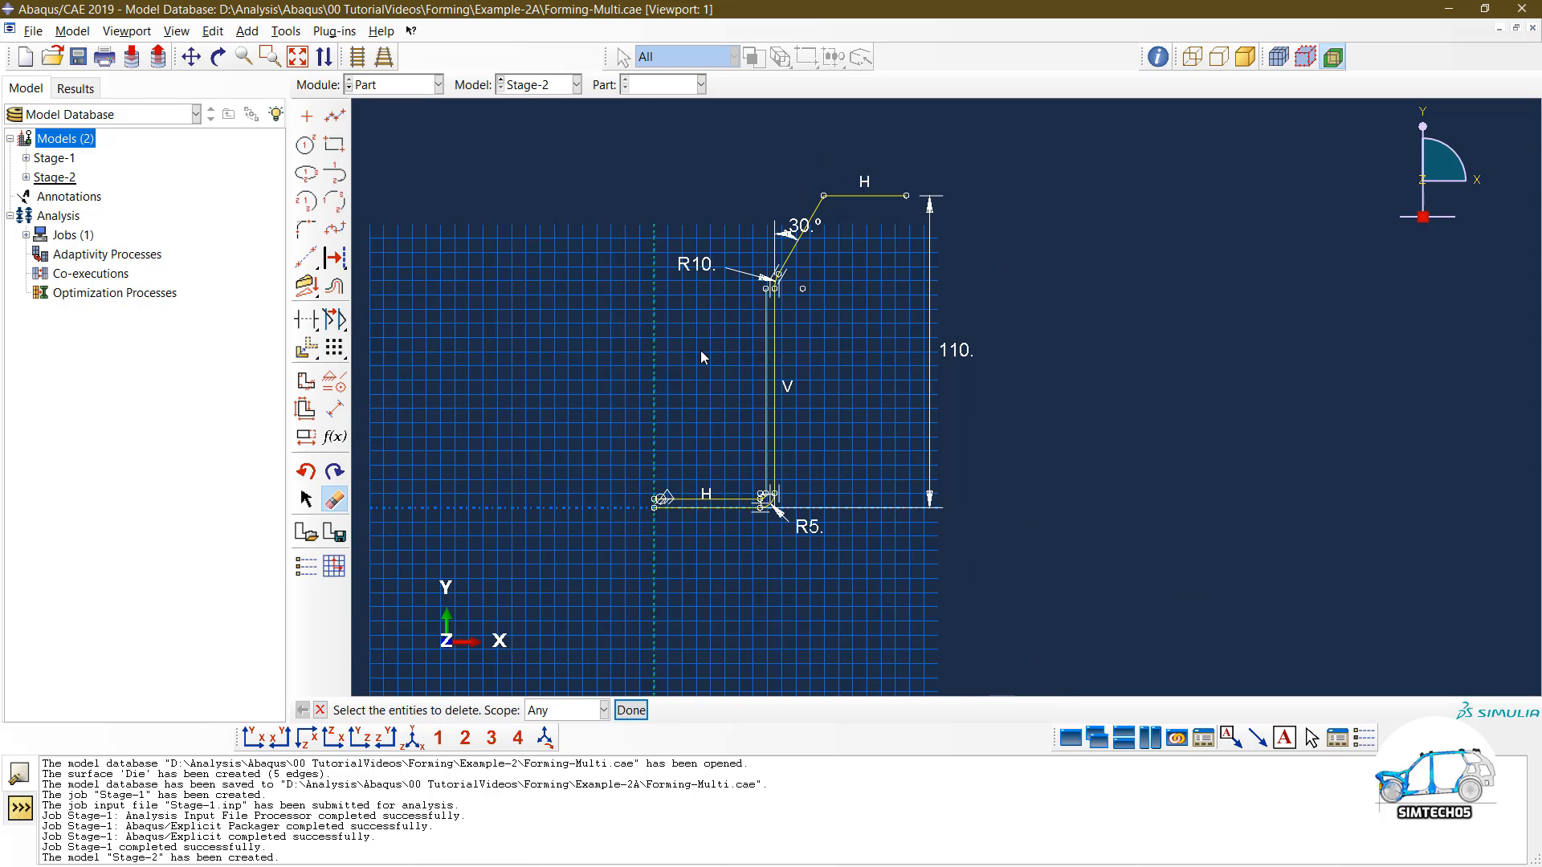
{"action": "scroll", "coordinate": [700, 351], "scroll_direction": "up", "scroll_amount": 2}
{"action": "left_click", "coordinate": [306, 347]}
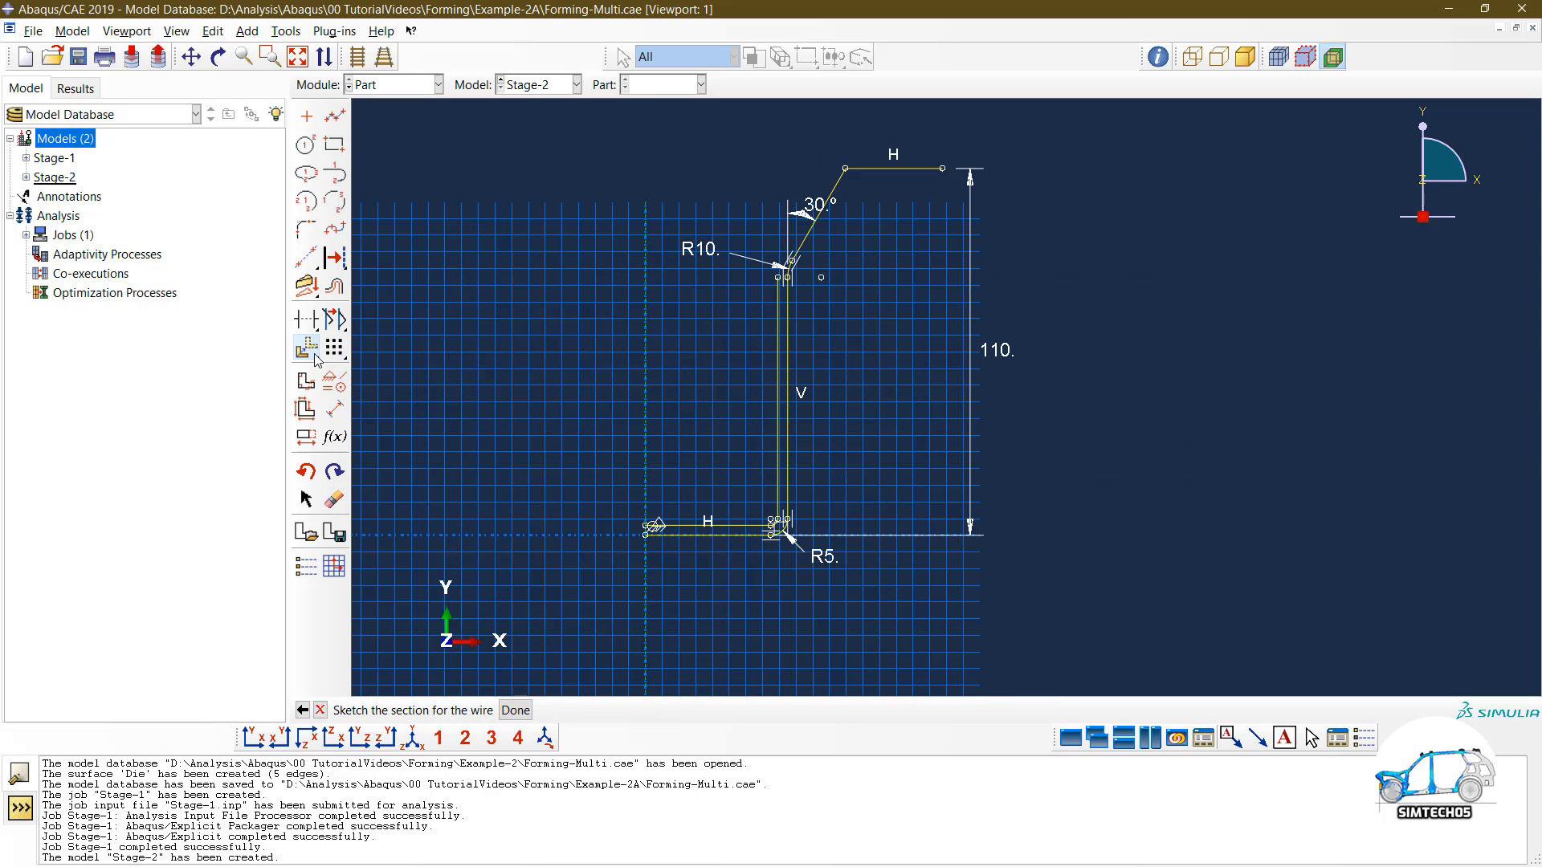
{"action": "scroll", "coordinate": [734, 517], "scroll_direction": "up", "scroll_amount": 8}
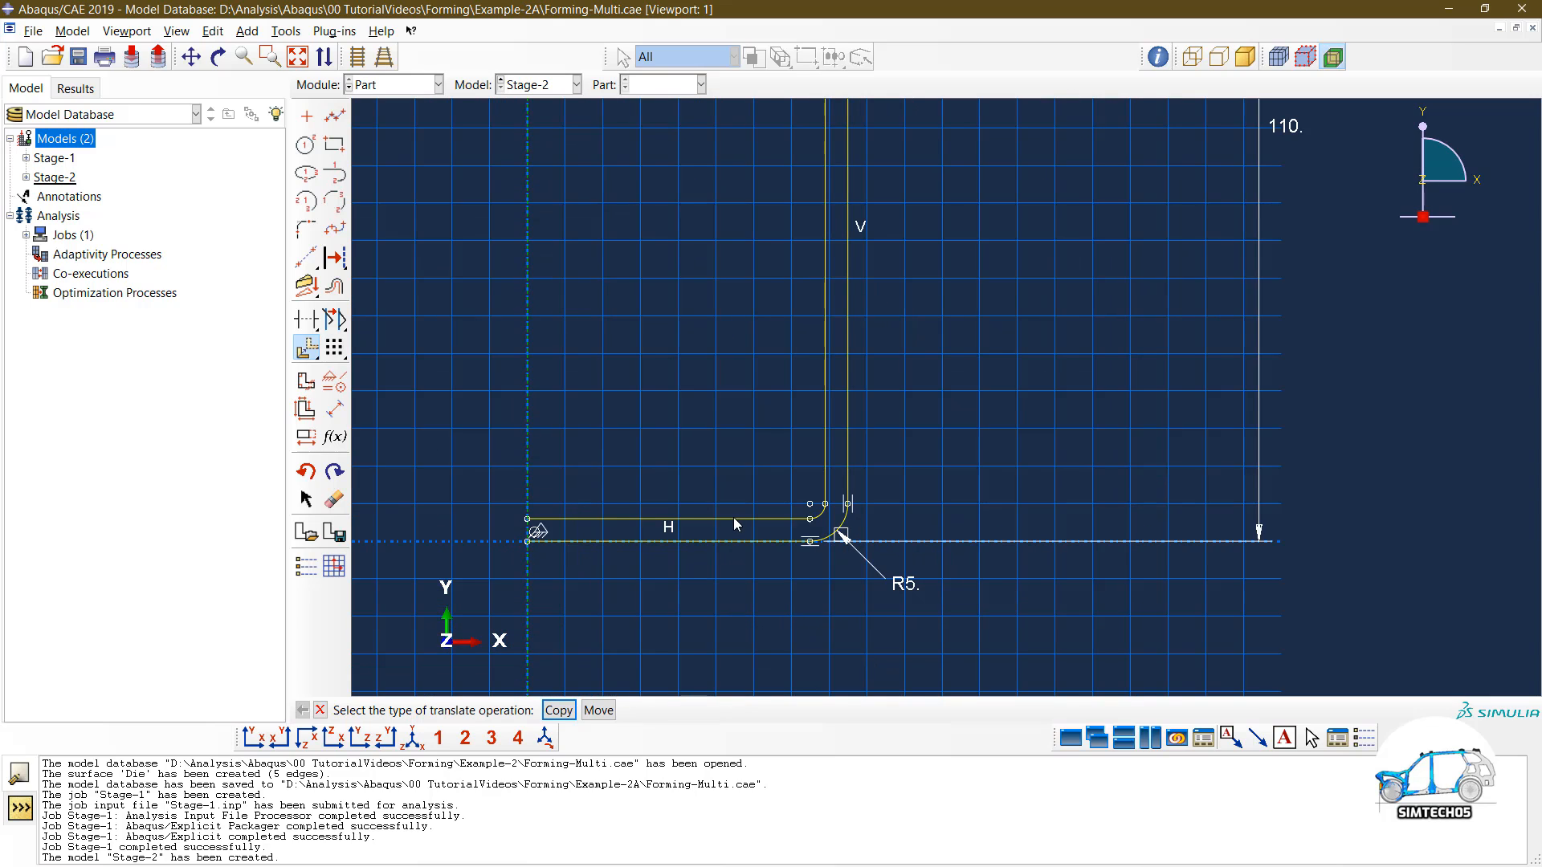
{"action": "scroll", "coordinate": [734, 517], "scroll_direction": "down", "scroll_amount": 4}
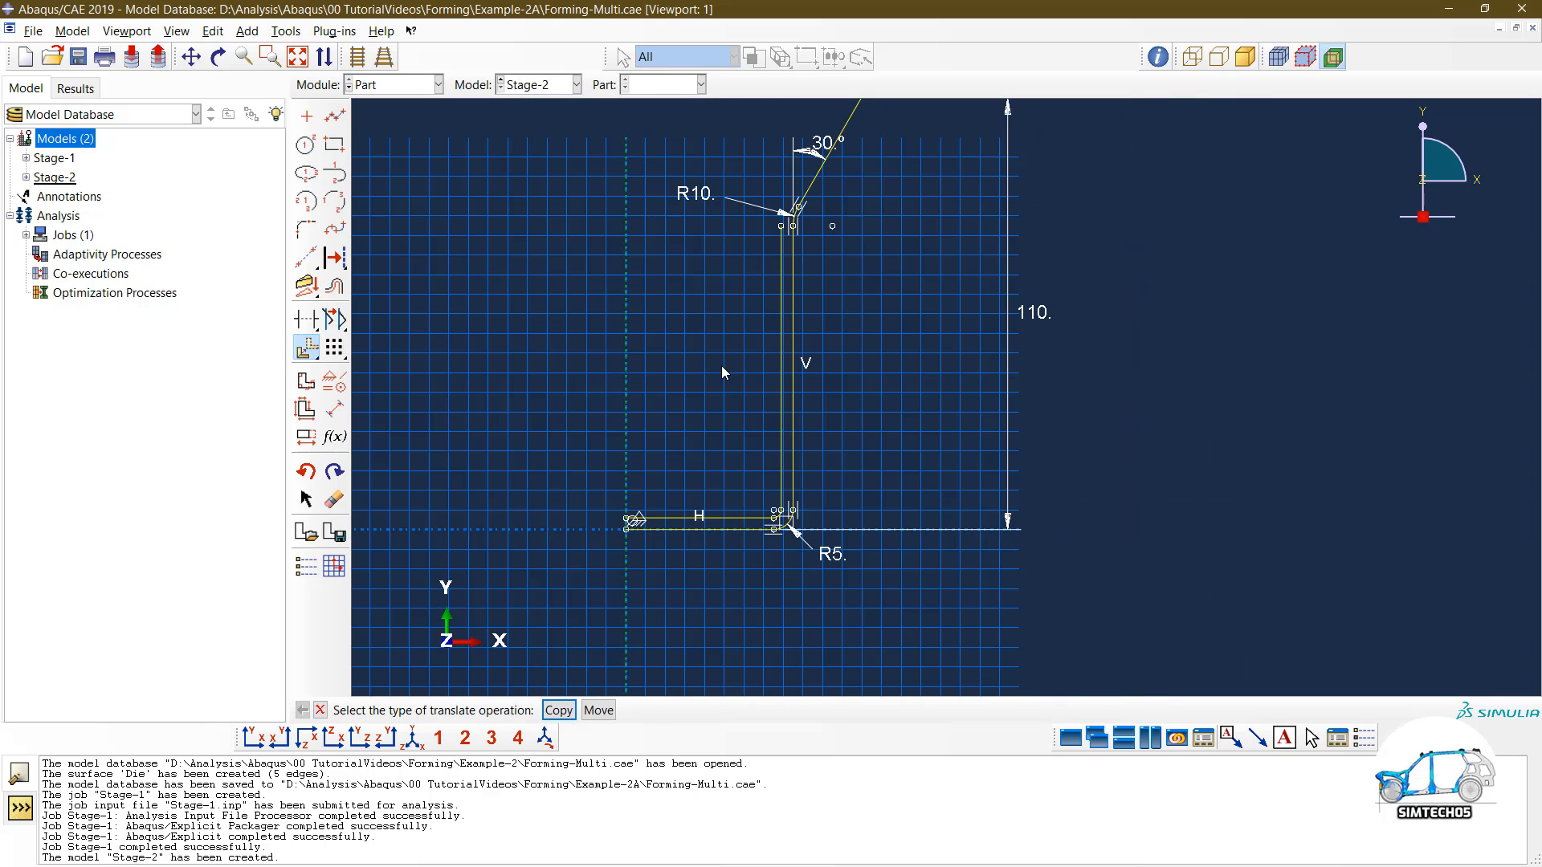
{"action": "key", "text": "Escape"}
{"action": "scroll", "coordinate": [864, 427], "scroll_direction": "down", "scroll_amount": 2}
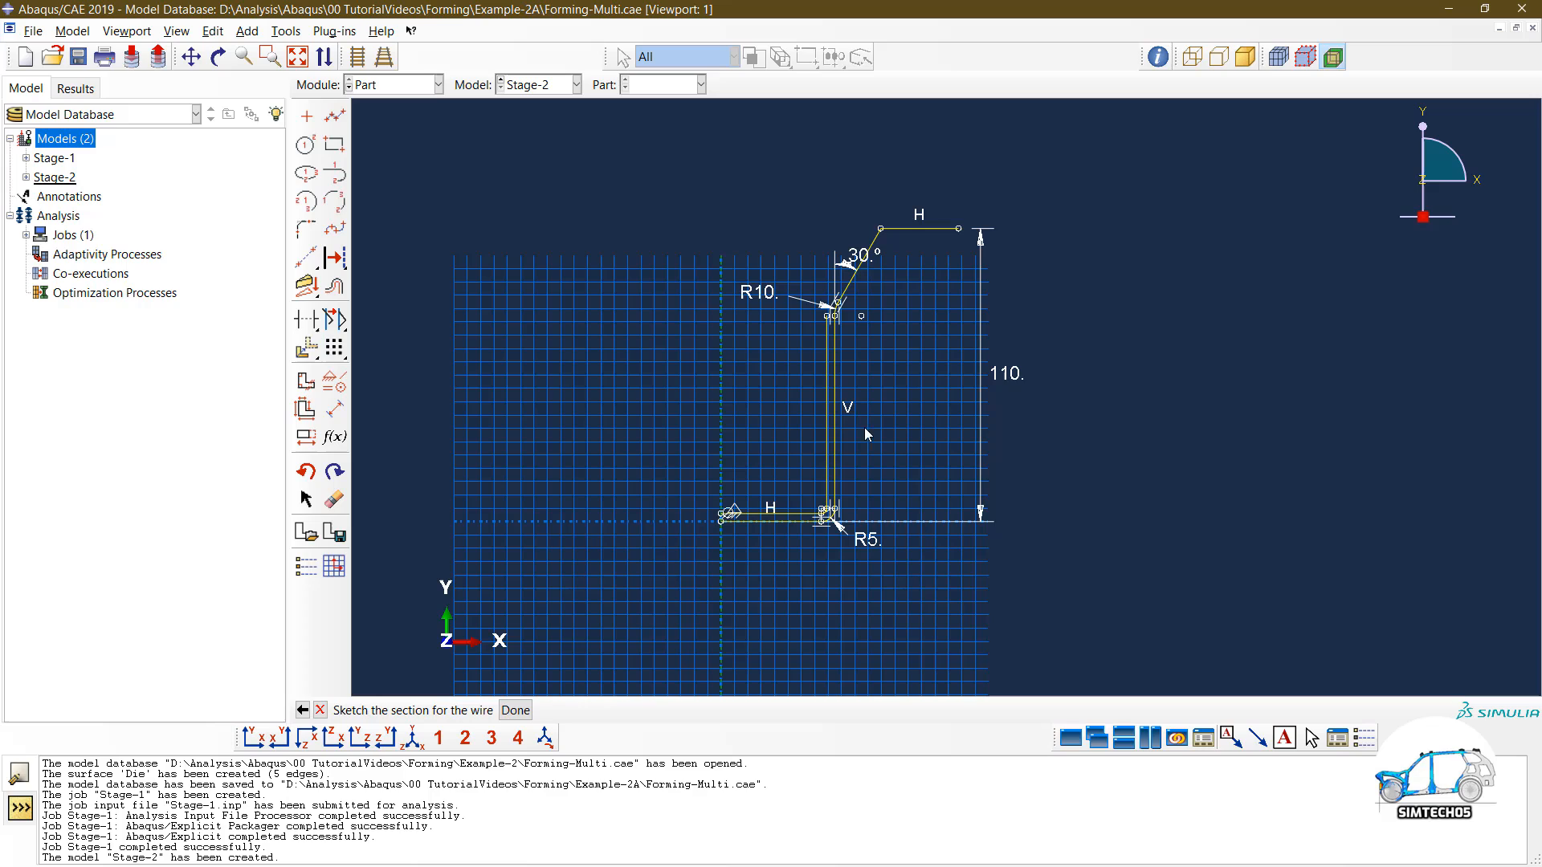
Step: Finish the Tool part's wire sketch and copy the part as T with disconnected regions separated into parts
{"action": "middle_click", "coordinate": [885, 391]}
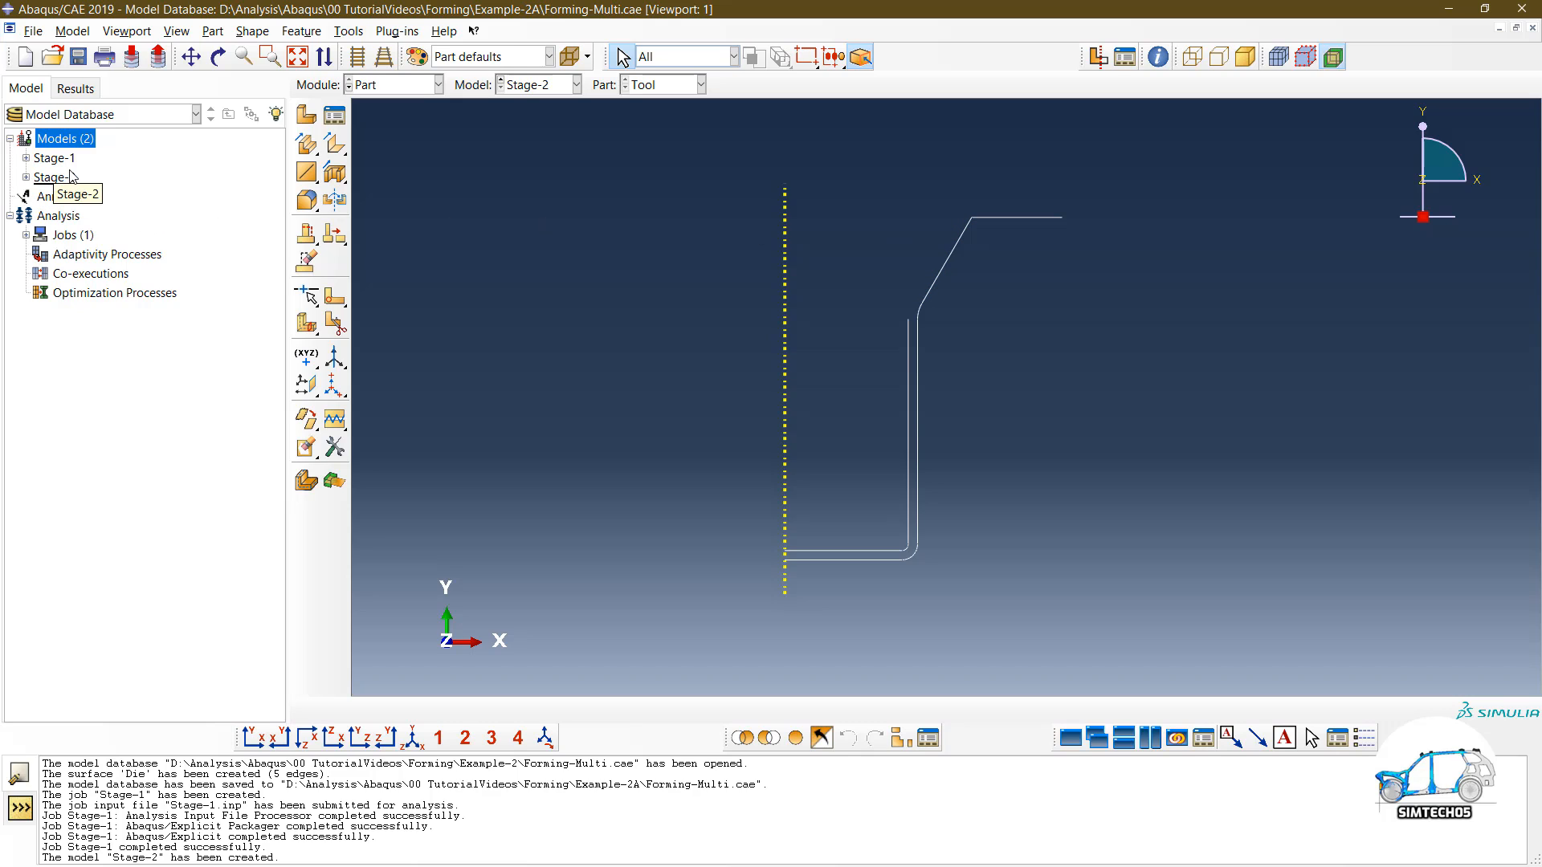
{"action": "left_click", "coordinate": [25, 177]}
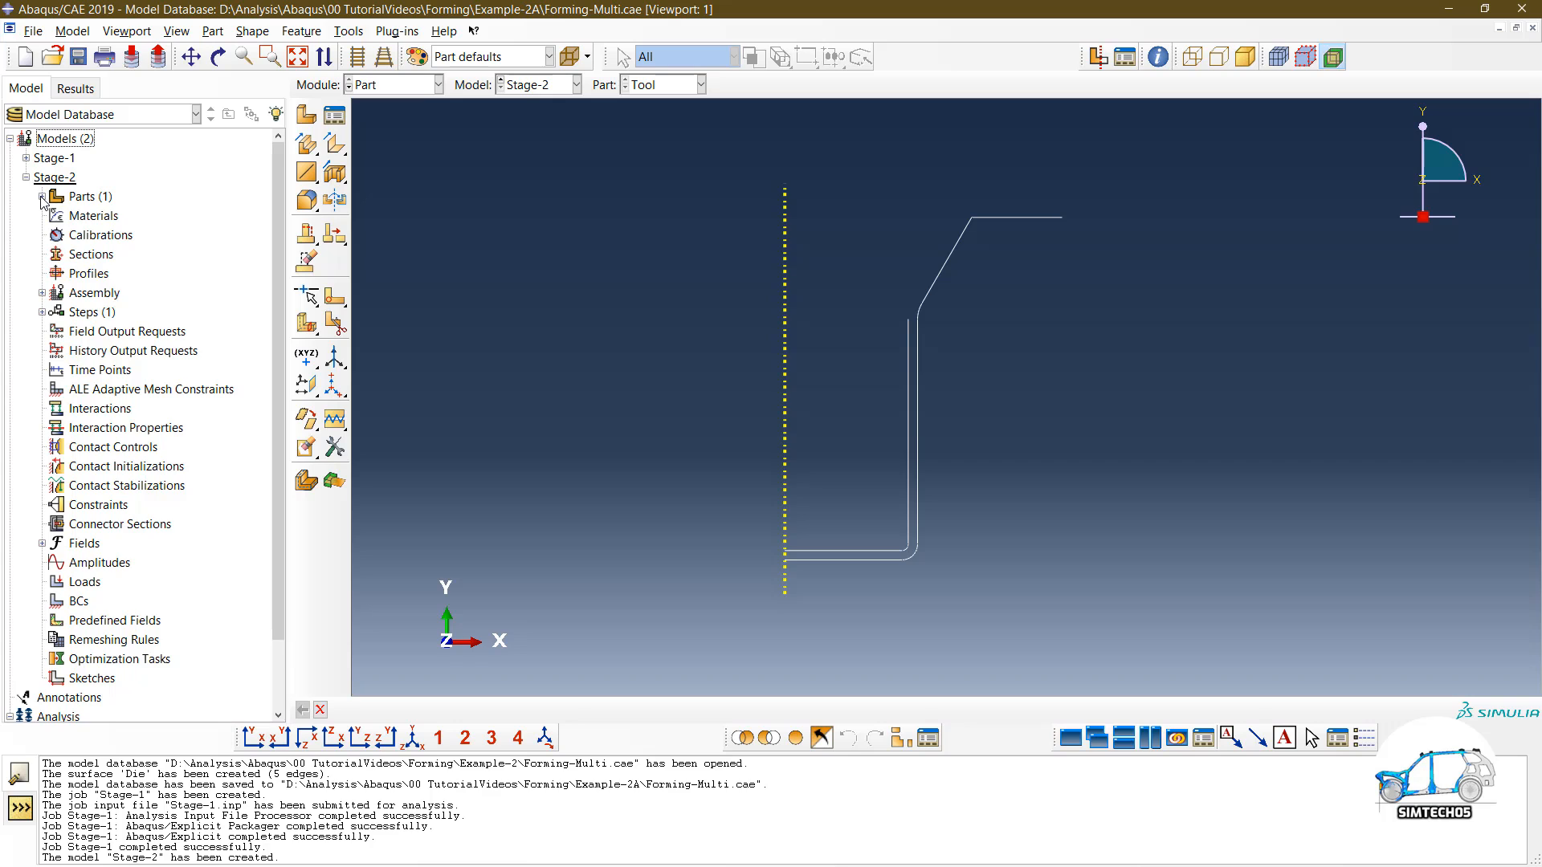
{"action": "left_click", "coordinate": [42, 196]}
{"action": "right_click", "coordinate": [75, 219]}
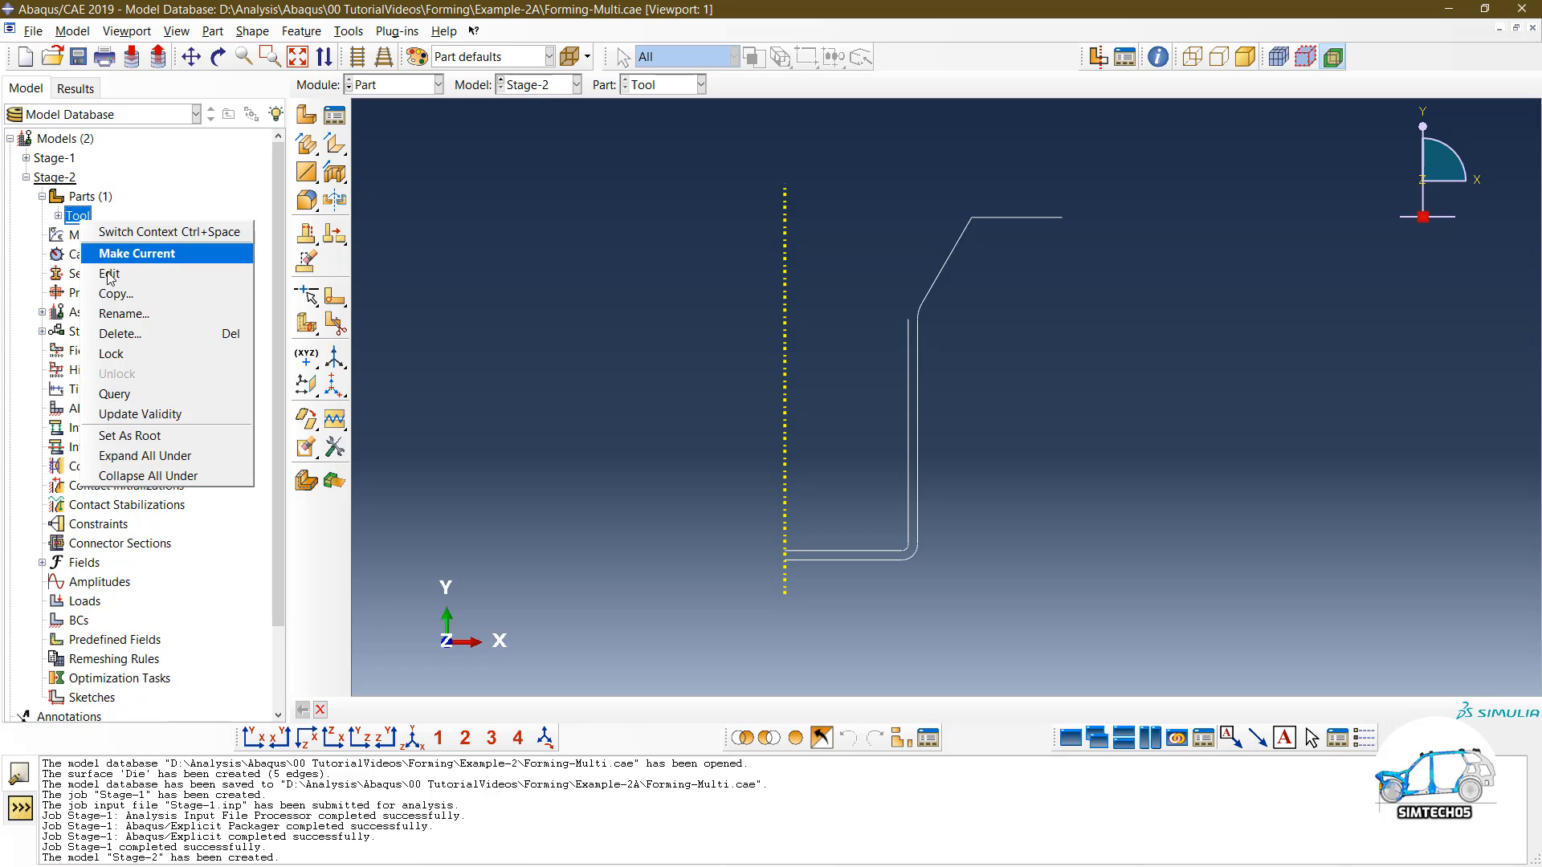
{"action": "left_click", "coordinate": [113, 296]}
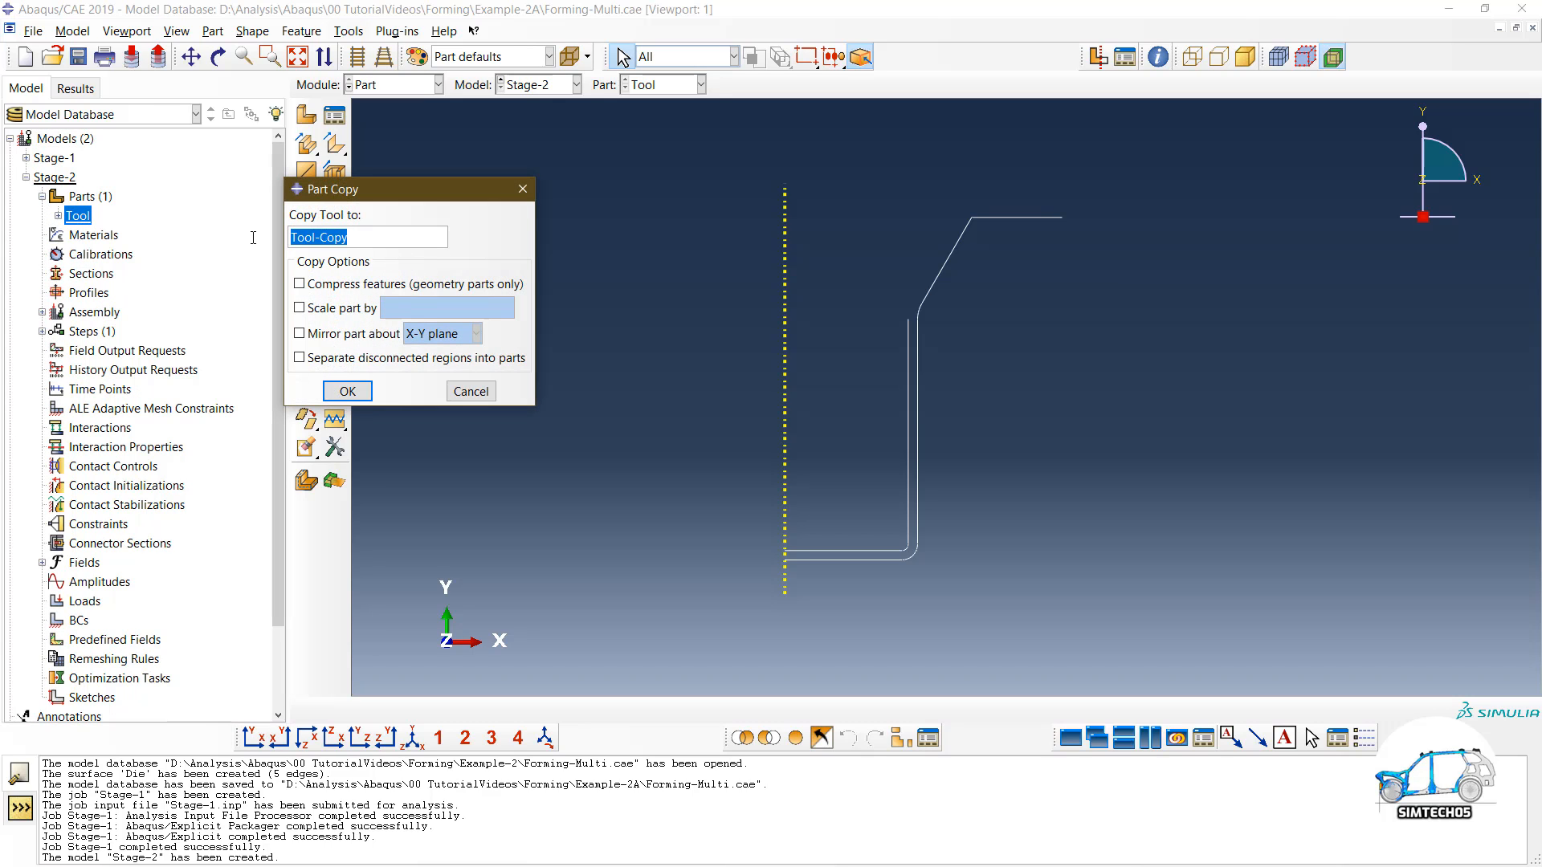
{"action": "type", "text": "T"}
{"action": "left_click", "coordinate": [331, 358]}
{"action": "left_click", "coordinate": [347, 391]}
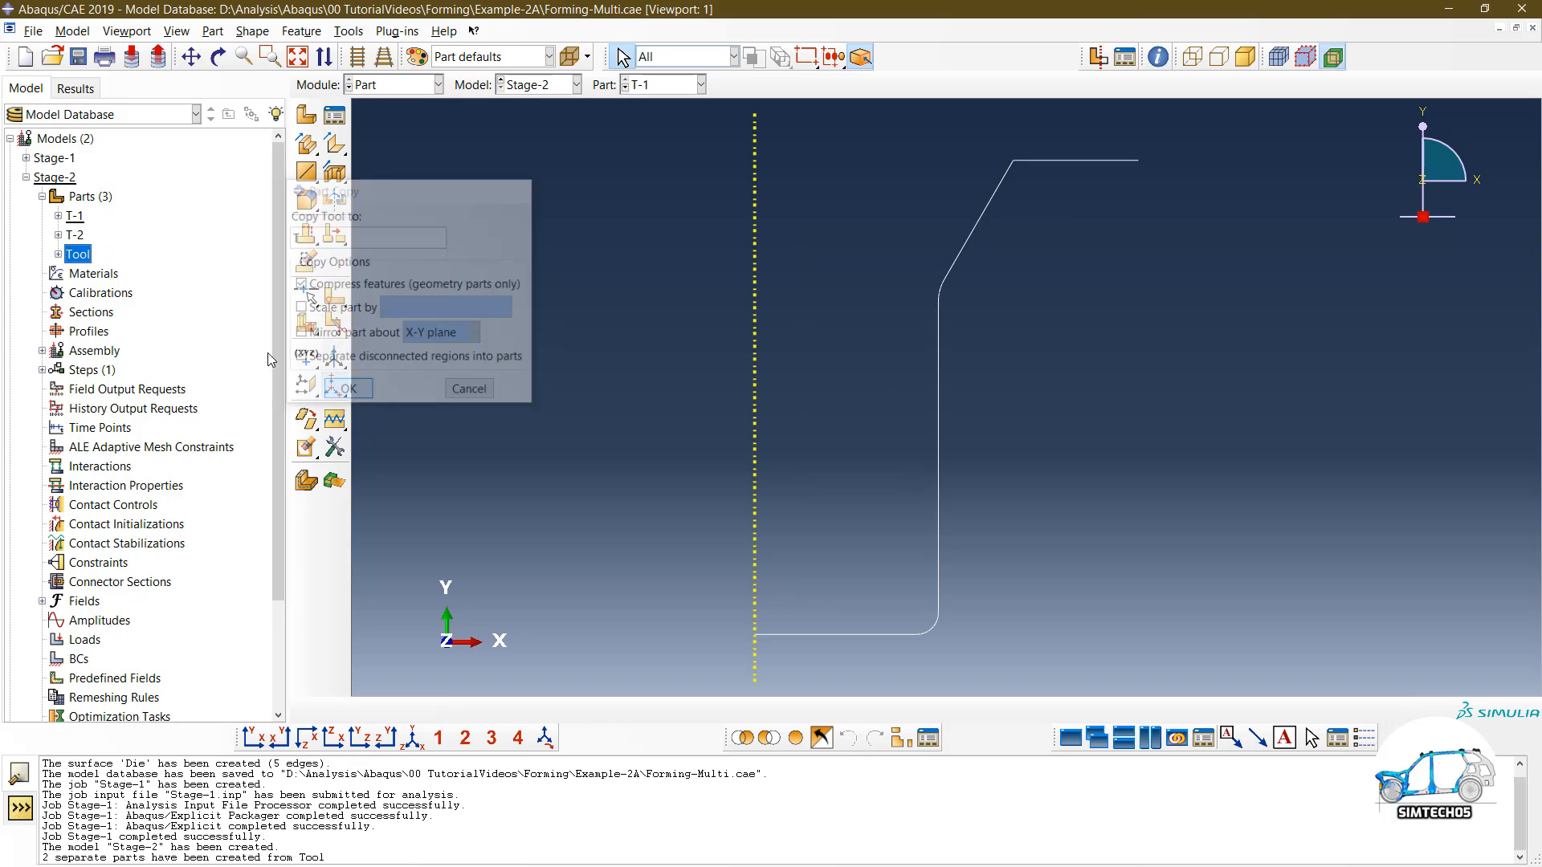
Step: Display the separated parts T-1 and T-2 to examine their profiles
{"action": "left_click", "coordinate": [78, 222]}
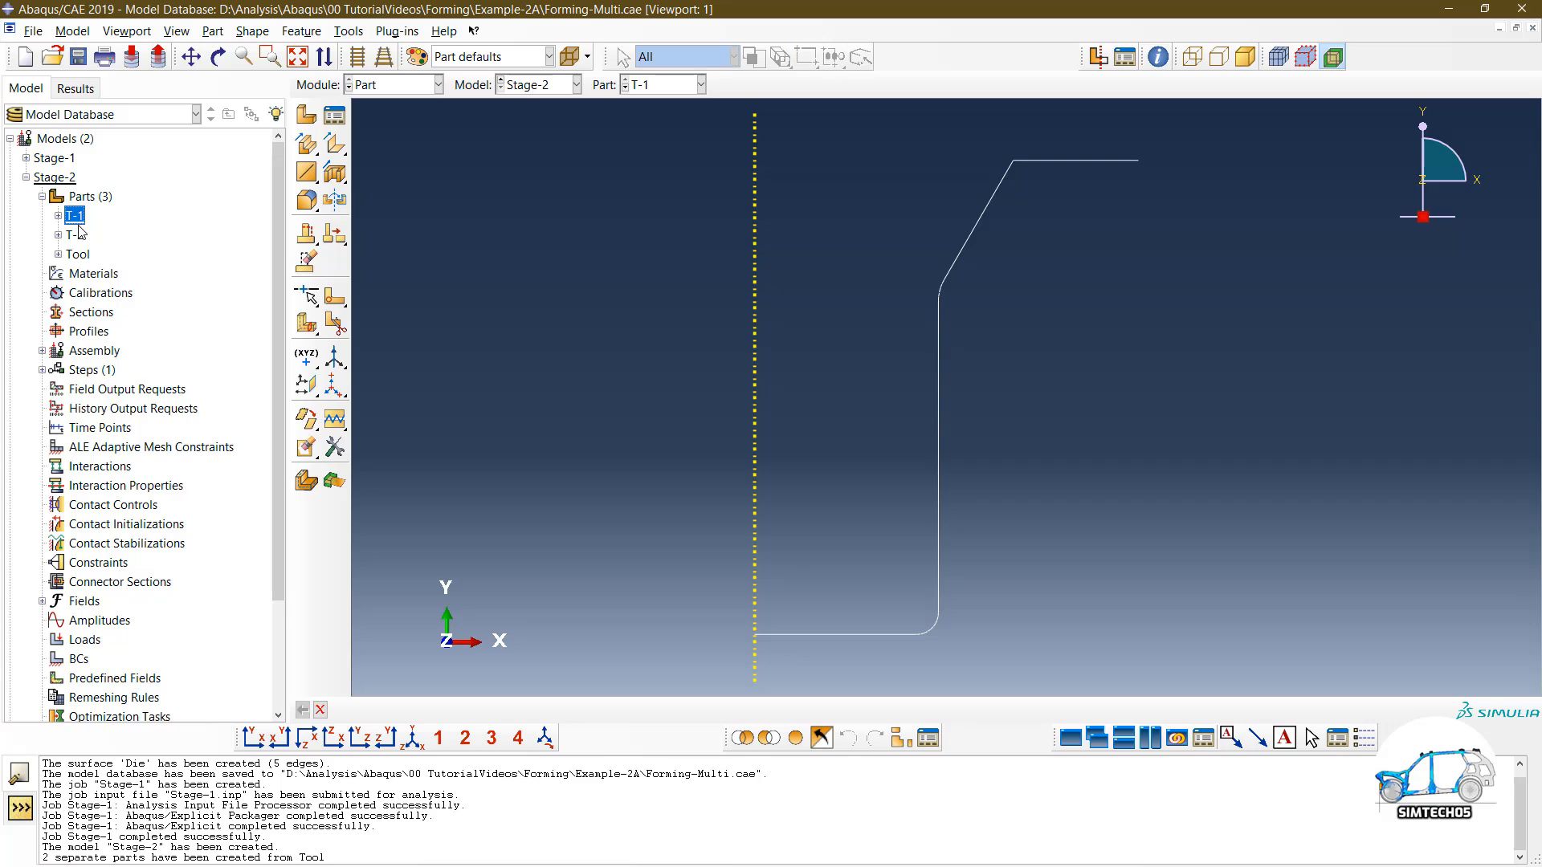
{"action": "double_click", "coordinate": [76, 234]}
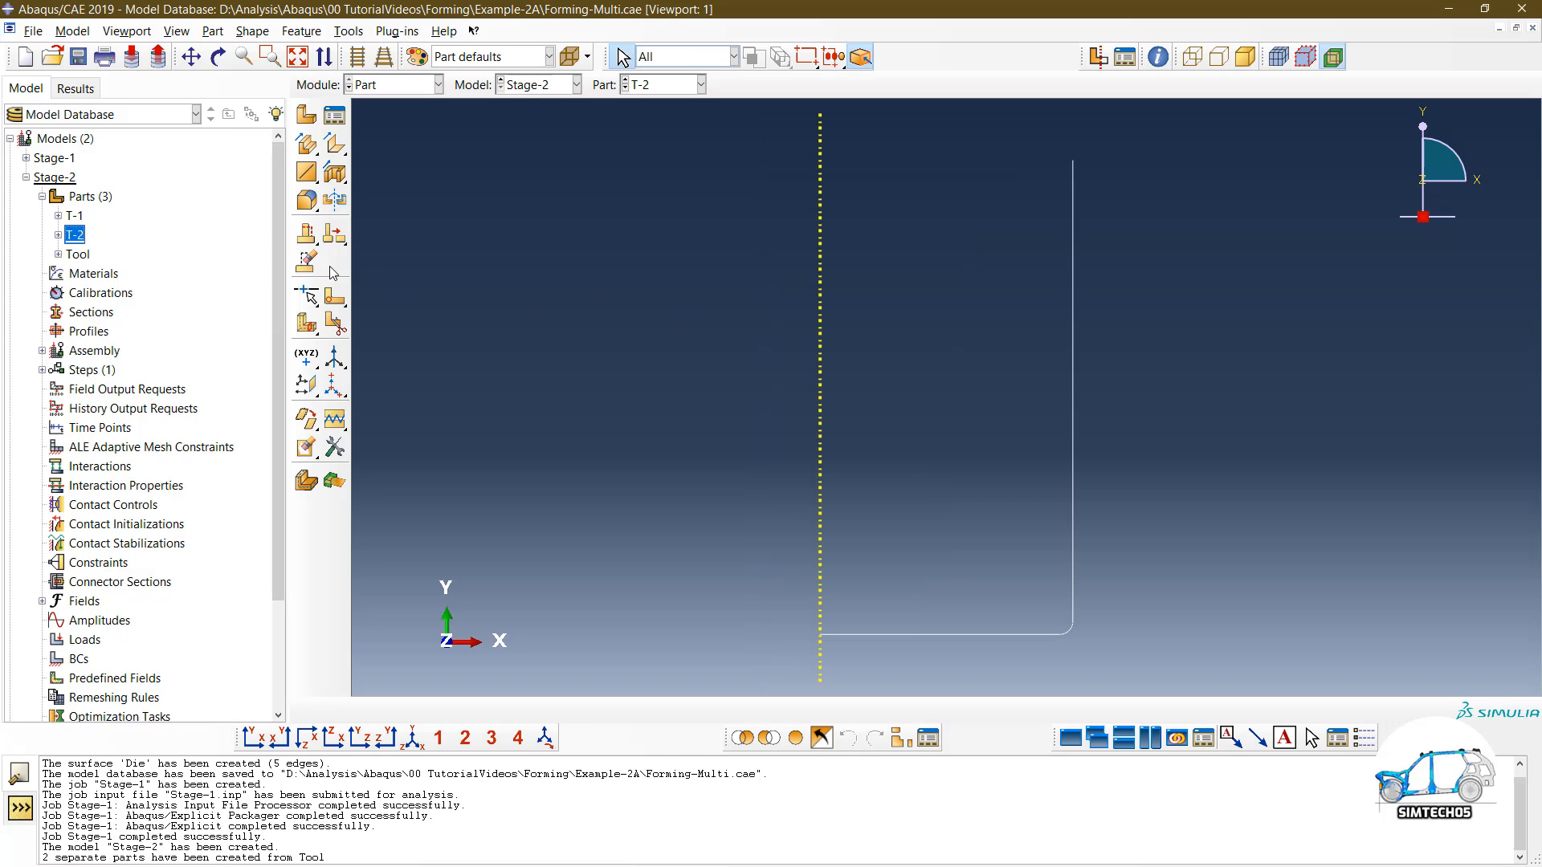
Step: Rename part T-1, the profile with the sloping line and flange, as Die
{"action": "left_click", "coordinate": [75, 217]}
{"action": "right_click", "coordinate": [76, 218]}
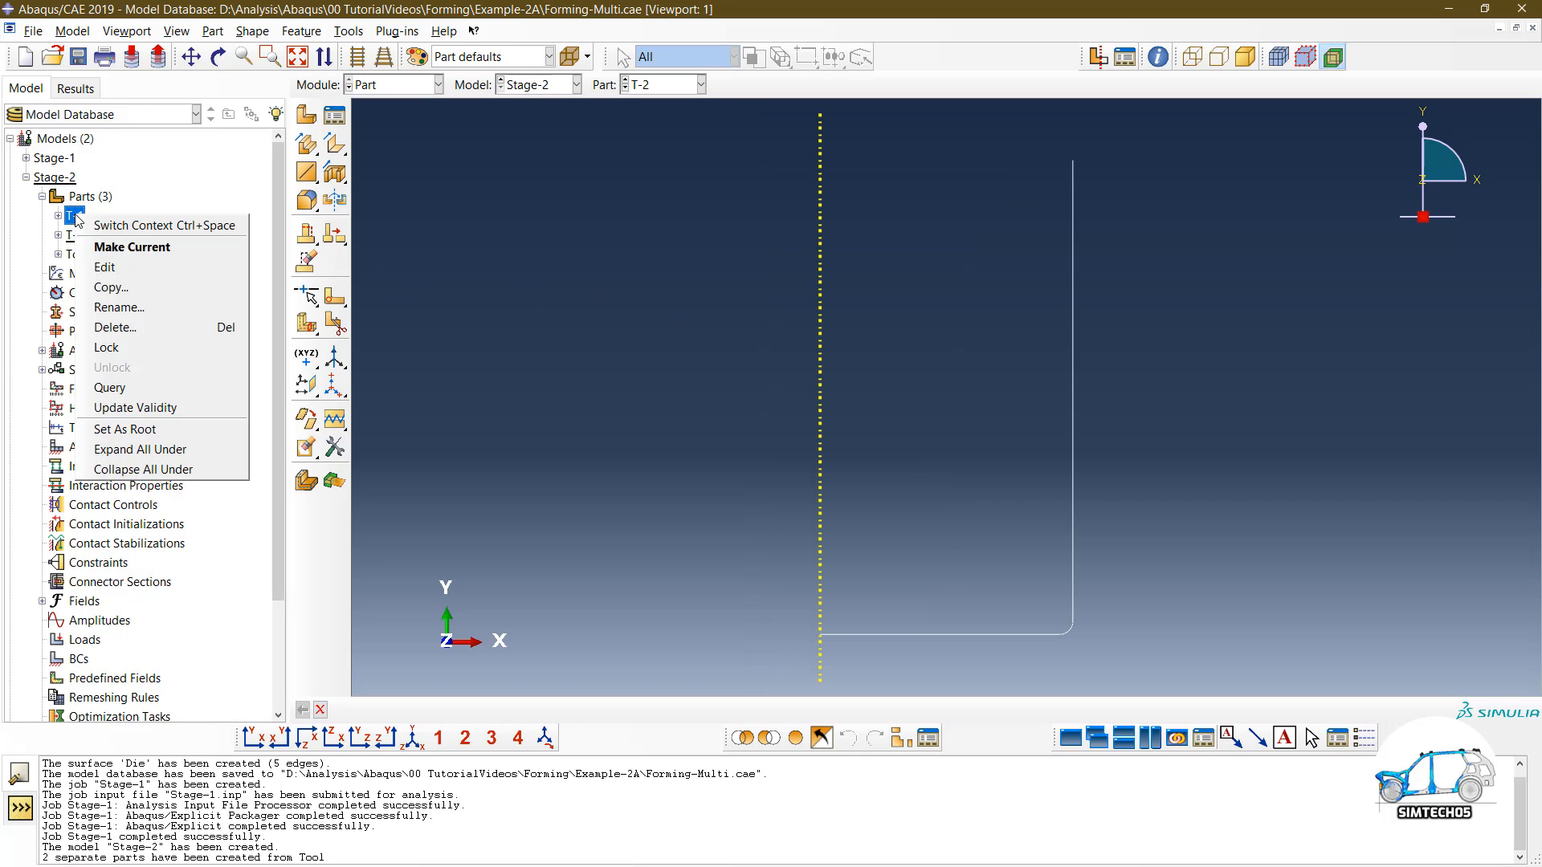
{"action": "left_click", "coordinate": [187, 313]}
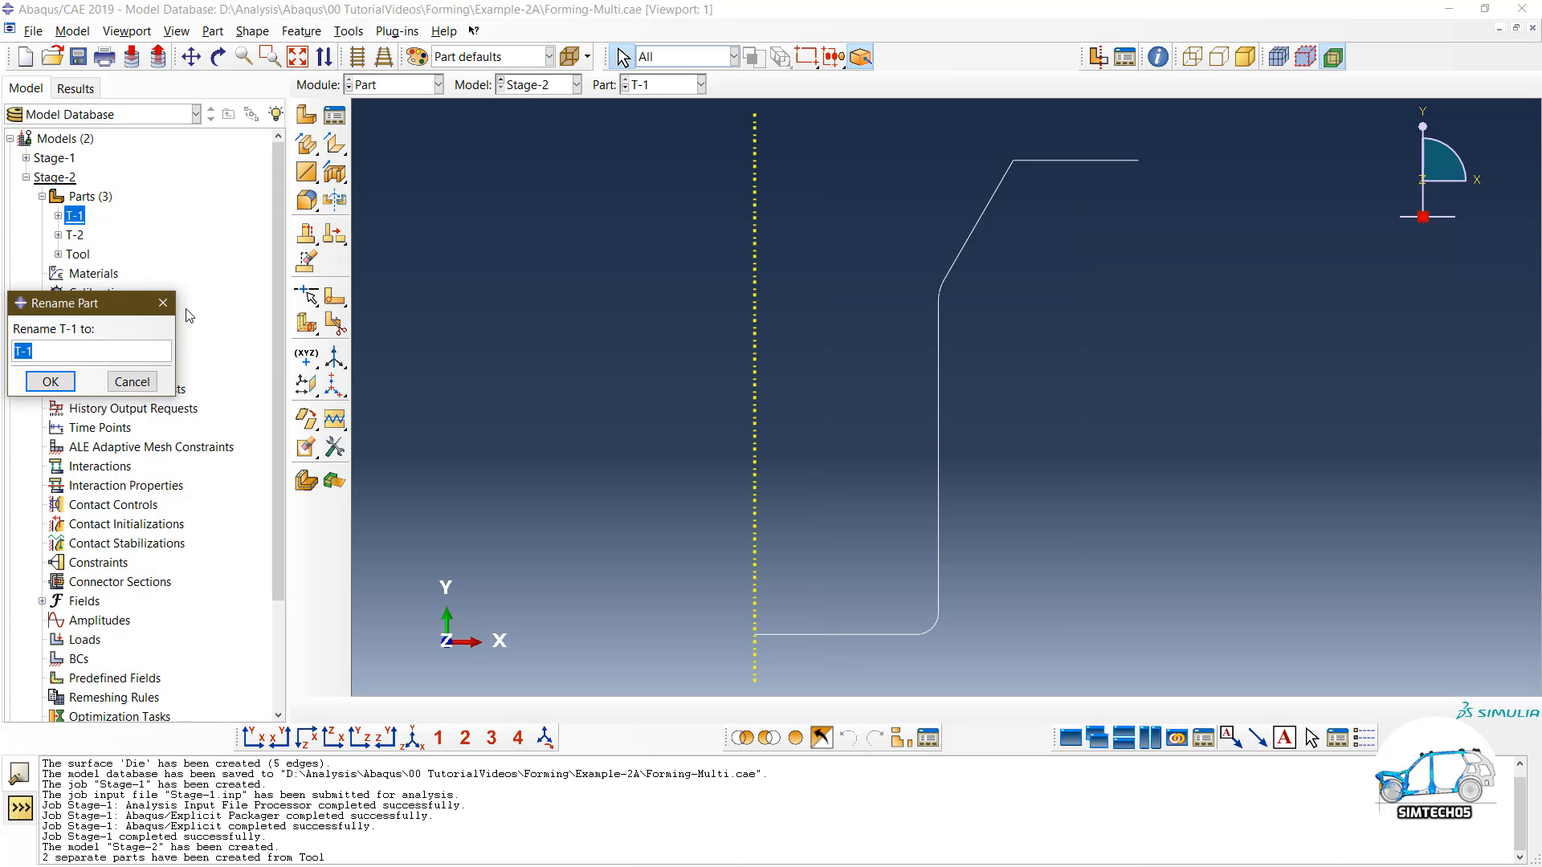
{"action": "type", "text": "Die"}
{"action": "key", "text": "Return"}
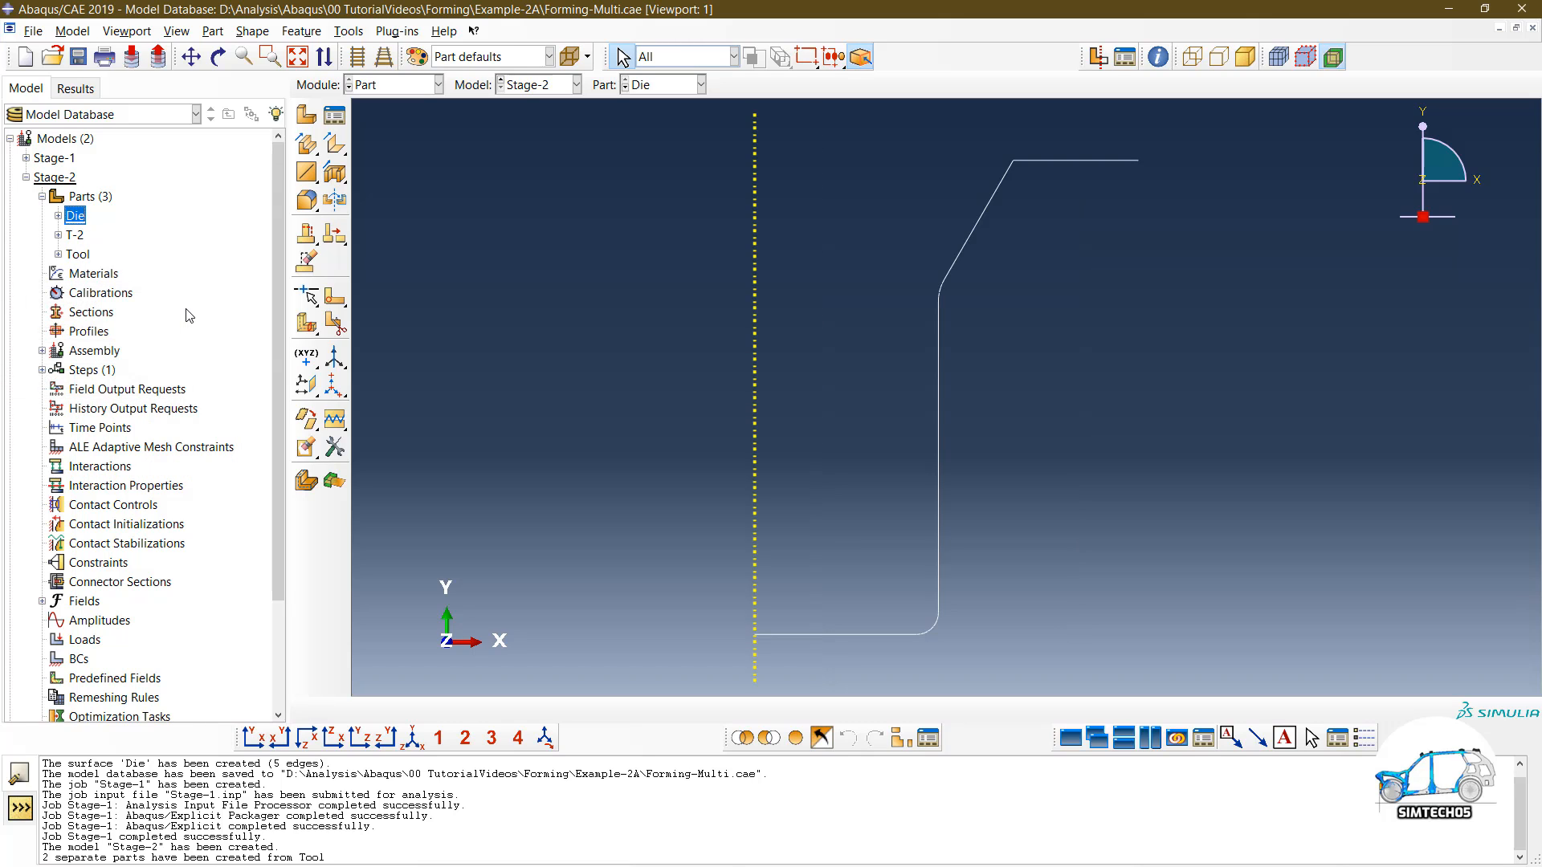
Step: Rename part T-2 as Punch
{"action": "right_click", "coordinate": [76, 237]}
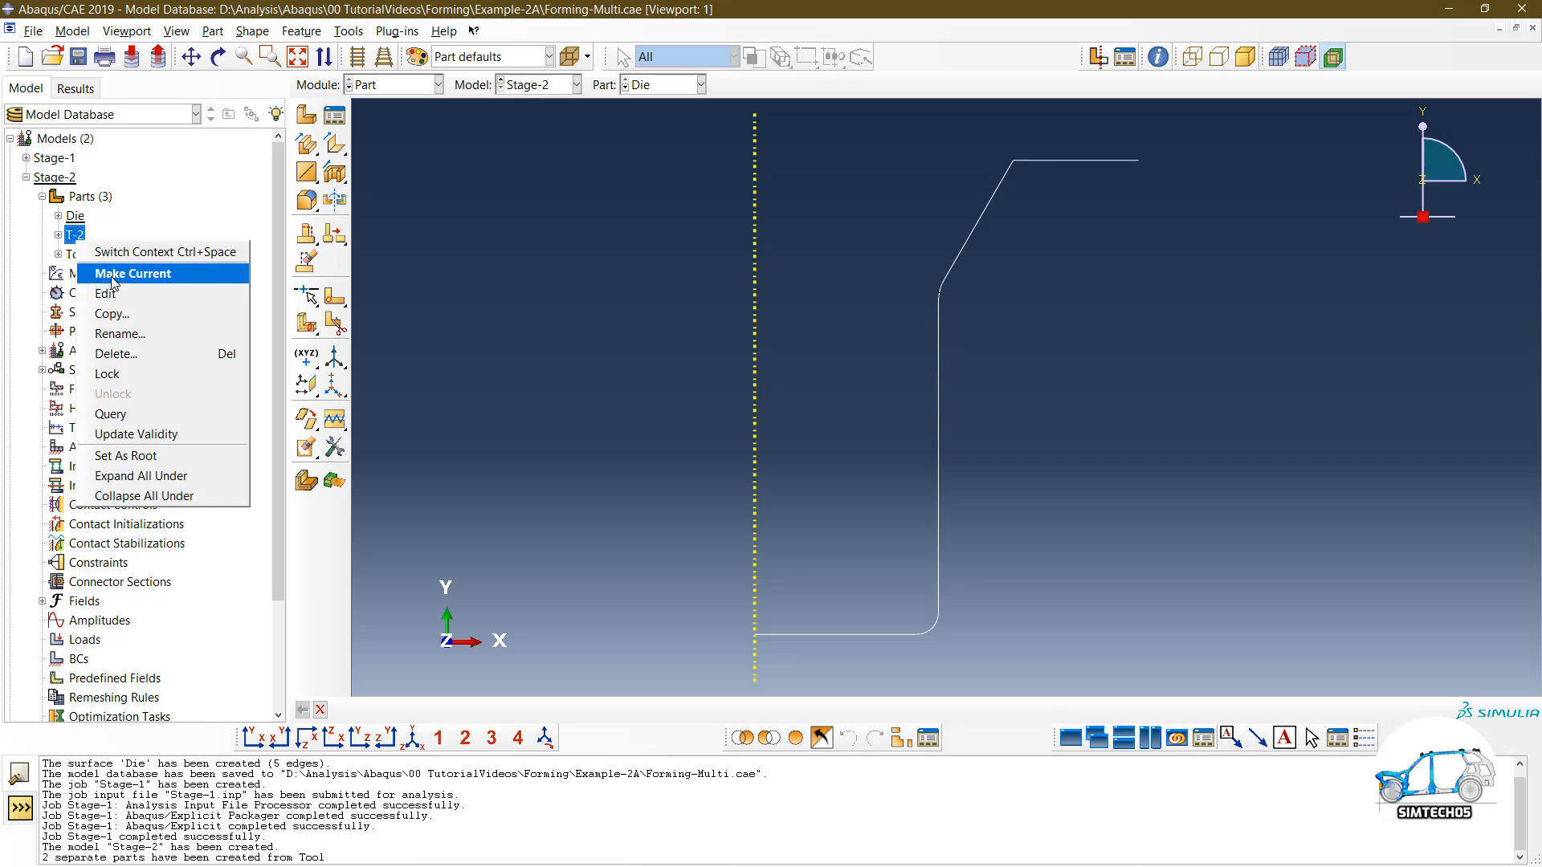
{"action": "left_click", "coordinate": [132, 336]}
{"action": "type", "text": "Punch"}
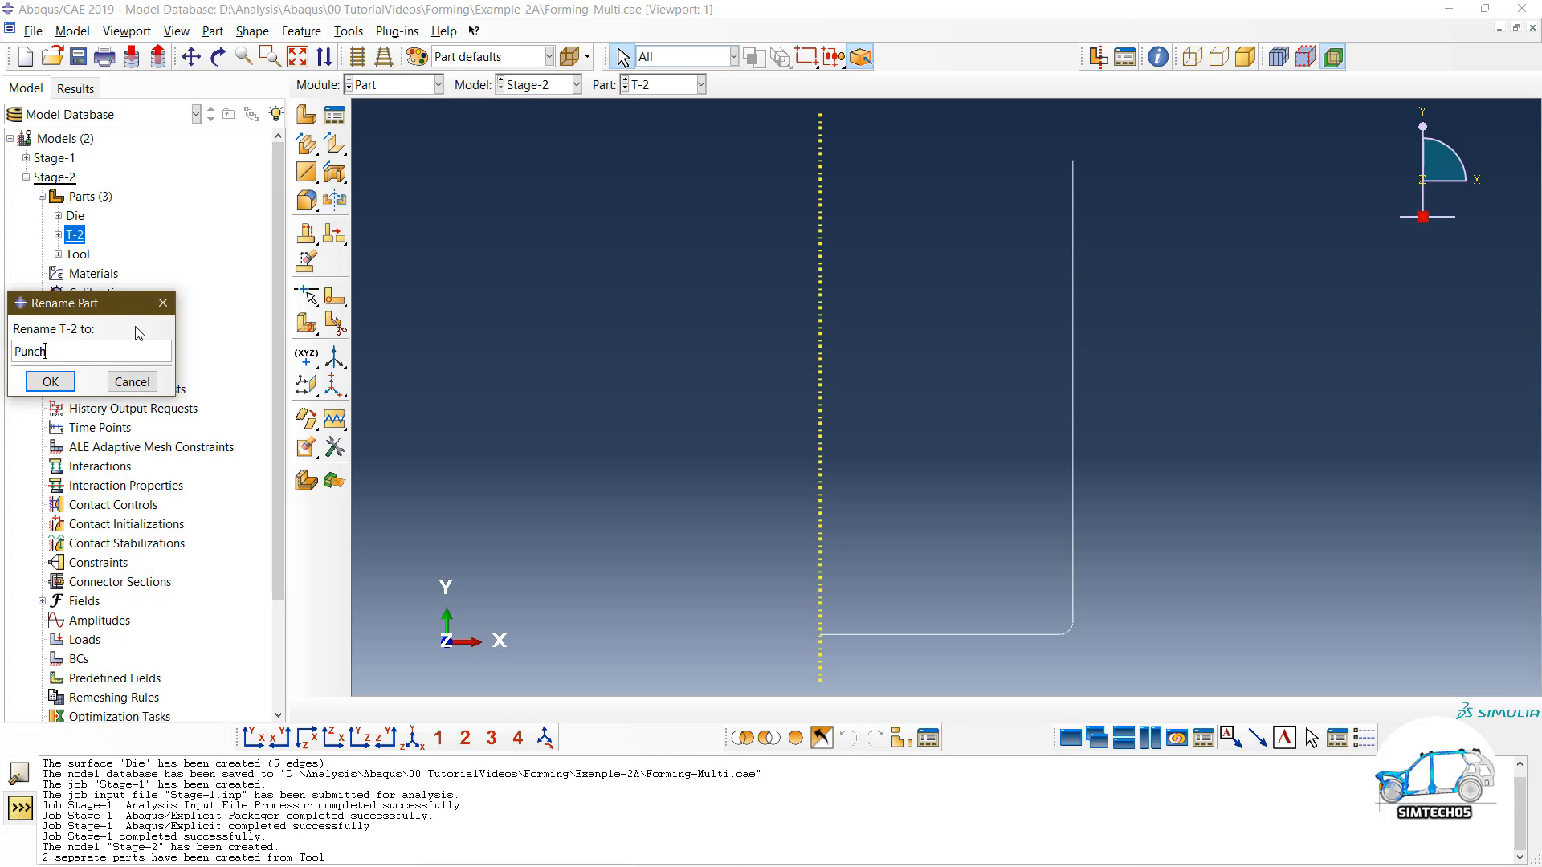
{"action": "left_click", "coordinate": [50, 382]}
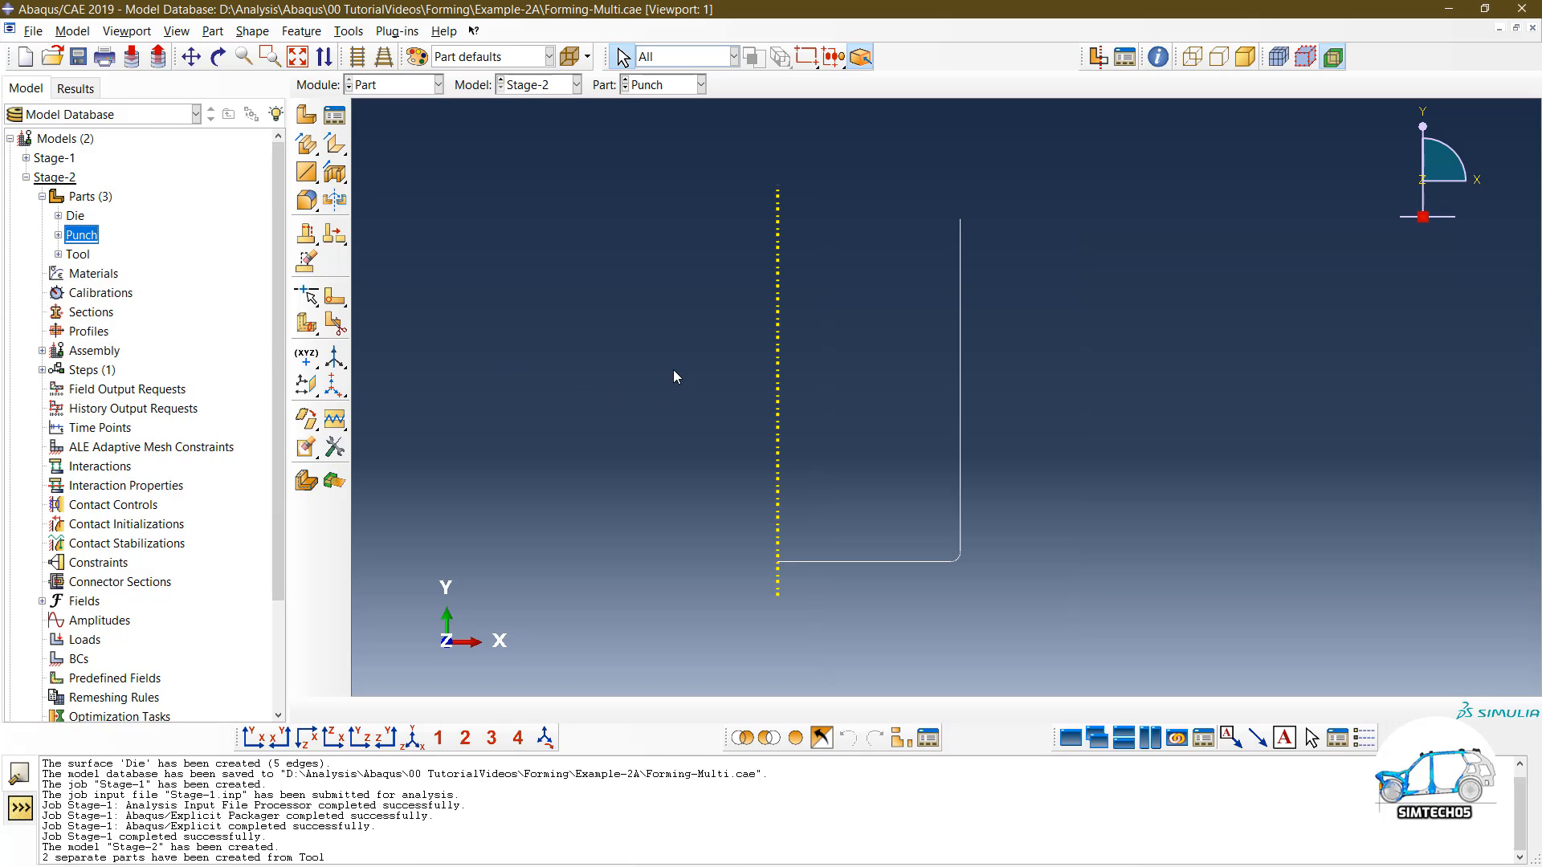
Step: Start a part import into Stage-2 from the output database Stage-1.odb
{"action": "left_click", "coordinate": [80, 197]}
{"action": "right_click", "coordinate": [89, 200]}
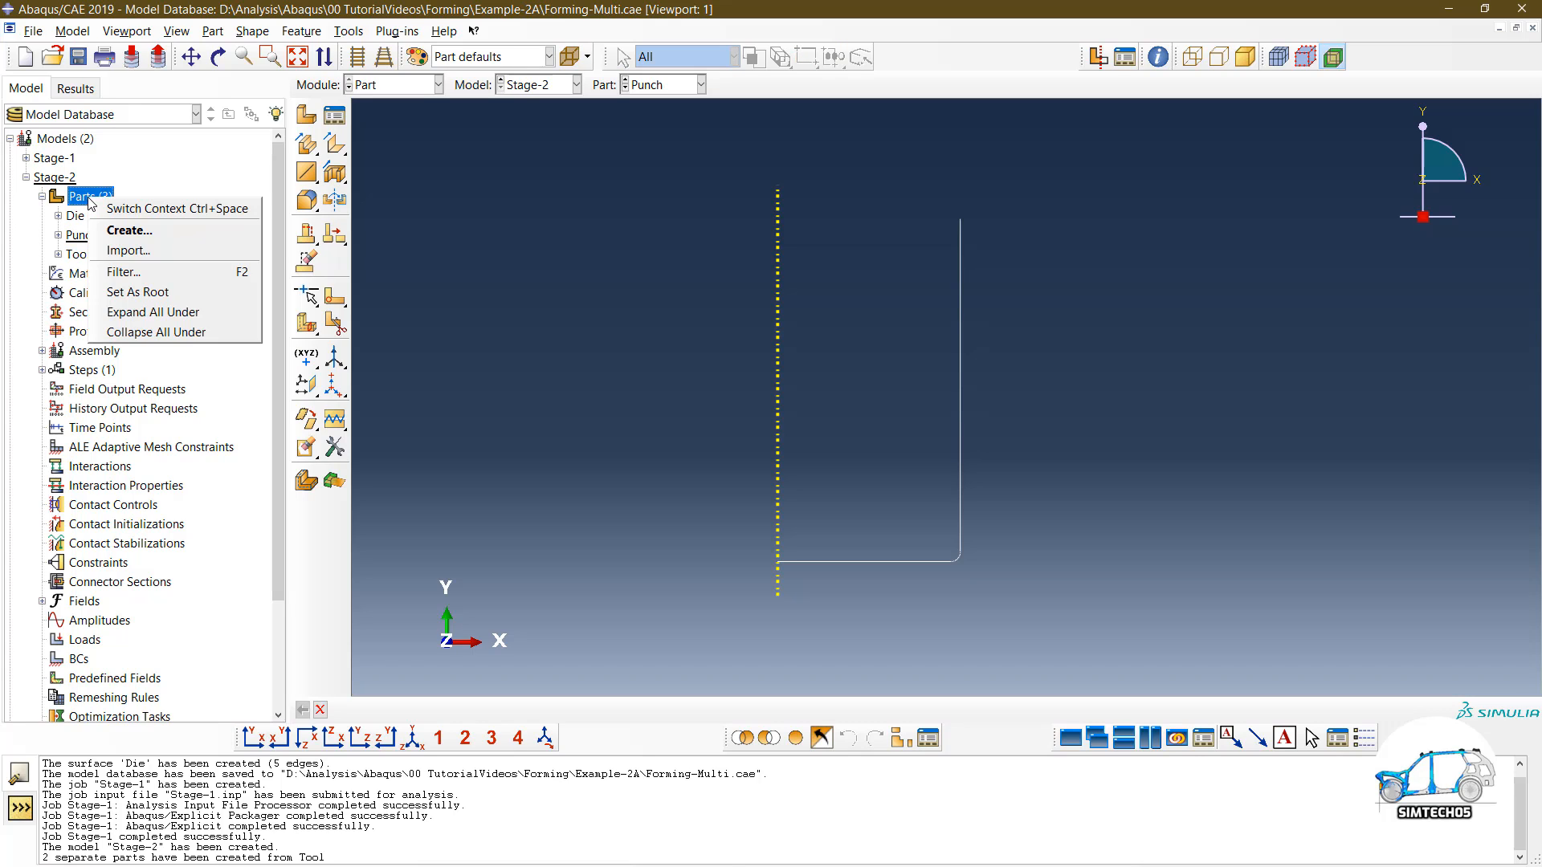
{"action": "left_click", "coordinate": [132, 249]}
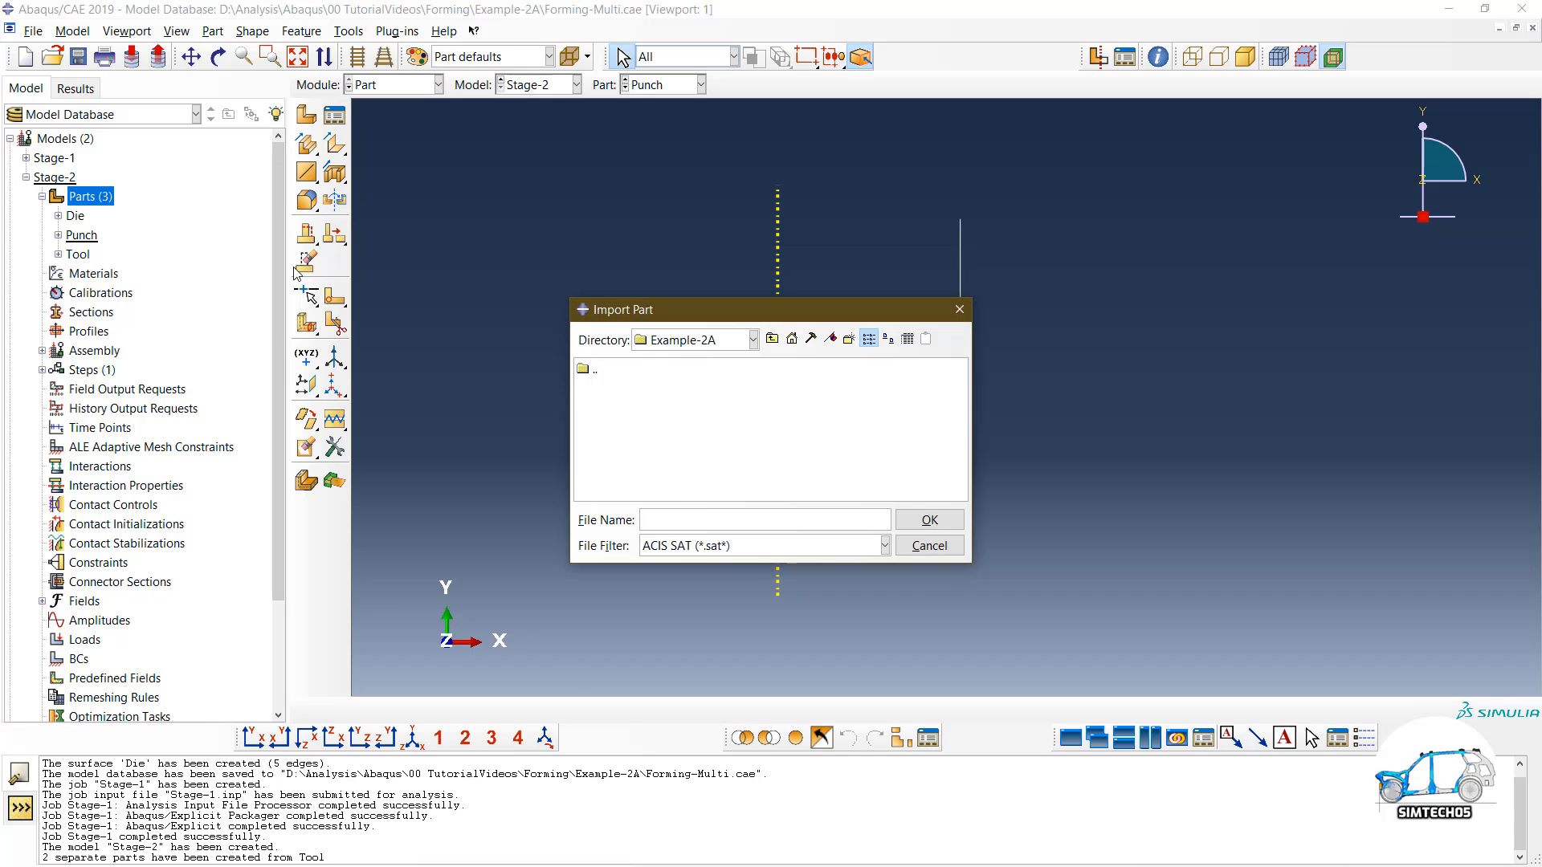
{"action": "left_click_drag", "start_coordinate": [697, 316], "coordinate": [522, 263]}
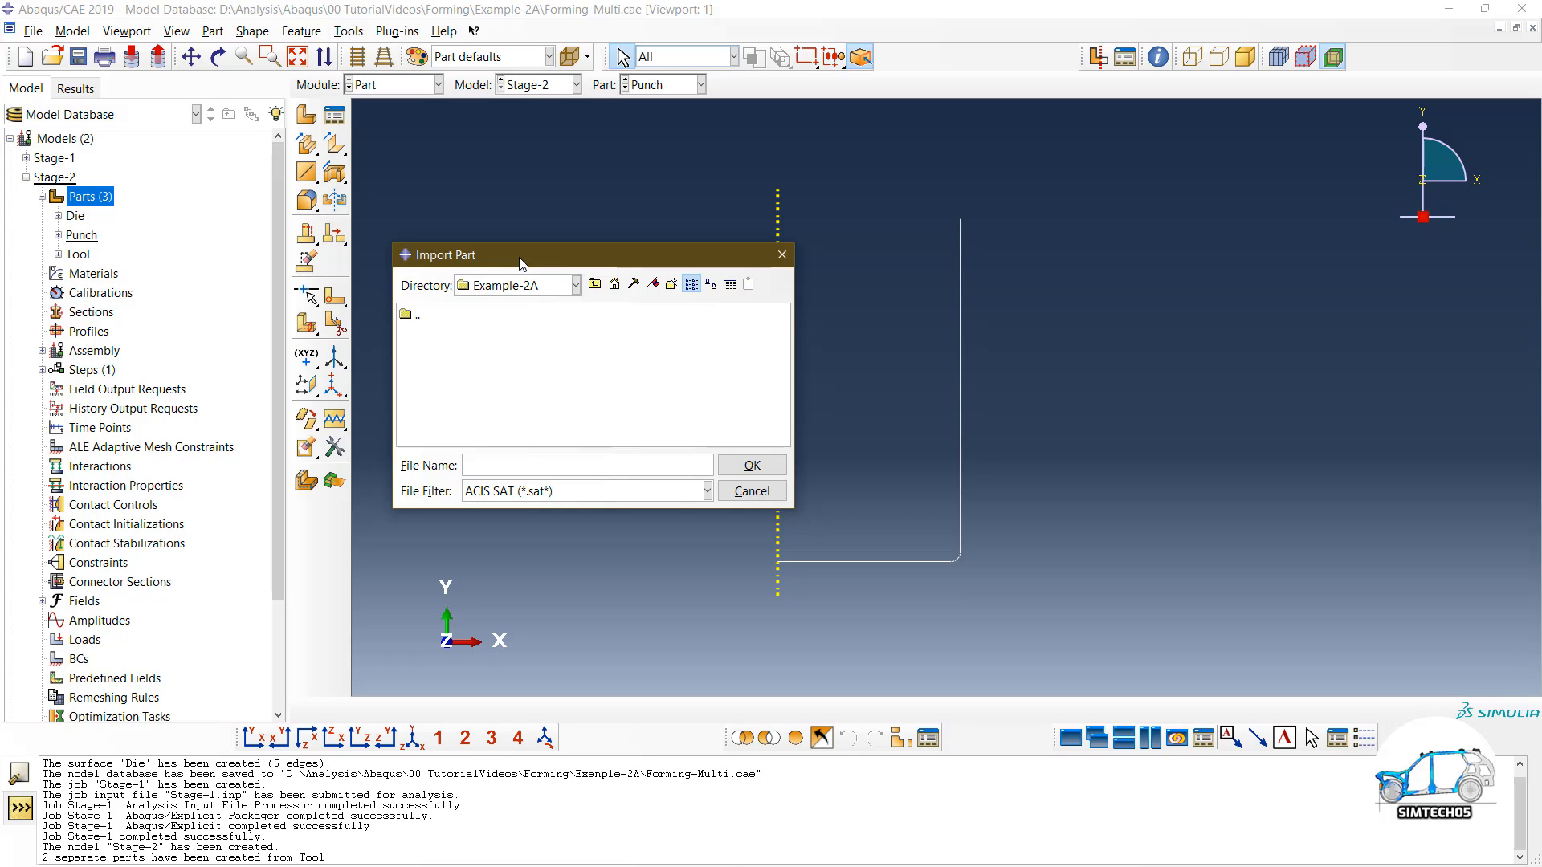
{"action": "left_click", "coordinate": [581, 491]}
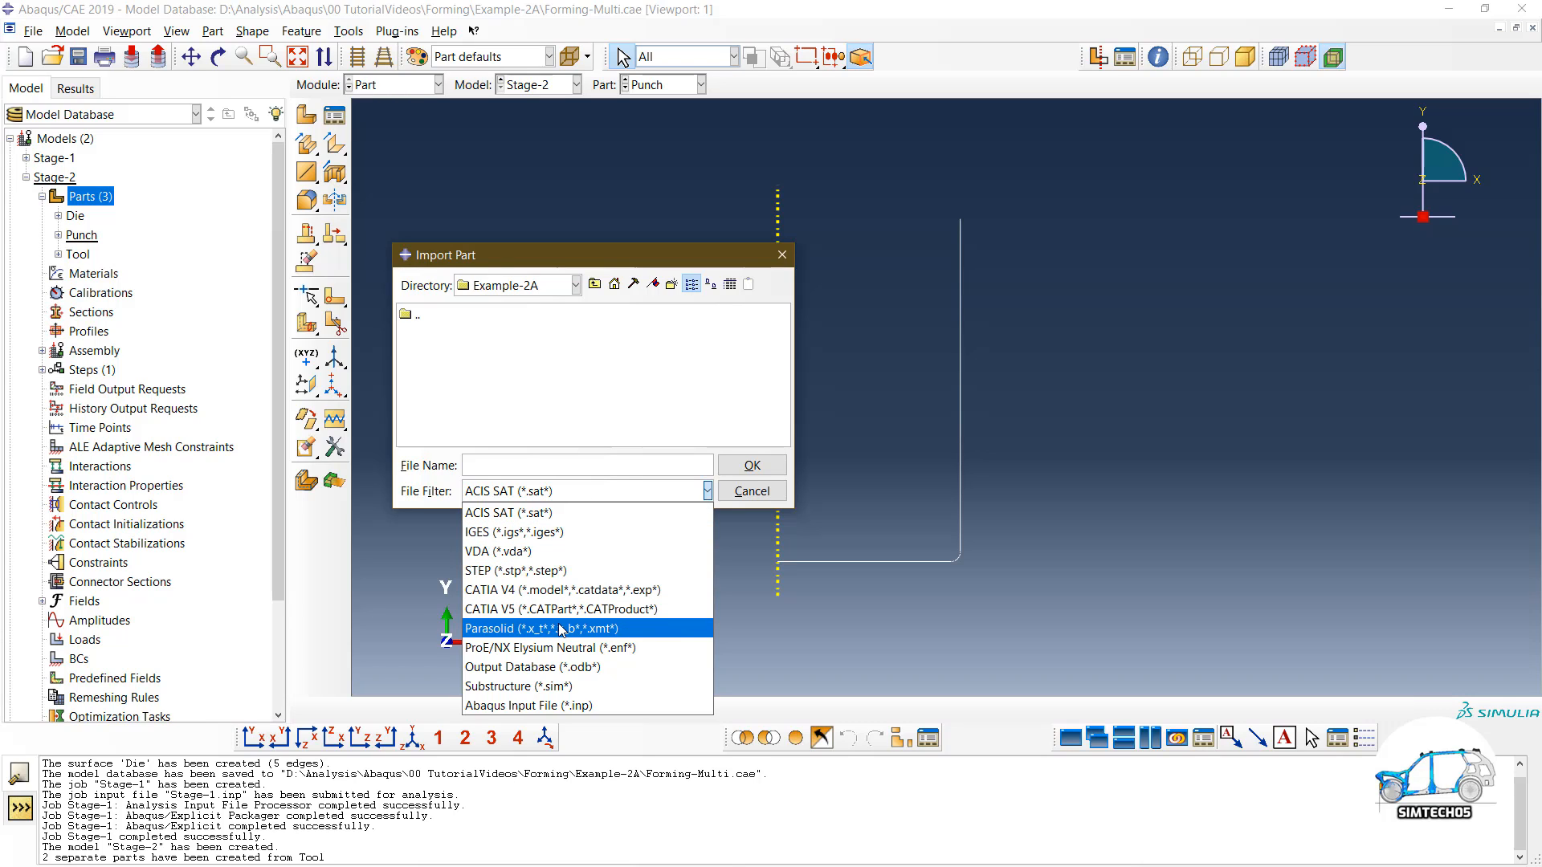
{"action": "left_click", "coordinate": [553, 673]}
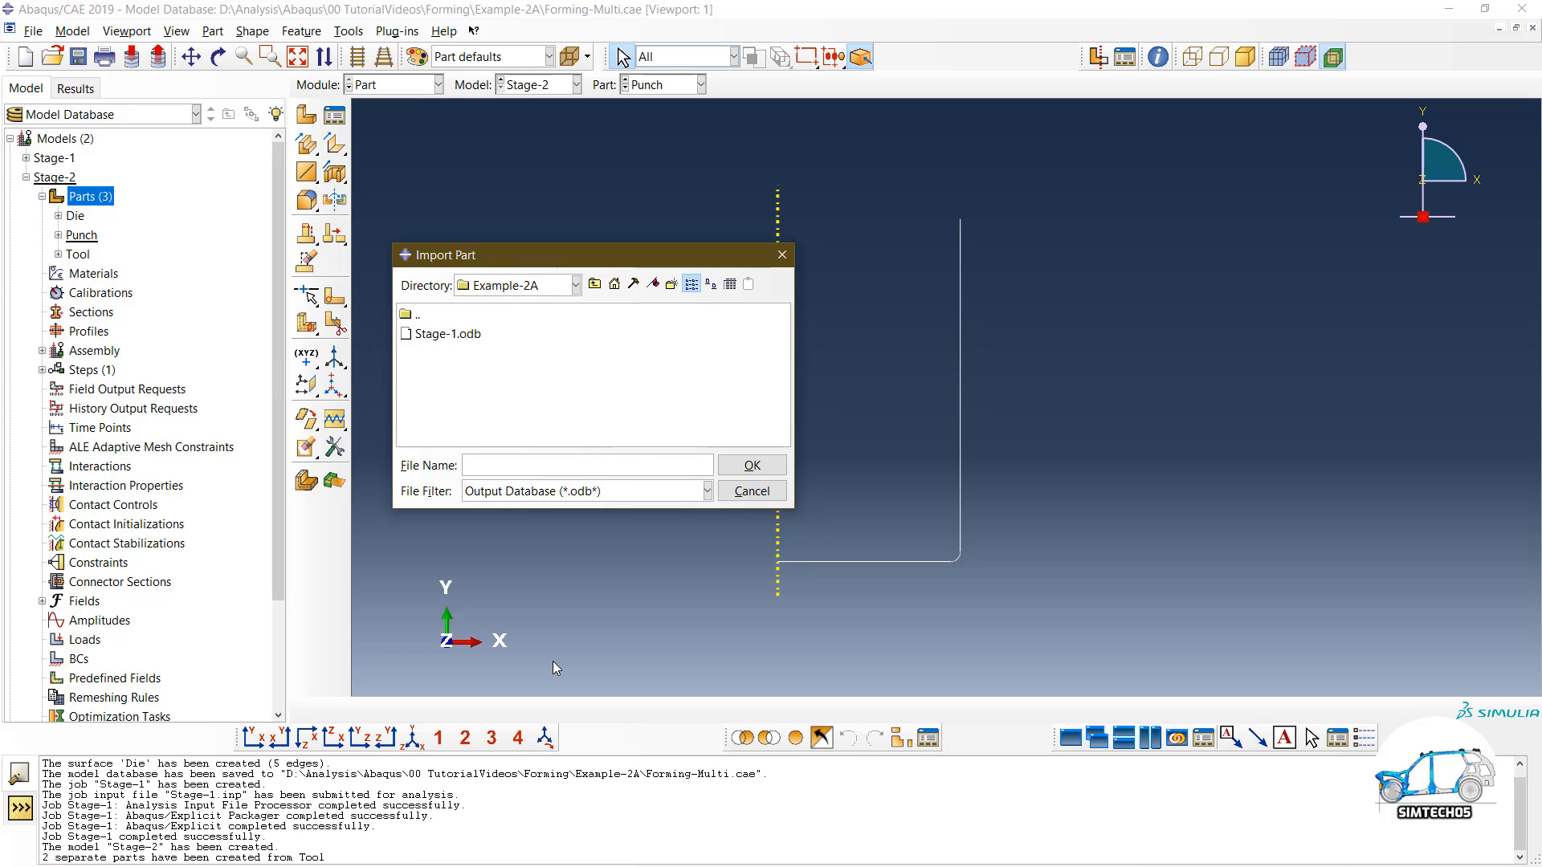
{"action": "left_click", "coordinate": [458, 340]}
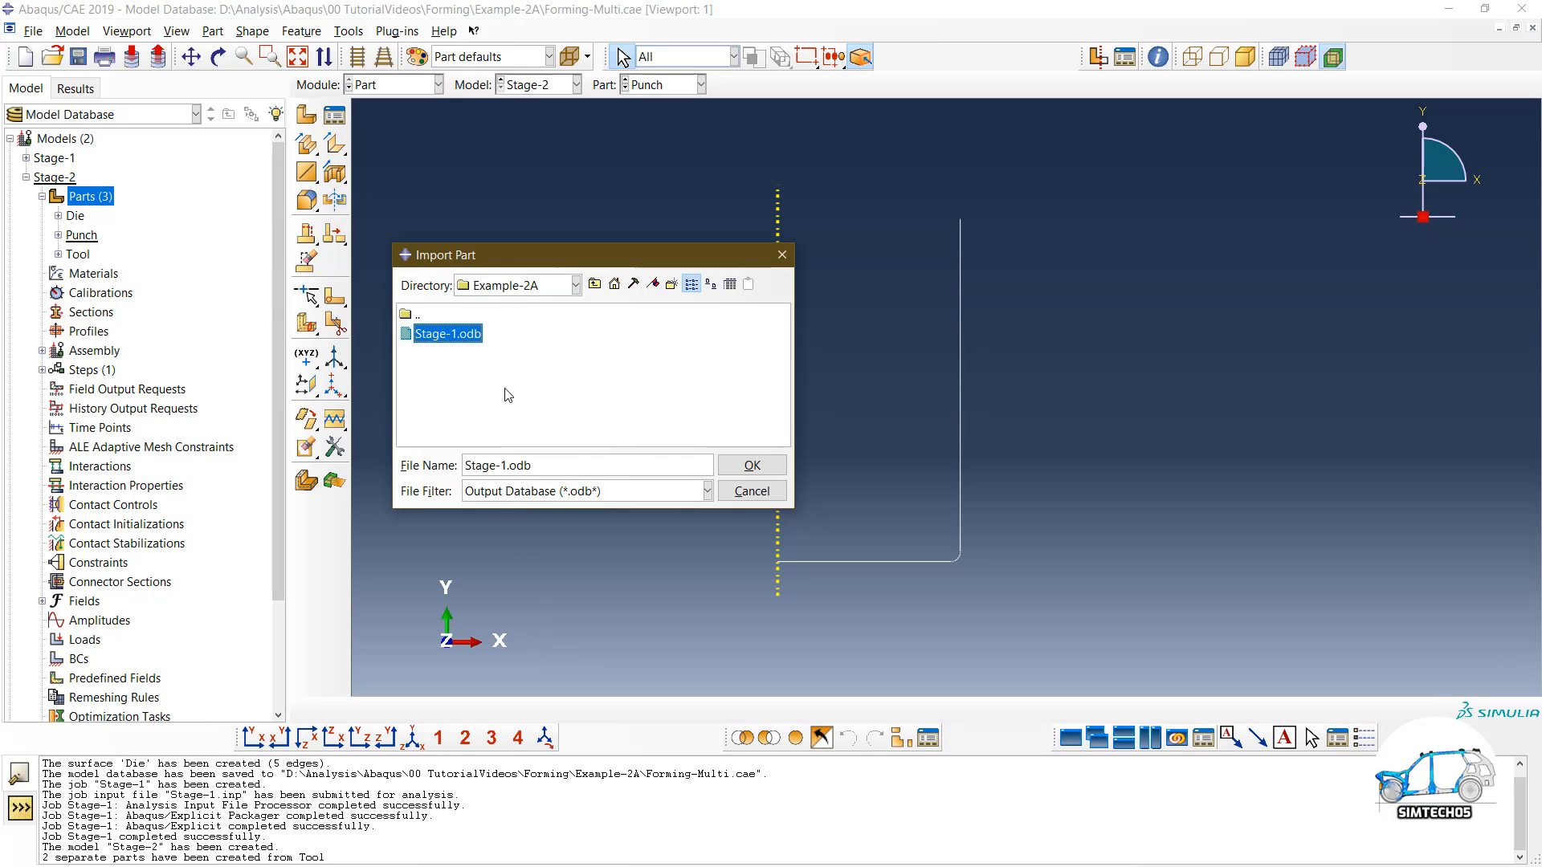
{"action": "left_click", "coordinate": [752, 466]}
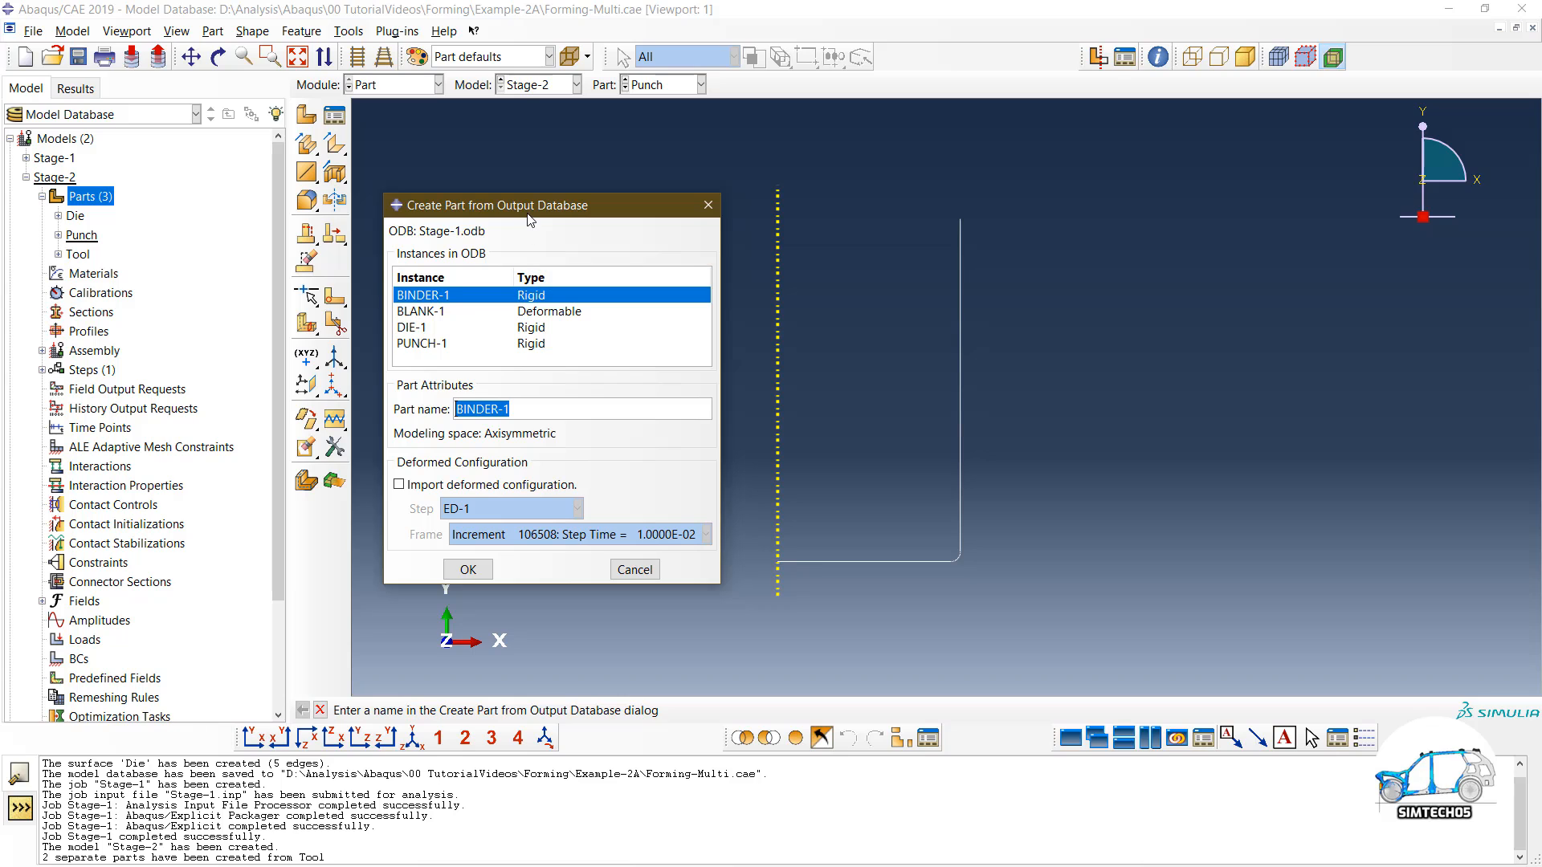
Step: Choose the deformable instance BLANK-1 as the import source and name the new part Blank
{"action": "left_click_drag", "start_coordinate": [522, 210], "coordinate": [373, 63]}
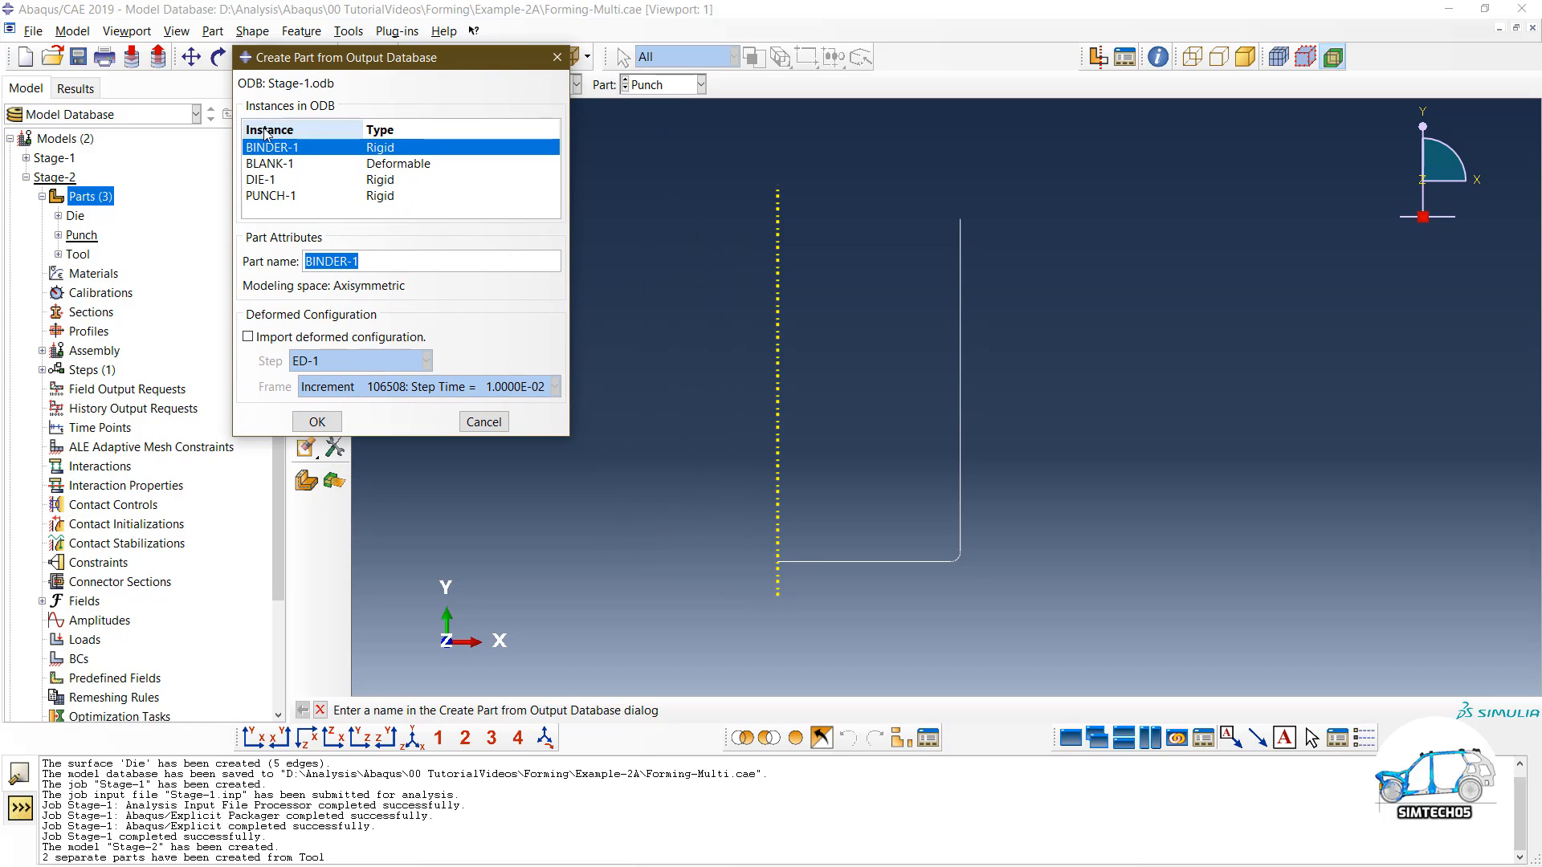
{"action": "left_click", "coordinate": [269, 164]}
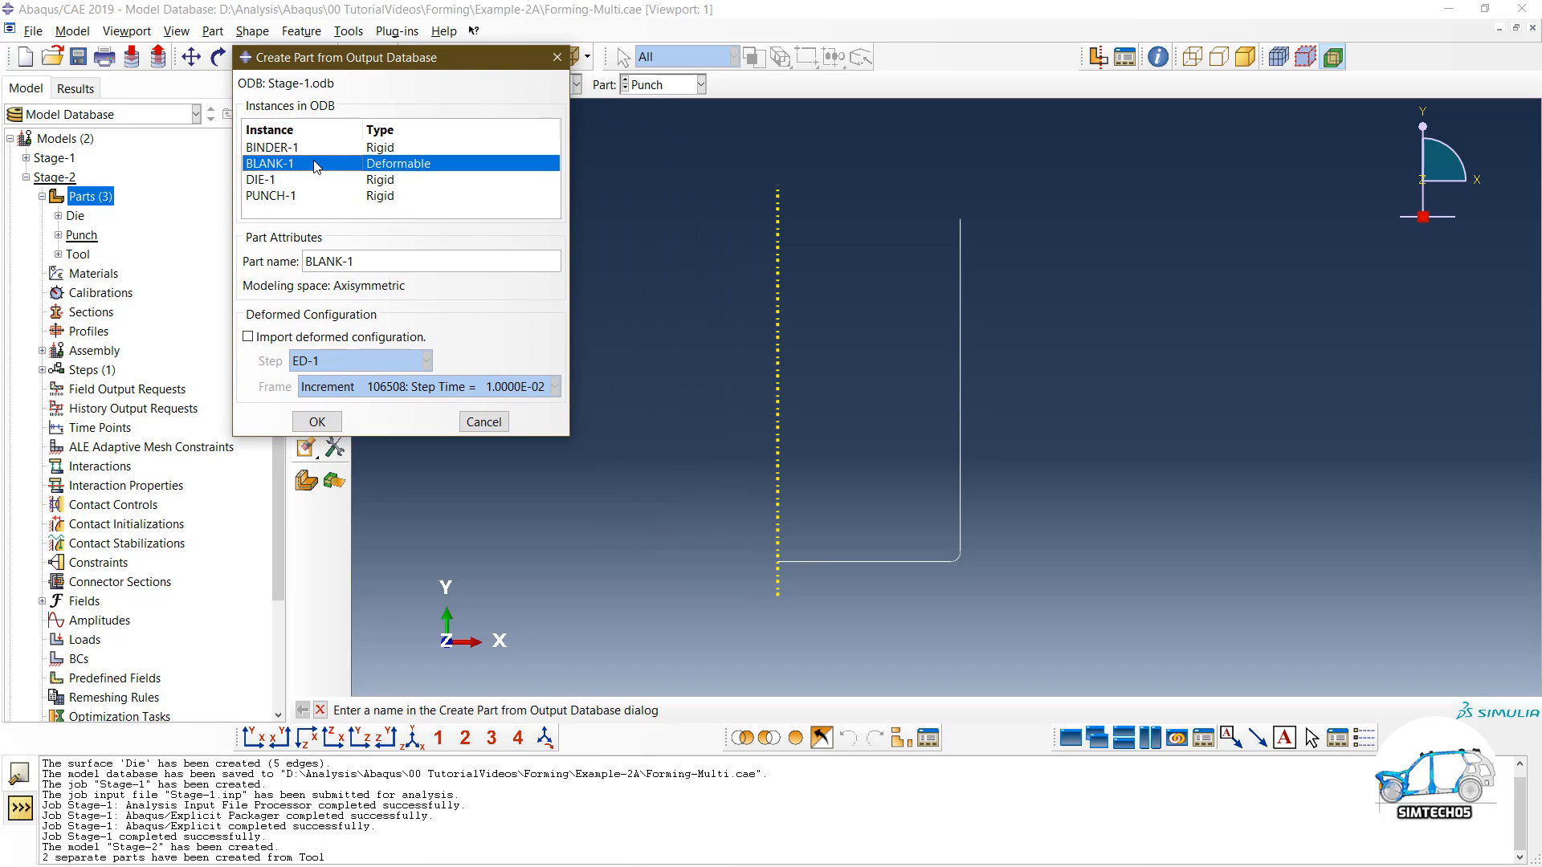
{"action": "triple_click", "coordinate": [372, 259]}
{"action": "left_click_drag", "start_coordinate": [345, 59], "coordinate": [424, 69]}
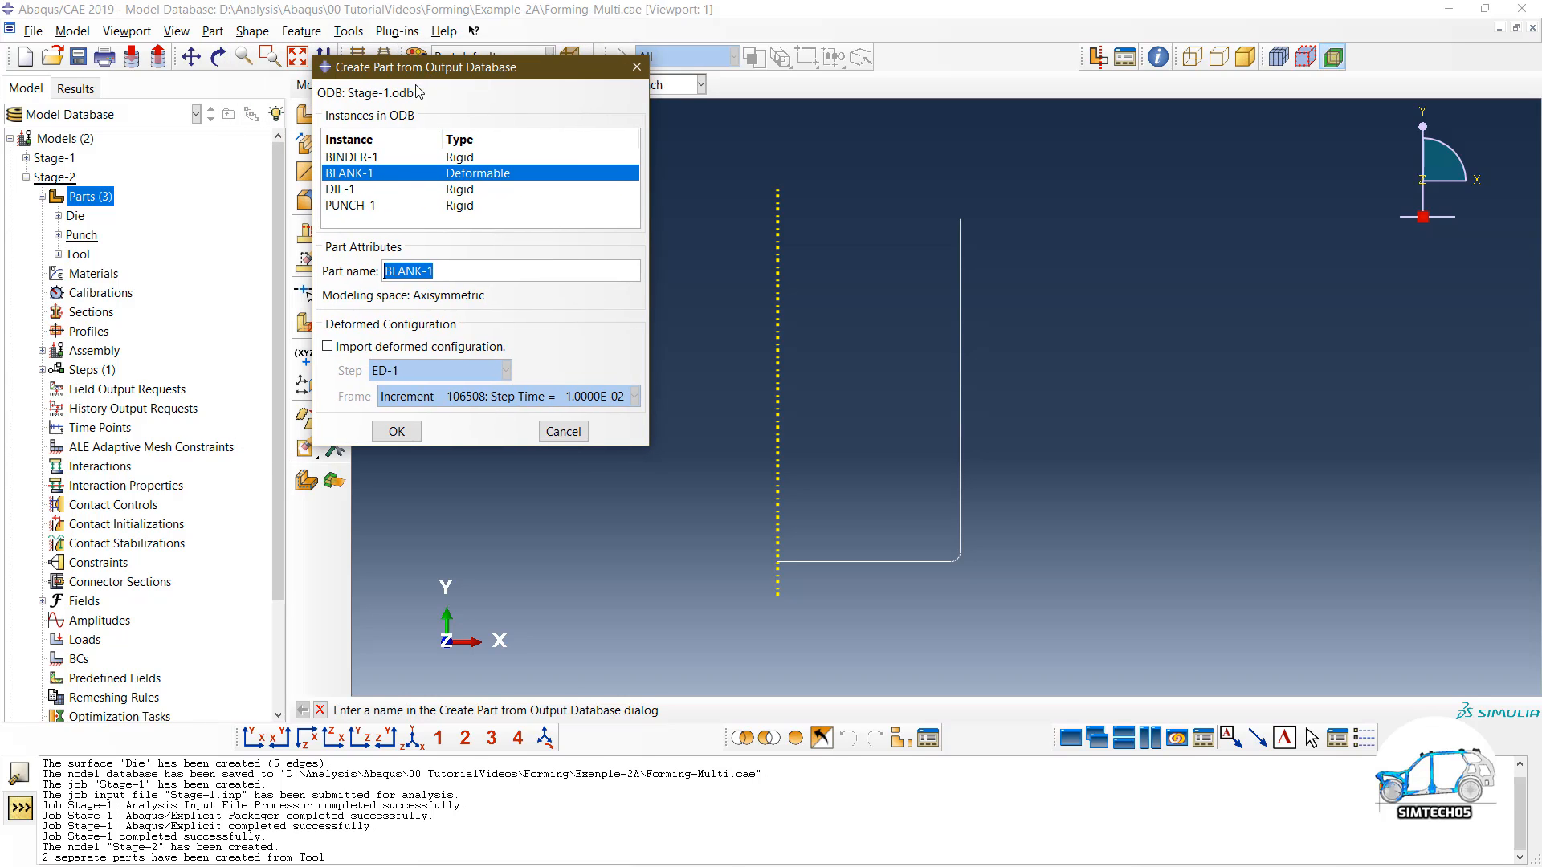
{"action": "left_click", "coordinate": [26, 159]}
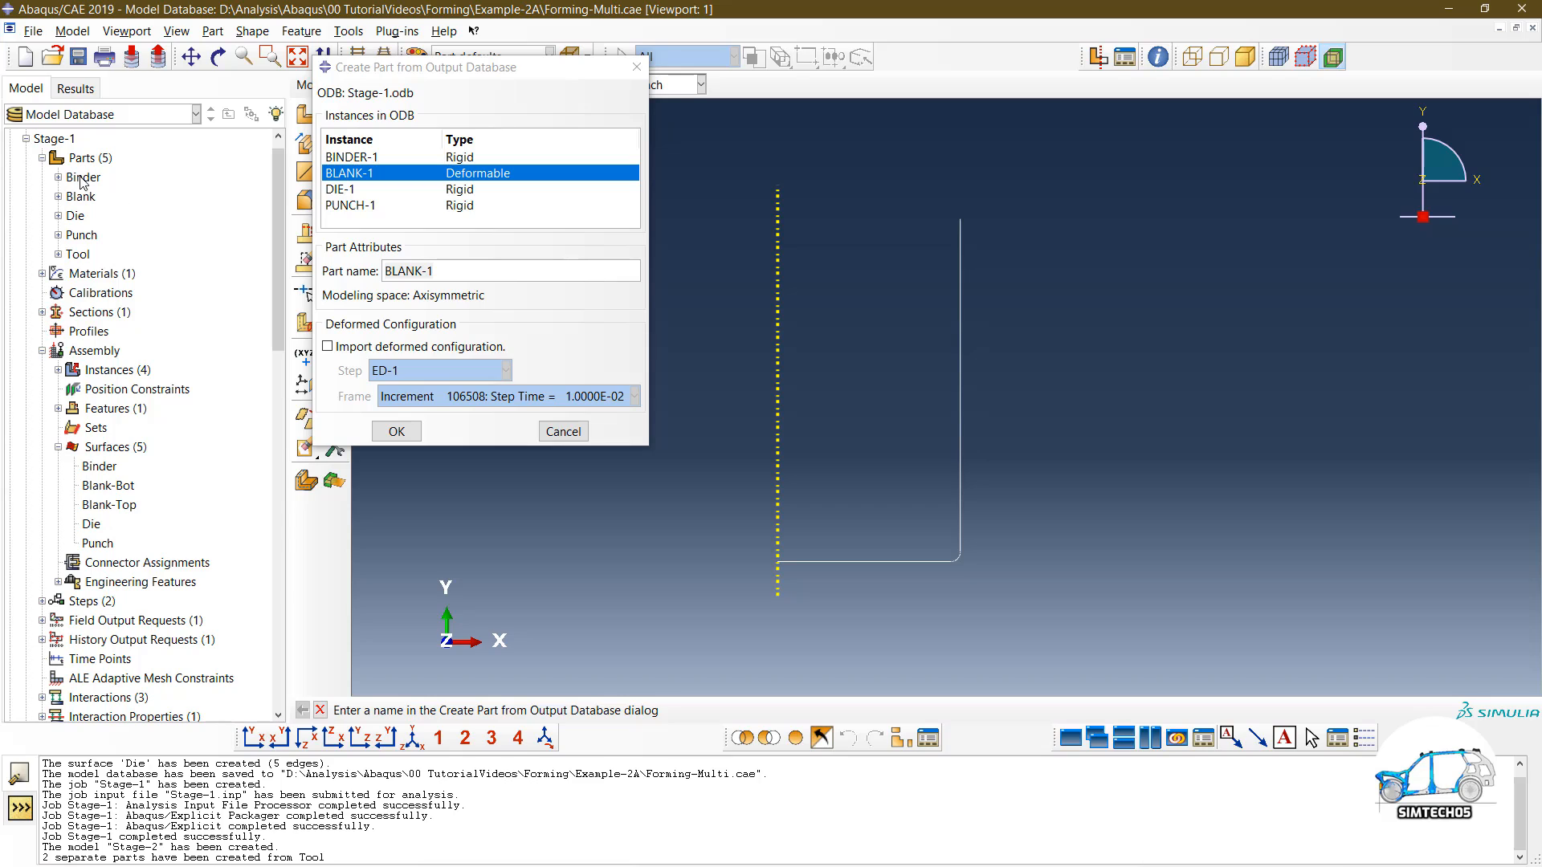
{"action": "scroll", "coordinate": [81, 197], "scroll_direction": "up", "scroll_amount": 1}
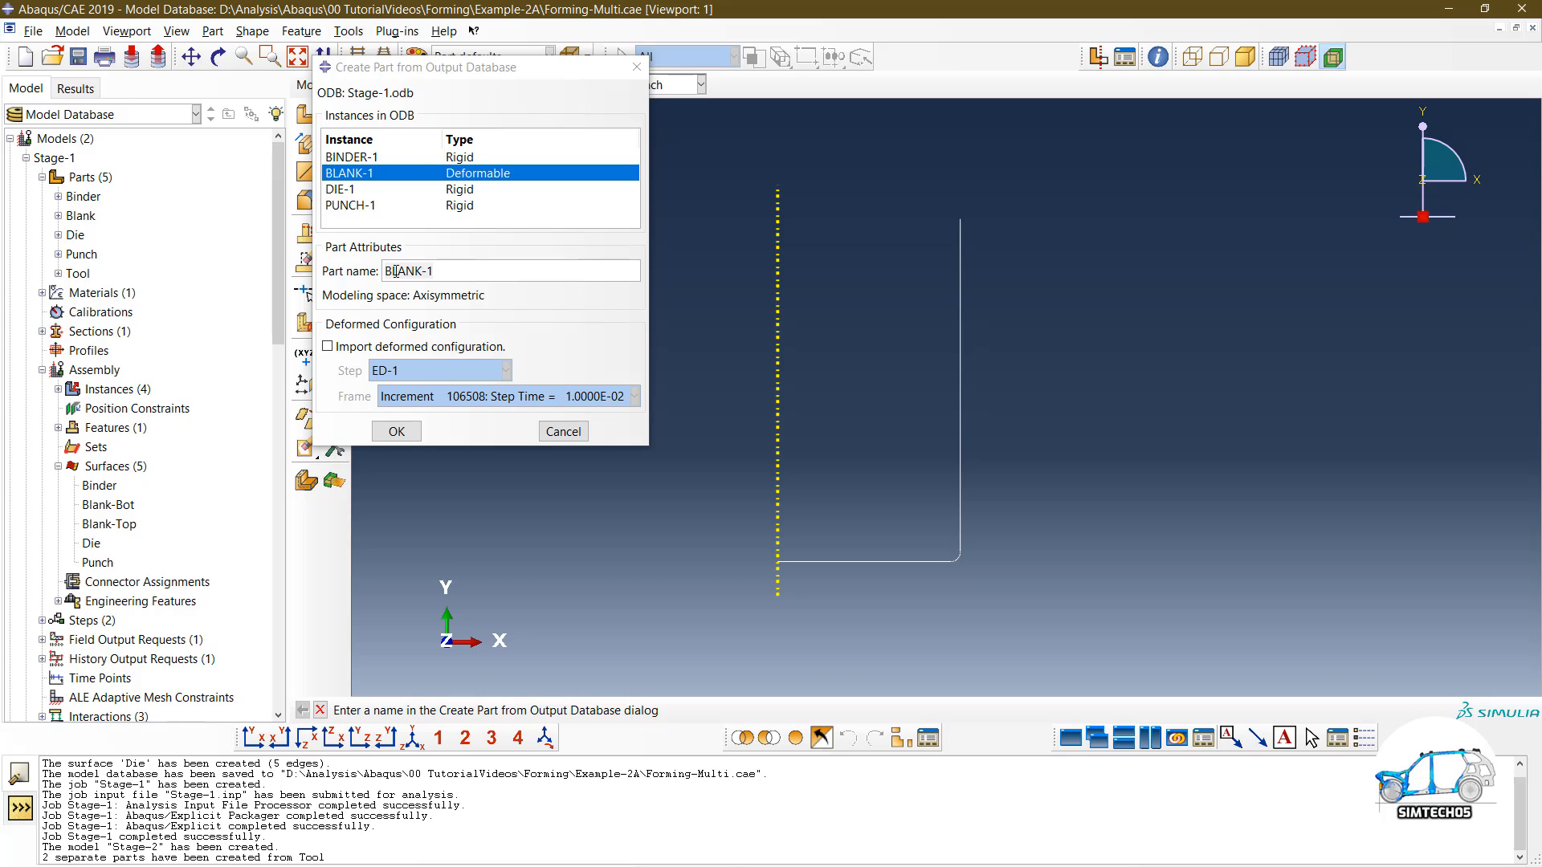
{"action": "left_click", "coordinate": [27, 159]}
{"action": "left_click", "coordinate": [27, 159]}
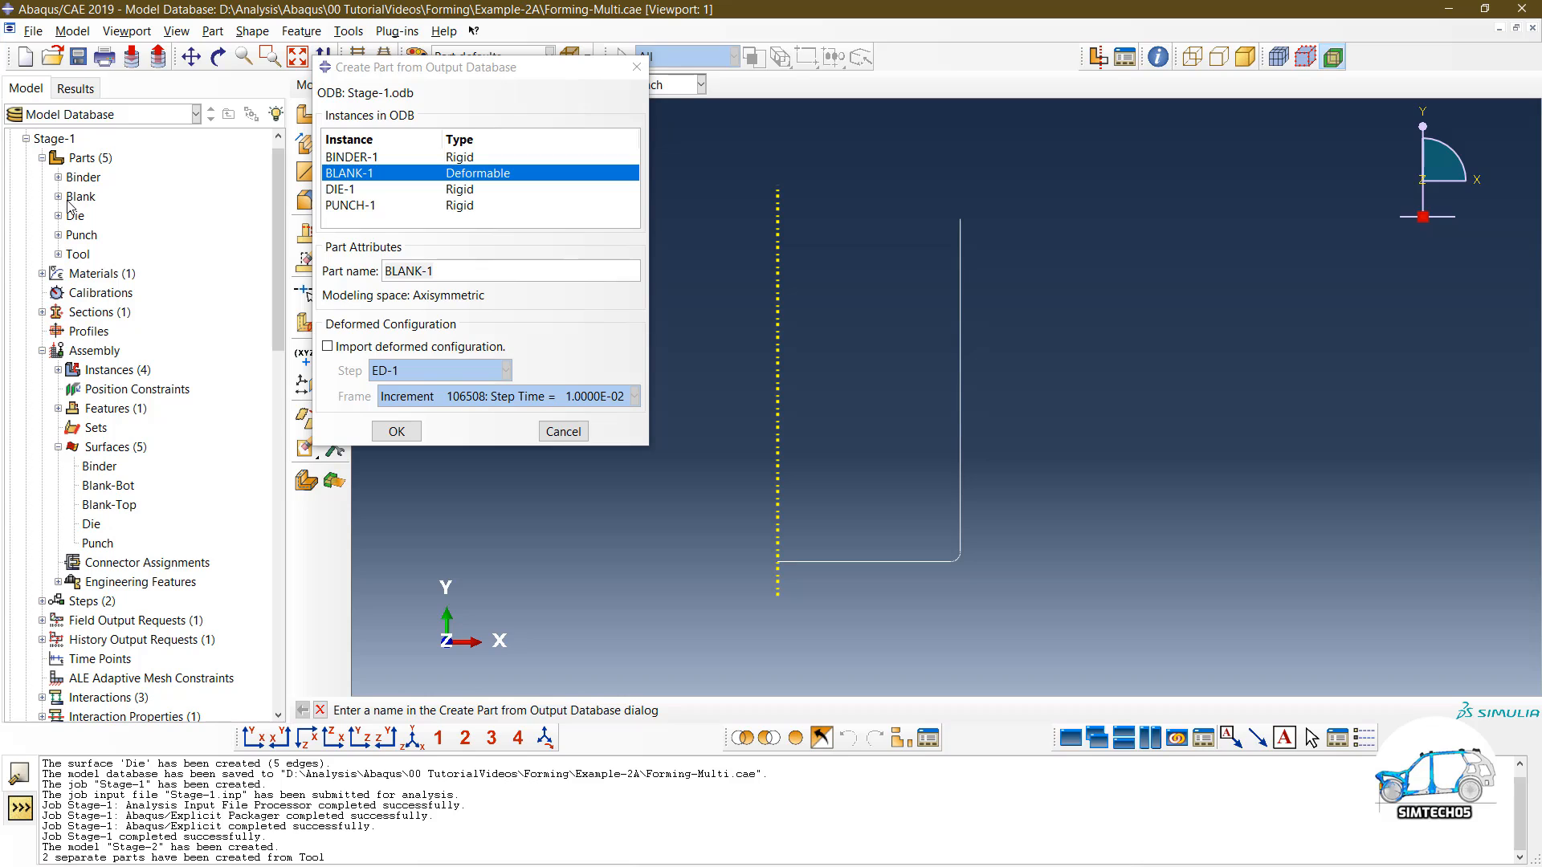
{"action": "left_click", "coordinate": [27, 140]}
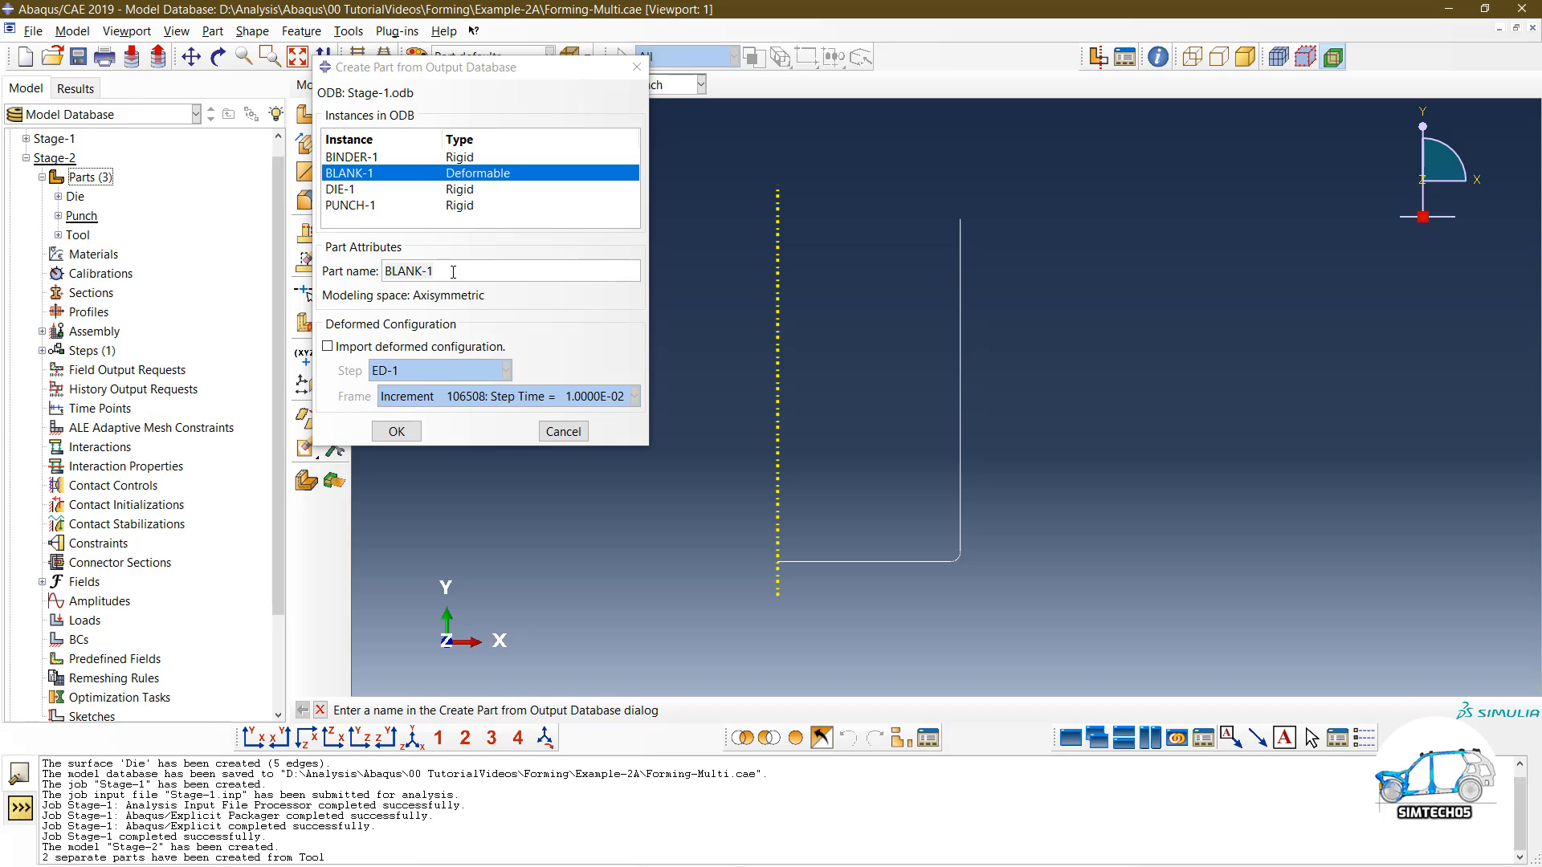
{"action": "left_click", "coordinate": [350, 277]}
{"action": "type", "text": "Blank"}
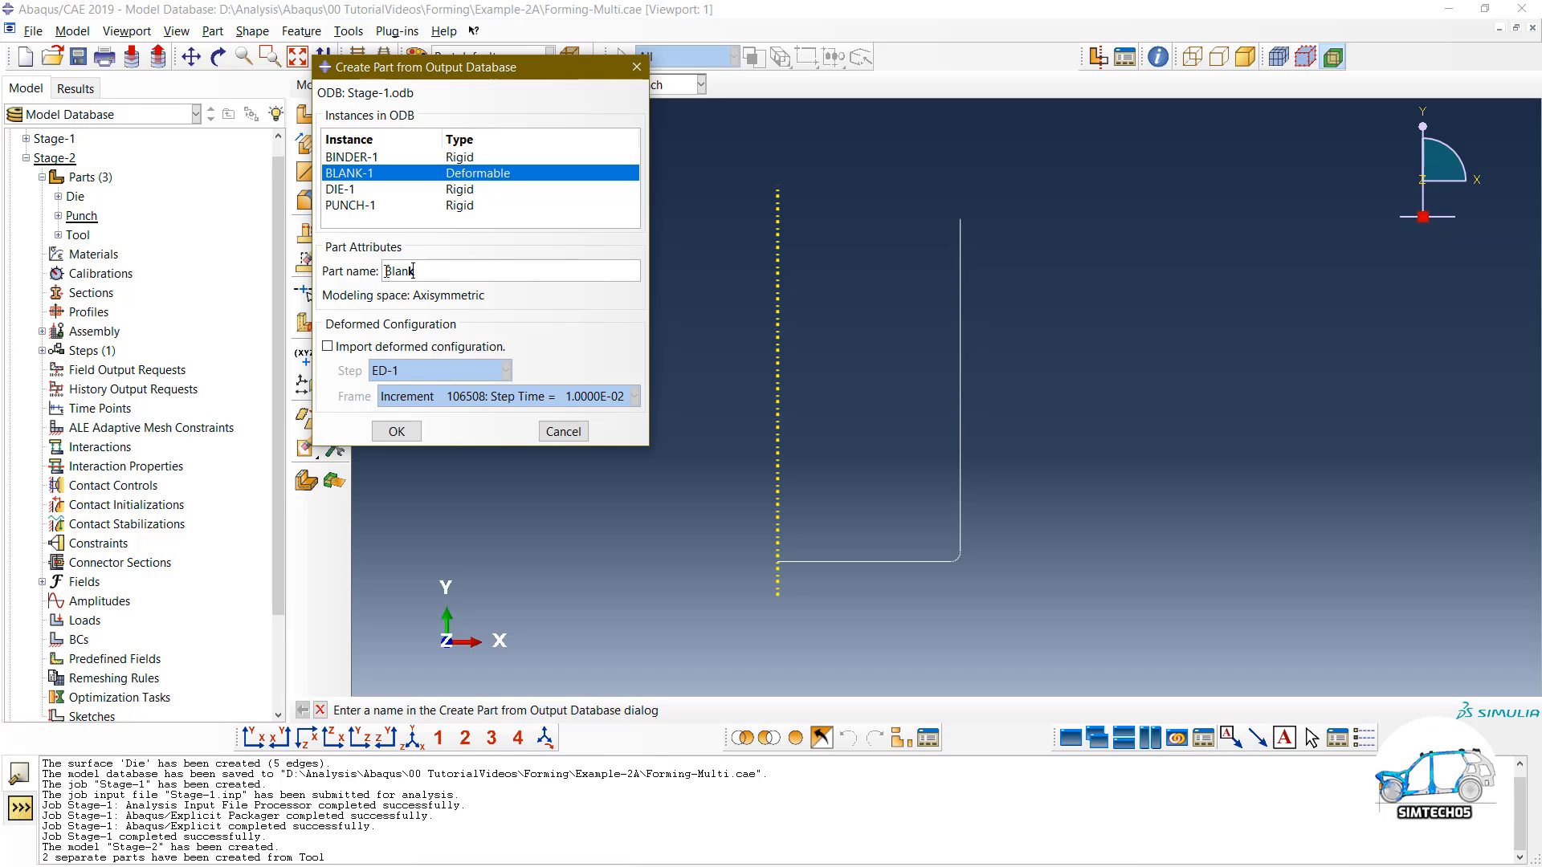
Step: Import the blank in its deformed configuration from step ED-1, using the frame at increment 106508, step time 1.0000E-02
{"action": "left_click", "coordinate": [369, 349]}
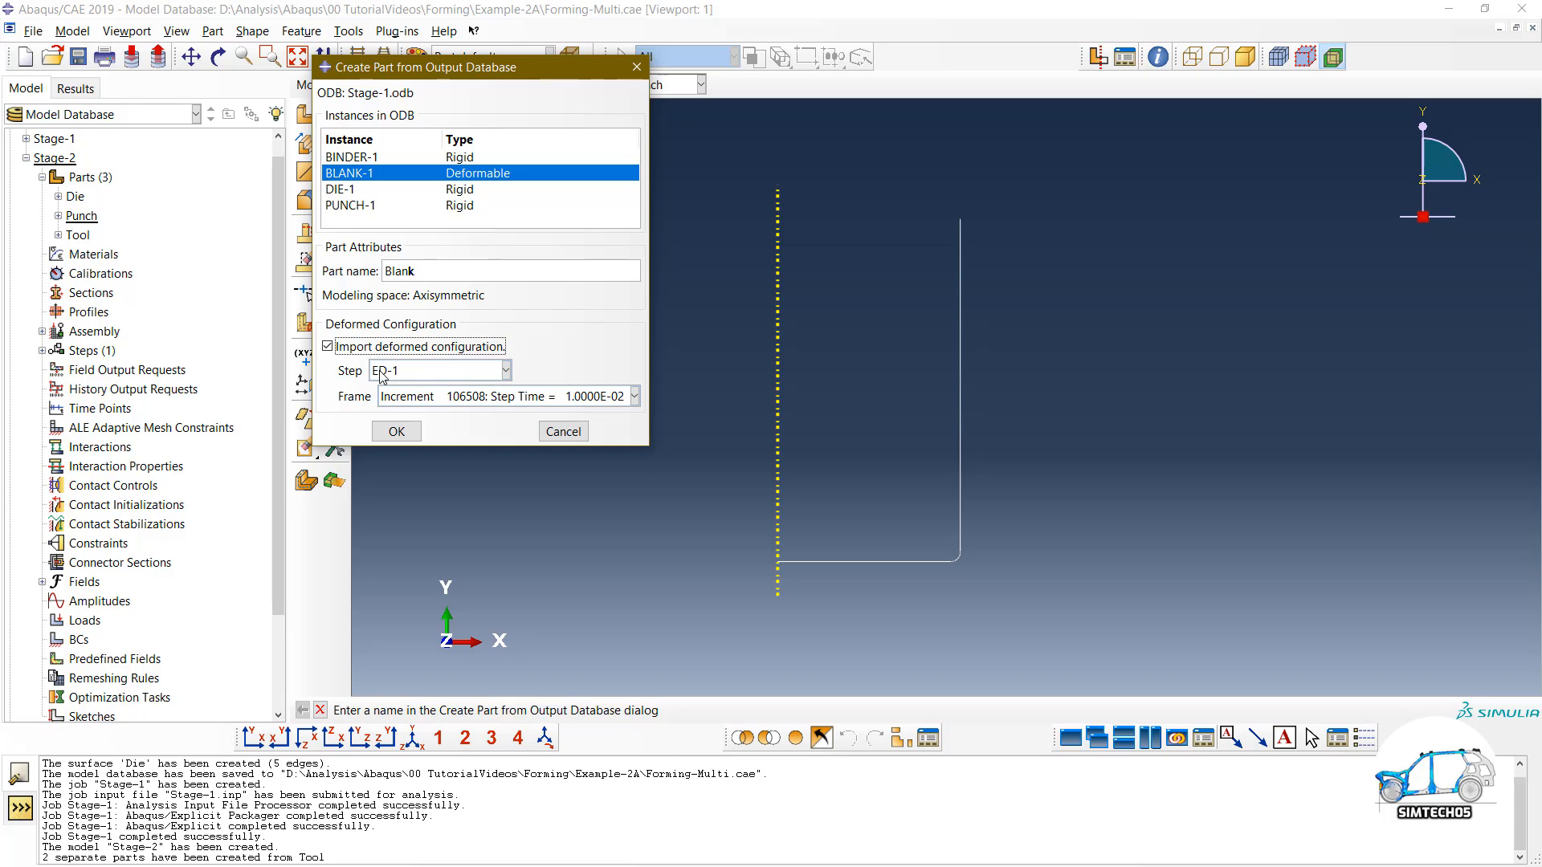
{"action": "left_click", "coordinate": [404, 372]}
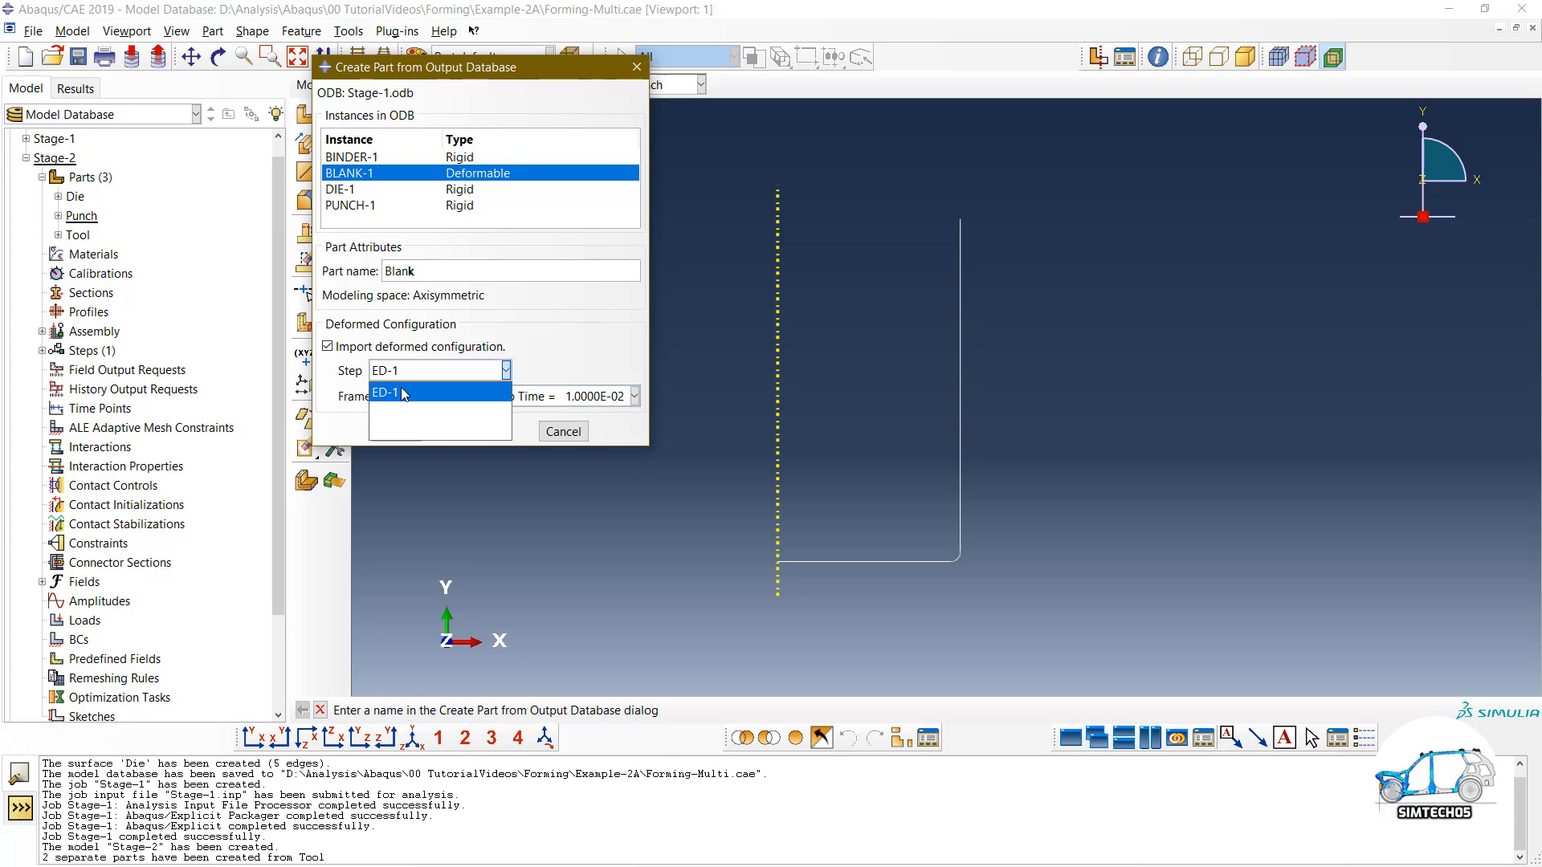
{"action": "left_click", "coordinate": [403, 393]}
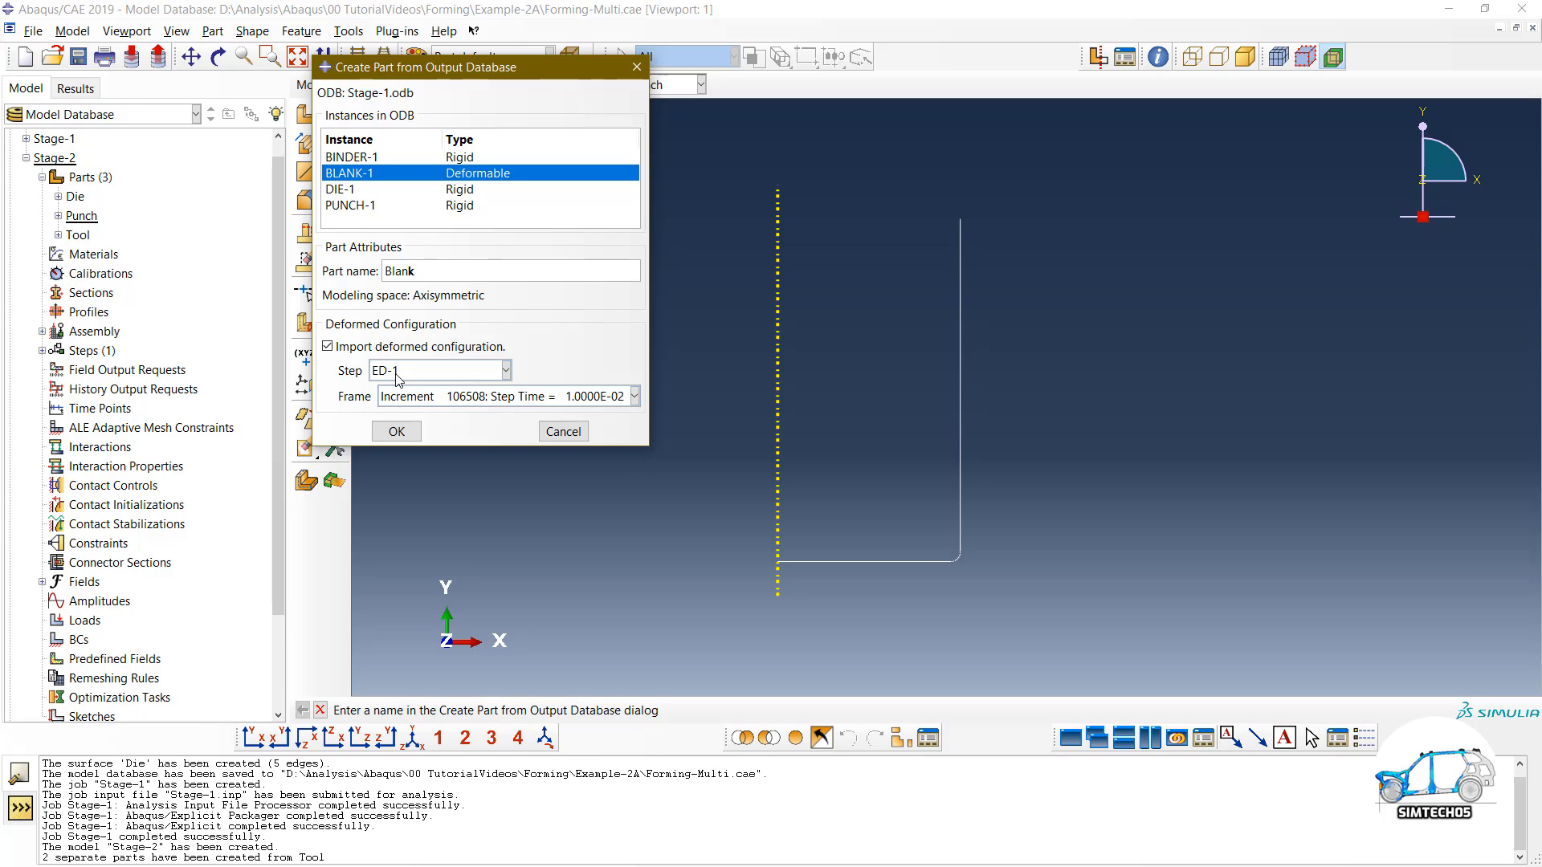
{"action": "left_click", "coordinate": [515, 397]}
{"action": "left_click_drag", "start_coordinate": [633, 424], "coordinate": [636, 454]}
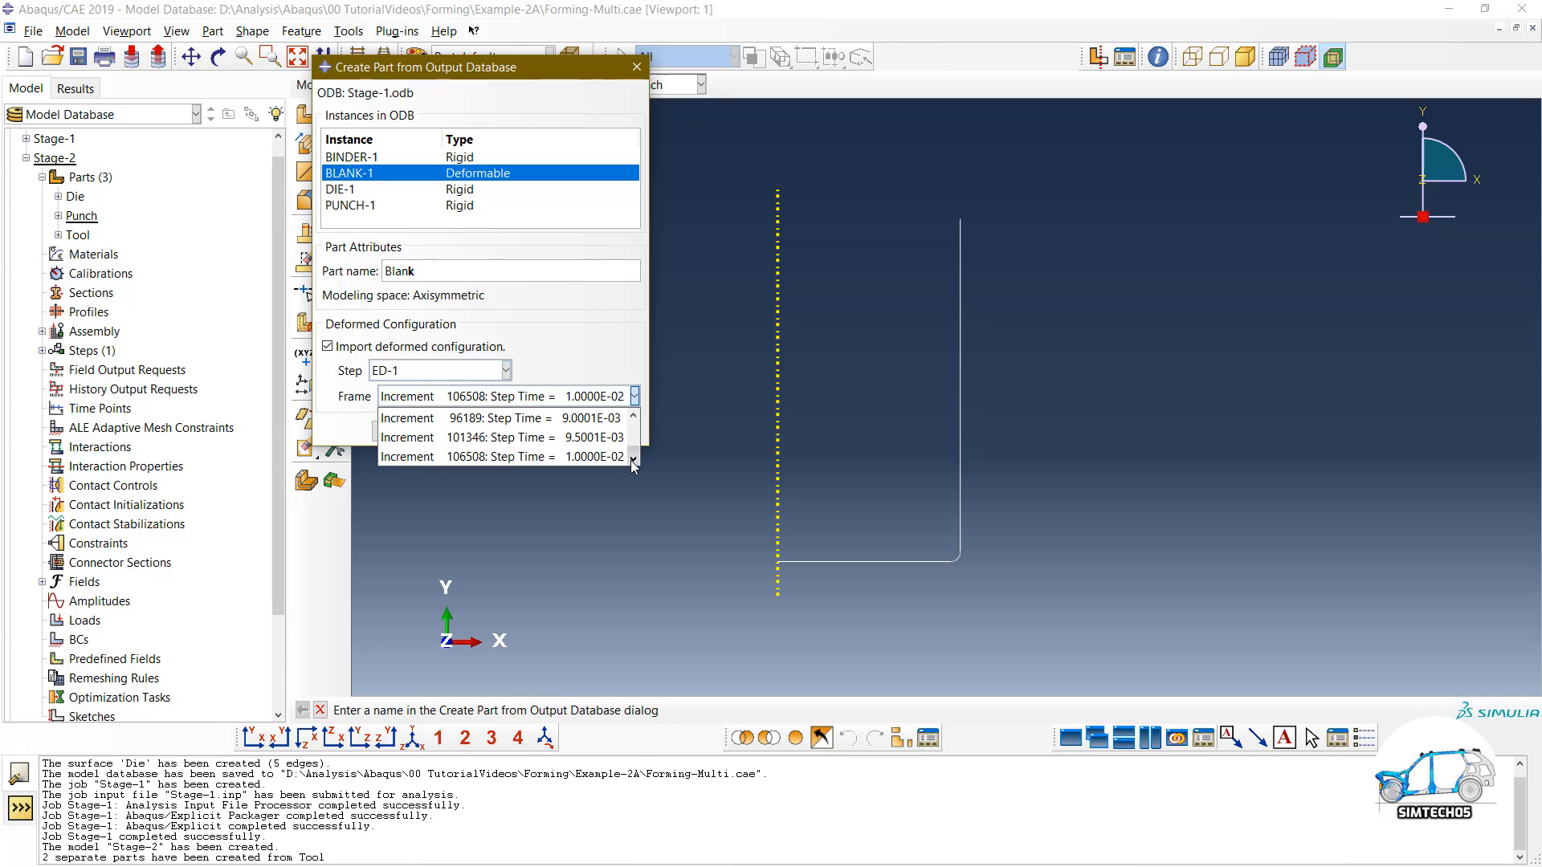
{"action": "left_click", "coordinate": [569, 457]}
{"action": "left_click", "coordinate": [398, 431]}
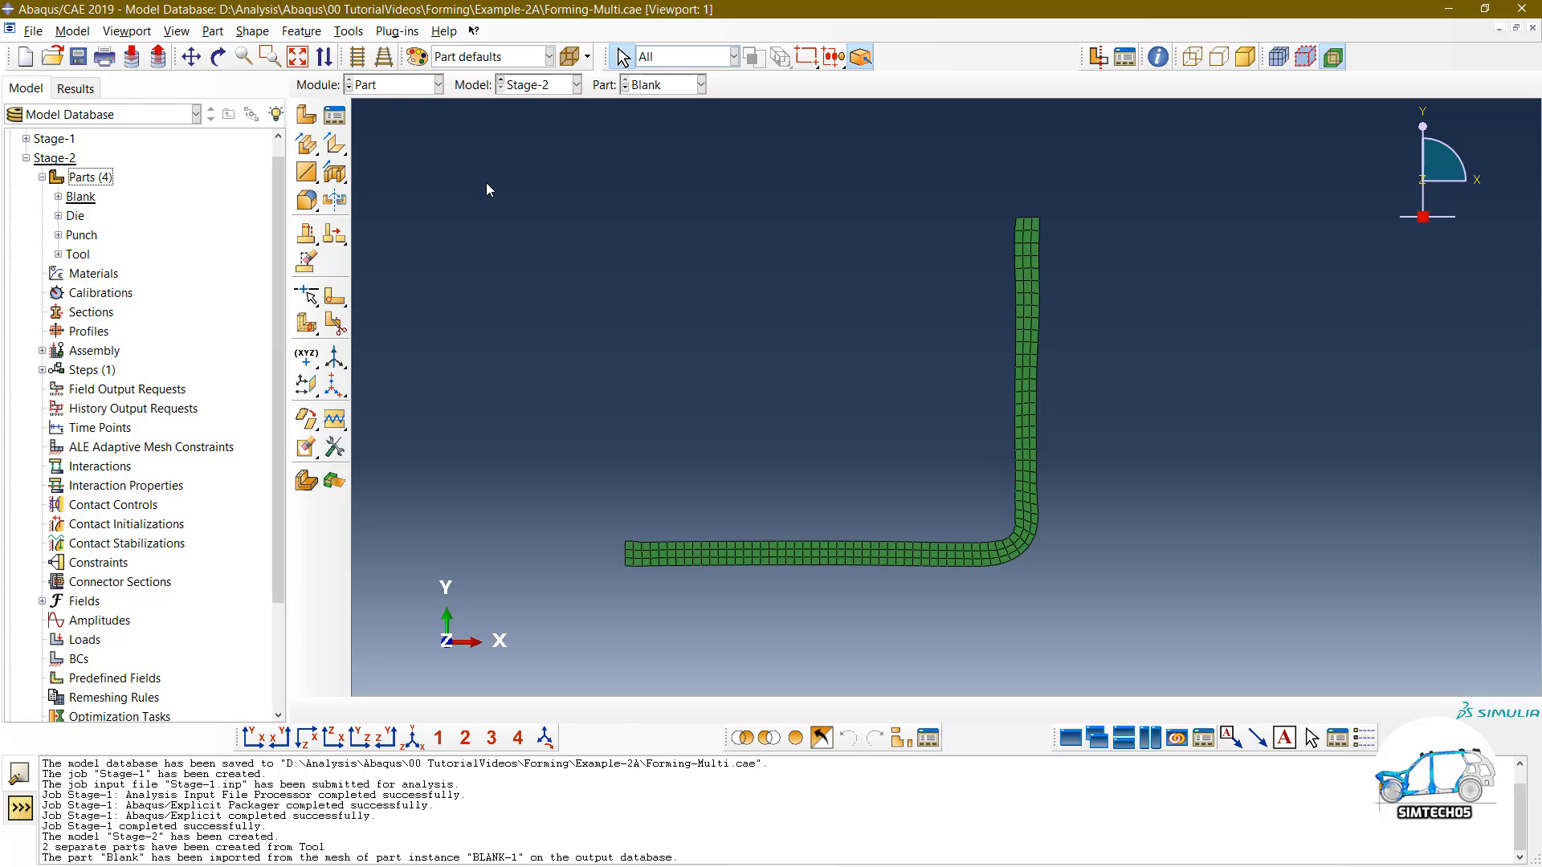
Step: Switch to the Property module and open the material manager for Stage-2
{"action": "left_click", "coordinate": [377, 86]}
{"action": "left_click", "coordinate": [378, 122]}
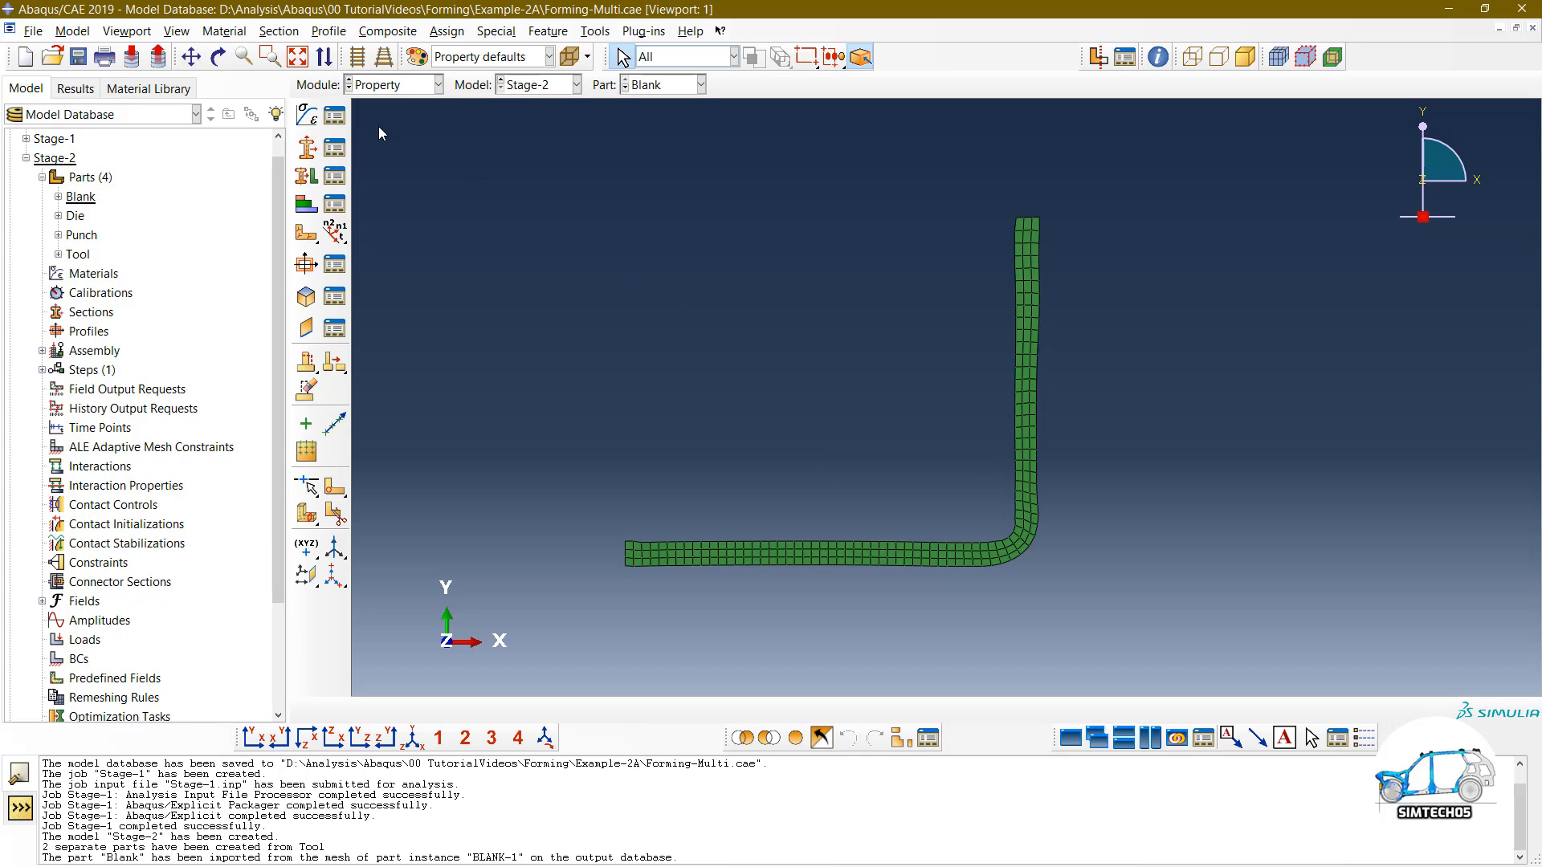
{"action": "left_click", "coordinate": [334, 116]}
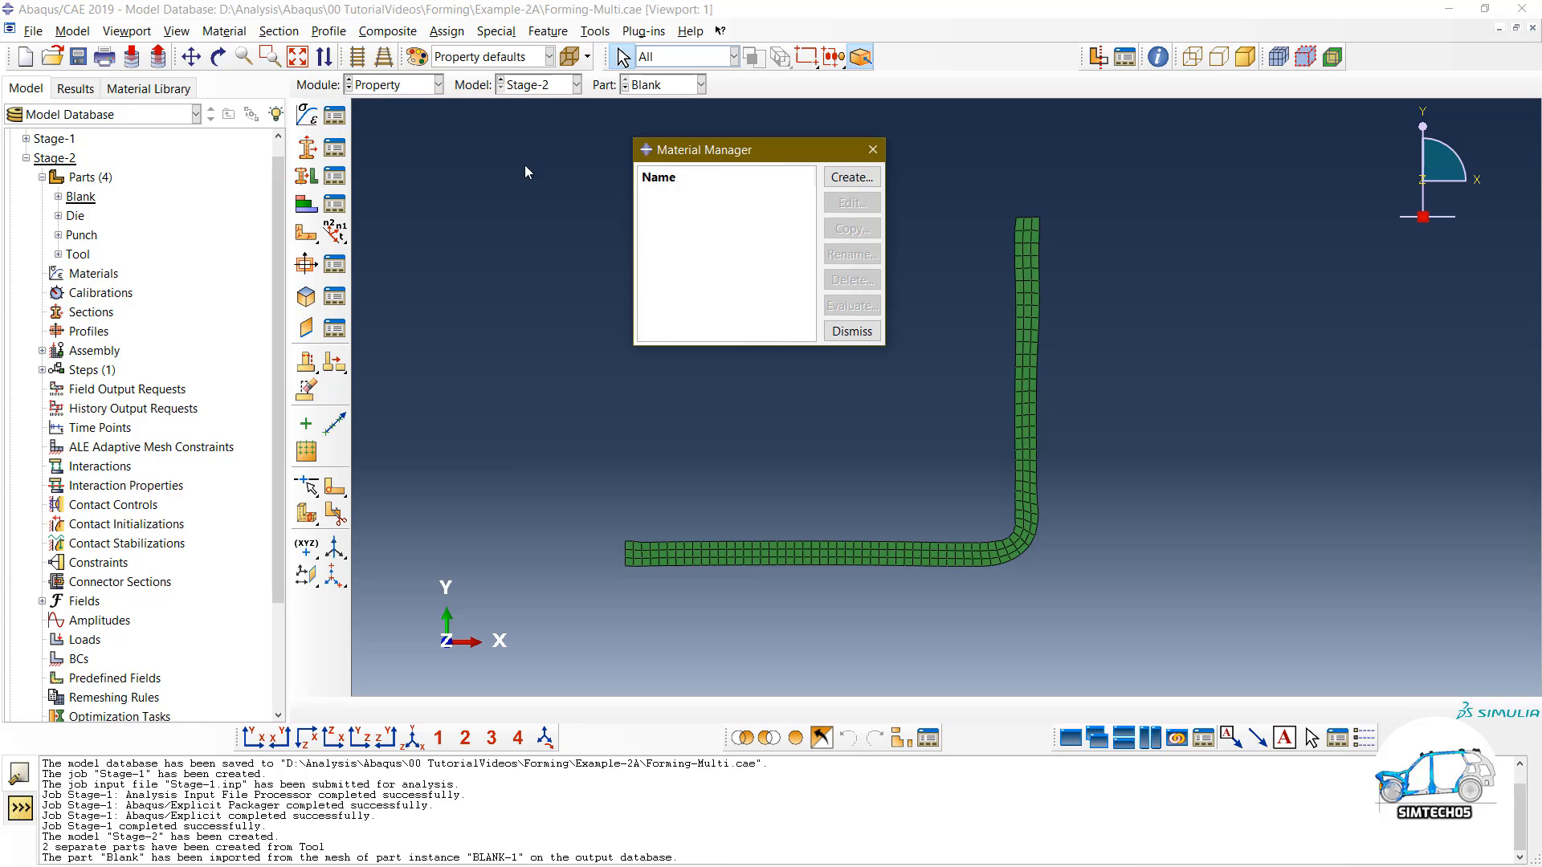
{"action": "left_click", "coordinate": [841, 178]}
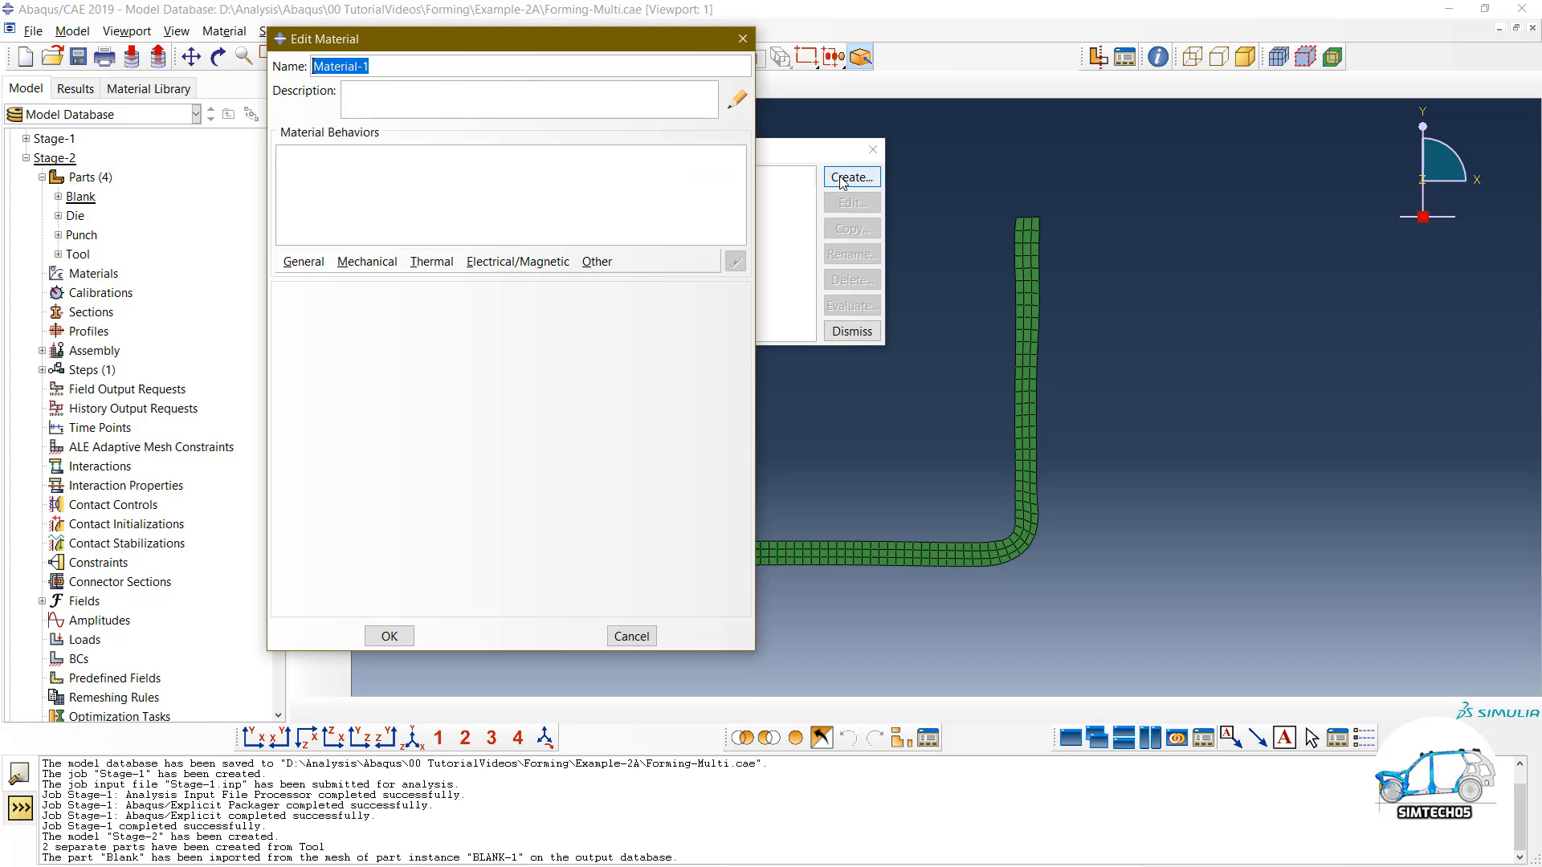
{"action": "key", "text": "Escape"}
Step: Switch to the Stage-1 model and examine the density, elastic and plastic data of its Blank material
{"action": "left_click", "coordinate": [553, 85]}
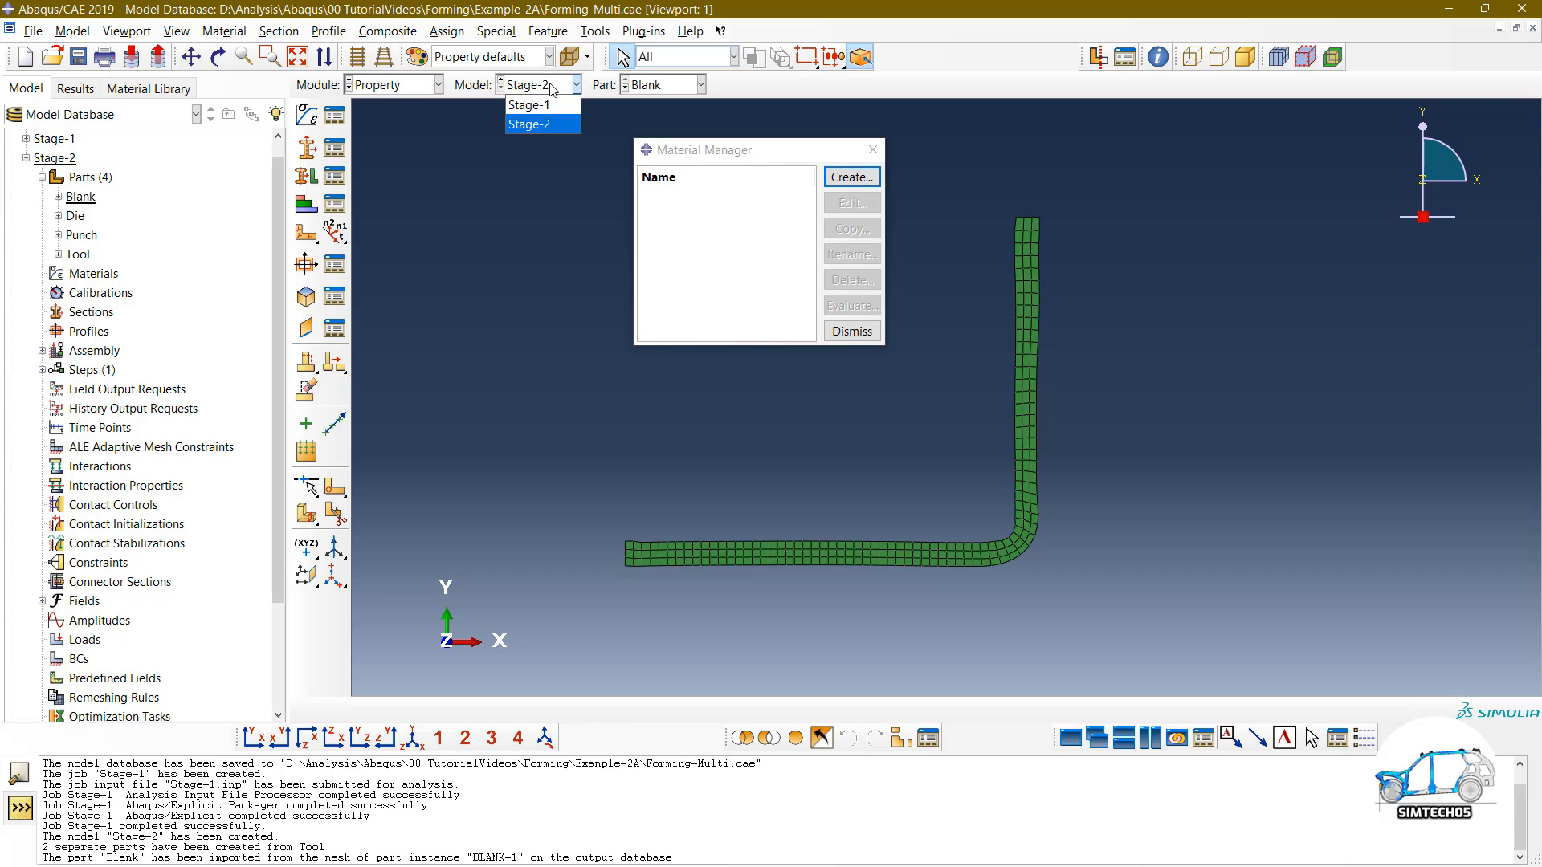
{"action": "left_click", "coordinate": [529, 105]}
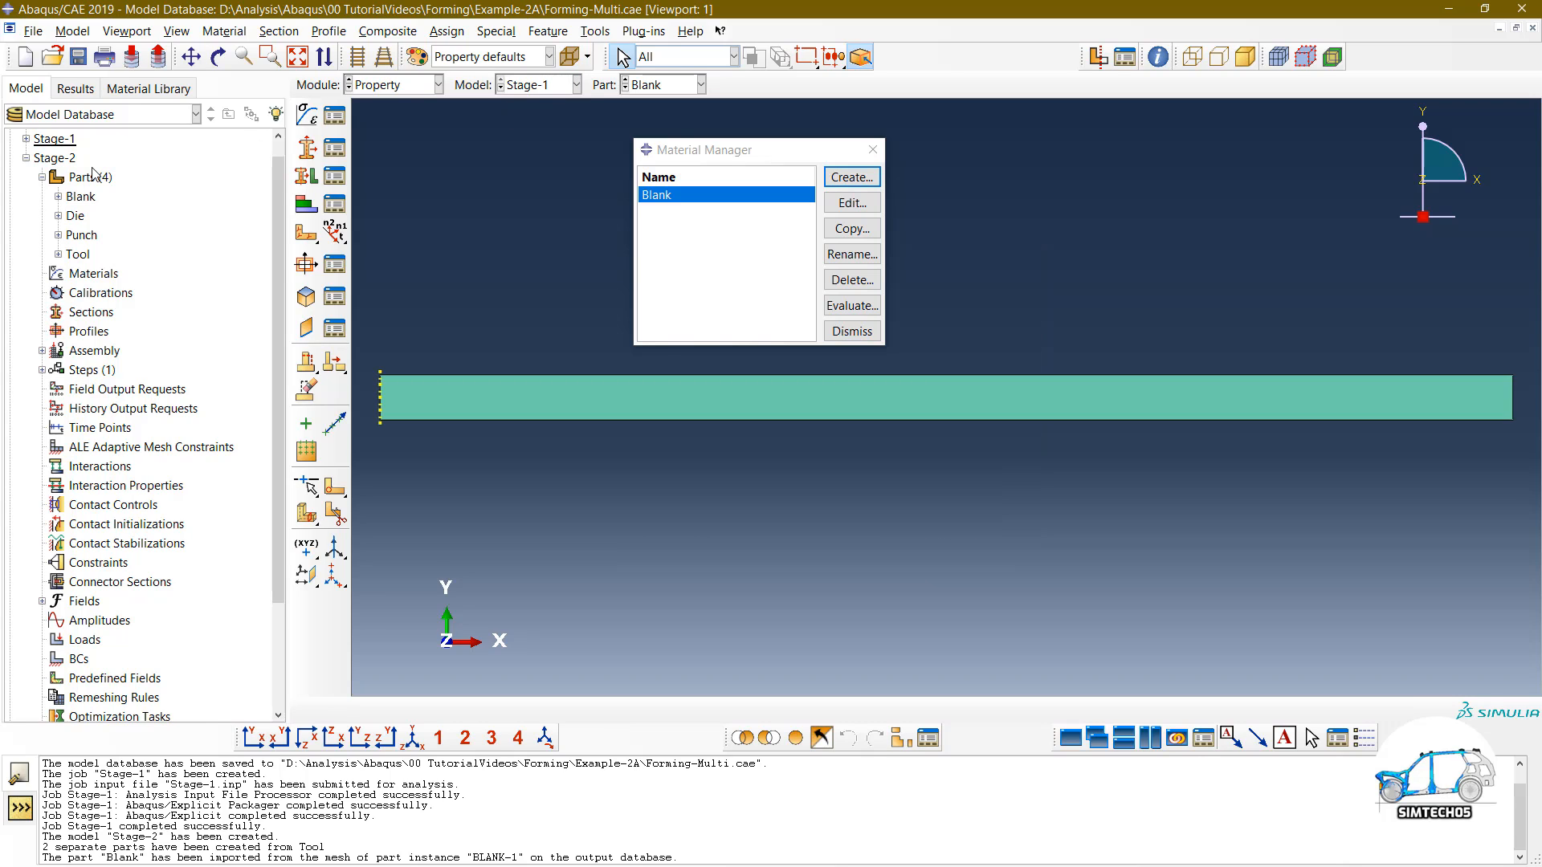
{"action": "left_click", "coordinate": [27, 138]}
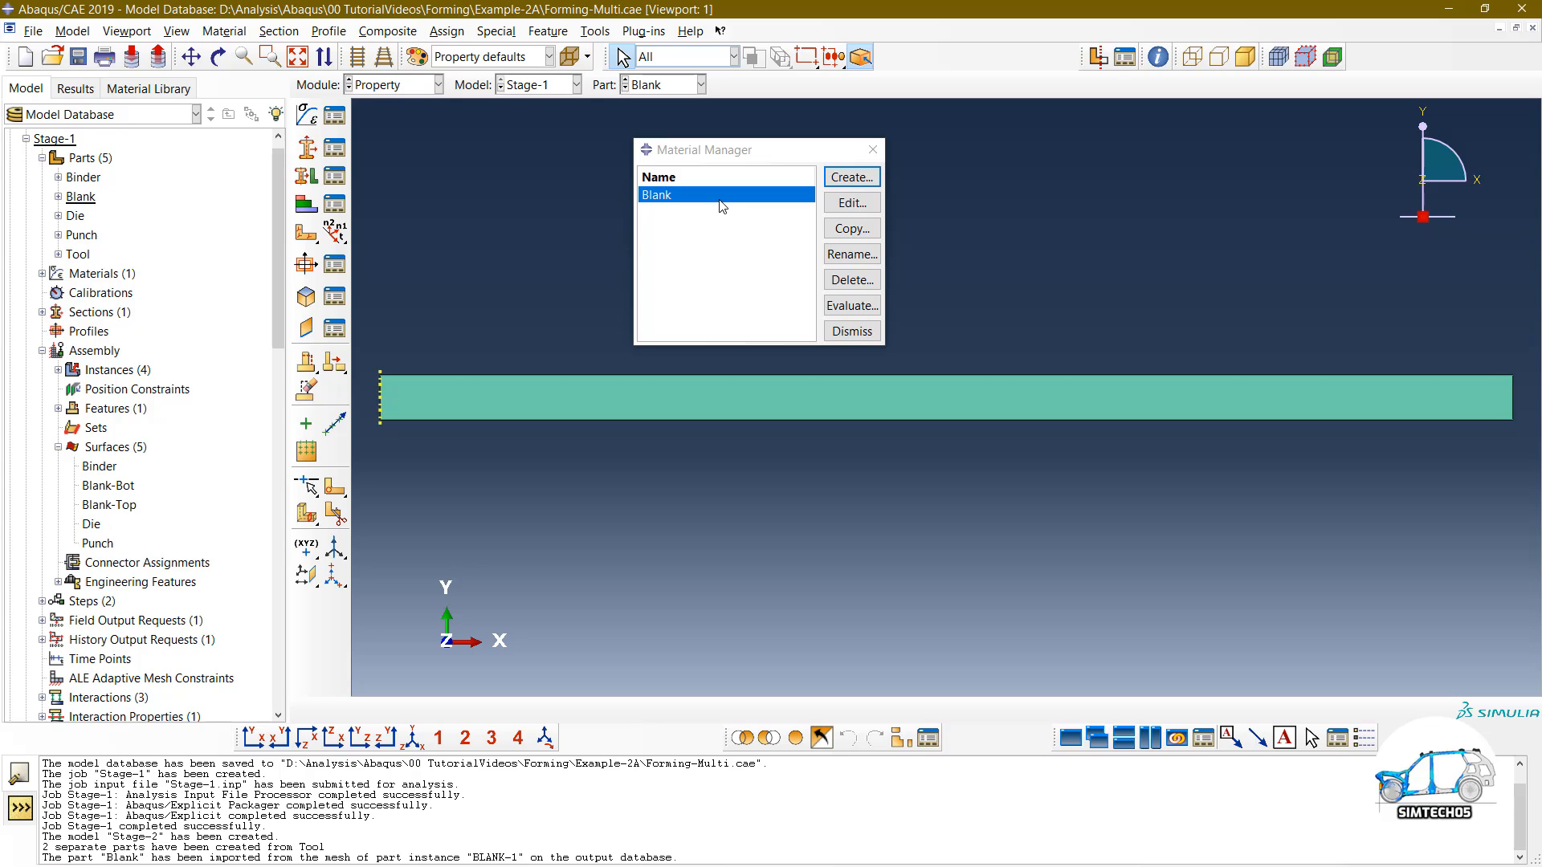
{"action": "left_click", "coordinate": [850, 203]}
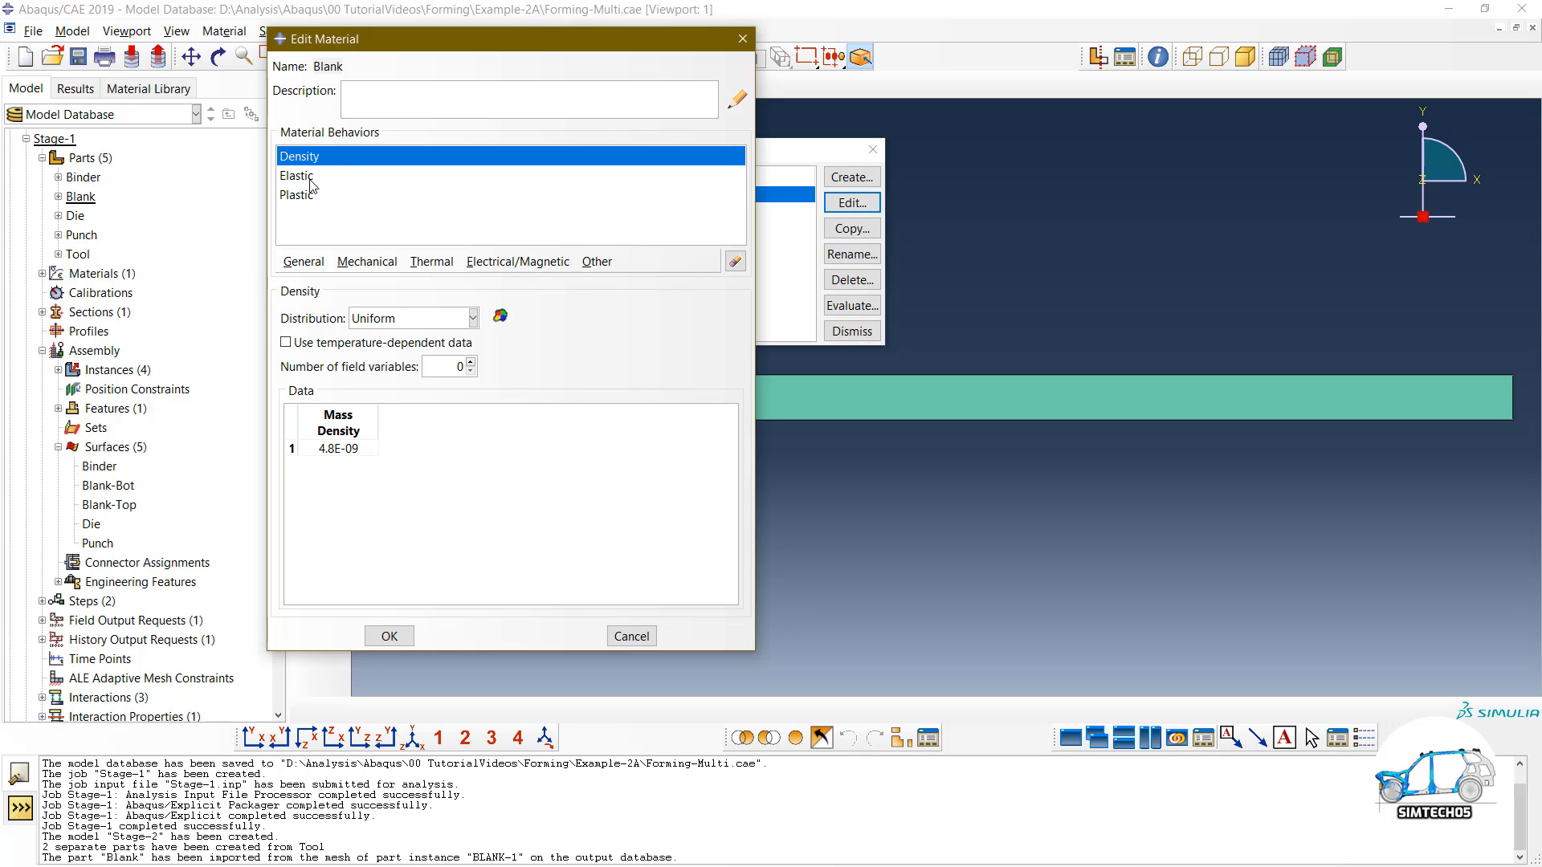
{"action": "left_click", "coordinate": [312, 182]}
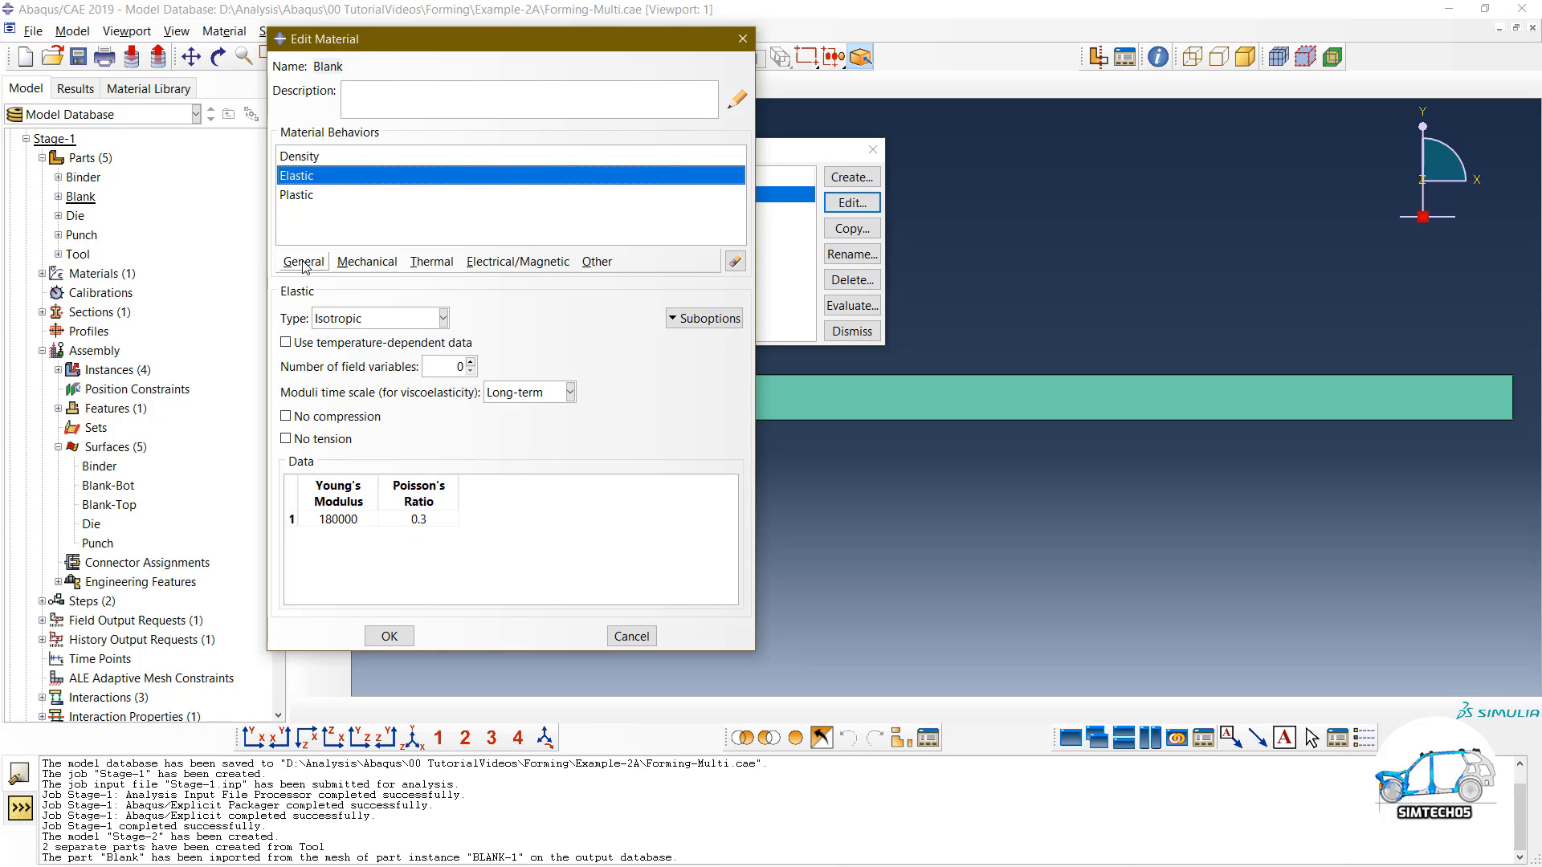
{"action": "left_click", "coordinate": [294, 197]}
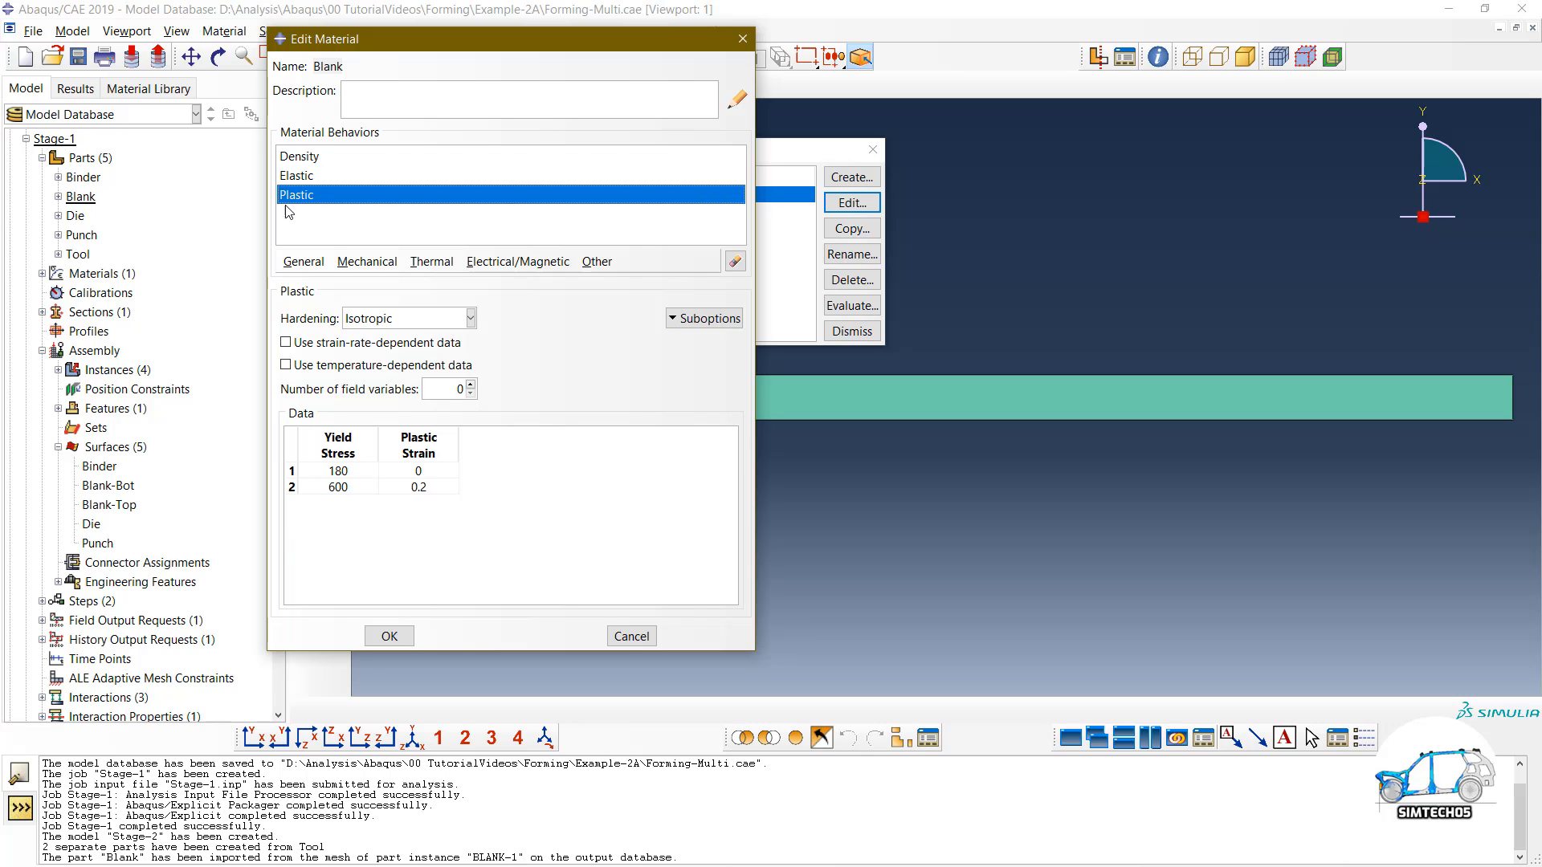
Step: Close the Stage-1 material data and return to the Stage-2 model in the Property module
{"action": "left_click", "coordinate": [648, 642]}
{"action": "left_click", "coordinate": [852, 330]}
{"action": "left_click", "coordinate": [395, 88]}
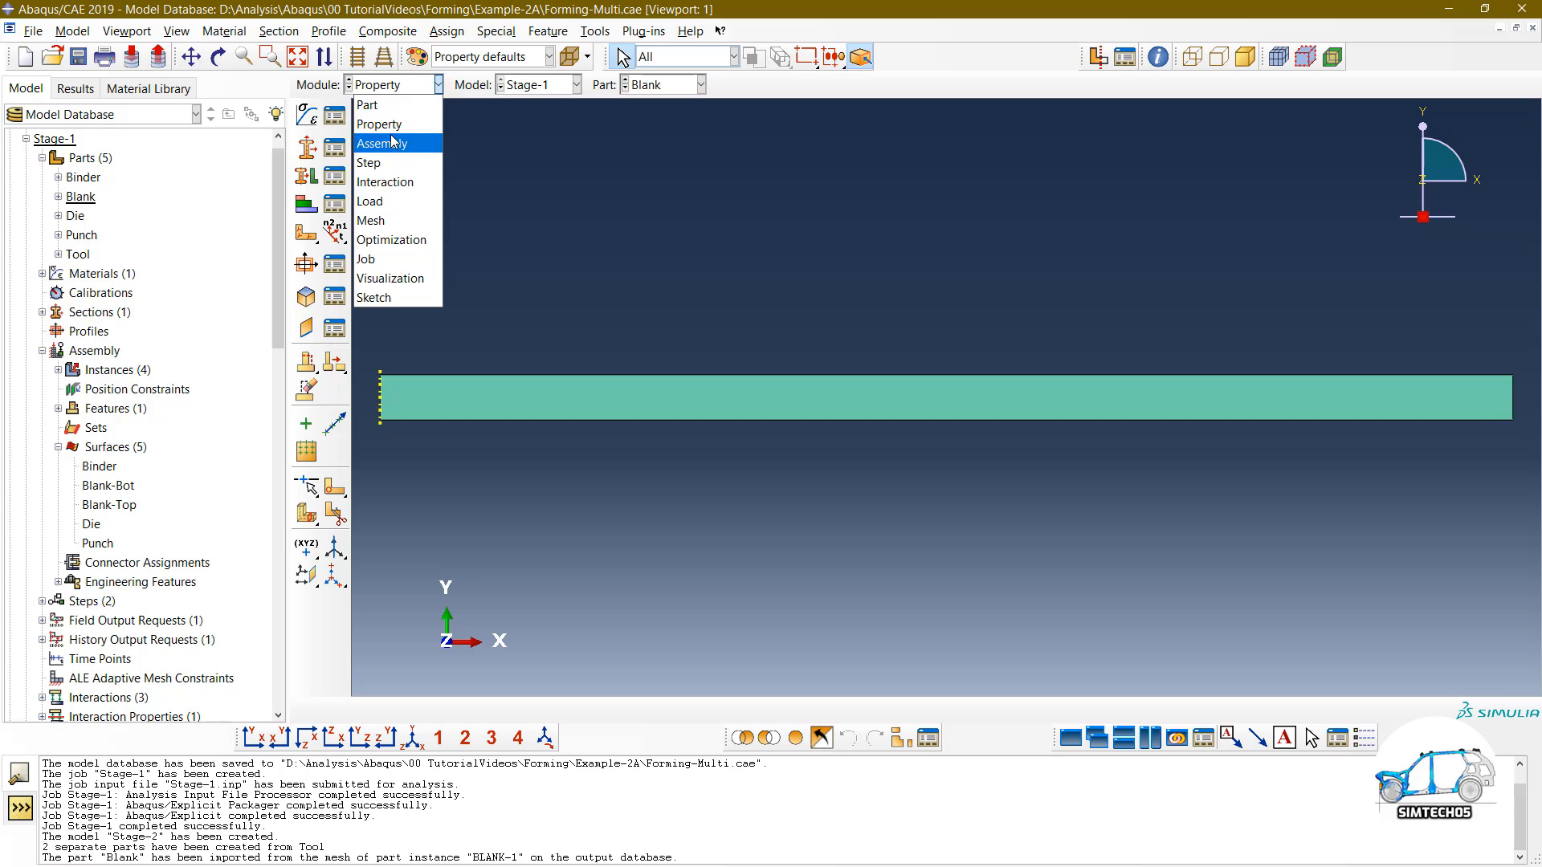
{"action": "left_click", "coordinate": [496, 145]}
{"action": "left_click", "coordinate": [522, 85]}
{"action": "left_click", "coordinate": [529, 125]}
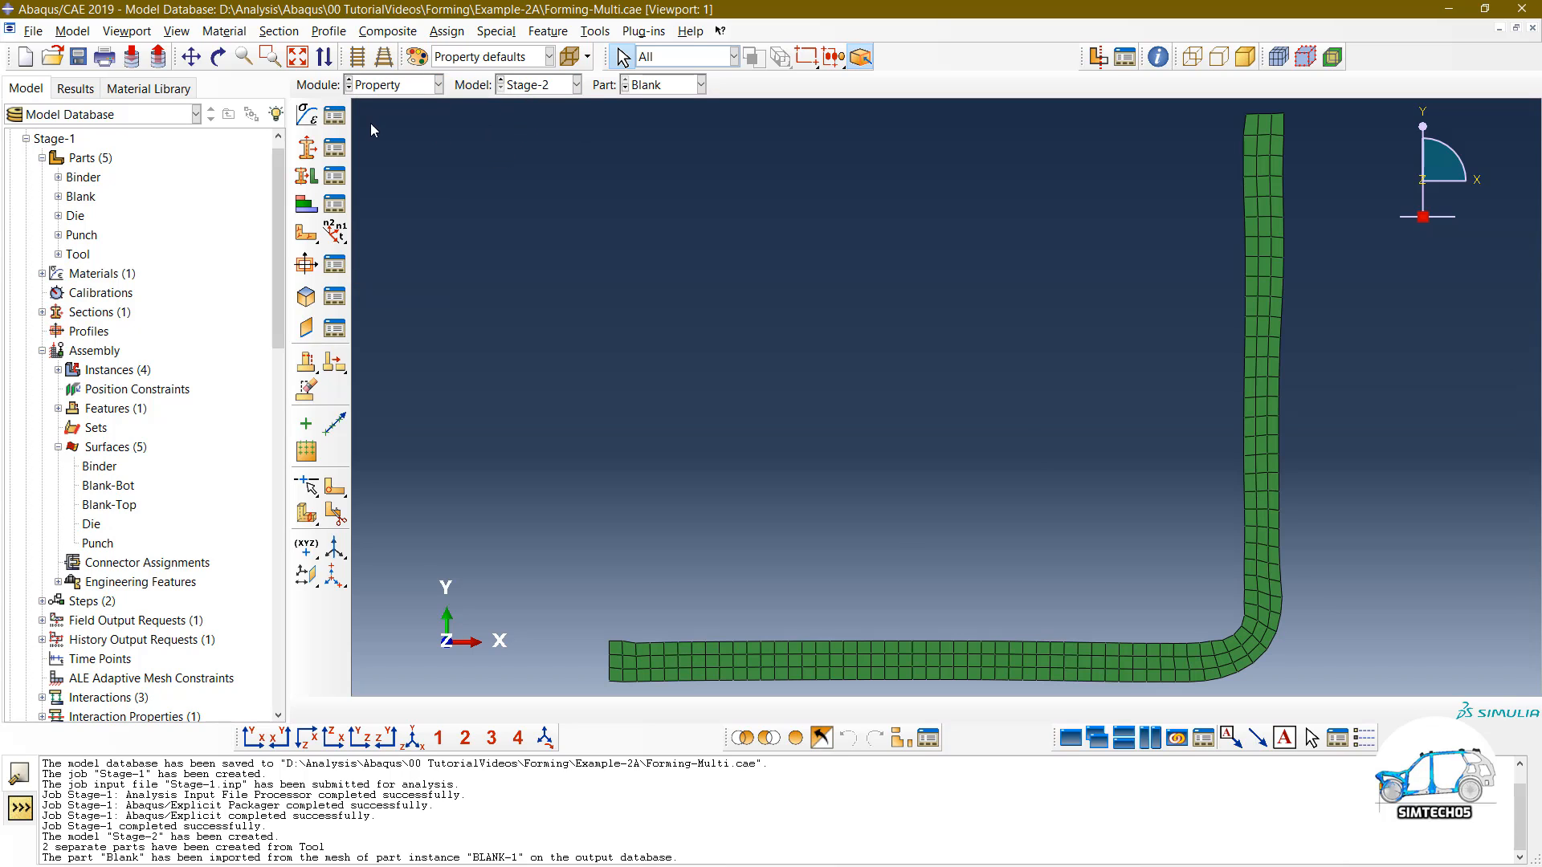
{"action": "left_click", "coordinate": [333, 150]}
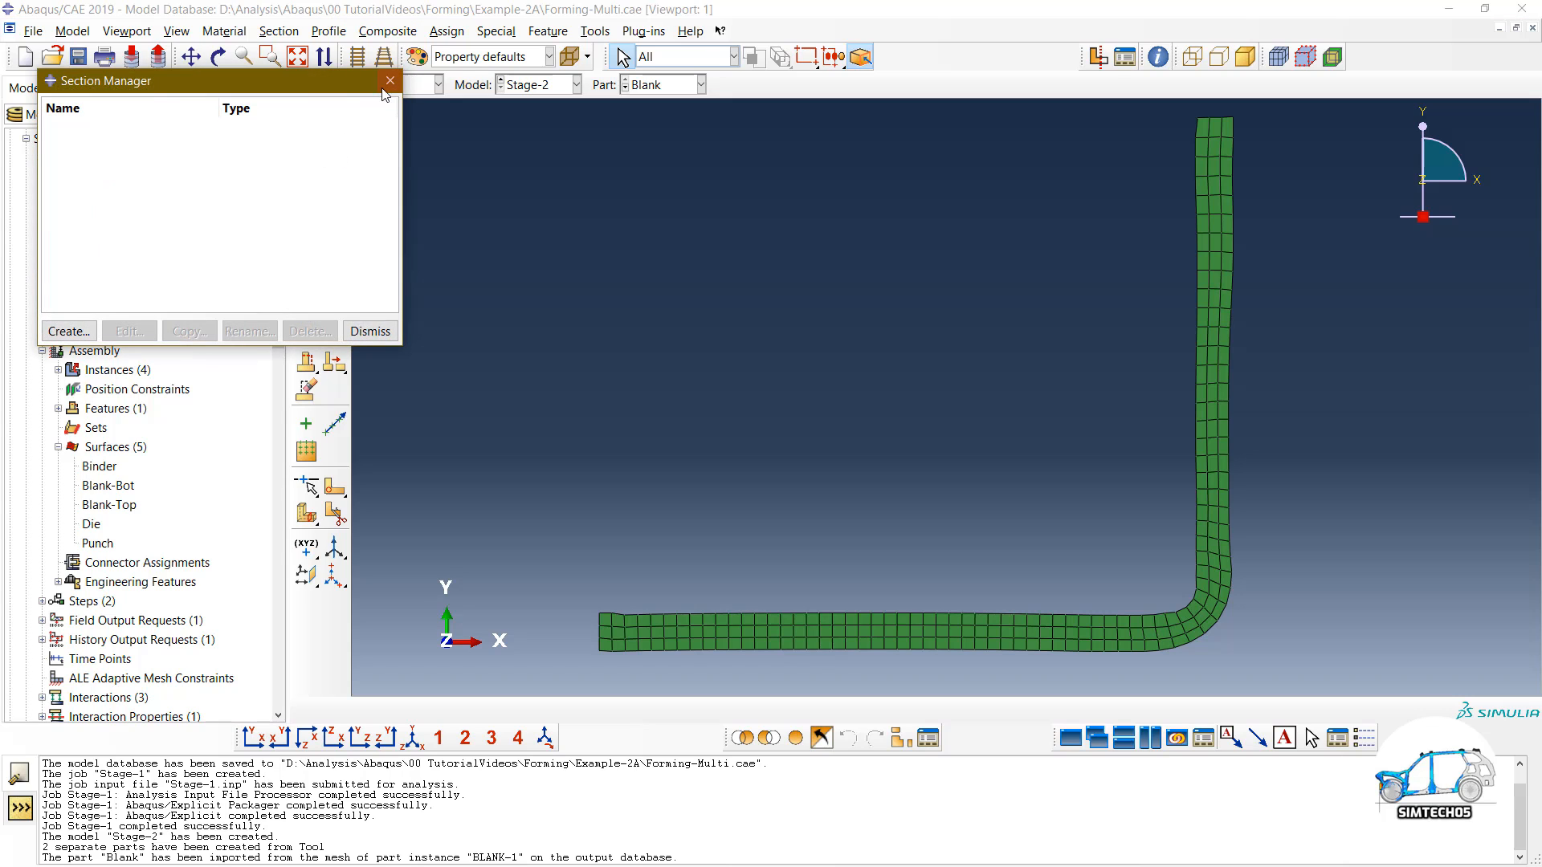
{"action": "left_click", "coordinate": [387, 83]}
Step: Create a material named Blank in Stage-2 with a uniform mass density of 4.8e-9
{"action": "left_click", "coordinate": [334, 115]}
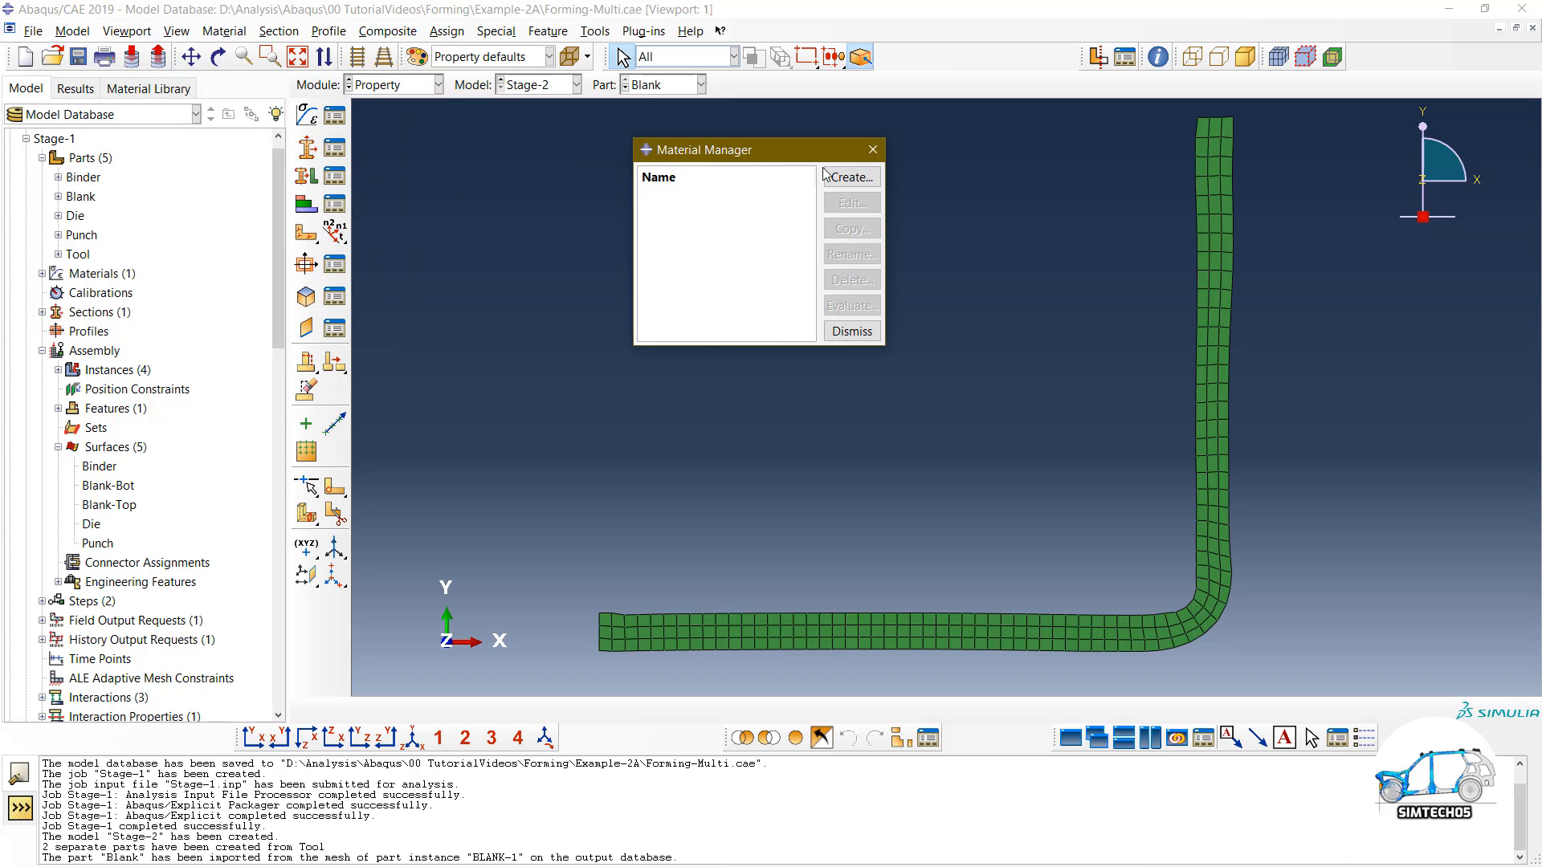
{"action": "left_click", "coordinate": [851, 176]}
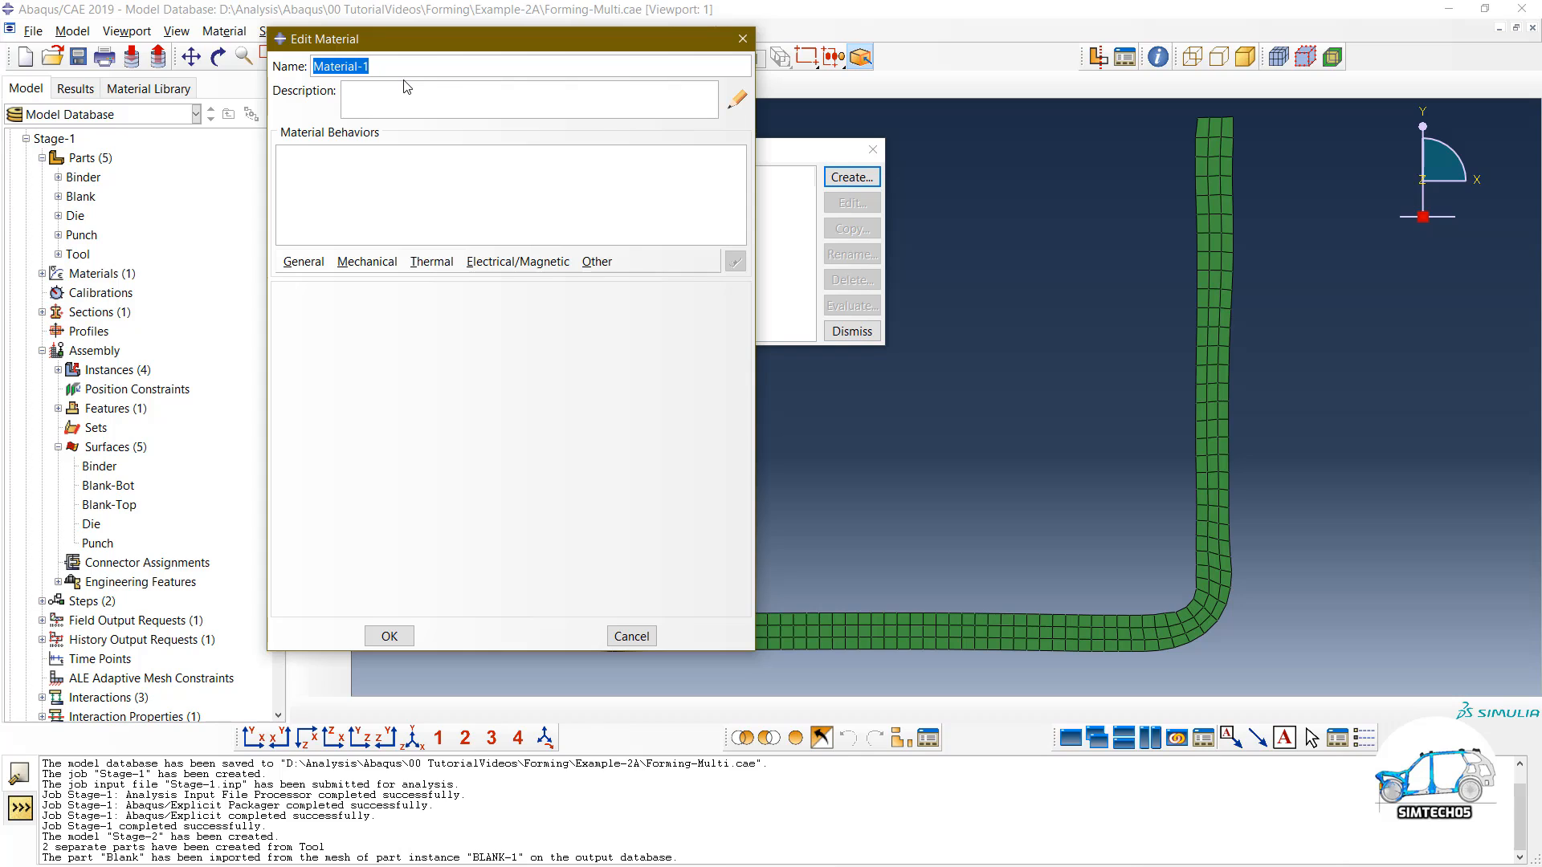
{"action": "type", "text": "Blank"}
{"action": "left_click", "coordinate": [310, 261]}
{"action": "left_click", "coordinate": [320, 287]}
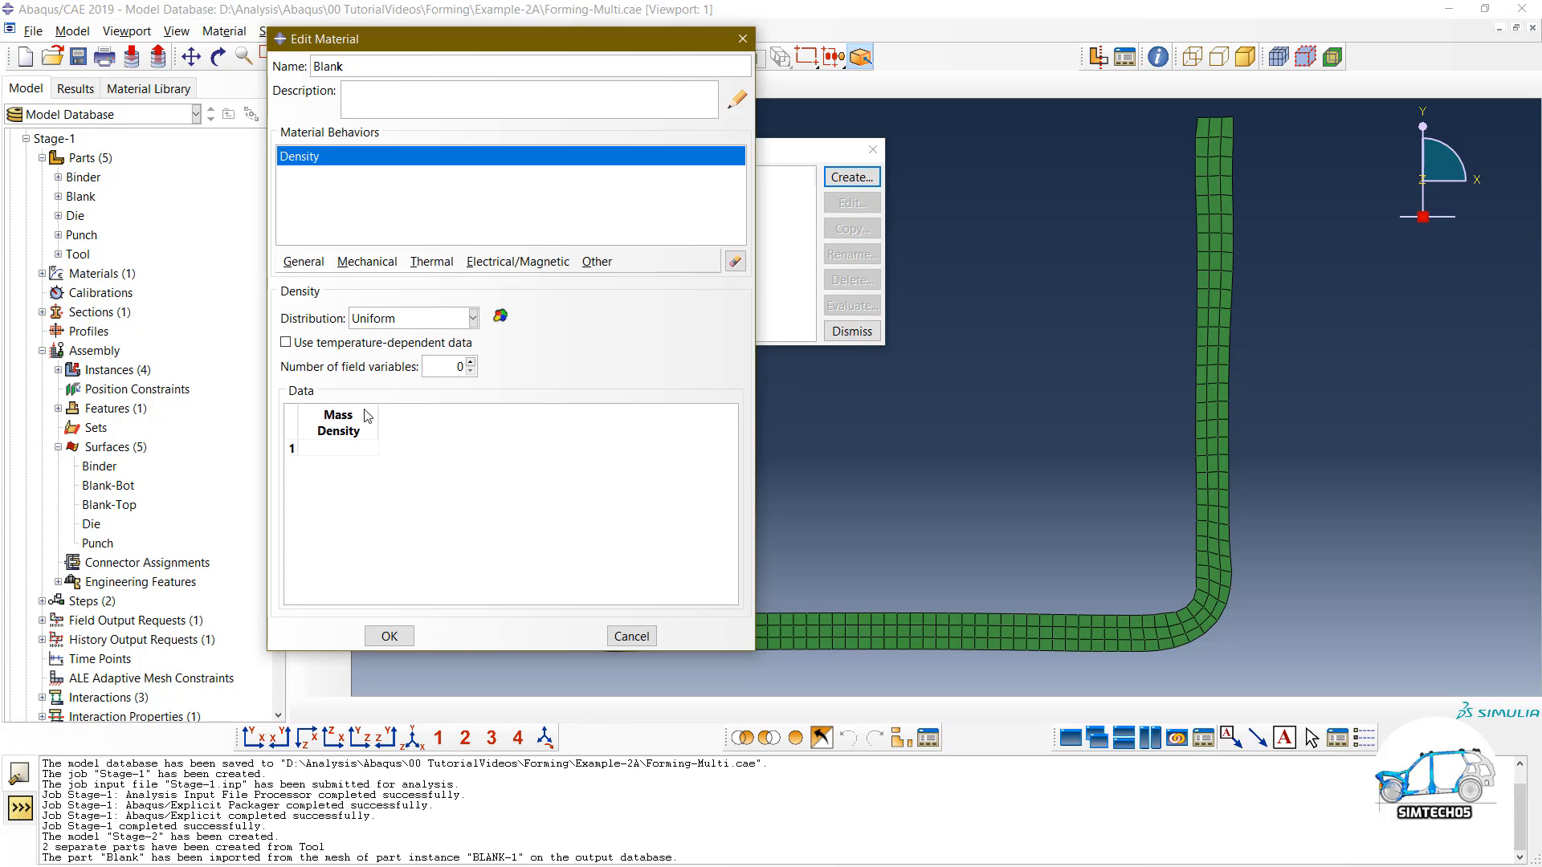
{"action": "left_click", "coordinate": [351, 451]}
{"action": "type", "text": "4.8e-9"}
{"action": "key", "text": "Return"}
Step: Add isotropic elastic behavior to the Blank material with a Young's modulus of 180e3 and fill in its Poisson's ratio
{"action": "left_click", "coordinate": [357, 263]}
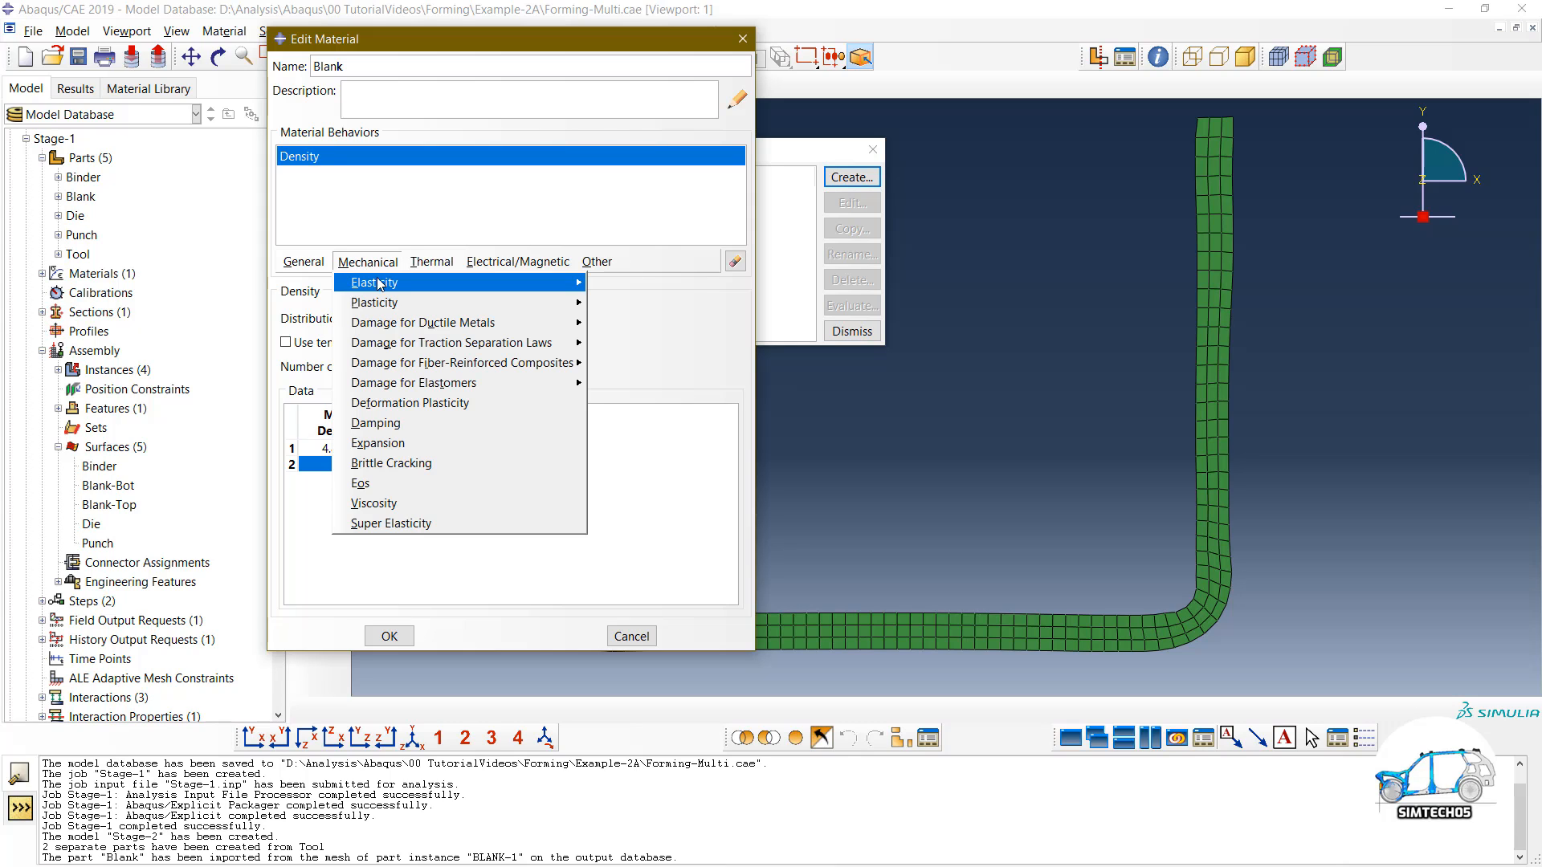
{"action": "mouse_move", "coordinate": [450, 282]}
{"action": "left_click", "coordinate": [612, 286]}
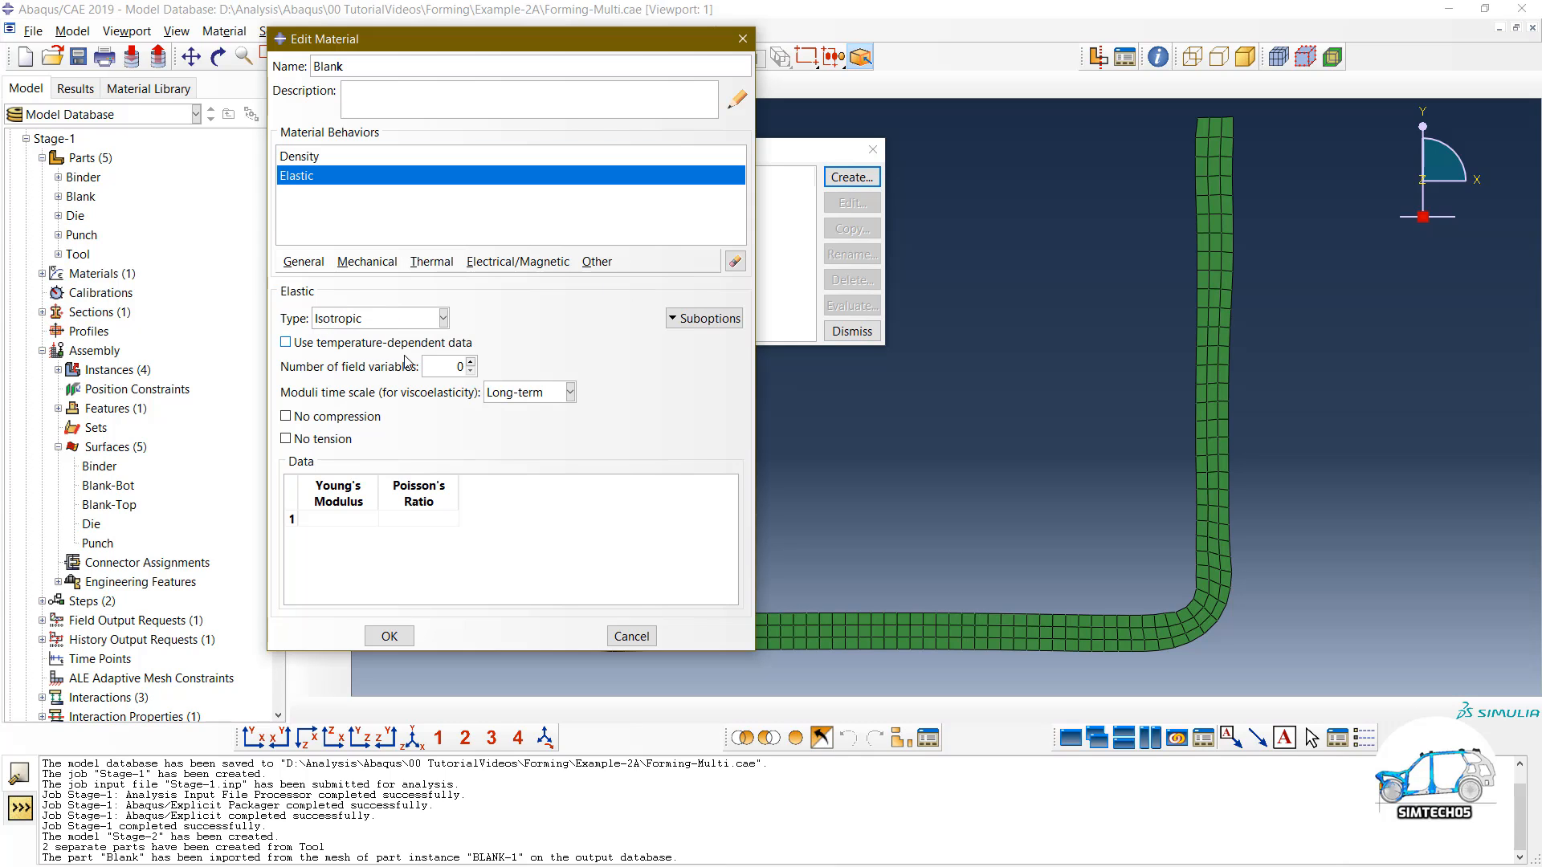
{"action": "left_click", "coordinate": [357, 520]}
{"action": "type", "text": "180e3"}
{"action": "key", "text": "Tab"}
{"action": "type", "text": "0"}
Step: Add isotropic plasticity with yield stress 180 at plastic strain 0 and 600 at 0.2, and save the material
{"action": "left_click", "coordinate": [368, 262]}
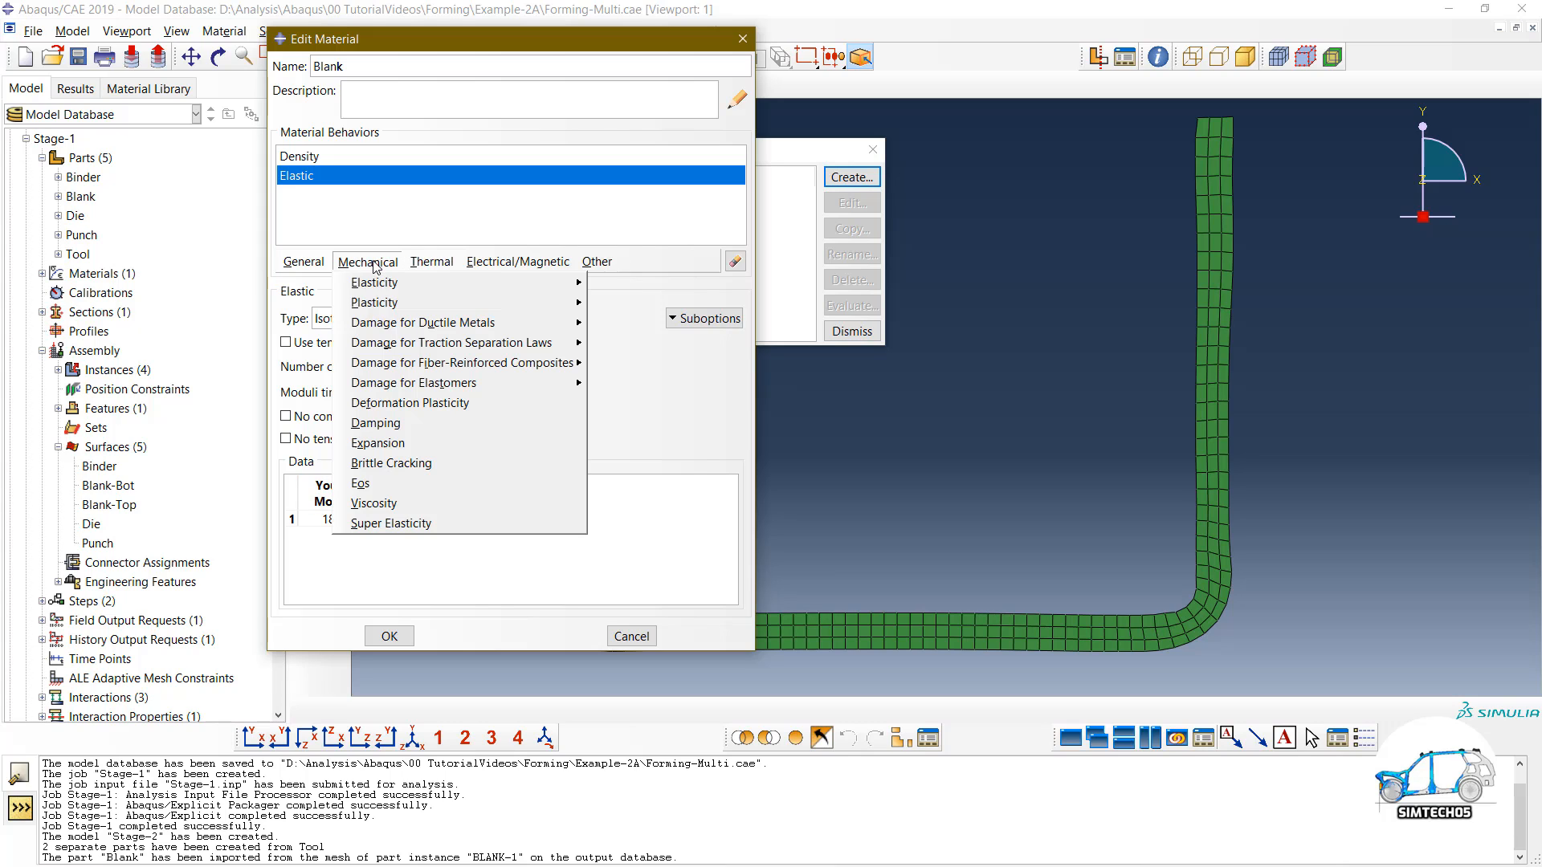
{"action": "mouse_move", "coordinate": [393, 306]}
{"action": "left_click", "coordinate": [611, 302]}
{"action": "left_click", "coordinate": [337, 469]}
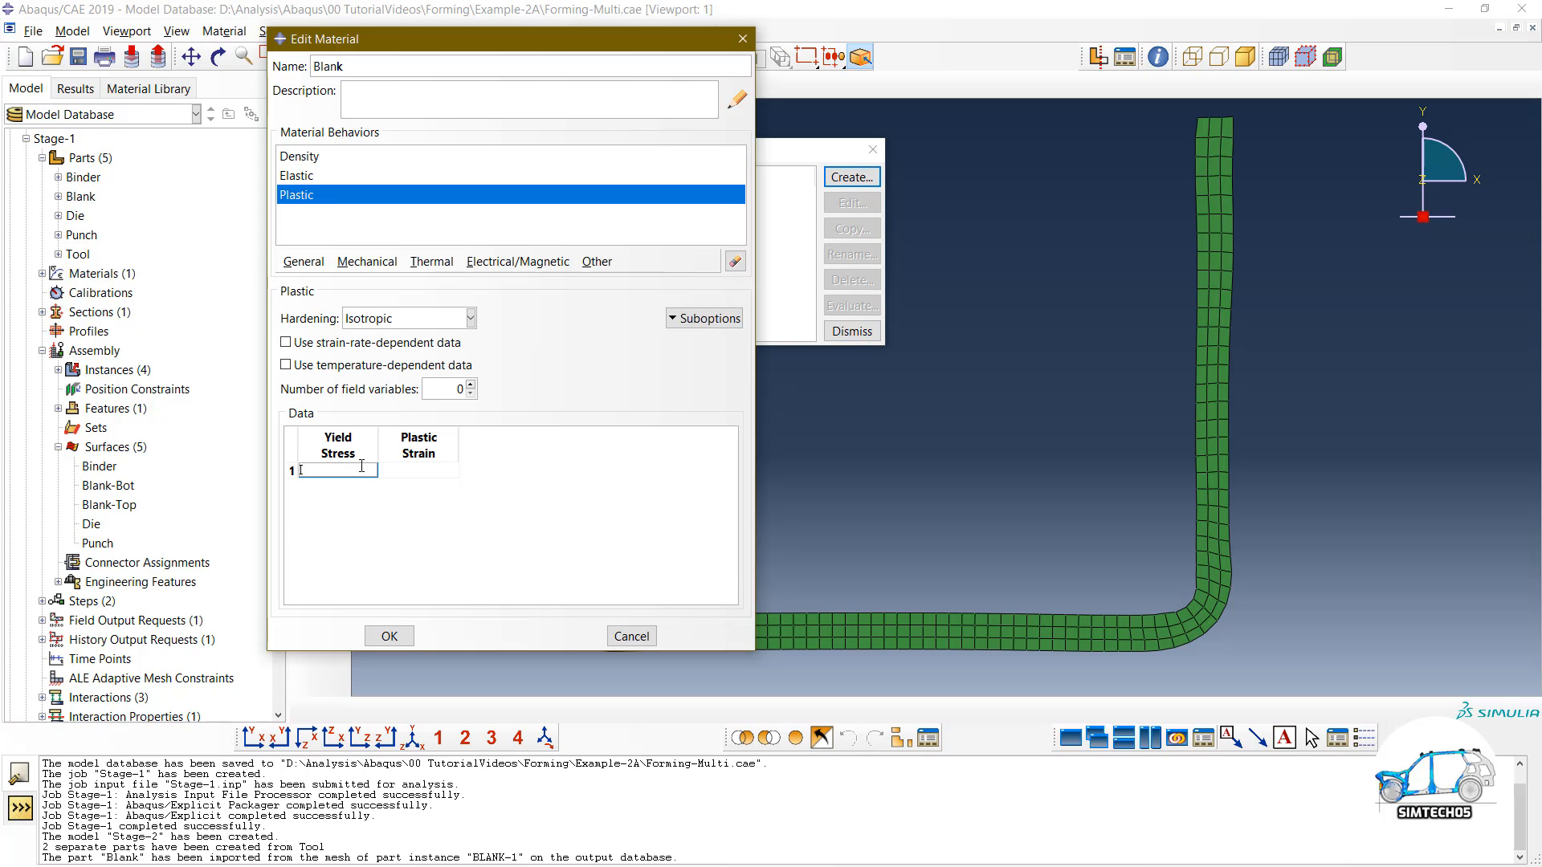
{"action": "type", "text": "180"}
{"action": "key", "text": "Tab"}
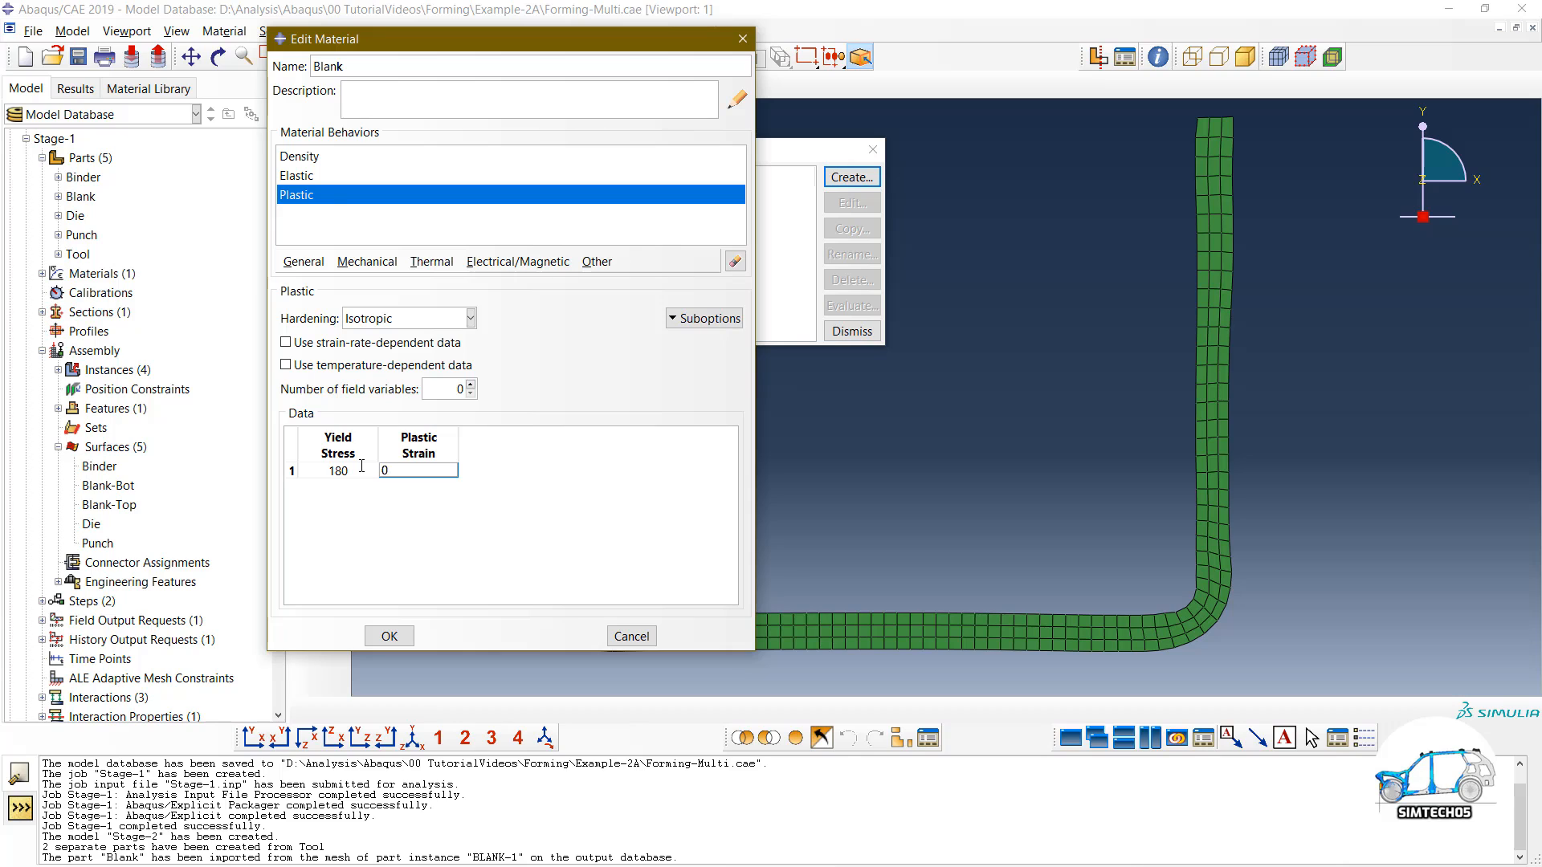
{"action": "key", "text": "Tab"}
{"action": "type", "text": "600"}
{"action": "key", "text": "Tab"}
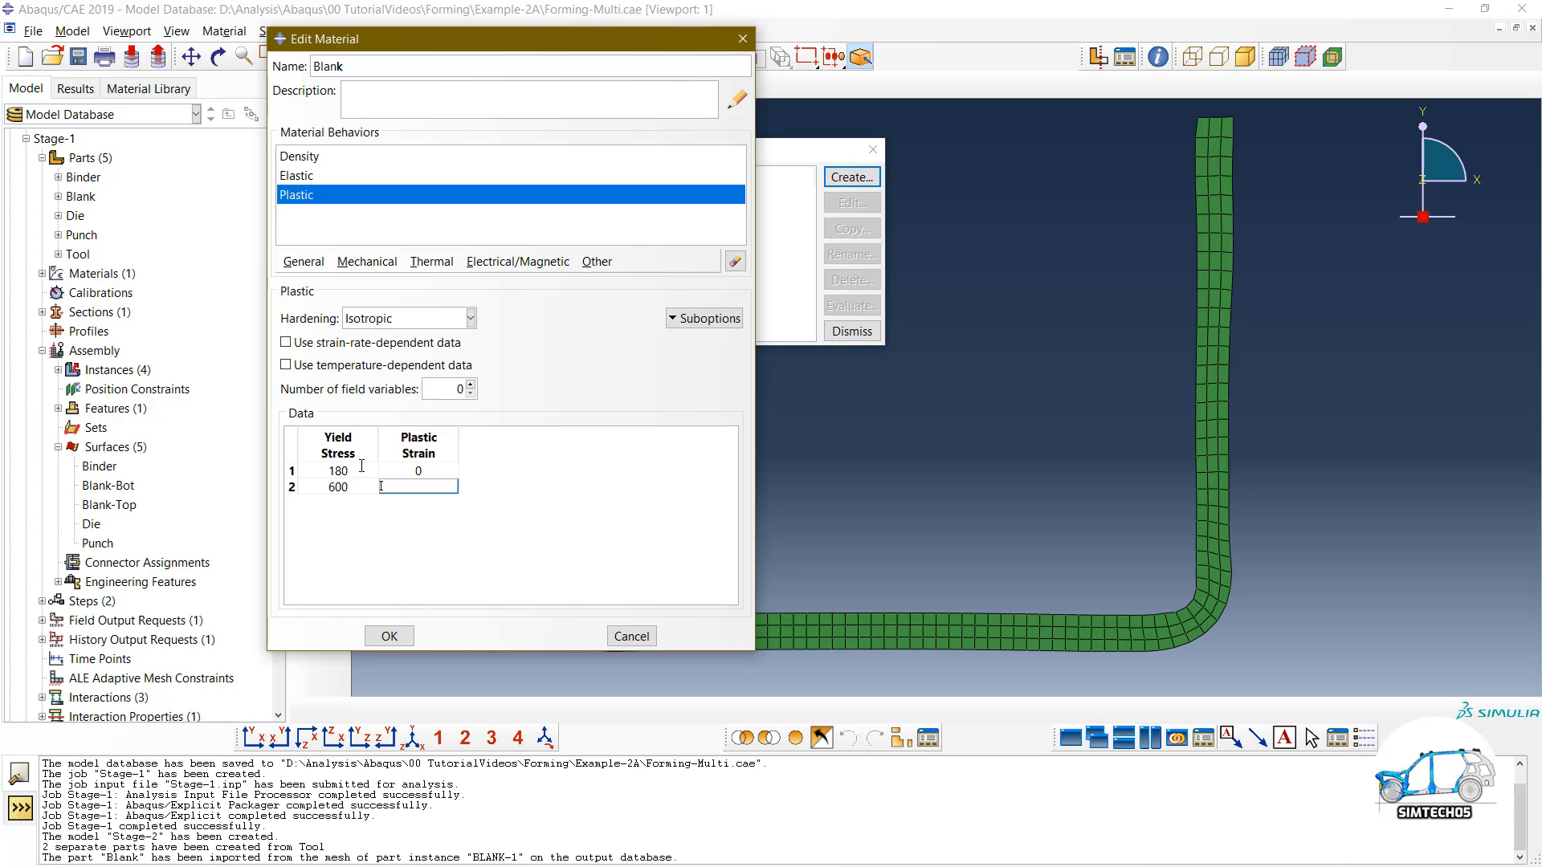
{"action": "type", "text": "0.2"}
{"action": "key", "text": "Tab"}
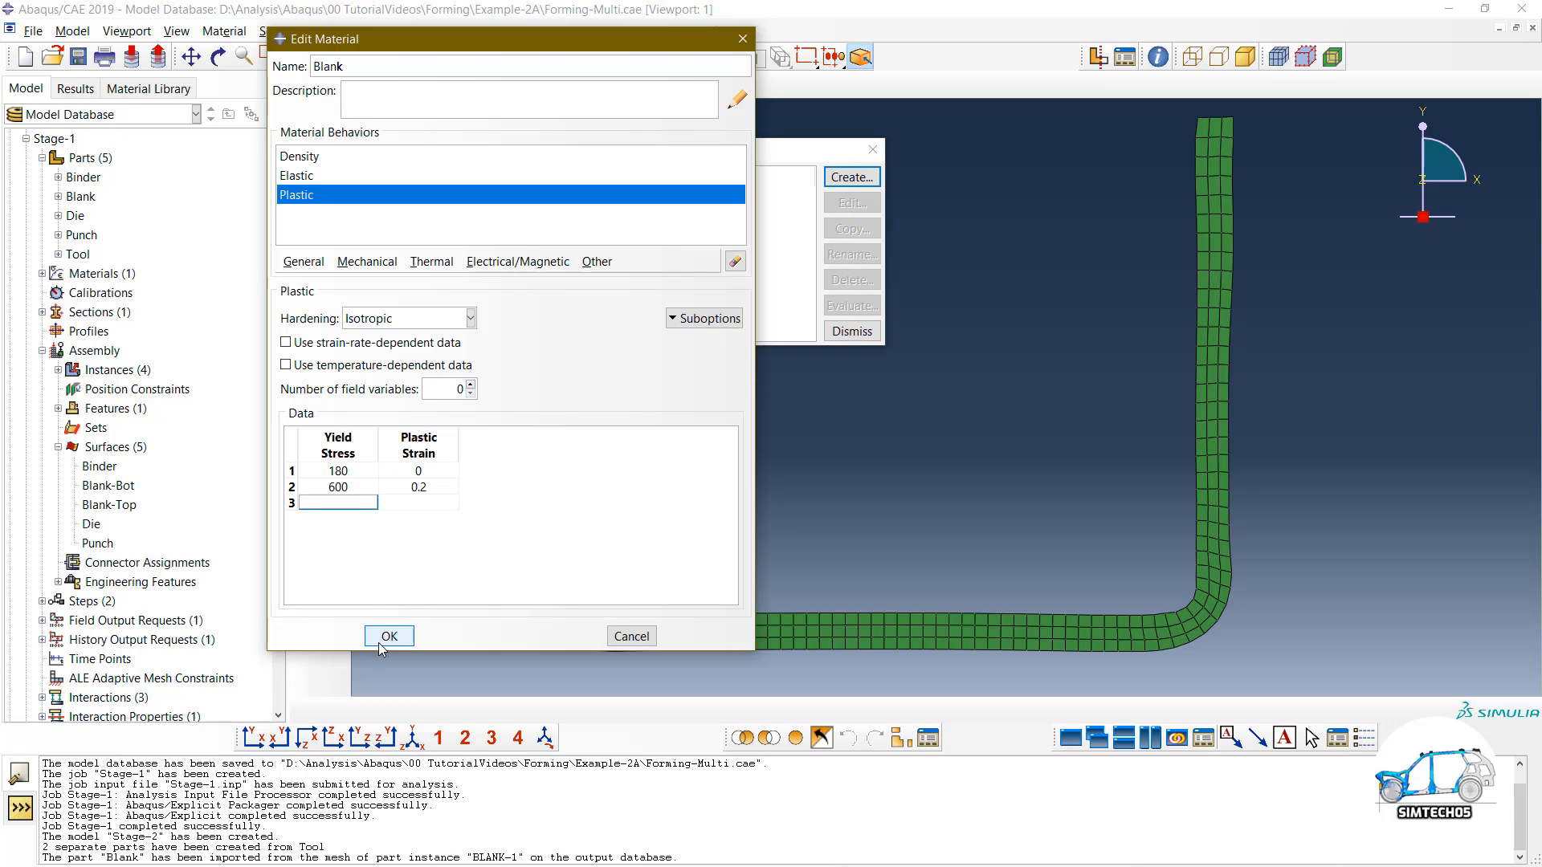
{"action": "left_click", "coordinate": [382, 639]}
{"action": "left_click", "coordinate": [839, 335]}
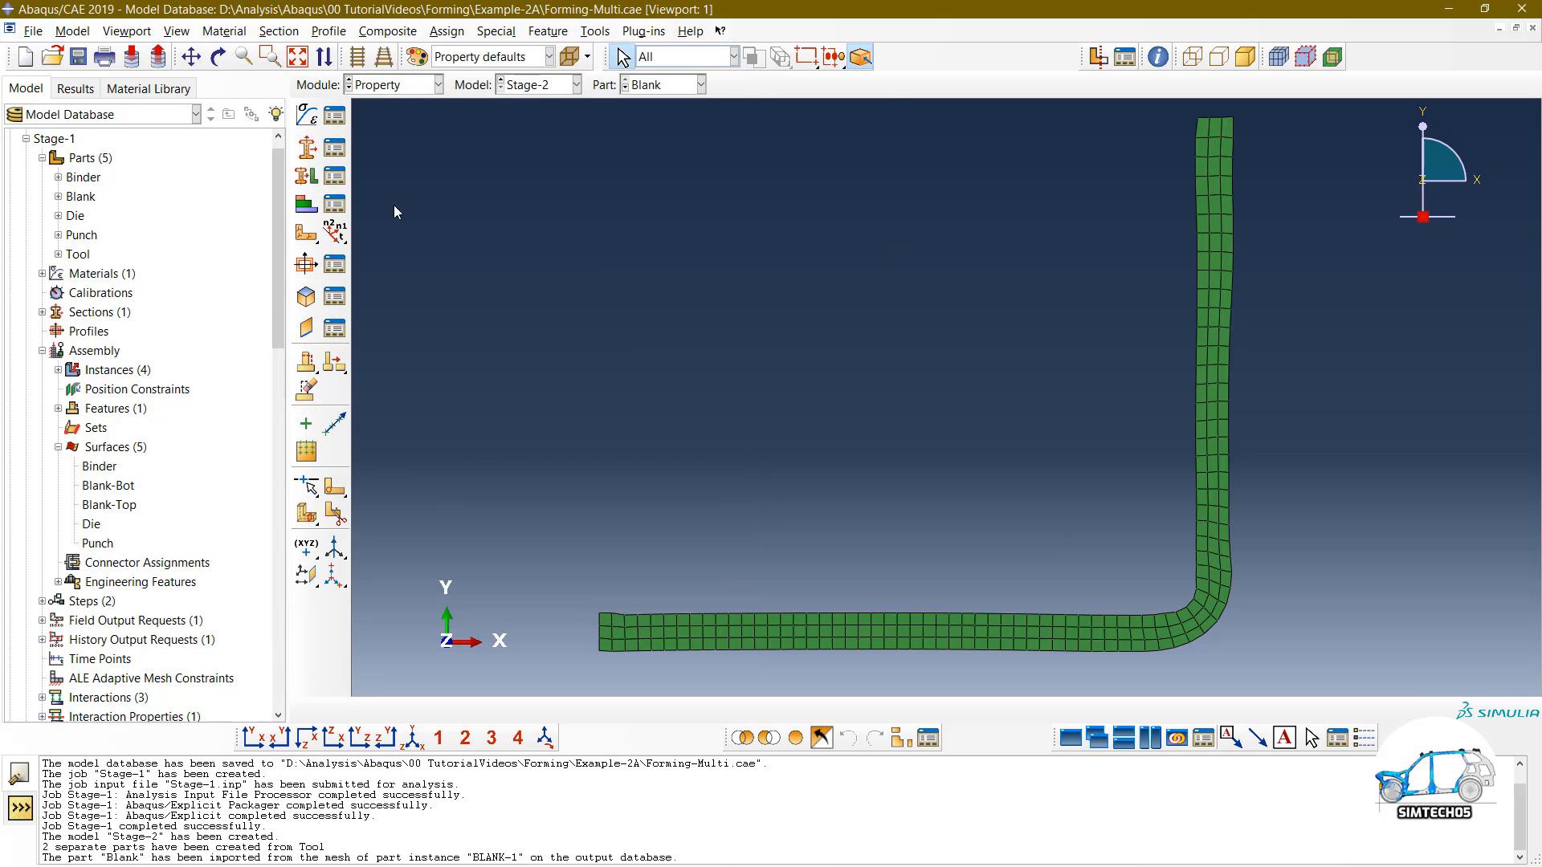
Step: Create a solid homogeneous section named Blank that uses the Blank material
{"action": "left_click", "coordinate": [334, 176]}
{"action": "left_click", "coordinate": [90, 329]}
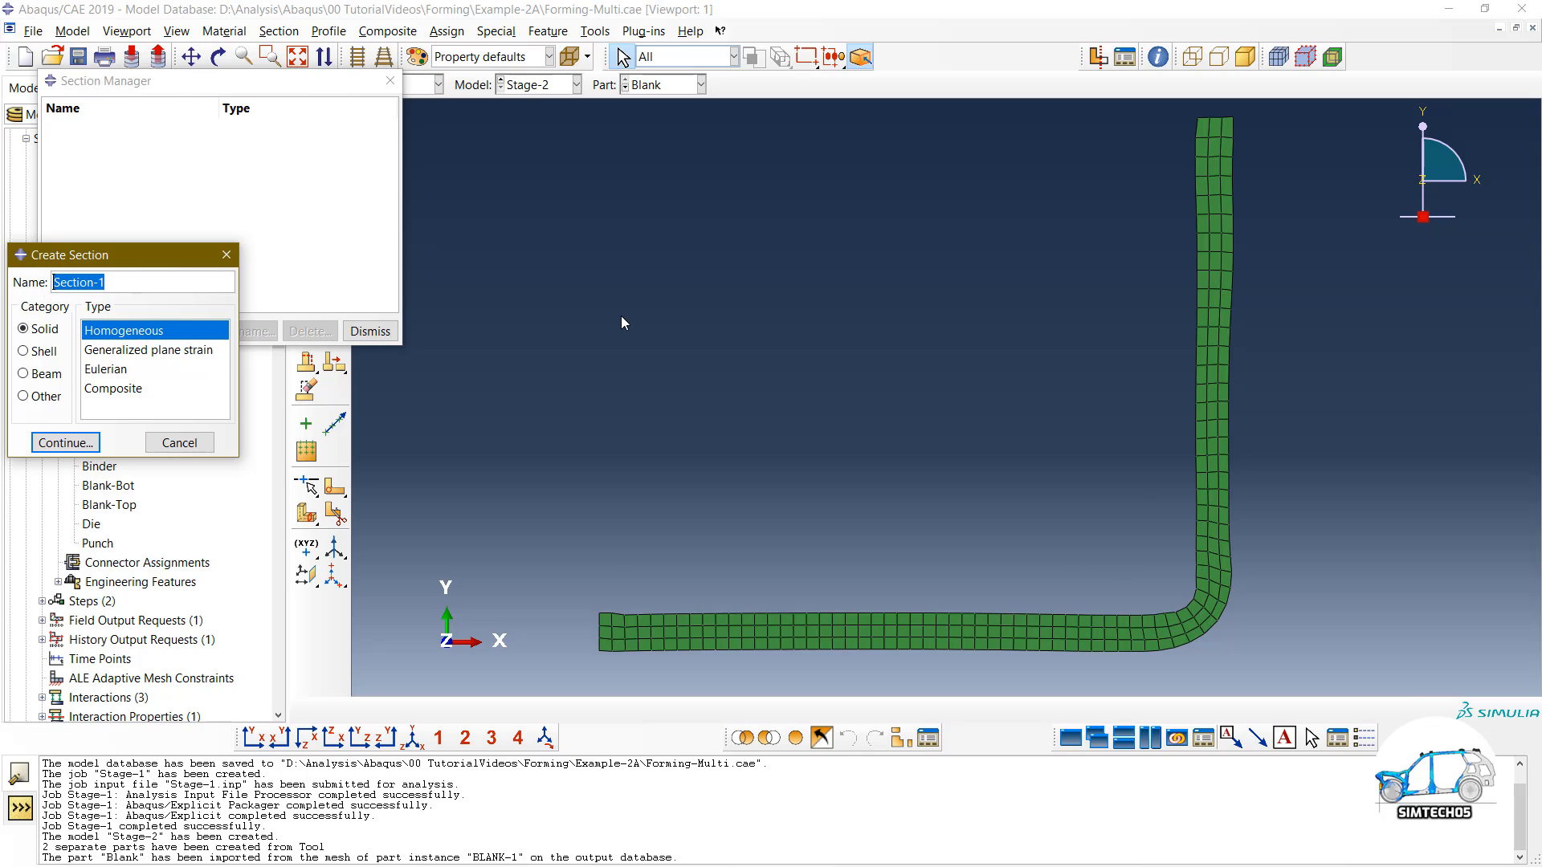
{"action": "scroll", "coordinate": [622, 323], "scroll_direction": "up", "scroll_amount": 1}
{"action": "left_click_drag", "start_coordinate": [1122, 382], "coordinate": [871, 538], "text": "ctrl+alt"}
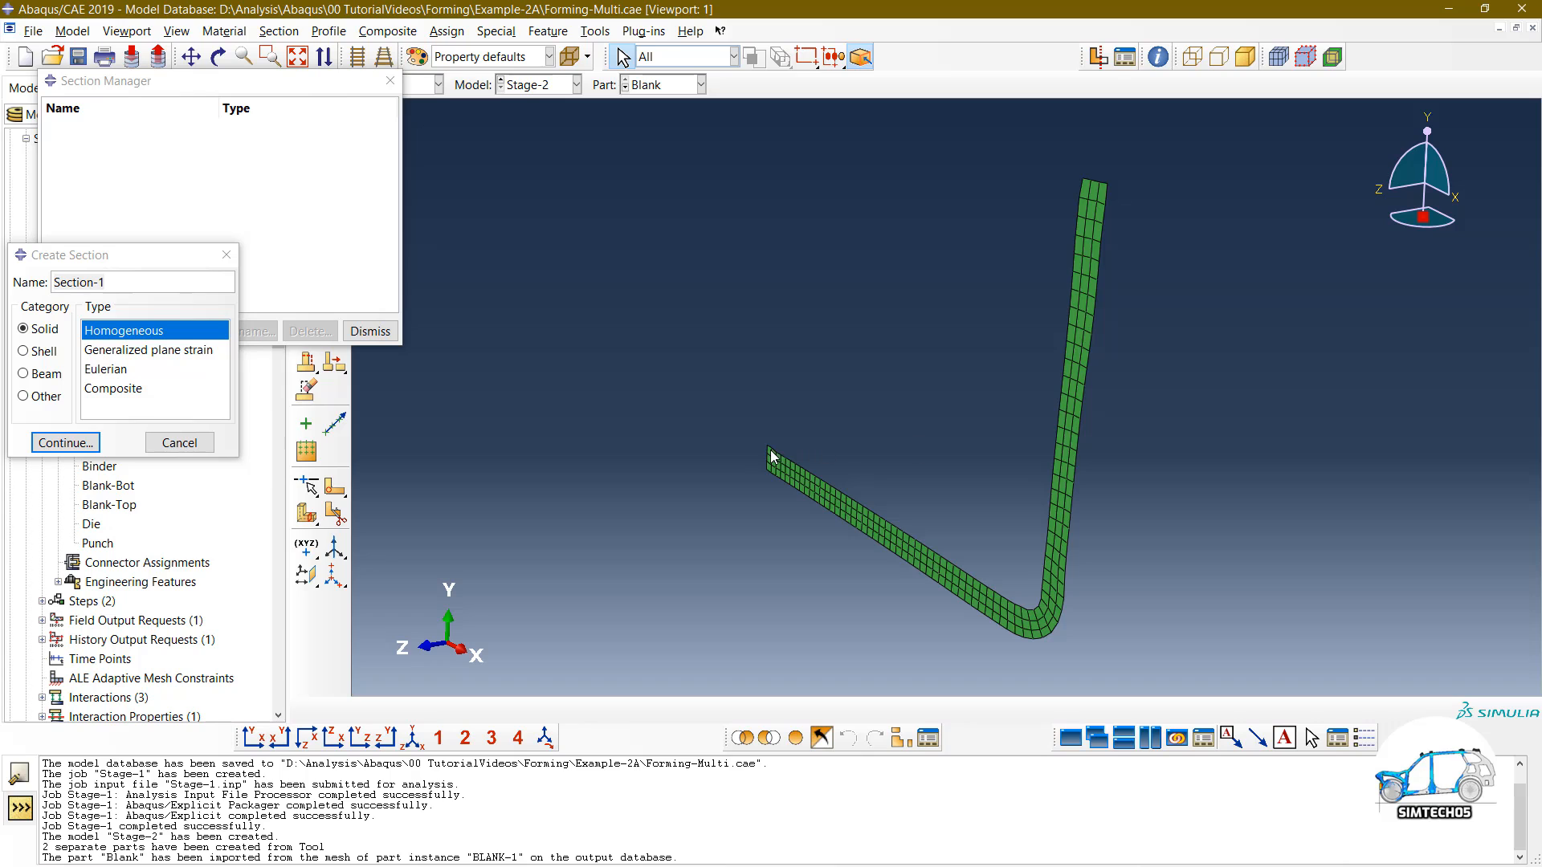
{"action": "left_click", "coordinate": [253, 737]}
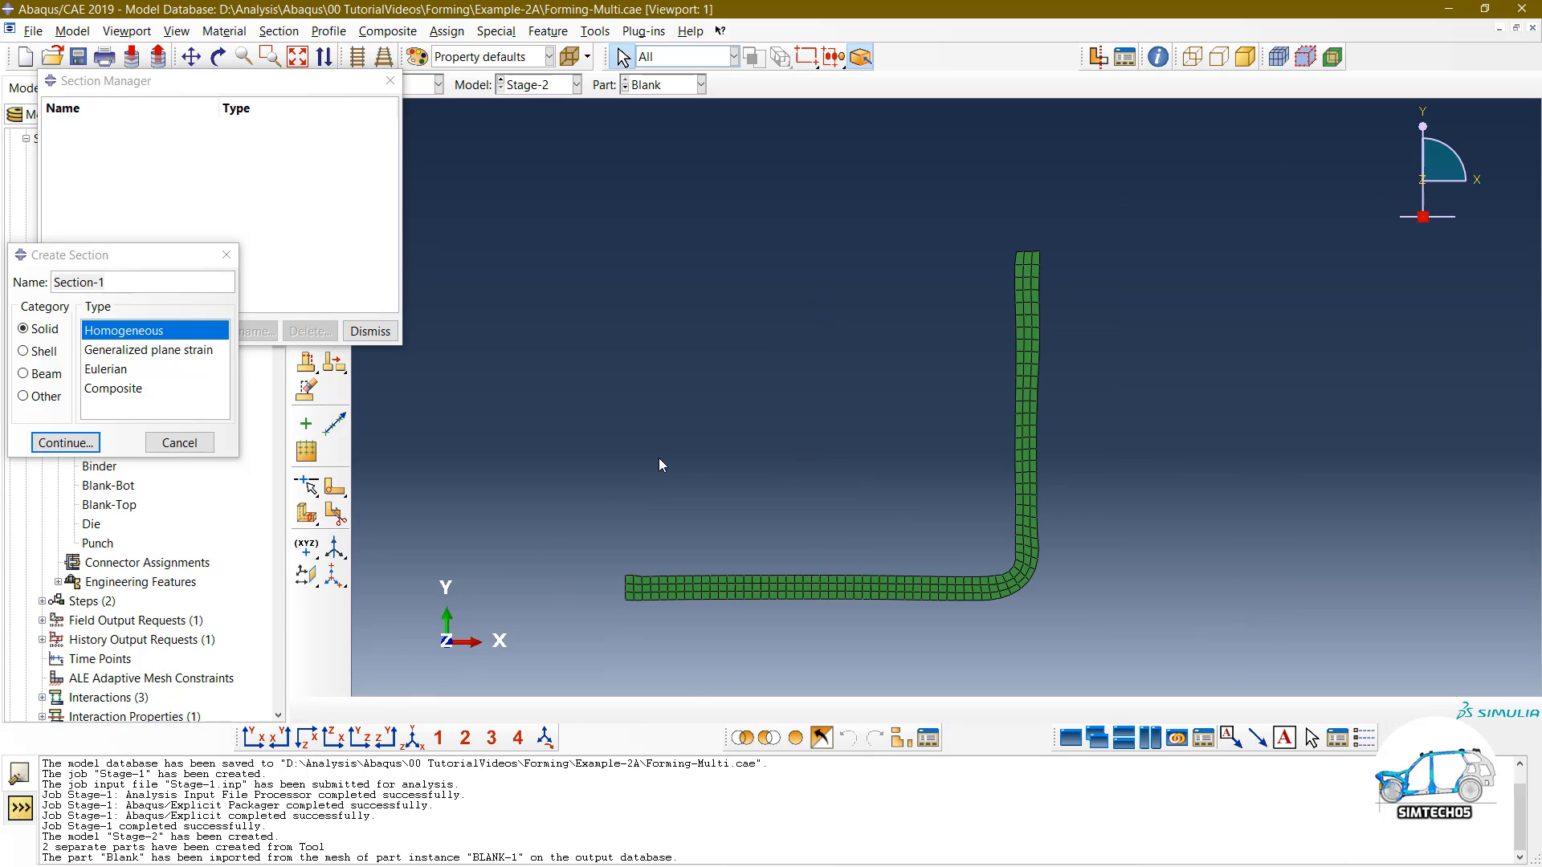
{"action": "middle_click_drag", "start_coordinate": [660, 464], "coordinate": [689, 387], "text": "ctrl+alt"}
{"action": "left_click", "coordinate": [68, 273]}
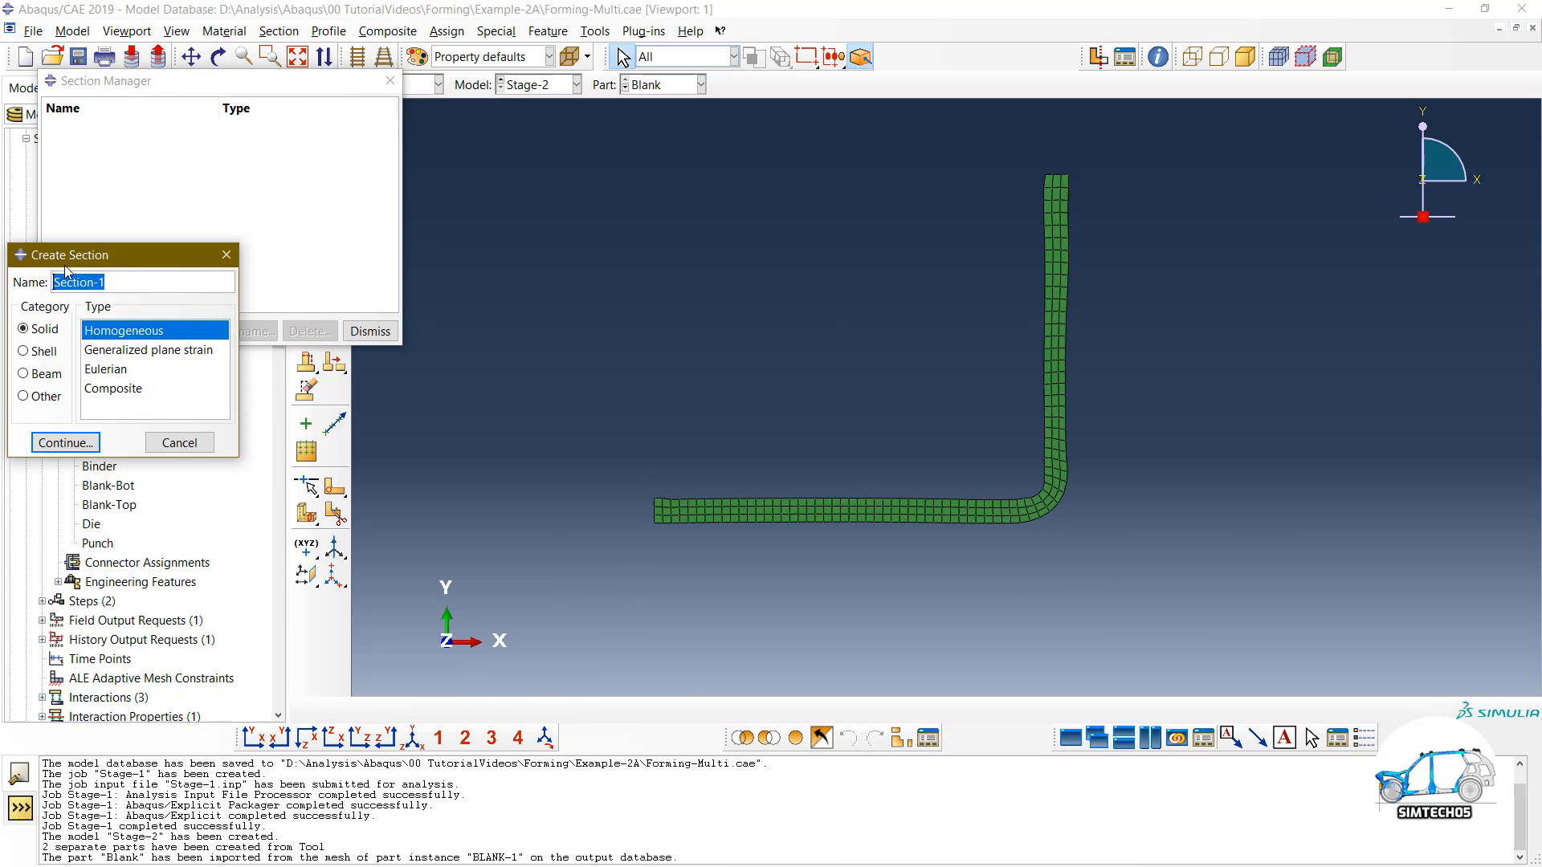
{"action": "left_click_drag", "start_coordinate": [66, 265], "coordinate": [243, 258]}
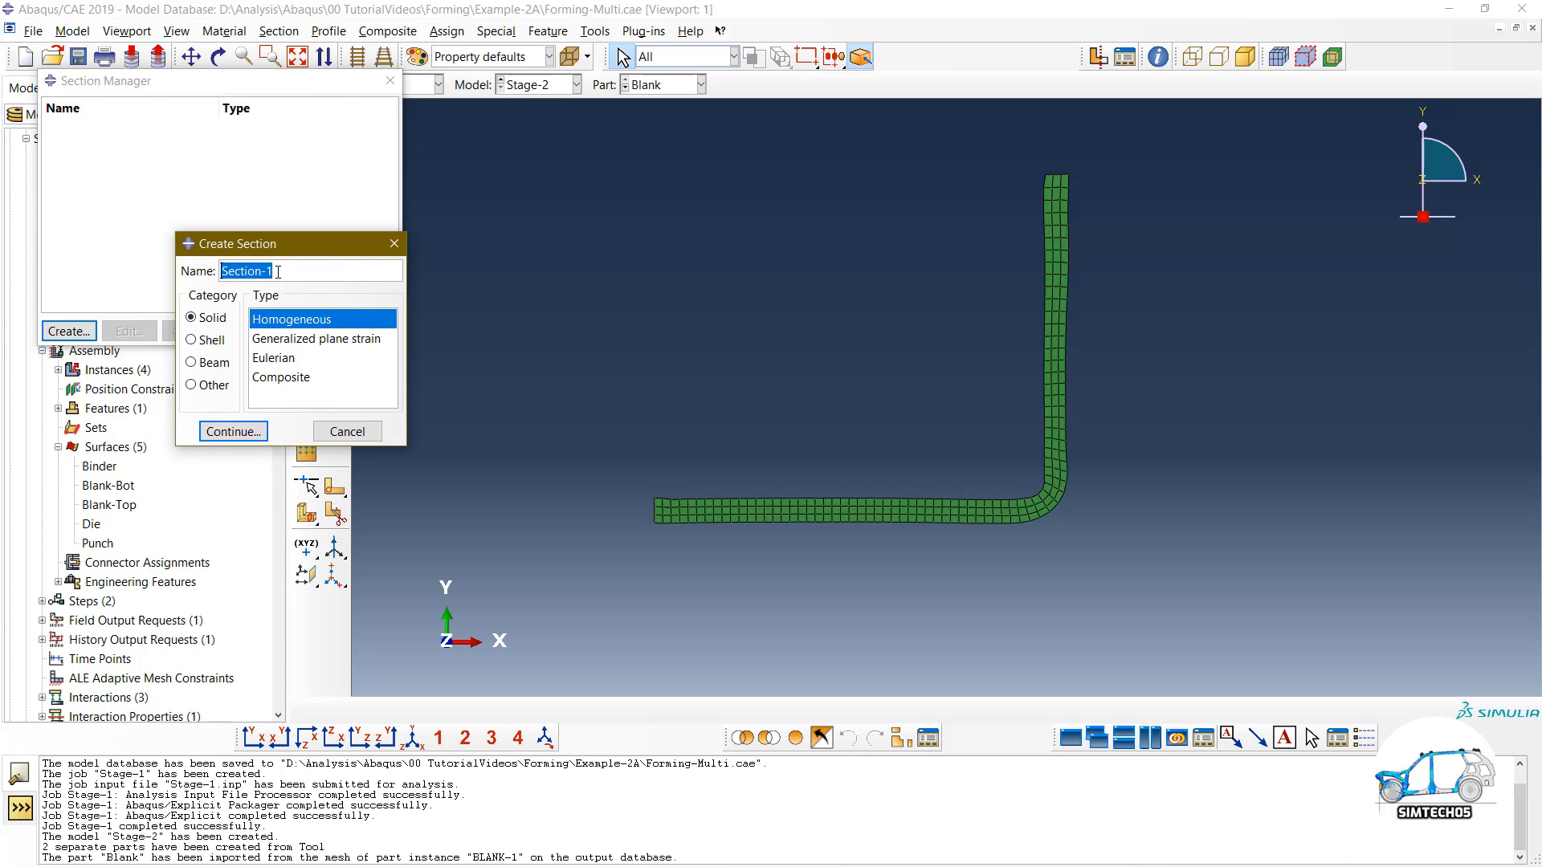
{"action": "type", "text": "Blank"}
{"action": "left_click", "coordinate": [233, 431]}
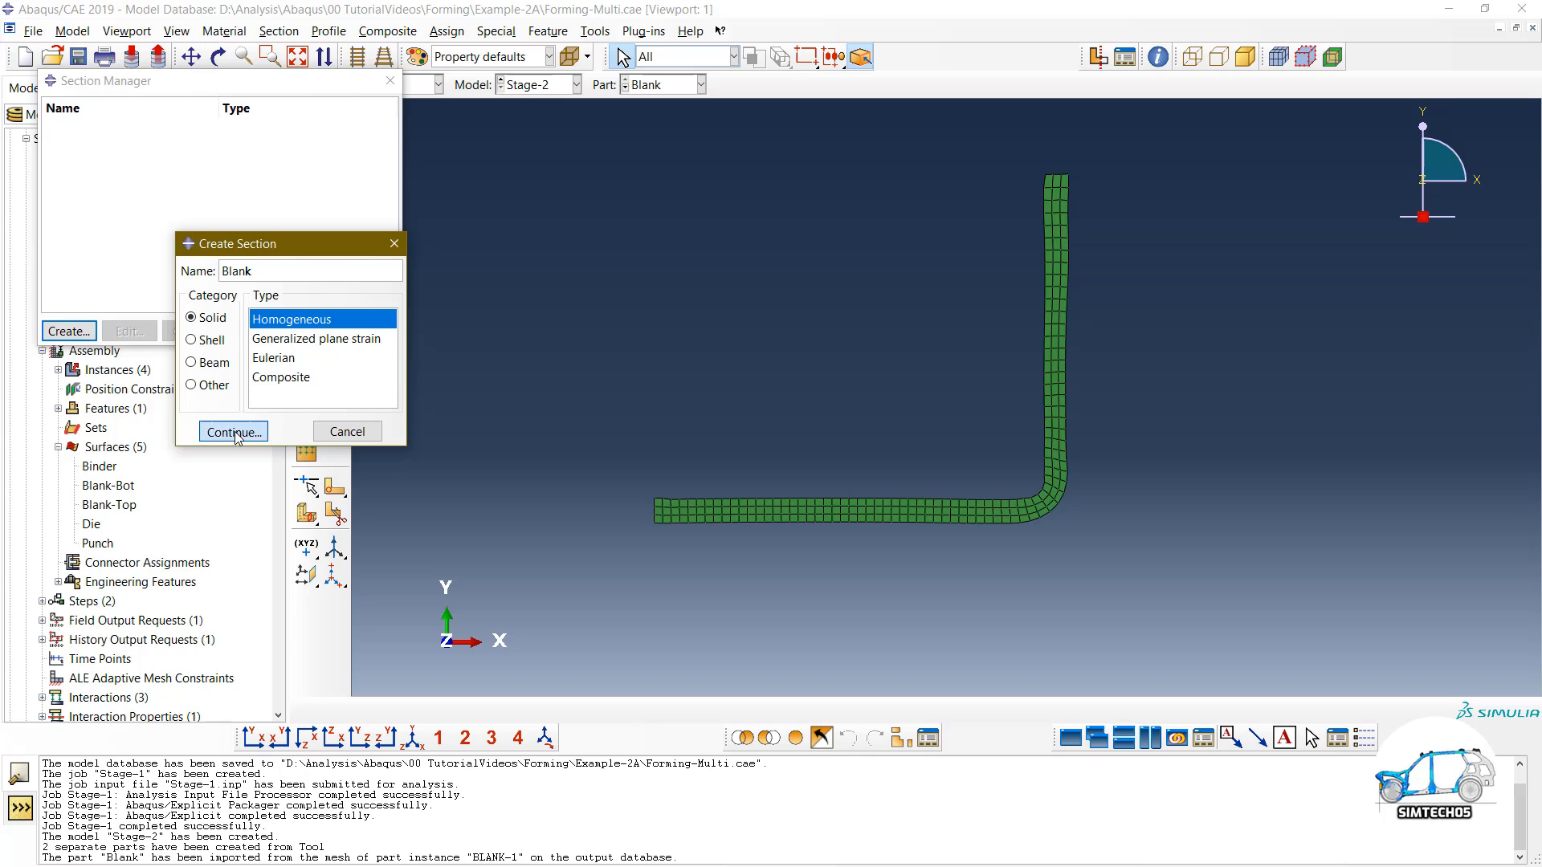
{"action": "left_click", "coordinate": [102, 438]}
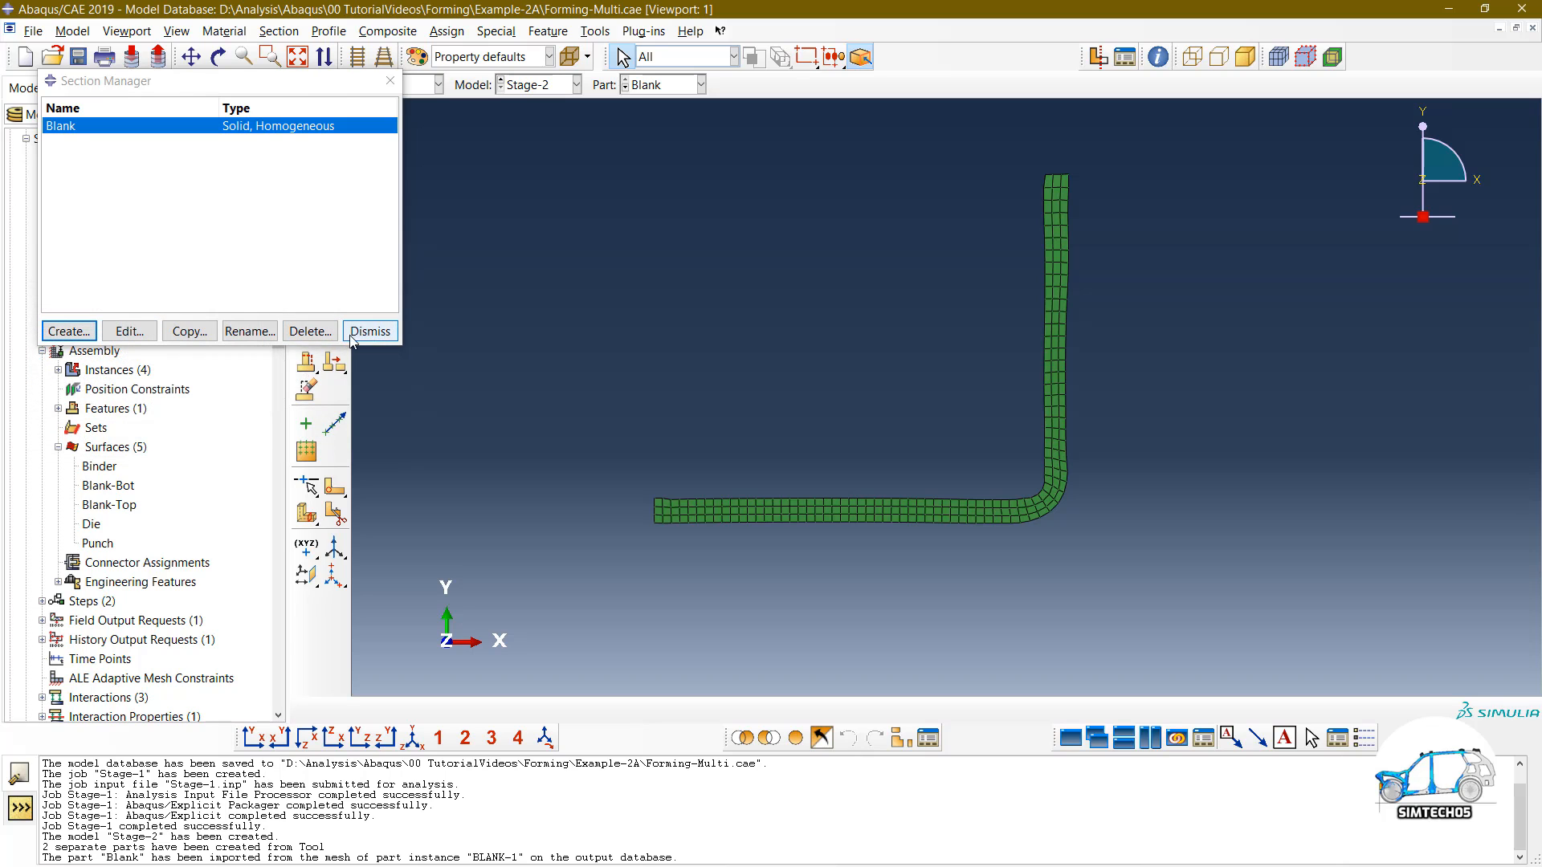
{"action": "left_click", "coordinate": [370, 330]}
Step: Assign the Blank section to all elements of the deformed blank, selecting them individually rather than by angle
{"action": "left_click", "coordinate": [335, 177]}
{"action": "left_click", "coordinate": [56, 420]}
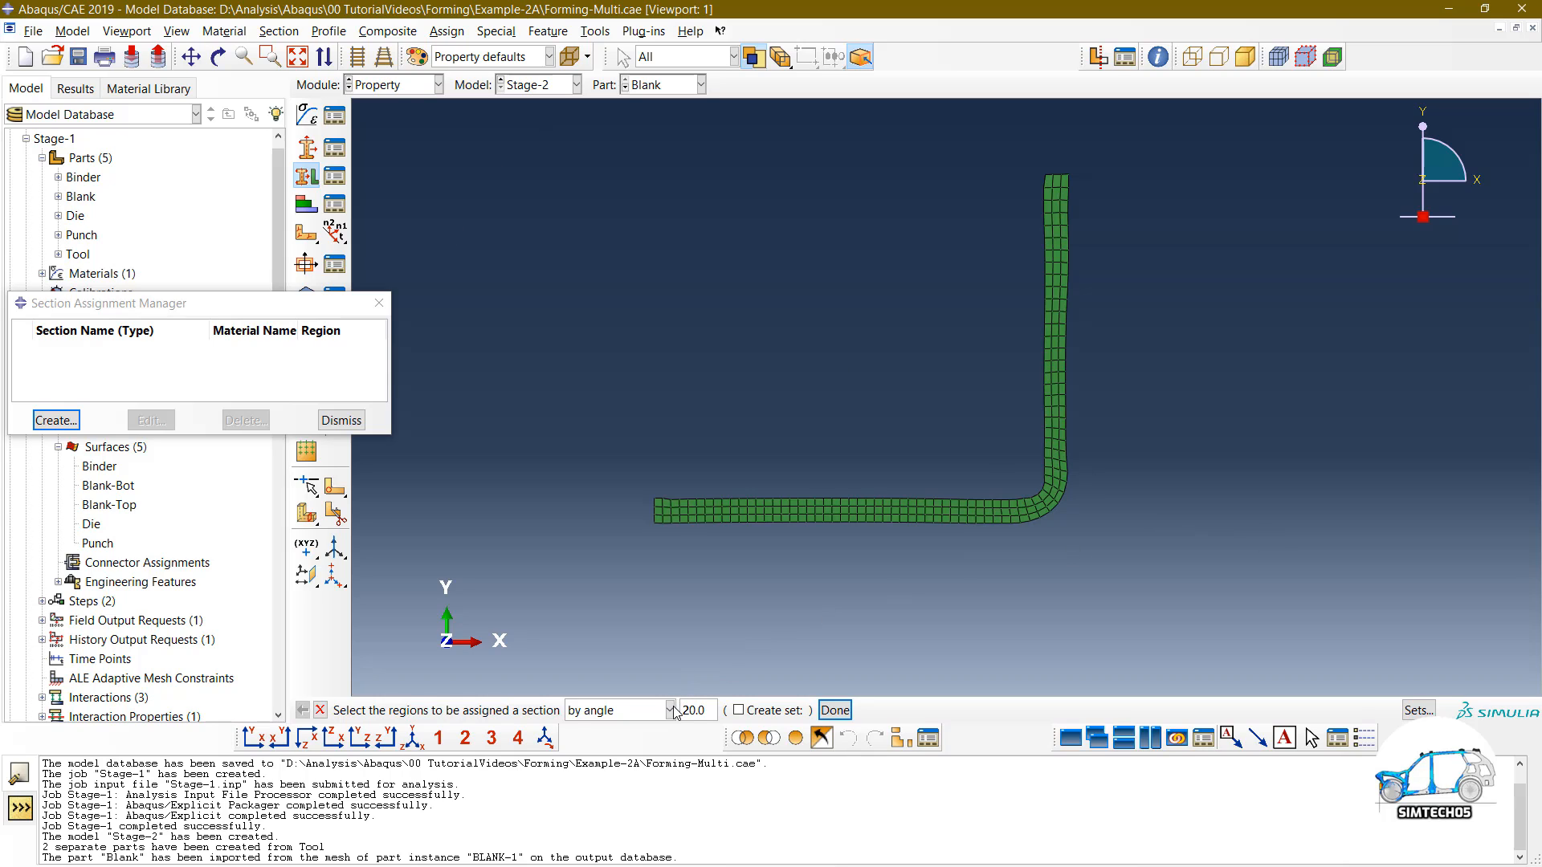
{"action": "left_click", "coordinate": [670, 710]}
{"action": "left_click", "coordinate": [620, 725]}
{"action": "left_click_drag", "start_coordinate": [564, 218], "coordinate": [1180, 511]}
{"action": "left_click_drag", "start_coordinate": [566, 131], "coordinate": [1305, 580]}
{"action": "left_click", "coordinate": [794, 710]}
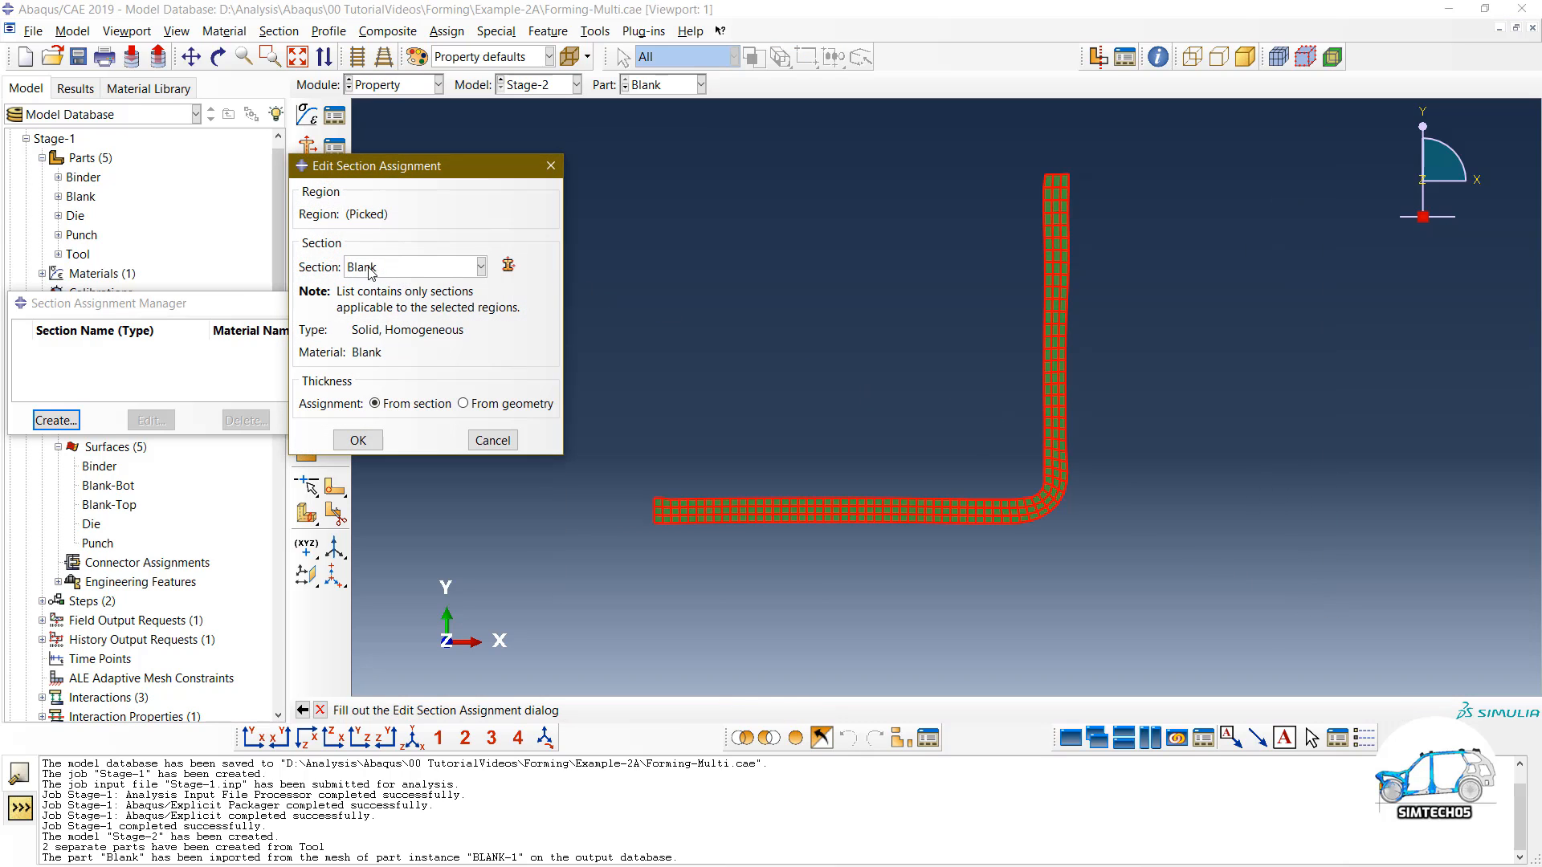
{"action": "left_click", "coordinate": [357, 439]}
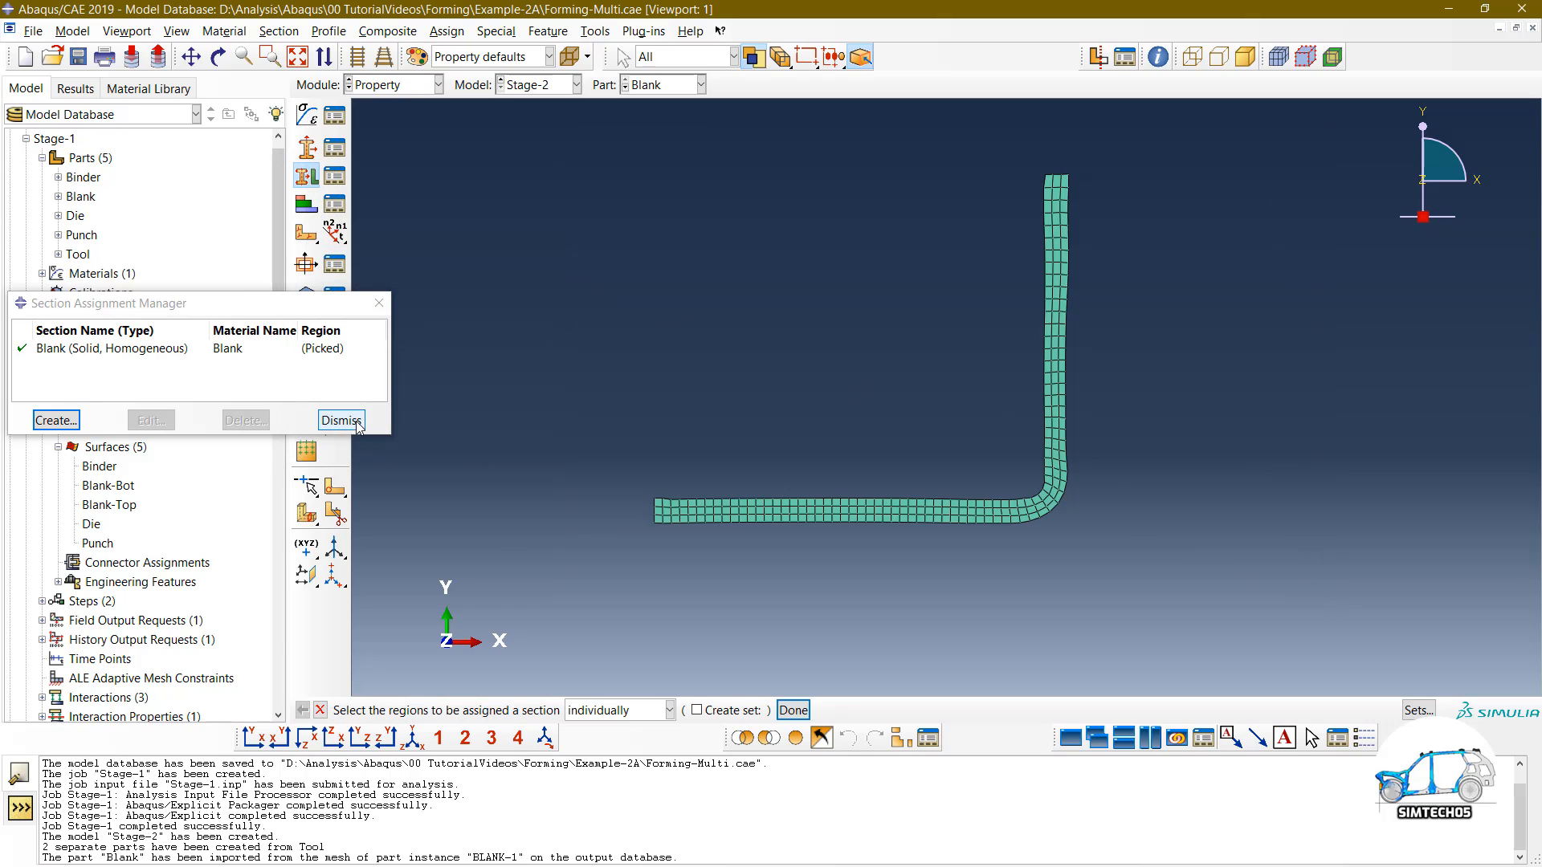
Step: Switch to the Assembly module and create instances of the Blank, Die and Punch parts
{"action": "left_click", "coordinate": [397, 87]}
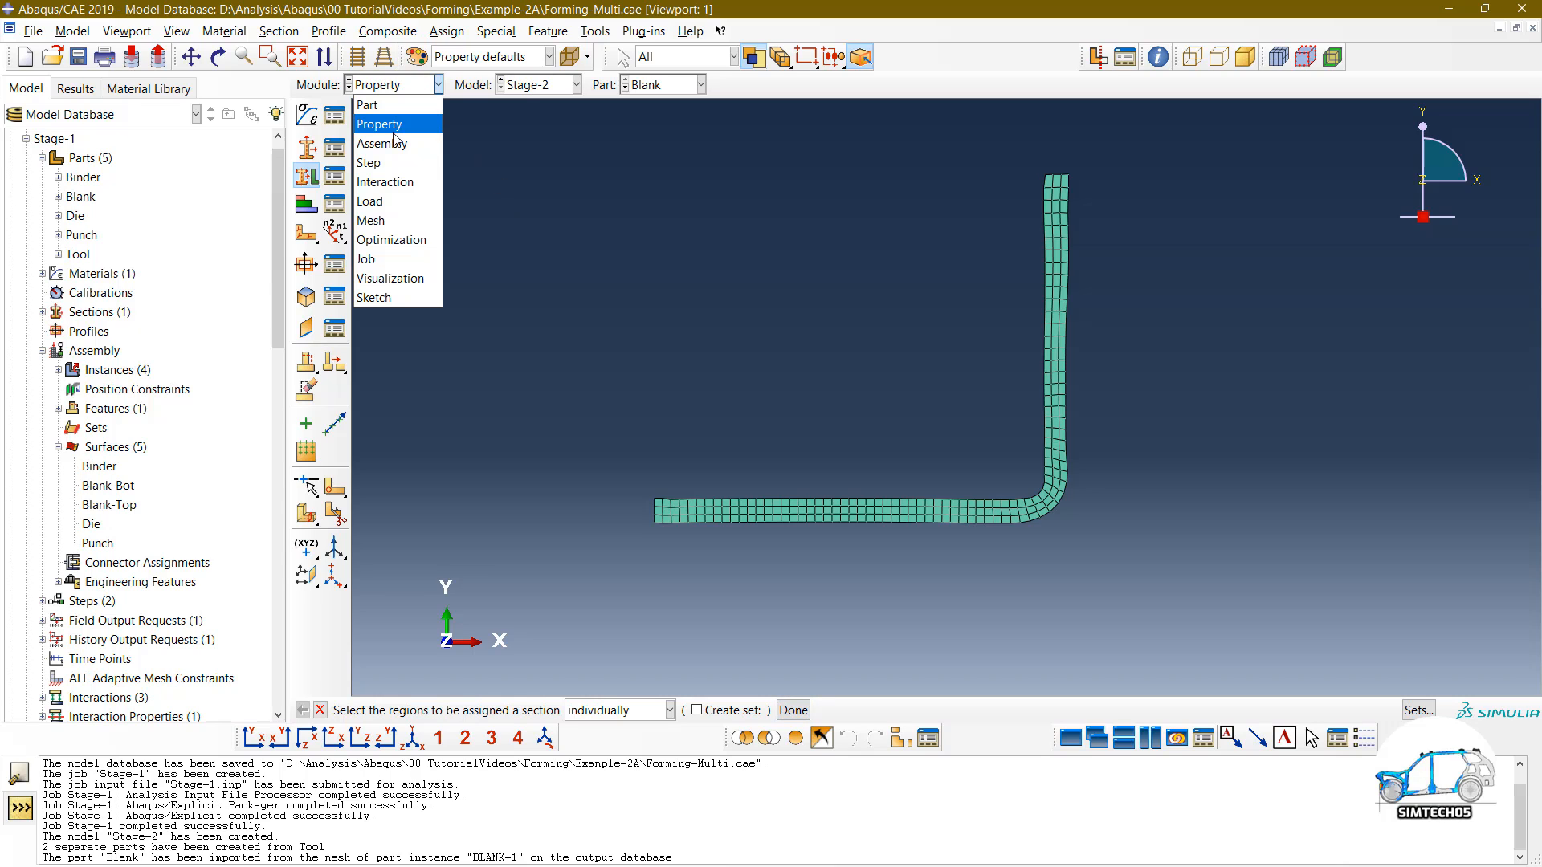
{"action": "left_click", "coordinate": [393, 141]}
{"action": "left_click", "coordinate": [306, 114]}
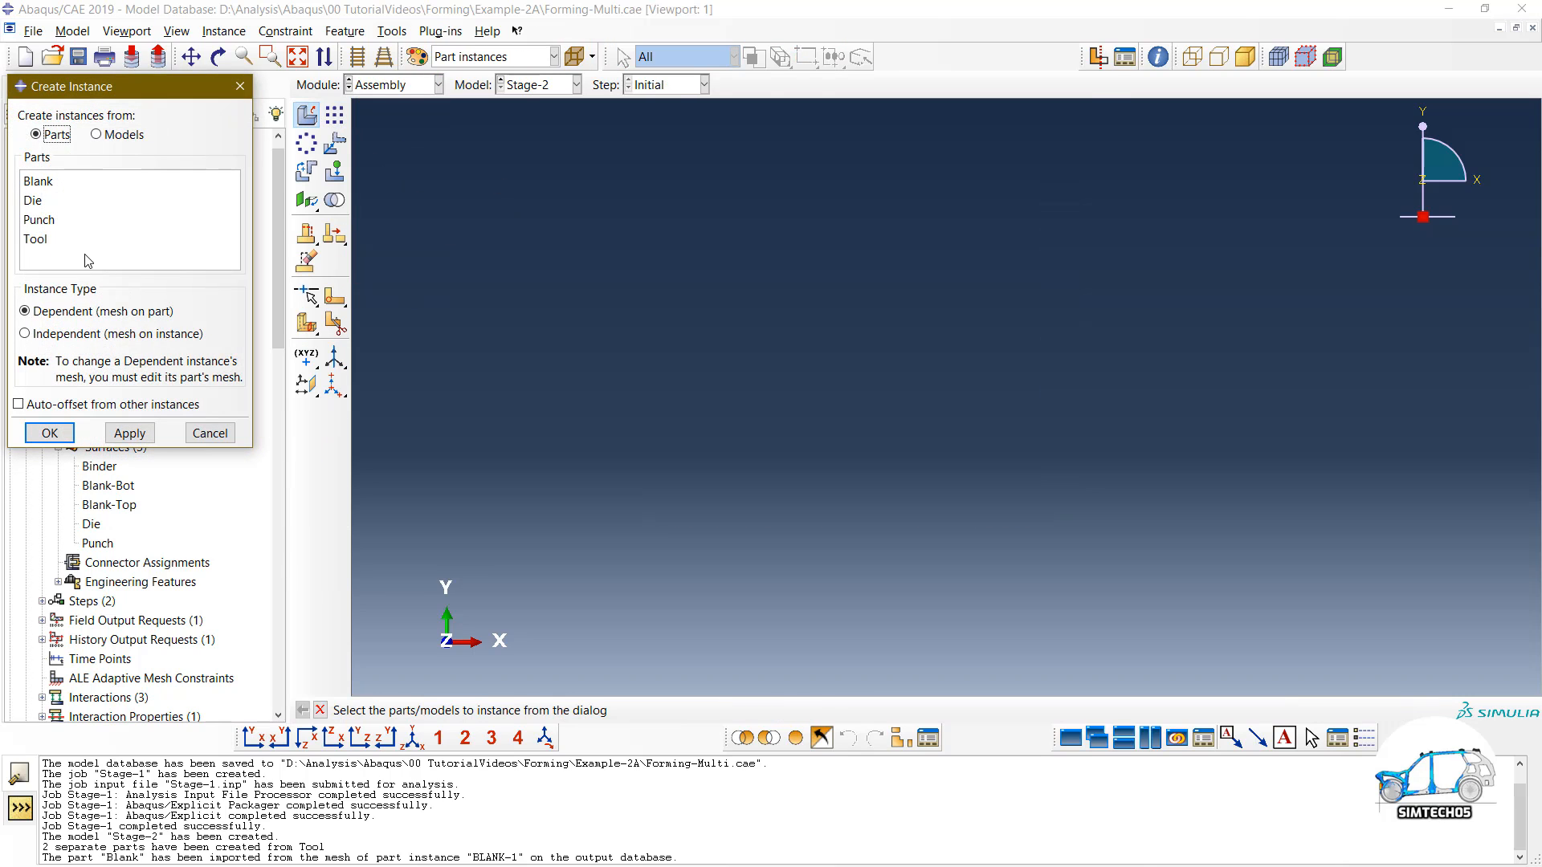
{"action": "left_click", "coordinate": [46, 183]}
{"action": "left_click", "coordinate": [46, 203], "text": "shift"}
{"action": "left_click", "coordinate": [47, 221], "text": "shift"}
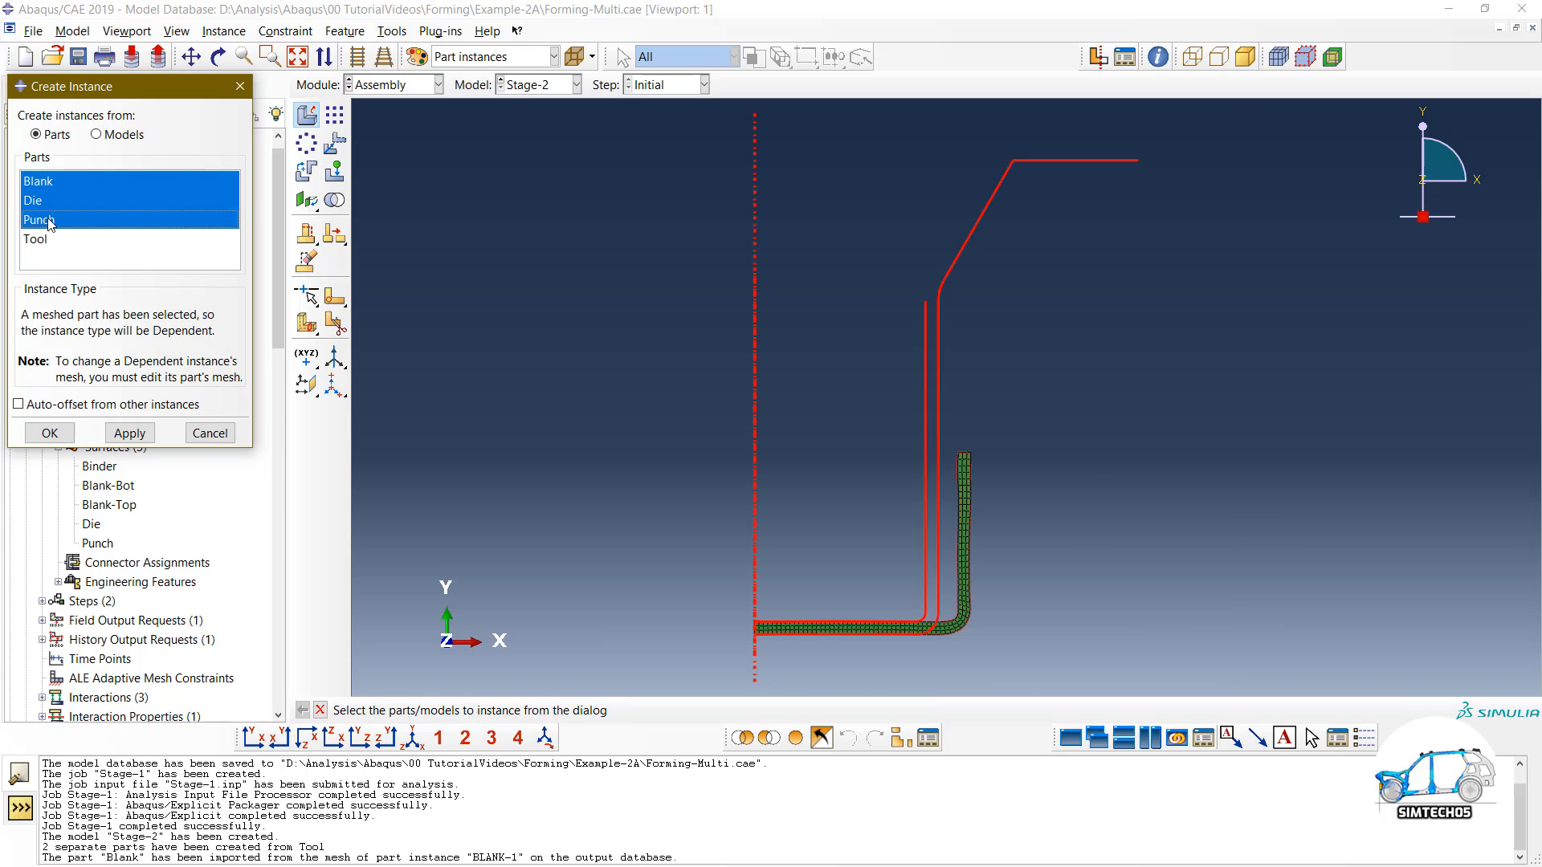
{"action": "left_click", "coordinate": [50, 432]}
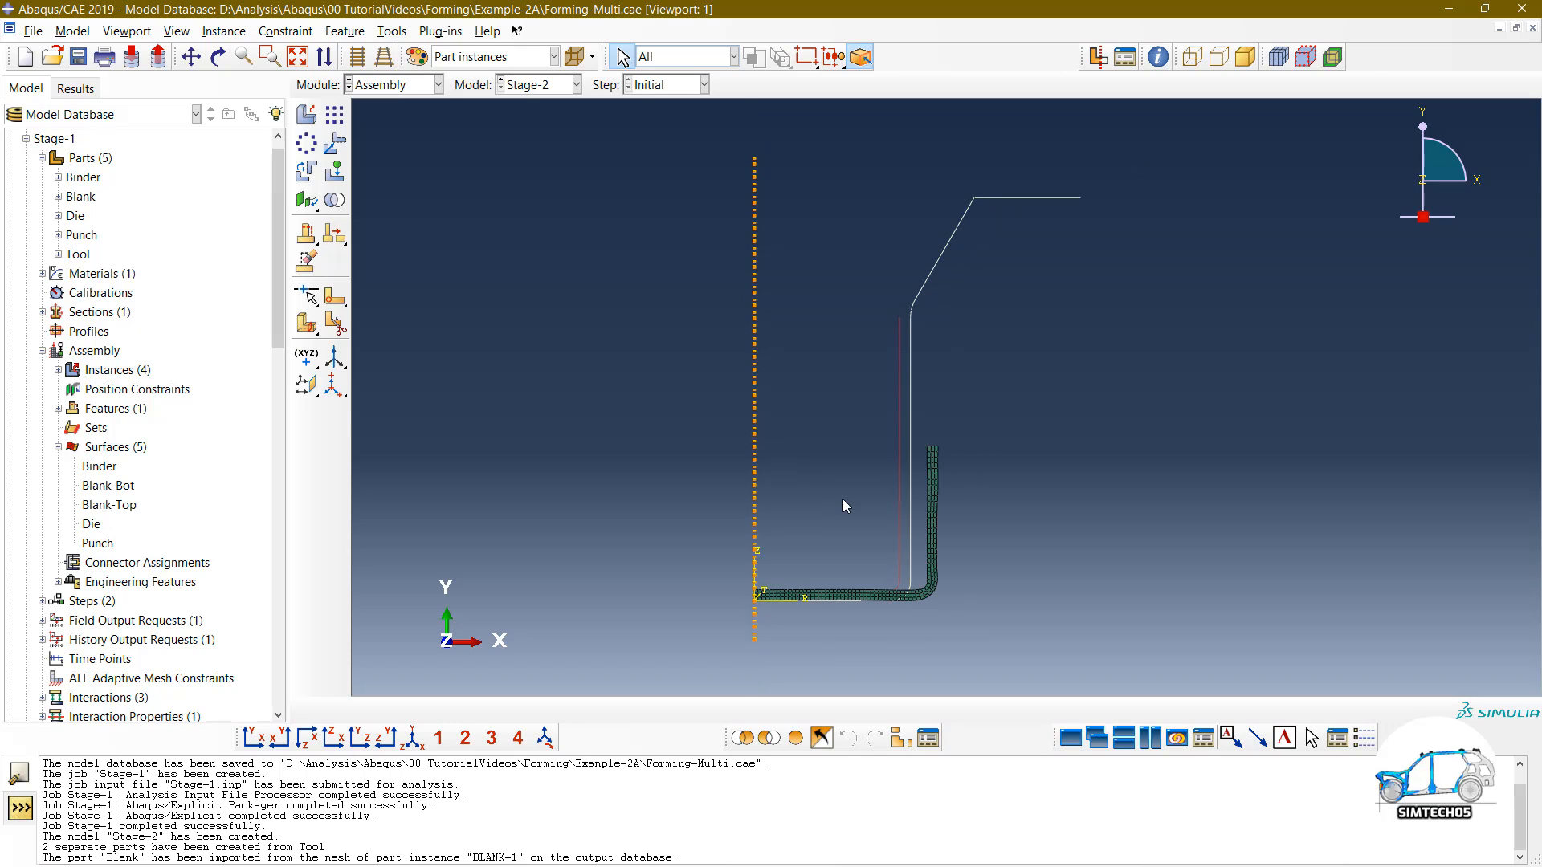
Step: Translate the Die instance downward from the midpoint of its slanted edge to the underside of the blank near the punch corner
{"action": "scroll", "coordinate": [842, 499], "scroll_direction": "down", "scroll_amount": 2}
{"action": "middle_click_drag", "start_coordinate": [842, 499], "coordinate": [798, 450], "text": "ctrl+alt"}
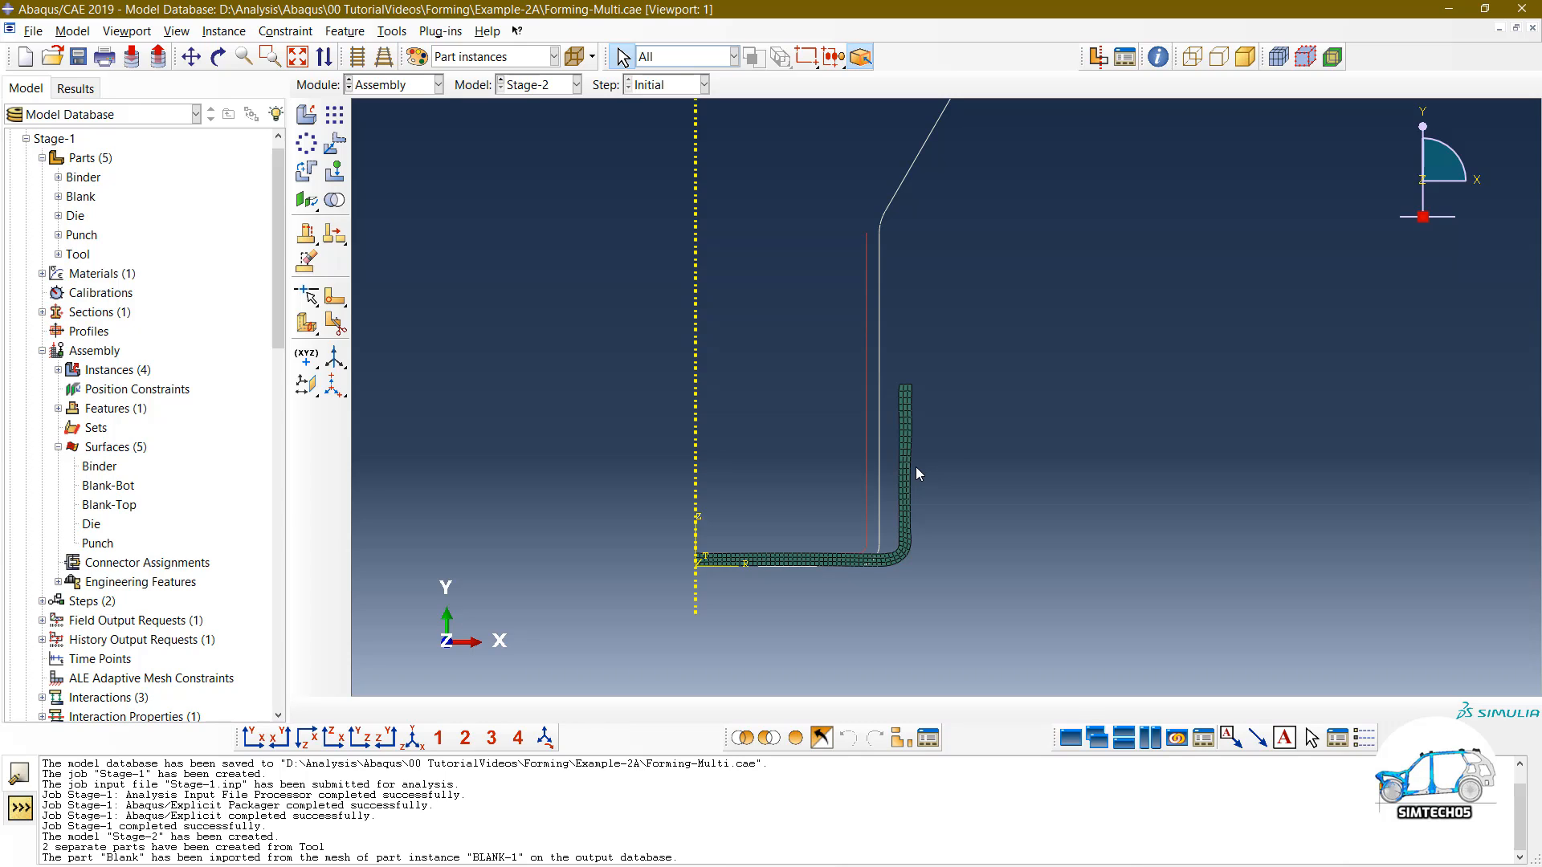
{"action": "left_click", "coordinate": [335, 142]}
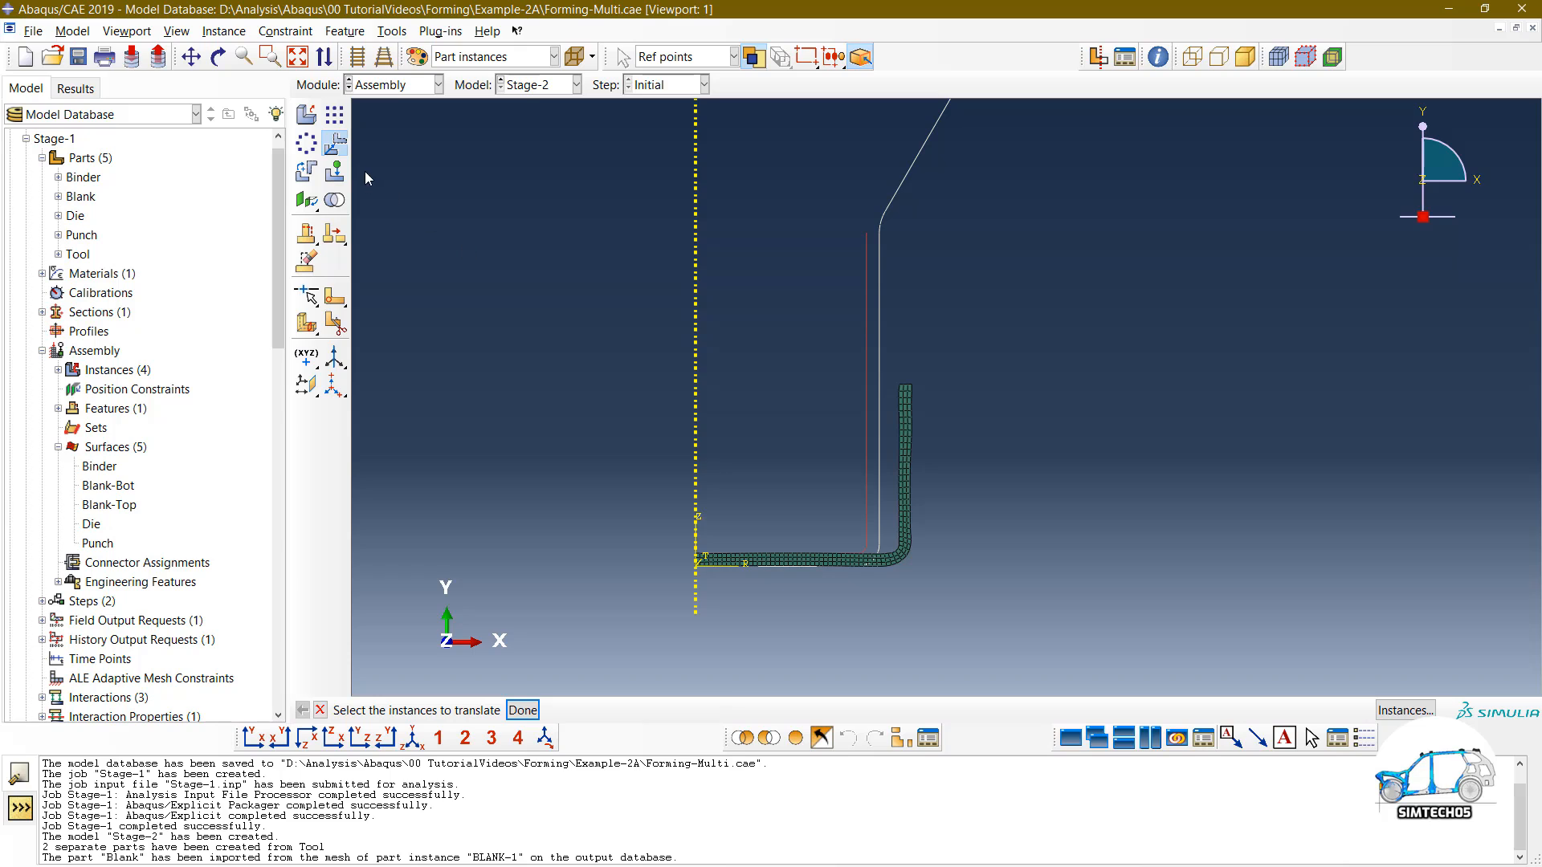
{"action": "left_click", "coordinate": [879, 272]}
{"action": "scroll", "coordinate": [939, 238], "scroll_direction": "up", "scroll_amount": 3}
{"action": "scroll", "coordinate": [966, 381], "scroll_direction": "down", "scroll_amount": 2}
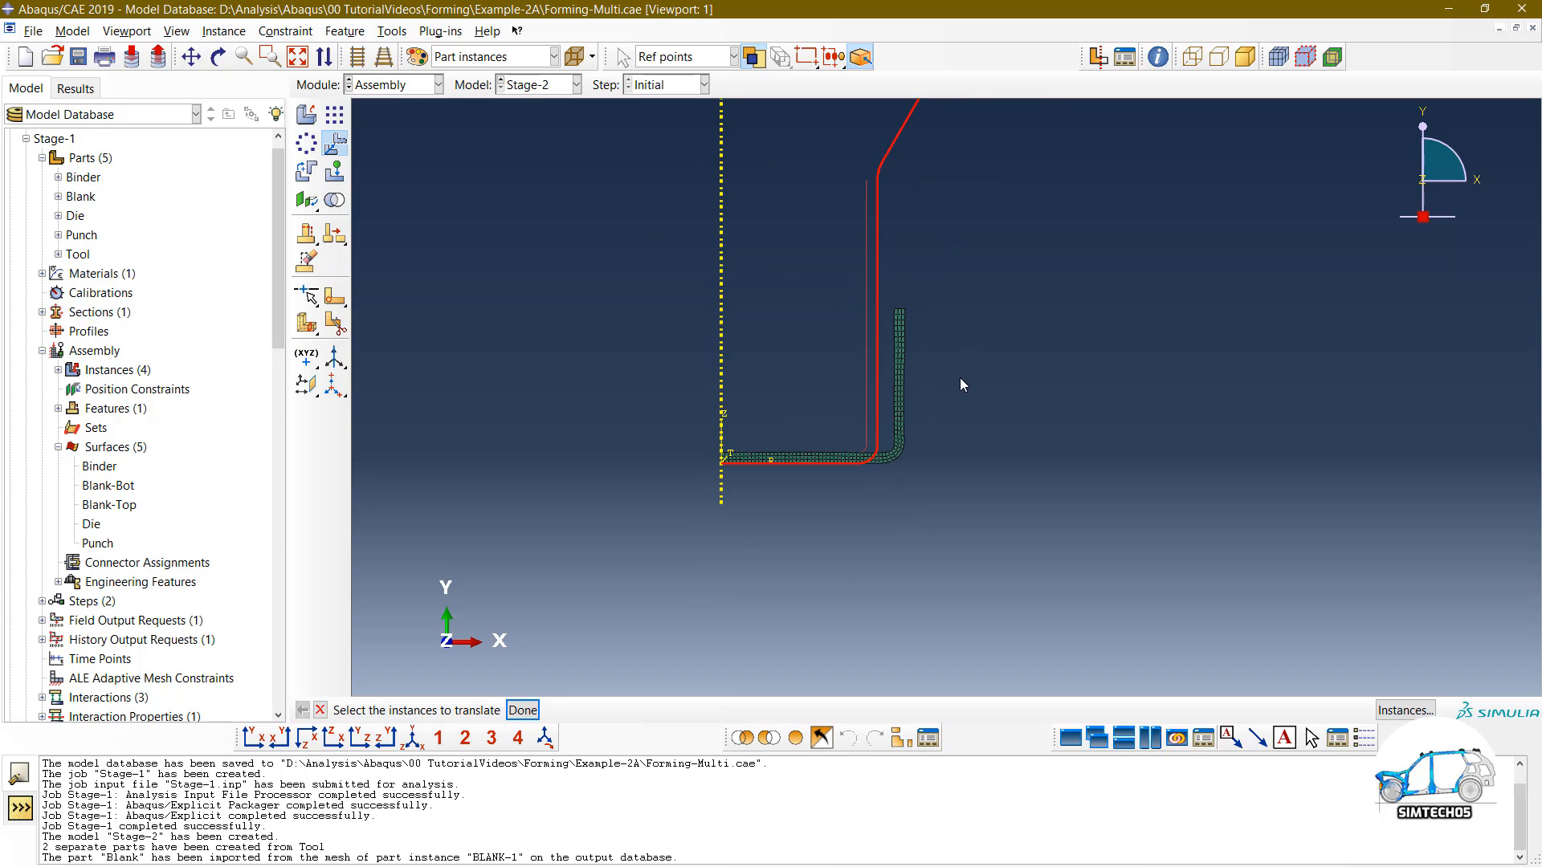
{"action": "middle_click", "coordinate": [954, 362]}
{"action": "scroll", "coordinate": [913, 392], "scroll_direction": "up", "scroll_amount": 2}
{"action": "scroll", "coordinate": [913, 281], "scroll_direction": "down", "scroll_amount": 2}
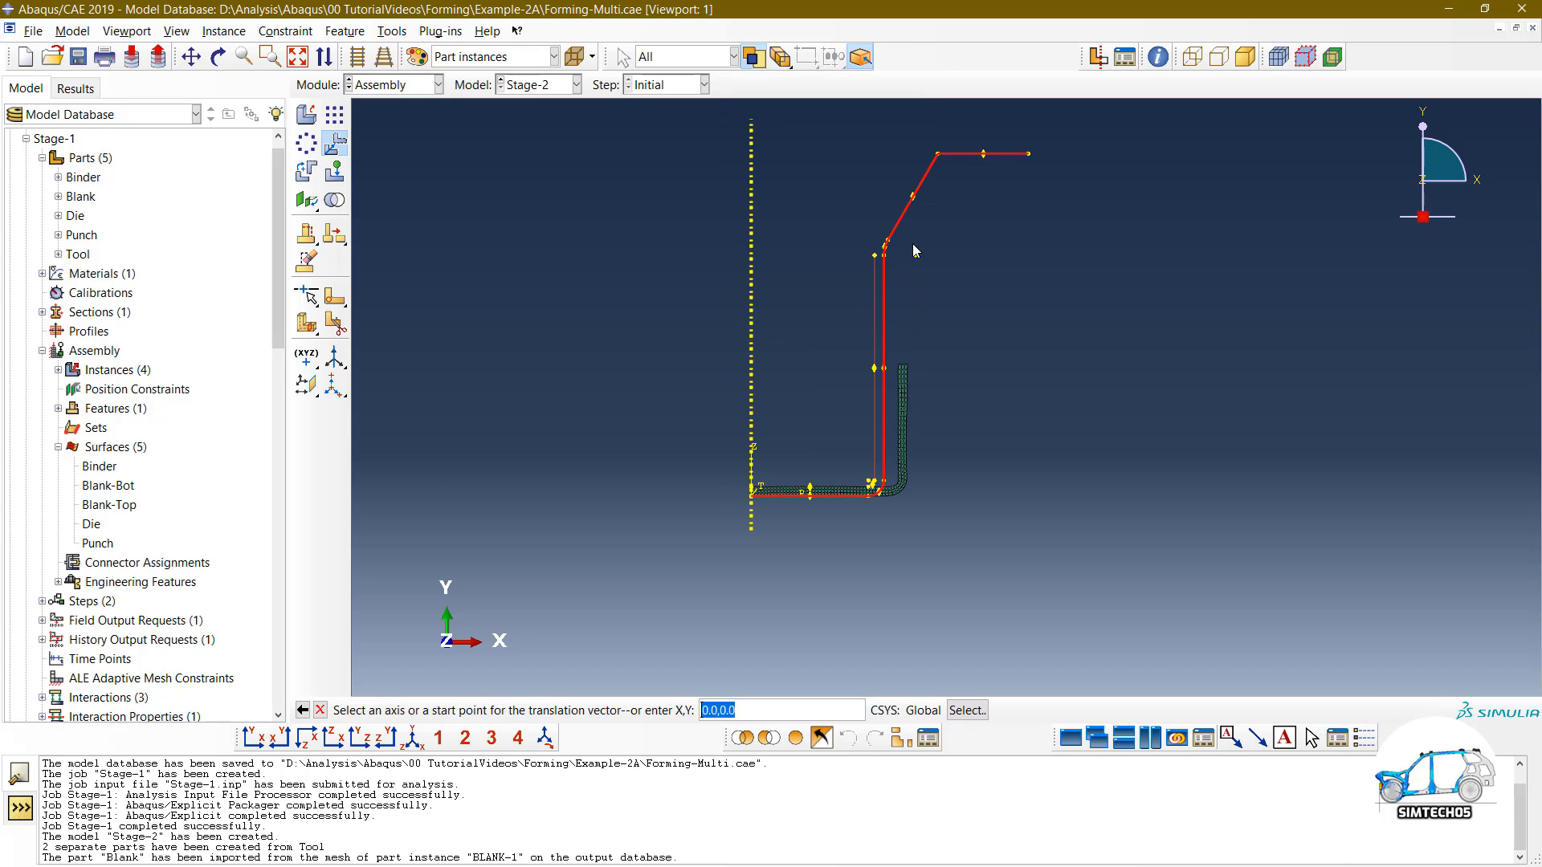
{"action": "left_click", "coordinate": [913, 198]}
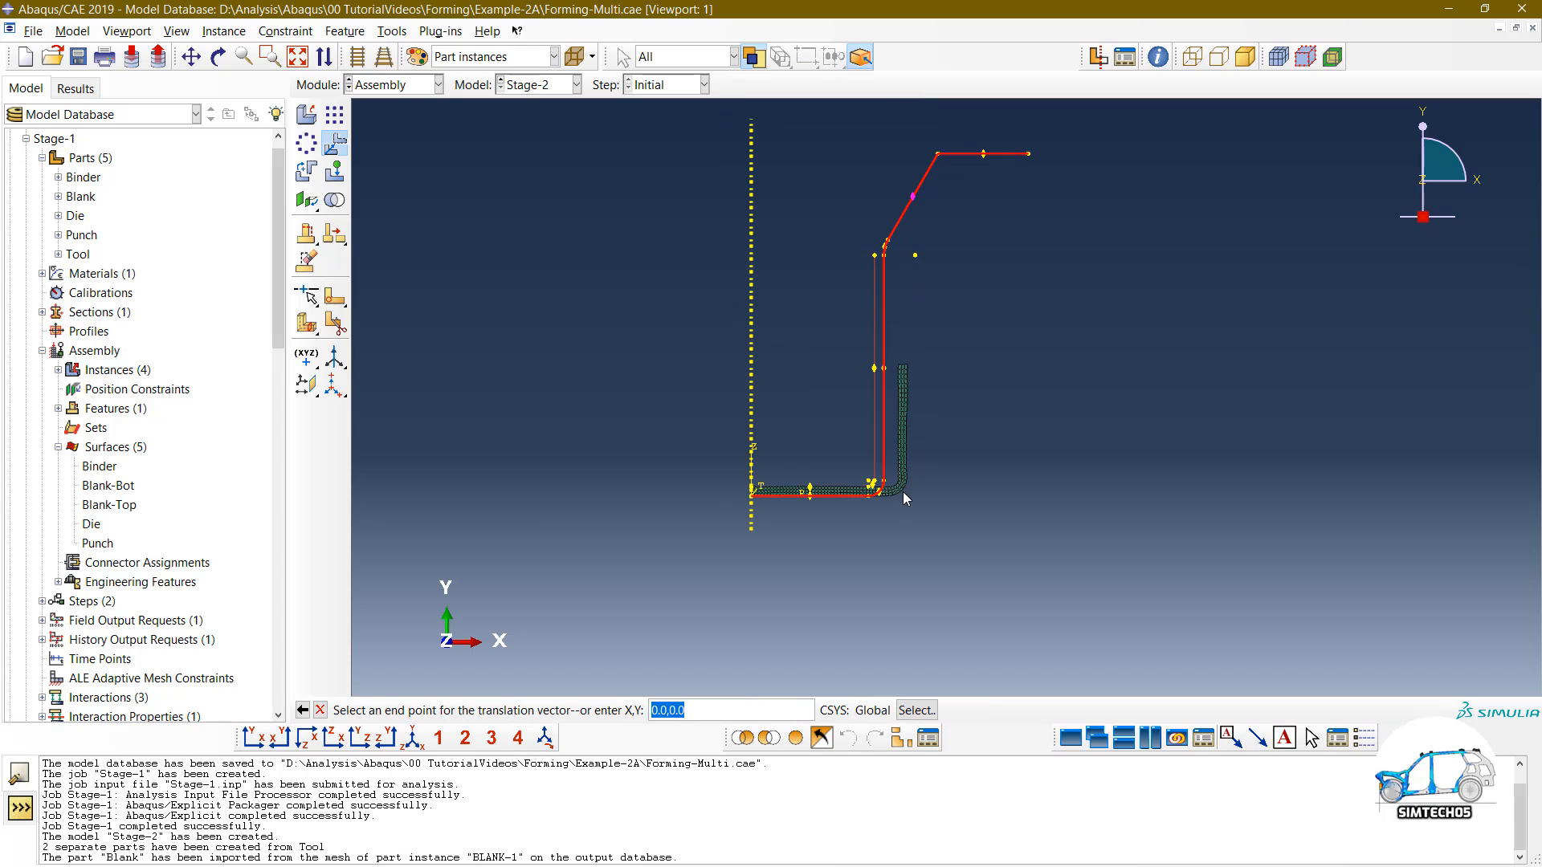
{"action": "left_click", "coordinate": [877, 497]}
{"action": "scroll", "coordinate": [893, 405], "scroll_direction": "up", "scroll_amount": 2}
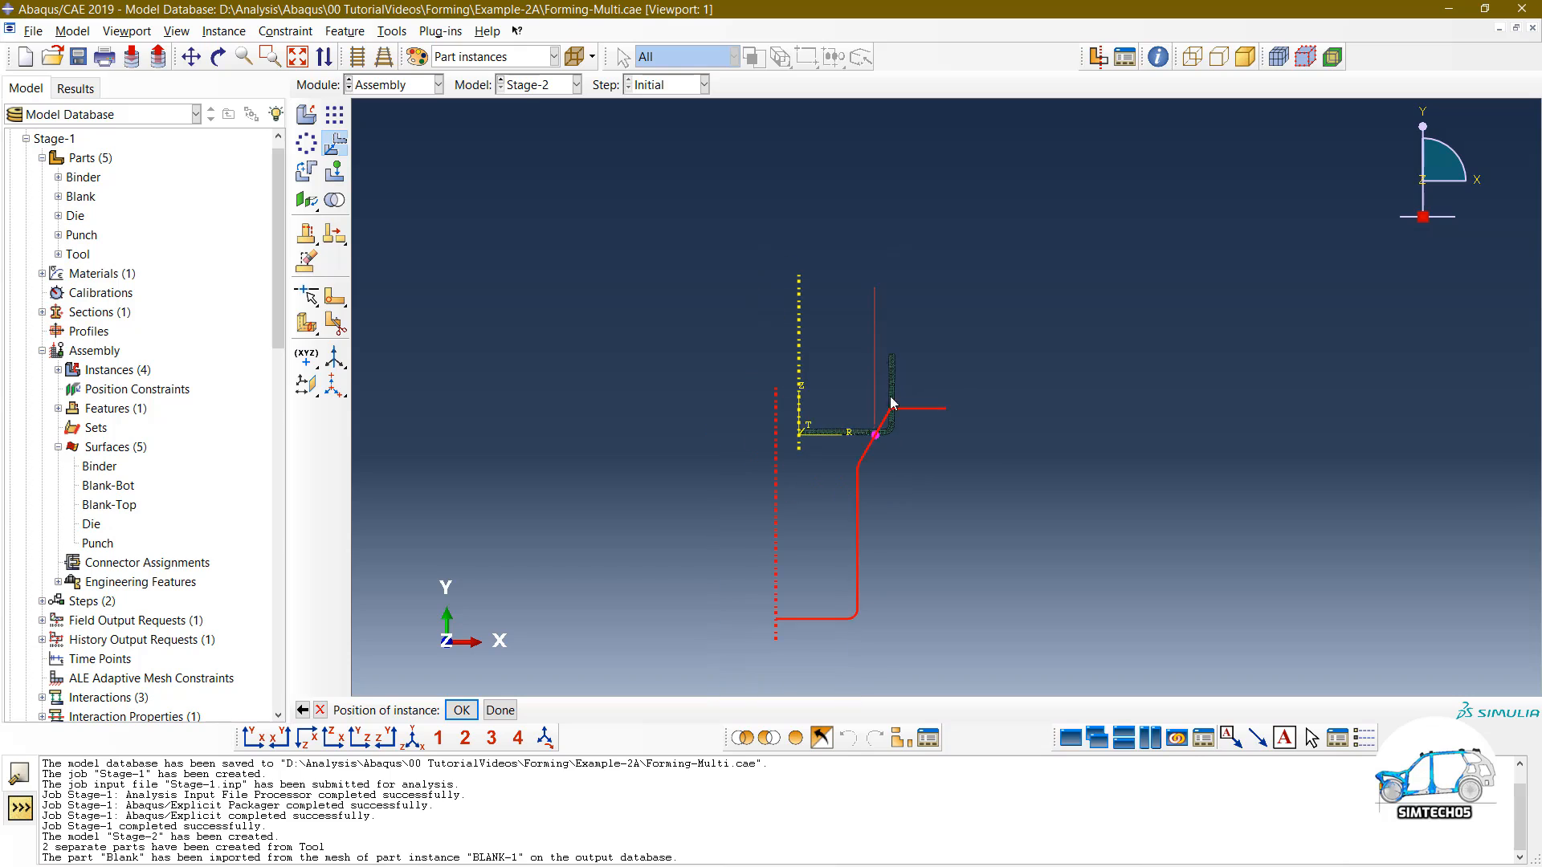
{"action": "scroll", "coordinate": [853, 534], "scroll_direction": "down", "scroll_amount": 2}
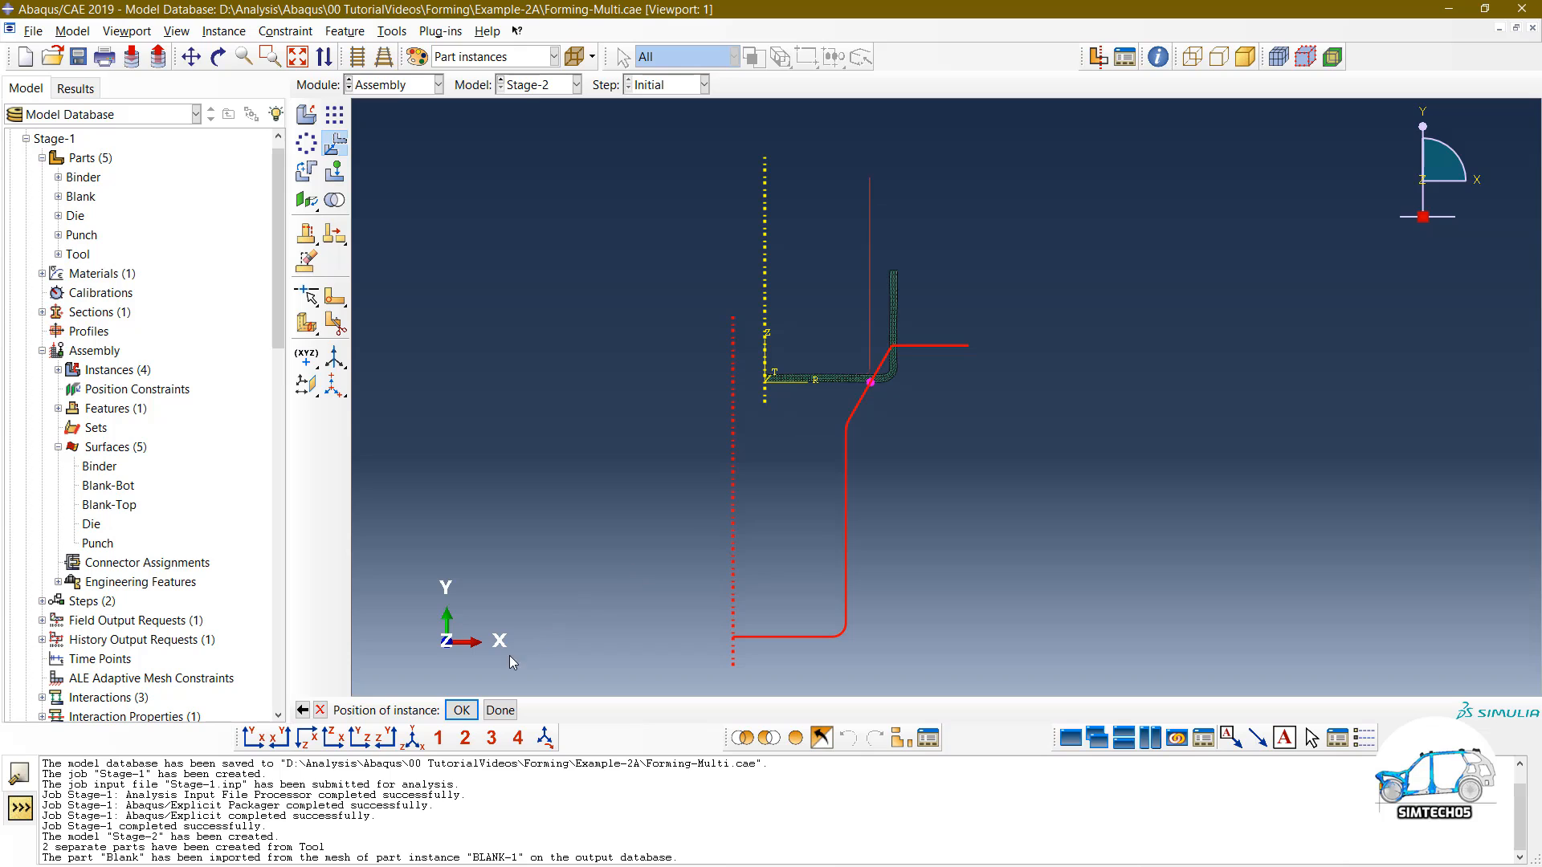
{"action": "left_click", "coordinate": [461, 710]}
Step: Translate the Punch instance upward by one element height, using the blank's top two nodes on the symmetry axis as the vector
{"action": "scroll", "coordinate": [908, 359], "scroll_direction": "up", "scroll_amount": 3}
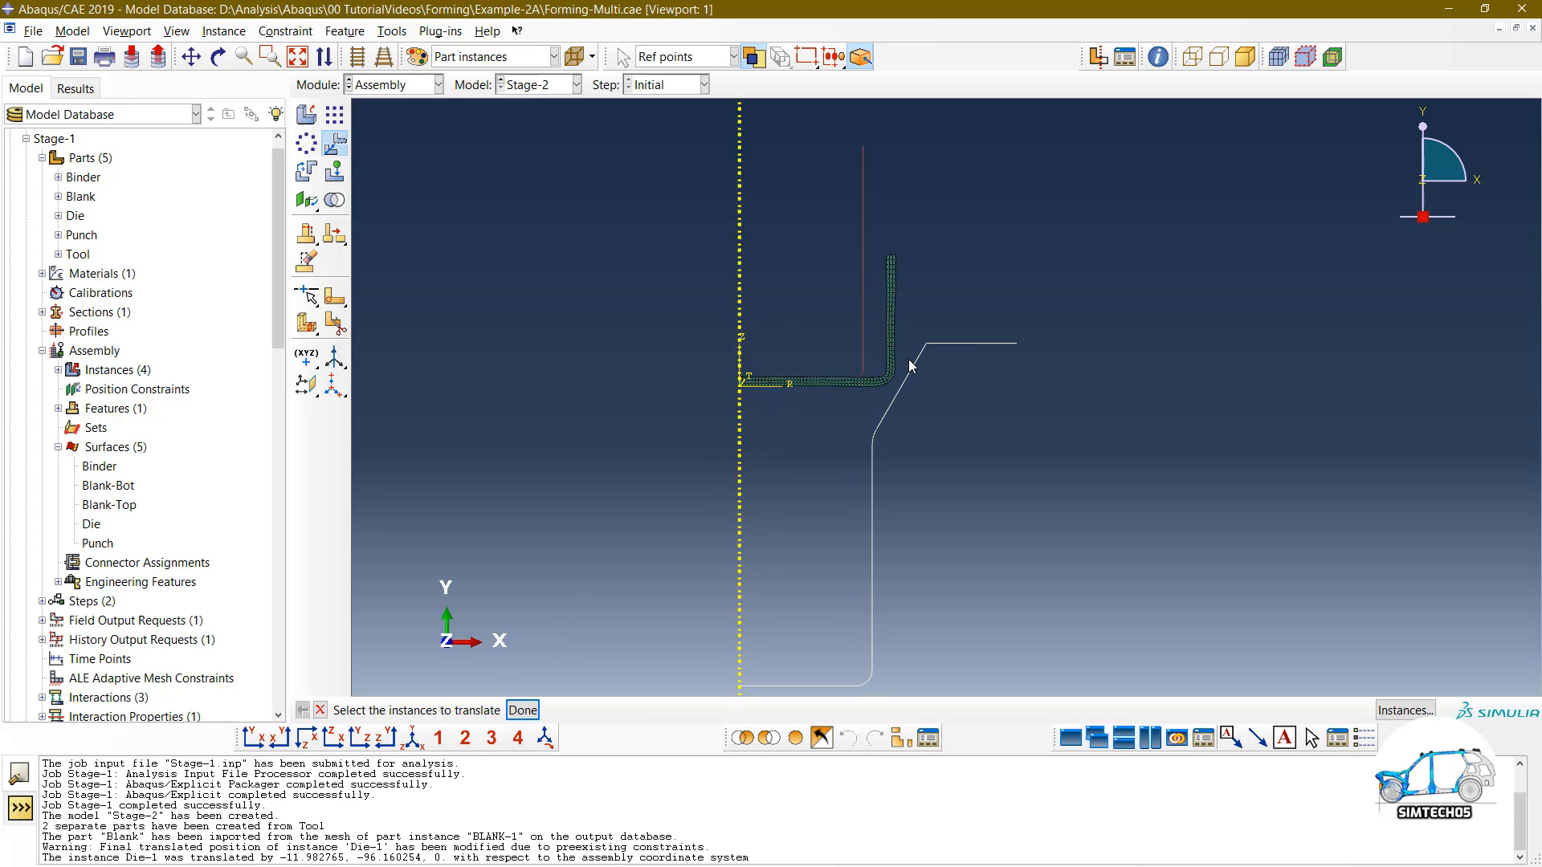
{"action": "scroll", "coordinate": [811, 297], "scroll_direction": "down", "scroll_amount": 3}
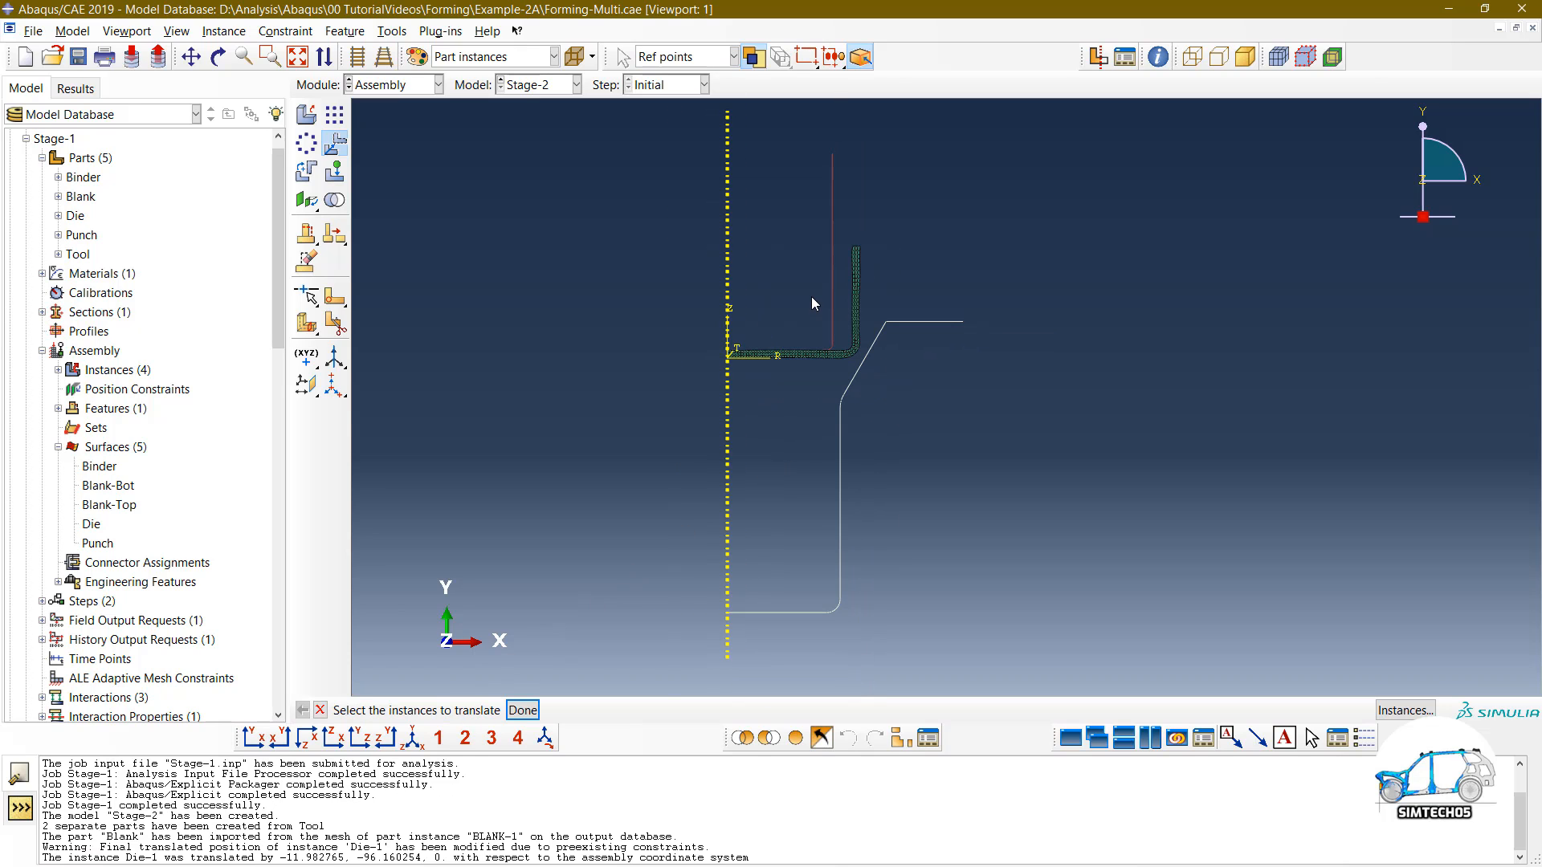
{"action": "scroll", "coordinate": [812, 298], "scroll_direction": "up", "scroll_amount": 2}
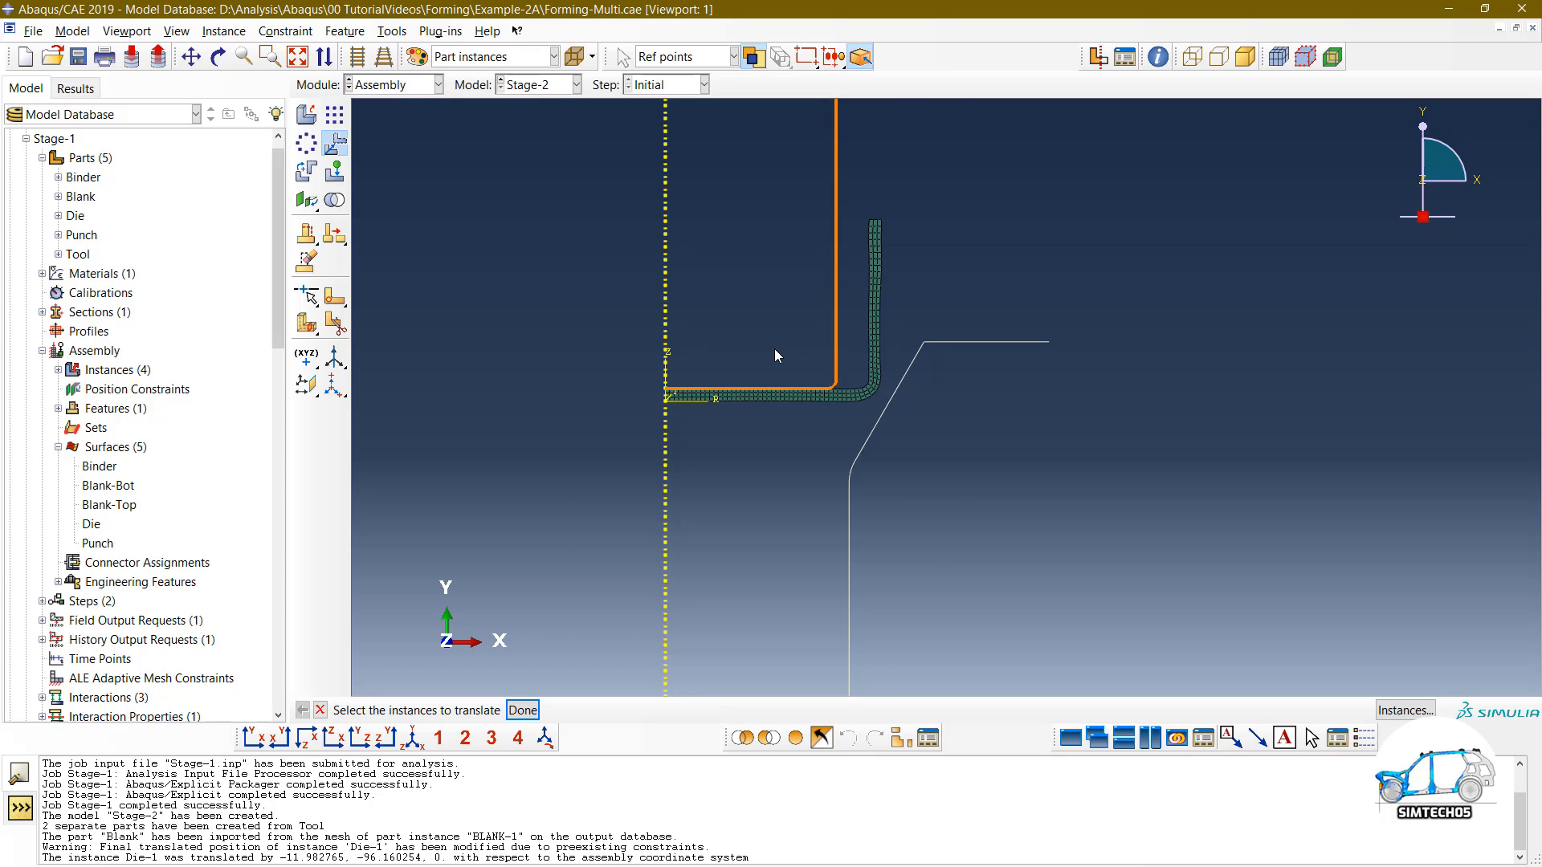
{"action": "scroll", "coordinate": [775, 355], "scroll_direction": "up", "scroll_amount": 3}
{"action": "scroll", "coordinate": [856, 409], "scroll_direction": "up", "scroll_amount": 1}
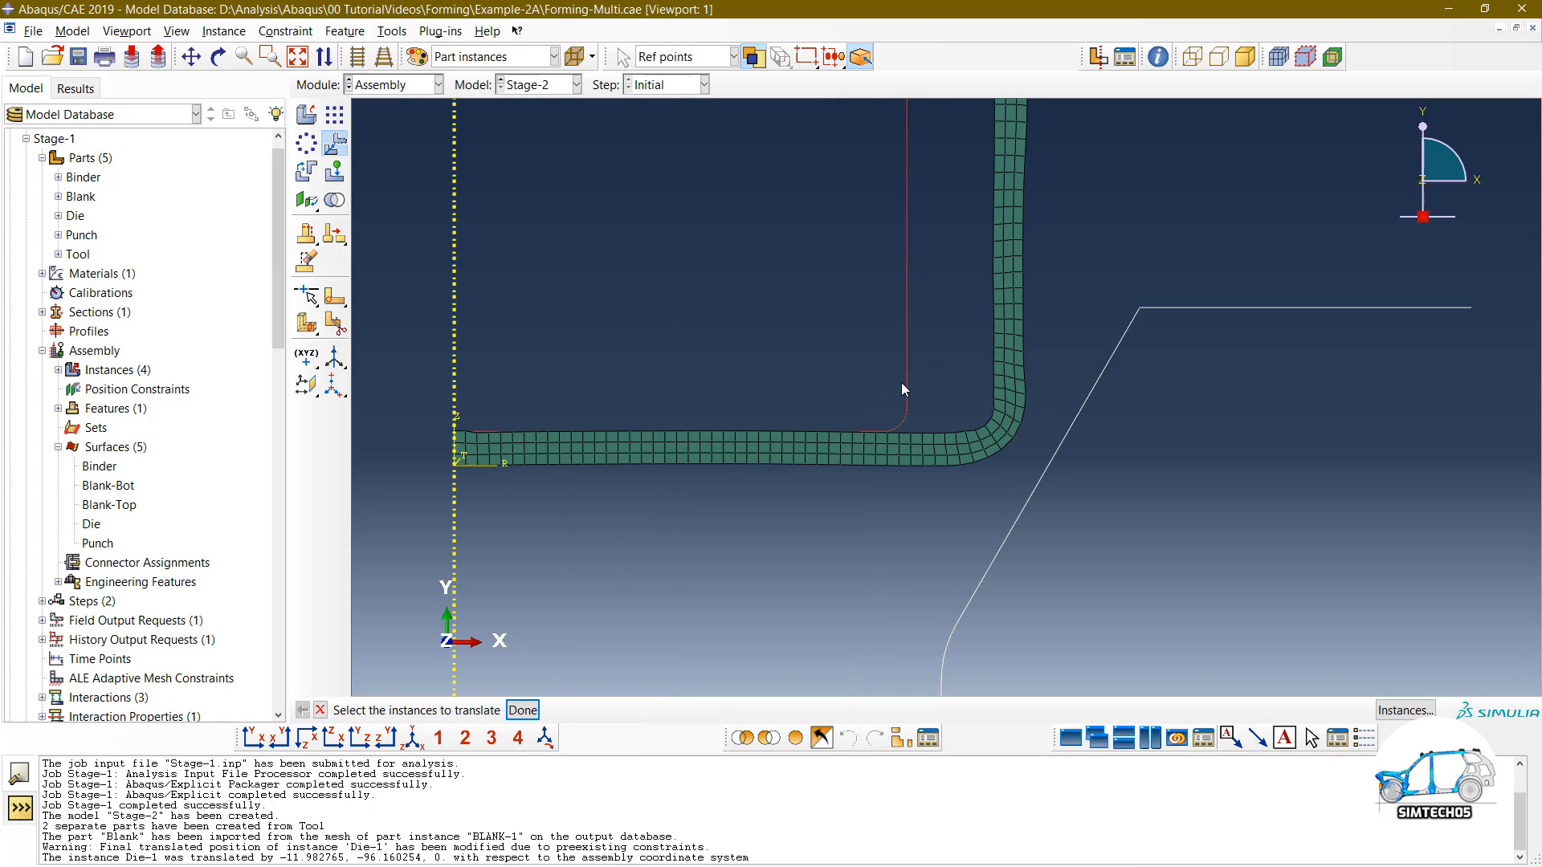
{"action": "scroll", "coordinate": [859, 297], "scroll_direction": "down", "scroll_amount": 2}
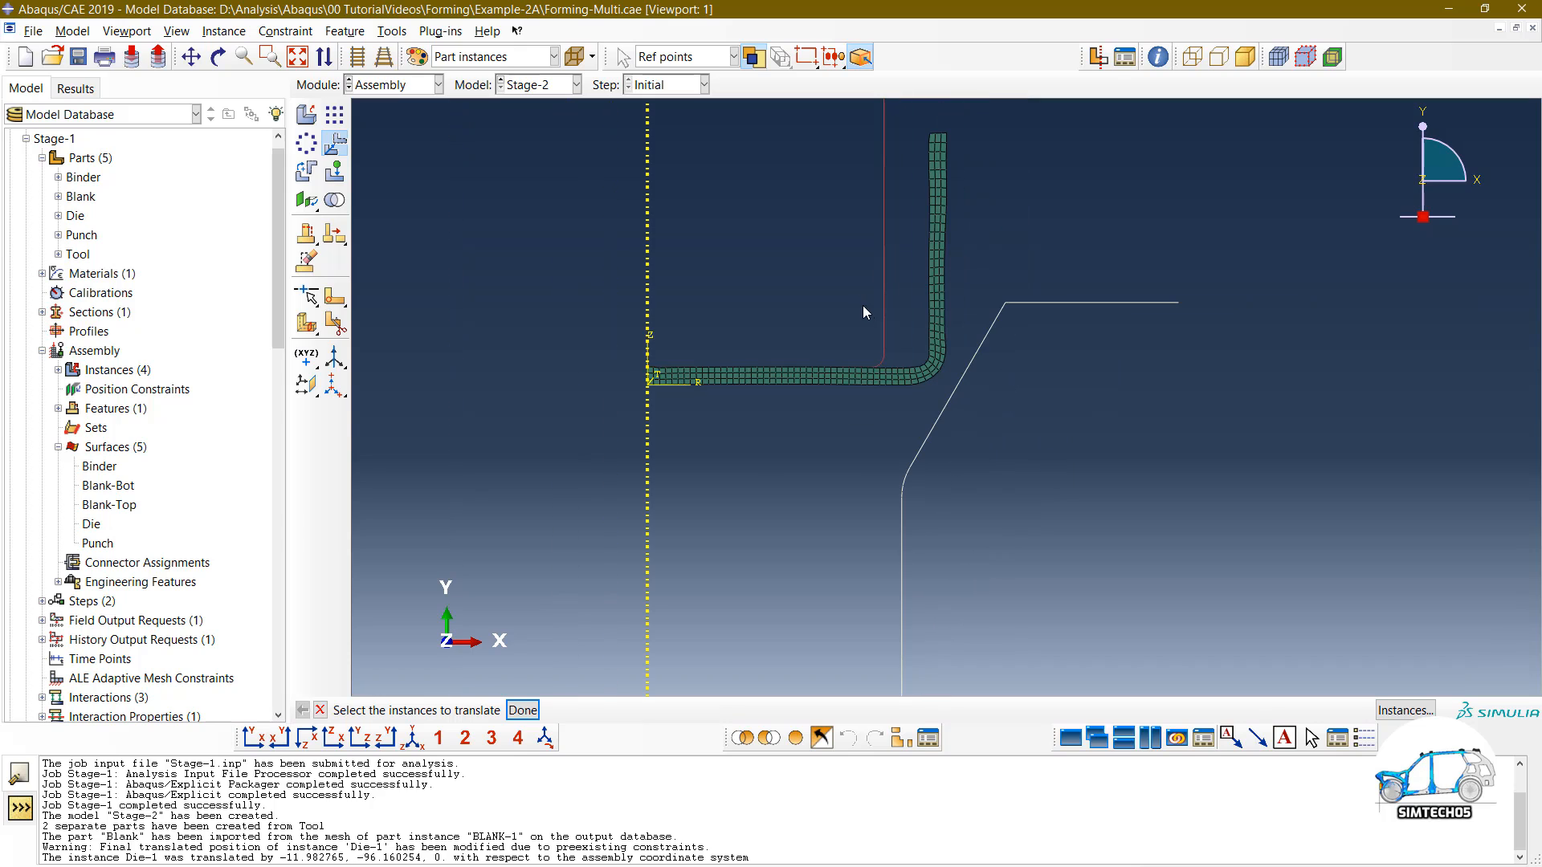
{"action": "left_click", "coordinate": [885, 313]}
{"action": "middle_click", "coordinate": [826, 301]}
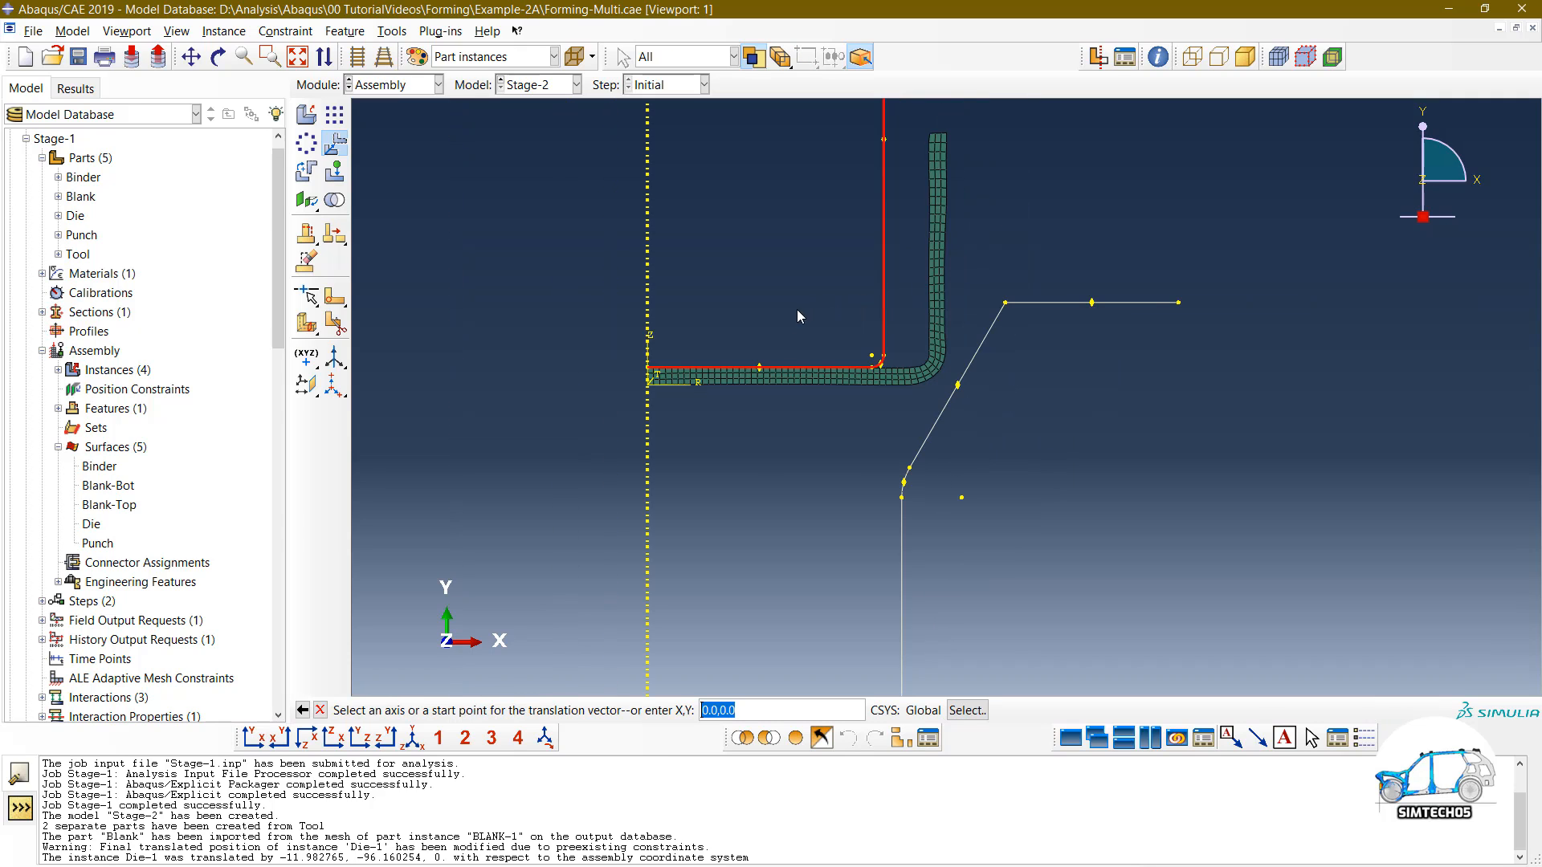
{"action": "scroll", "coordinate": [671, 351], "scroll_direction": "up", "scroll_amount": 4}
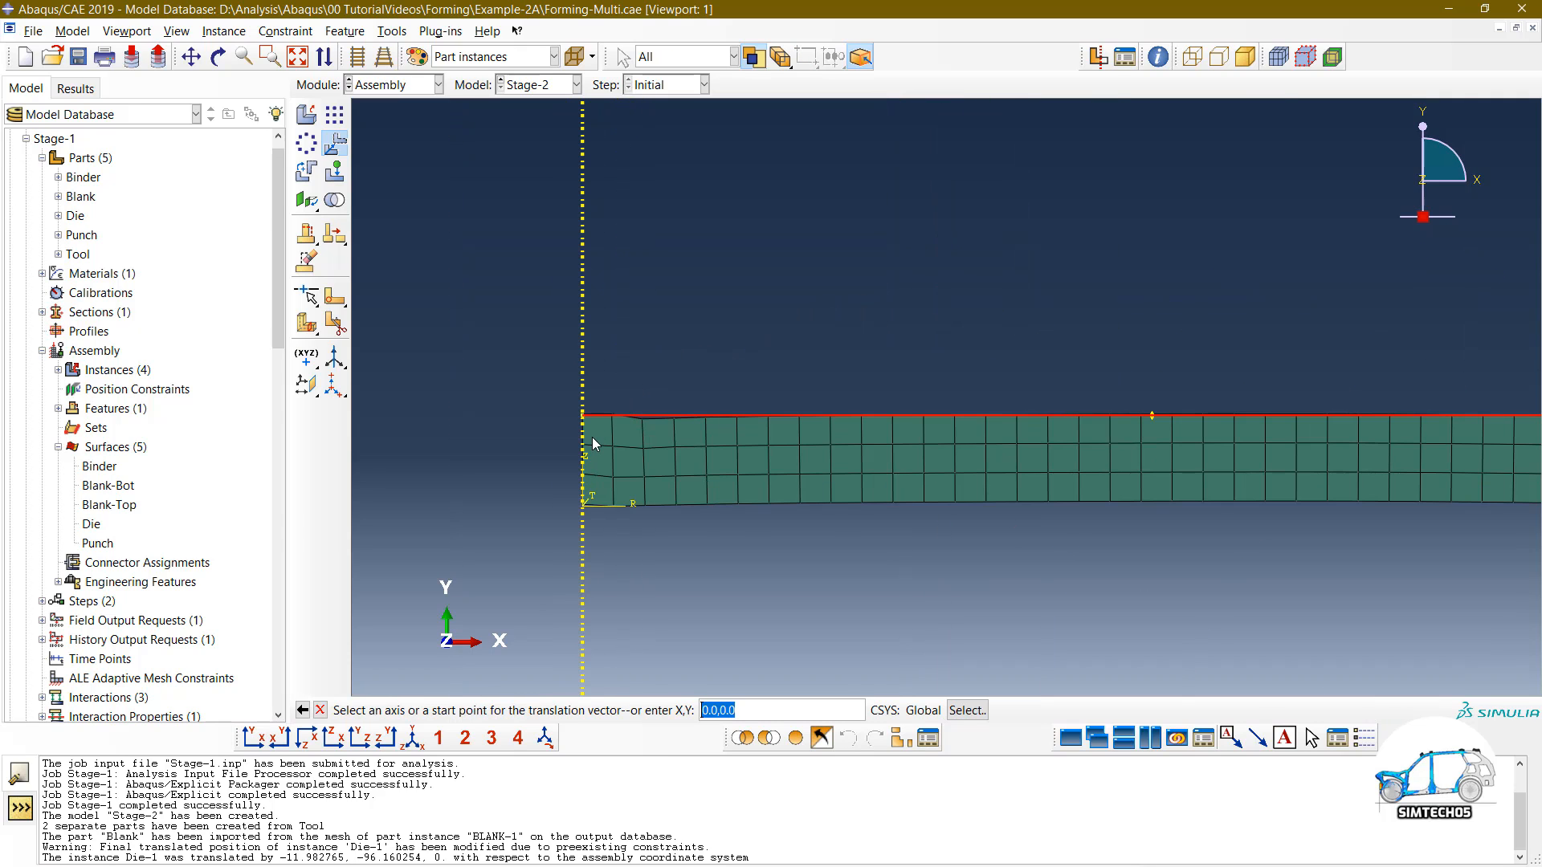
{"action": "left_click", "coordinate": [584, 446]}
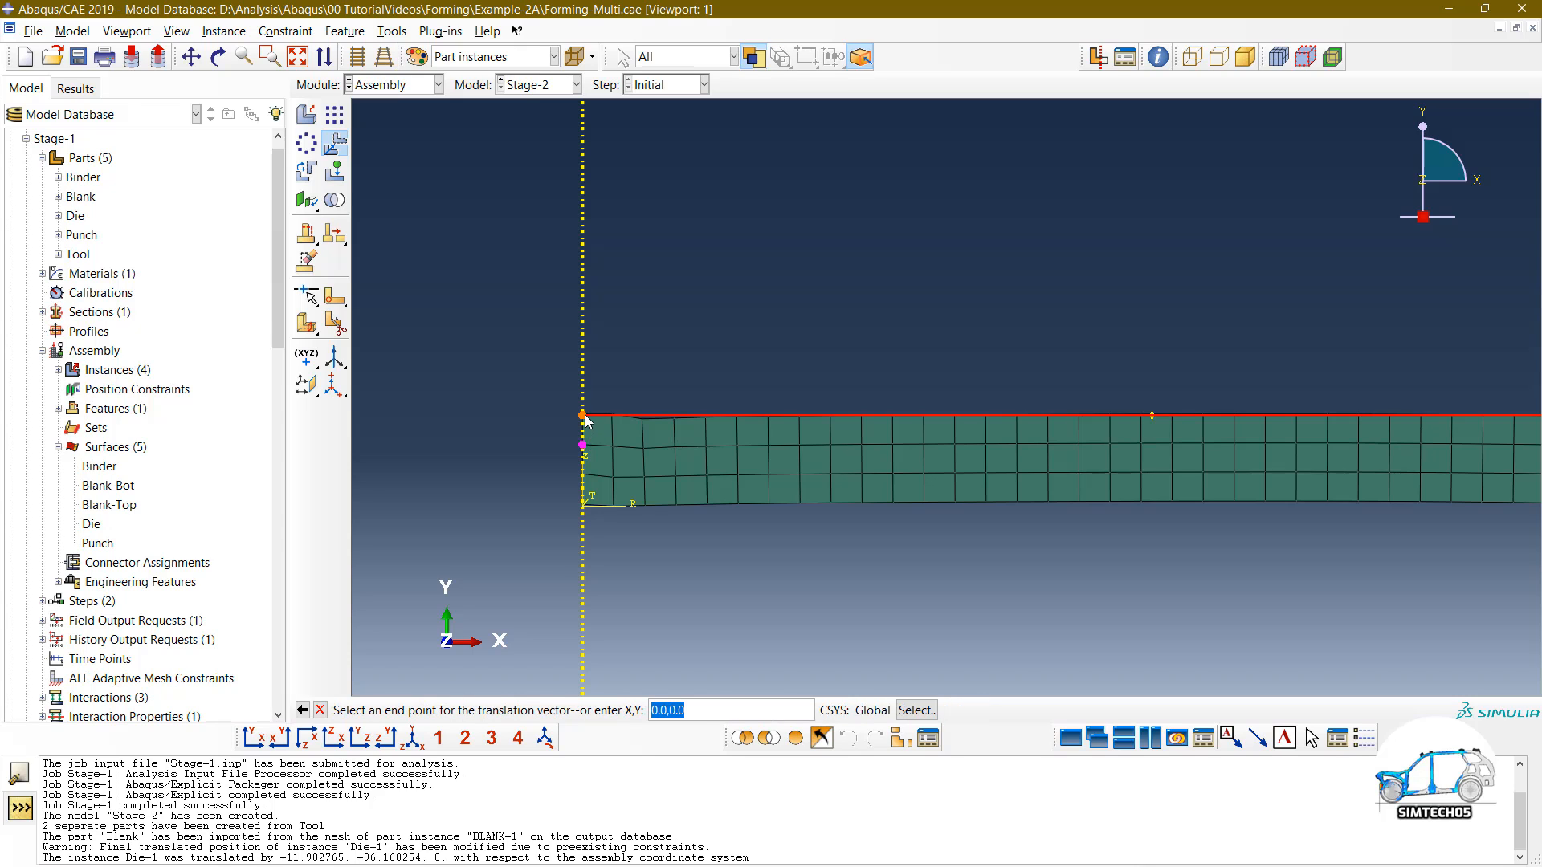
{"action": "left_click", "coordinate": [583, 415]}
{"action": "scroll", "coordinate": [678, 303], "scroll_direction": "down", "scroll_amount": 2}
{"action": "scroll", "coordinate": [681, 303], "scroll_direction": "down", "scroll_amount": 2}
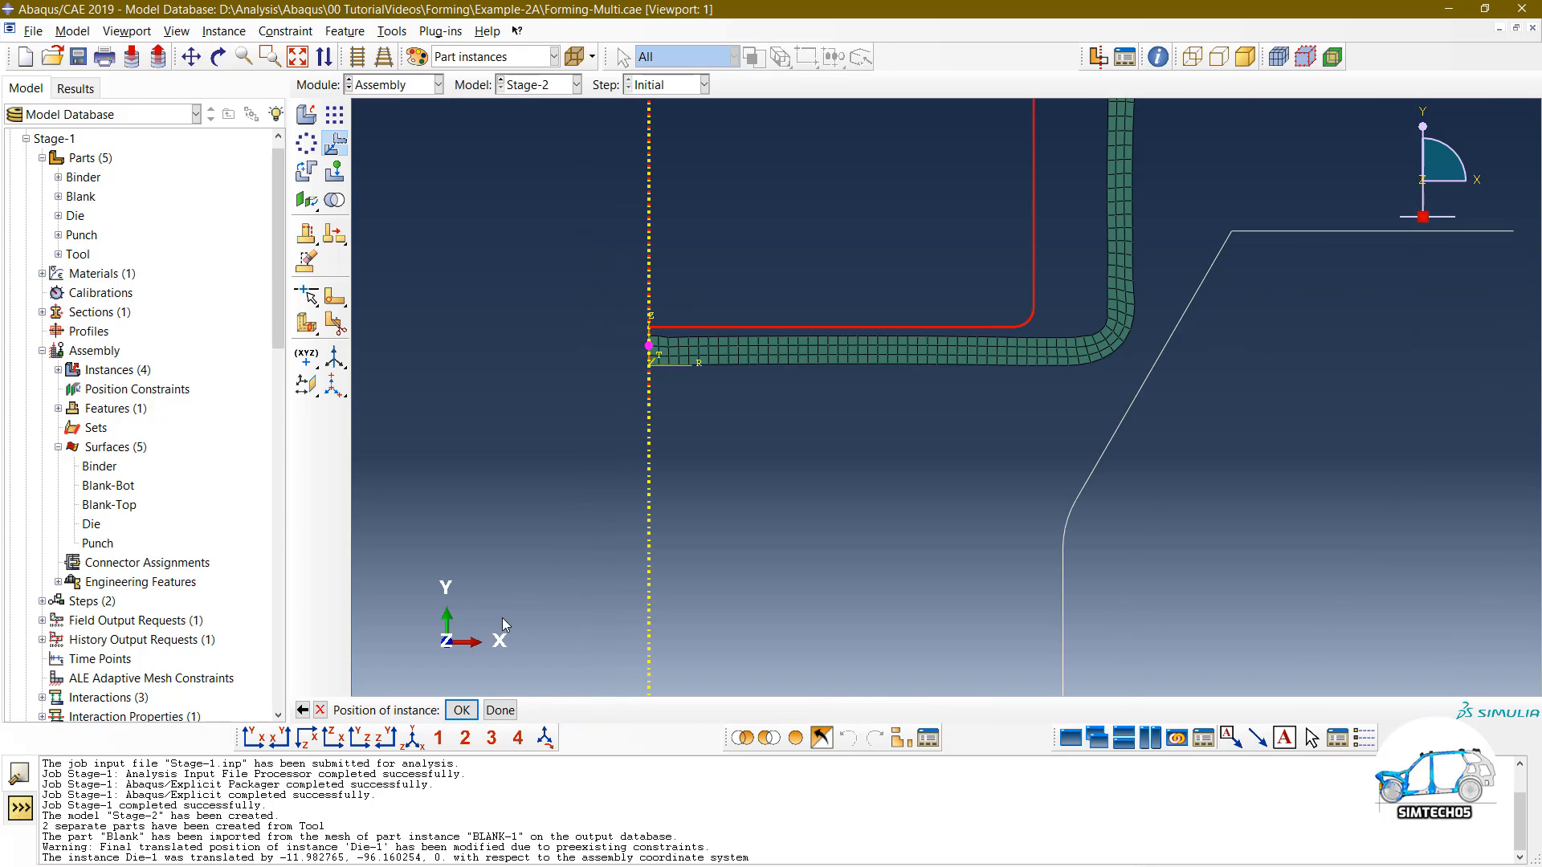
{"action": "left_click", "coordinate": [461, 710]}
Step: Select the Die instance for another translation and set the vector's start point at the blank's bottom node on the symmetry axis
{"action": "scroll", "coordinate": [586, 401], "scroll_direction": "down", "scroll_amount": 3}
{"action": "left_click_drag", "start_coordinate": [812, 386], "coordinate": [823, 329]}
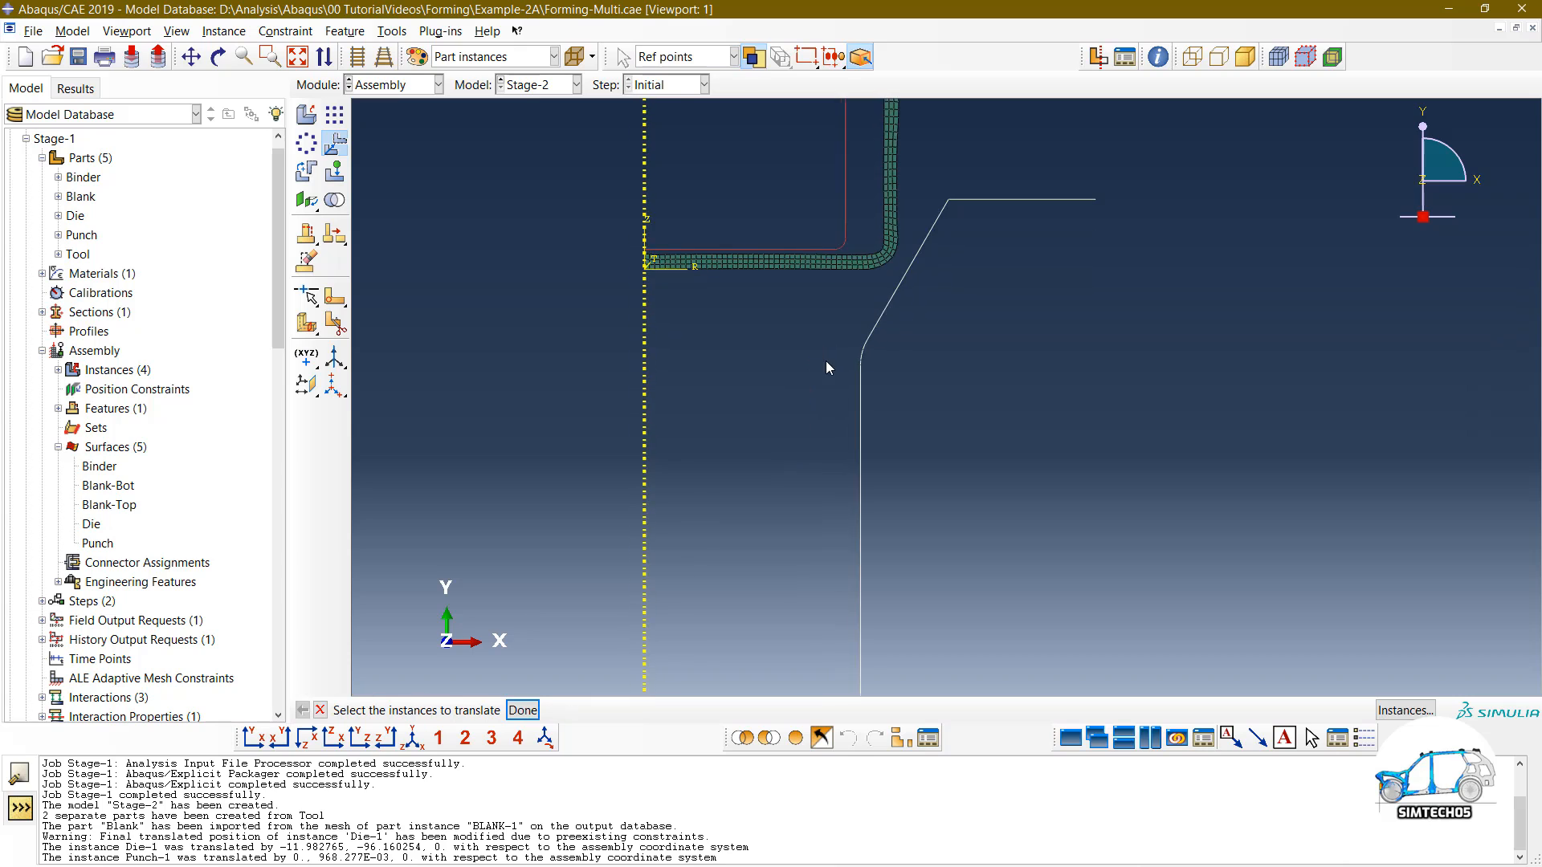
{"action": "scroll", "coordinate": [840, 389], "scroll_direction": "down", "scroll_amount": 2}
{"action": "left_click", "coordinate": [851, 402]}
{"action": "middle_click", "coordinate": [768, 335]}
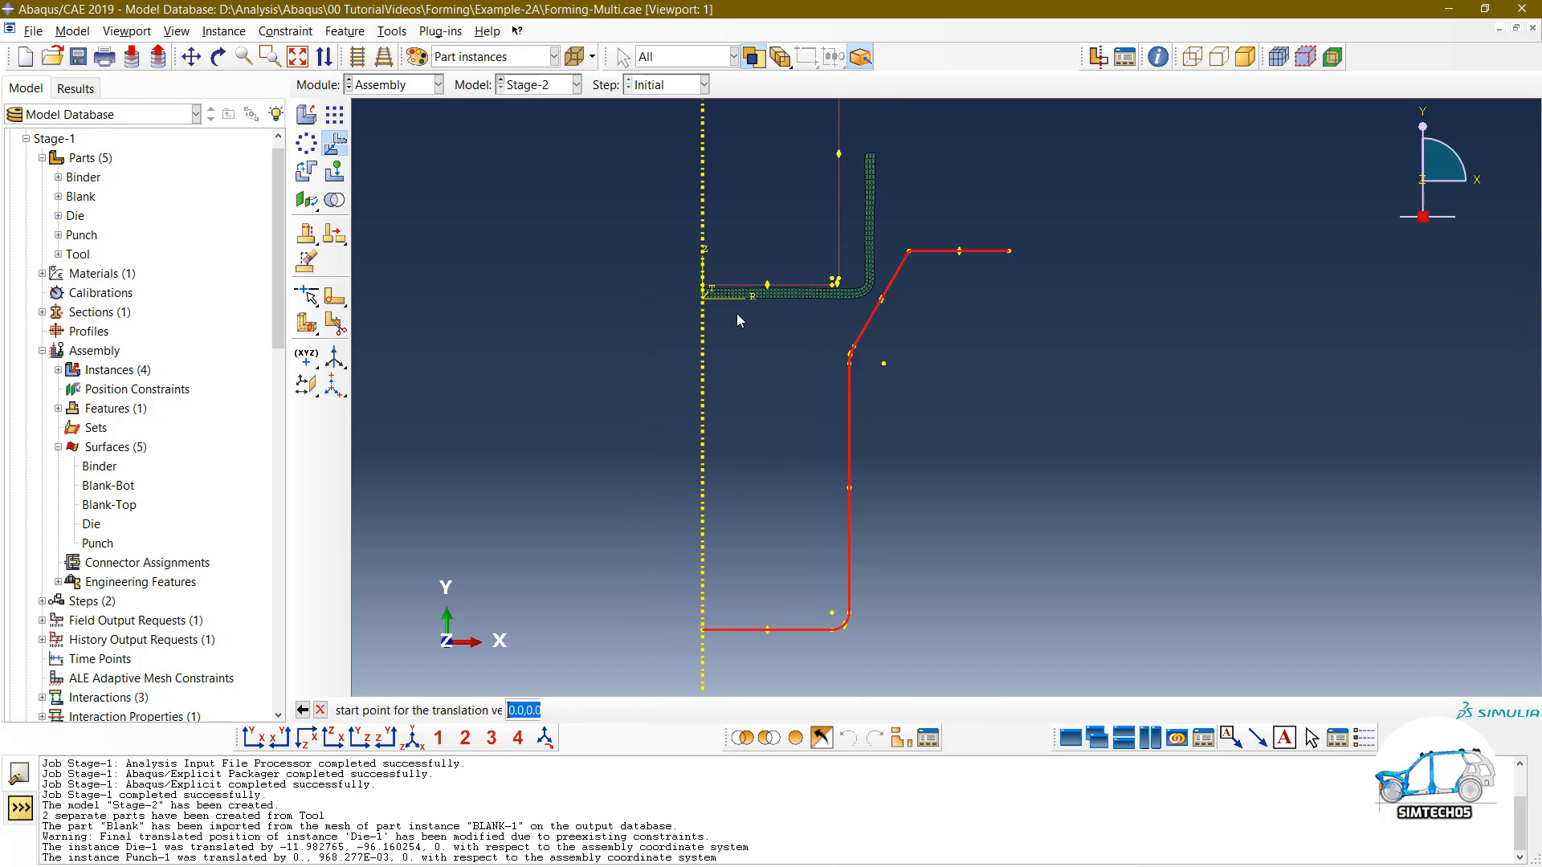
{"action": "scroll", "coordinate": [712, 253], "scroll_direction": "up", "scroll_amount": 6}
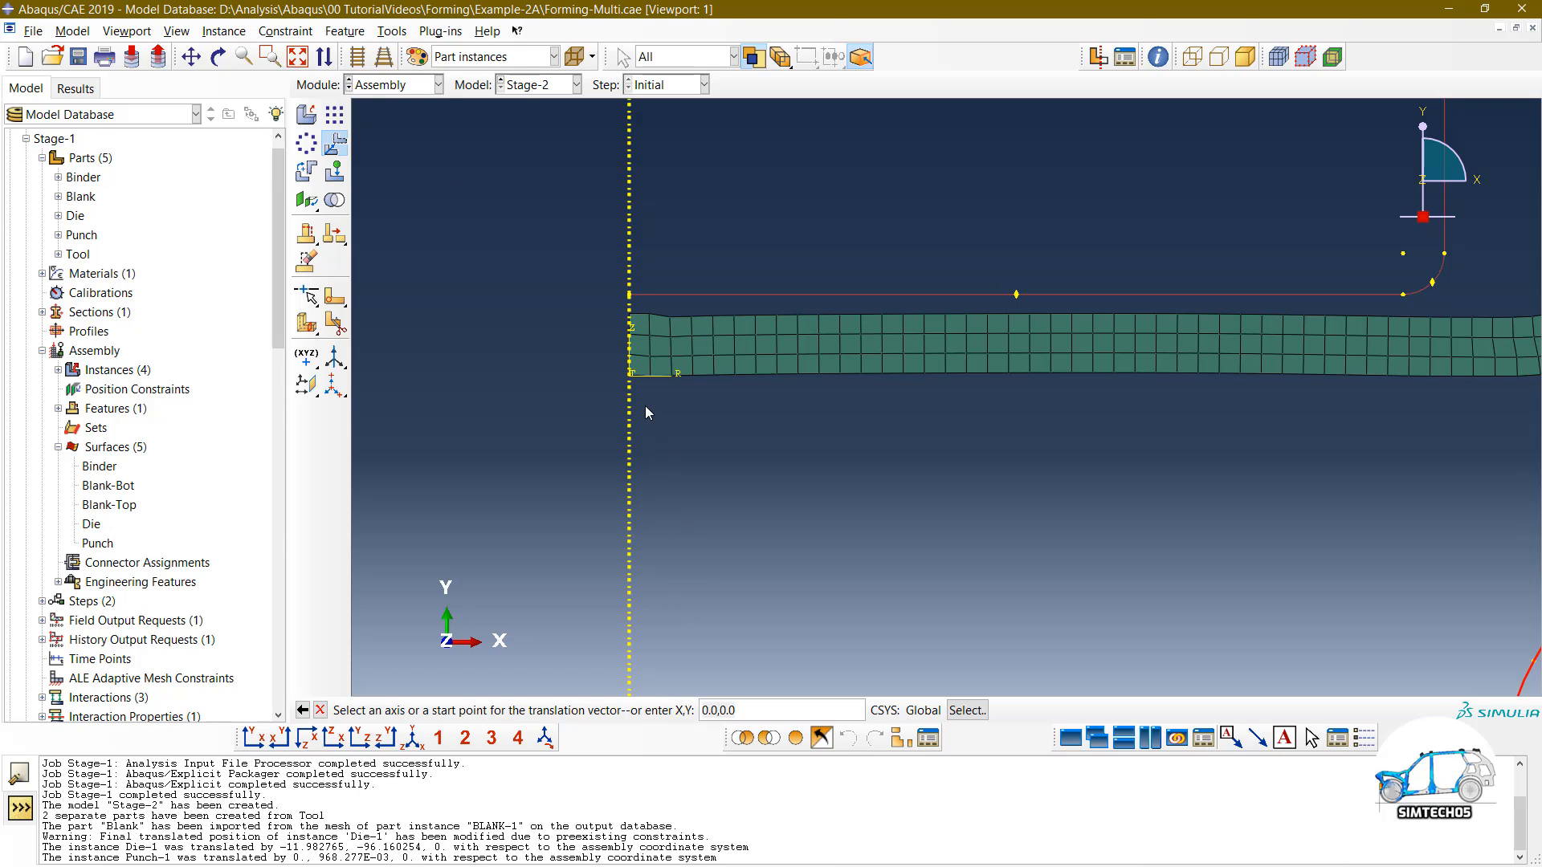
{"action": "left_click", "coordinate": [630, 375]}
{"action": "left_click", "coordinate": [629, 354]}
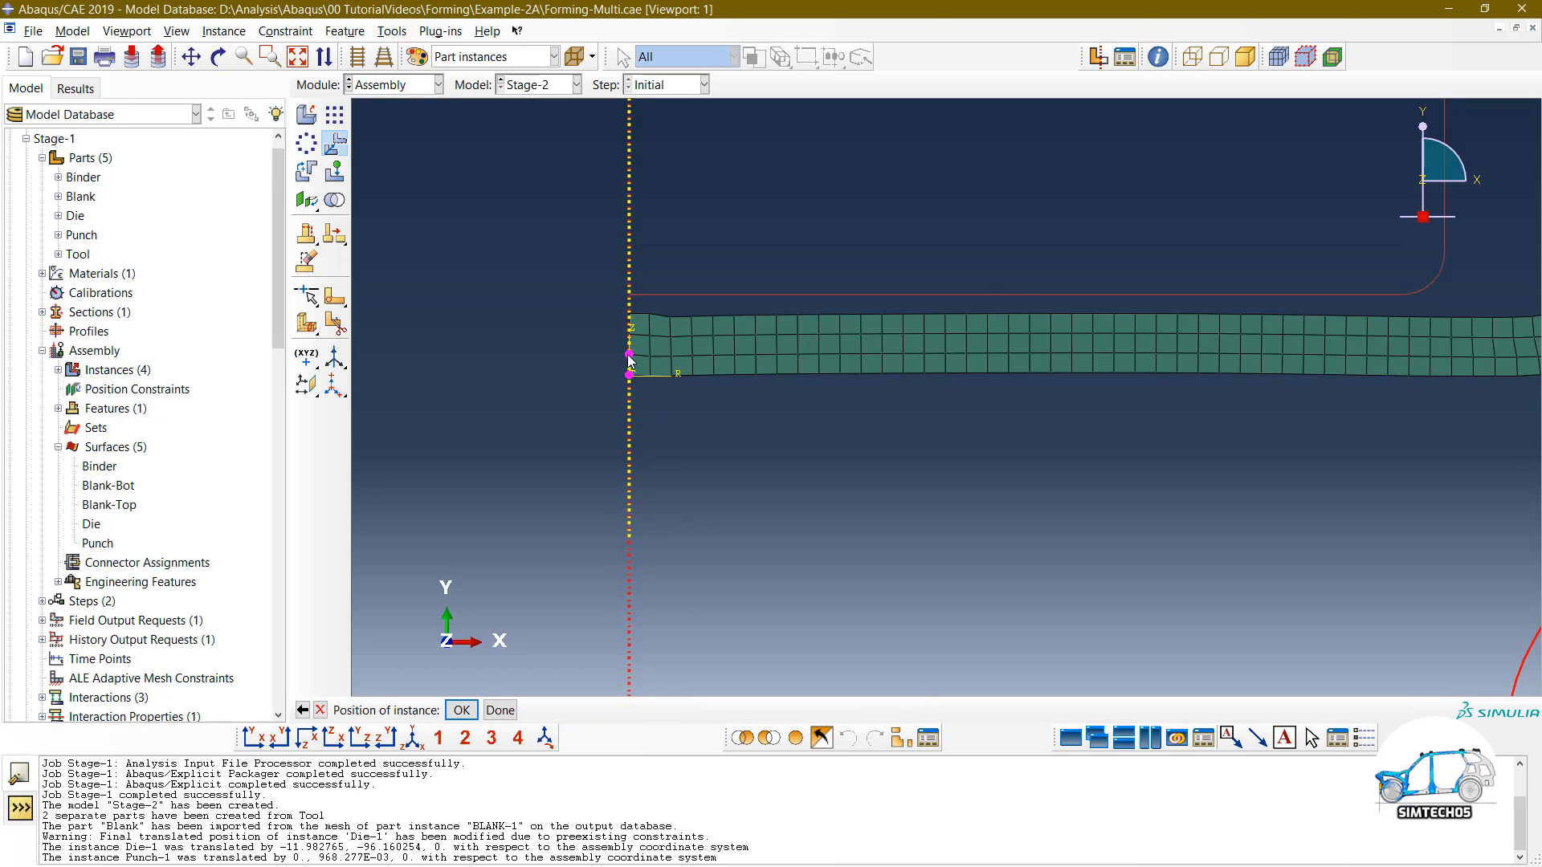
{"action": "scroll", "coordinate": [629, 355], "scroll_direction": "down", "scroll_amount": 3}
{"action": "scroll", "coordinate": [639, 372], "scroll_direction": "up", "scroll_amount": 2}
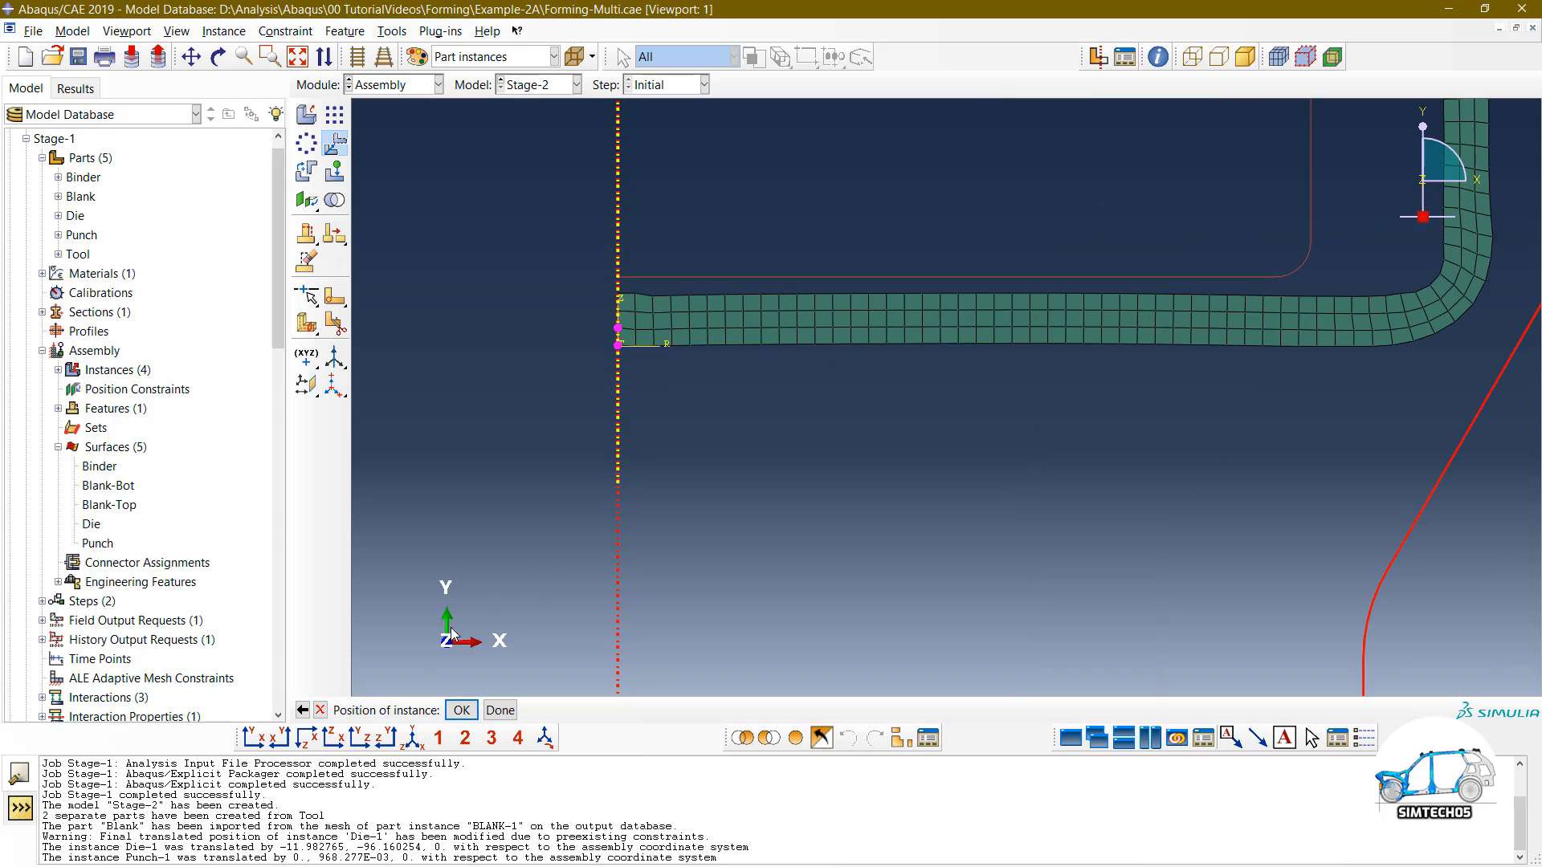
{"action": "left_click", "coordinate": [303, 710]}
{"action": "scroll", "coordinate": [587, 395], "scroll_direction": "up", "scroll_amount": 3}
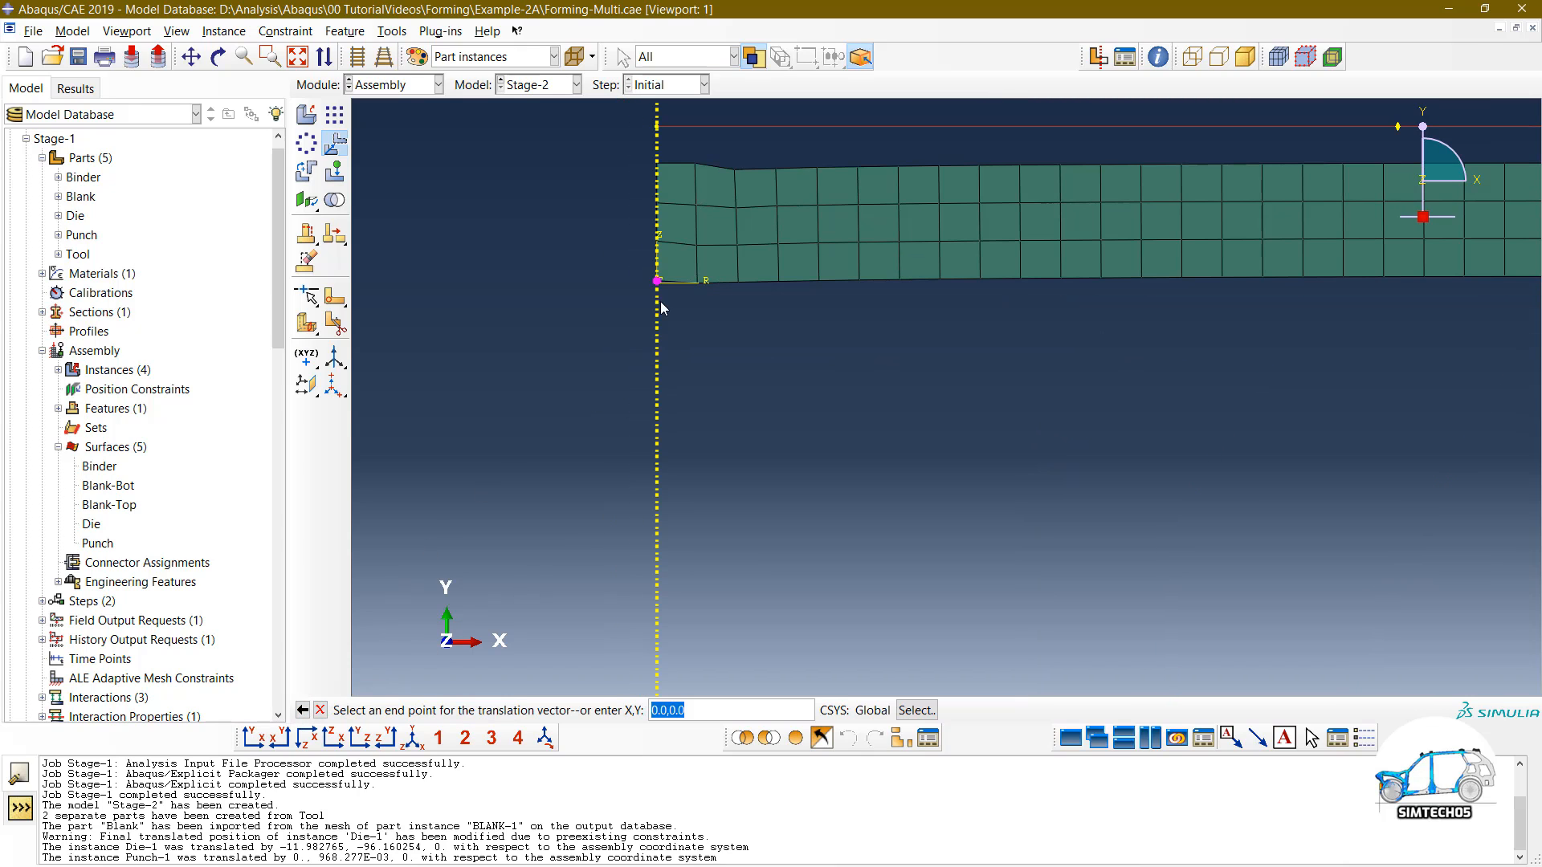
{"action": "left_click", "coordinate": [654, 207]}
{"action": "scroll", "coordinate": [655, 208], "scroll_direction": "down", "scroll_amount": 4}
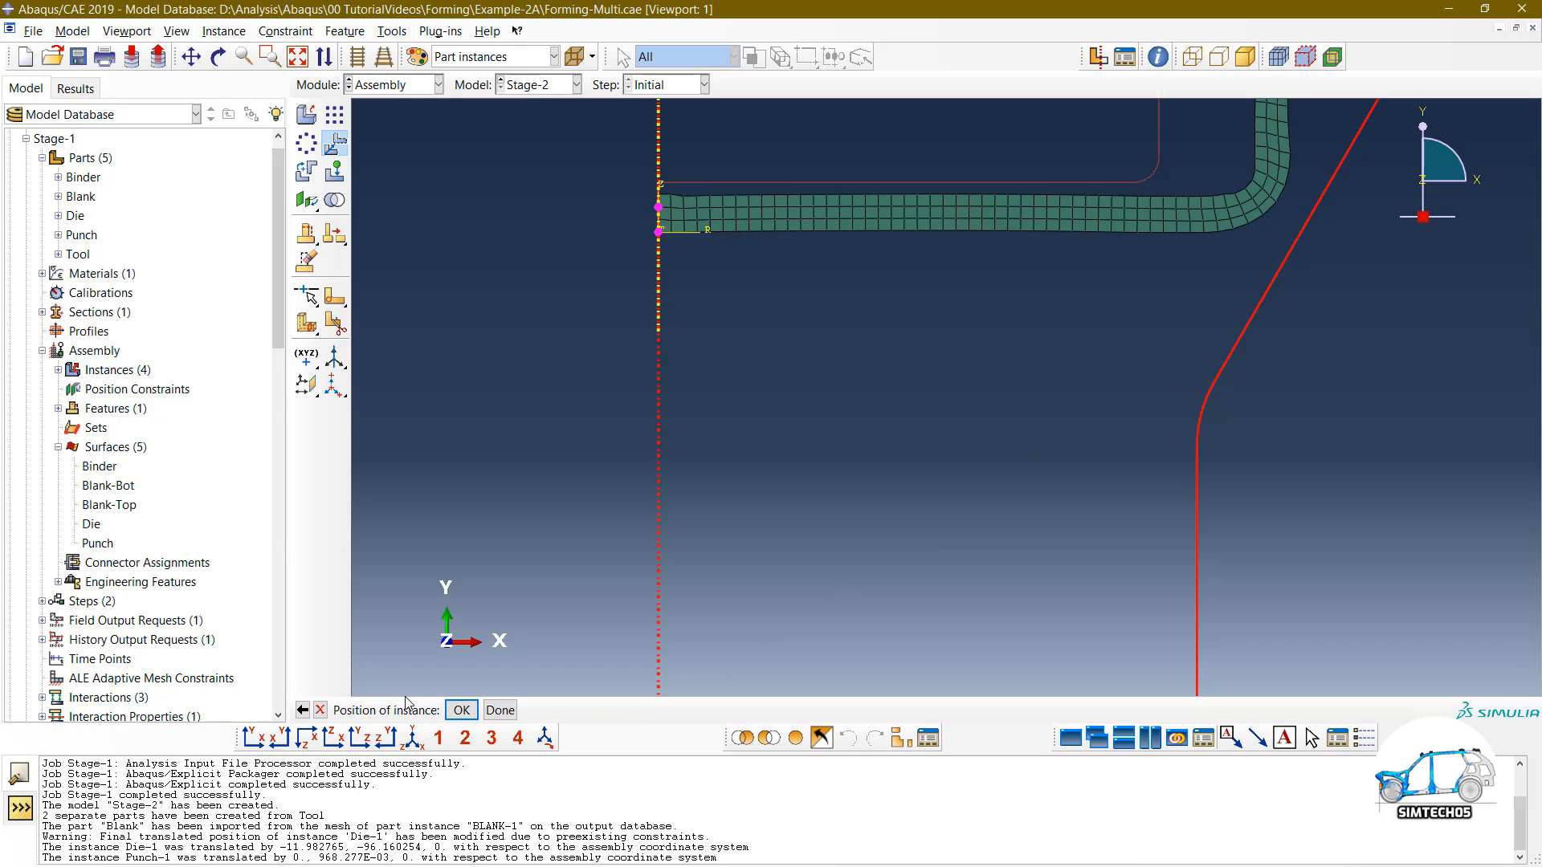
{"action": "left_click", "coordinate": [303, 710]}
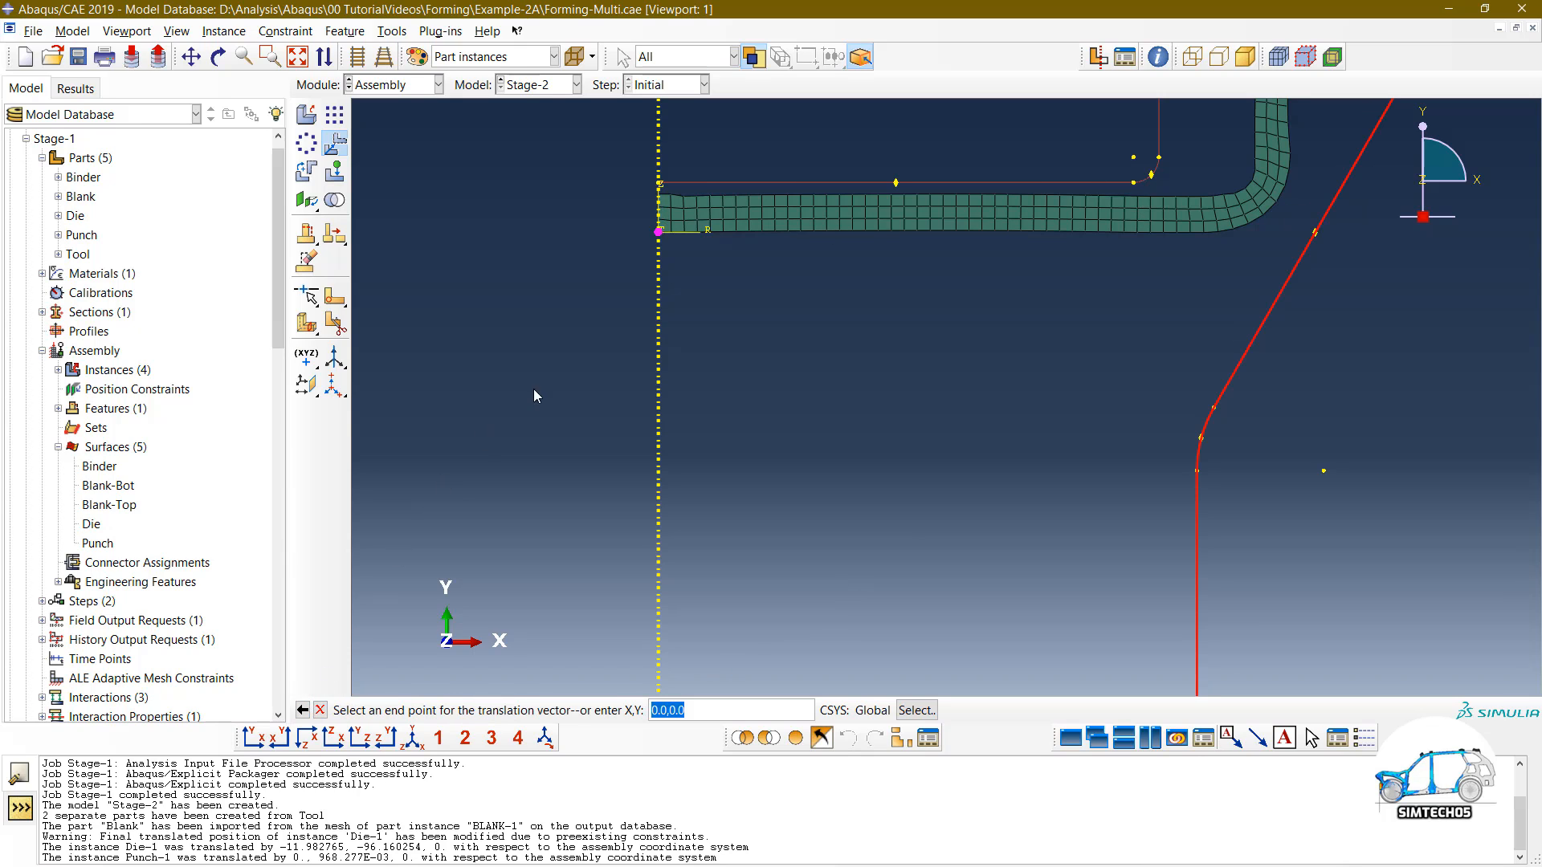
Step: Finish raising the Die instance by setting the vector's end point at the punch's bottom vertex on the symmetry axis
{"action": "left_click", "coordinate": [658, 184]}
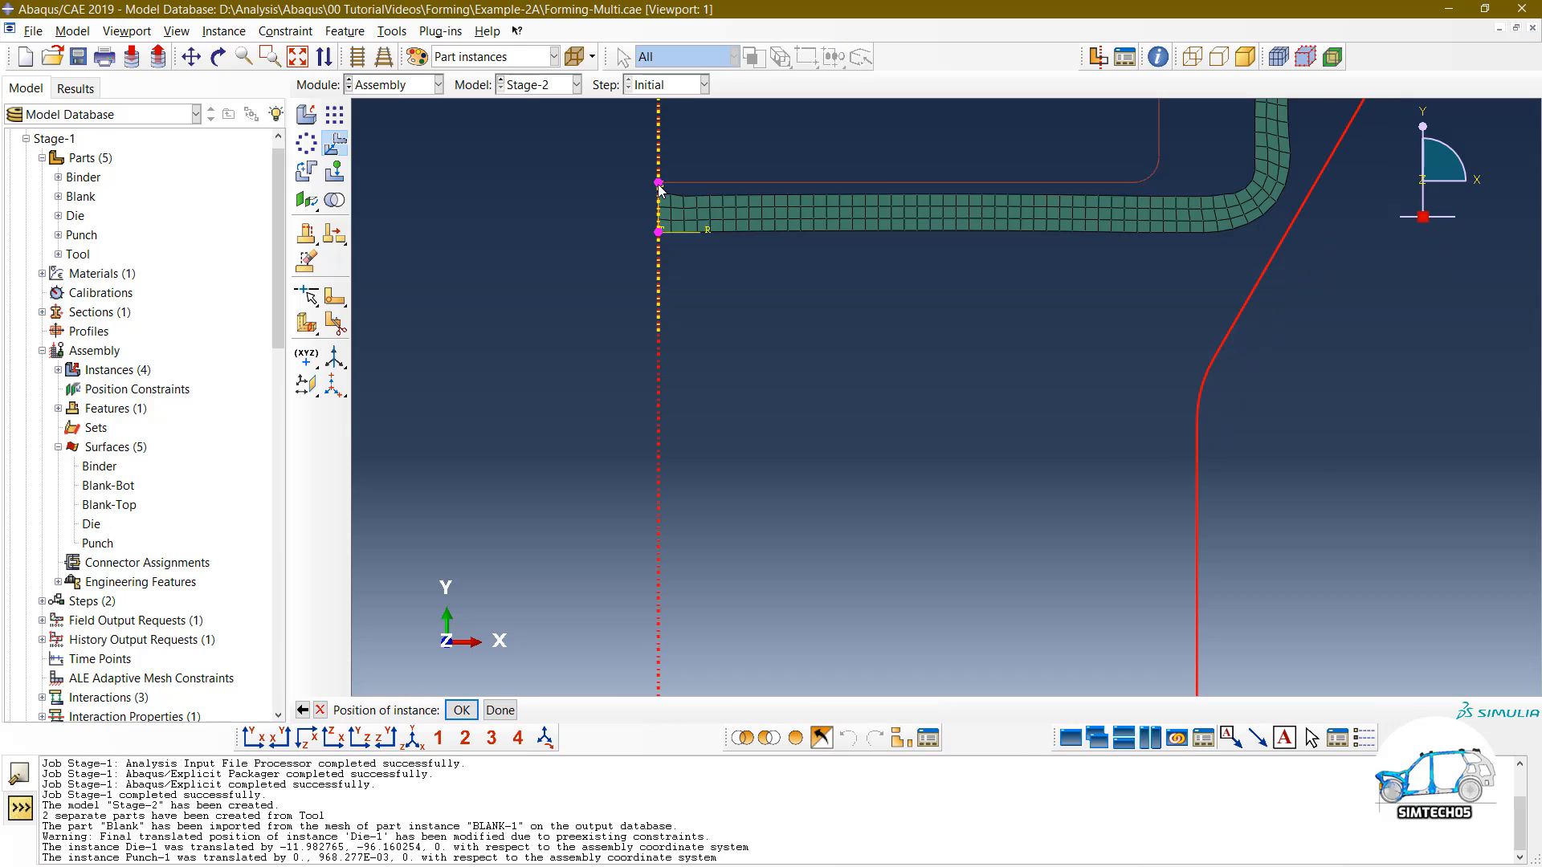
{"action": "scroll", "coordinate": [803, 215], "scroll_direction": "down", "scroll_amount": 5}
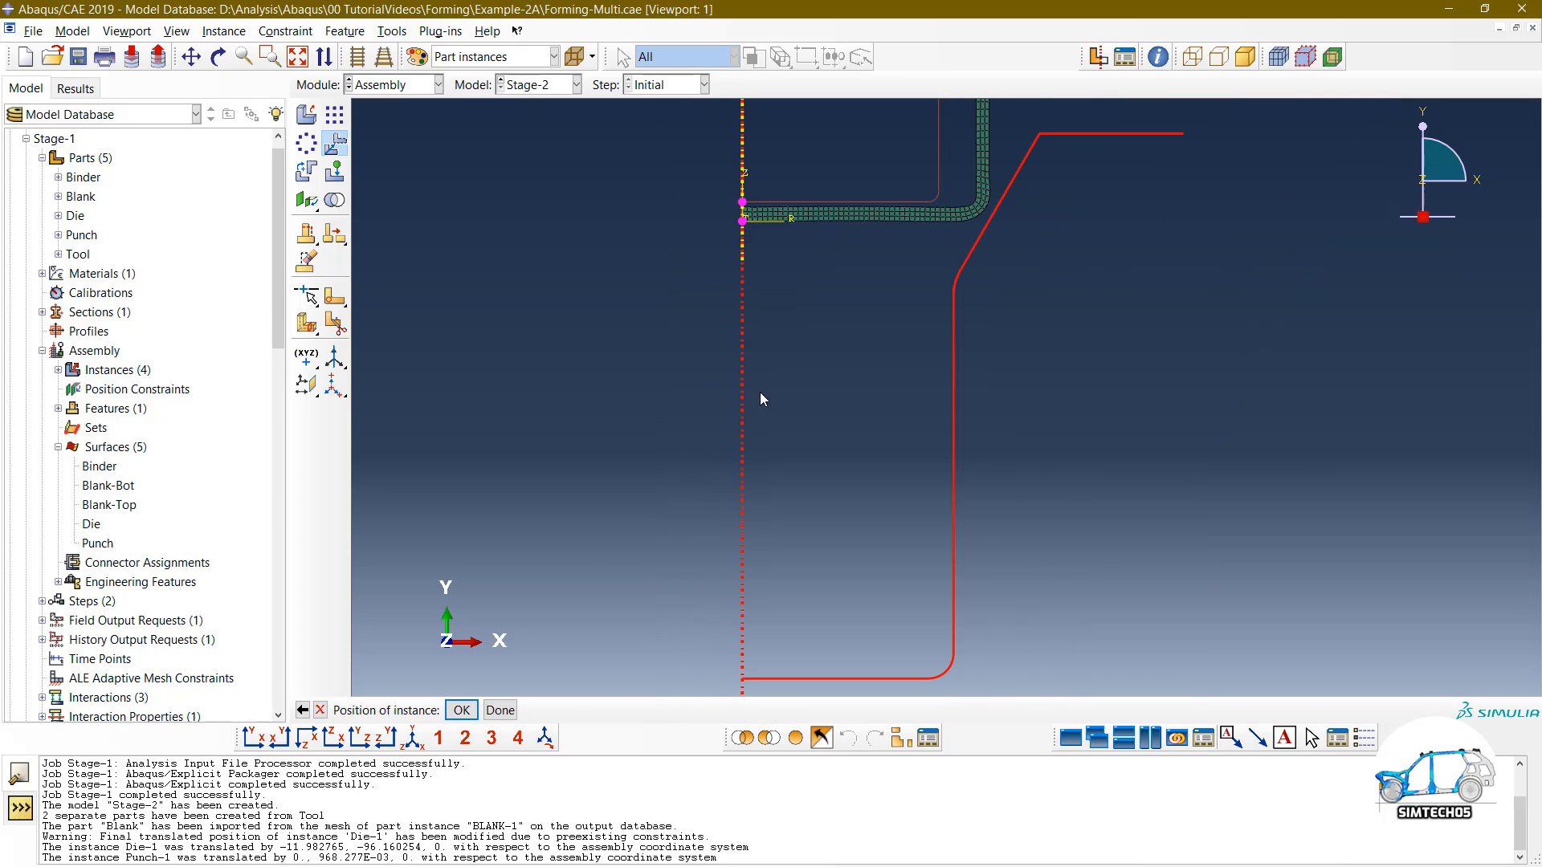
{"action": "left_click", "coordinate": [462, 710]}
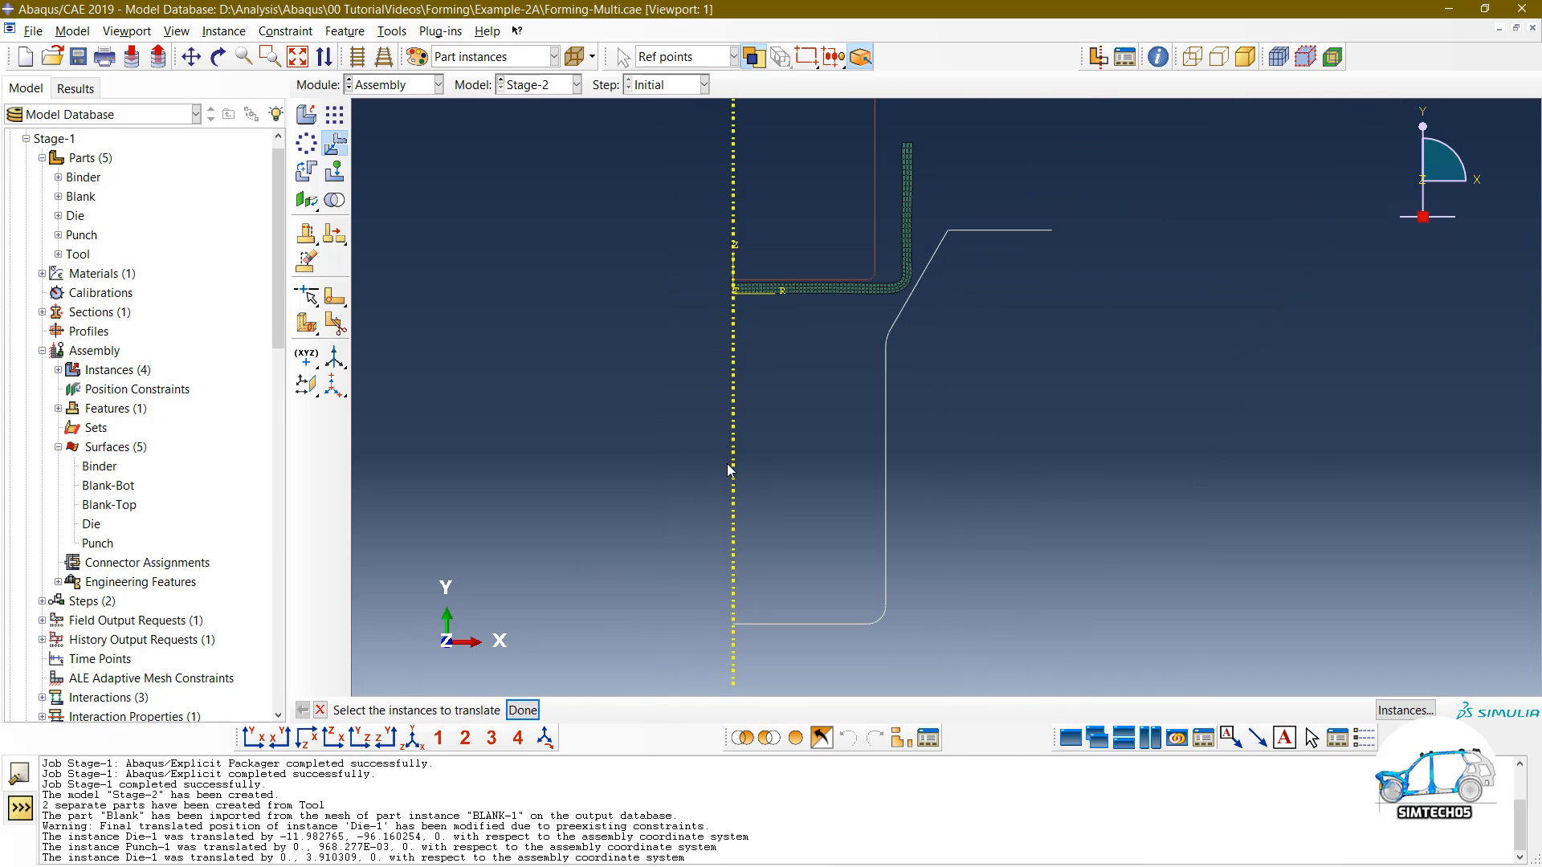
{"action": "scroll", "coordinate": [784, 477], "scroll_direction": "down", "scroll_amount": 1}
{"action": "middle_click_drag", "start_coordinate": [821, 490], "coordinate": [811, 475], "text": "ctrl+alt"}
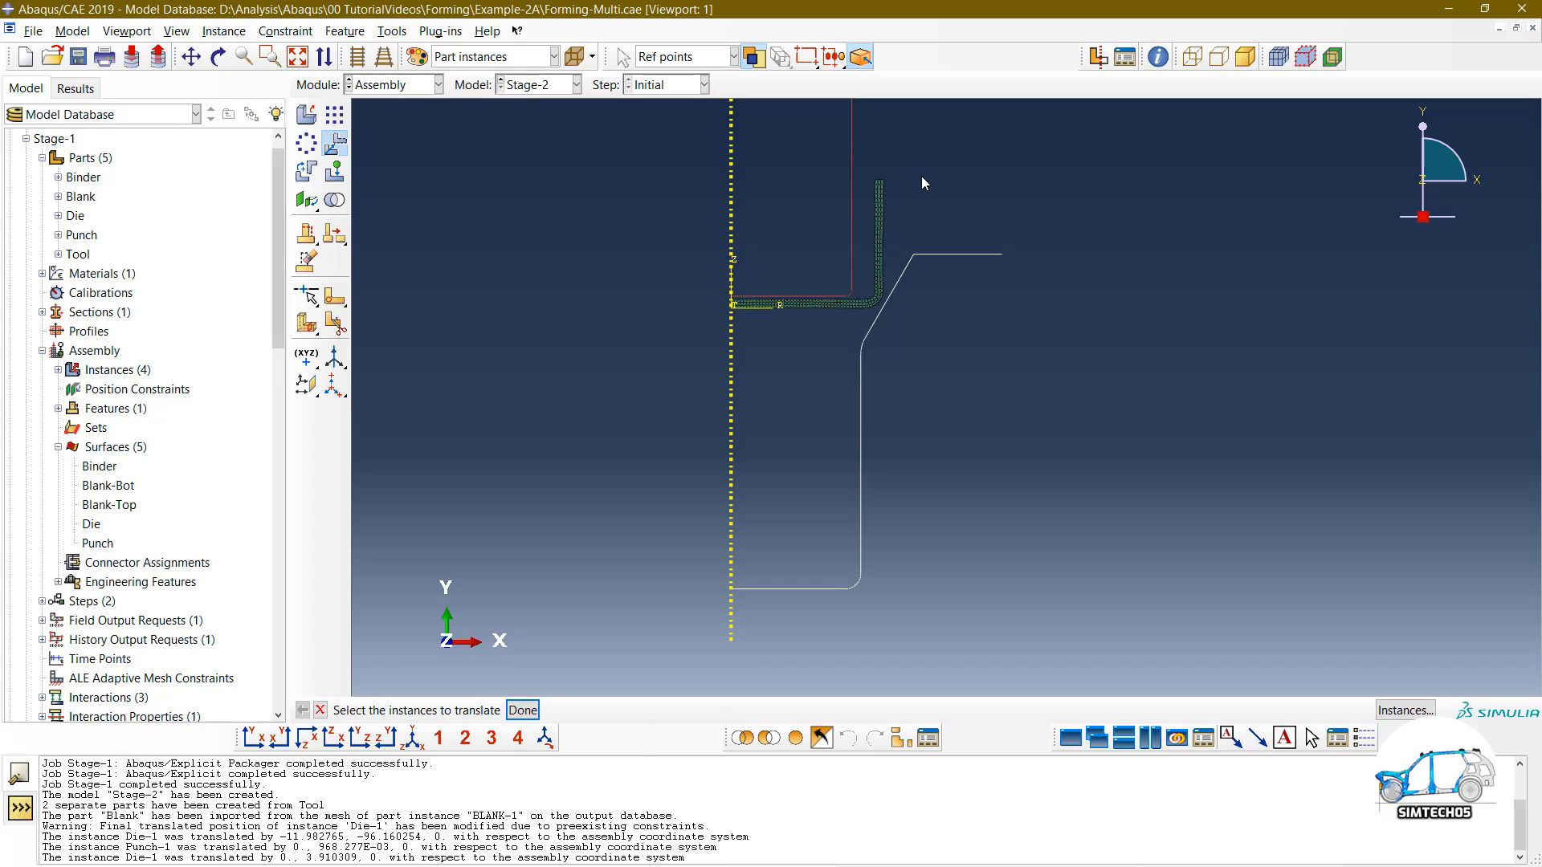
{"action": "key", "text": "Escape"}
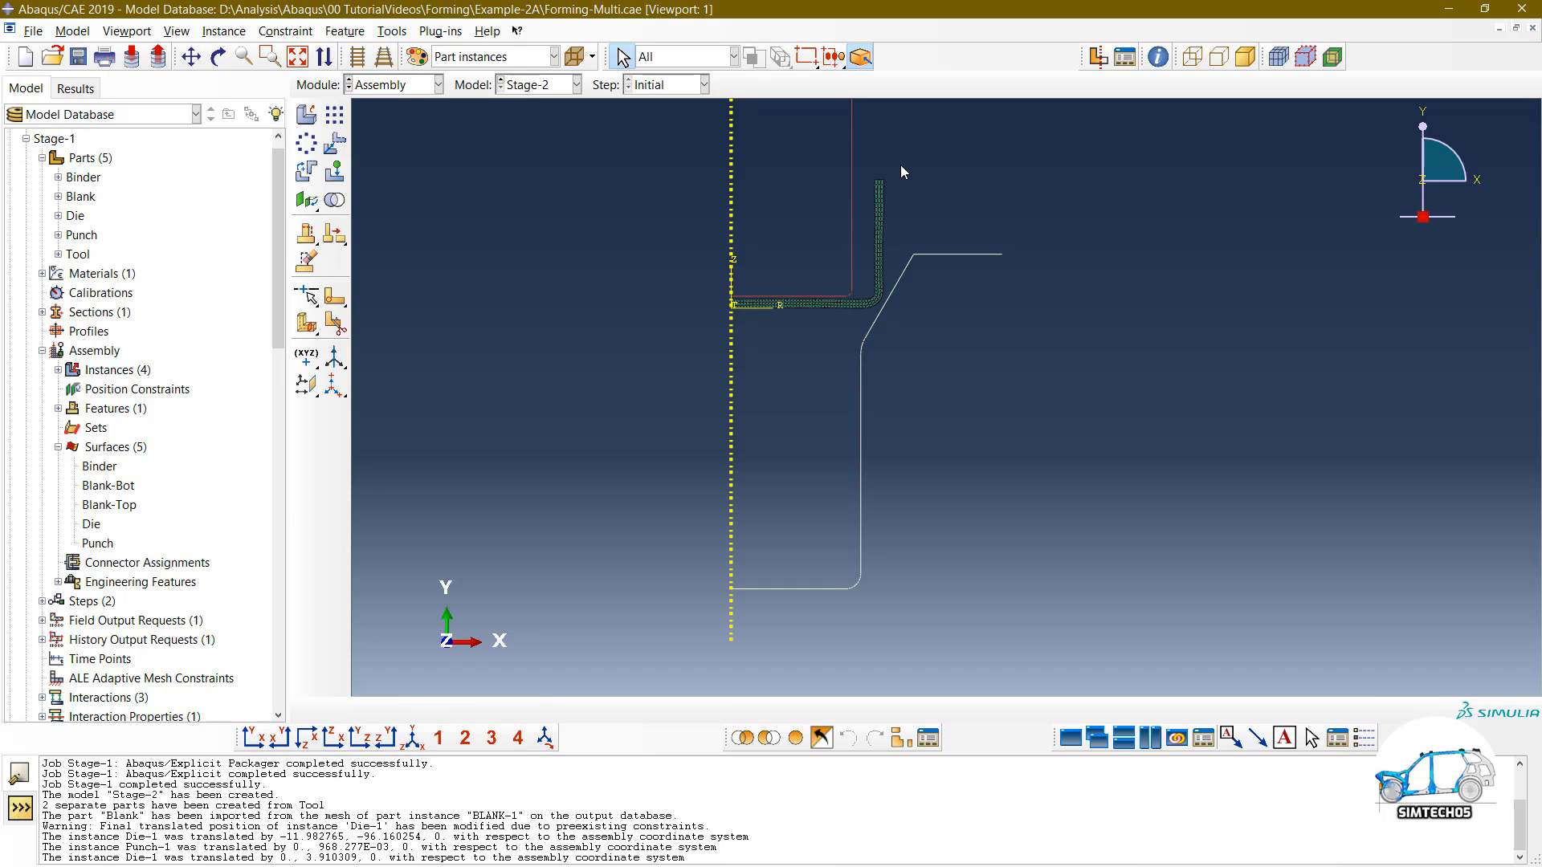
Step: Switch to the Step module and open the step manager for the Stage-2 model
{"action": "left_click", "coordinate": [375, 85]}
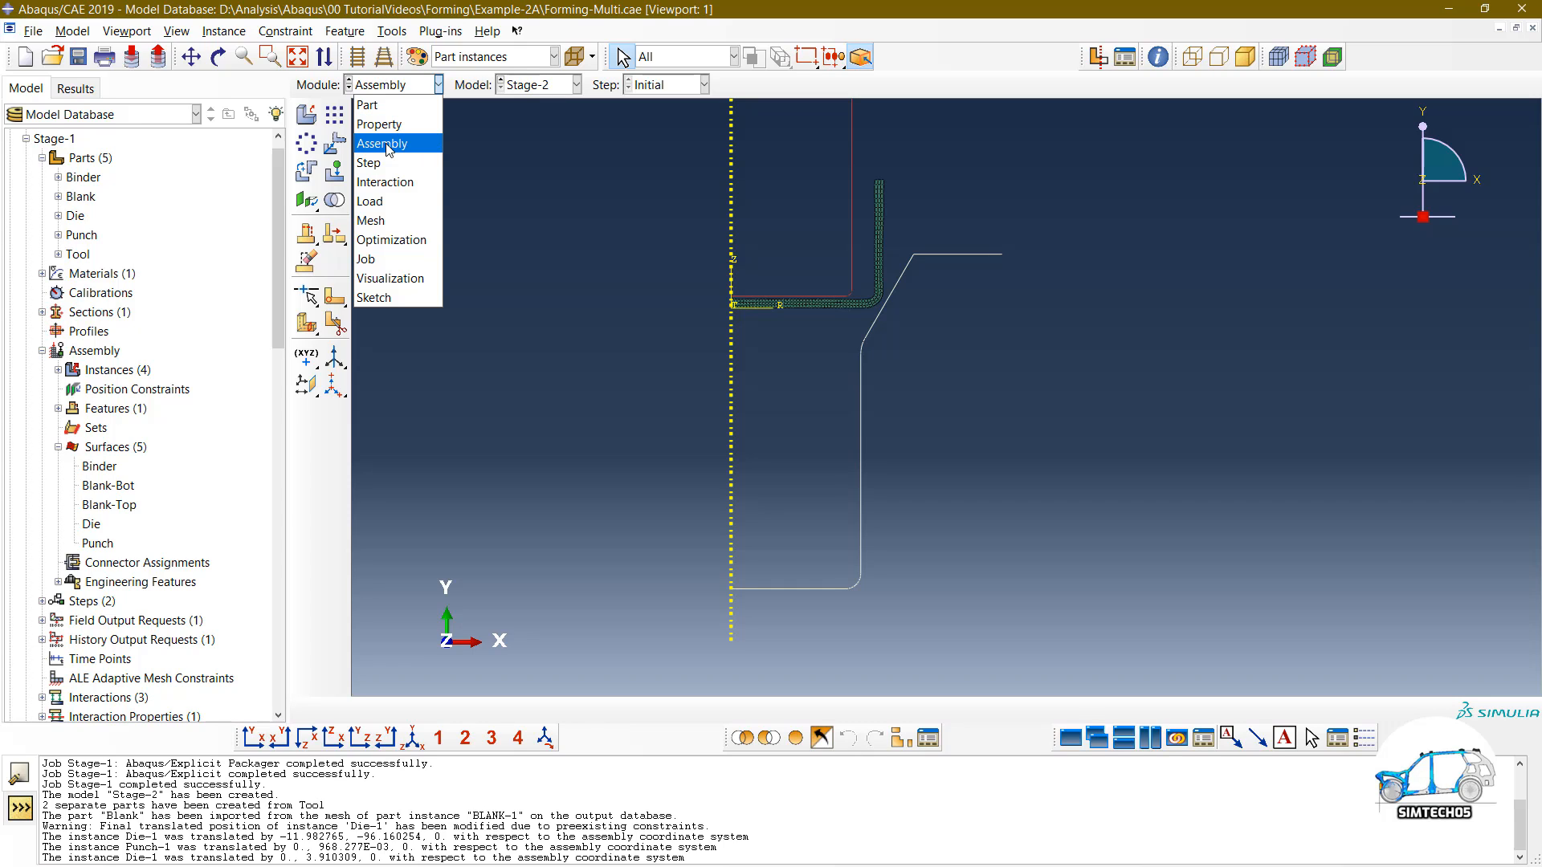
{"action": "left_click", "coordinate": [369, 162]}
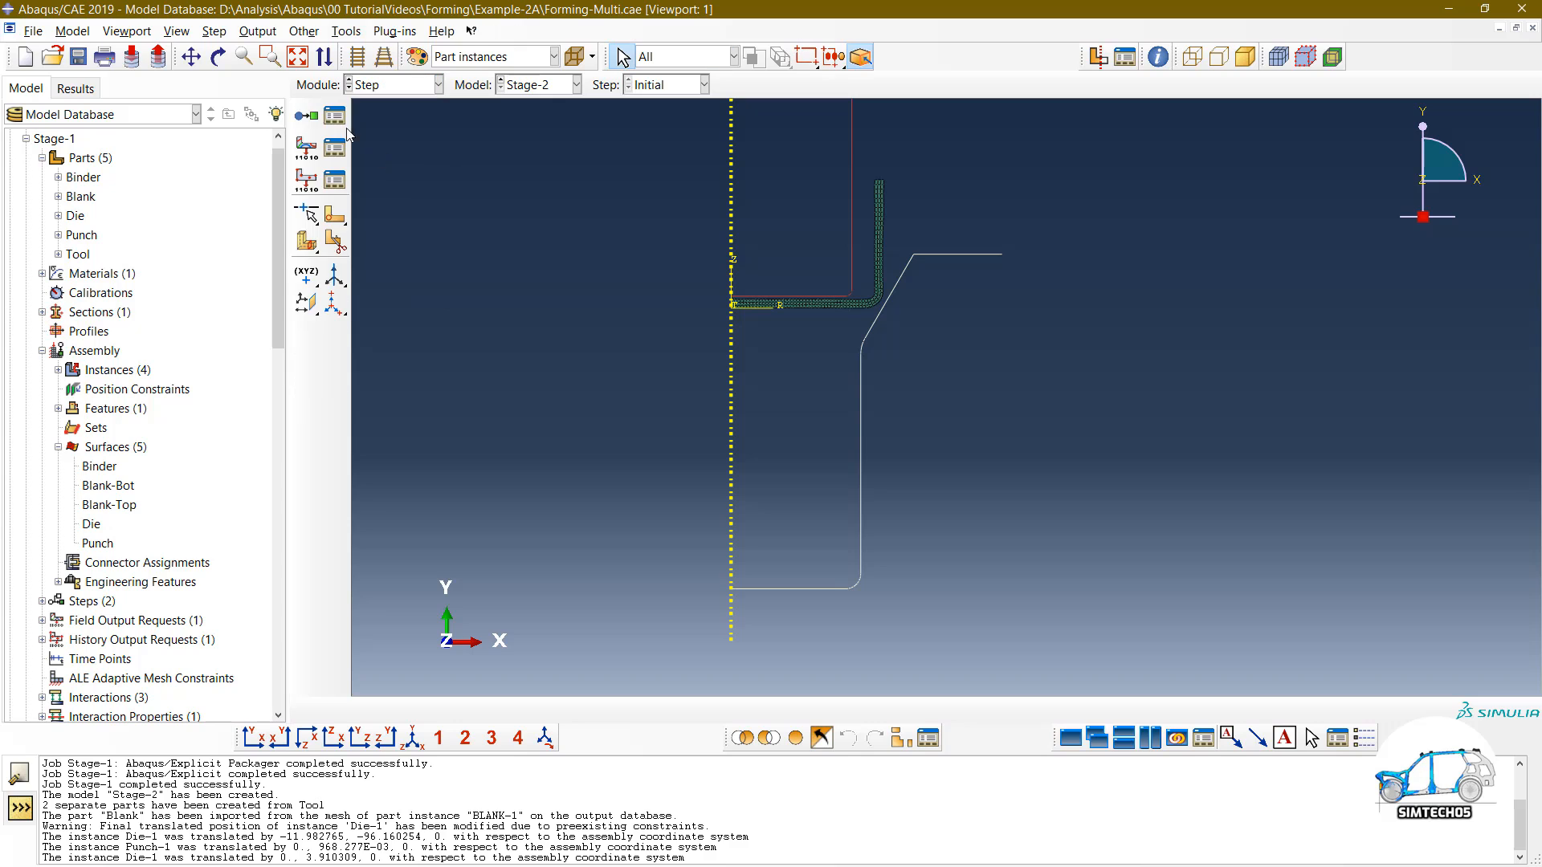
{"action": "left_click", "coordinate": [334, 116]}
{"action": "left_click", "coordinate": [188, 224]}
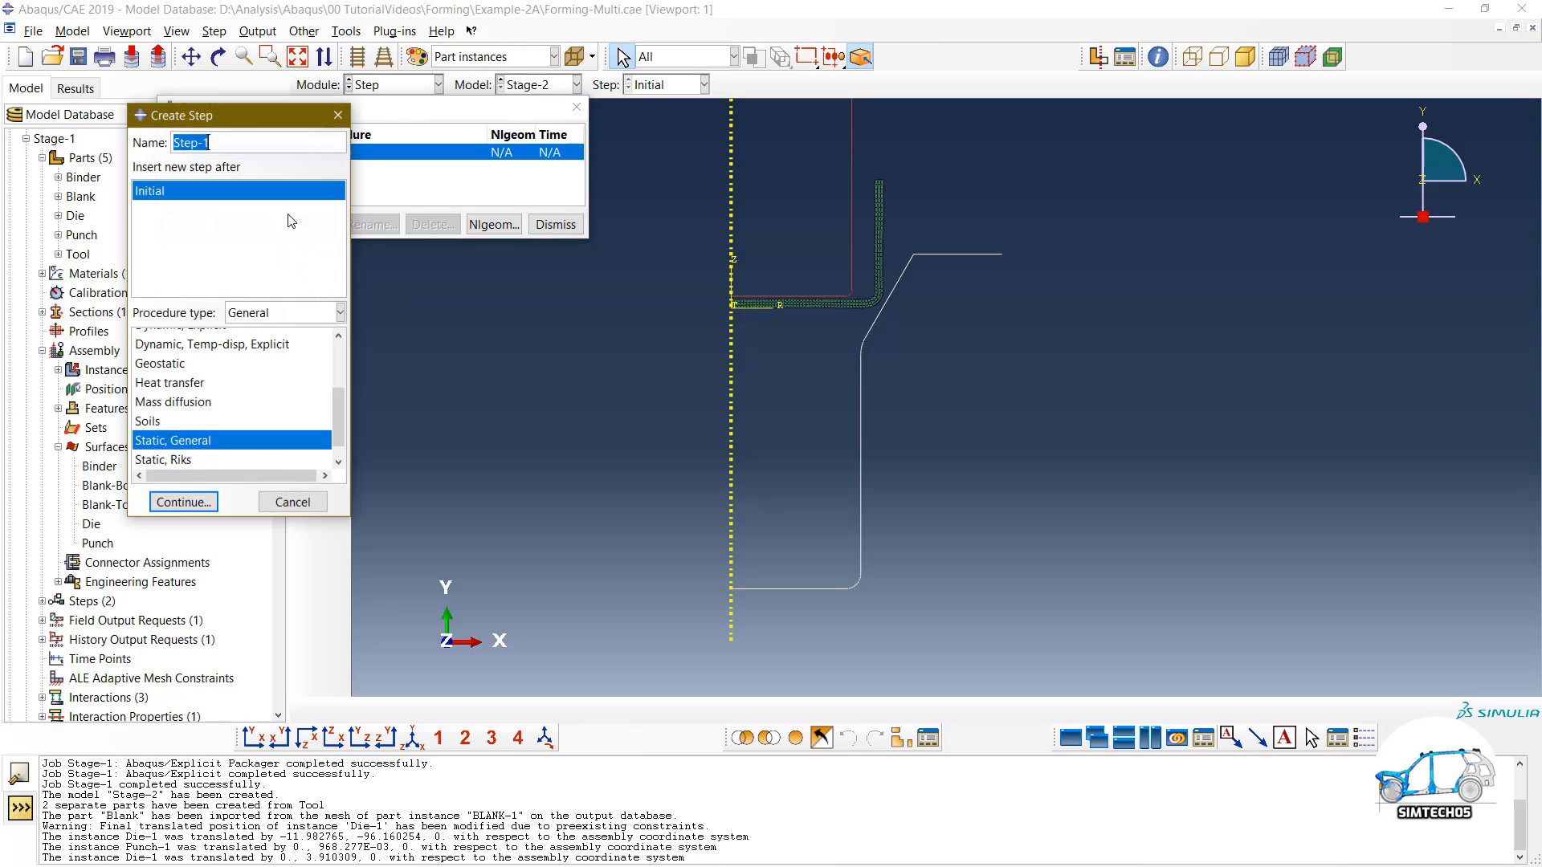
{"action": "type", "text": "Stage"}
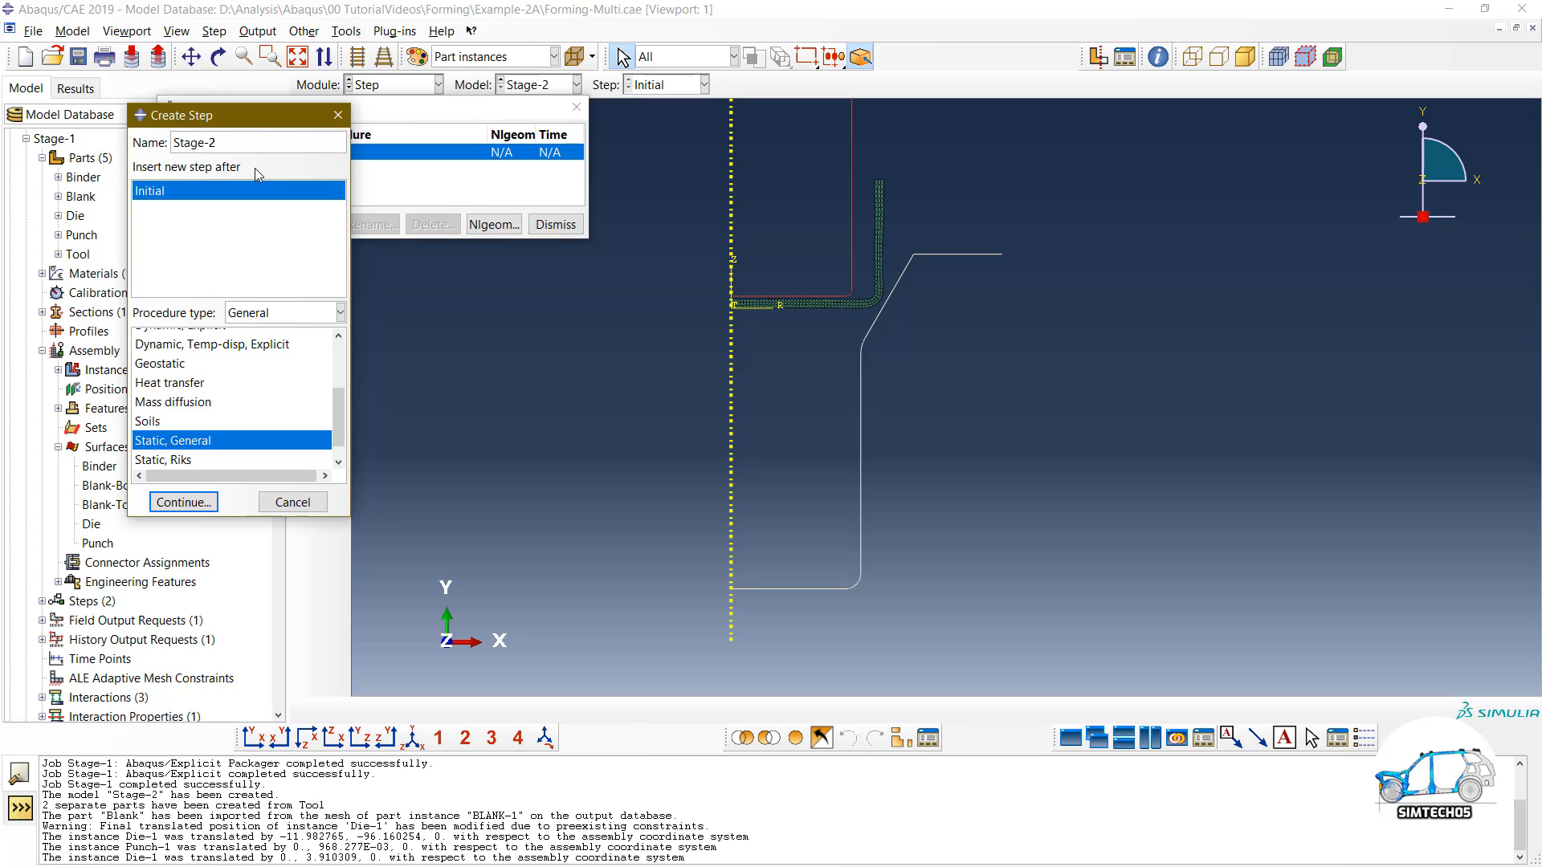
{"action": "scroll", "coordinate": [215, 431], "scroll_direction": "up", "scroll_amount": 2}
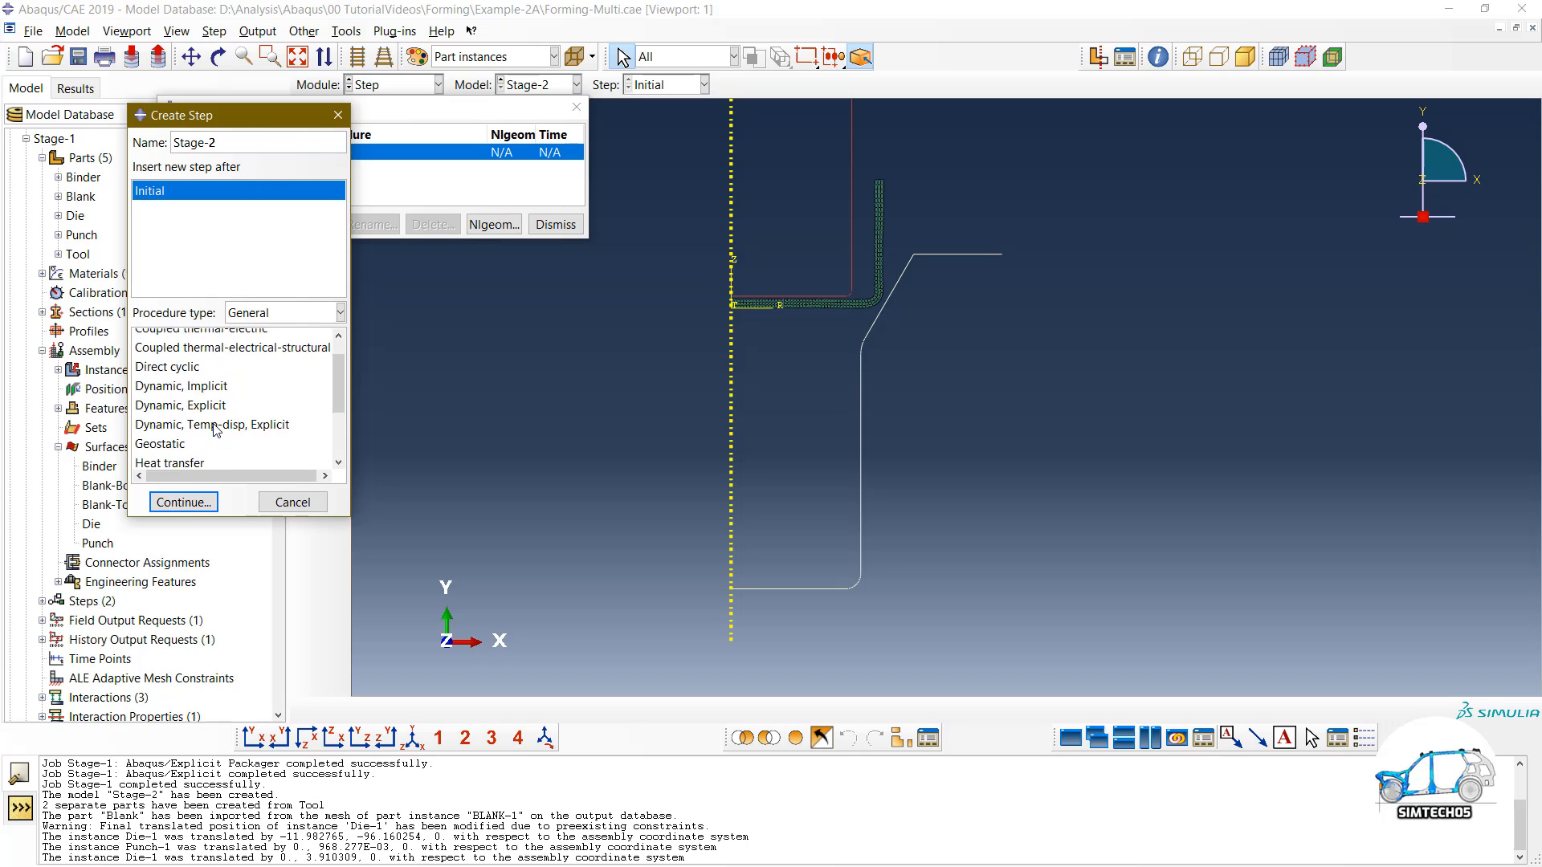
{"action": "scroll", "coordinate": [216, 430], "scroll_direction": "up", "scroll_amount": 1}
{"action": "left_click", "coordinate": [212, 414]}
{"action": "left_click", "coordinate": [200, 502]}
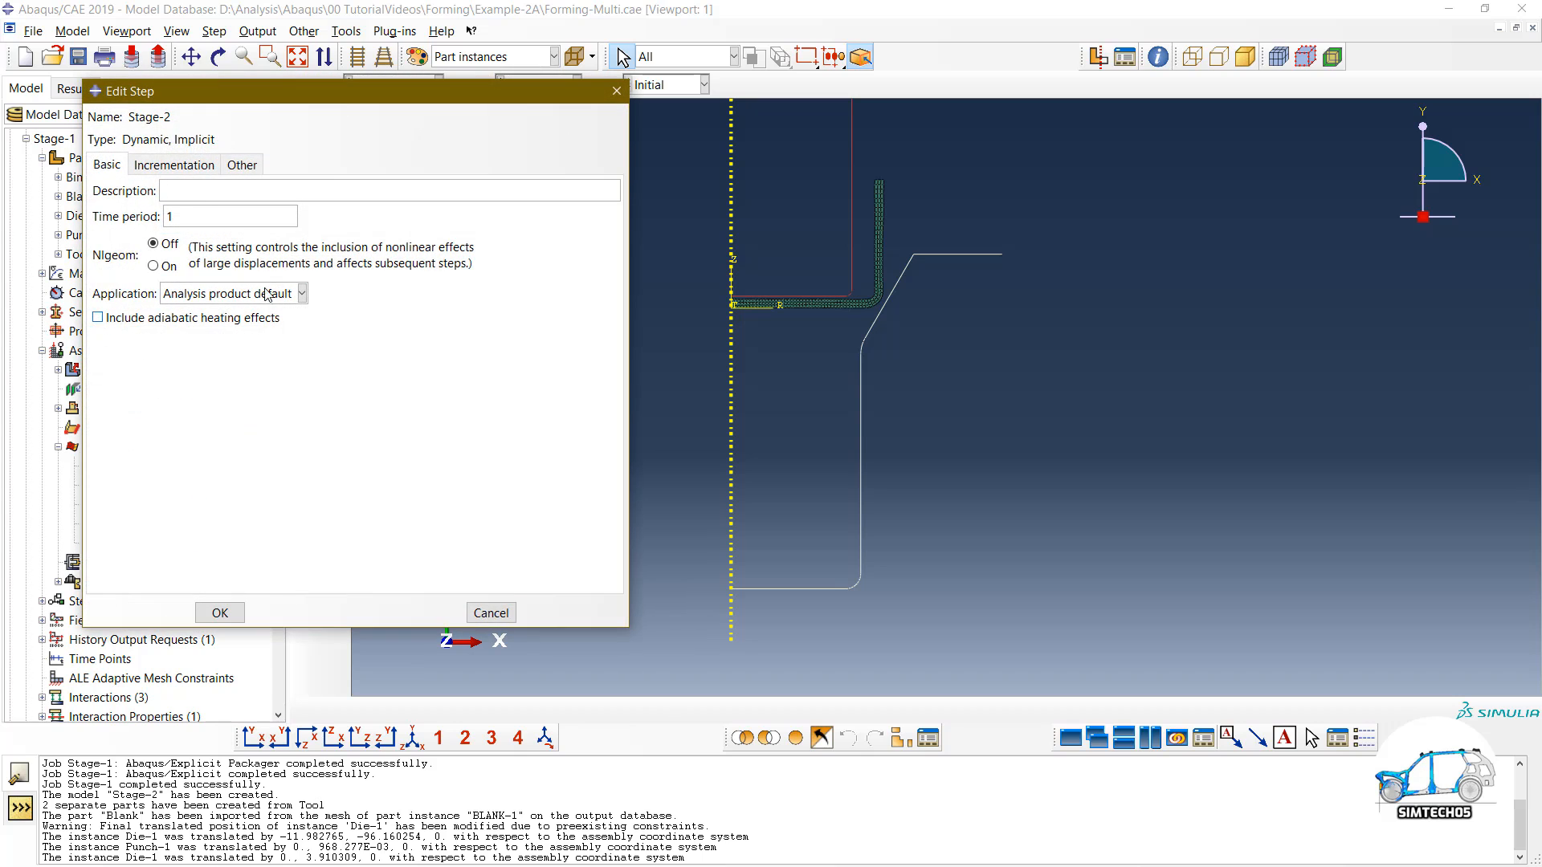
{"action": "key", "text": "Tab"}
{"action": "type", "text": "0.01"}
{"action": "key", "text": "Tab"}
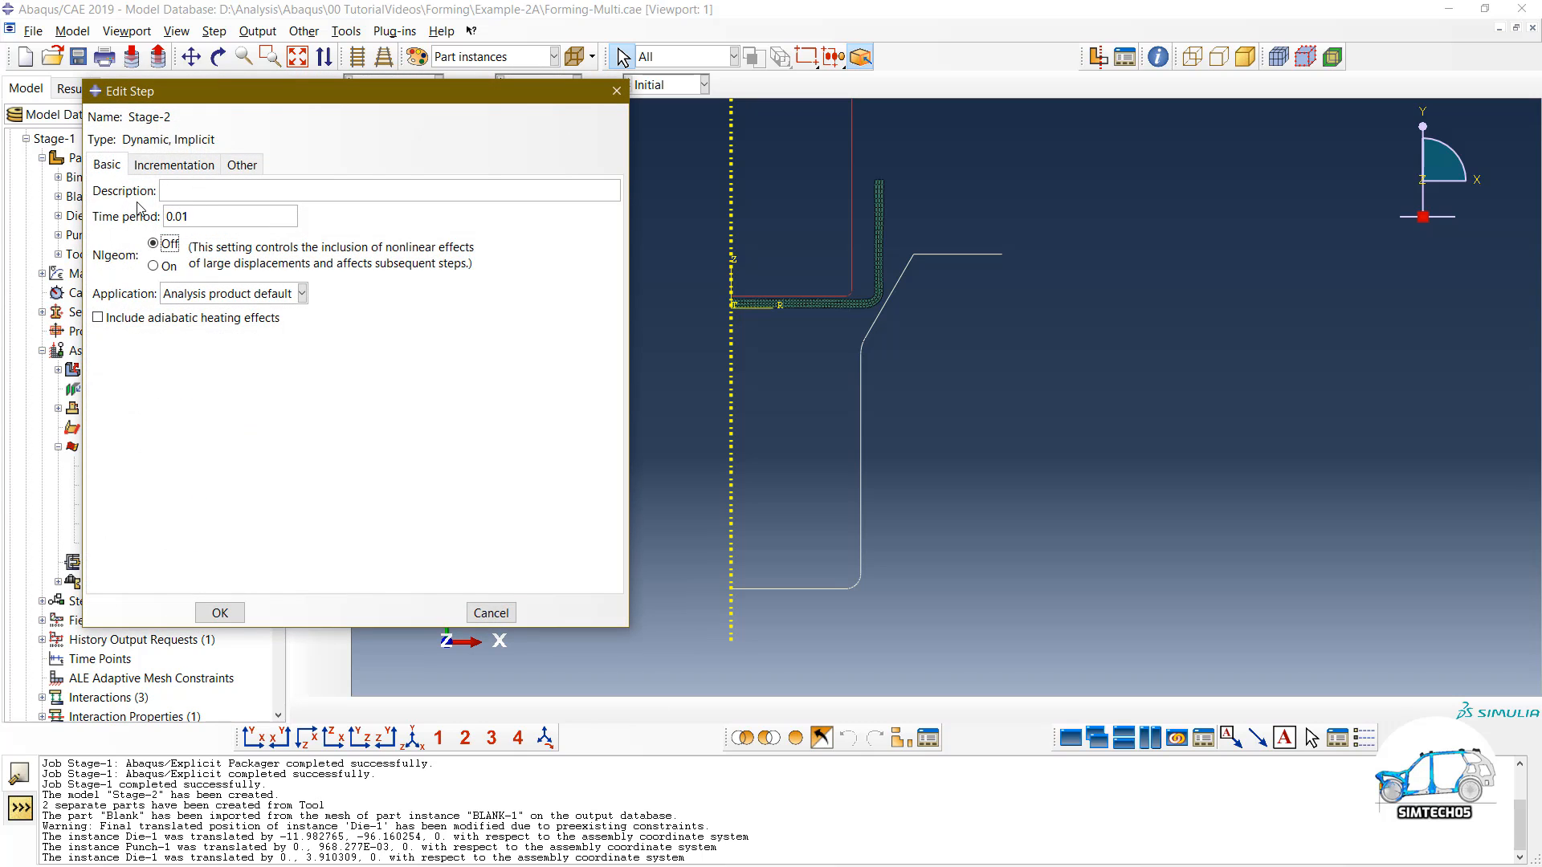
{"action": "left_click", "coordinate": [175, 164]}
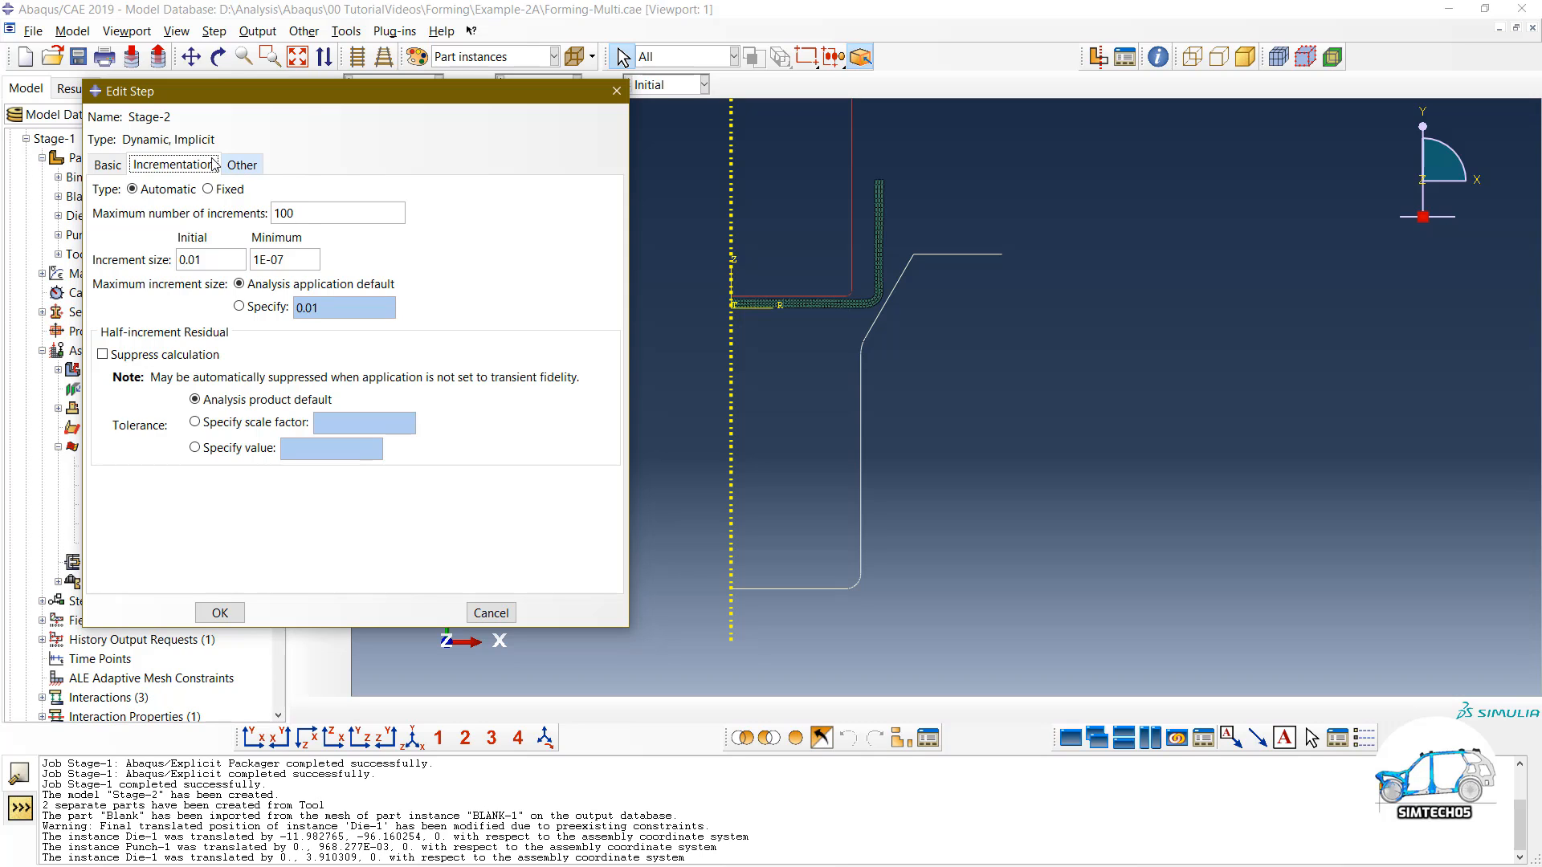
{"action": "left_click", "coordinate": [469, 614]}
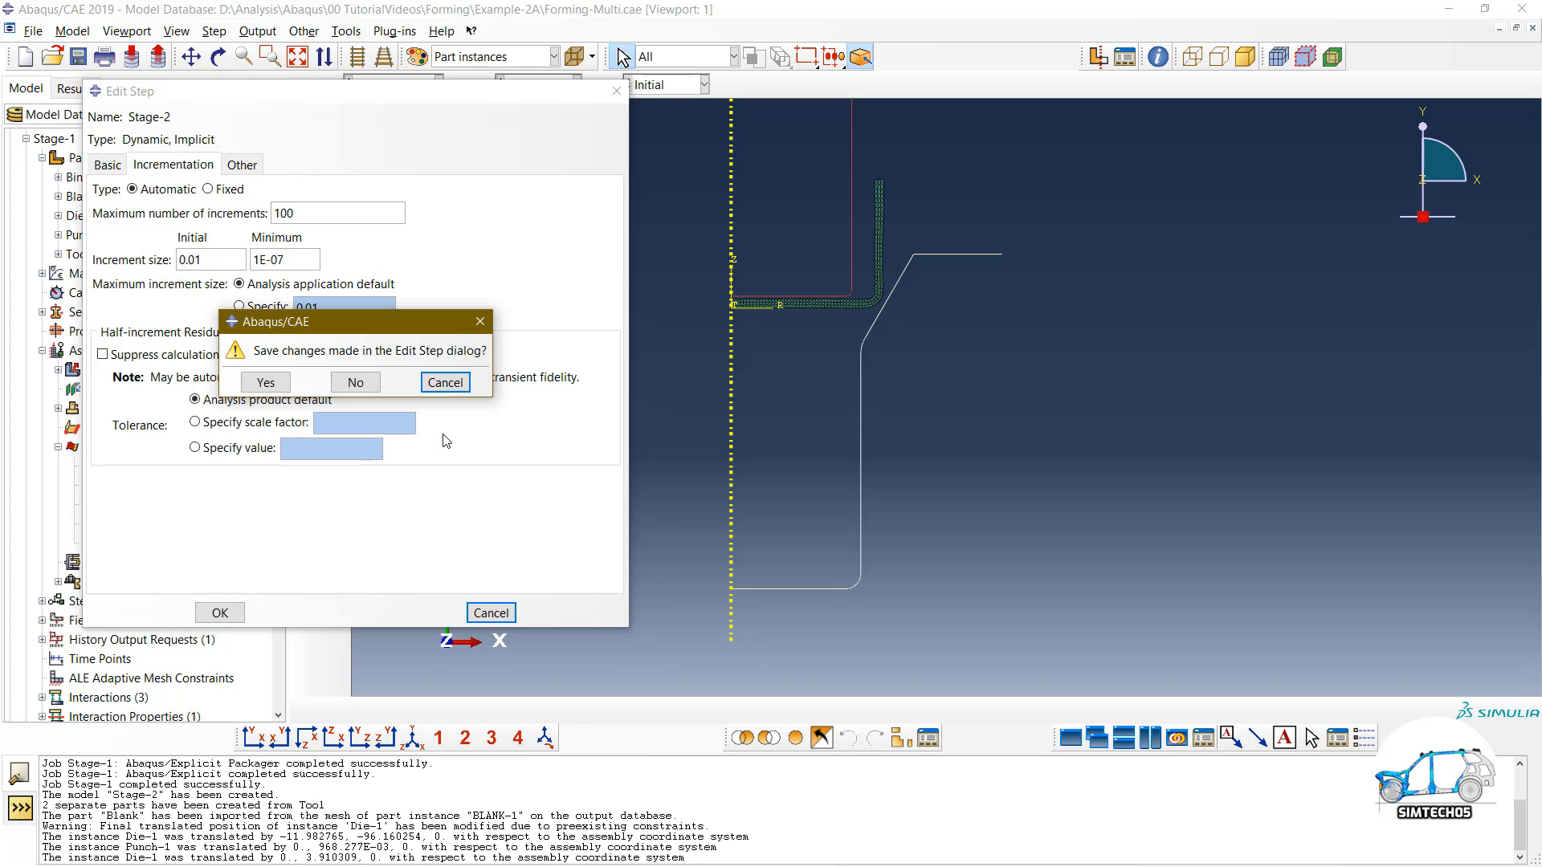
{"action": "left_click", "coordinate": [355, 383]}
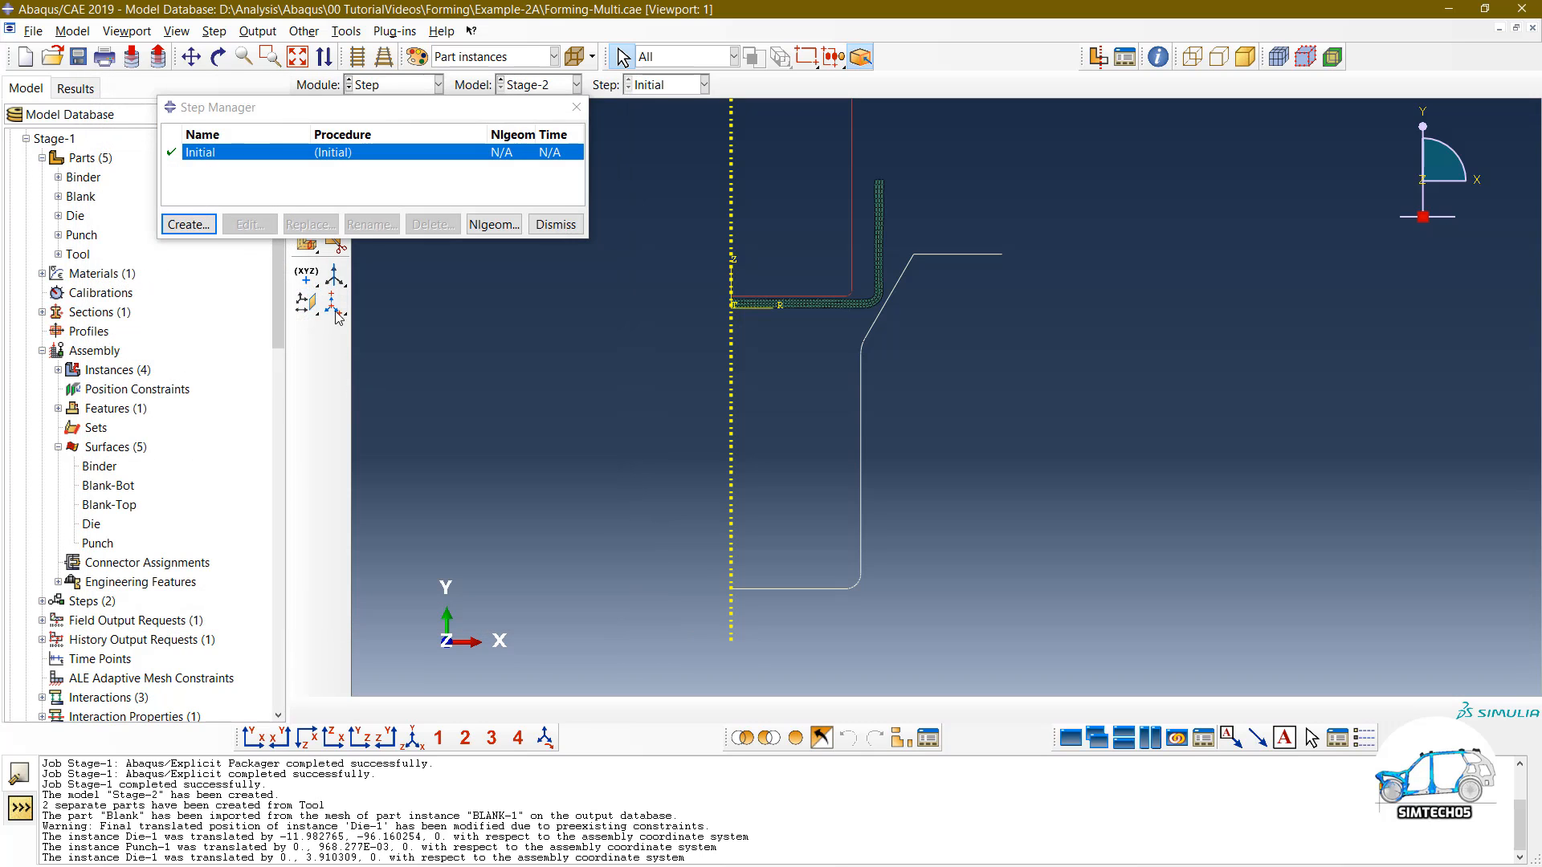
Step: Create a Dynamic, Explicit step named Stage-2 after the Initial step
{"action": "left_click", "coordinate": [197, 224]}
{"action": "scroll", "coordinate": [196, 411], "scroll_direction": "up", "scroll_amount": 1}
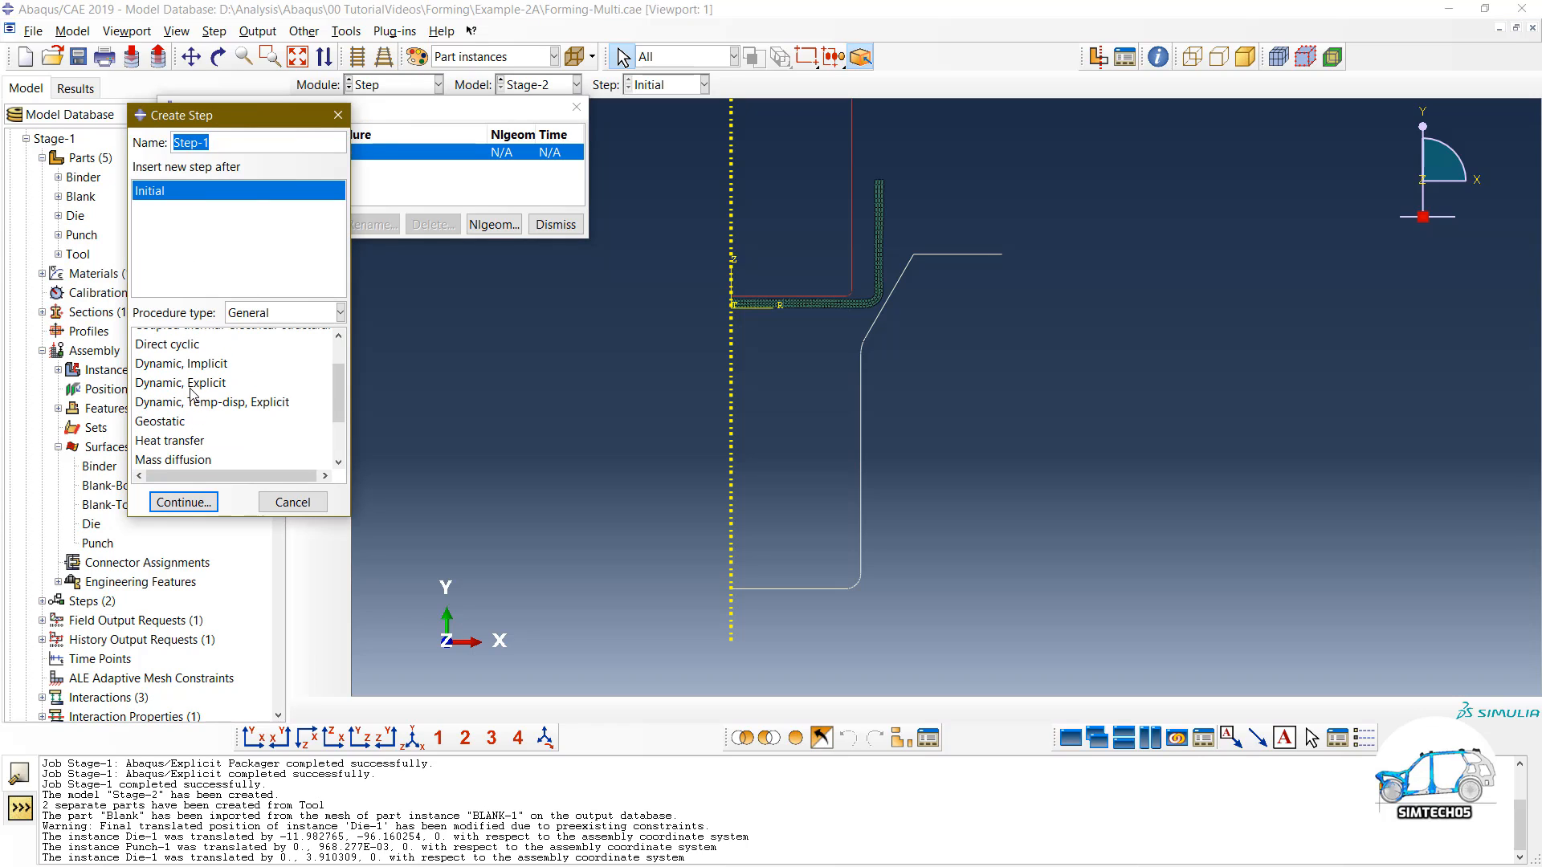
{"action": "left_click", "coordinate": [191, 384]}
{"action": "left_click_drag", "start_coordinate": [227, 145], "coordinate": [154, 143]}
{"action": "type", "text": "Stag"}
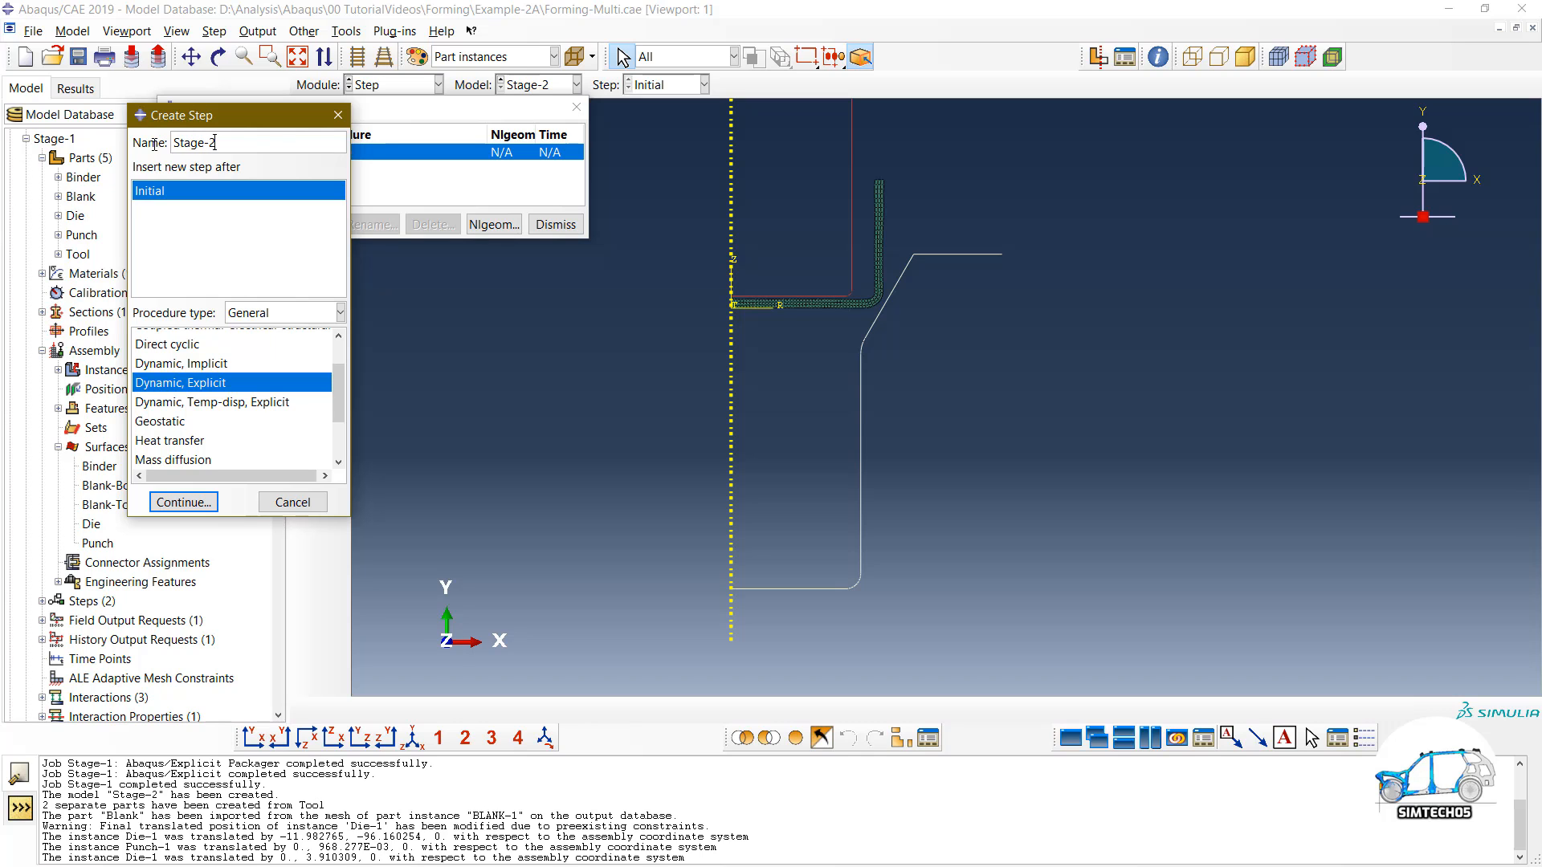
{"action": "left_click", "coordinate": [184, 502]}
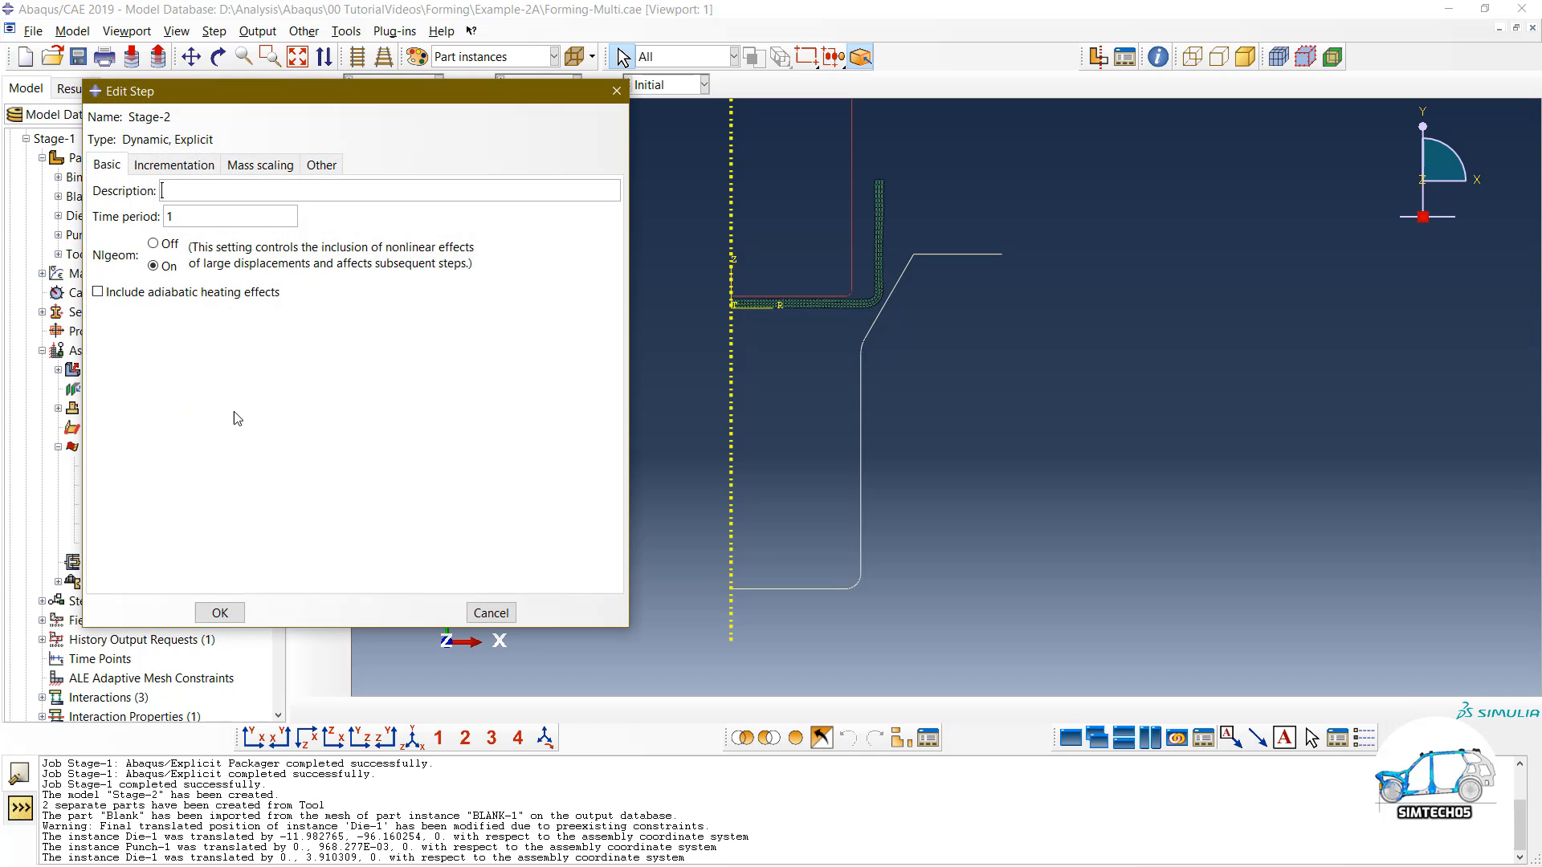
Step: Set the Stage-2 step's time period to 0.01, keep its default incrementation, and close the step manager
{"action": "left_click_drag", "start_coordinate": [208, 215], "coordinate": [166, 211]}
{"action": "type", "text": "0.001"}
{"action": "left_click", "coordinate": [174, 165]}
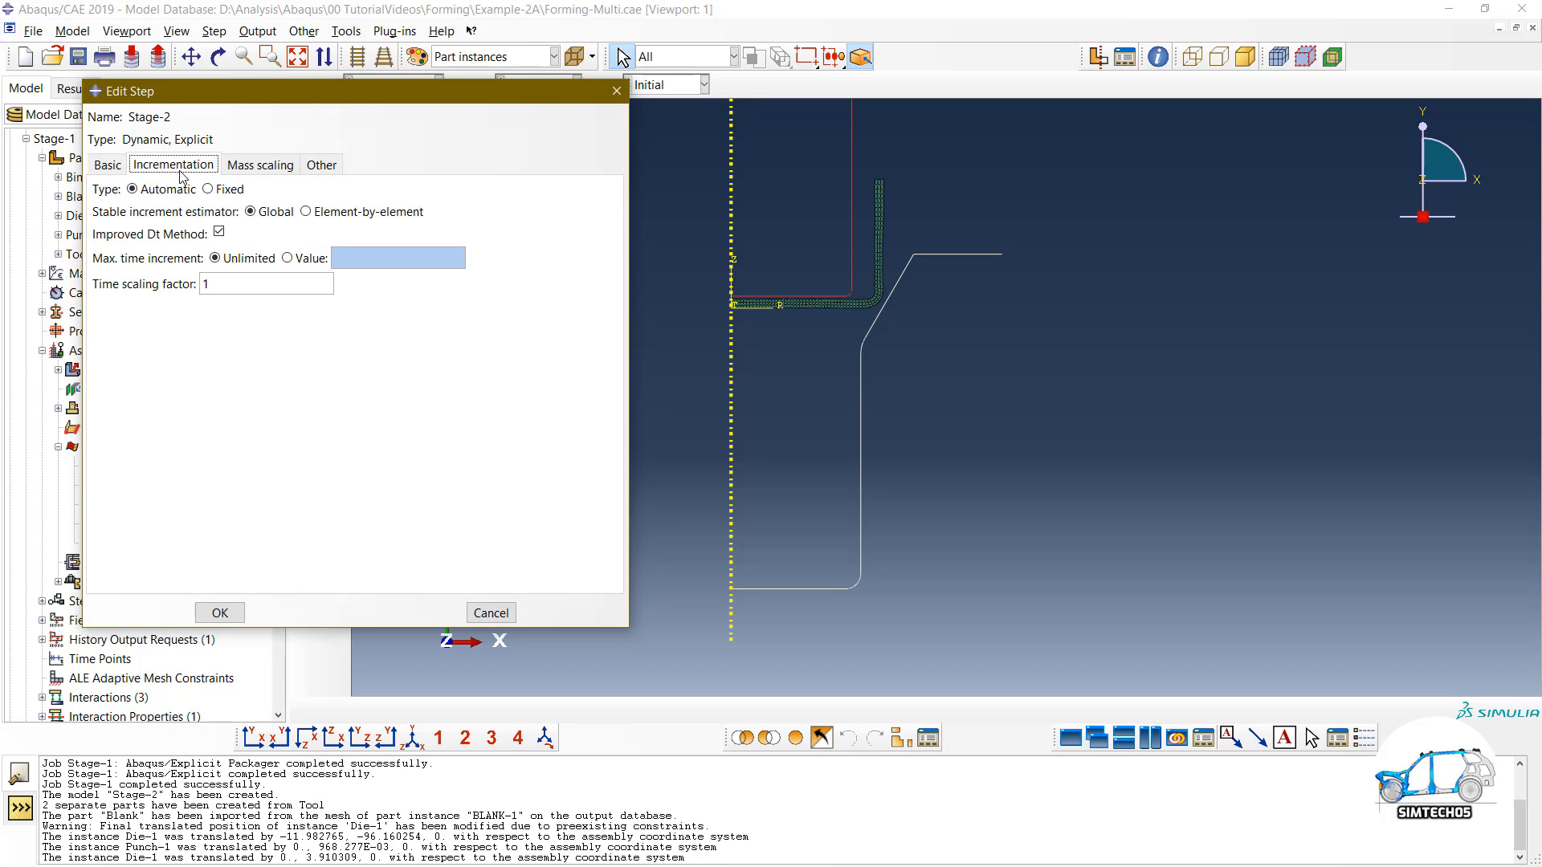
{"action": "left_click", "coordinate": [221, 612]}
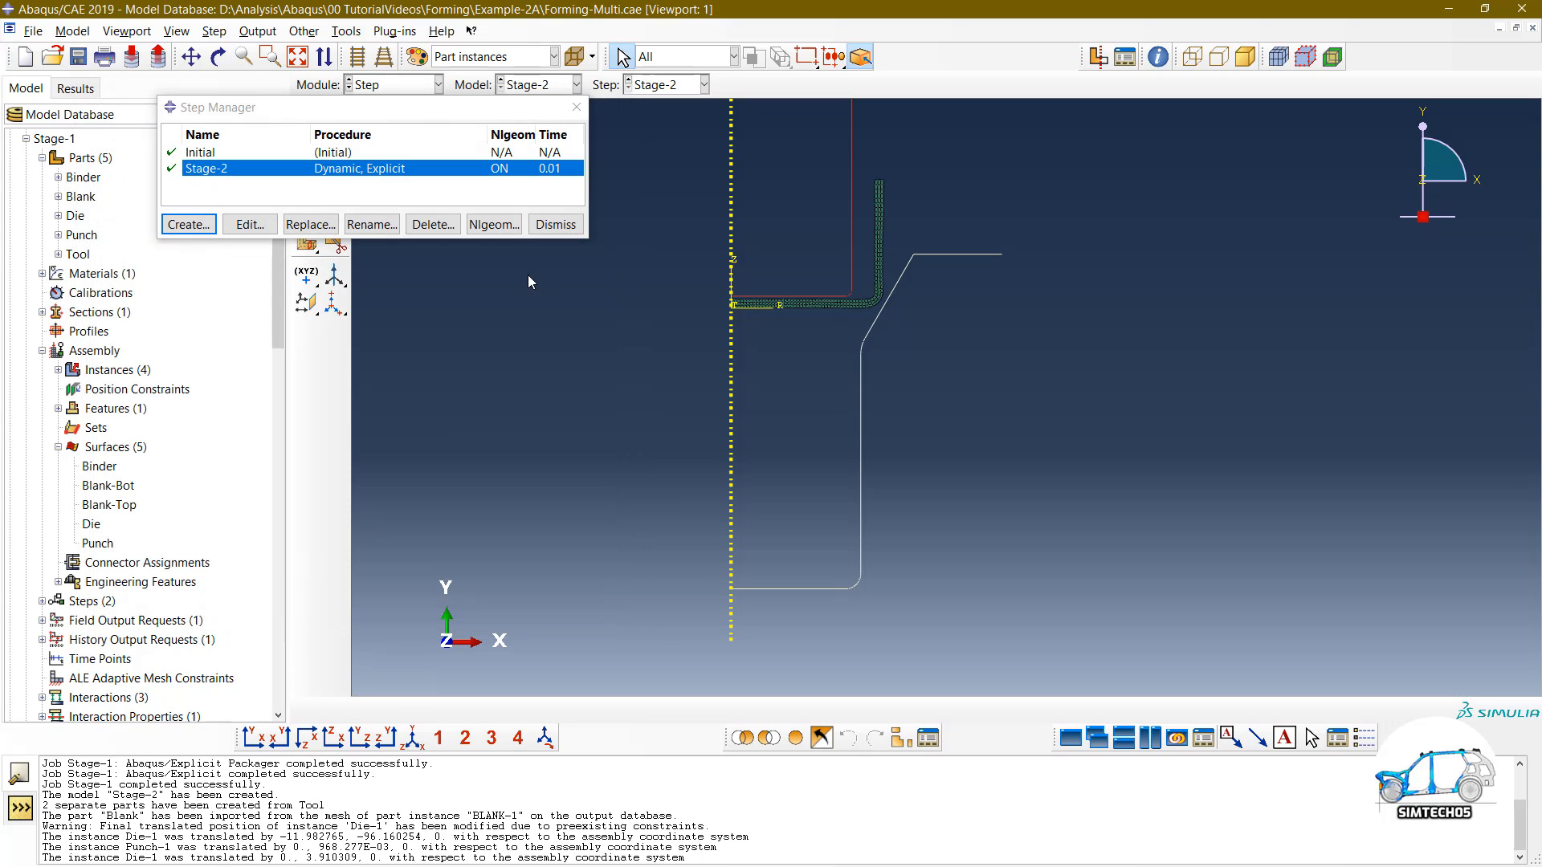
{"action": "left_click", "coordinate": [558, 220]}
Step: Switch to the Interaction module with the blank, punch and upper die profile in view
{"action": "left_click", "coordinate": [391, 87]}
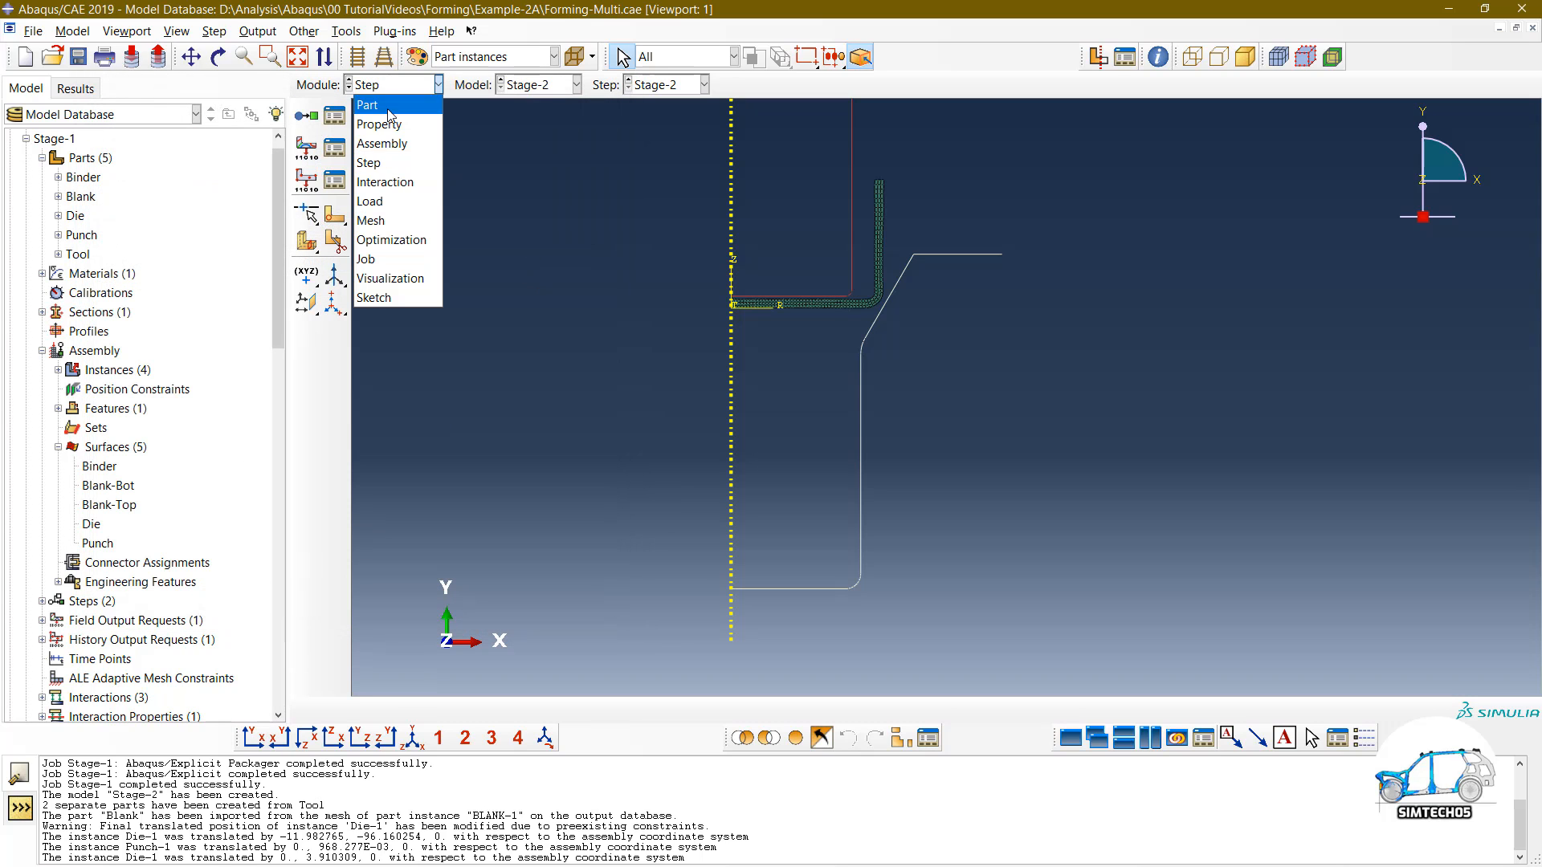
{"action": "left_click", "coordinate": [386, 183]}
{"action": "scroll", "coordinate": [914, 217], "scroll_direction": "down", "scroll_amount": 6}
{"action": "scroll", "coordinate": [729, 232], "scroll_direction": "down", "scroll_amount": 1}
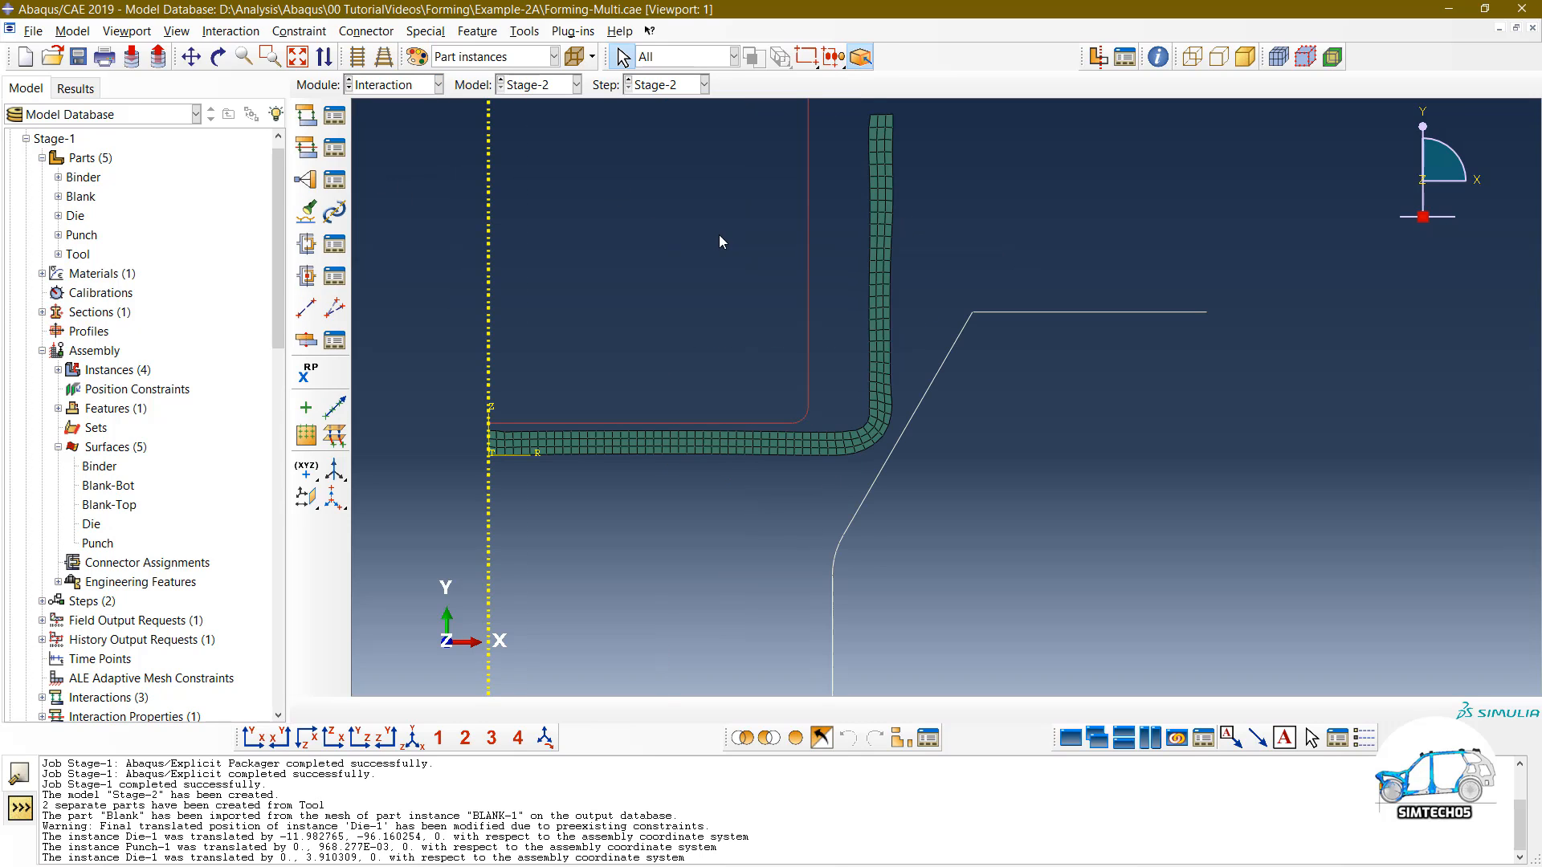
{"action": "middle_click_drag", "start_coordinate": [664, 278], "coordinate": [783, 278], "text": "ctrl+alt"}
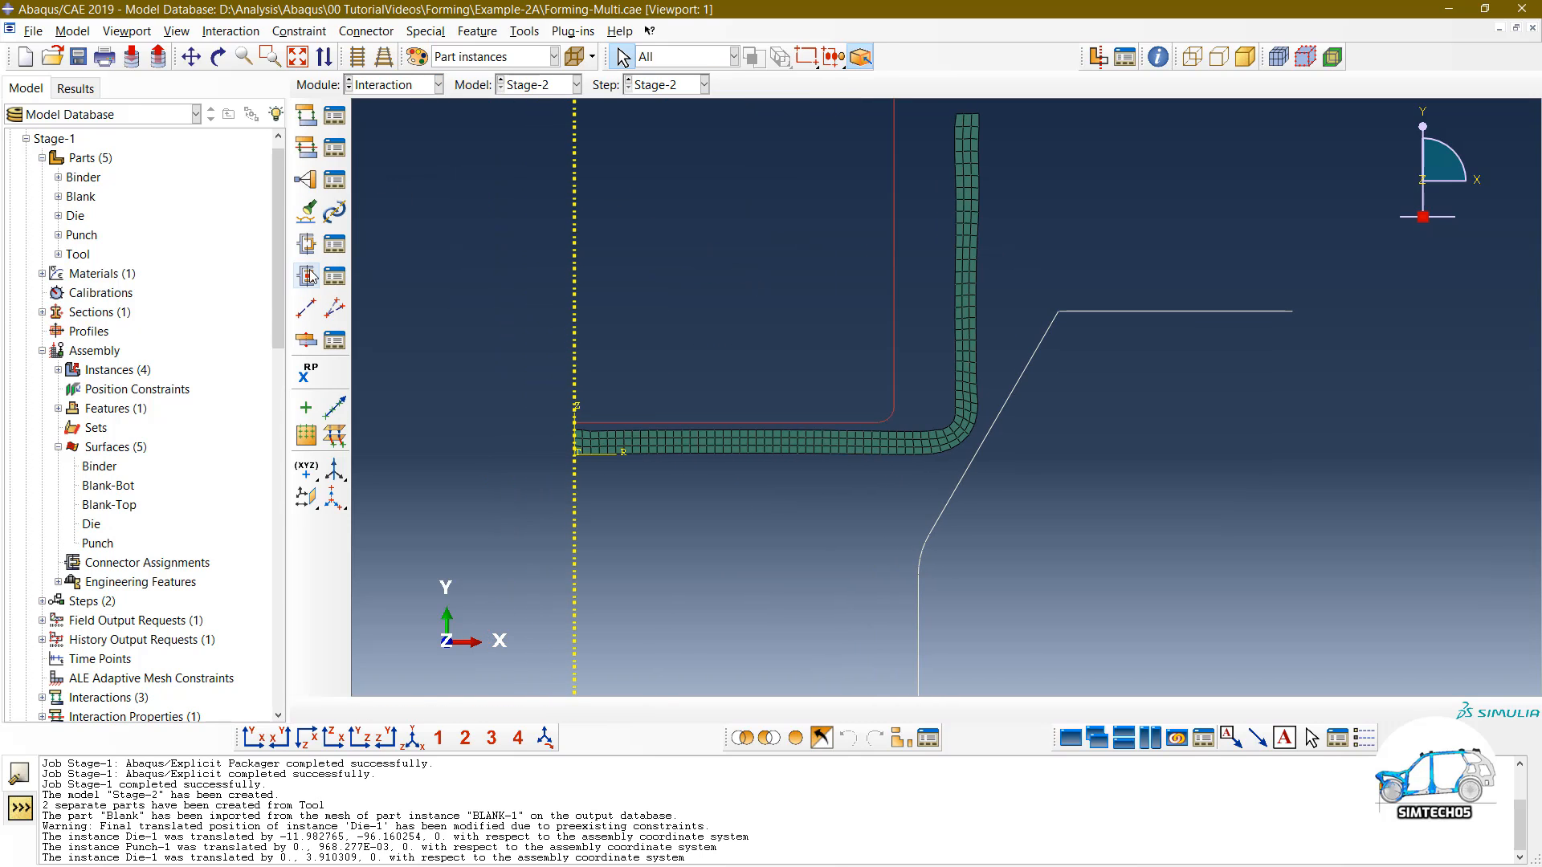
Step: Collapse the Stage-1 model in the model tree and expand the assembly of the Stage-2 model
{"action": "scroll", "coordinate": [147, 431], "scroll_direction": "down", "scroll_amount": 3}
{"action": "scroll", "coordinate": [148, 431], "scroll_direction": "up", "scroll_amount": 4}
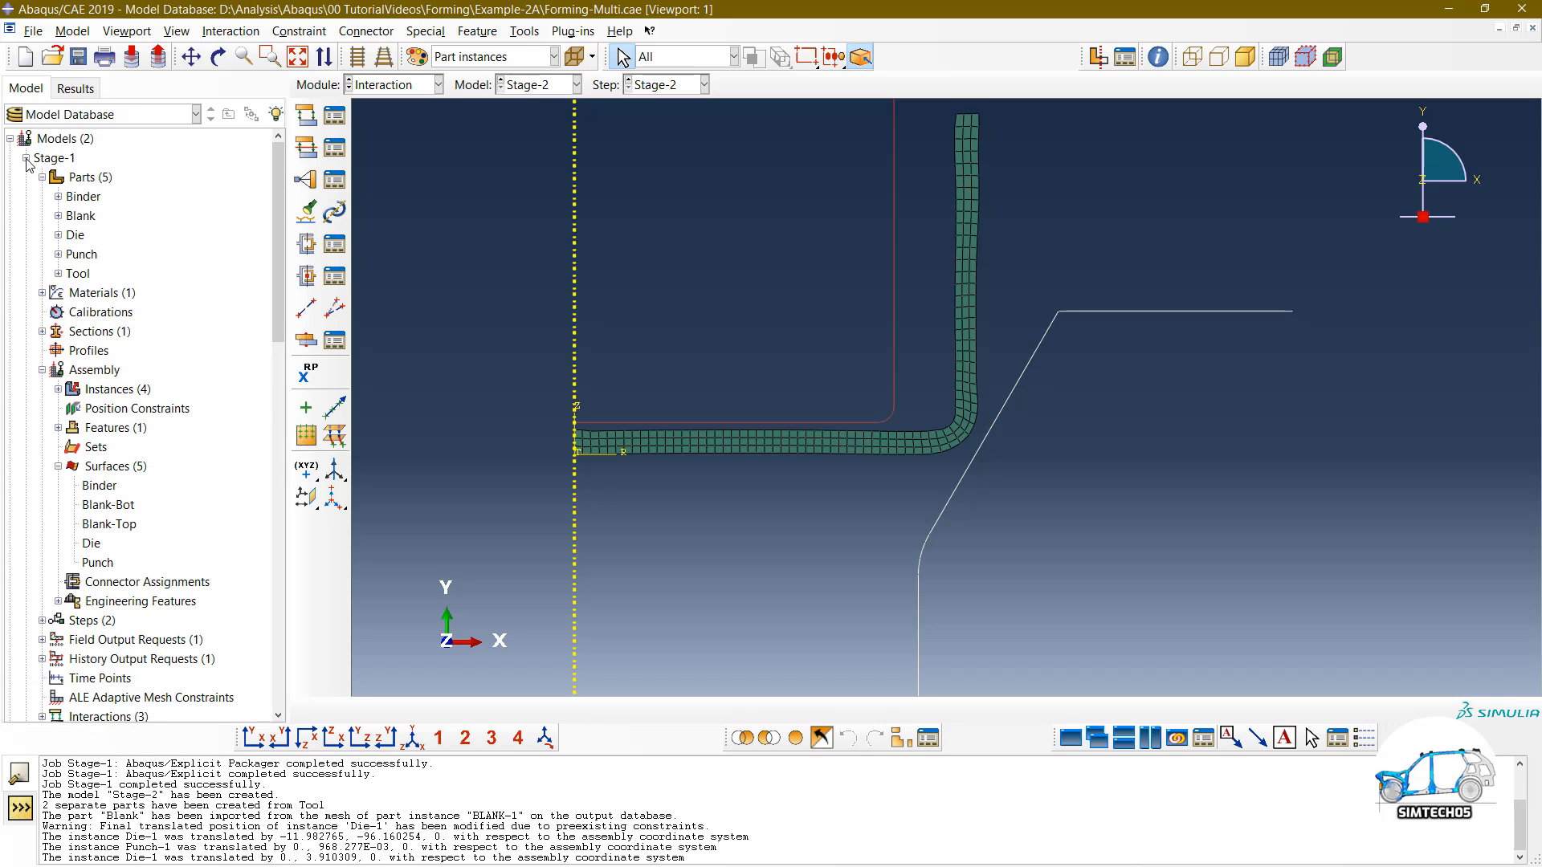
{"action": "left_click", "coordinate": [27, 159]}
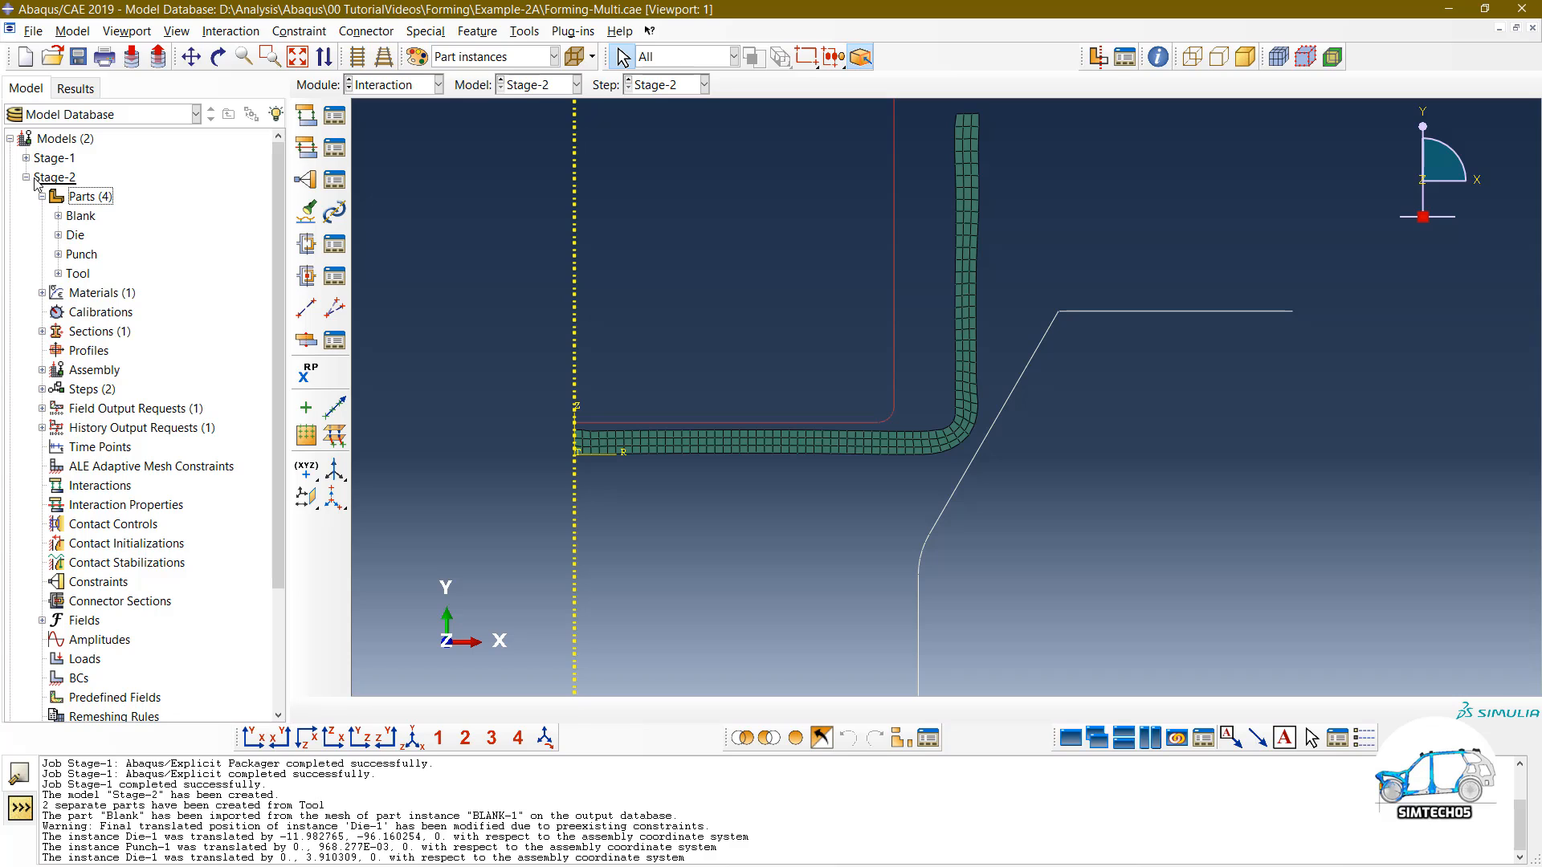
{"action": "scroll", "coordinate": [78, 363], "scroll_direction": "down", "scroll_amount": 3}
{"action": "scroll", "coordinate": [78, 364], "scroll_direction": "up", "scroll_amount": 2}
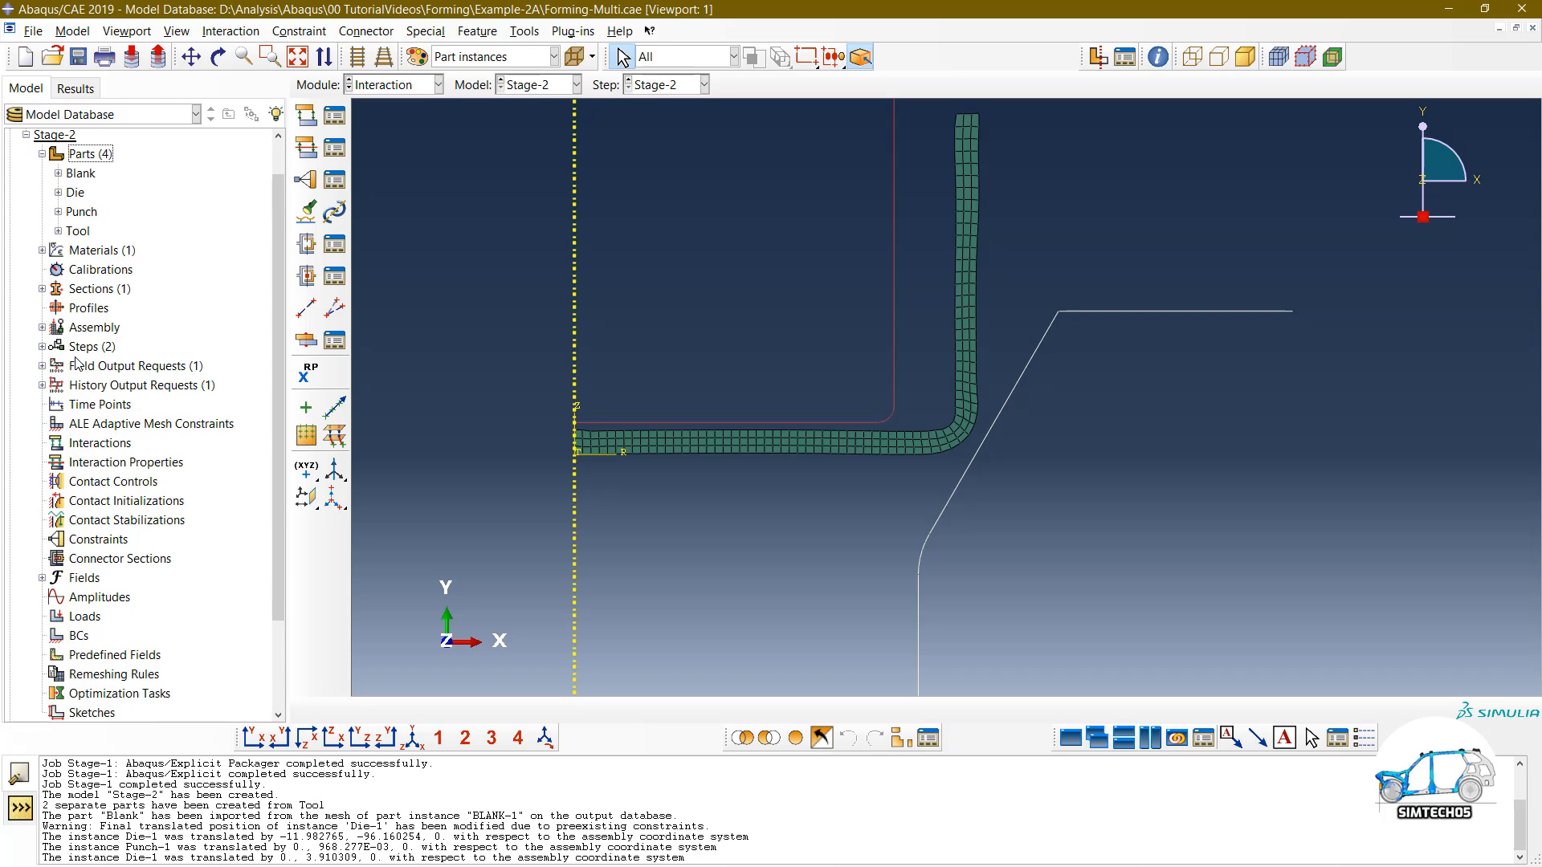
{"action": "left_click", "coordinate": [42, 327]}
{"action": "scroll", "coordinate": [93, 348], "scroll_direction": "down", "scroll_amount": 2}
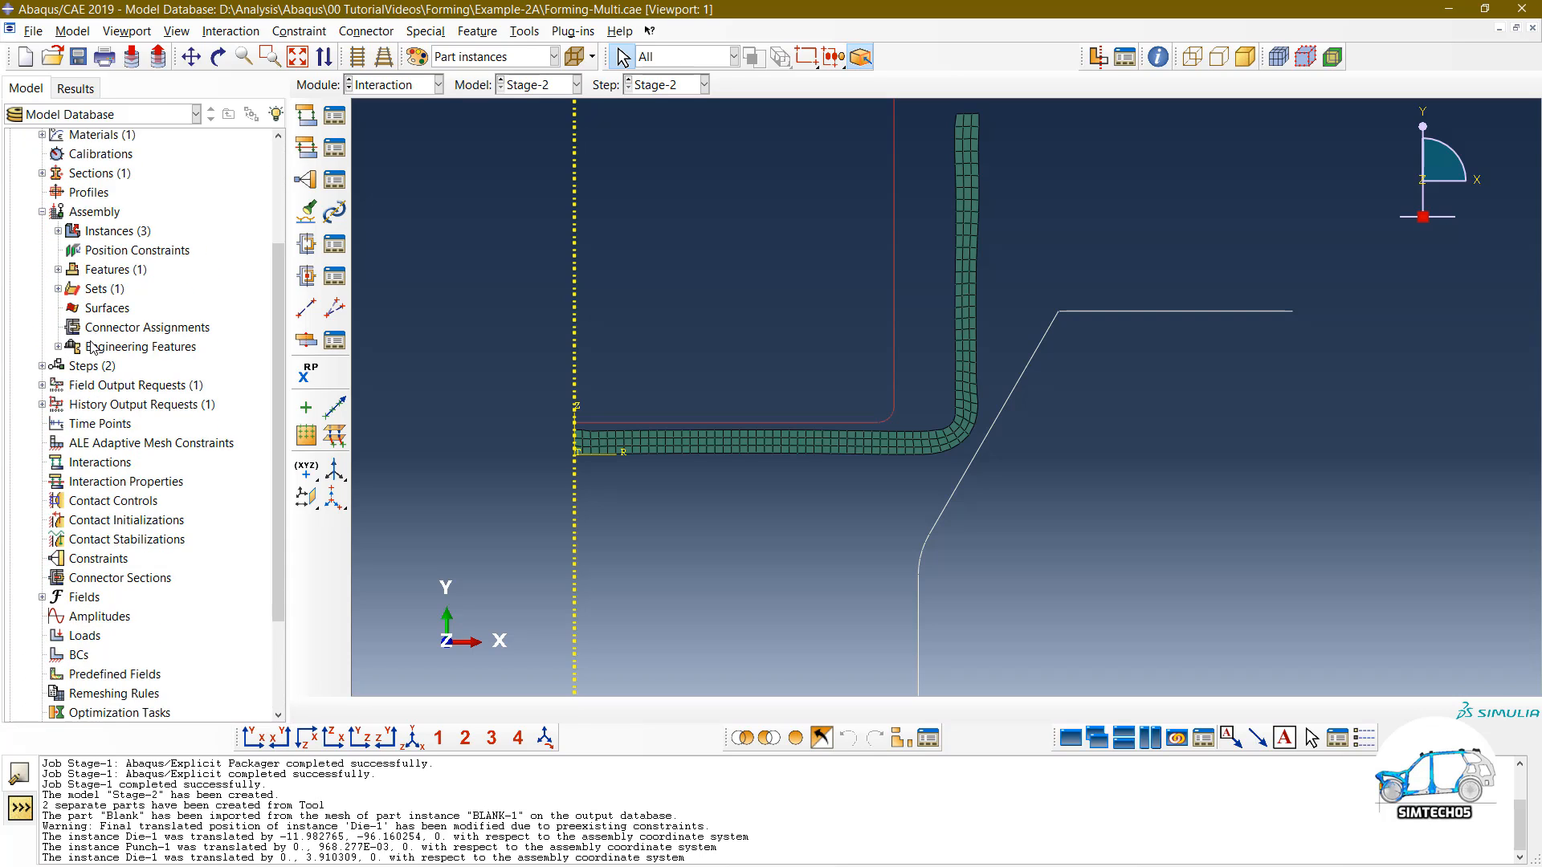
Step: Start a geometry surface named Punch in the Stage-2 assembly and select all punch profile edges by angle
{"action": "double_click", "coordinate": [88, 309]}
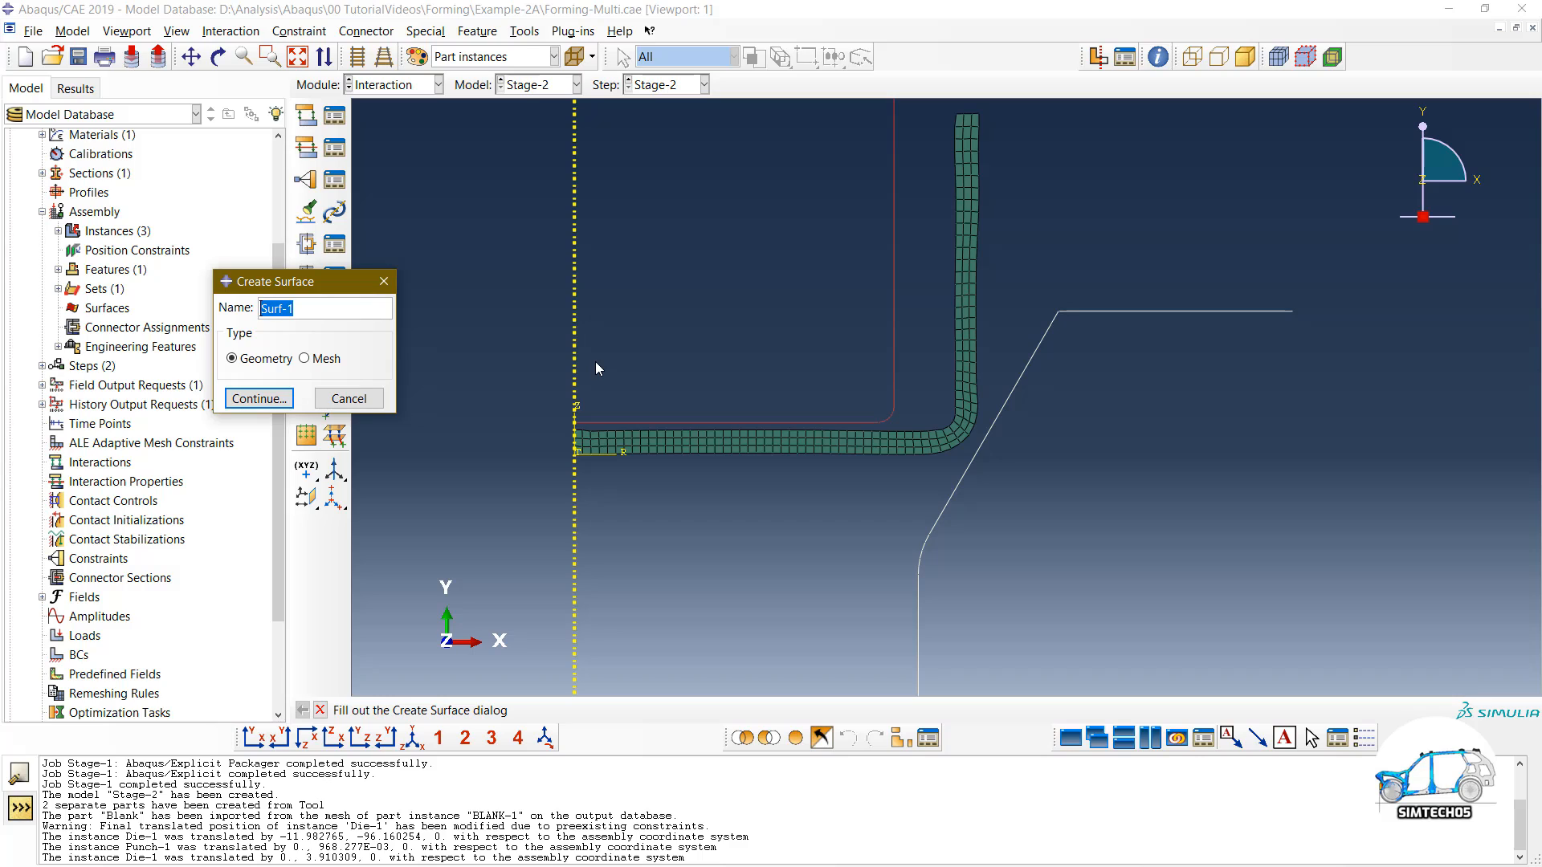
{"action": "type", "text": "Punch"}
{"action": "key", "text": "Return"}
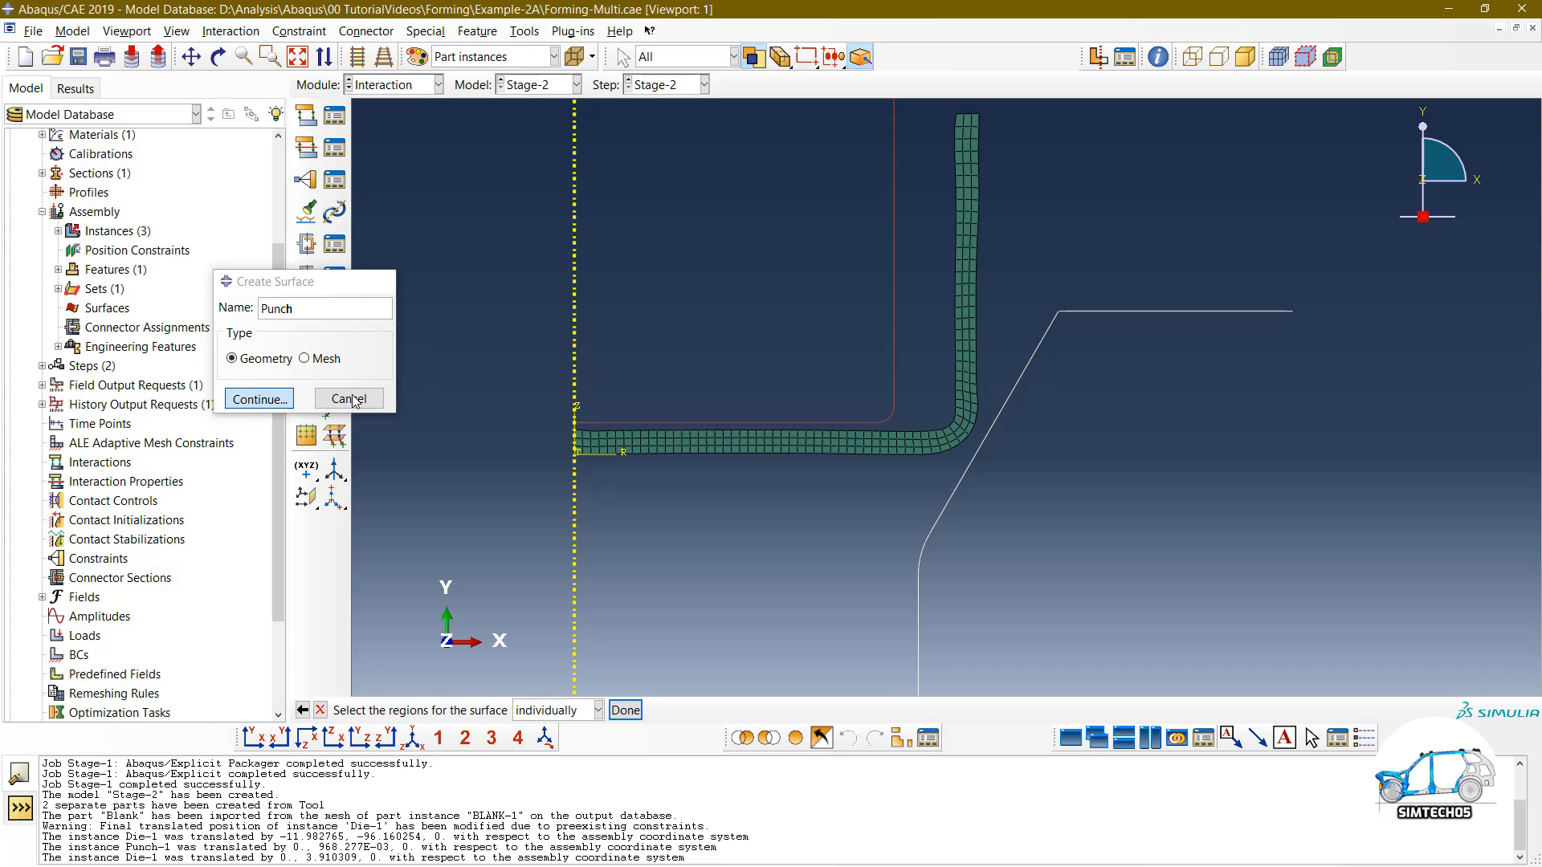
{"action": "left_click", "coordinate": [693, 421]}
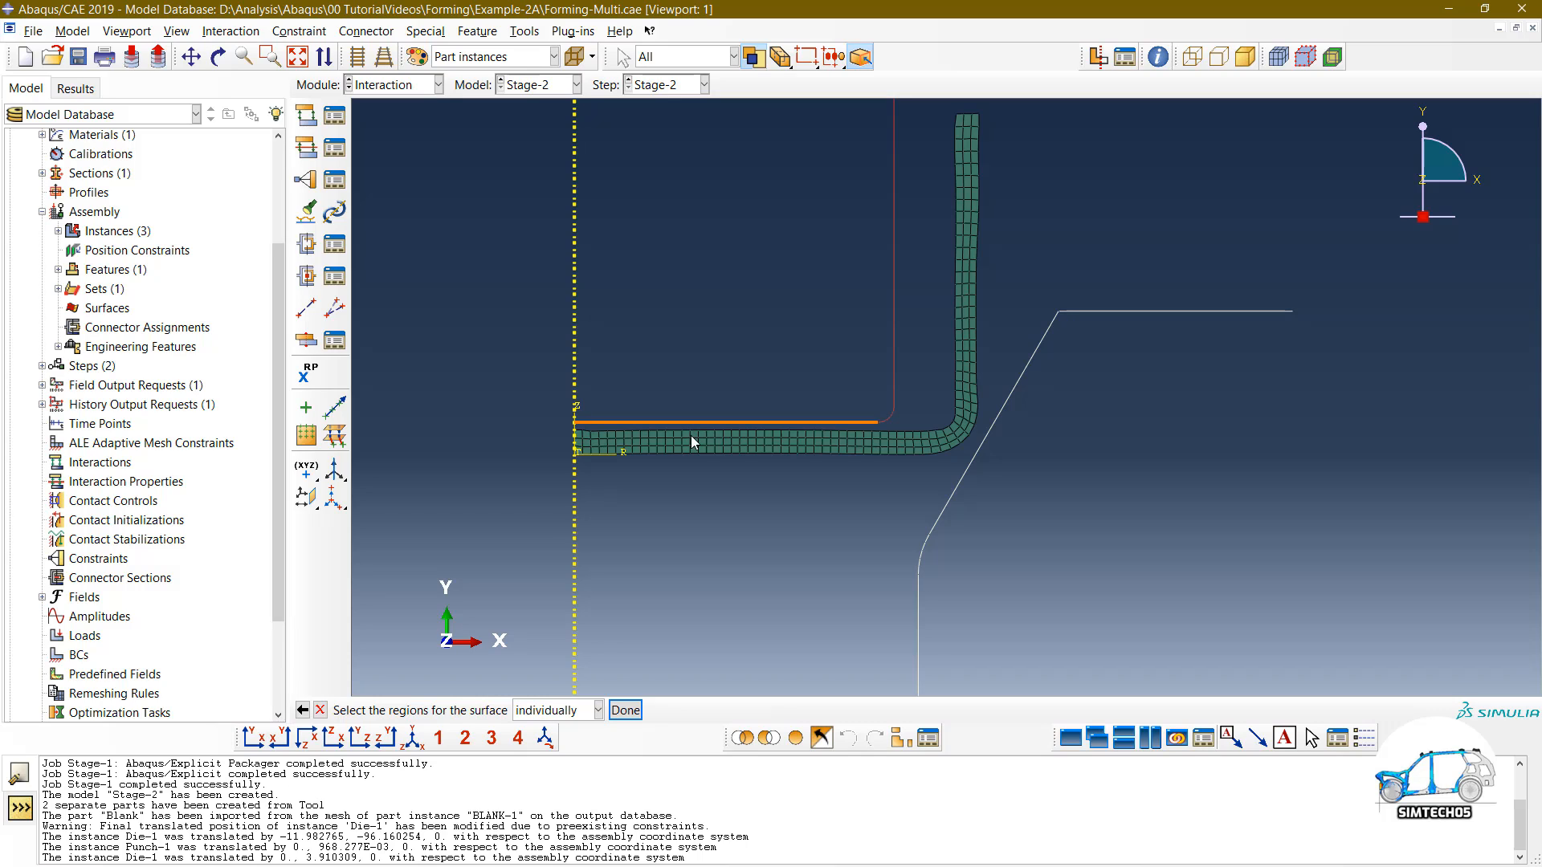
{"action": "left_click", "coordinate": [576, 707]}
{"action": "left_click", "coordinate": [569, 751]}
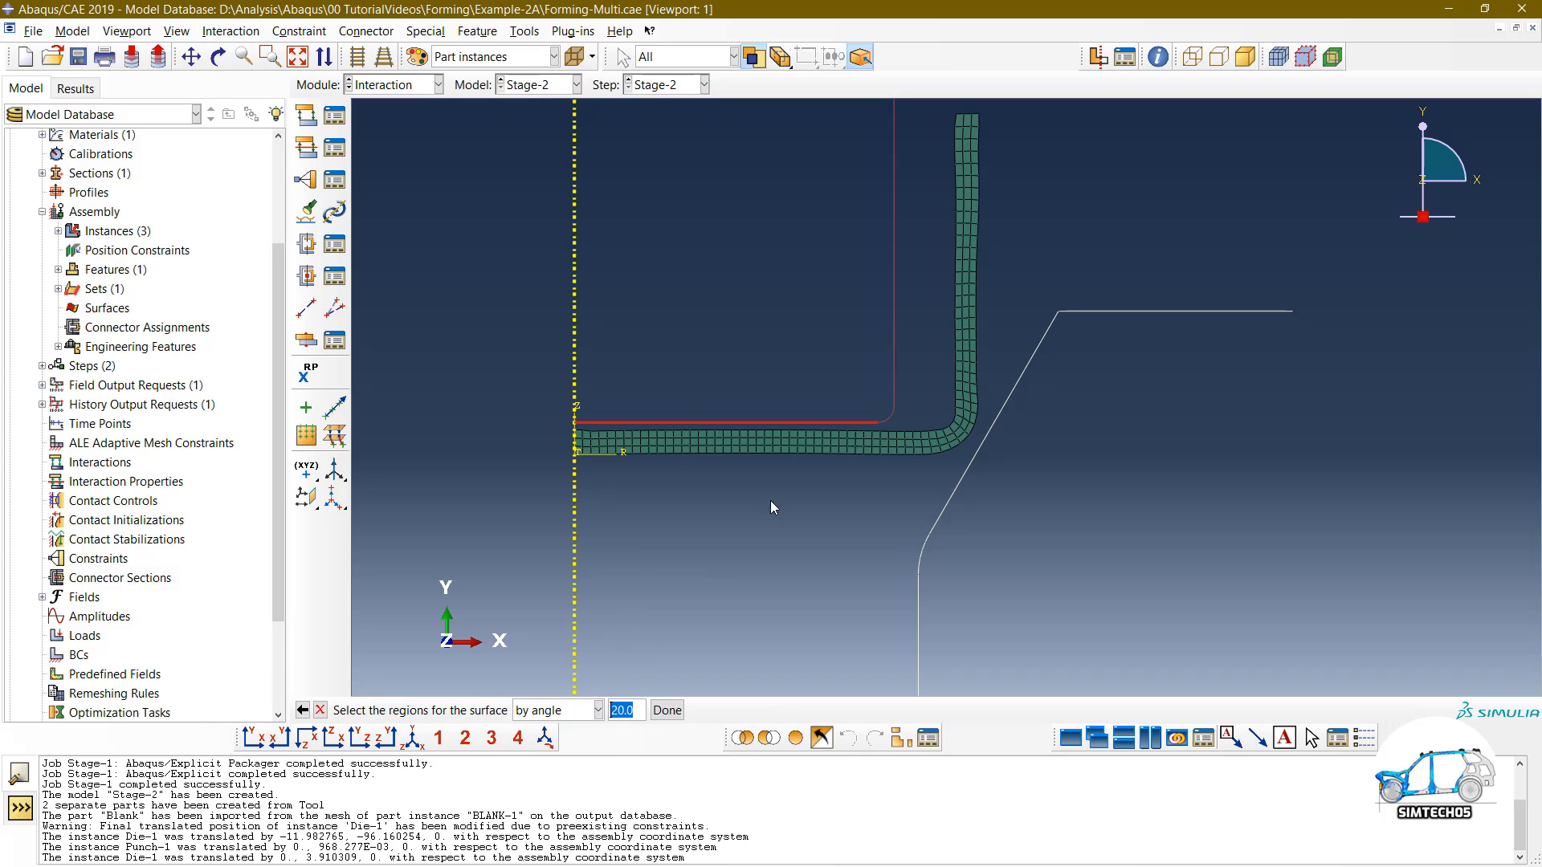
{"action": "left_click", "coordinate": [894, 403]}
{"action": "middle_click", "coordinate": [827, 398]}
Step: Choose the yellow side of the punch edges, facing the blank, to complete the Punch surface
{"action": "scroll", "coordinate": [851, 402], "scroll_direction": "down", "scroll_amount": 2}
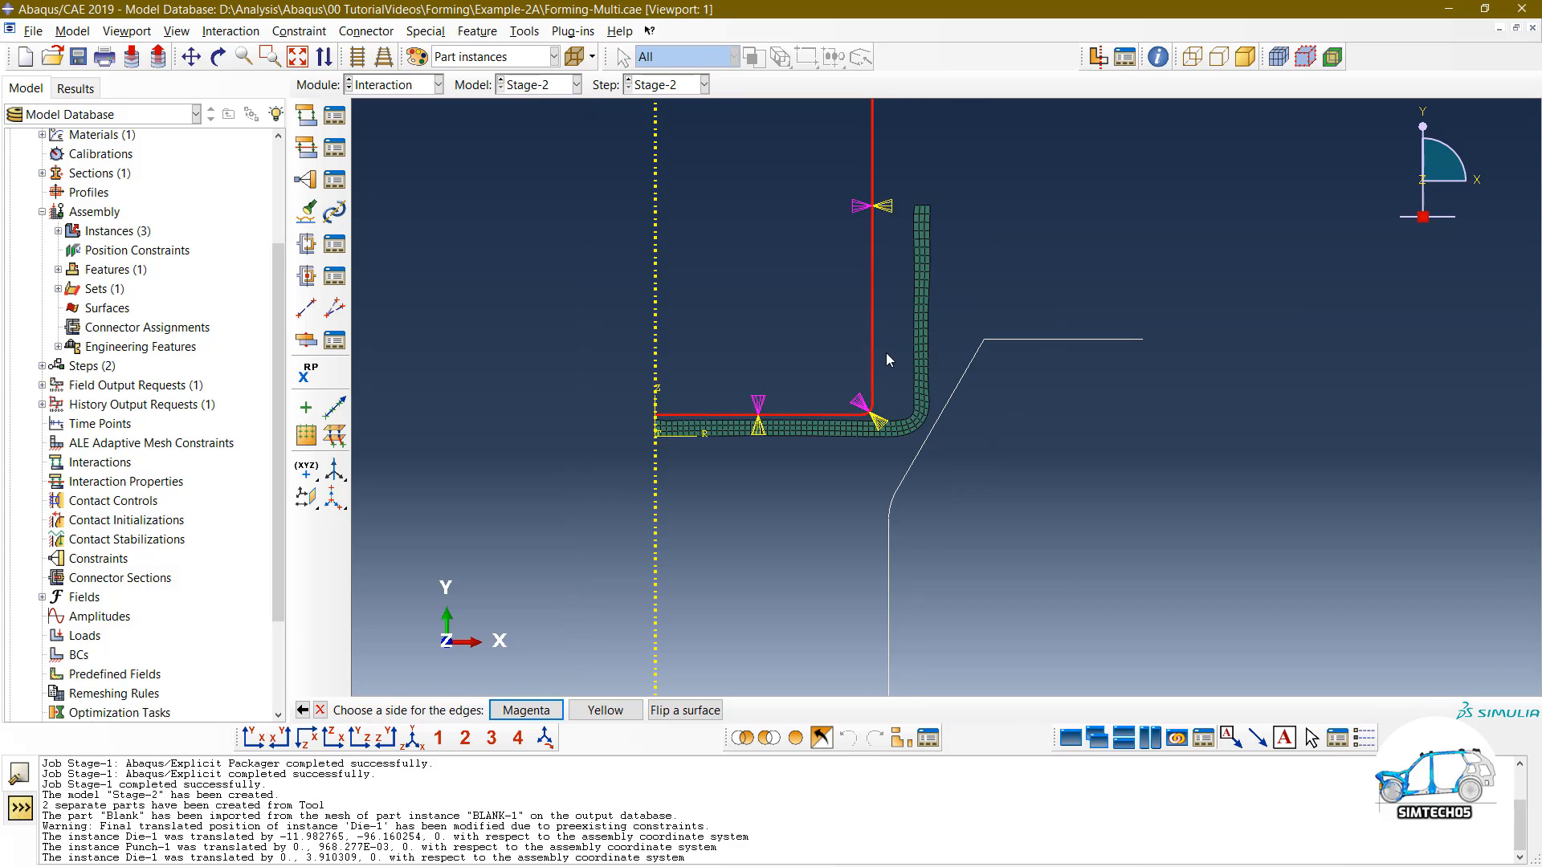
{"action": "middle_click_drag", "start_coordinate": [887, 359], "coordinate": [849, 465], "text": "ctrl+alt"}
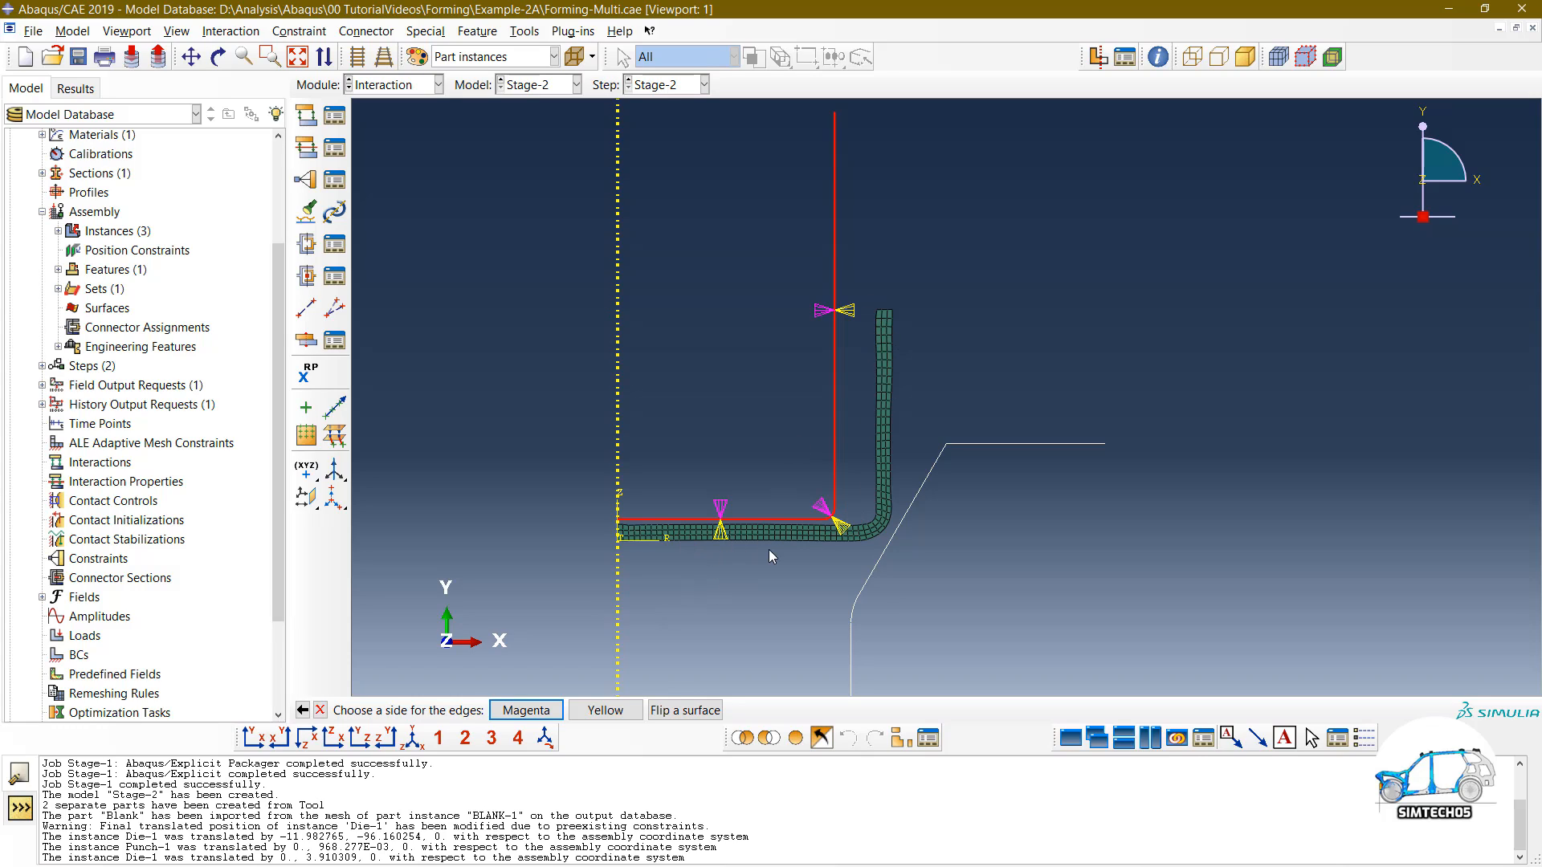
{"action": "scroll", "coordinate": [721, 530], "scroll_direction": "up", "scroll_amount": 1}
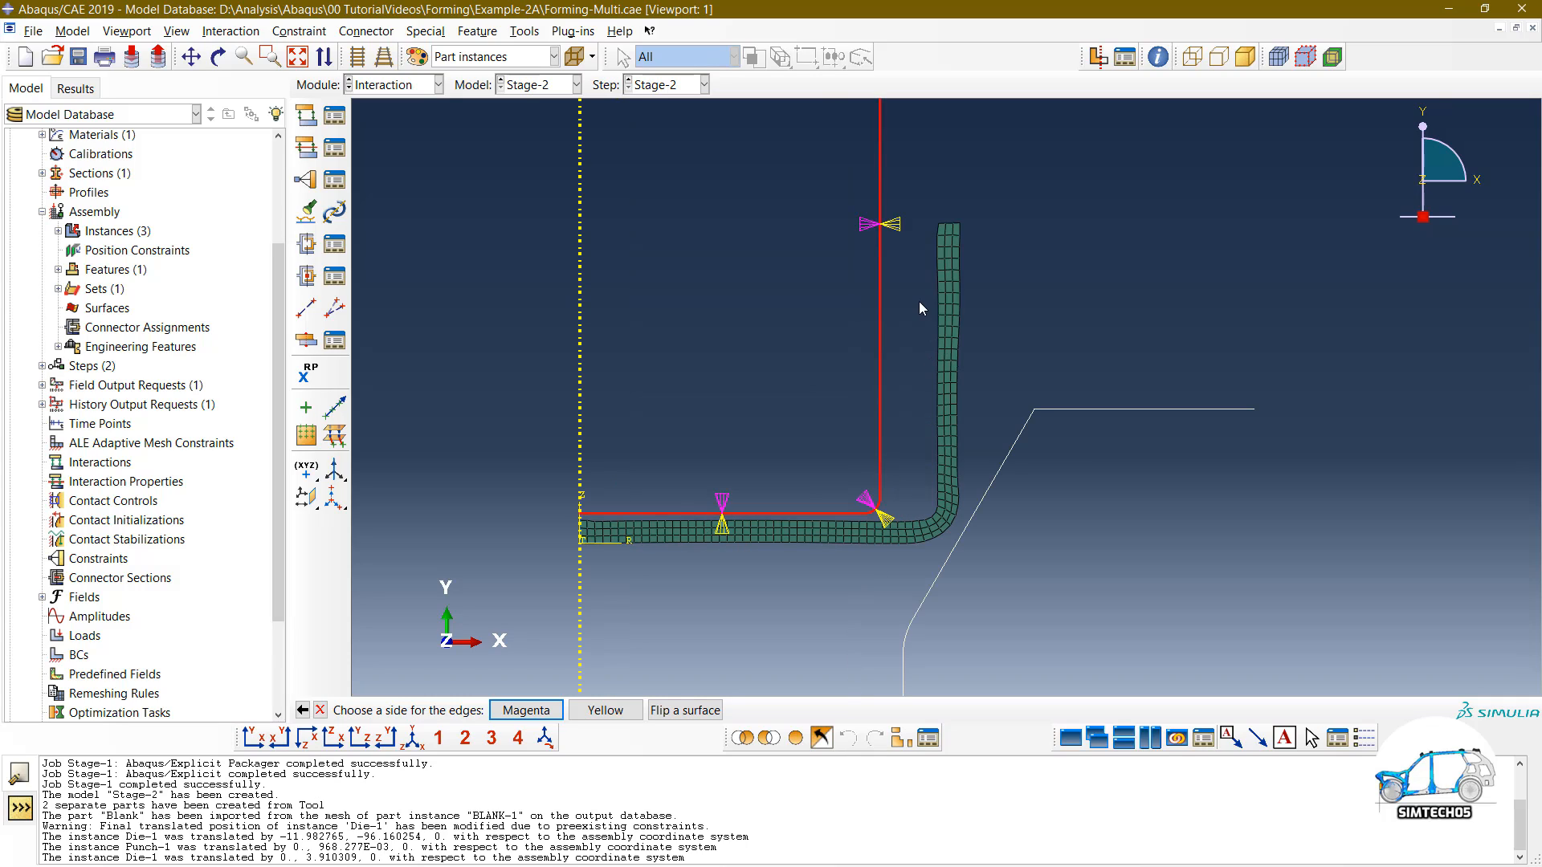
{"action": "left_click", "coordinate": [604, 710]}
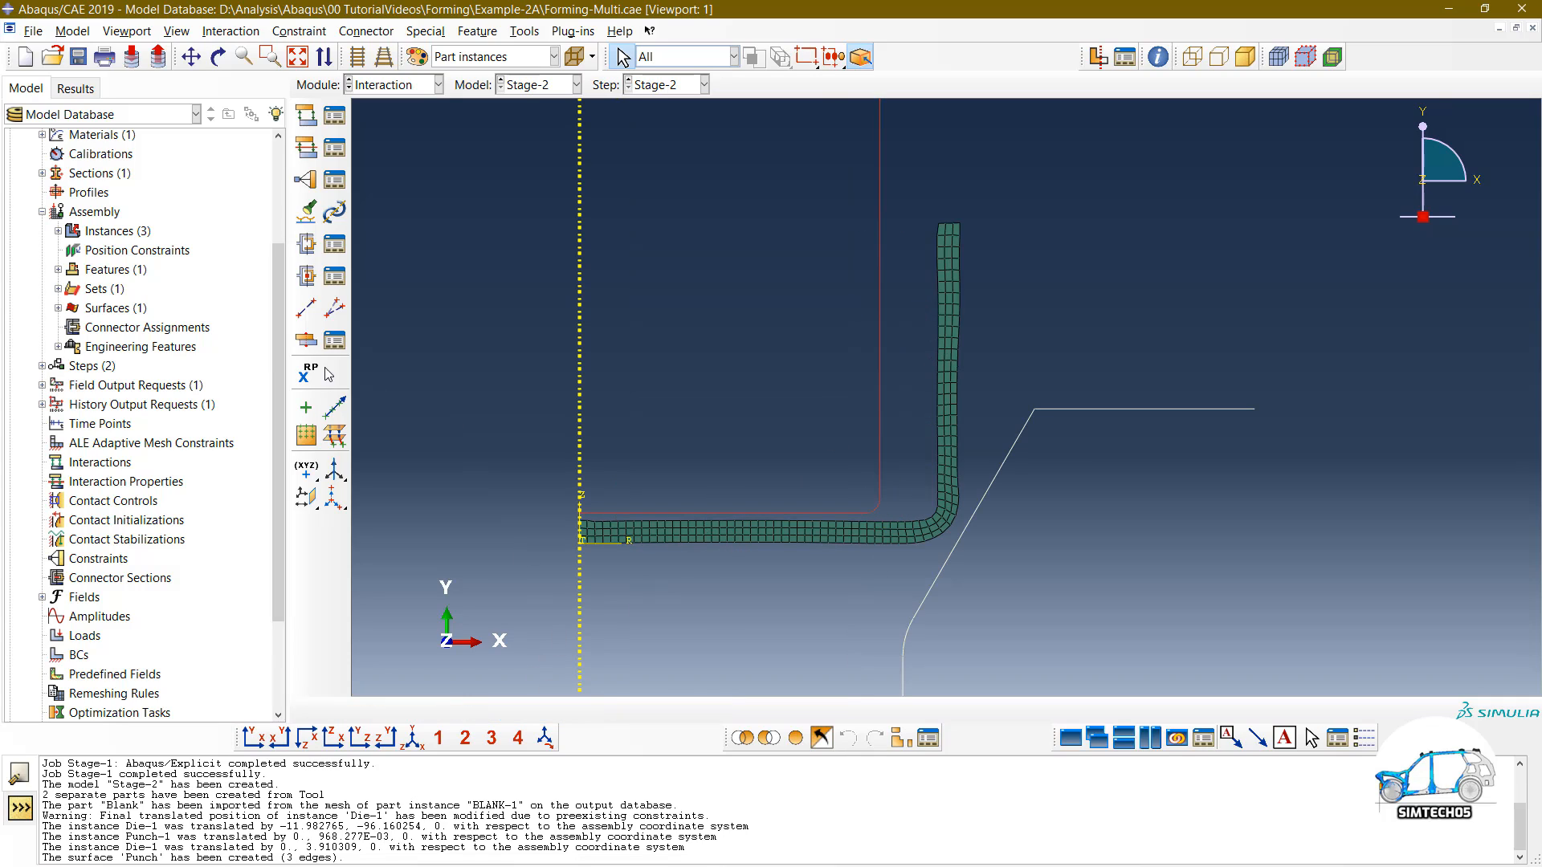
Step: Start a geometry surface named Die in the Stage-2 assembly and select all die profile edges by angle
{"action": "double_click", "coordinate": [116, 307]}
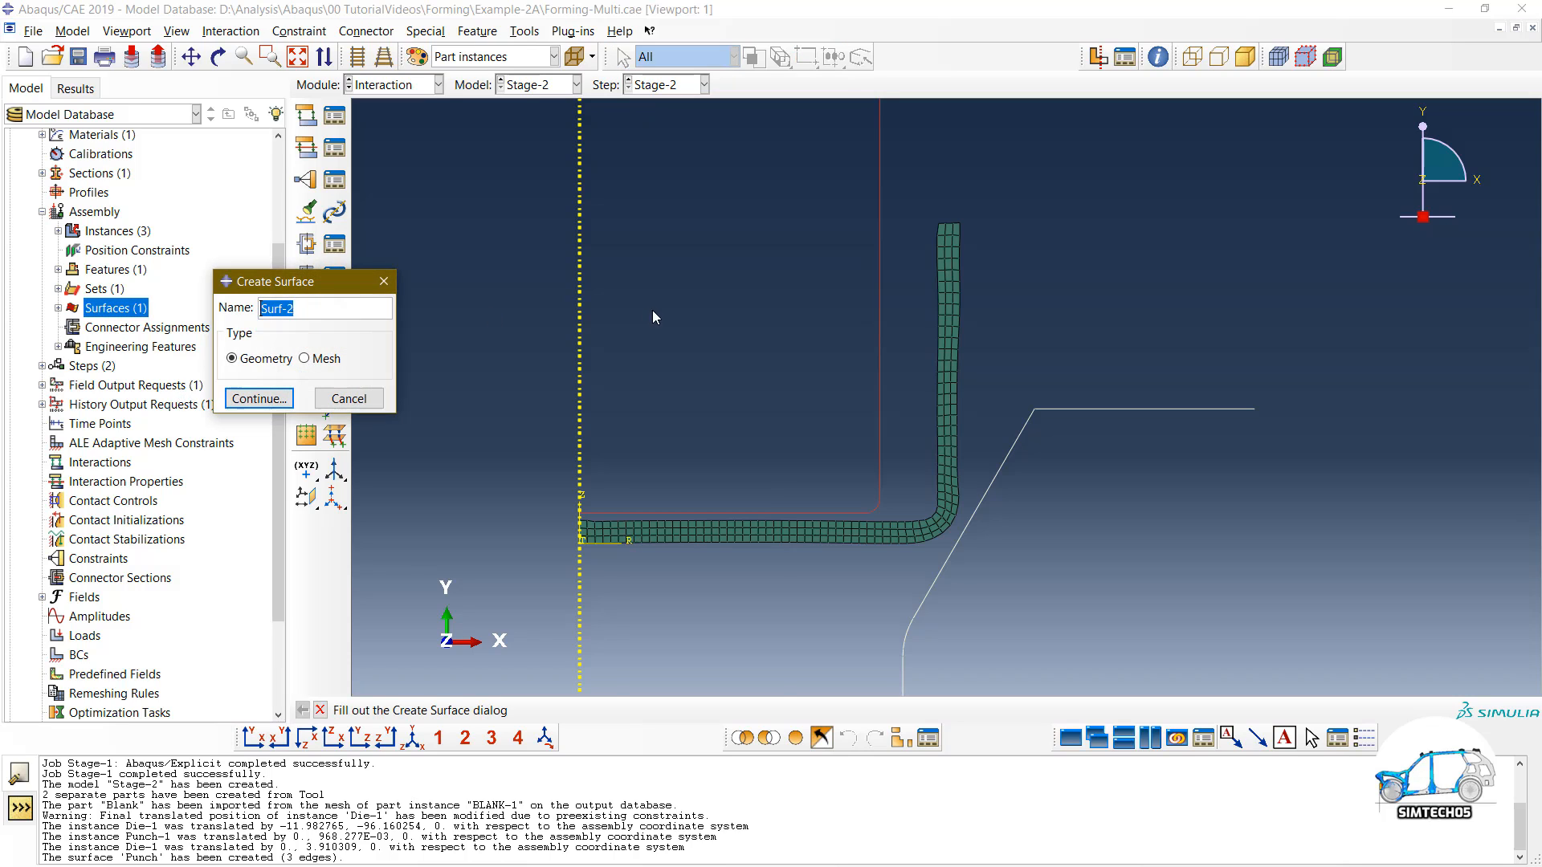
{"action": "scroll", "coordinate": [652, 310], "scroll_direction": "down", "scroll_amount": 3}
{"action": "middle_click_drag", "start_coordinate": [786, 387], "coordinate": [845, 174], "text": "ctrl+alt"}
{"action": "scroll", "coordinate": [814, 270], "scroll_direction": "down", "scroll_amount": 3}
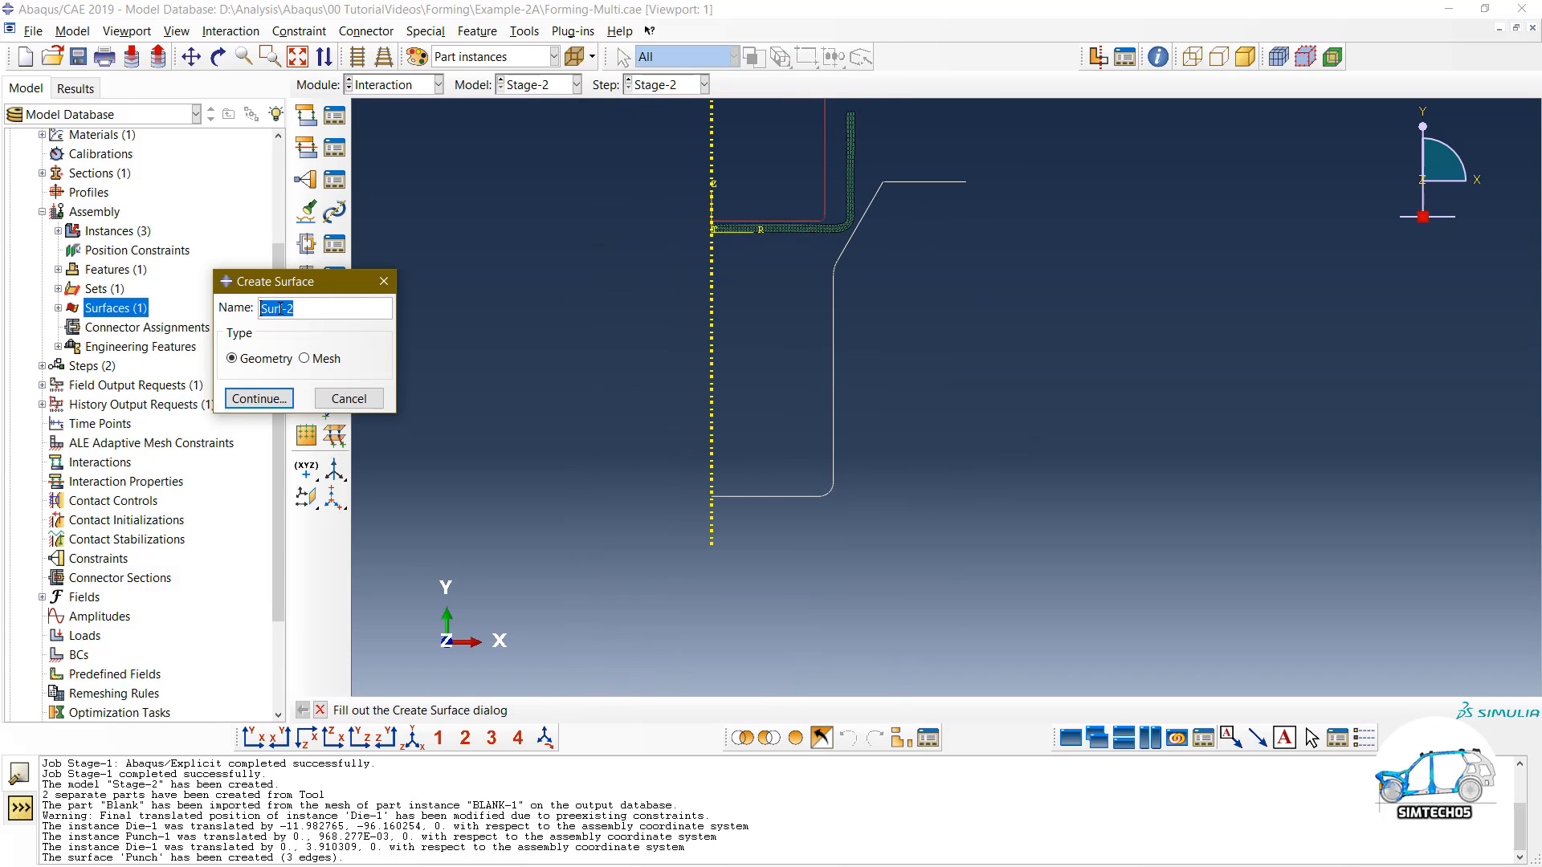
{"action": "type", "text": "Die"}
{"action": "left_click", "coordinate": [273, 397]}
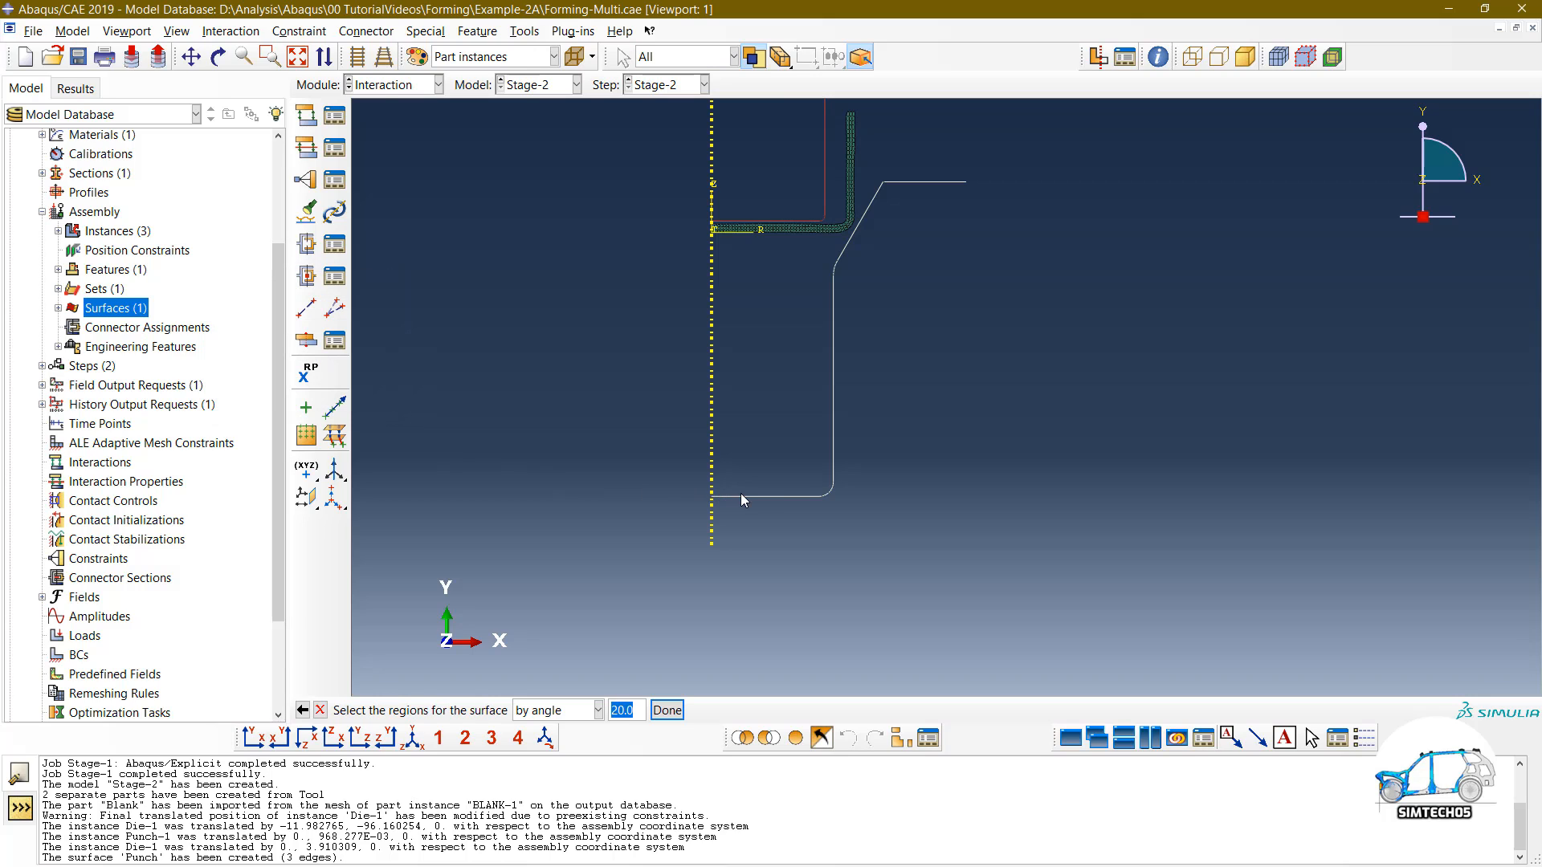
{"action": "left_click", "coordinate": [755, 495]}
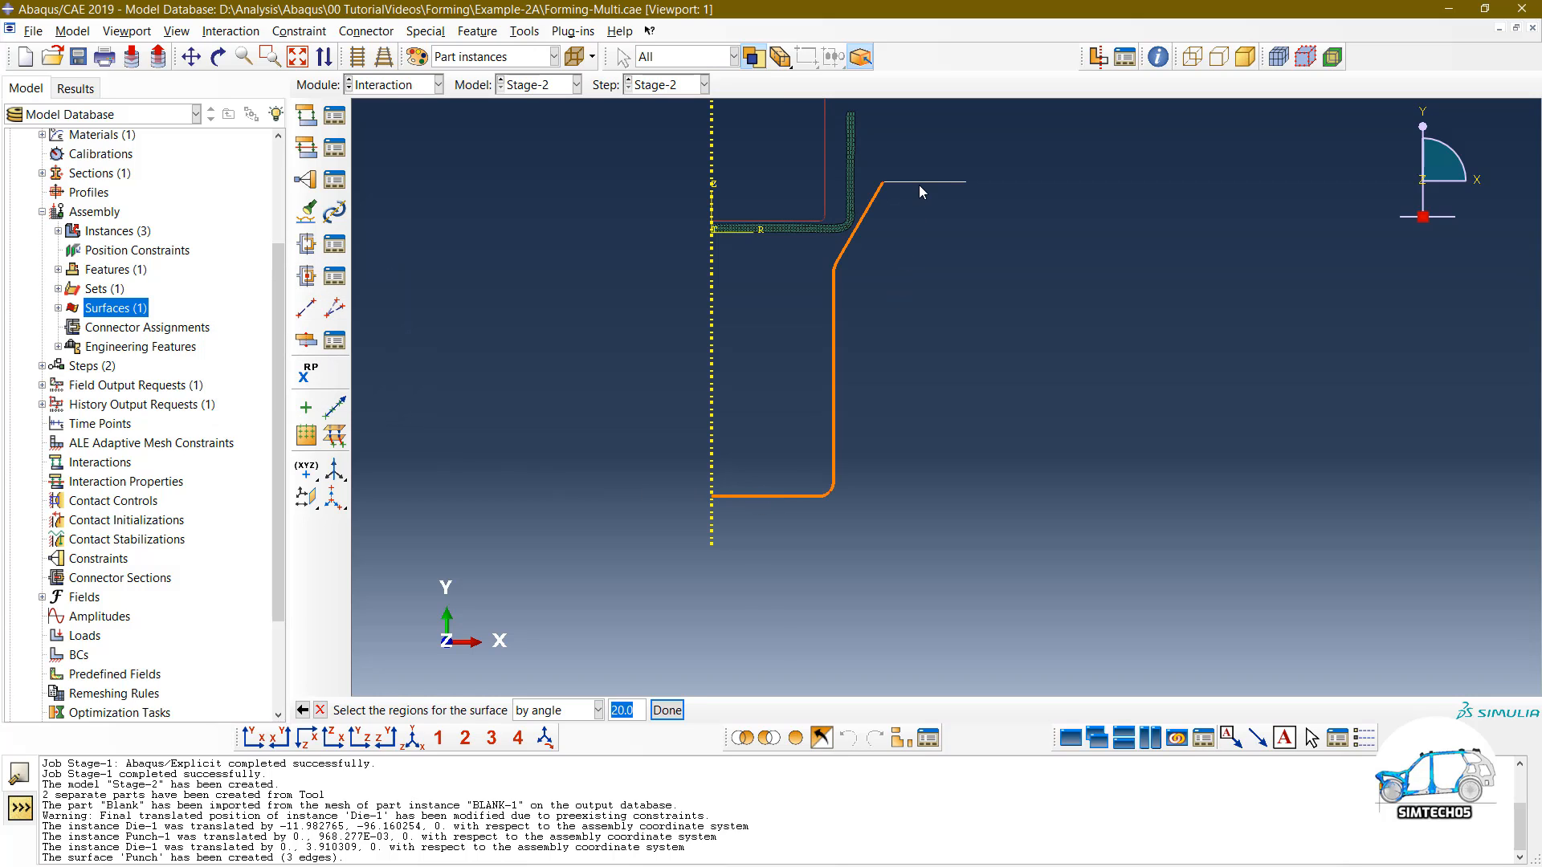
{"action": "middle_click", "coordinate": [584, 367]}
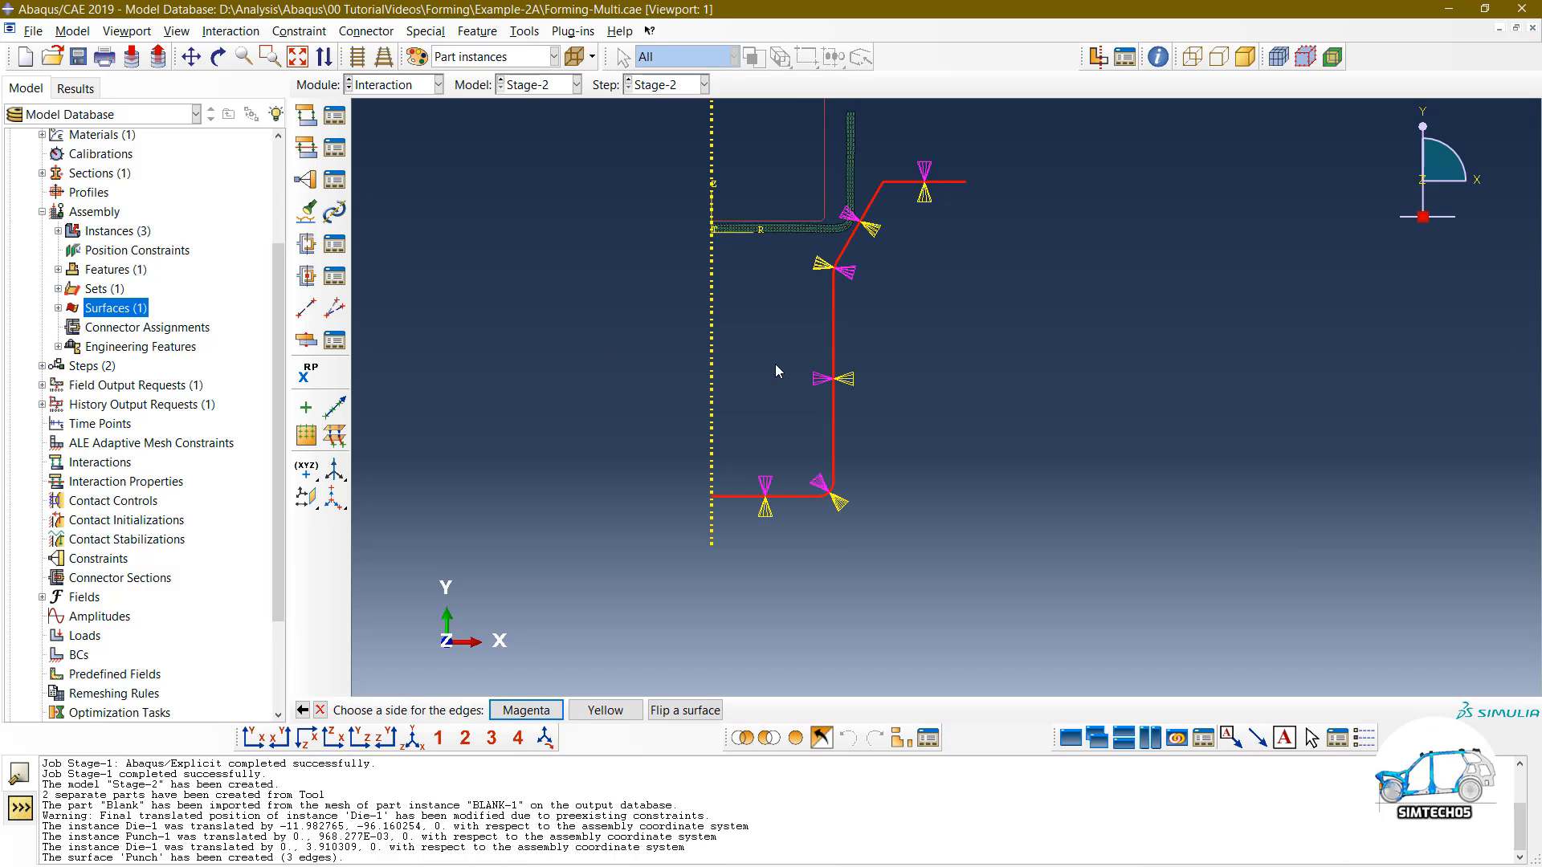
Step: Flip the upper fillet edge of the die profile and choose the magenta side, facing the blank, to complete the Die surface
{"action": "middle_click_drag", "start_coordinate": [875, 291], "coordinate": [853, 369], "text": "ctrl+alt"}
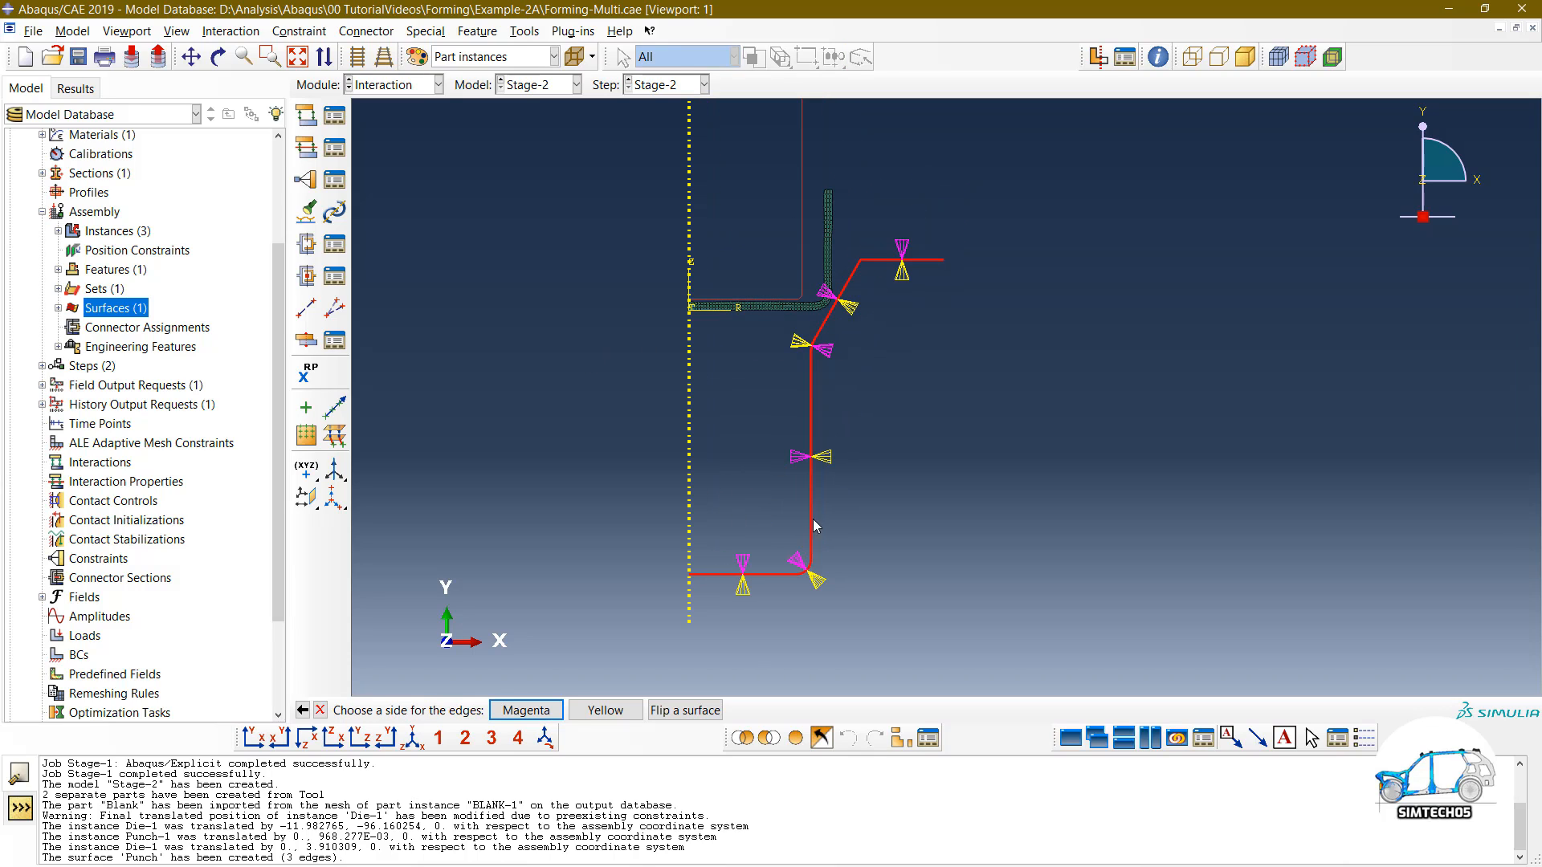
{"action": "scroll", "coordinate": [805, 341], "scroll_direction": "up", "scroll_amount": 3}
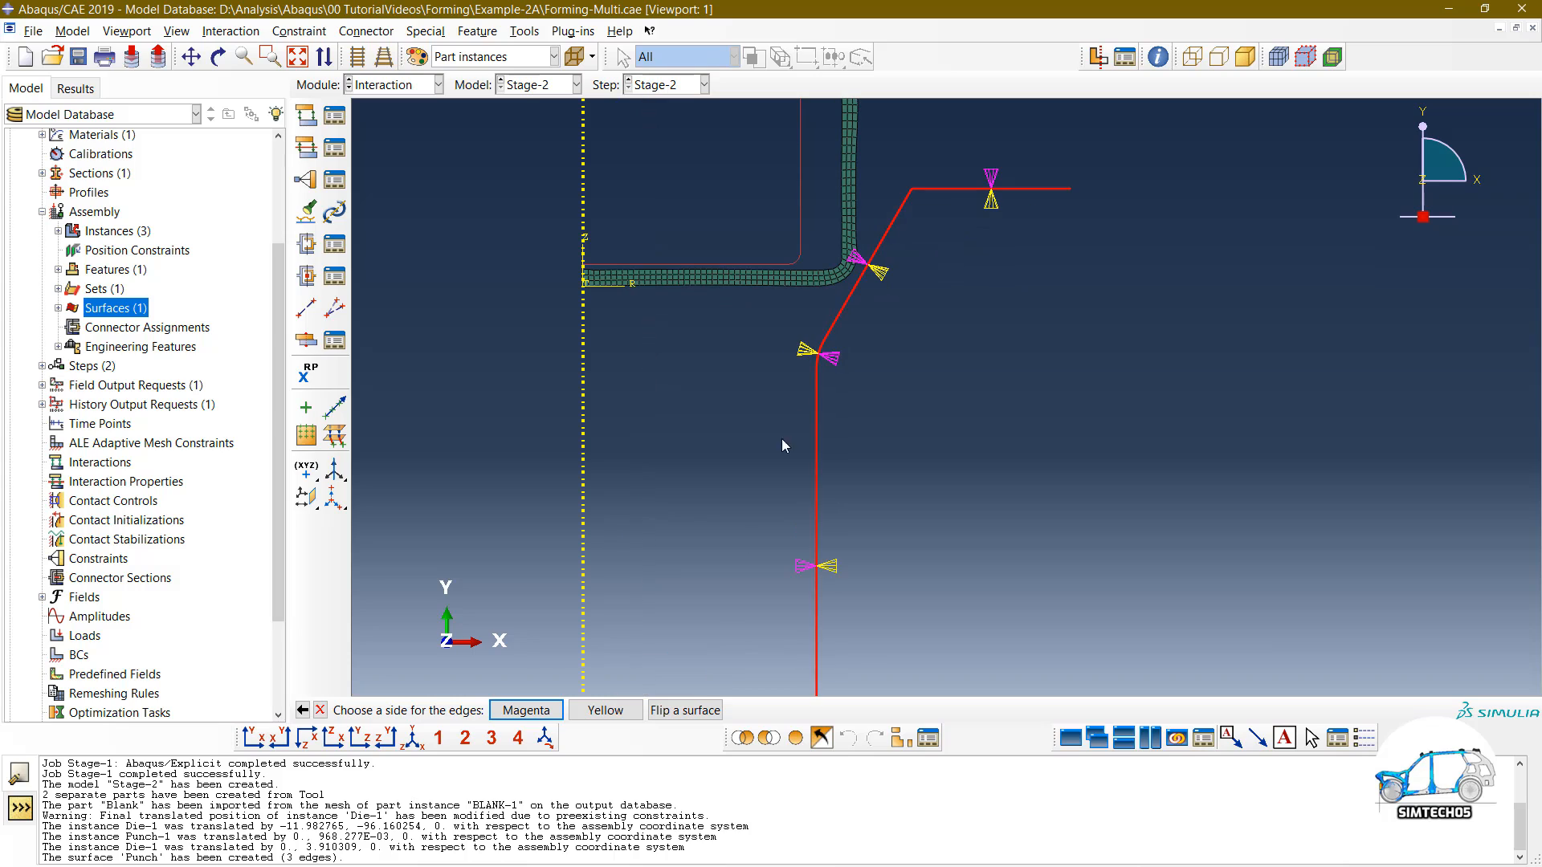
{"action": "left_click", "coordinate": [681, 708]}
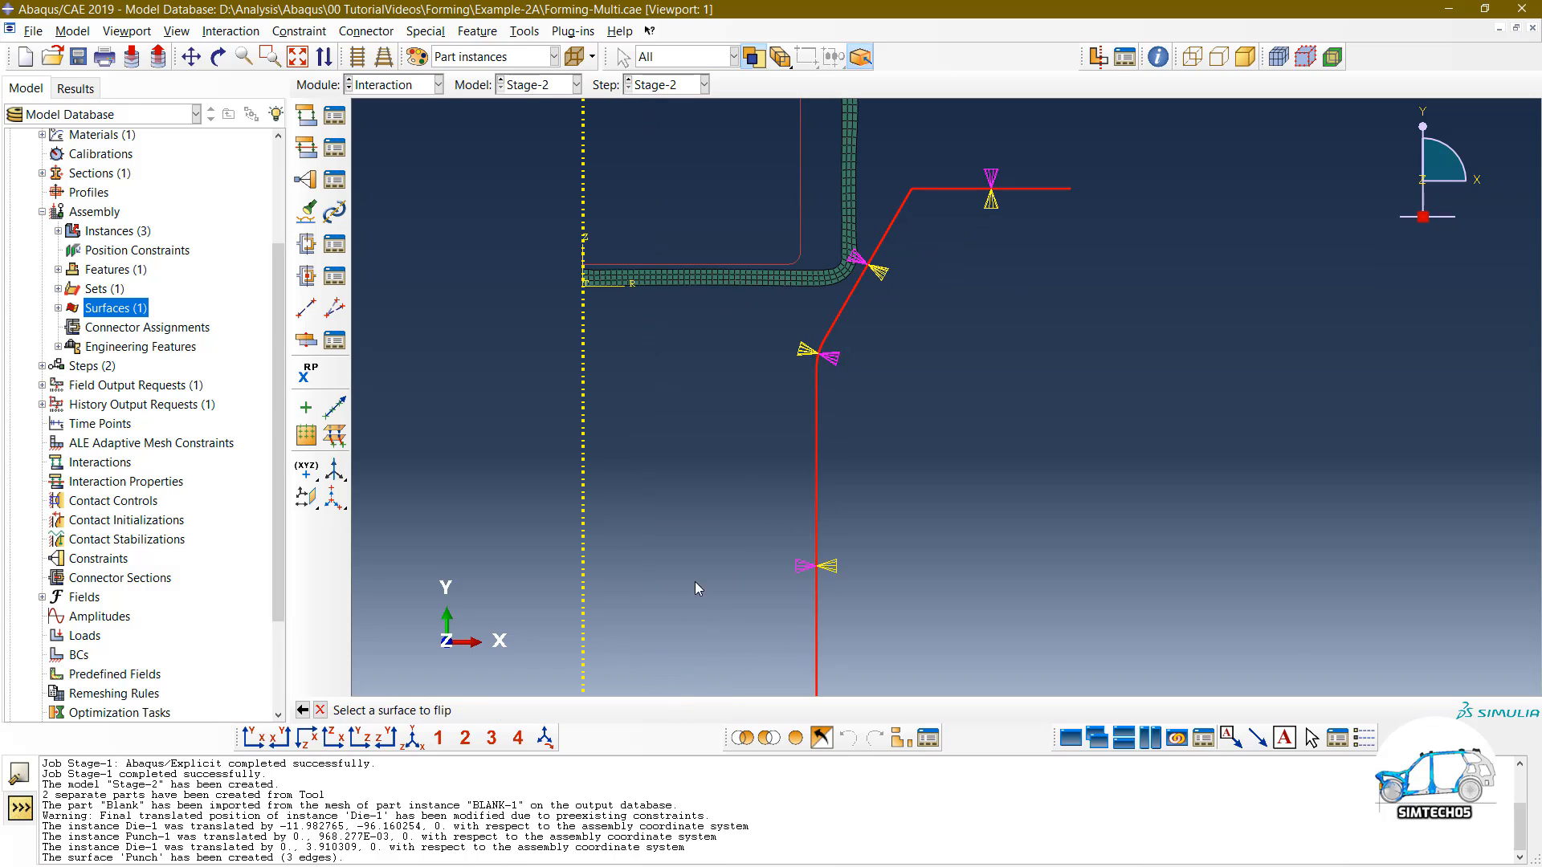
{"action": "left_click", "coordinate": [817, 361]}
{"action": "scroll", "coordinate": [855, 386], "scroll_direction": "down", "scroll_amount": 1}
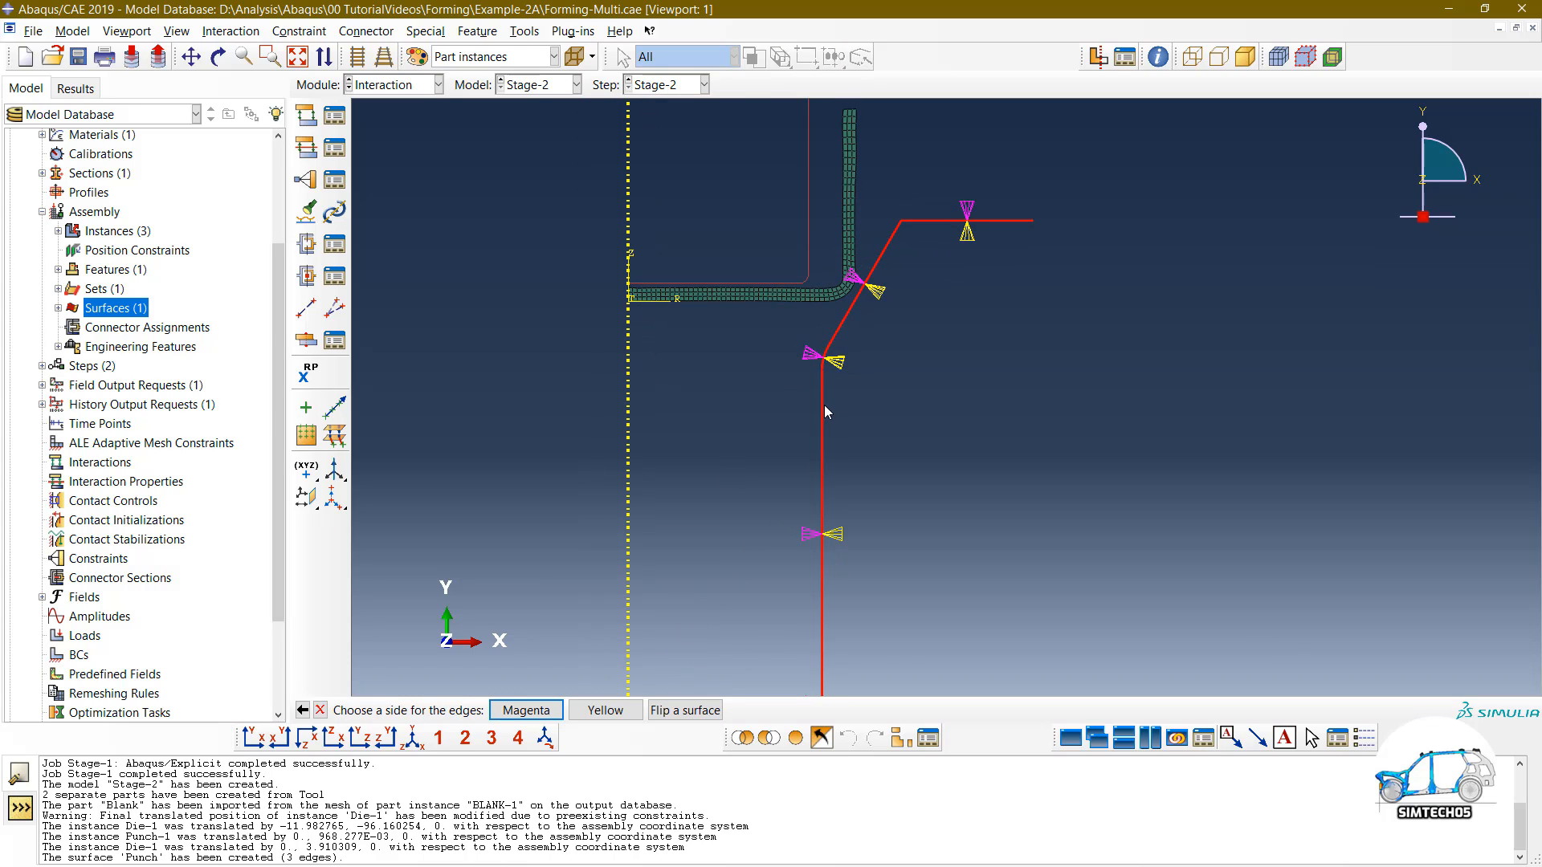
{"action": "scroll", "coordinate": [955, 219], "scroll_direction": "down", "scroll_amount": 1}
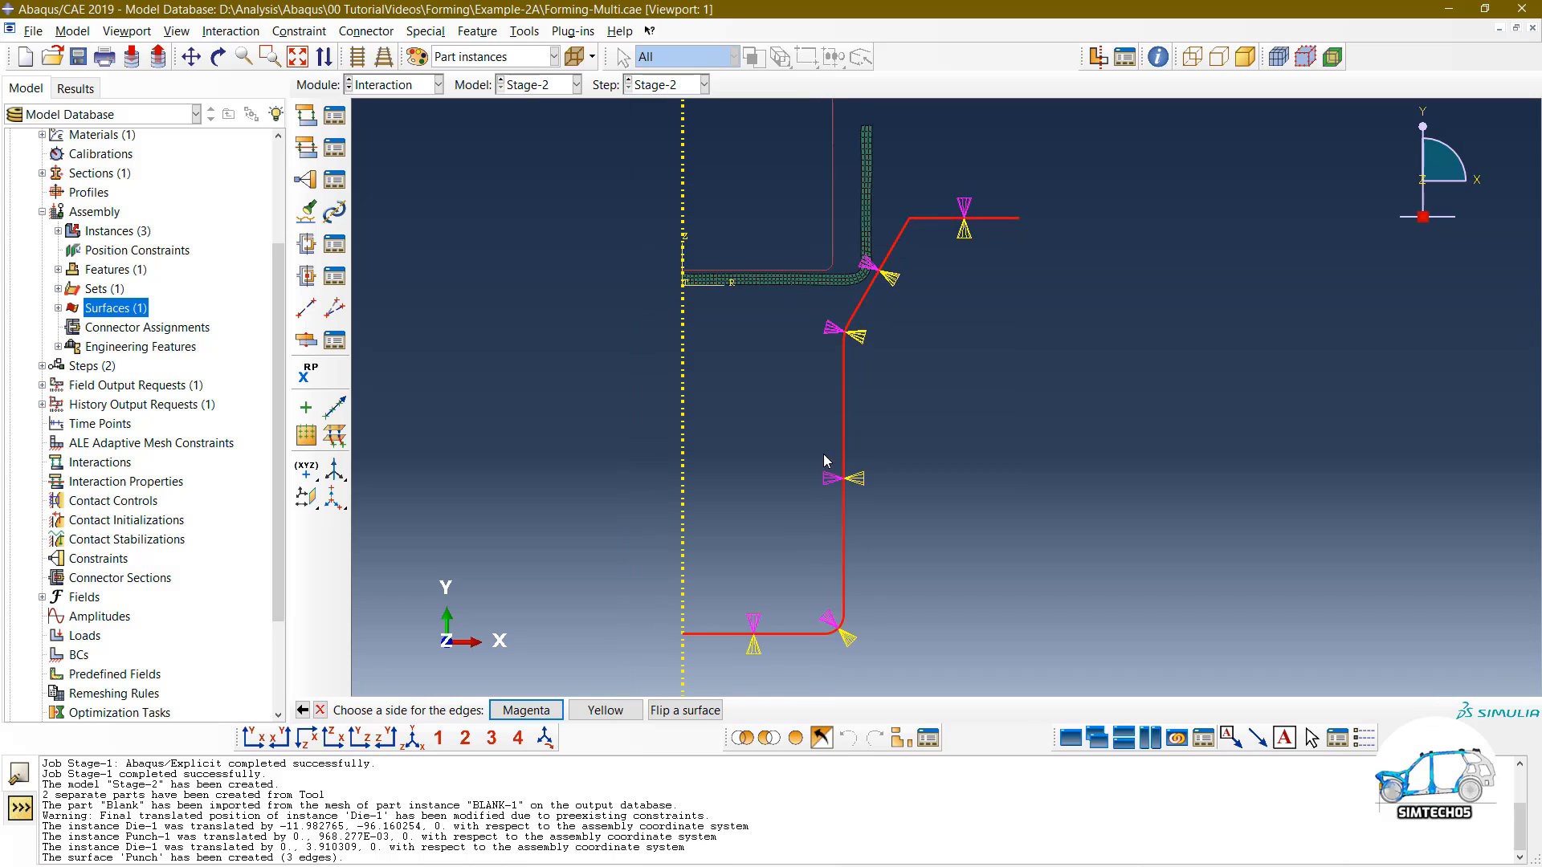
{"action": "left_click", "coordinate": [527, 711]}
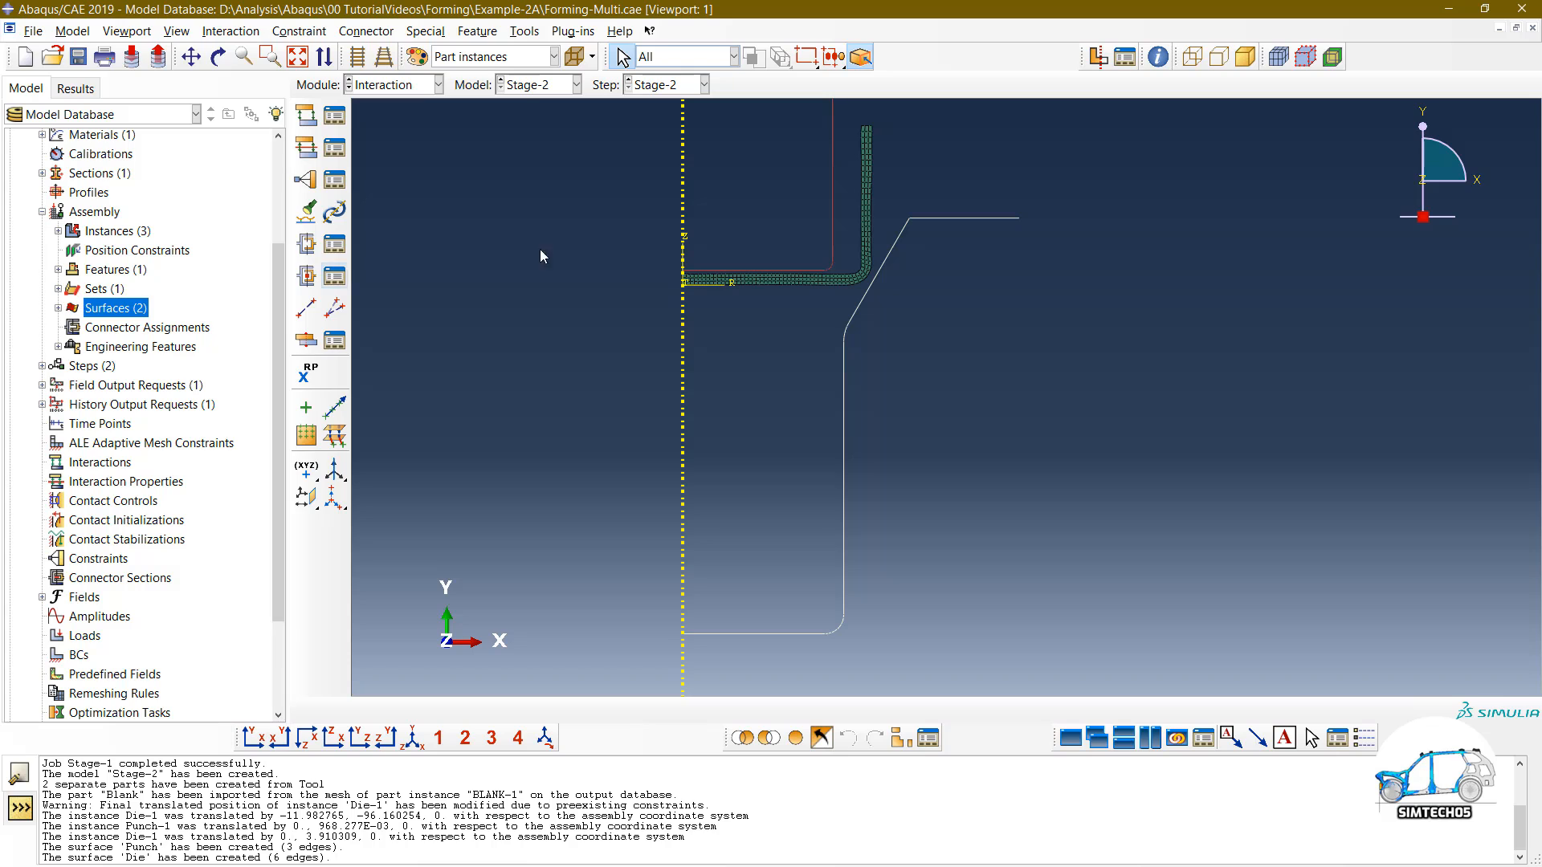
{"action": "scroll", "coordinate": [858, 217], "scroll_direction": "up", "scroll_amount": 5}
{"action": "middle_click_drag", "start_coordinate": [807, 350], "coordinate": [932, 369], "text": "ctrl+alt"}
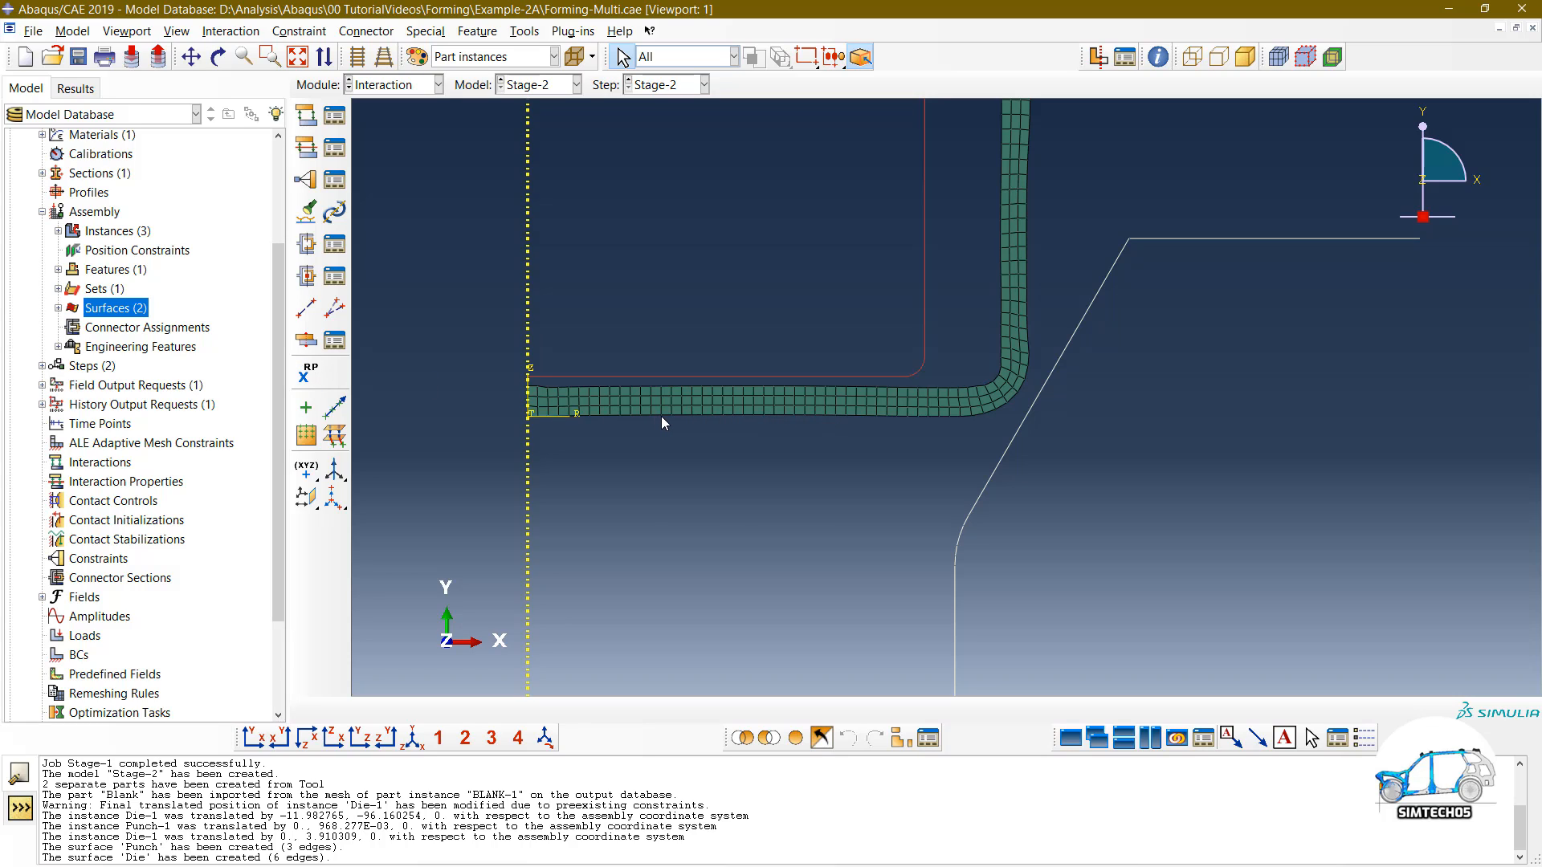
{"action": "double_click", "coordinate": [117, 309]}
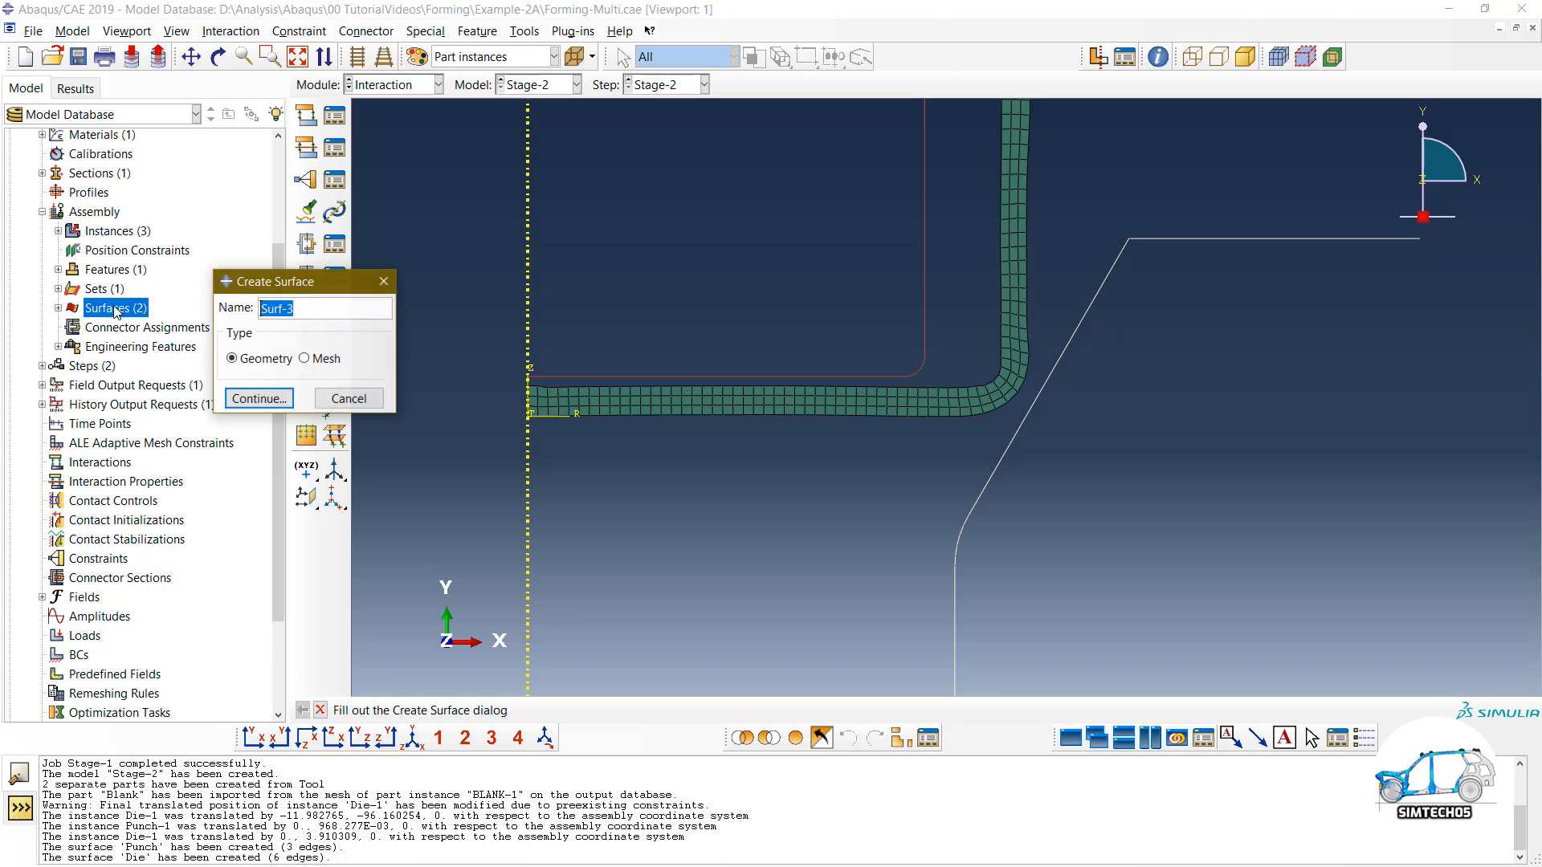
{"action": "left_click", "coordinate": [304, 358]}
{"action": "left_click_drag", "start_coordinate": [299, 308], "coordinate": [214, 307]}
{"action": "type", "text": "b"}
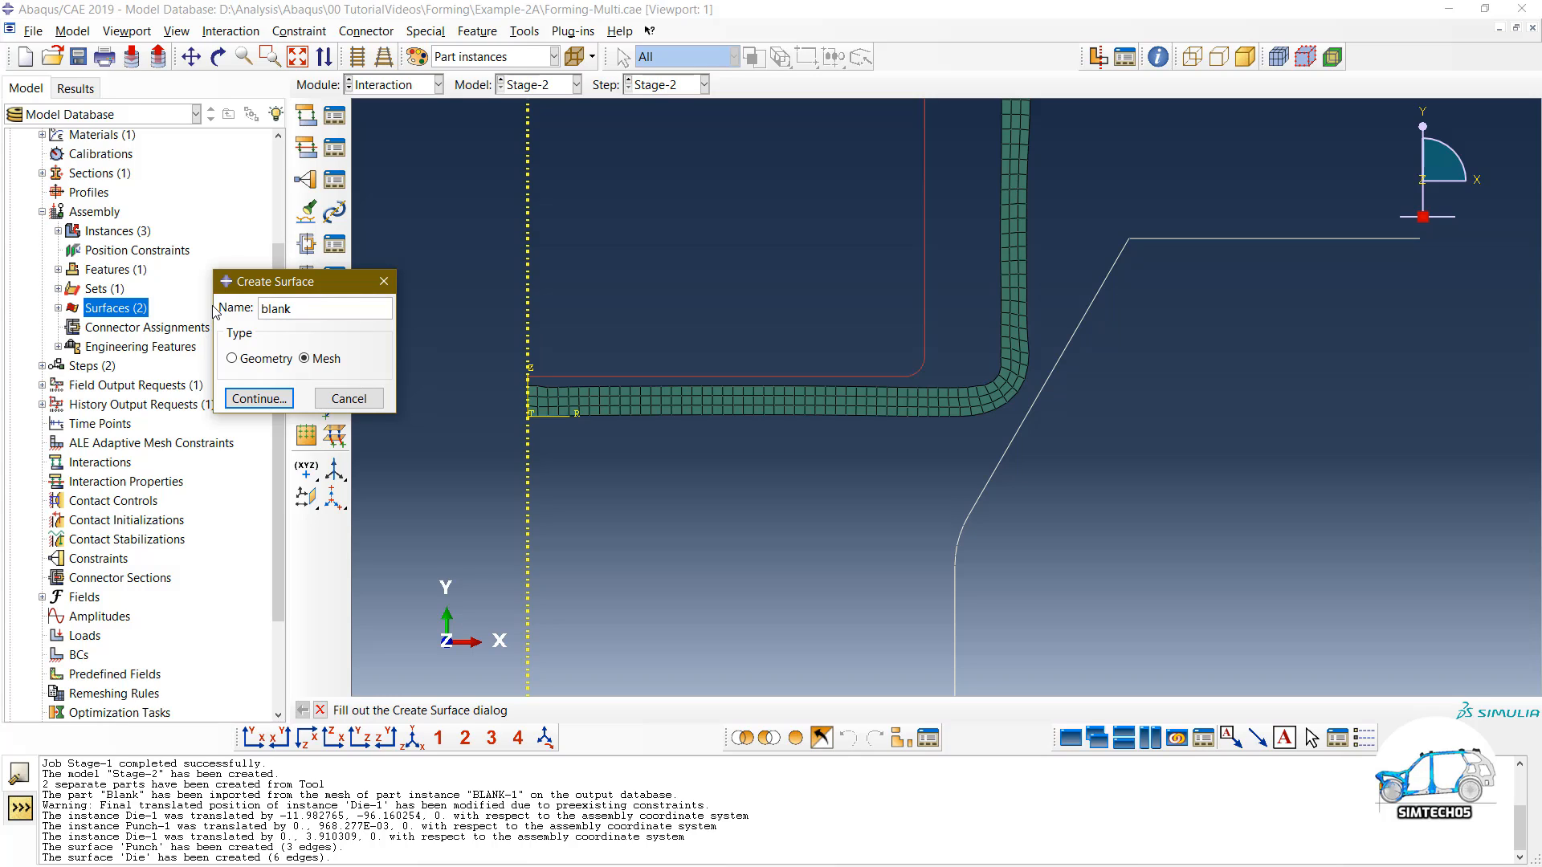
{"action": "type", "text": "lank-Top"}
{"action": "left_click", "coordinate": [259, 398]}
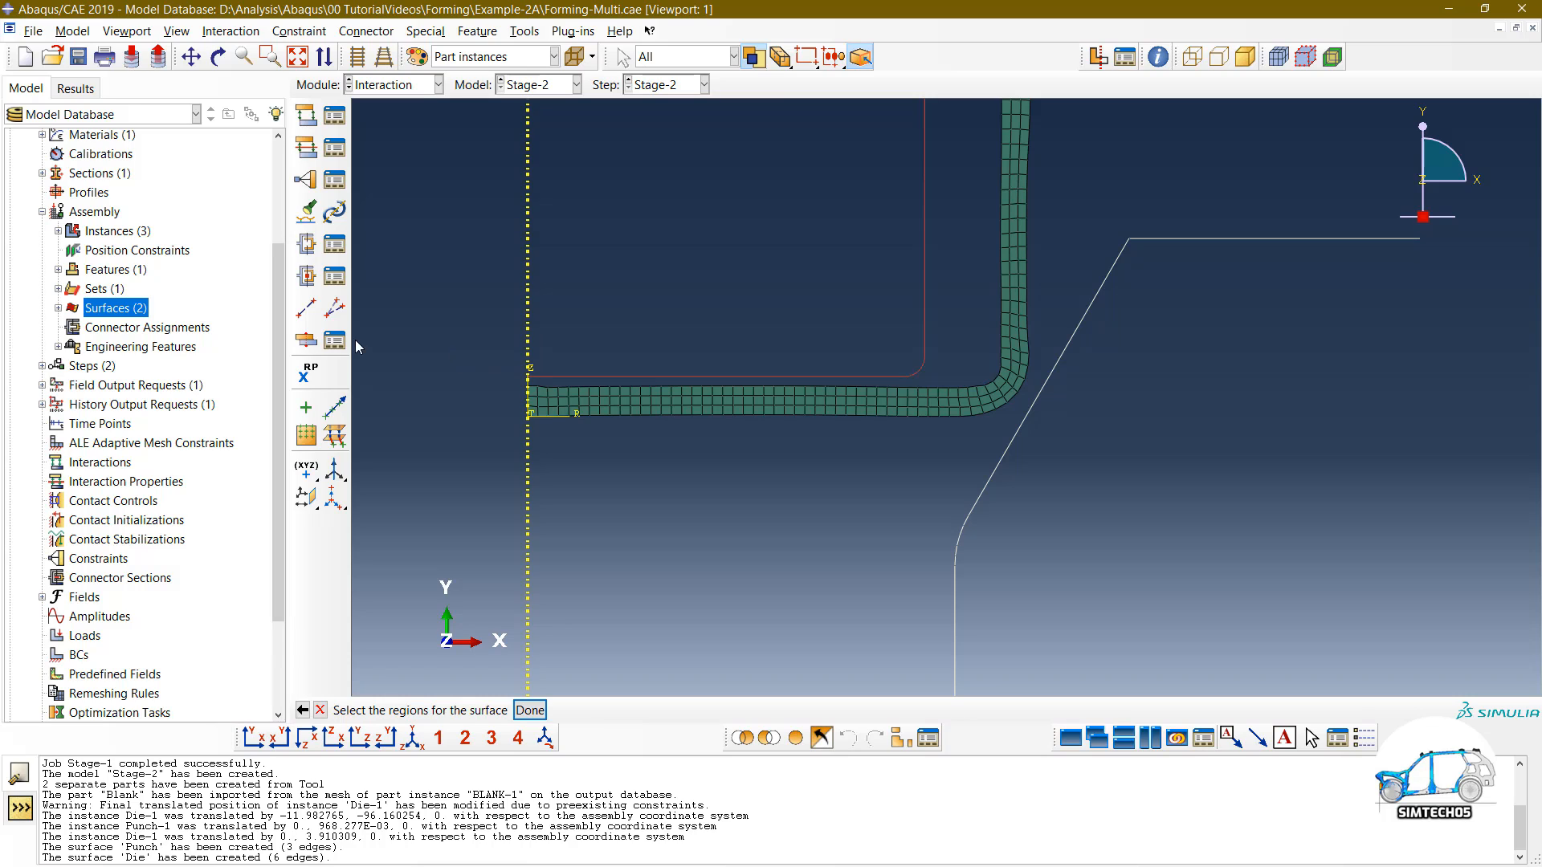
{"action": "key", "text": "Escape"}
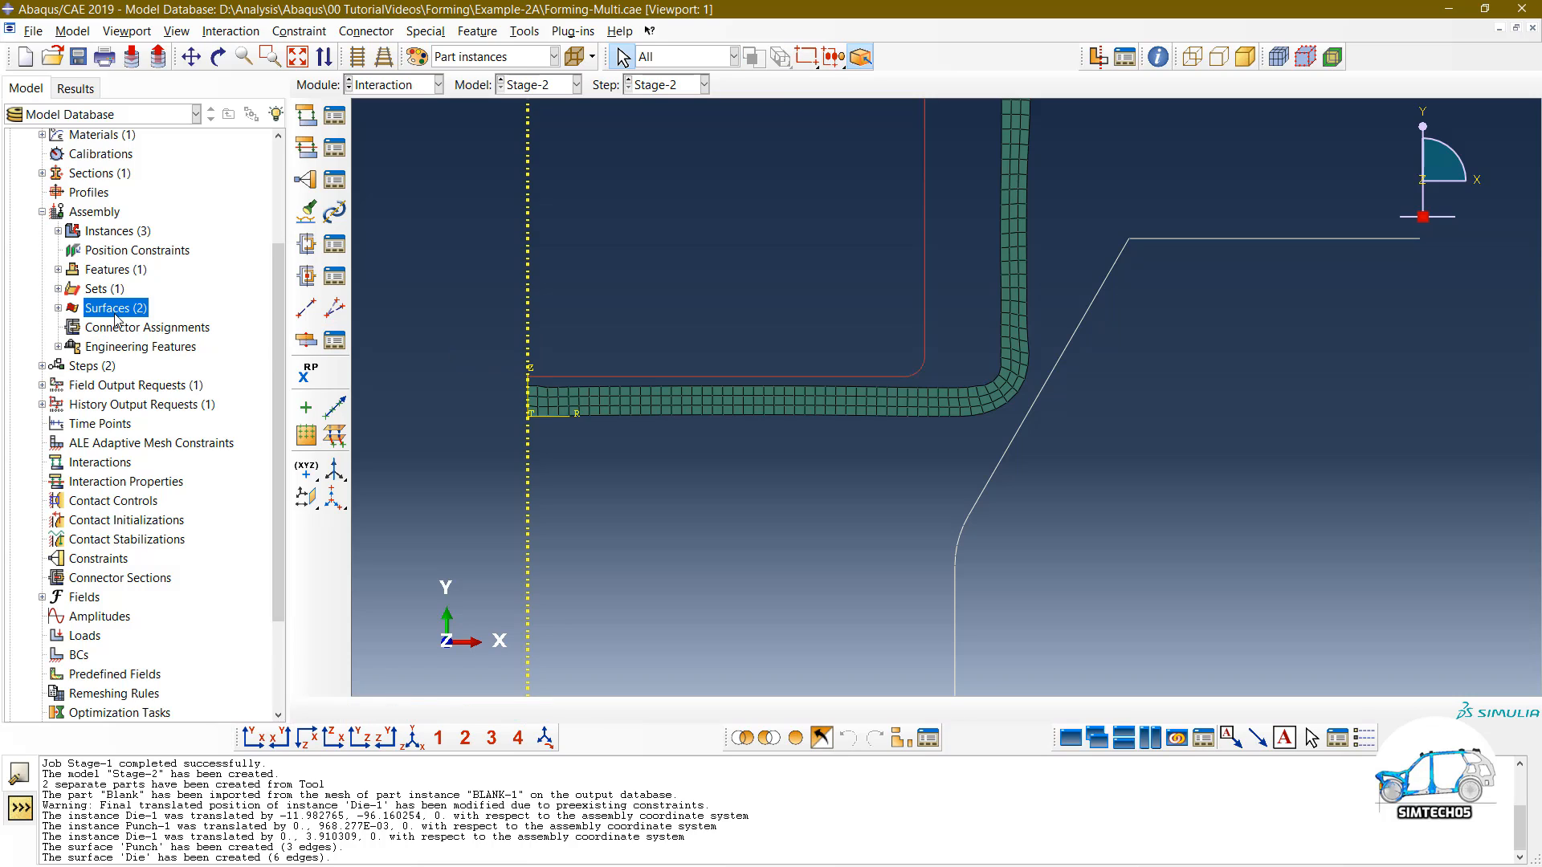
{"action": "left_click", "coordinate": [59, 307]}
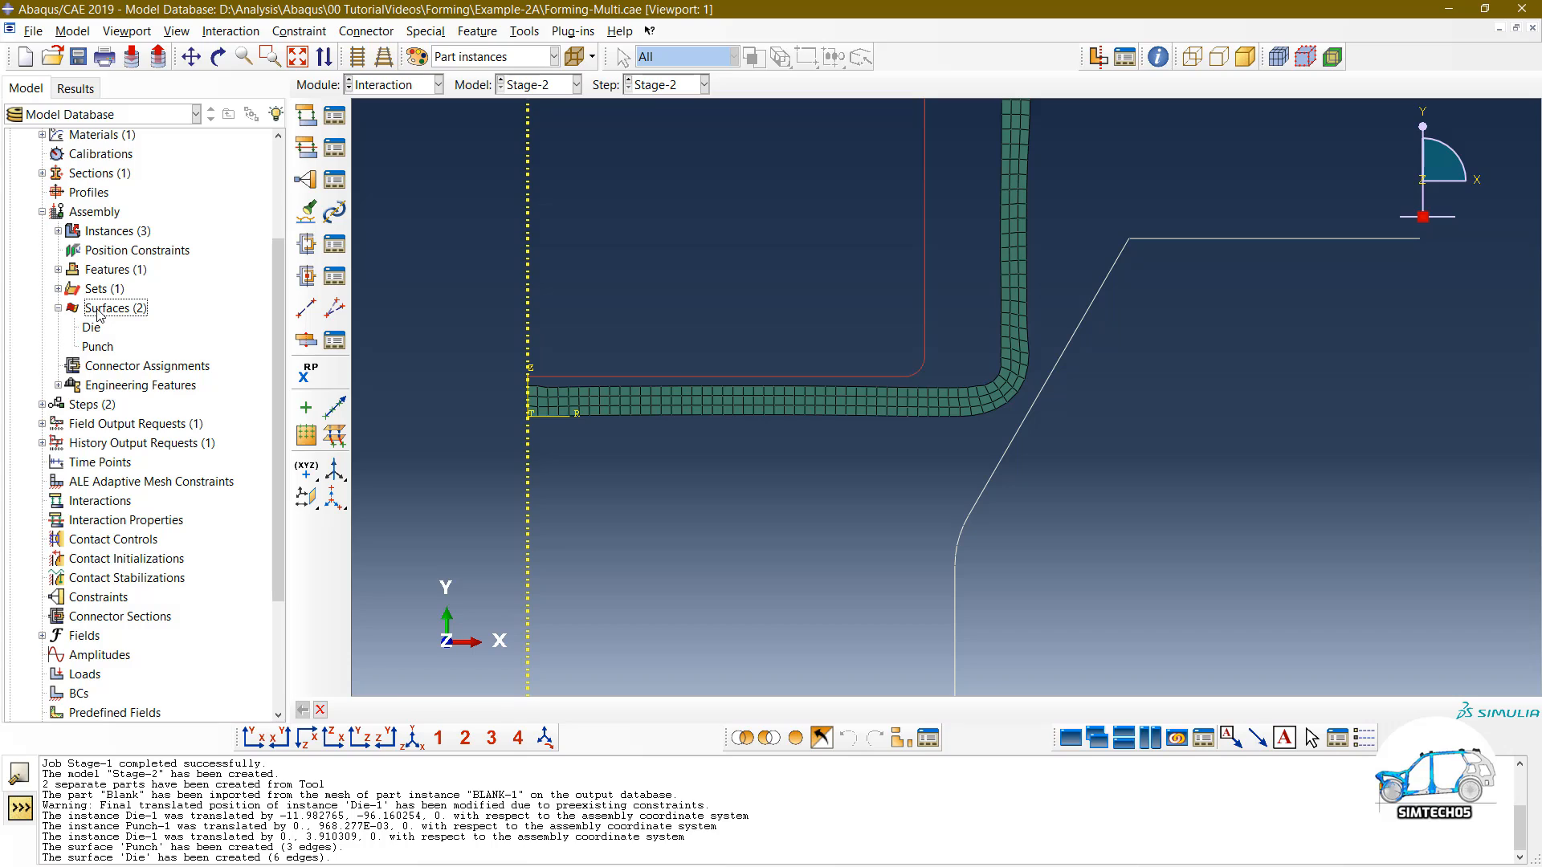
{"action": "double_click", "coordinate": [100, 313]}
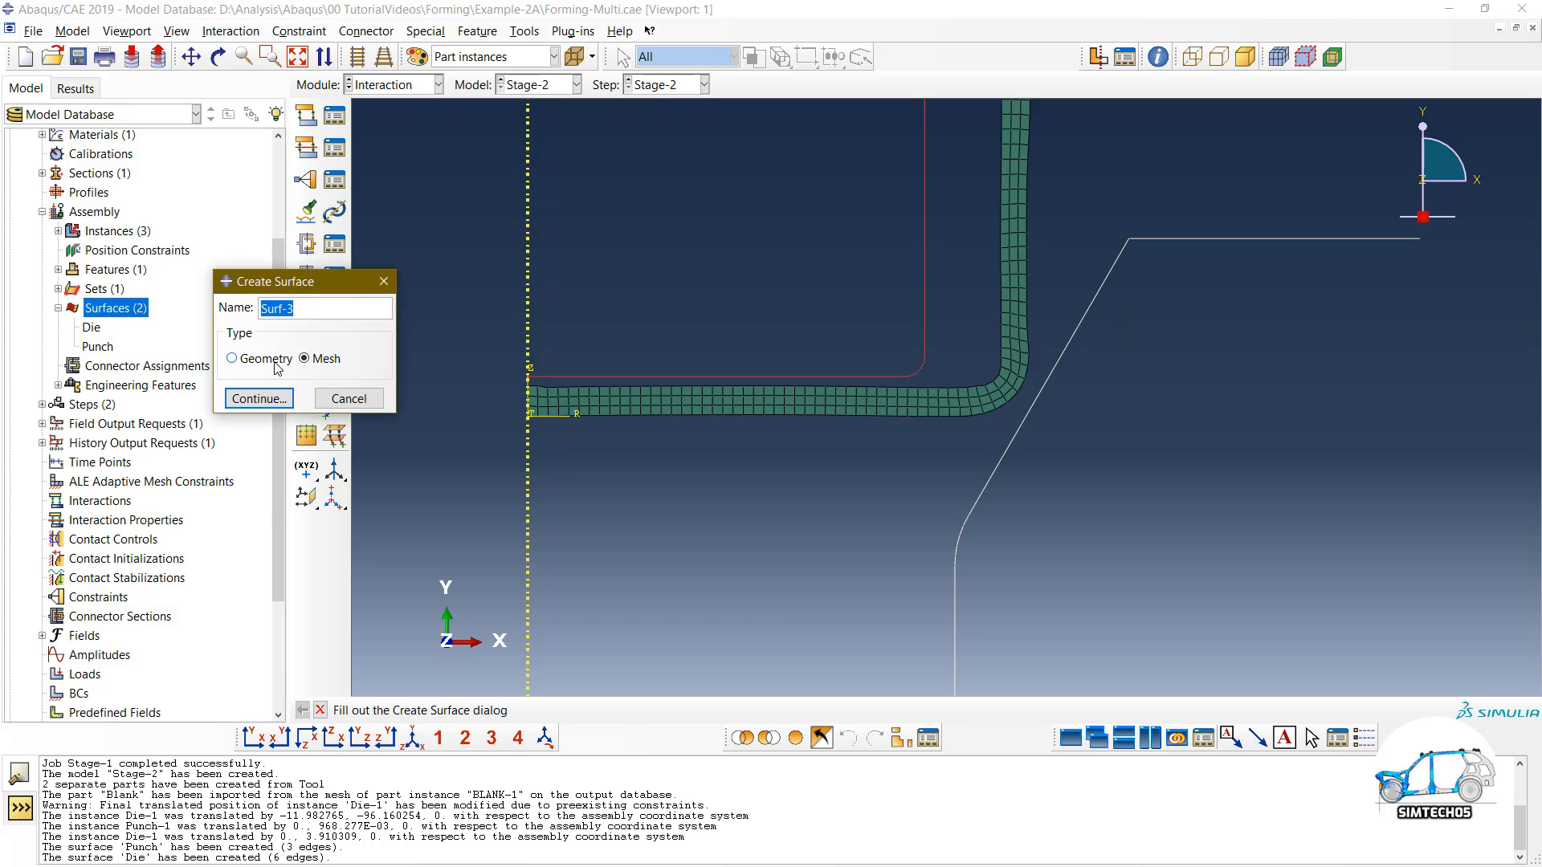
{"action": "left_click", "coordinate": [349, 398]}
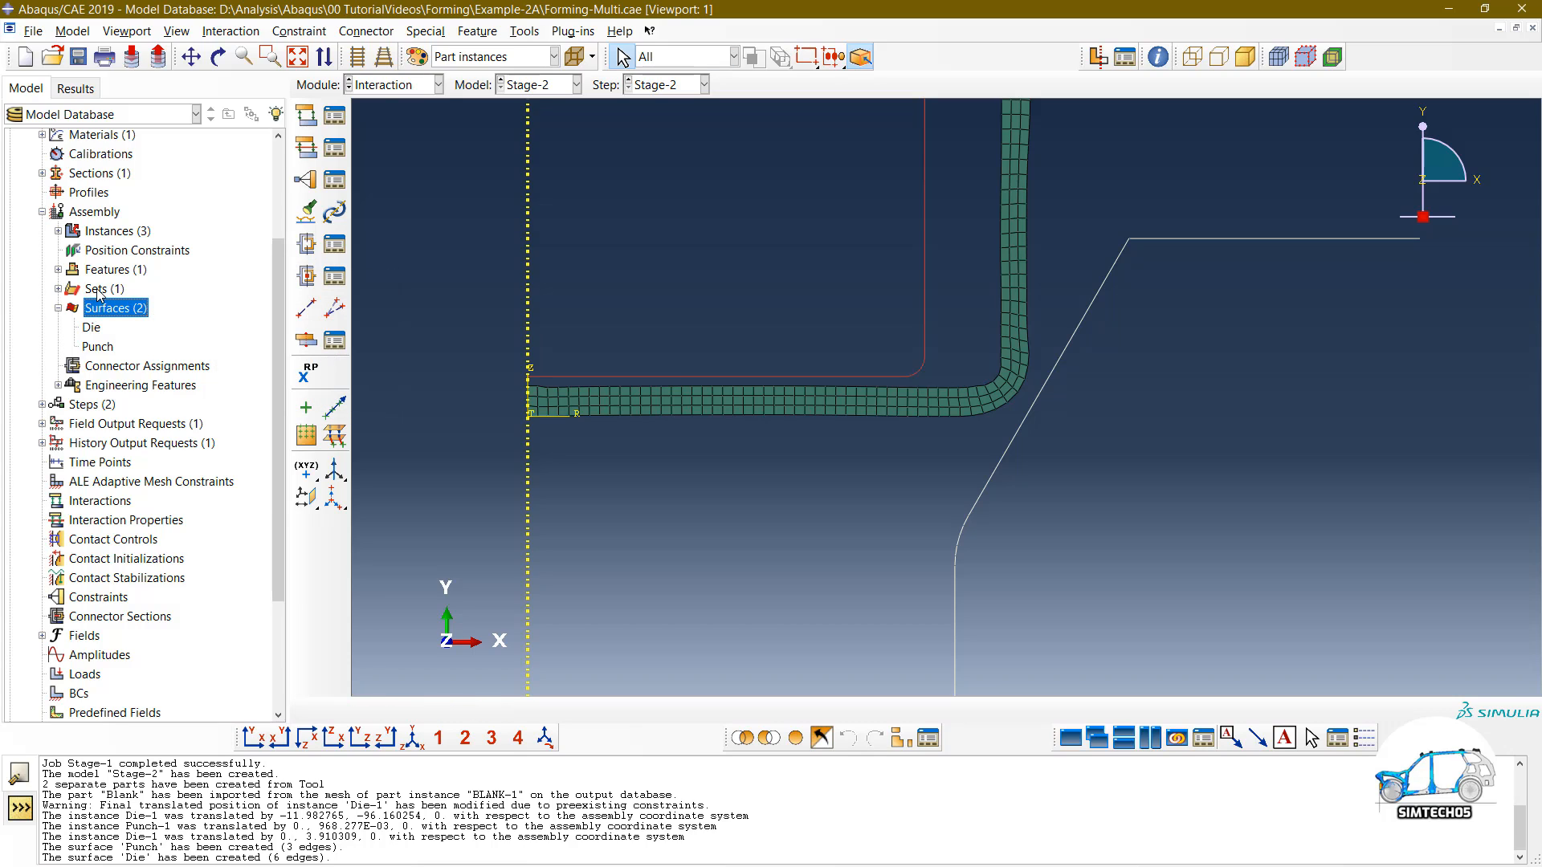
Step: Start a node set named Blank-Top in the Stage-2 assembly
{"action": "double_click", "coordinate": [98, 291]}
{"action": "left_click", "coordinate": [99, 211]}
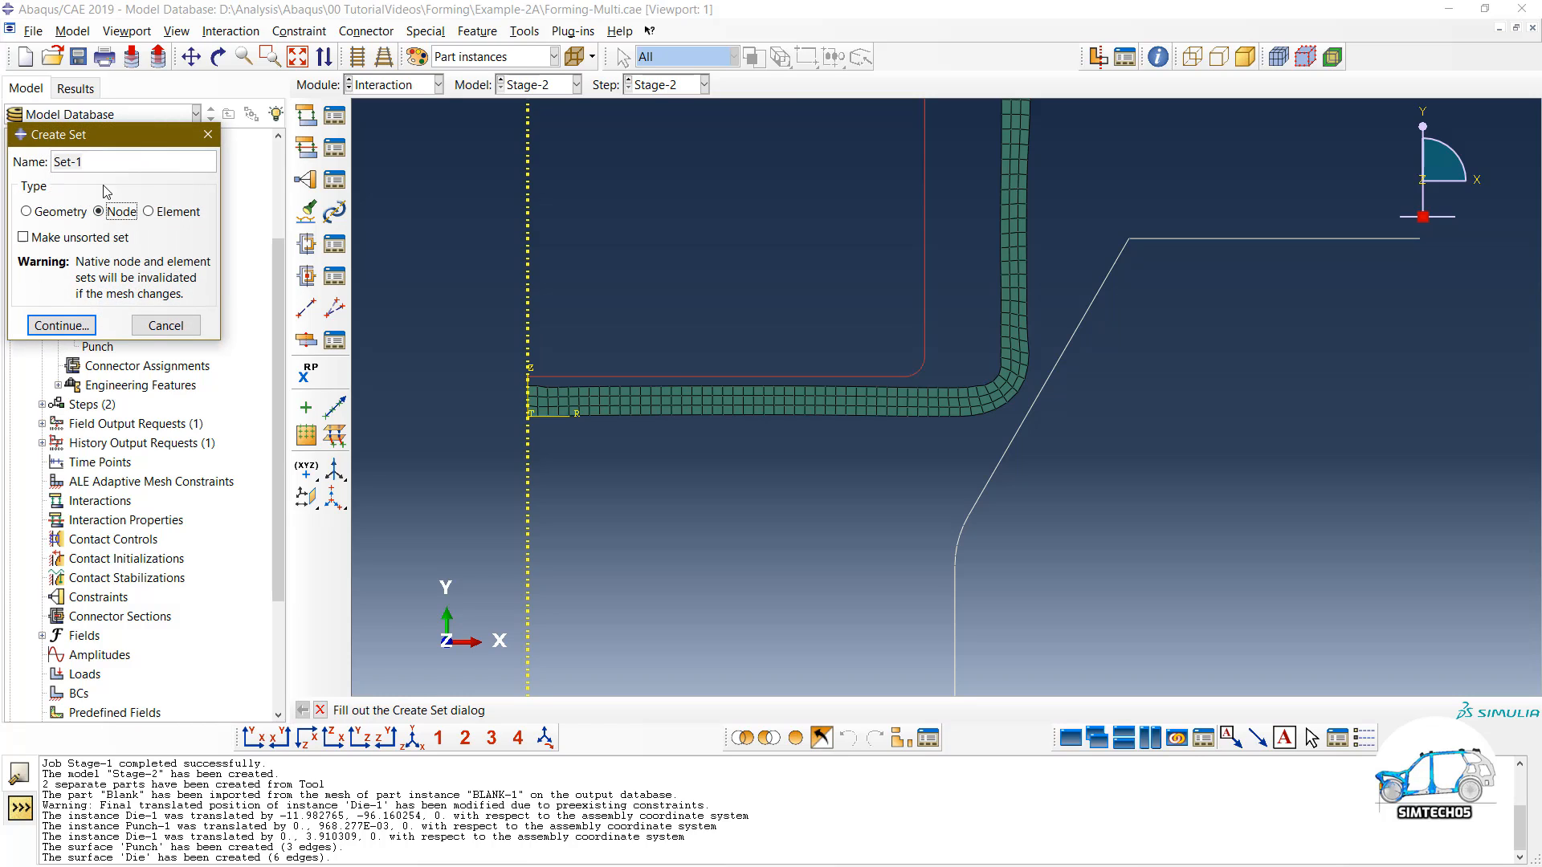
{"action": "type", "text": "Bl"}
{"action": "type", "text": "-Top"}
{"action": "left_click_drag", "start_coordinate": [81, 135], "coordinate": [165, 140]}
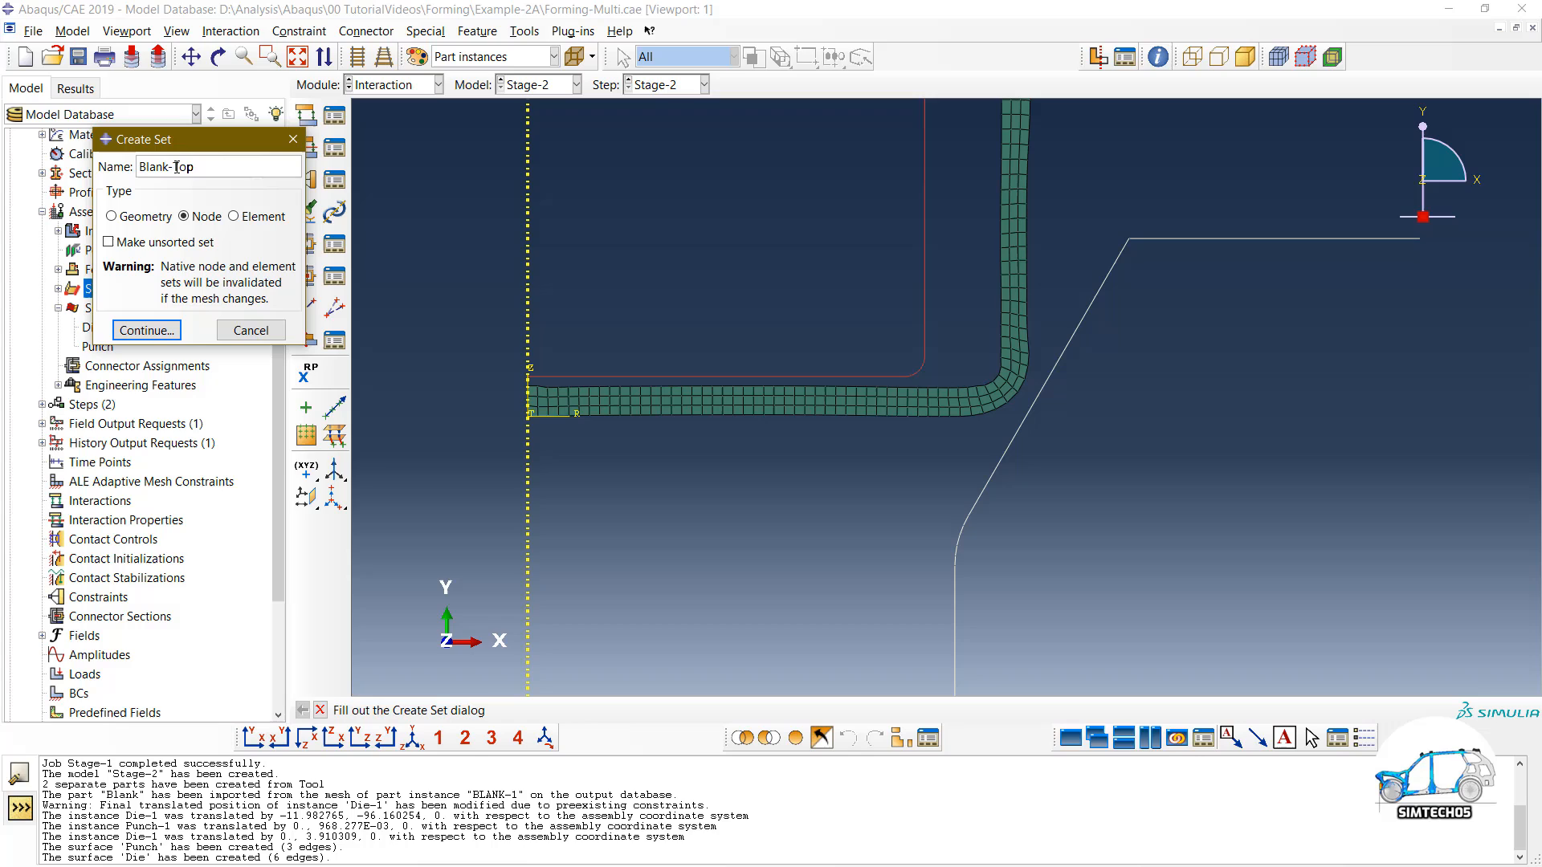
{"action": "left_click", "coordinate": [153, 333]}
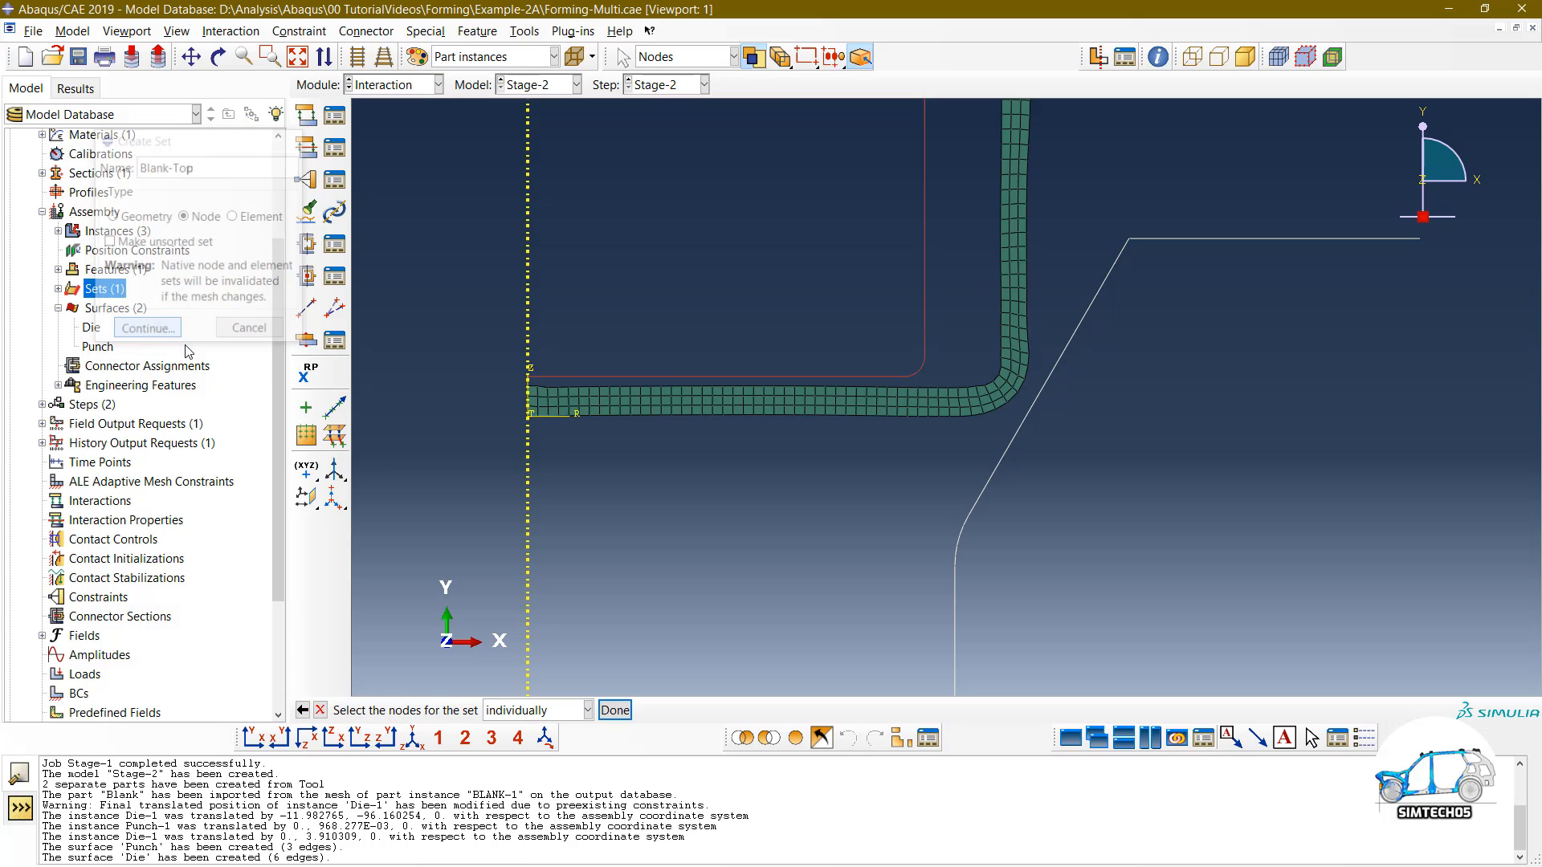
Step: Select the nodes along the blank's whole inner edge, floor and wall, by feature edge and complete the Blank-Top set
{"action": "left_click", "coordinate": [560, 703]}
{"action": "left_click", "coordinate": [543, 769]}
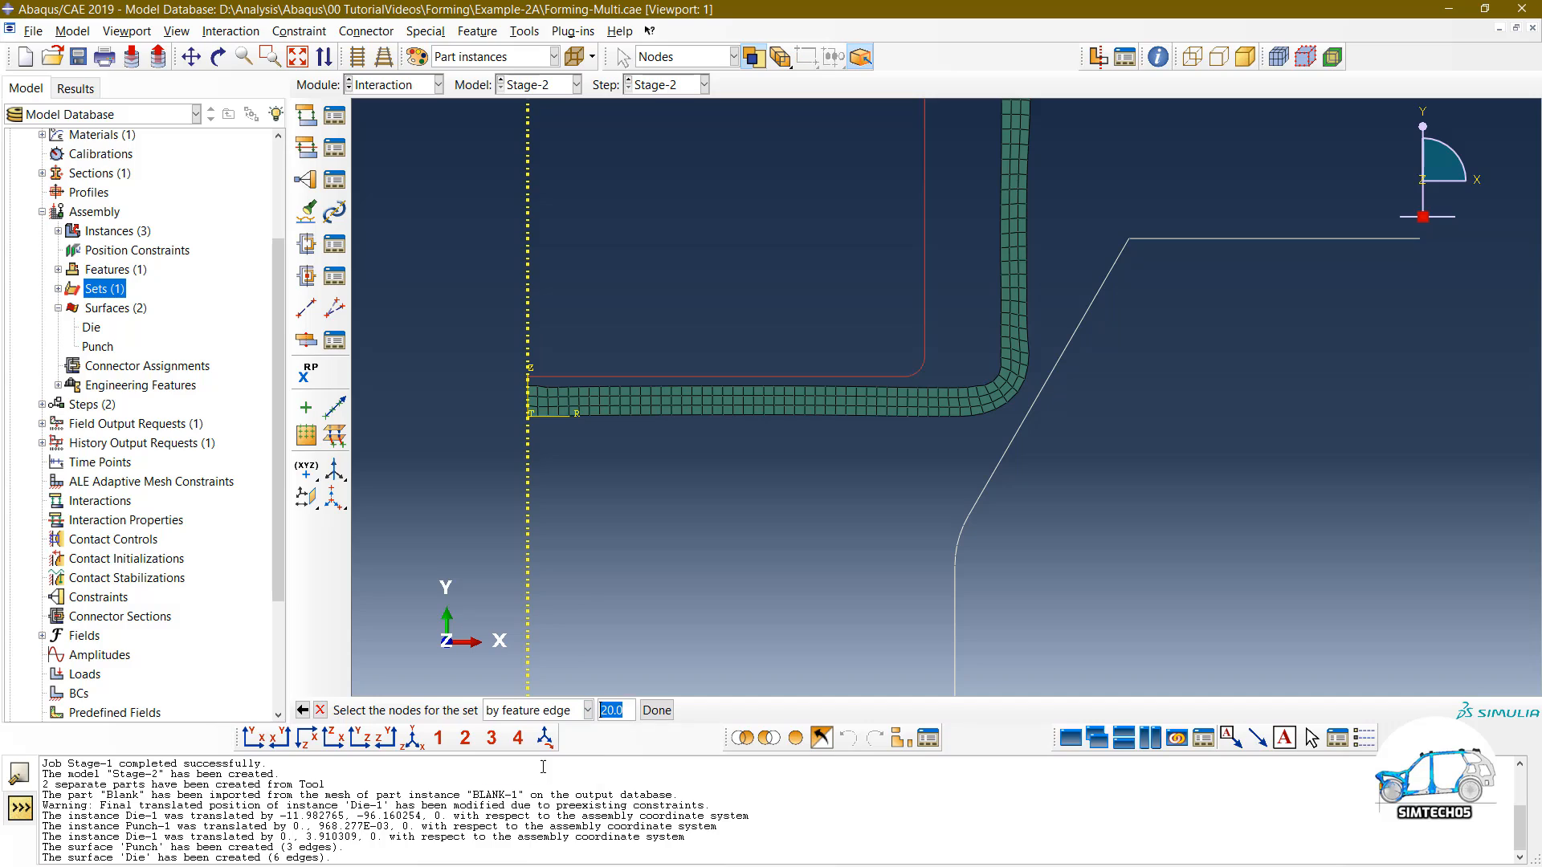
{"action": "left_click", "coordinate": [609, 387]}
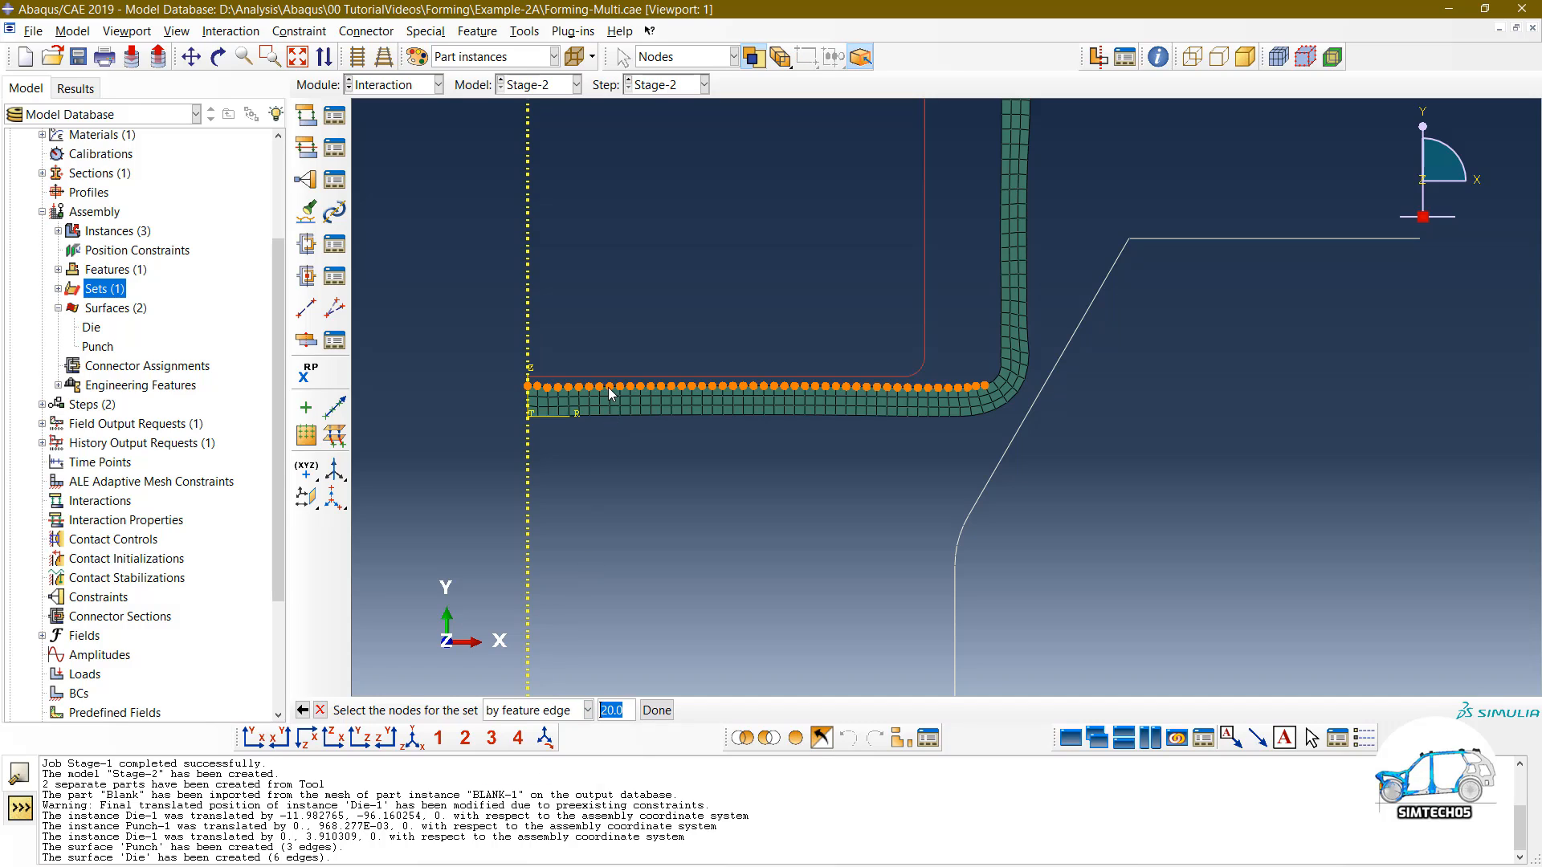
{"action": "left_click", "coordinate": [609, 388]}
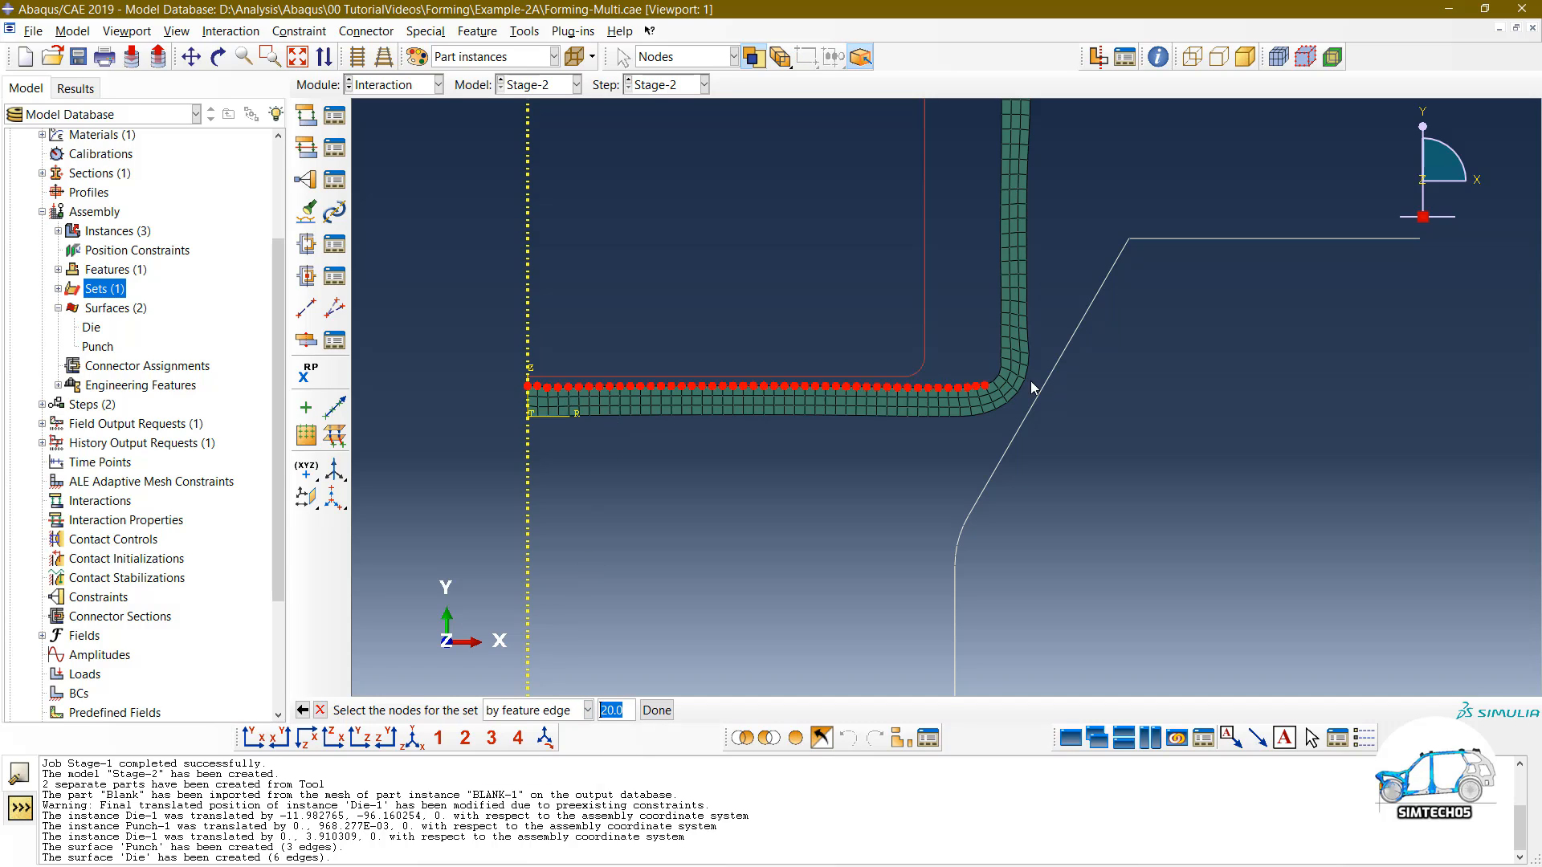
{"action": "scroll", "coordinate": [1067, 366], "scroll_direction": "down", "scroll_amount": 3}
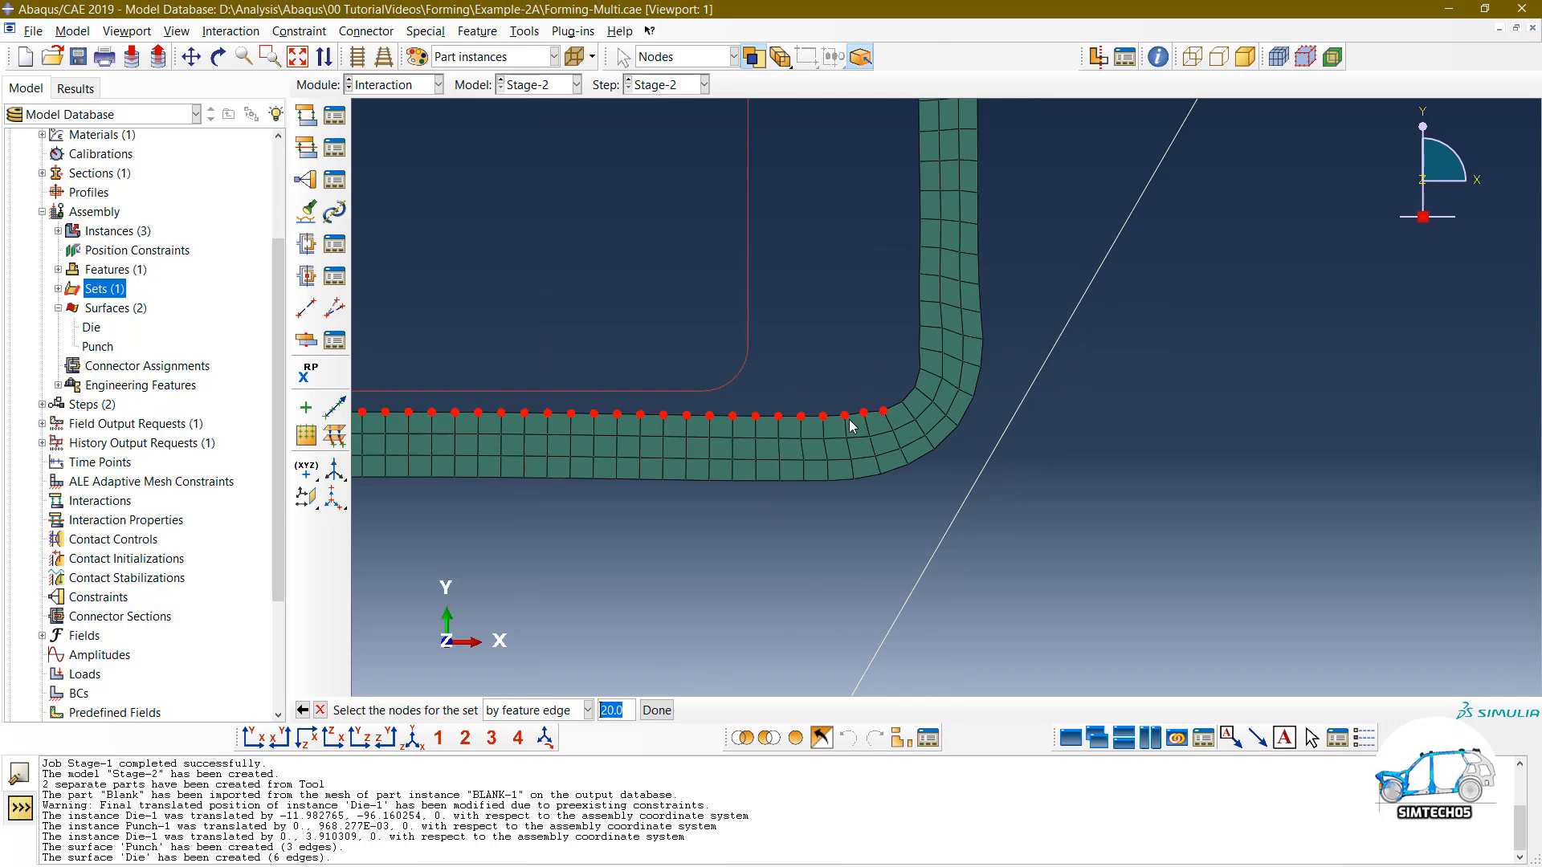
{"action": "left_click", "coordinate": [921, 306], "text": "shift"}
{"action": "scroll", "coordinate": [970, 391], "scroll_direction": "up", "scroll_amount": 5}
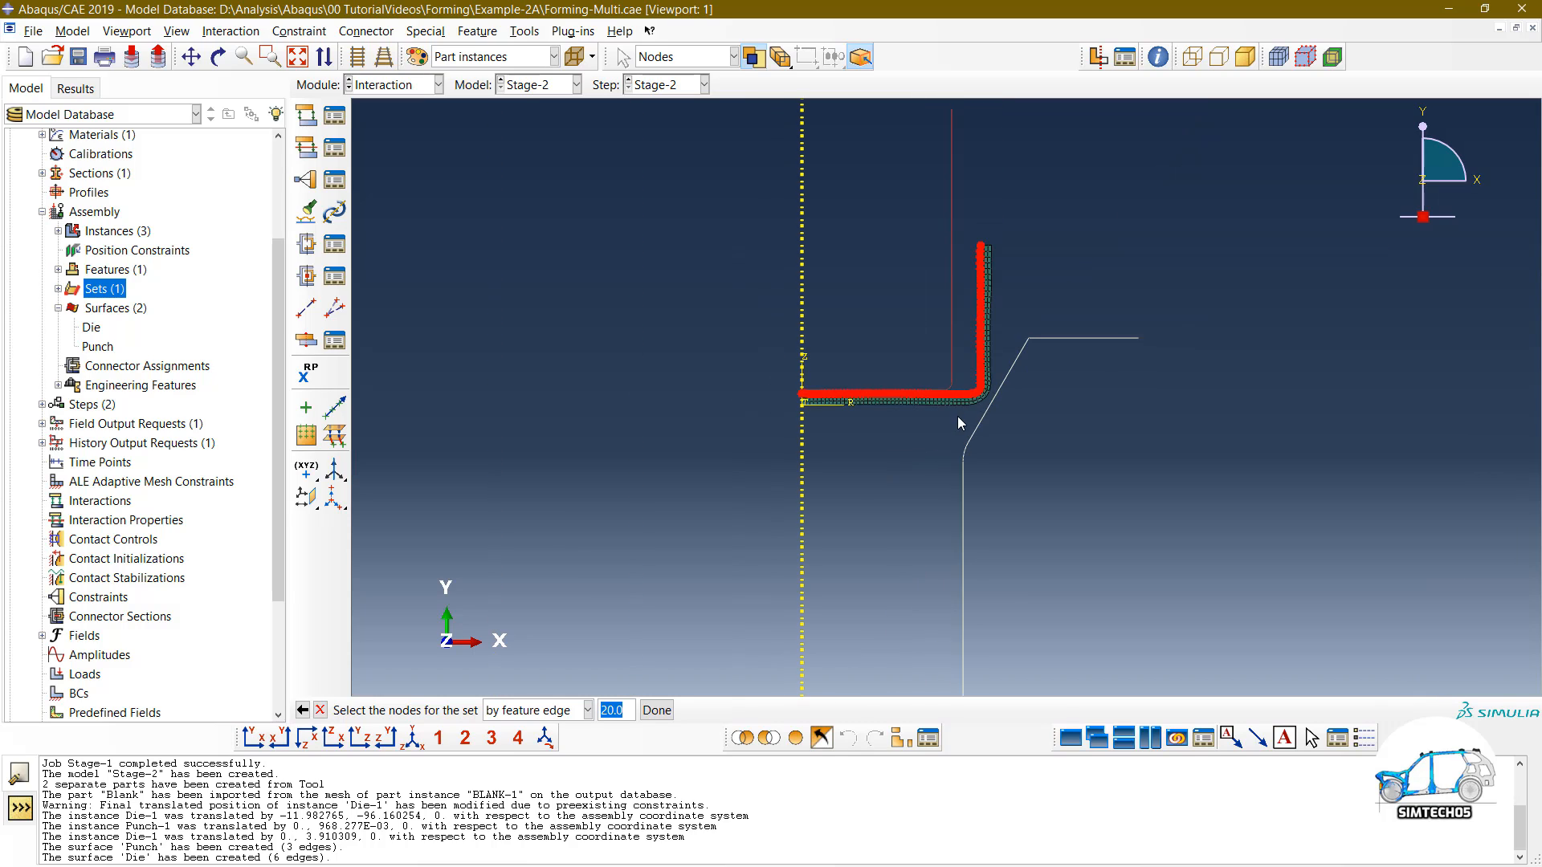
{"action": "middle_click", "coordinate": [1060, 446]}
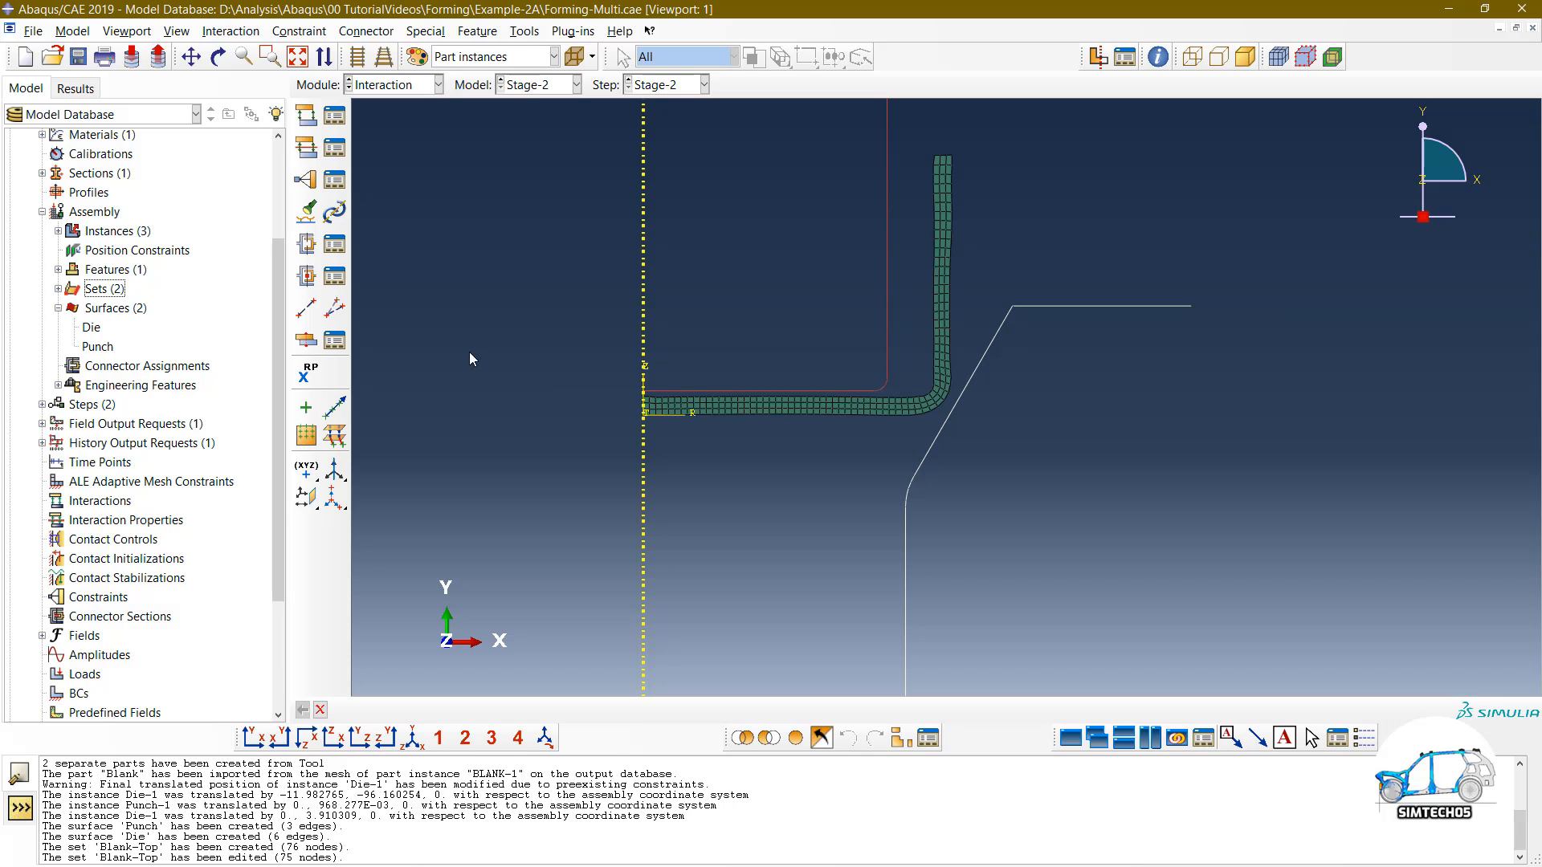
Step: Create a node set named Blank-bot from all nodes along the blank's outer edge, selected by feature edge
{"action": "double_click", "coordinate": [104, 288]}
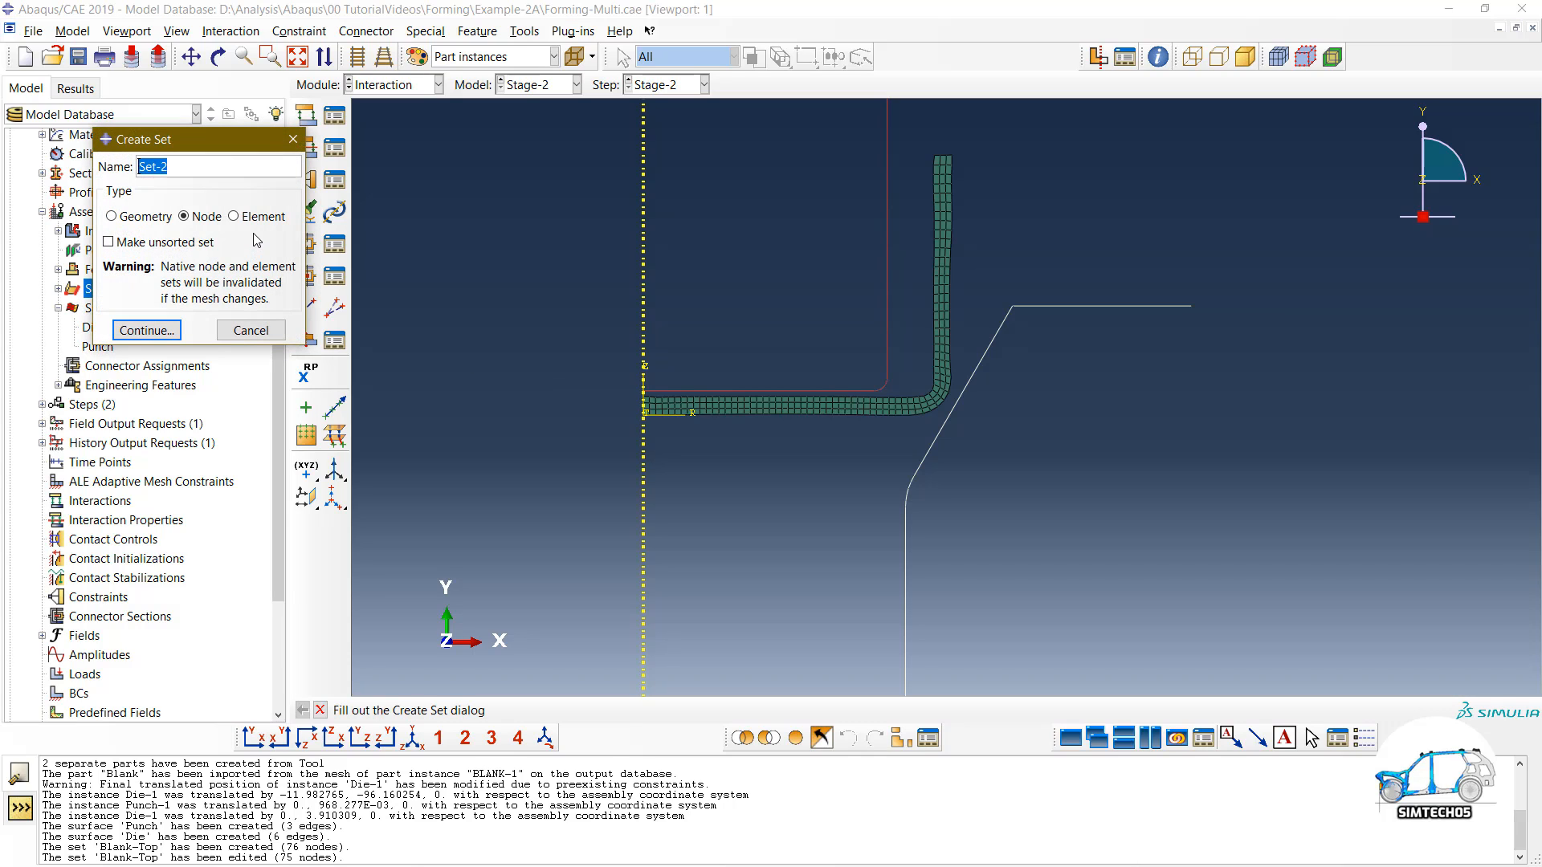
{"action": "left_click_drag", "start_coordinate": [206, 139], "coordinate": [296, 139]}
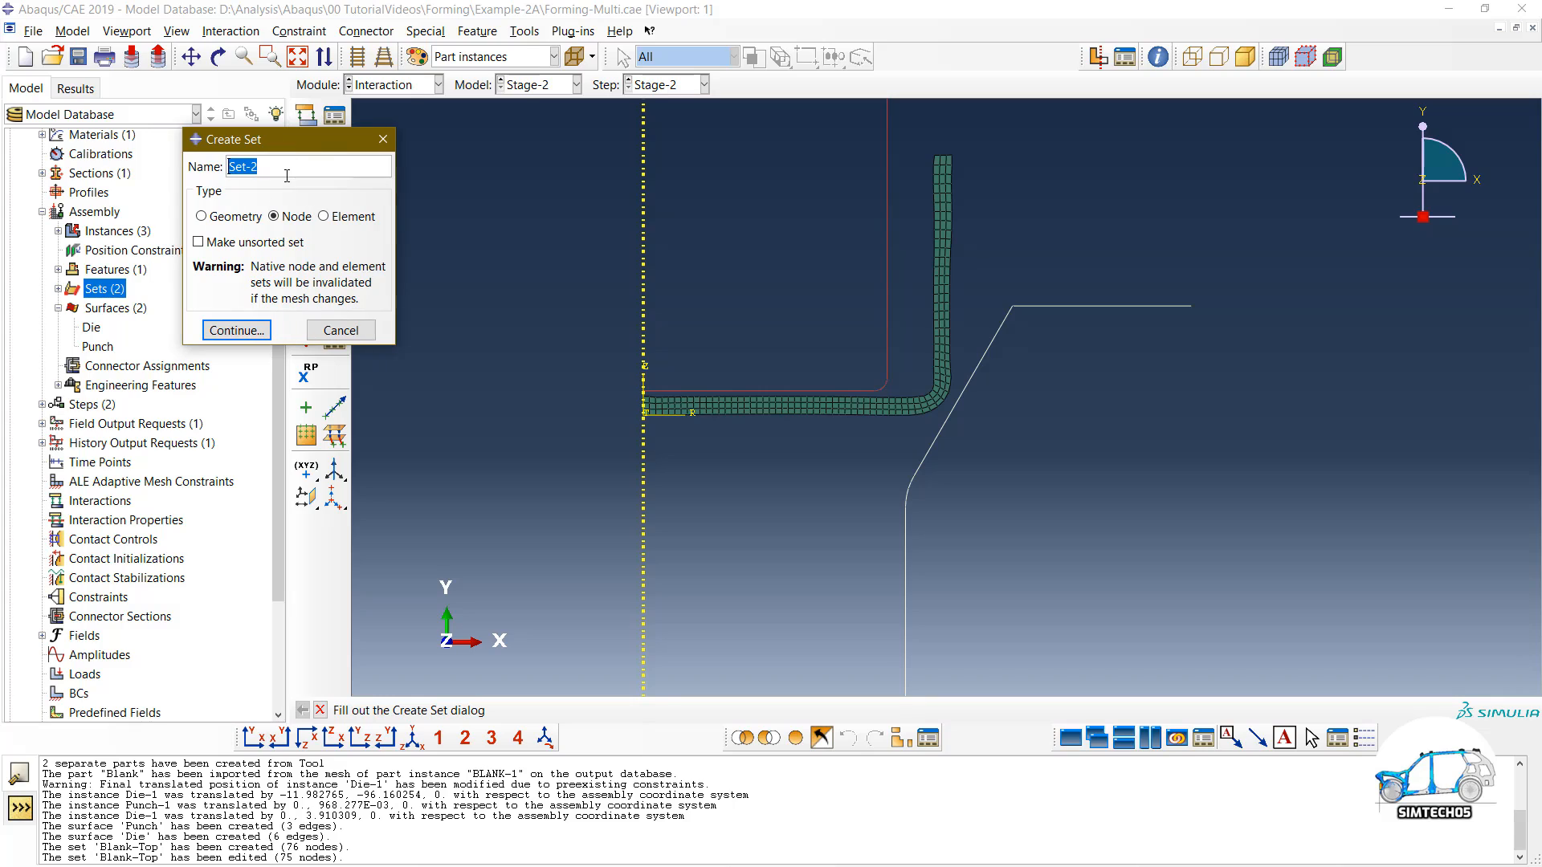
{"action": "type", "text": "Blank-bot"}
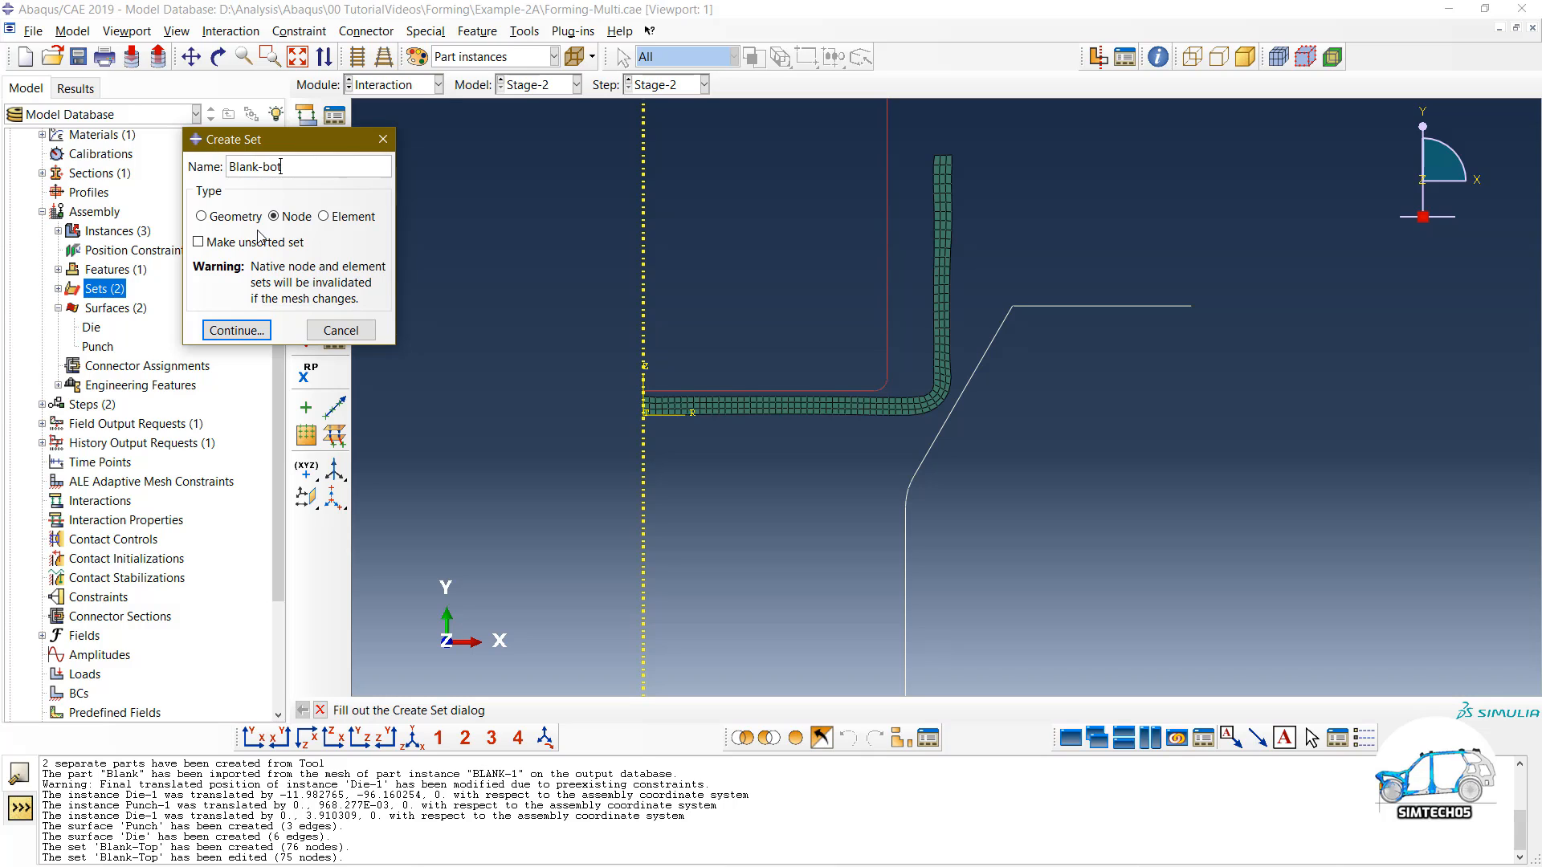
{"action": "left_click", "coordinate": [237, 330]}
{"action": "scroll", "coordinate": [803, 414], "scroll_direction": "up", "scroll_amount": 3}
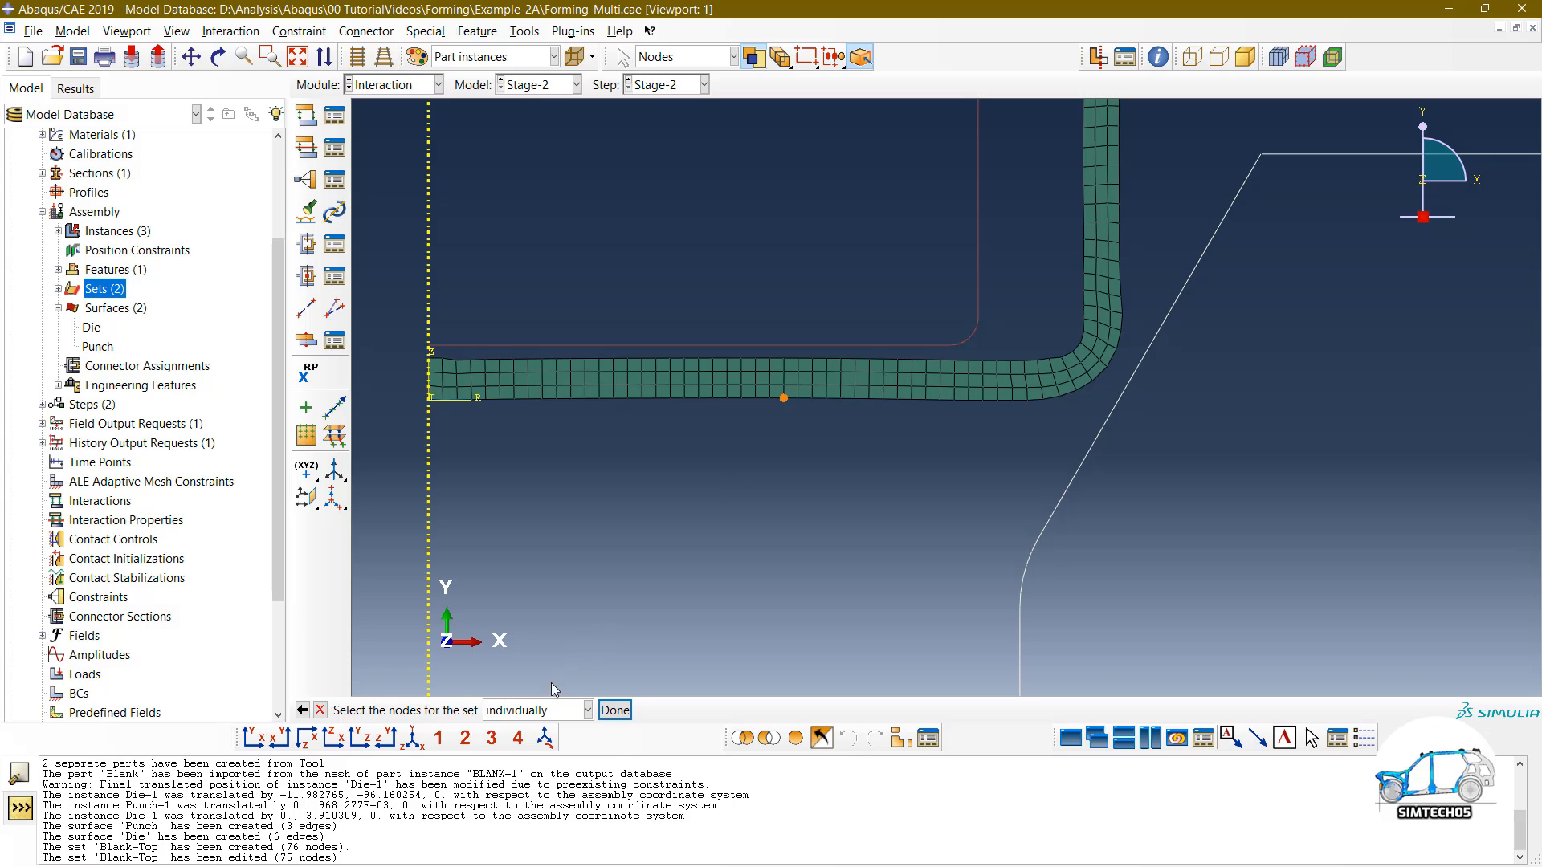
{"action": "left_click", "coordinate": [548, 710]}
{"action": "left_click", "coordinate": [530, 771]}
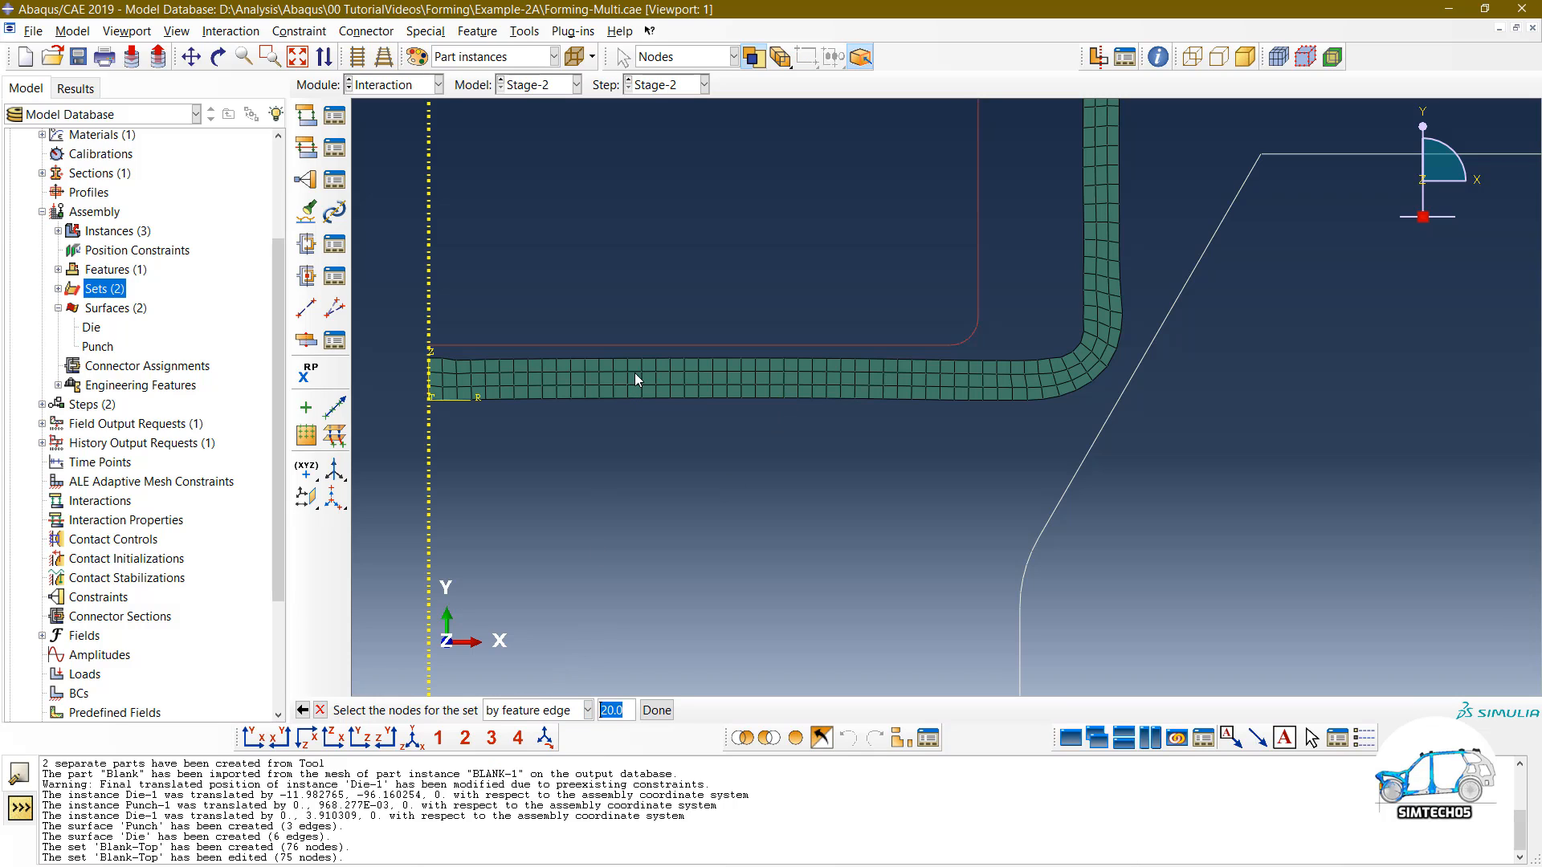
{"action": "left_click", "coordinate": [657, 399]}
{"action": "scroll", "coordinate": [657, 401], "scroll_direction": "down", "scroll_amount": 4}
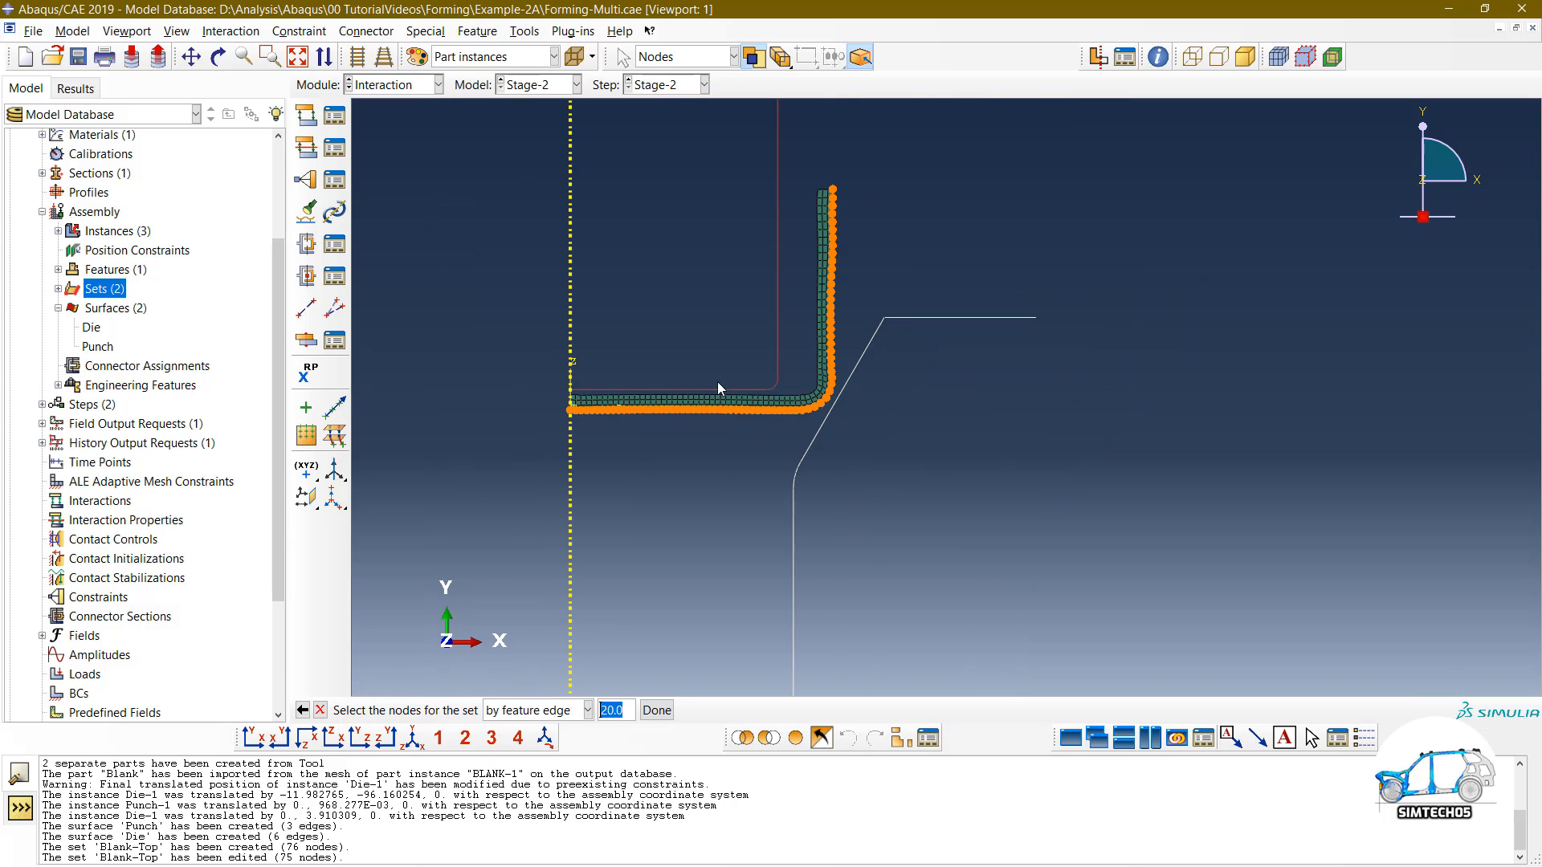
{"action": "middle_click", "coordinate": [634, 462]}
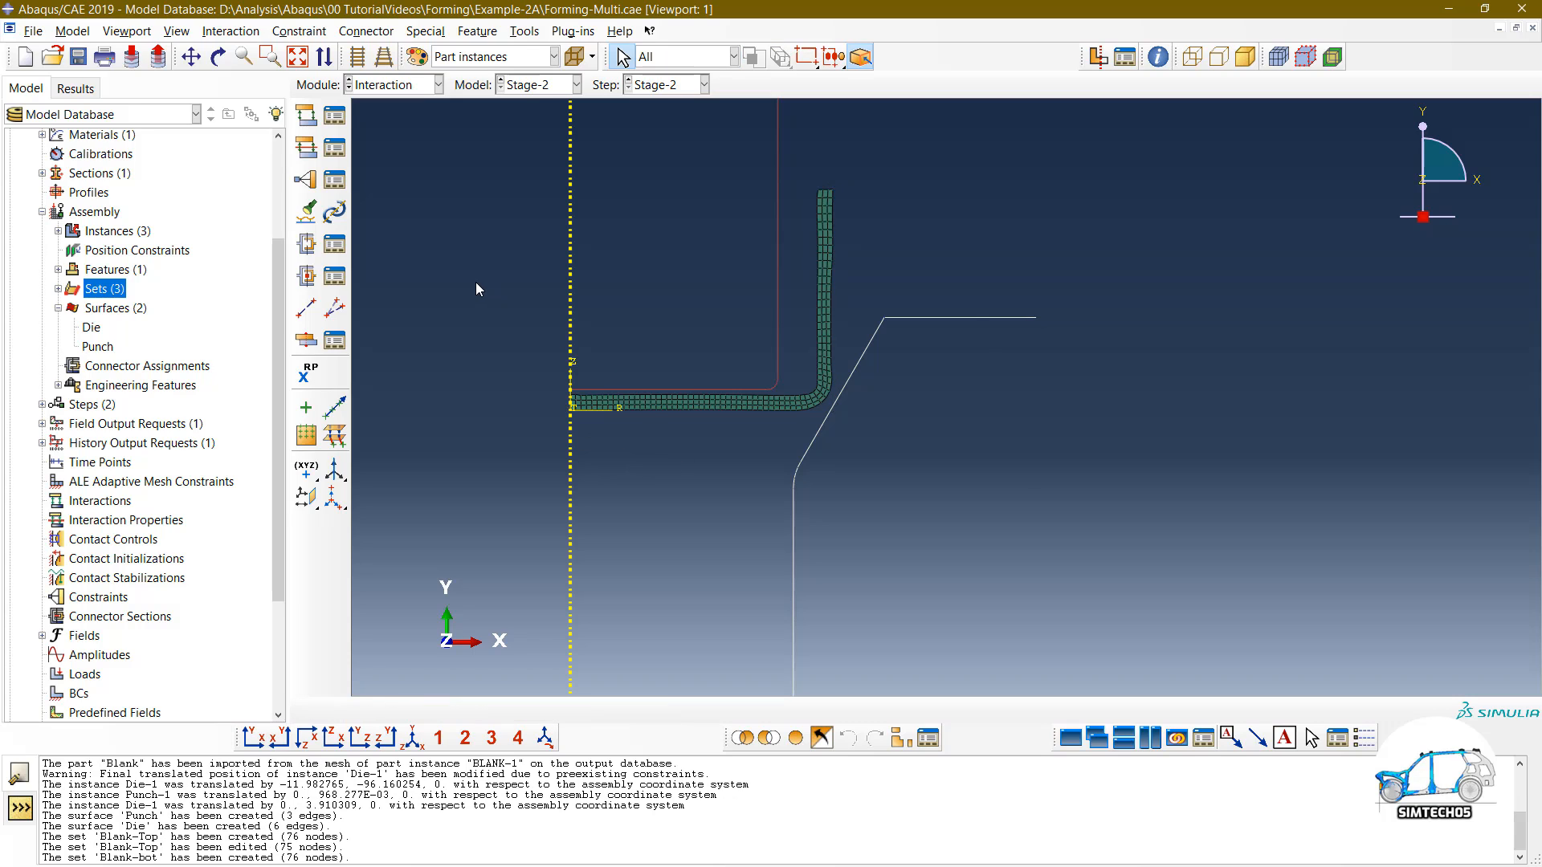
Step: Create the contact interaction property IntProp-1 with default tangential behavior and "Hard" contact normal behavior that allows separation
{"action": "left_click", "coordinate": [334, 114]}
{"action": "left_click", "coordinate": [475, 85]}
{"action": "left_click", "coordinate": [334, 147]}
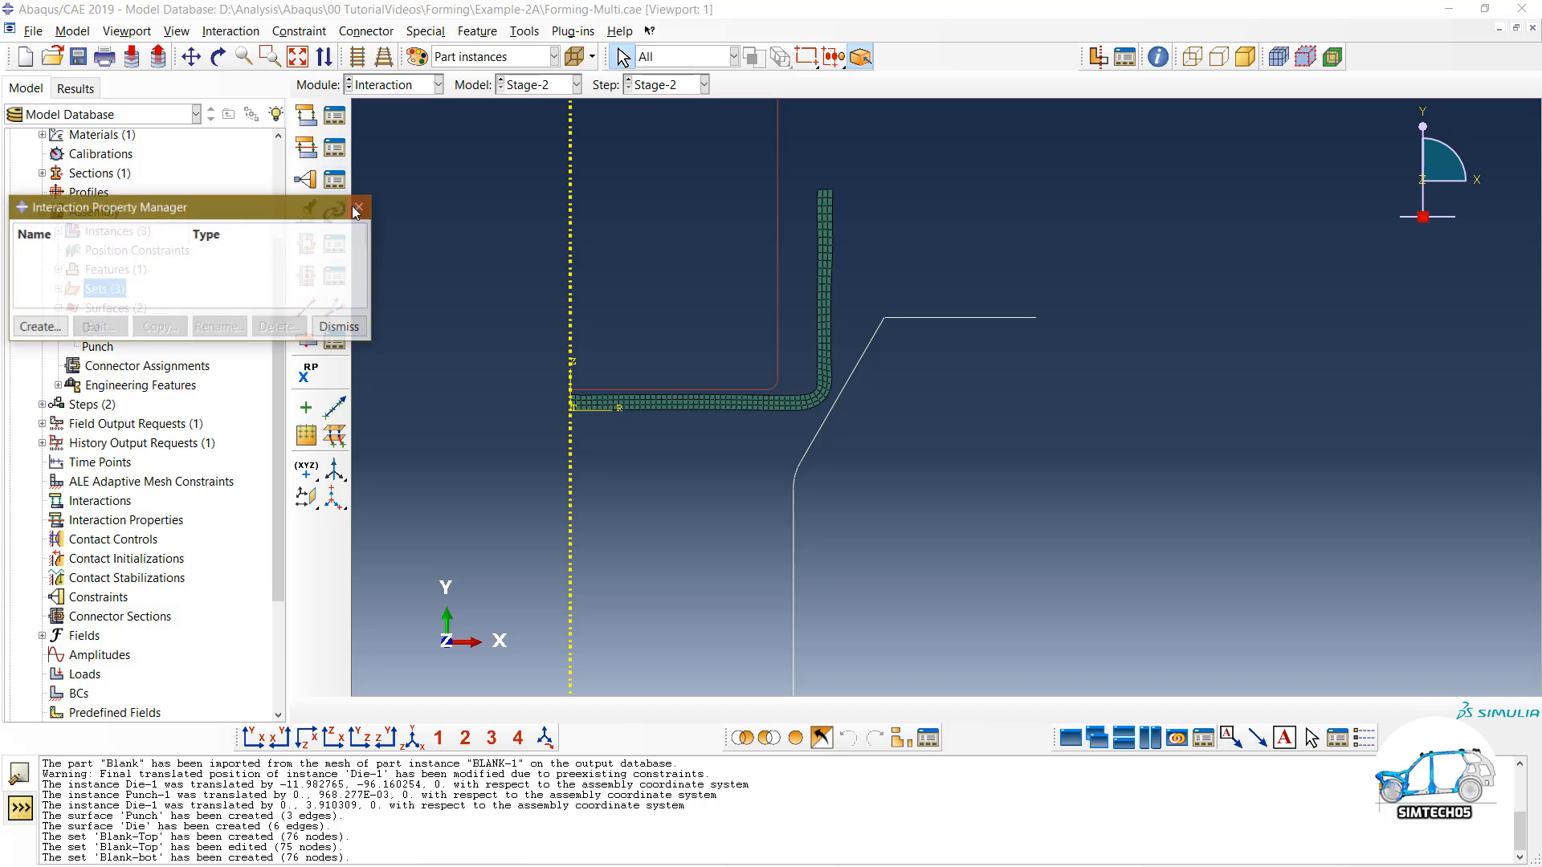
{"action": "left_click", "coordinate": [42, 329]}
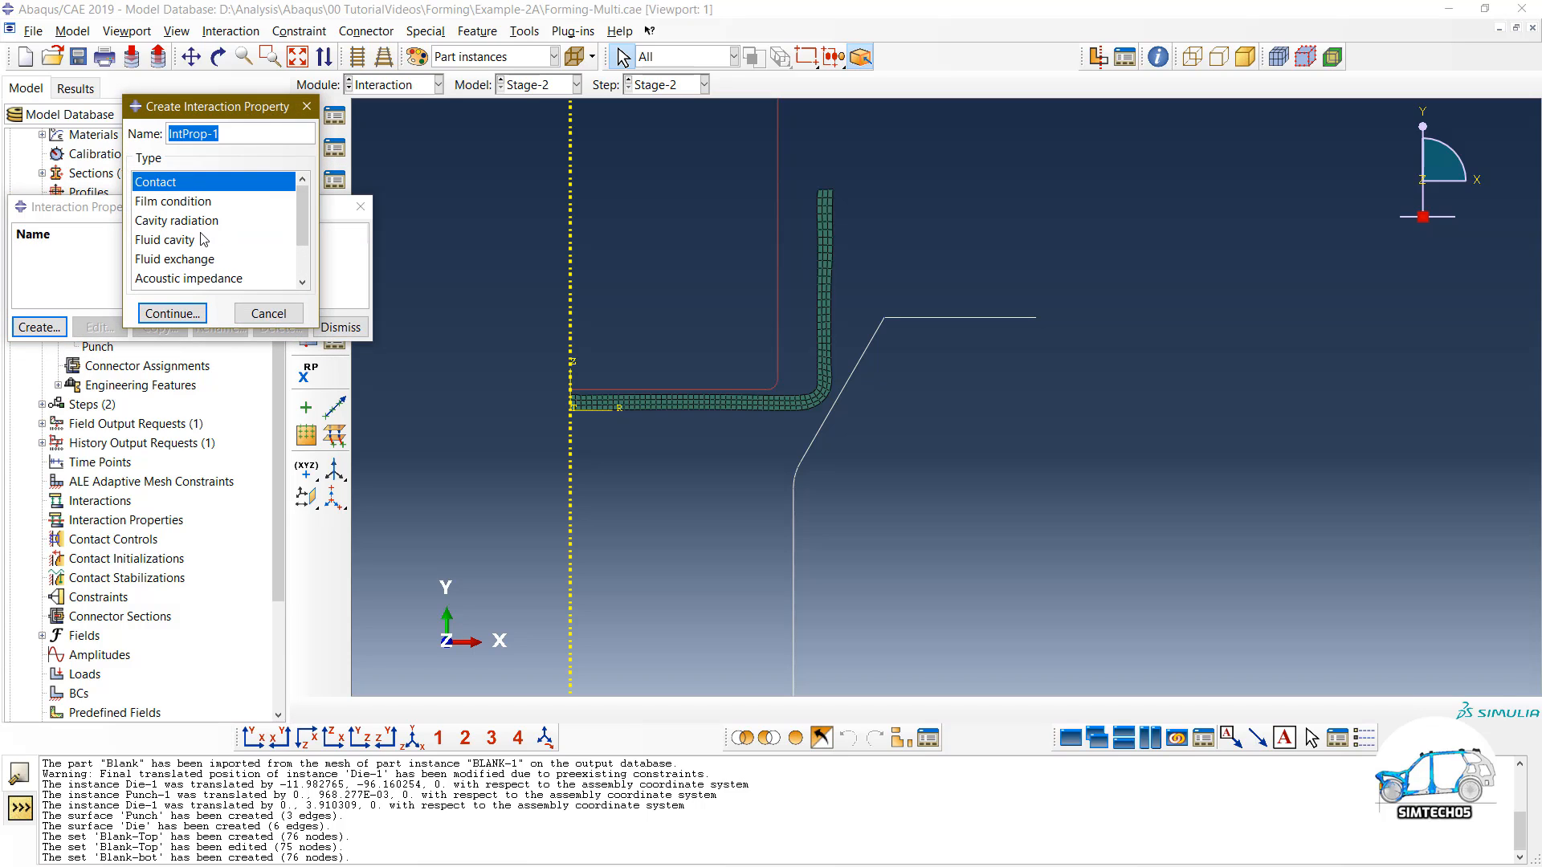
{"action": "left_click", "coordinate": [173, 313]}
{"action": "left_click", "coordinate": [293, 190]}
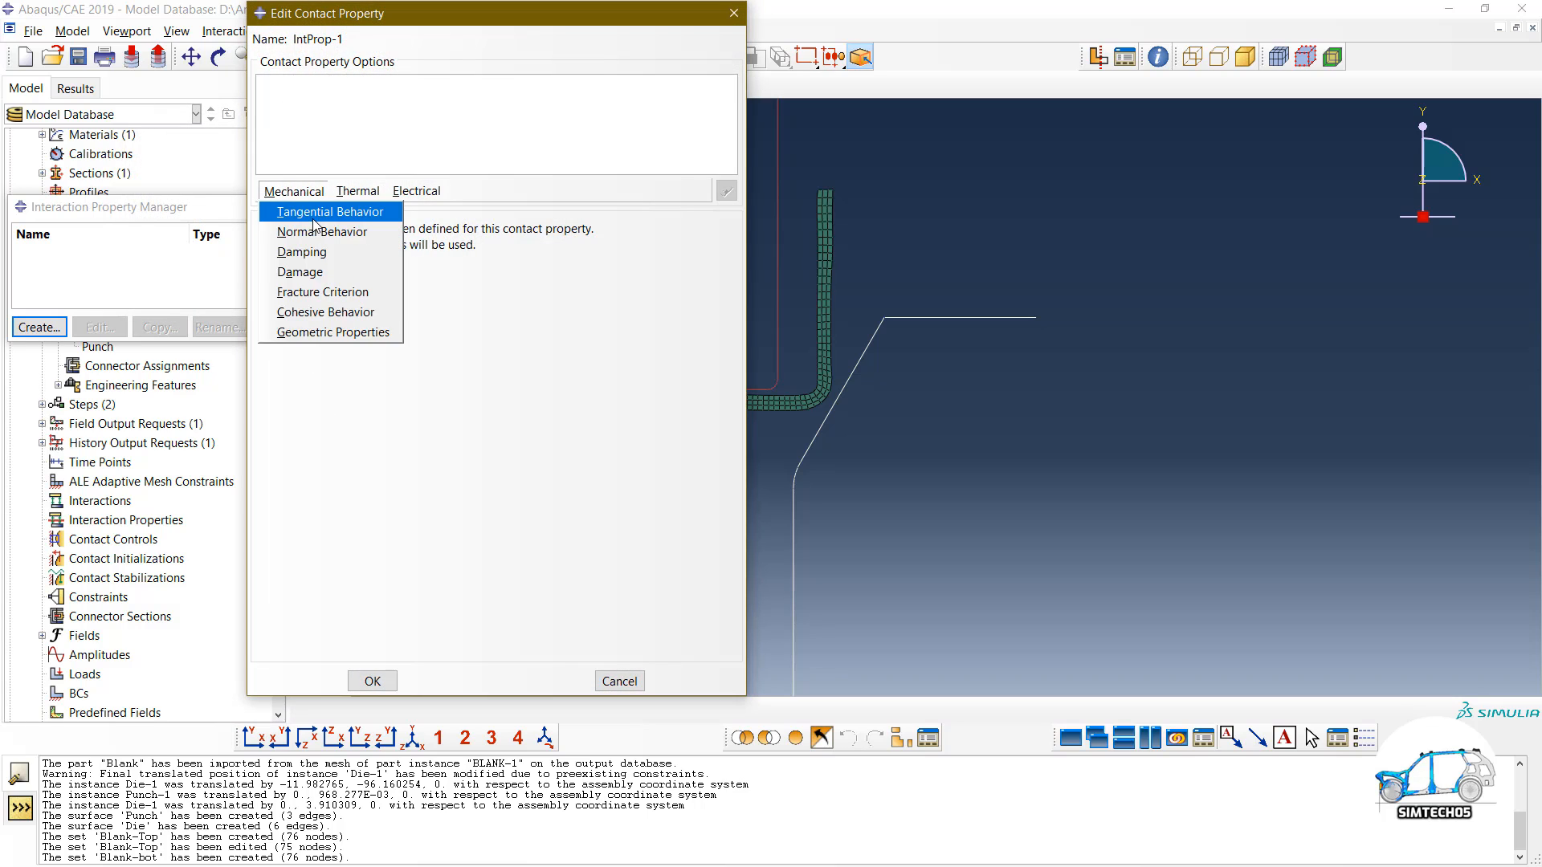
{"action": "left_click", "coordinate": [329, 211]}
{"action": "left_click", "coordinate": [294, 190]}
{"action": "left_click", "coordinate": [325, 230]}
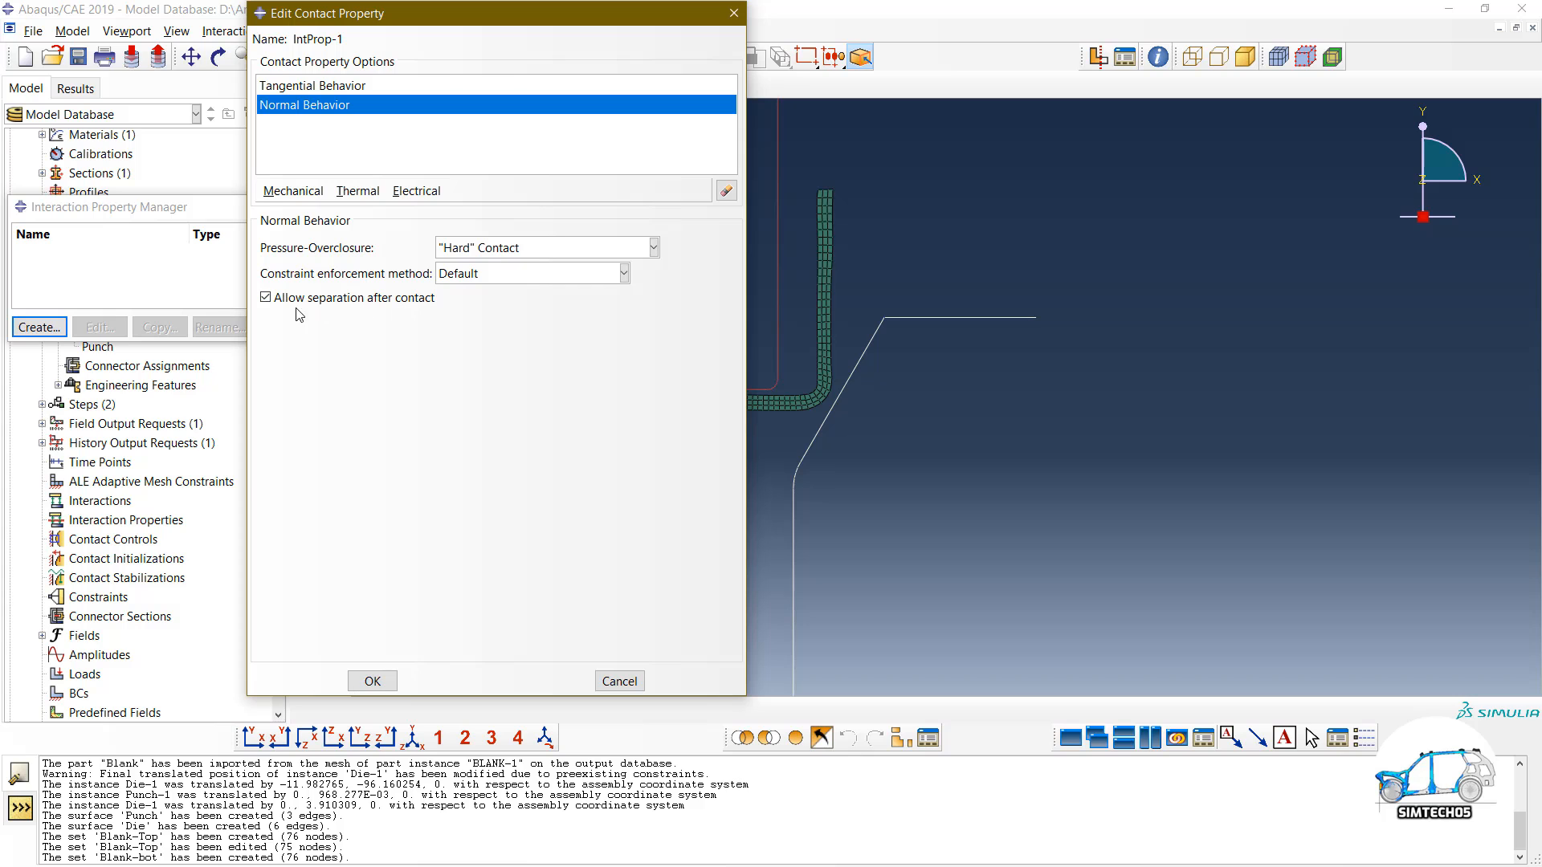
{"action": "left_click", "coordinate": [373, 681]}
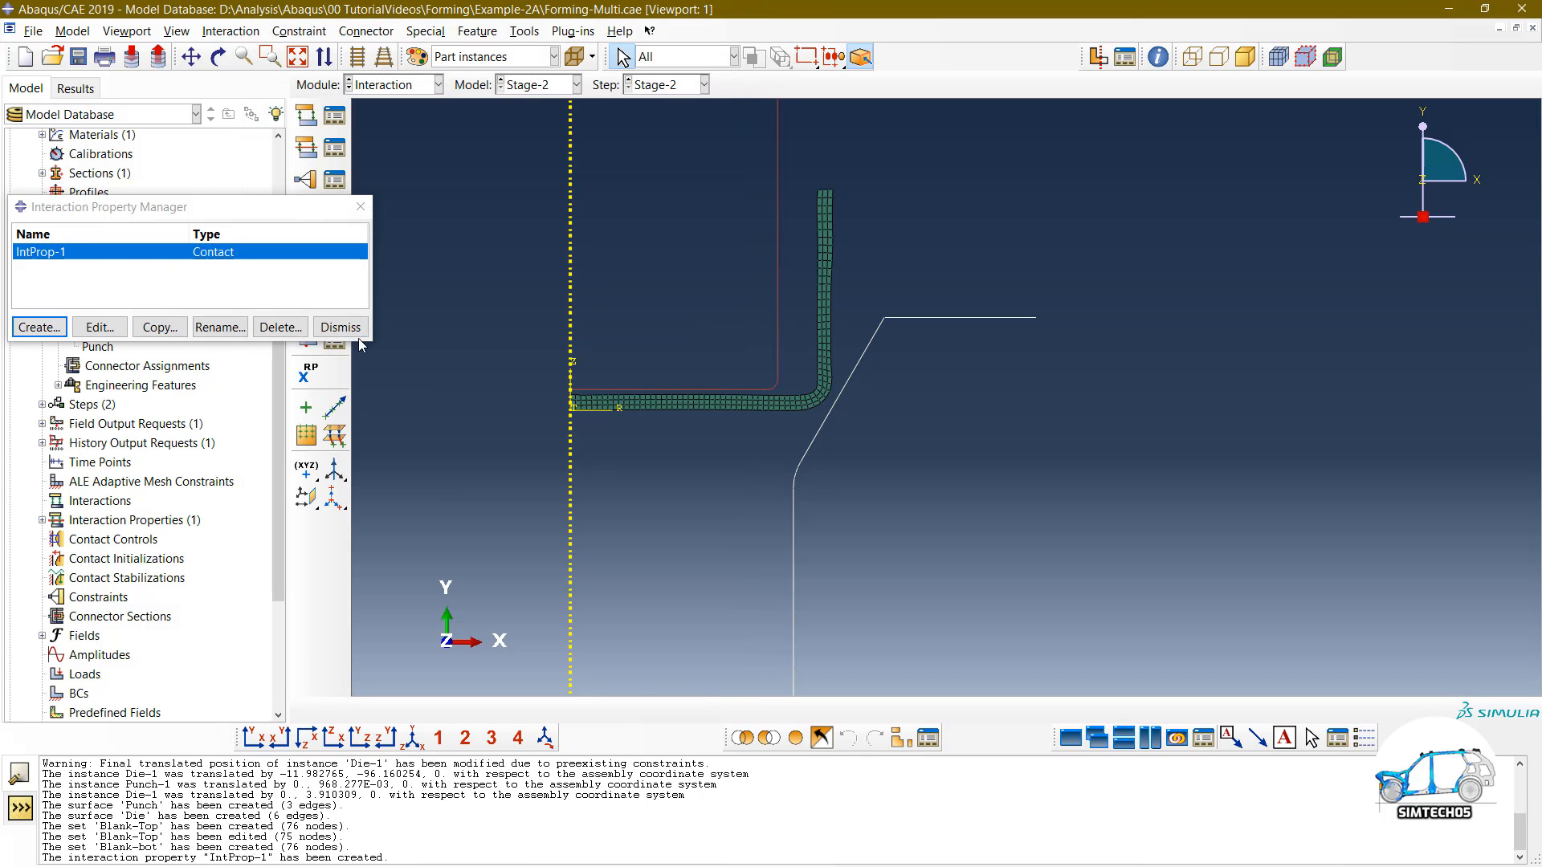
{"action": "left_click", "coordinate": [341, 327]}
Step: Start a surface-to-surface contact (Explicit) interaction named Punch in step Stage-2, with the Punch surface as first surface, highlighted in the viewport
{"action": "left_click", "coordinate": [334, 117]}
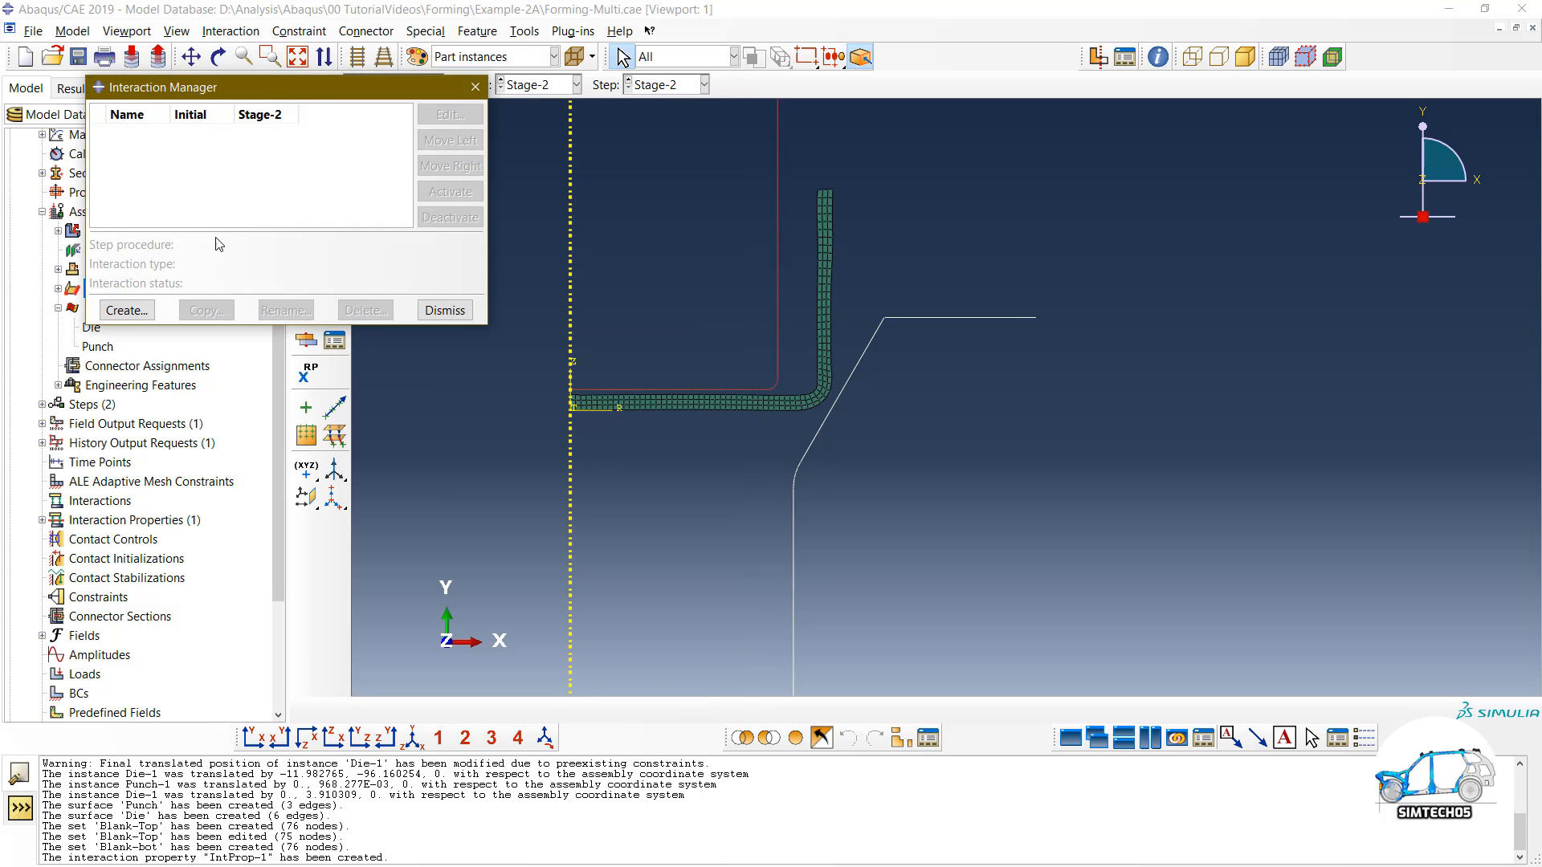
{"action": "left_click", "coordinate": [124, 310]}
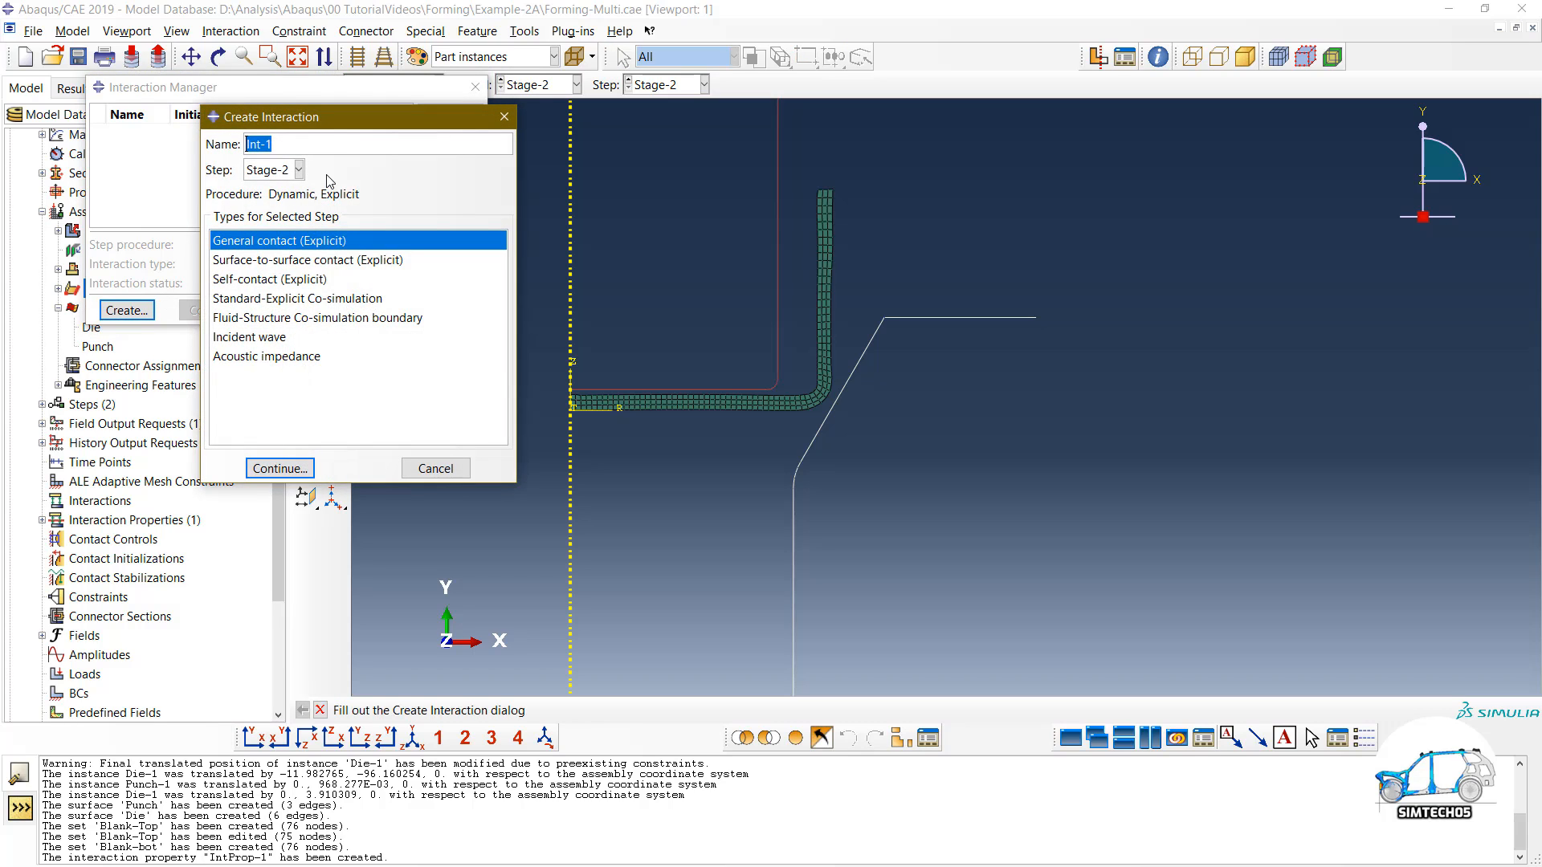
{"action": "type", "text": "Punch"}
{"action": "left_click", "coordinate": [290, 260]}
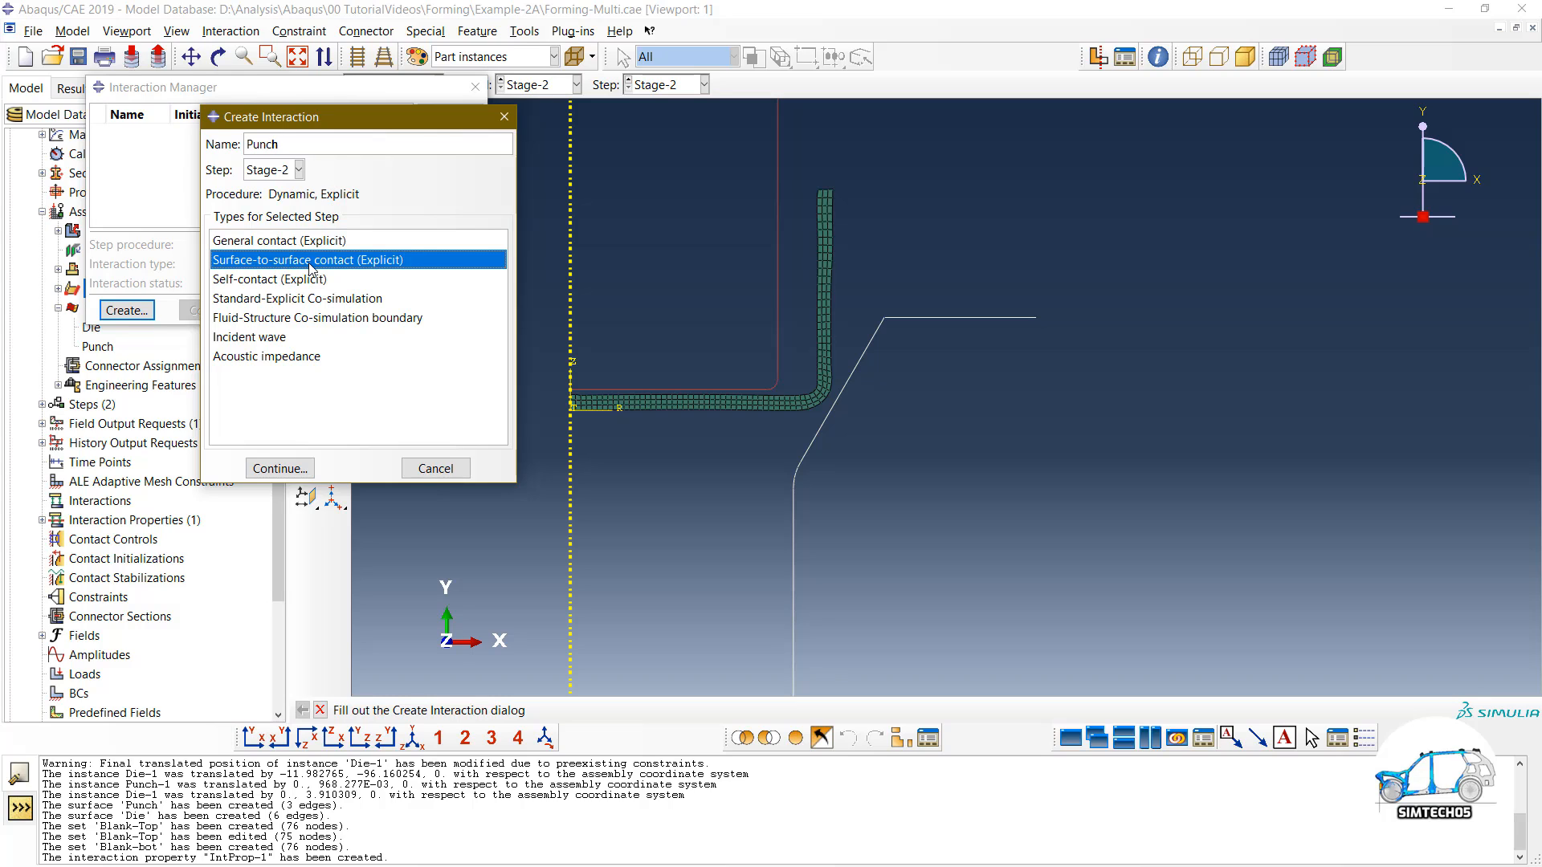
{"action": "left_click", "coordinate": [277, 468]}
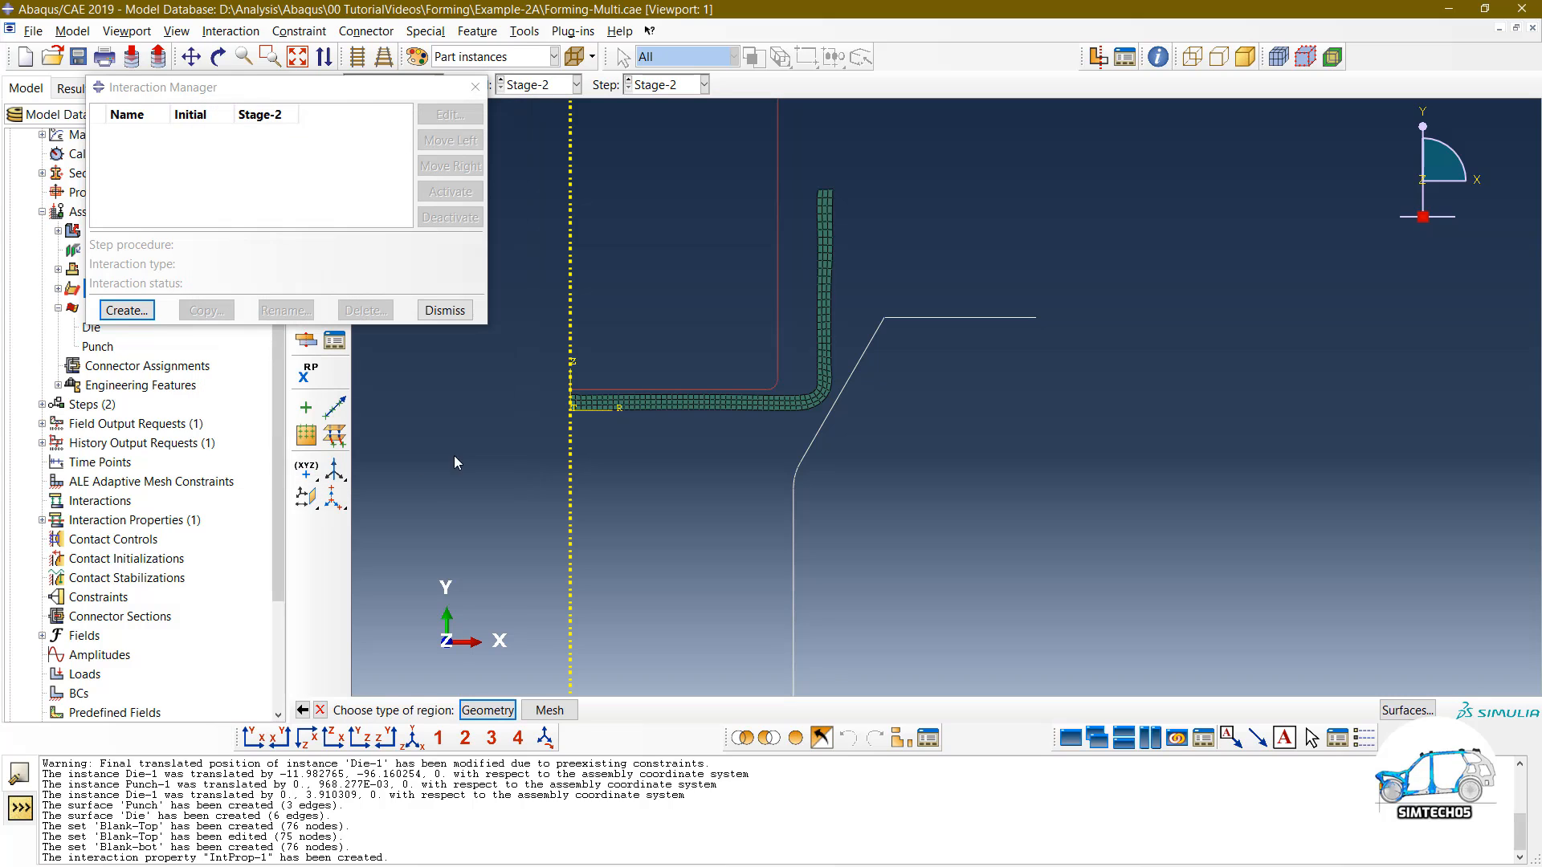
{"action": "left_click", "coordinate": [492, 712]}
{"action": "left_click", "coordinate": [1407, 710]}
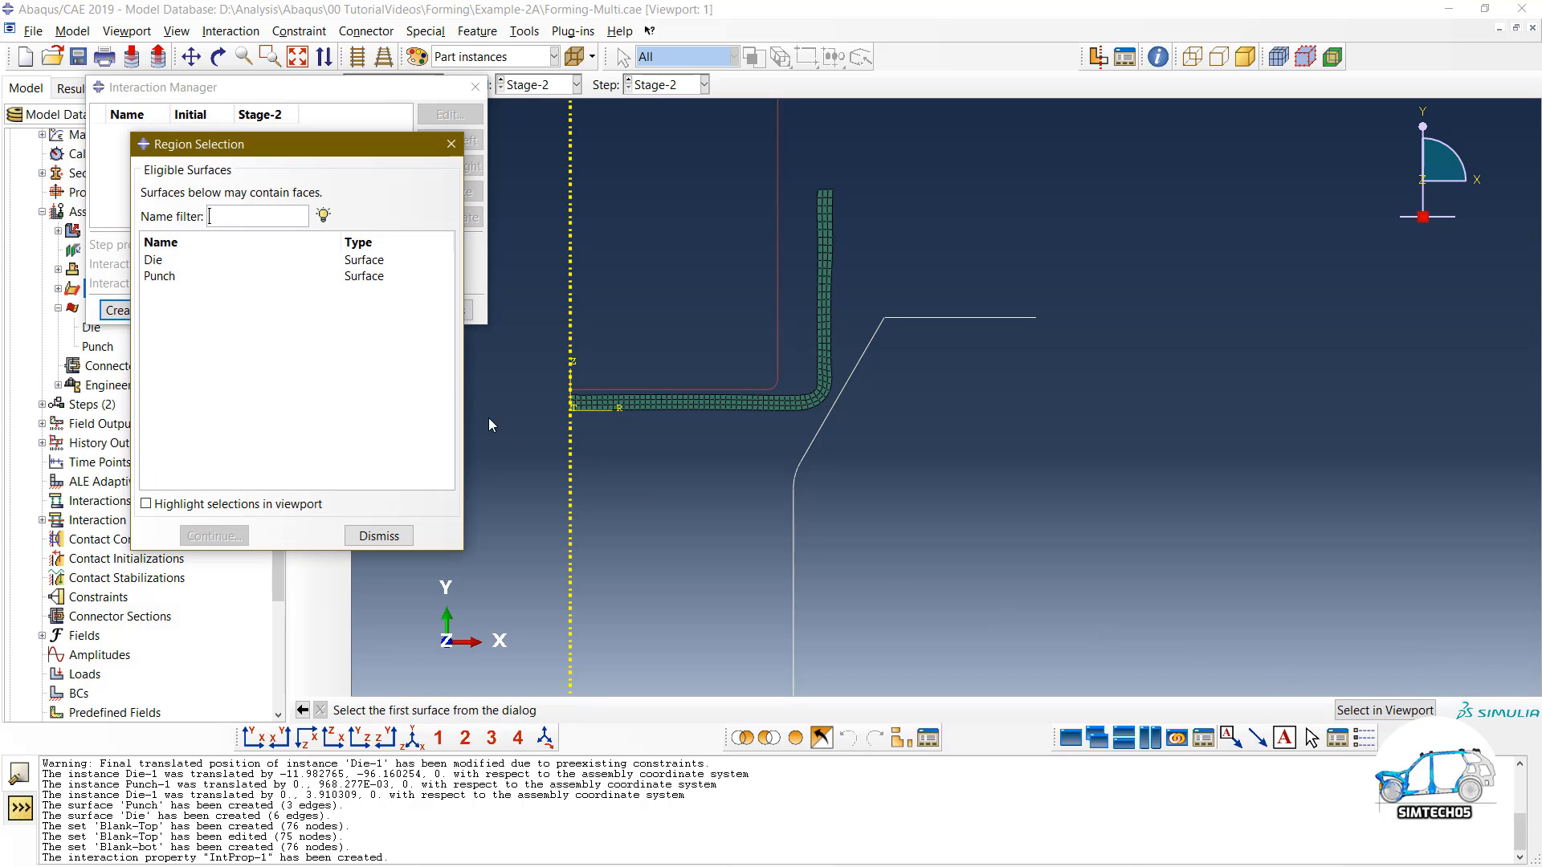
{"action": "left_click", "coordinate": [160, 276]}
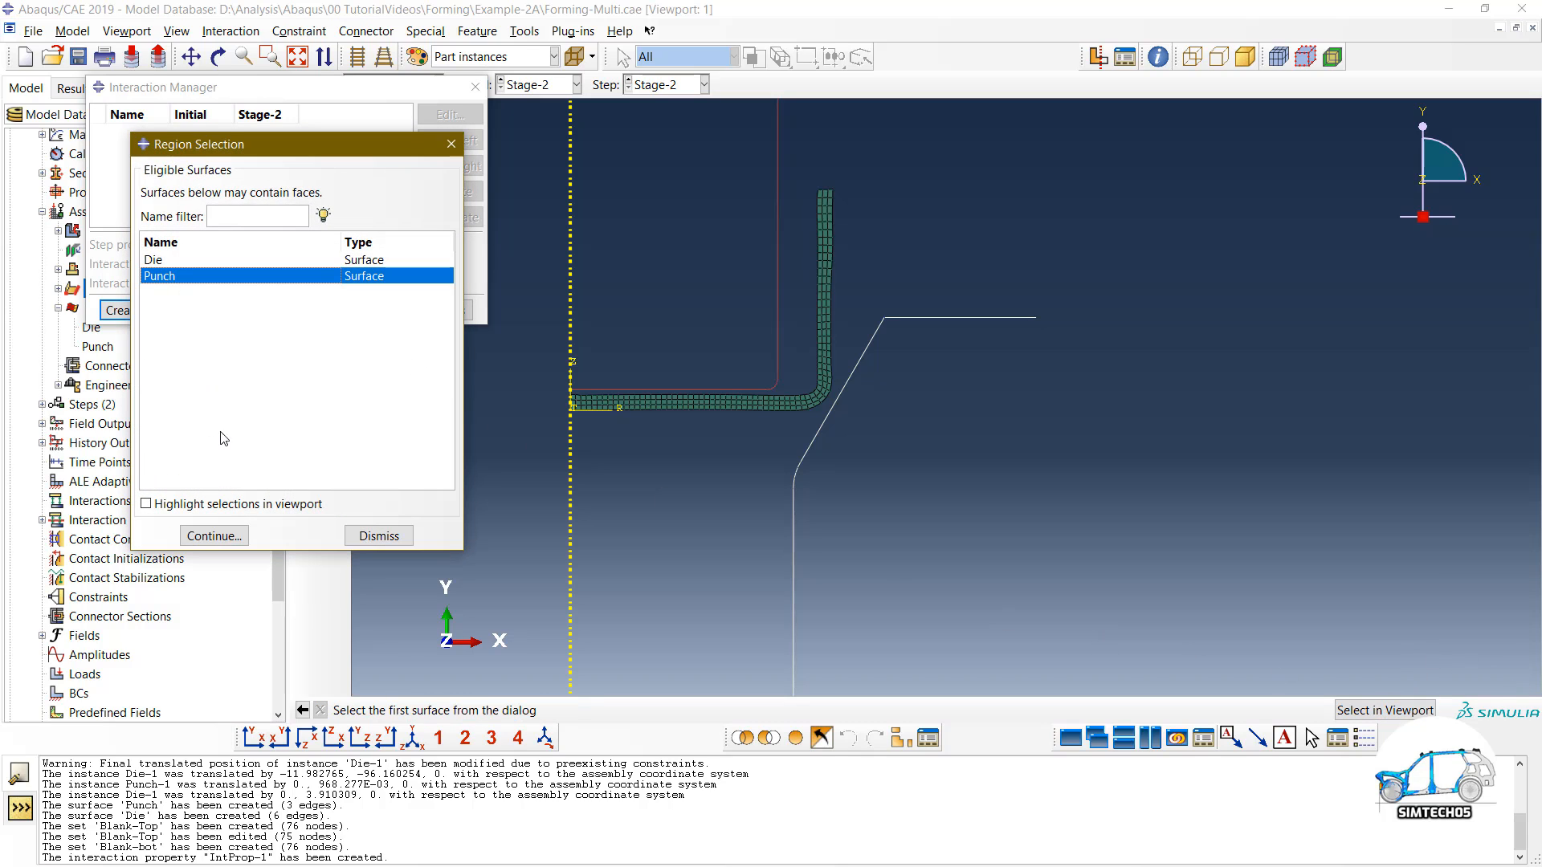
{"action": "left_click", "coordinate": [183, 505]}
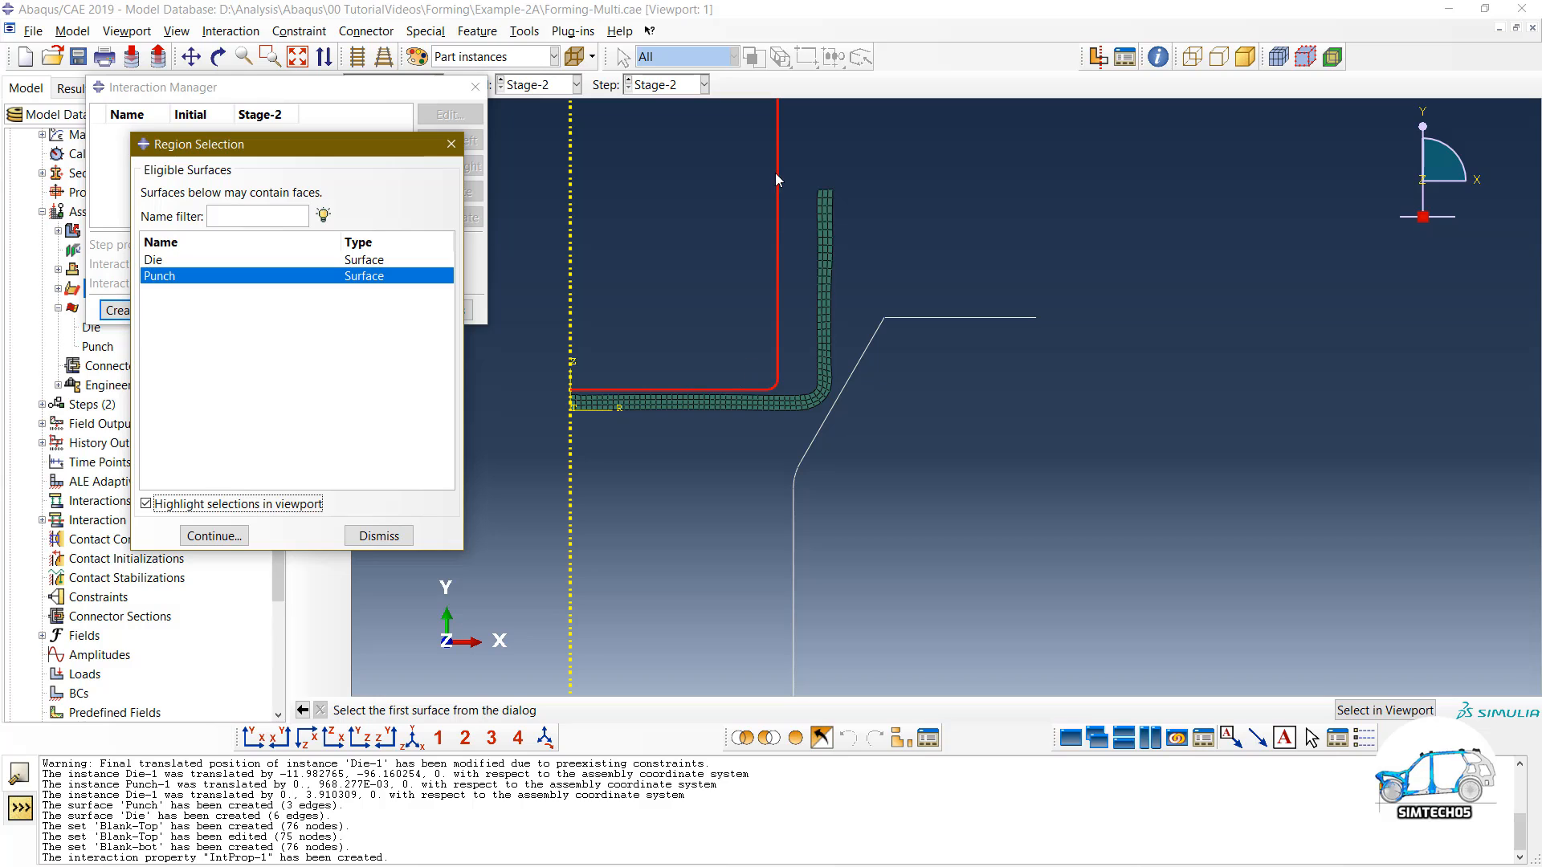
{"action": "left_click", "coordinate": [213, 535]}
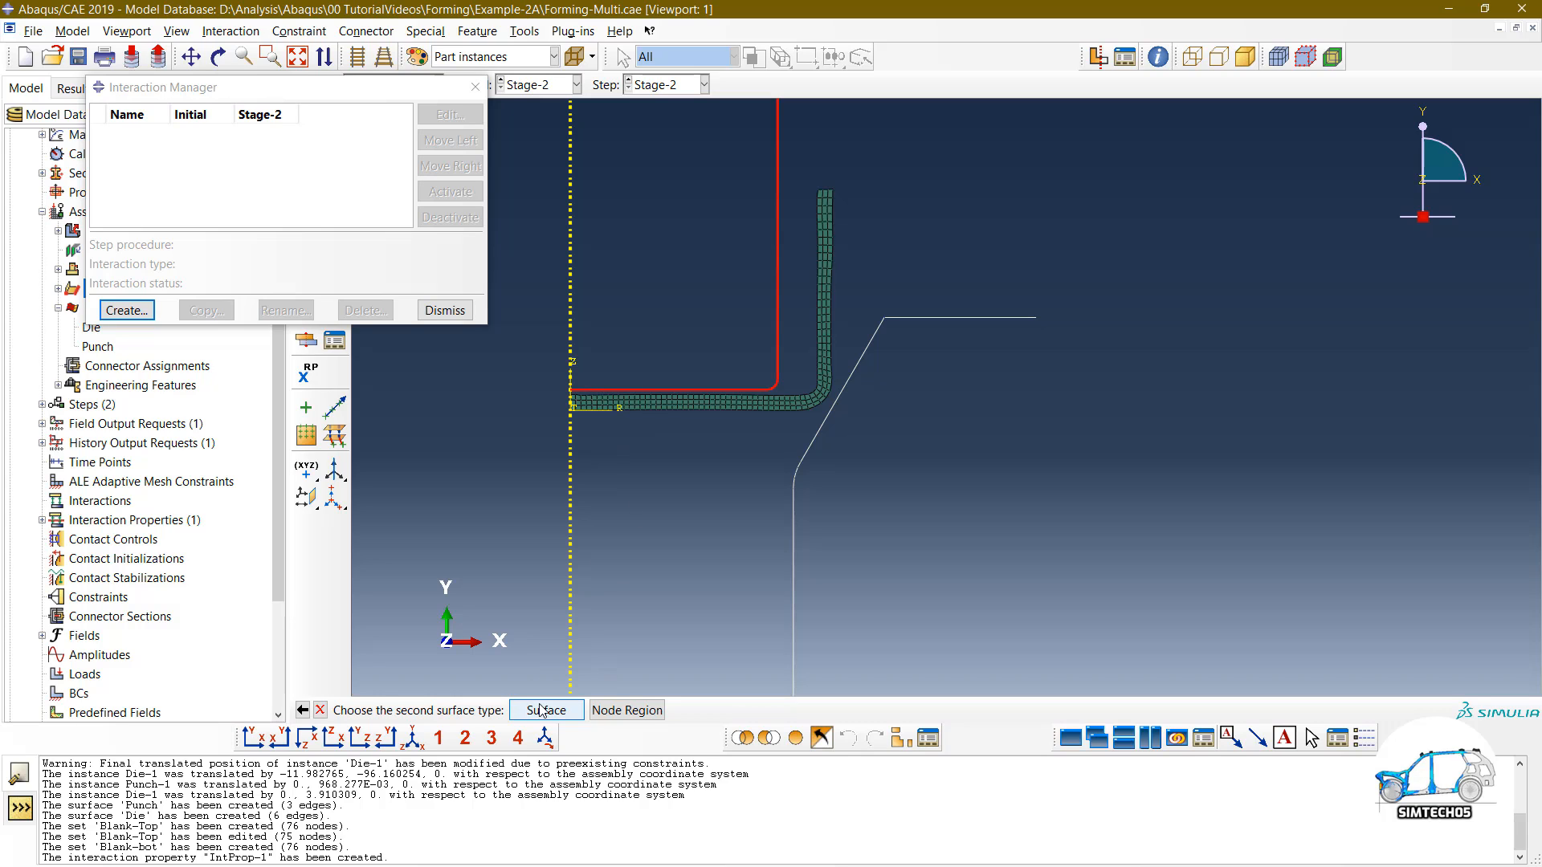
Step: Complete the Punch interaction with node region Blank-Top as second surface and property IntProp-1, and shift its creation to the Initial step
{"action": "left_click", "coordinate": [621, 712]}
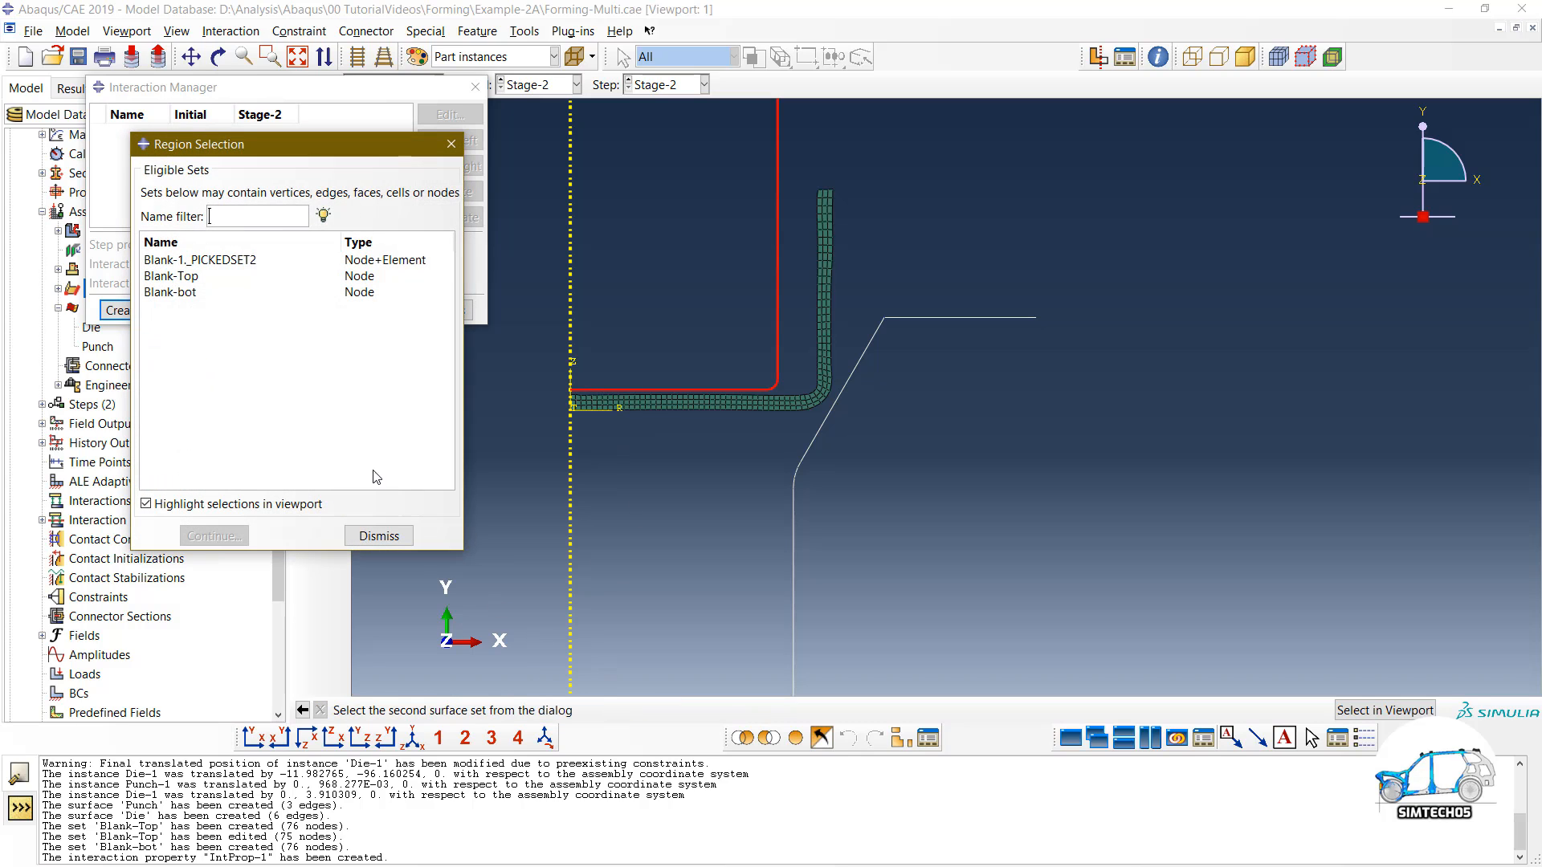
{"action": "left_click", "coordinate": [190, 279]}
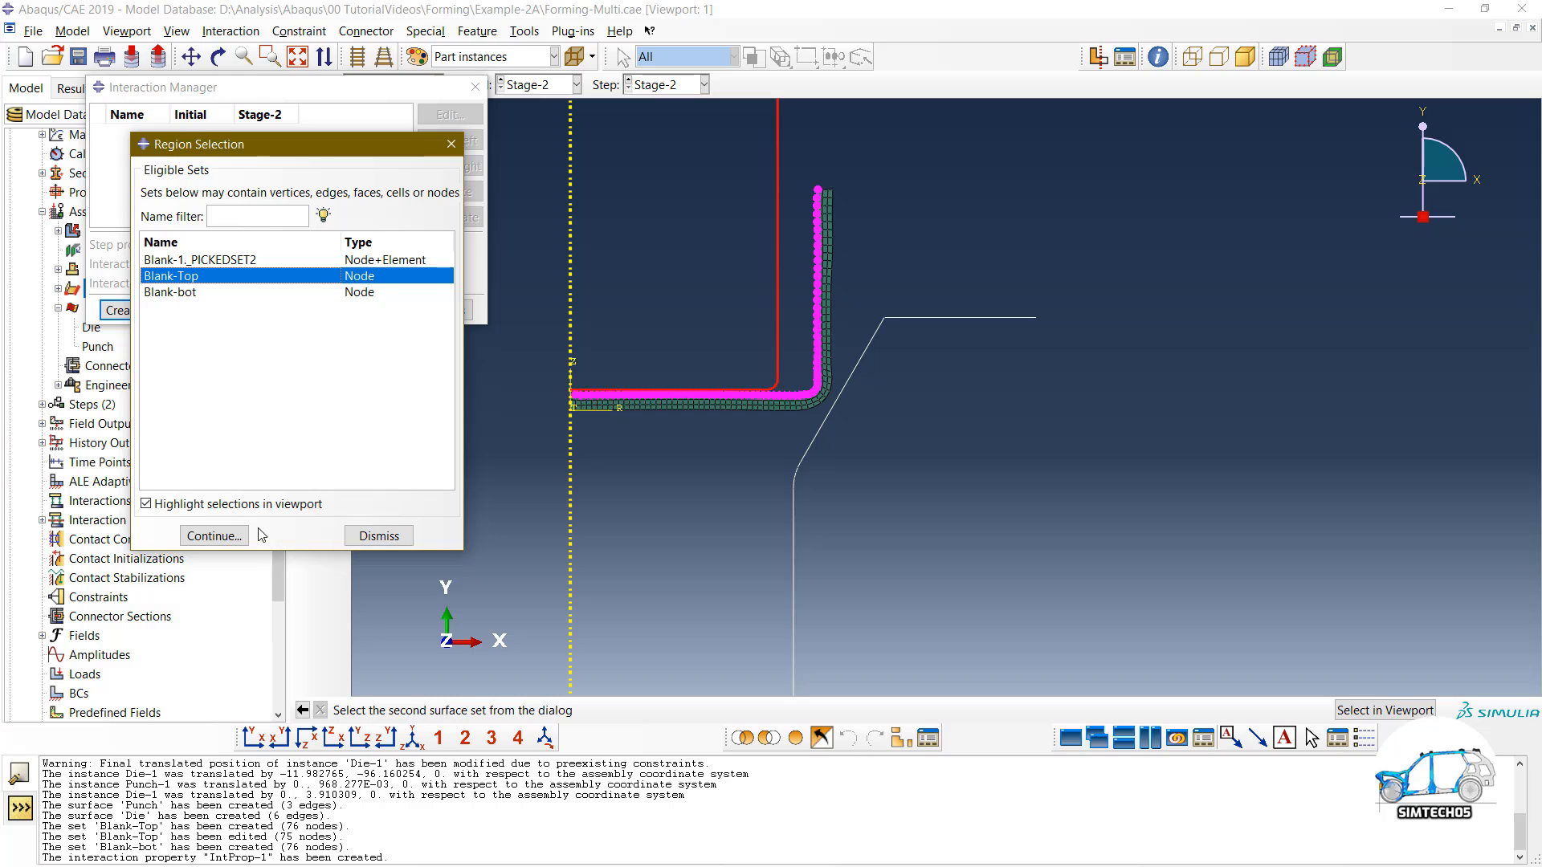
{"action": "left_click", "coordinate": [214, 536]}
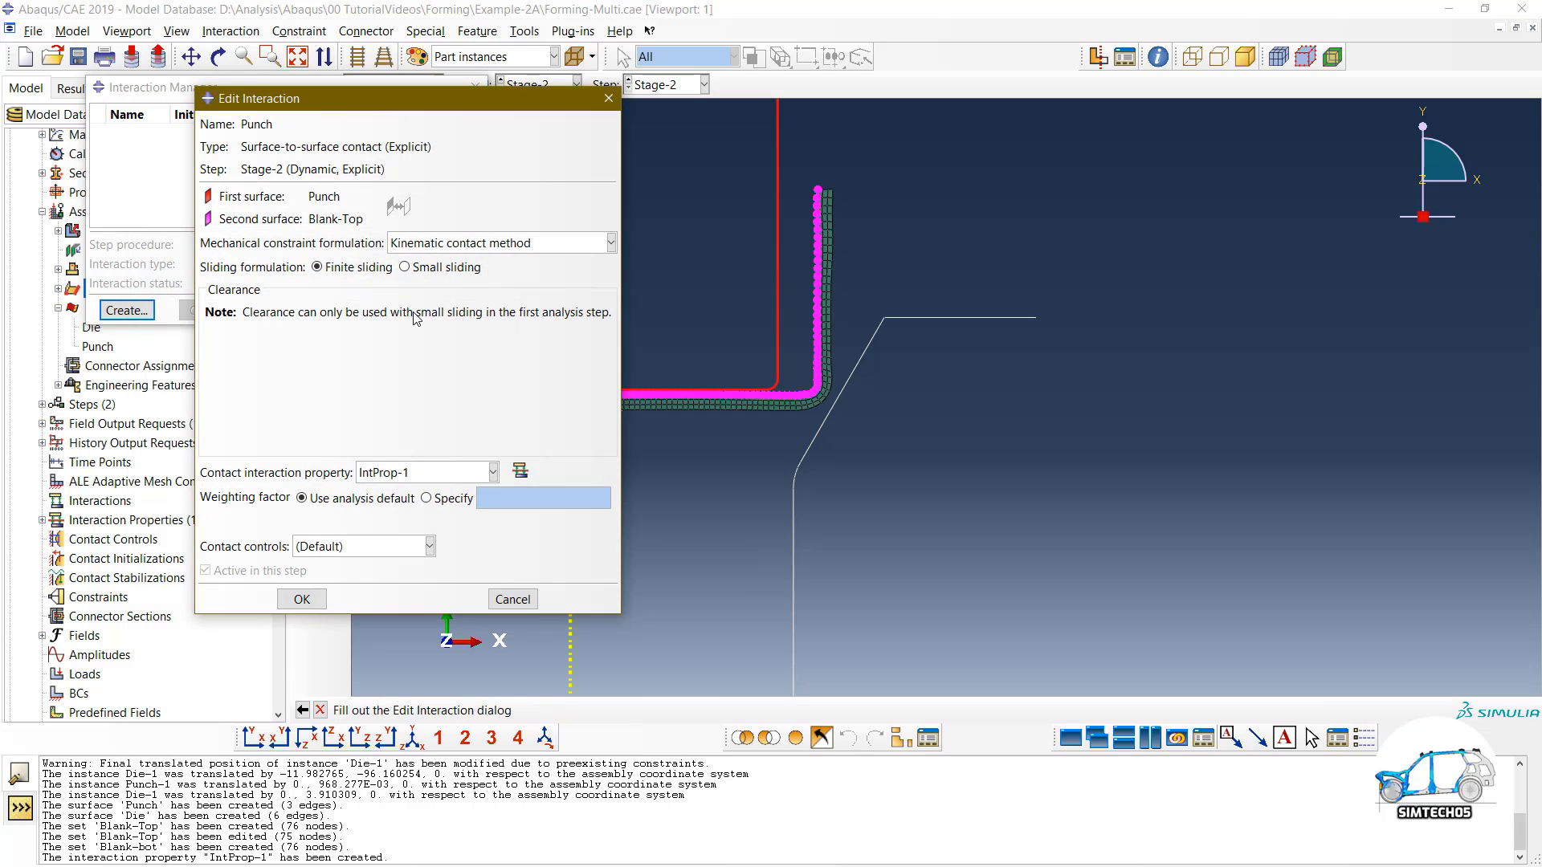
{"action": "left_click", "coordinate": [302, 601]}
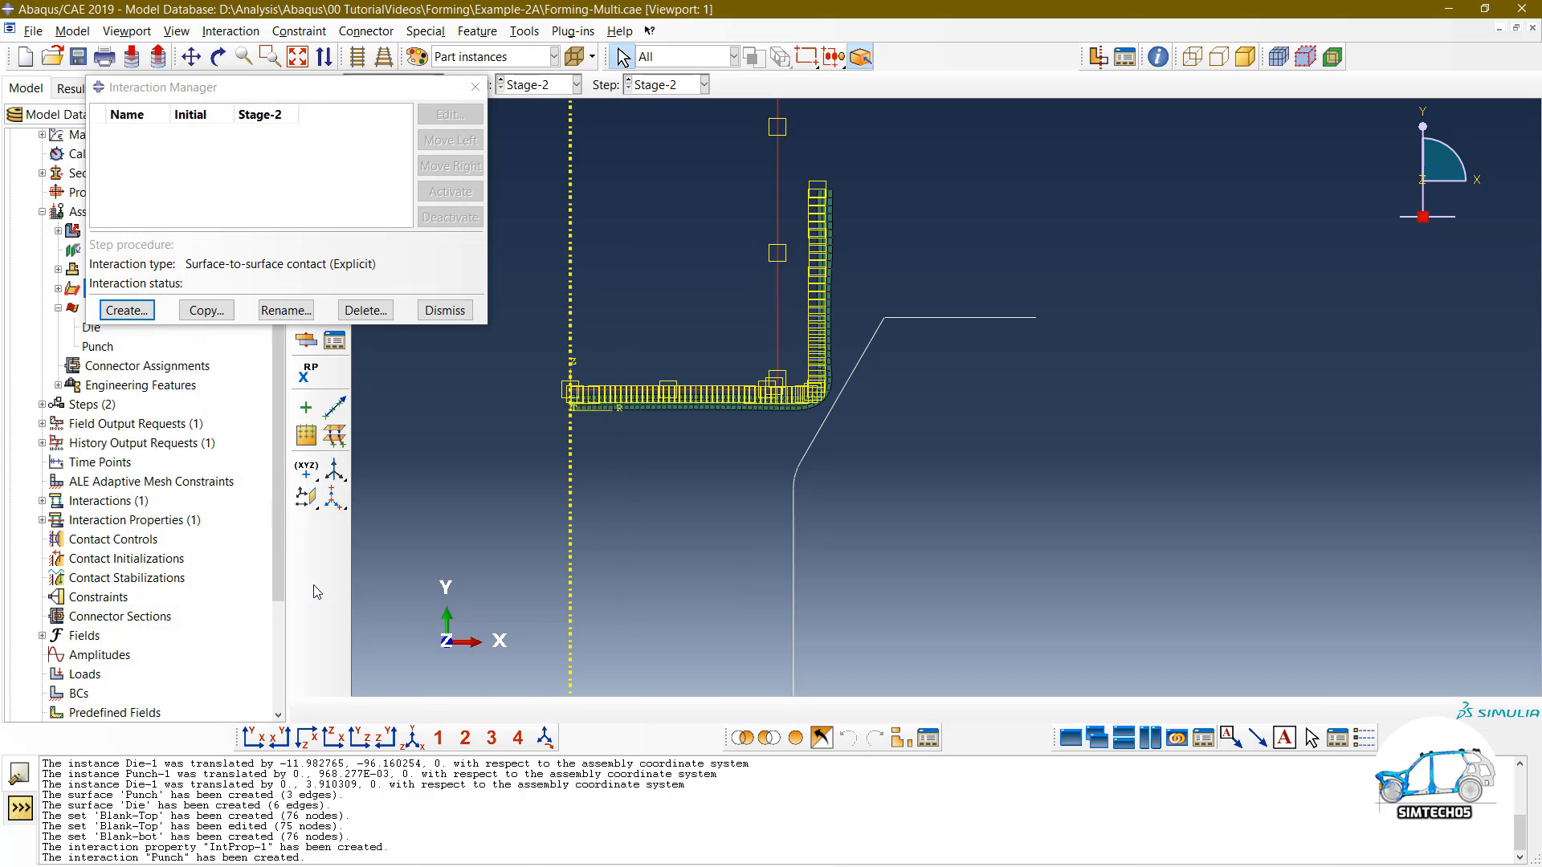
{"action": "left_click", "coordinate": [275, 133]}
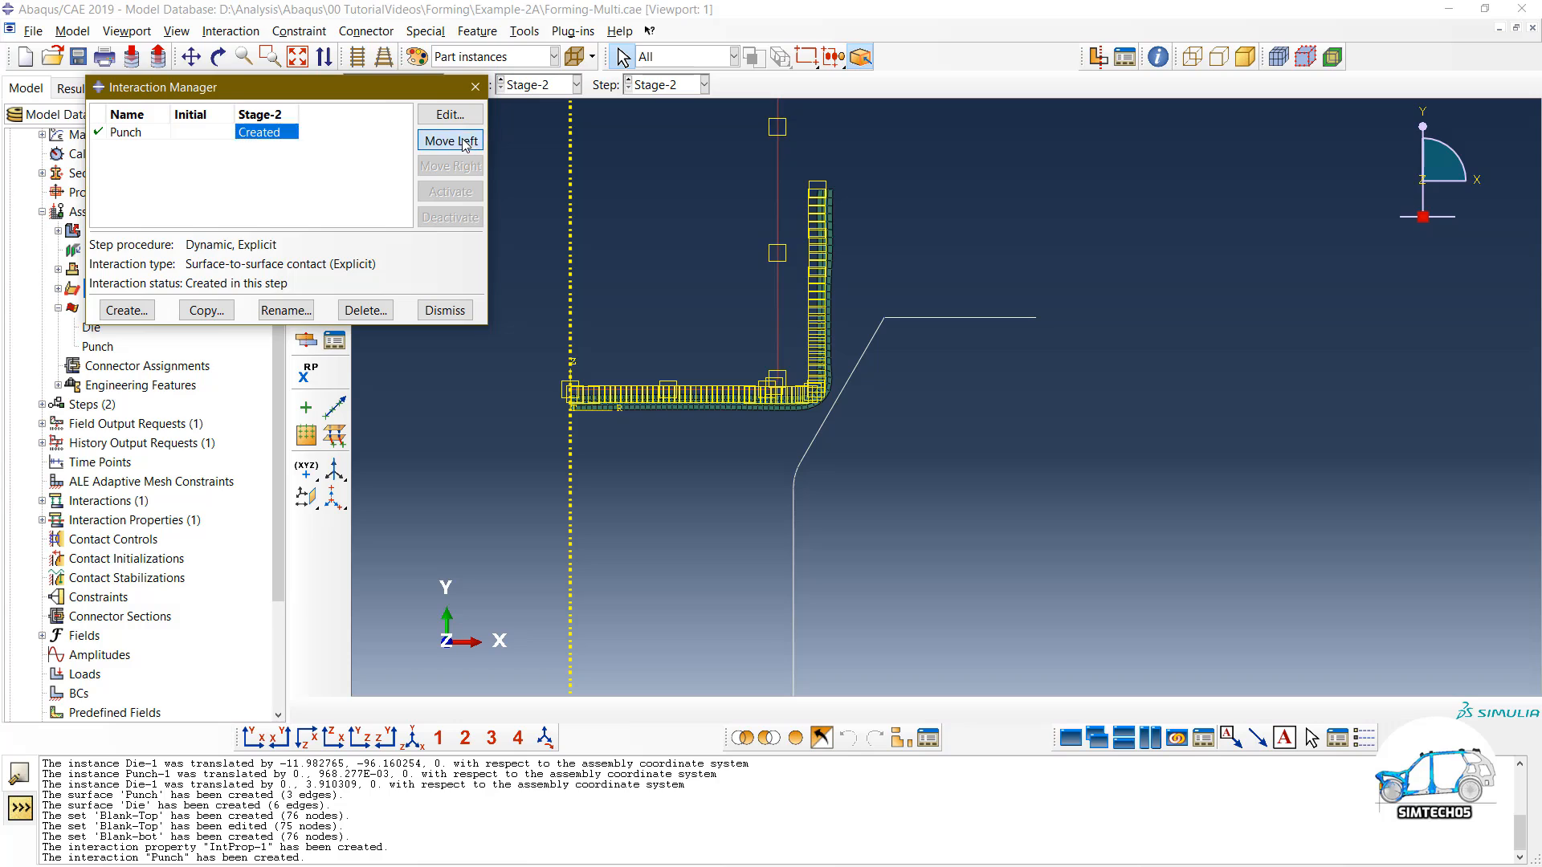
{"action": "left_click", "coordinate": [450, 140]}
Step: Start a surface-to-surface contact (Explicit) interaction named Die in the Initial step, with the Die surface as first surface
{"action": "left_click", "coordinate": [126, 310]}
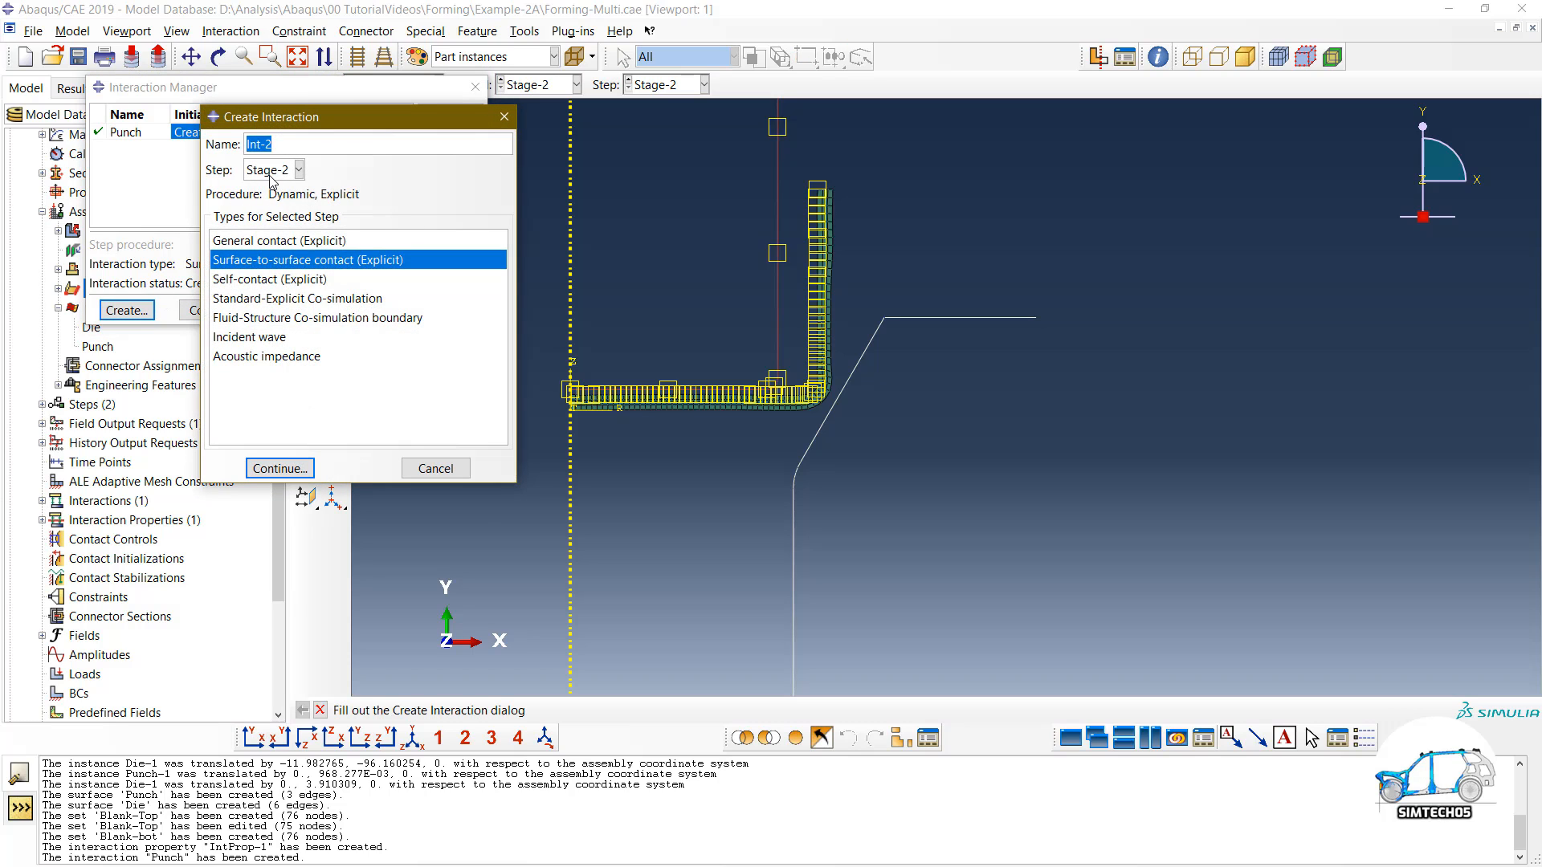
{"action": "left_click", "coordinate": [271, 170]}
{"action": "left_click", "coordinate": [269, 192]}
{"action": "left_click_drag", "start_coordinate": [277, 144], "coordinate": [222, 147]}
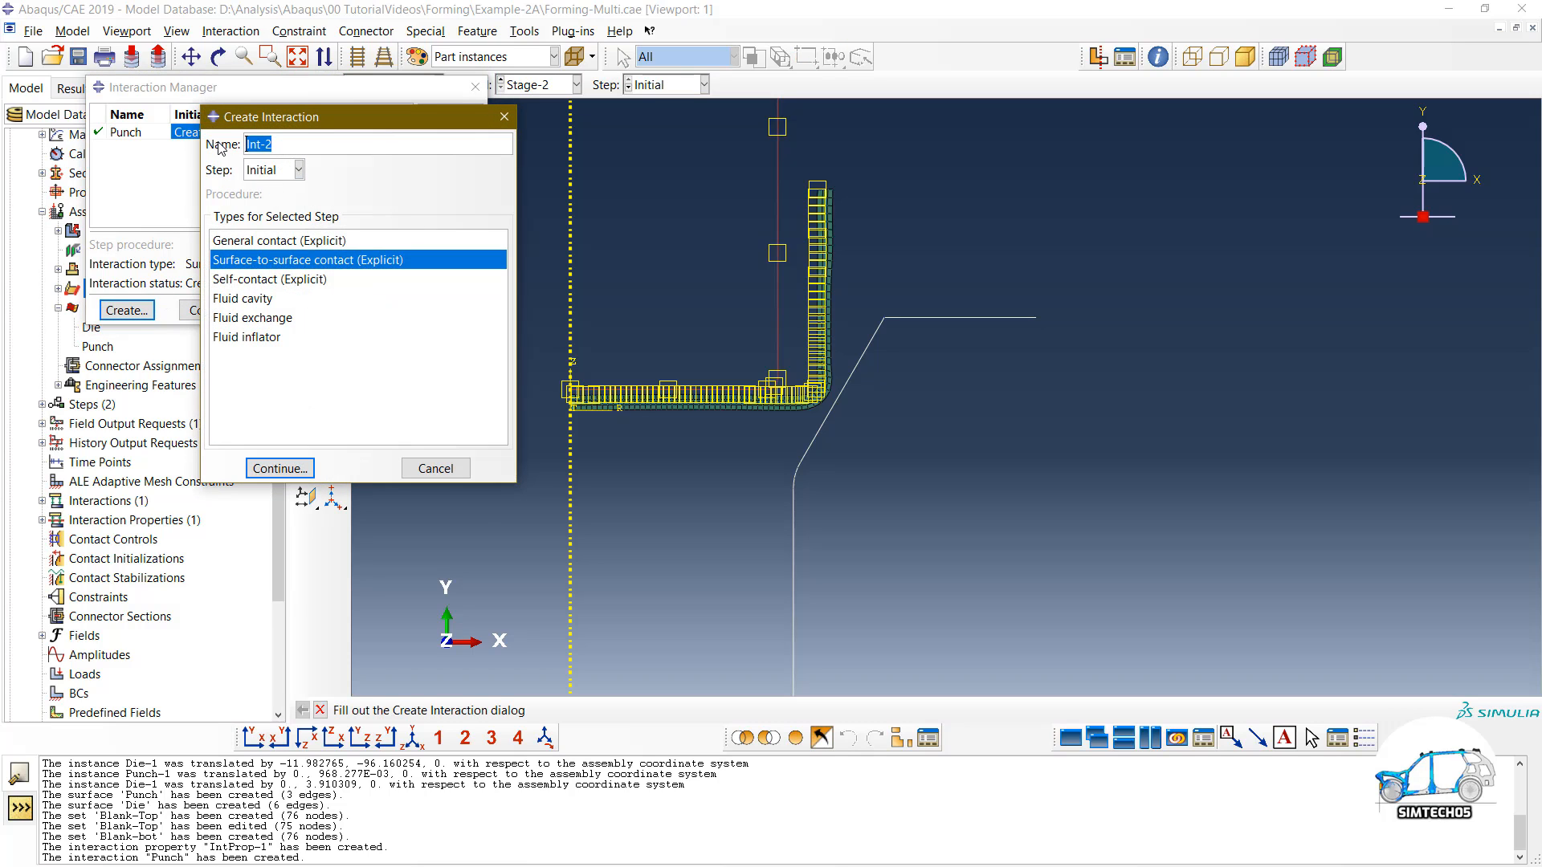
{"action": "type", "text": "Die"}
{"action": "left_click", "coordinate": [279, 469]}
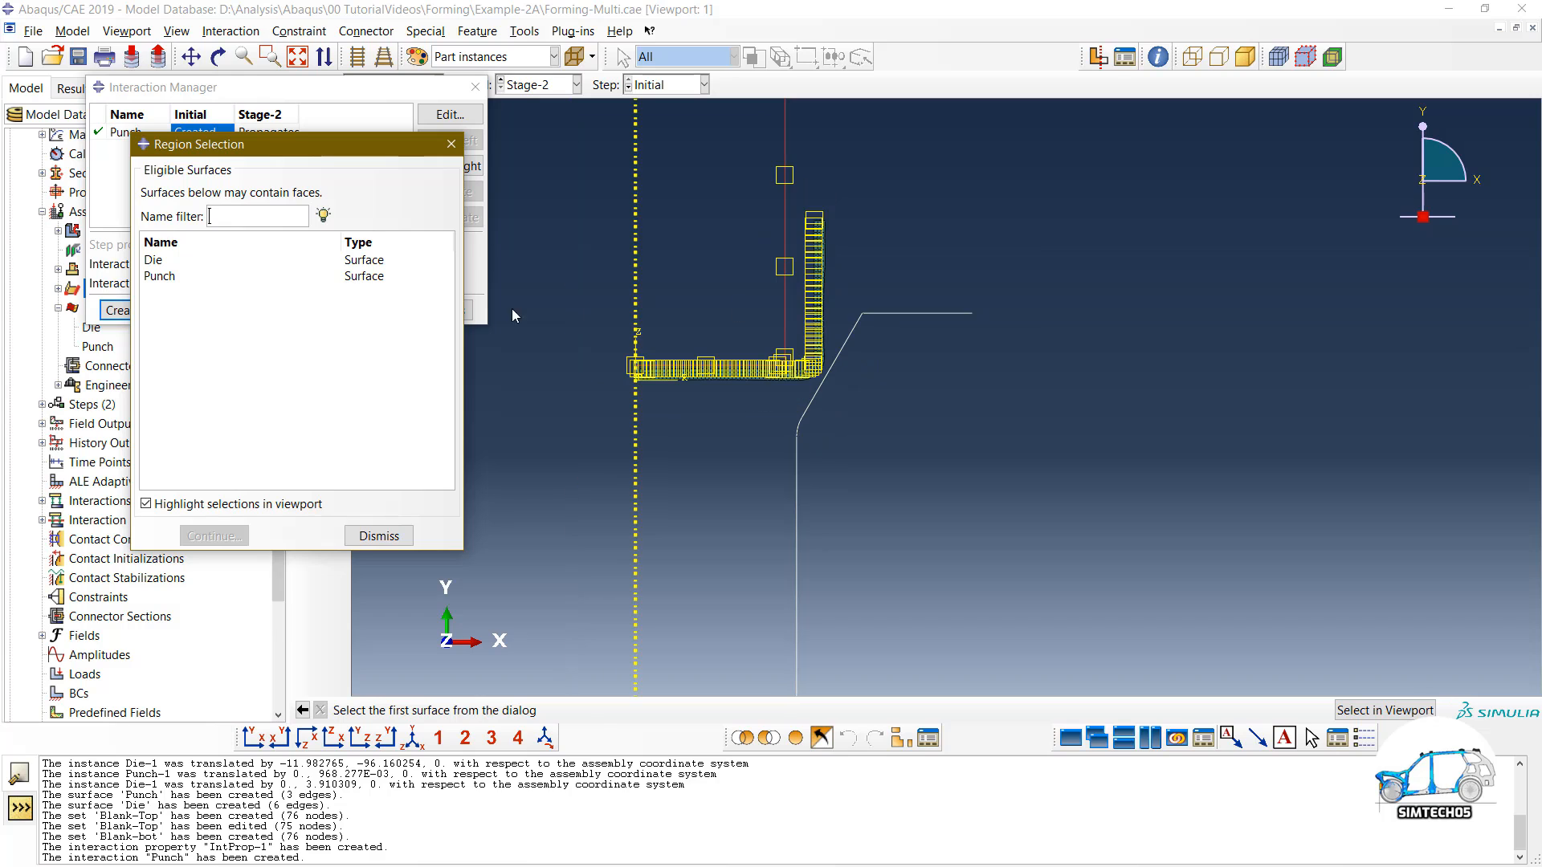
{"action": "left_click", "coordinate": [172, 262]}
{"action": "left_click", "coordinate": [215, 534]}
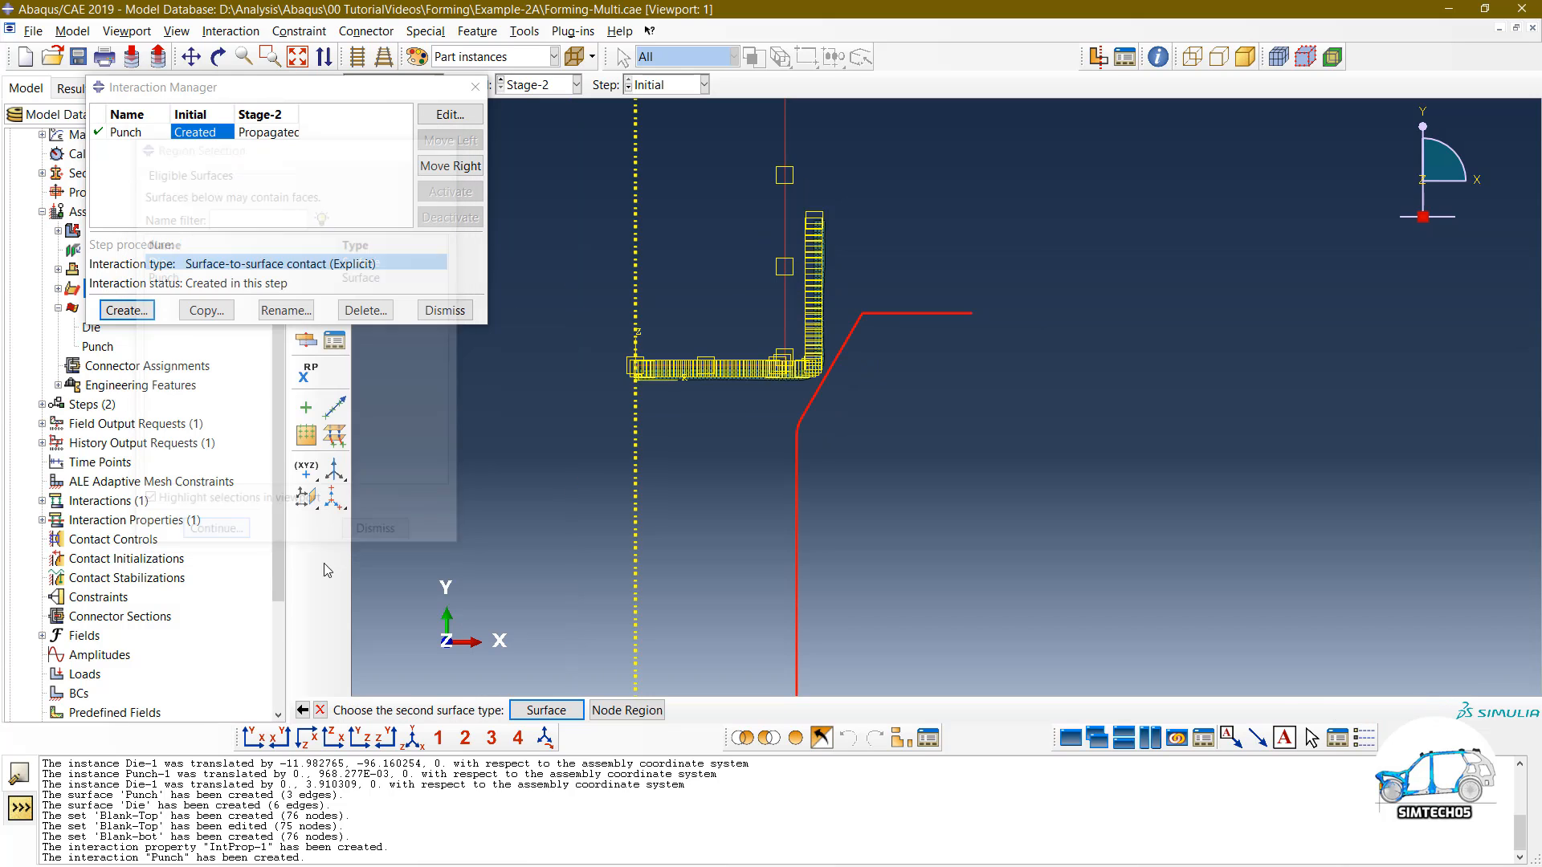
Step: Complete the Die interaction with node region Blank-bot as second surface, kinematic contact method and property IntProp-1
{"action": "left_click", "coordinate": [627, 709]}
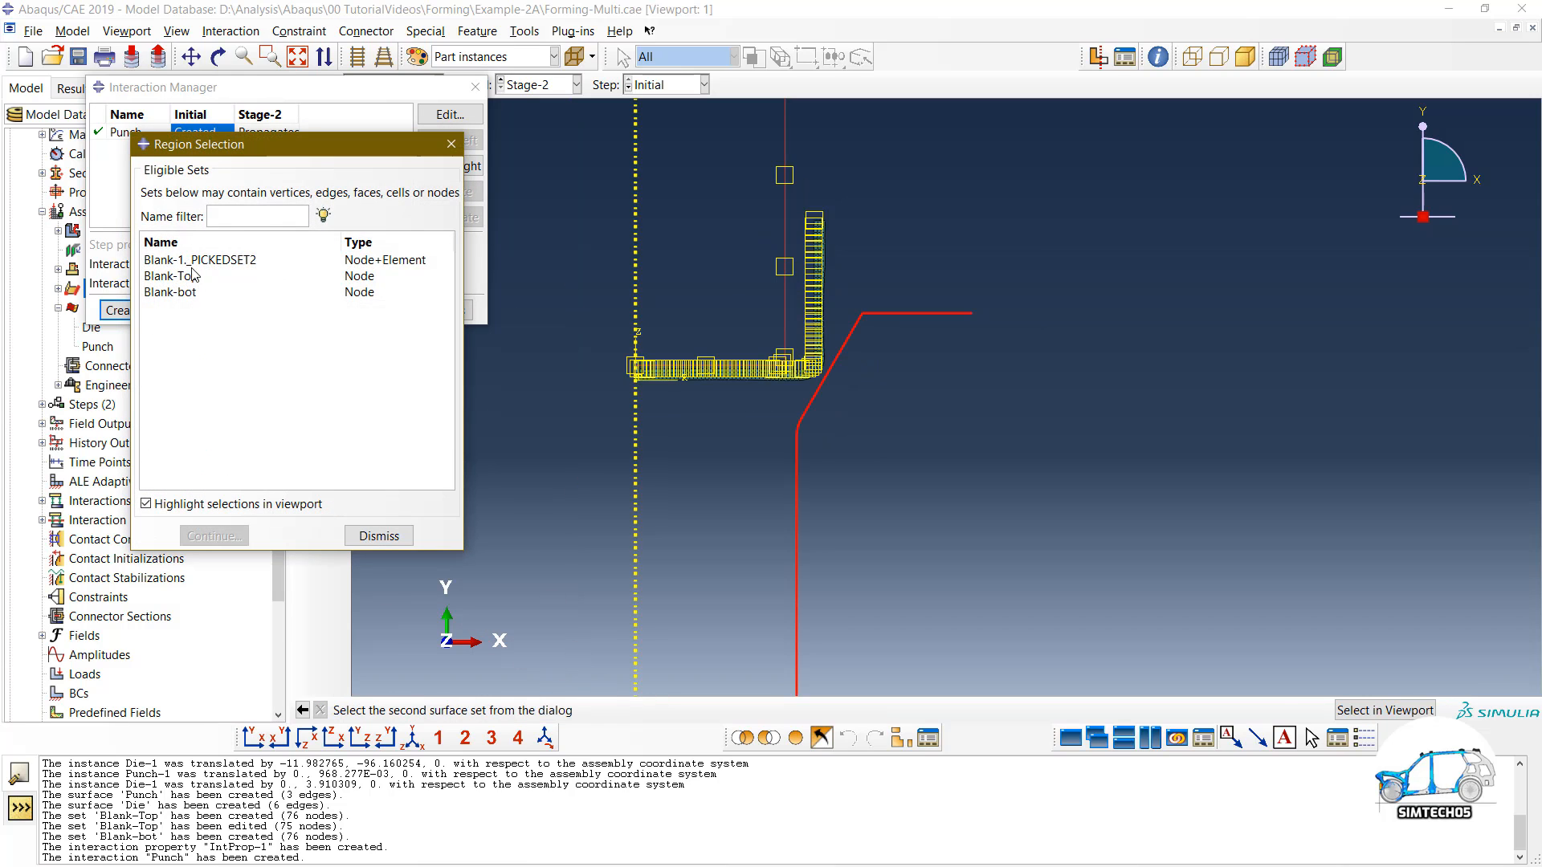
{"action": "left_click", "coordinate": [191, 293]}
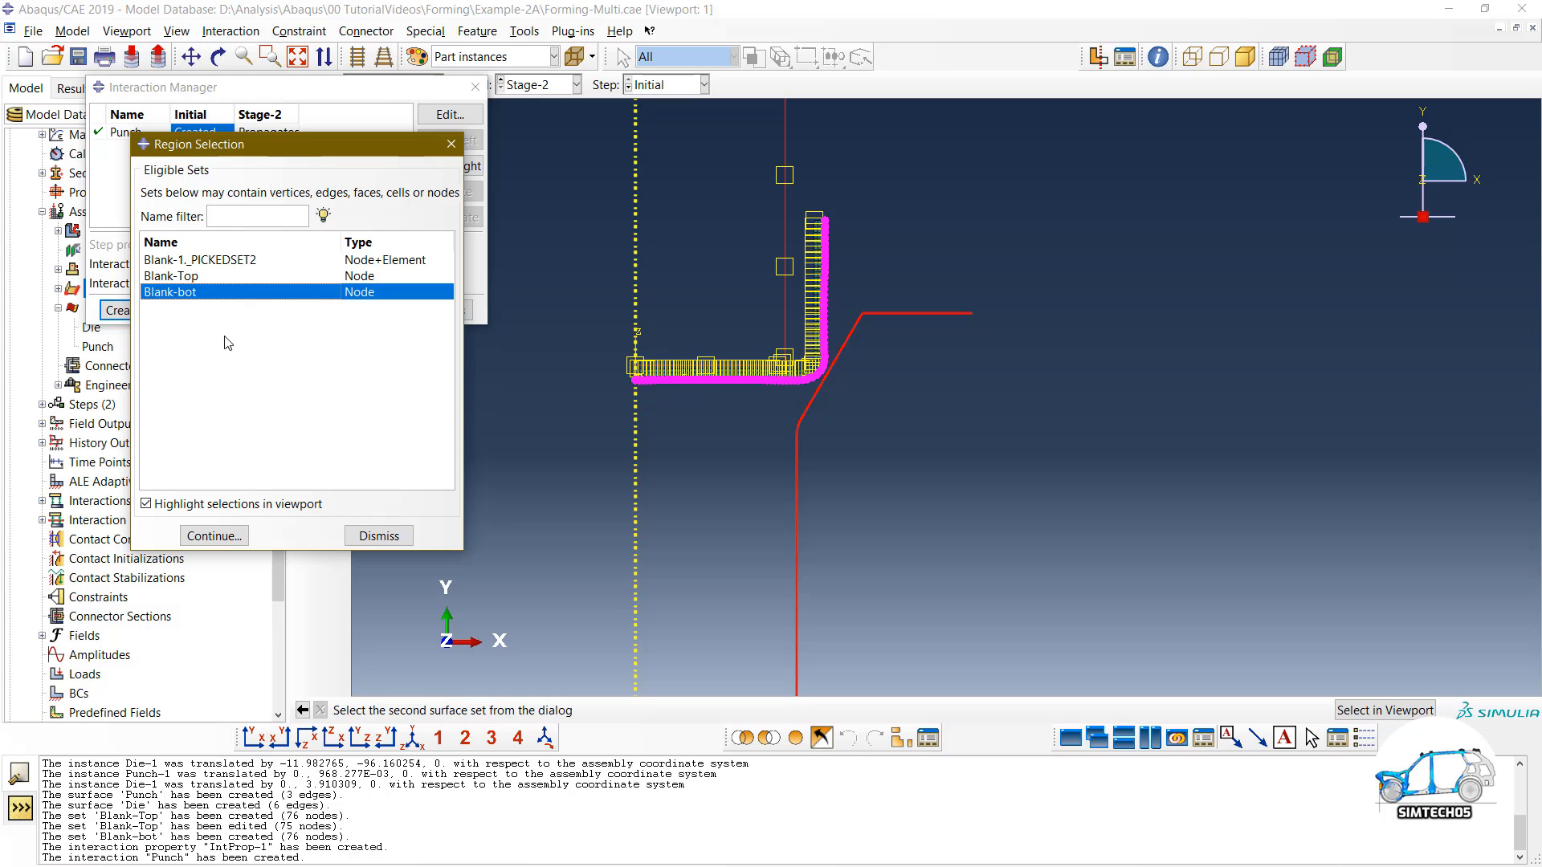
{"action": "left_click", "coordinate": [225, 536]}
{"action": "left_click", "coordinate": [302, 599]}
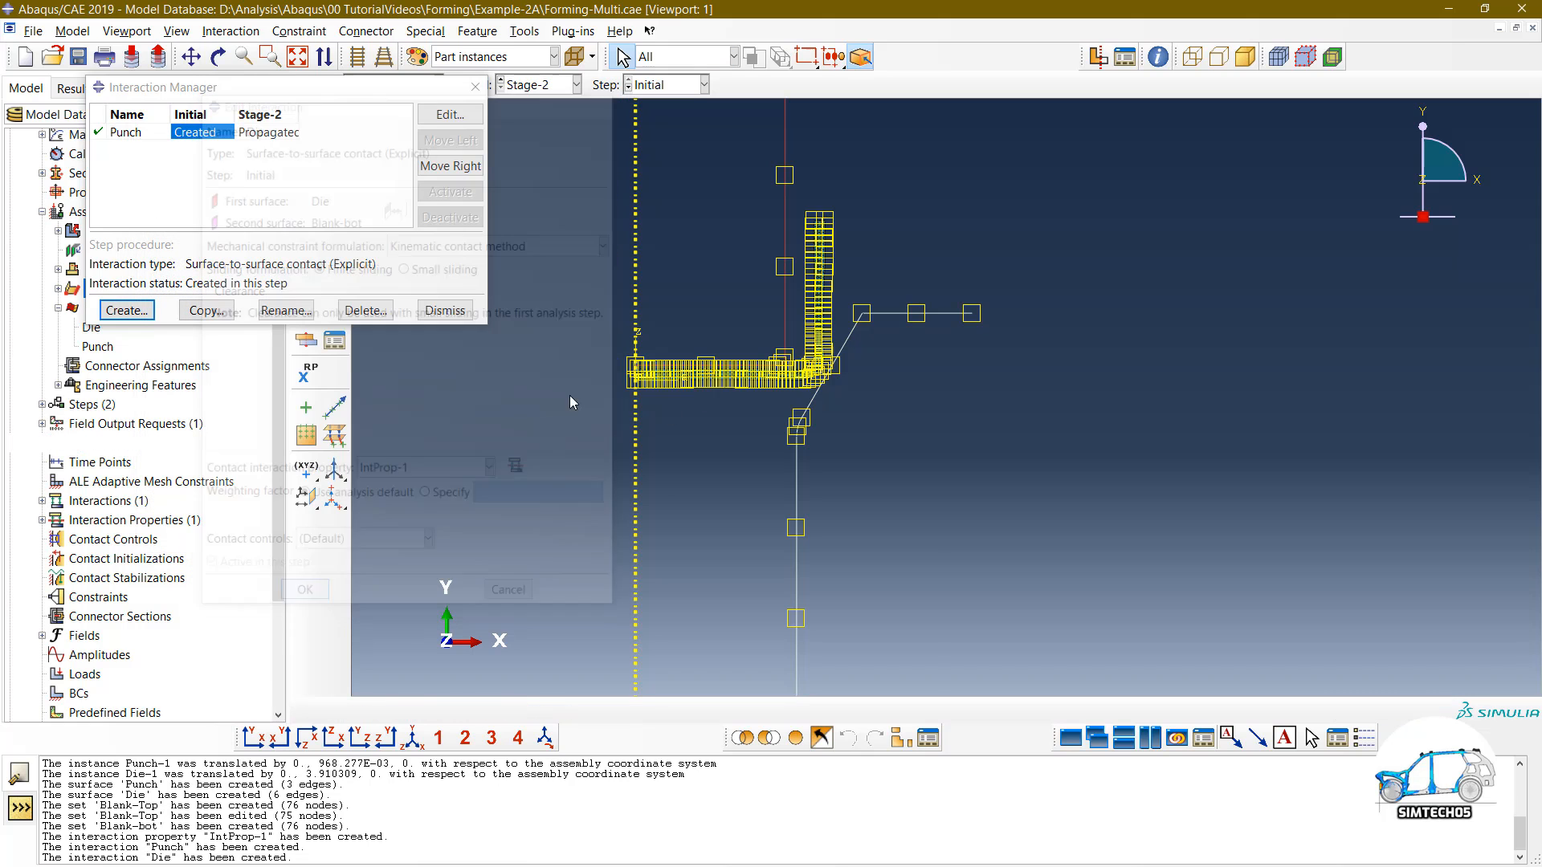
{"action": "scroll", "coordinate": [1013, 409], "scroll_direction": "up", "scroll_amount": 5}
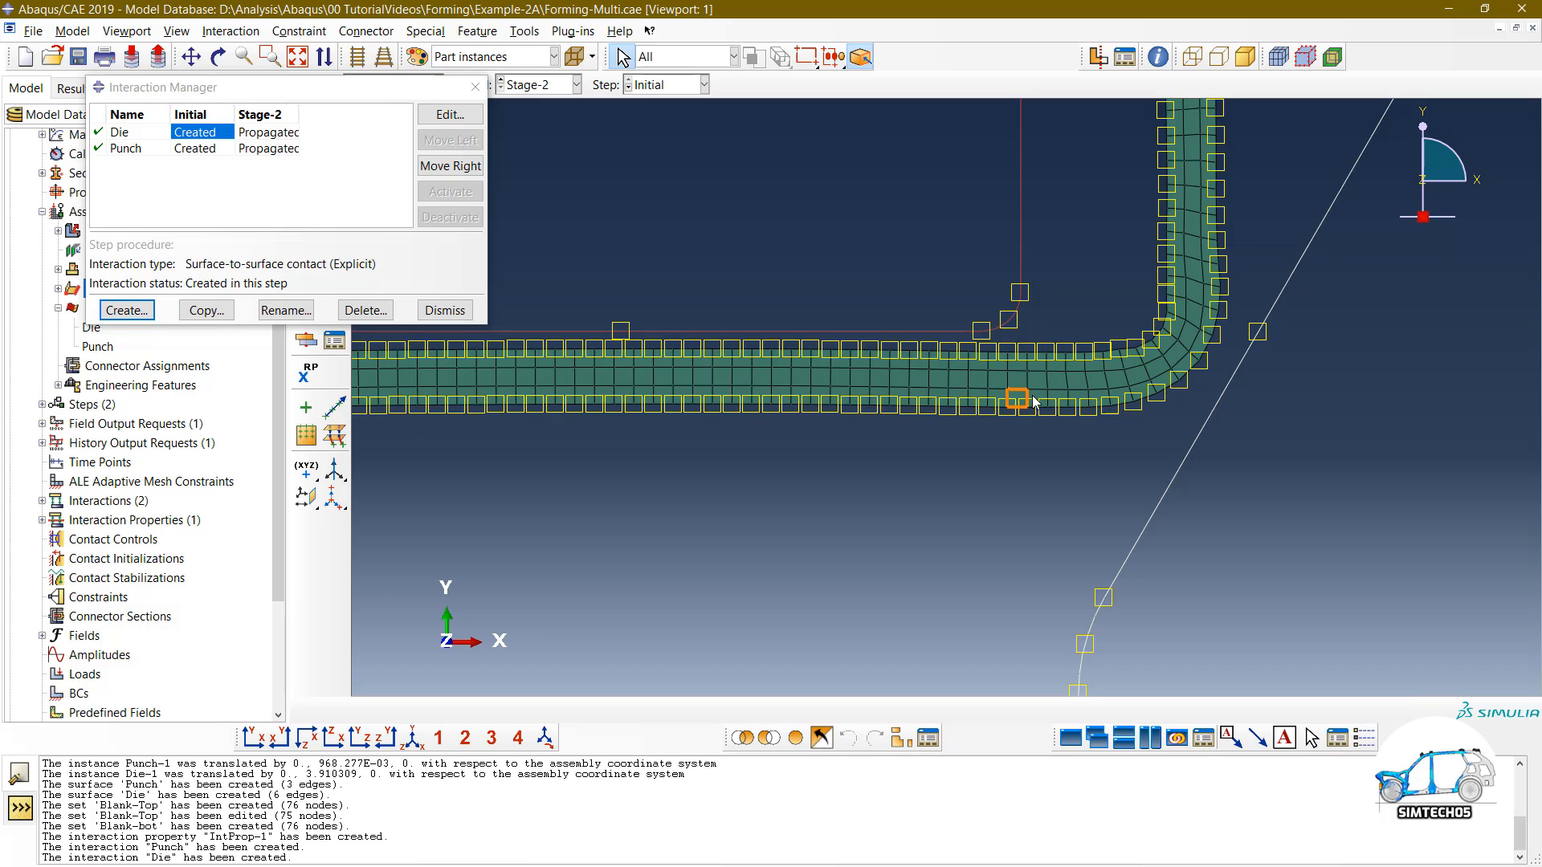
{"action": "scroll", "coordinate": [1044, 375], "scroll_direction": "down", "scroll_amount": 3}
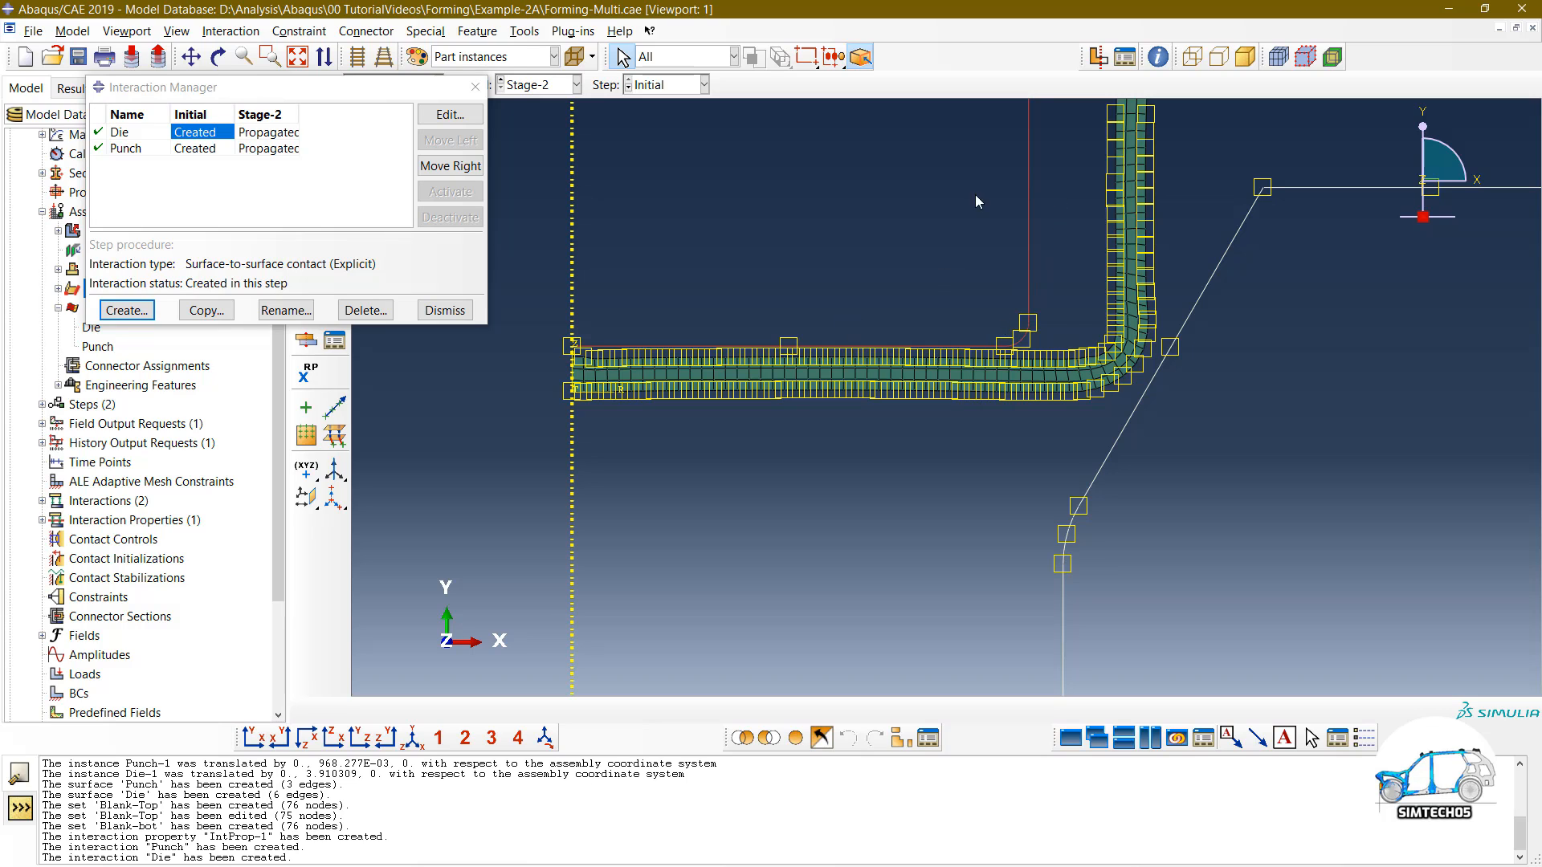
{"action": "scroll", "coordinate": [751, 260], "scroll_direction": "down", "scroll_amount": 5}
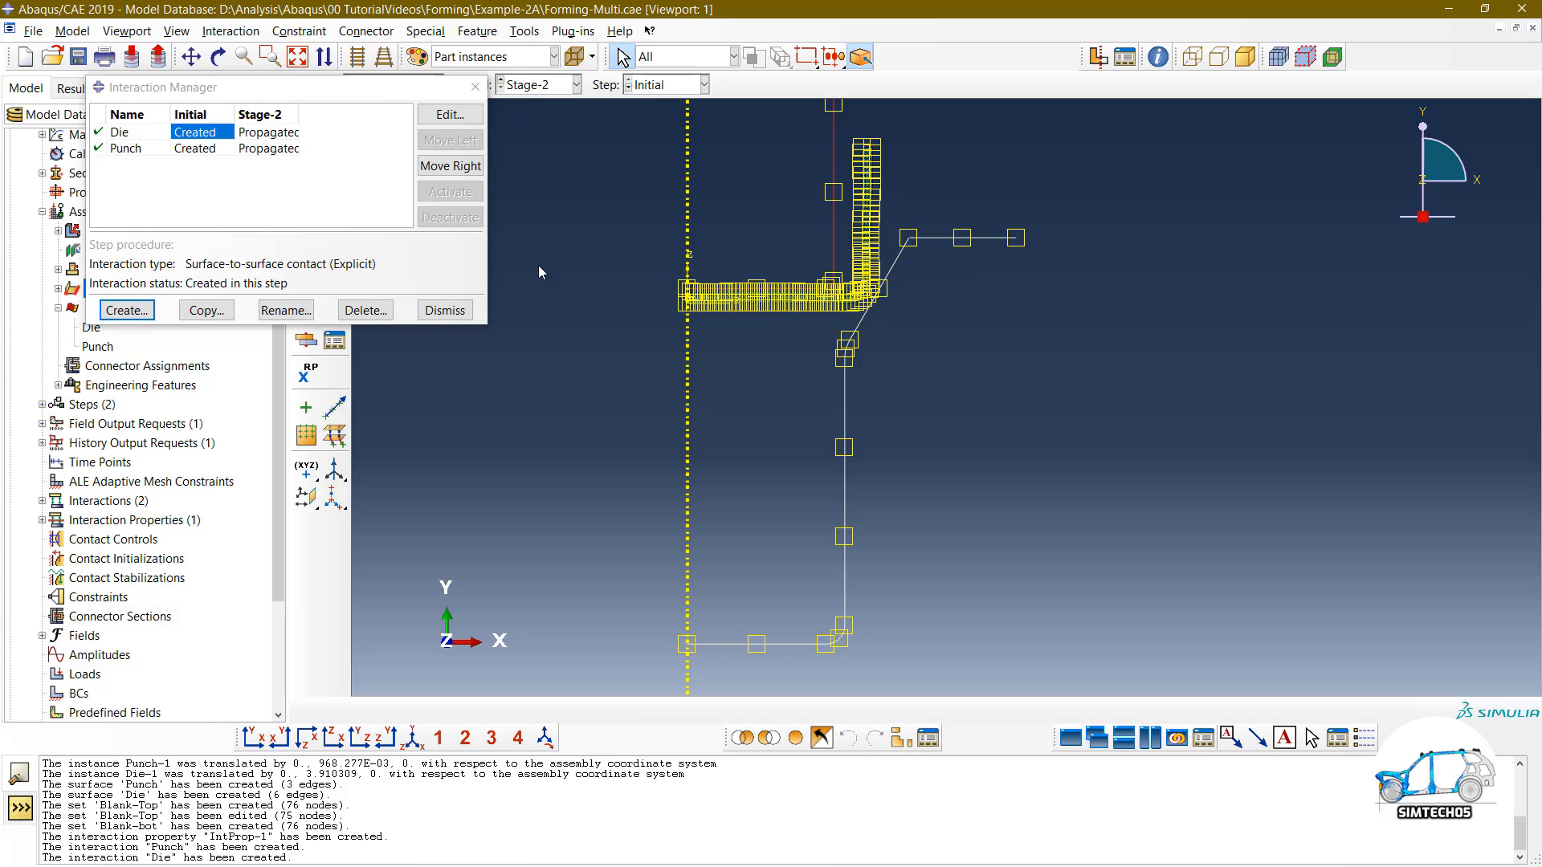
{"action": "left_click", "coordinate": [444, 310]}
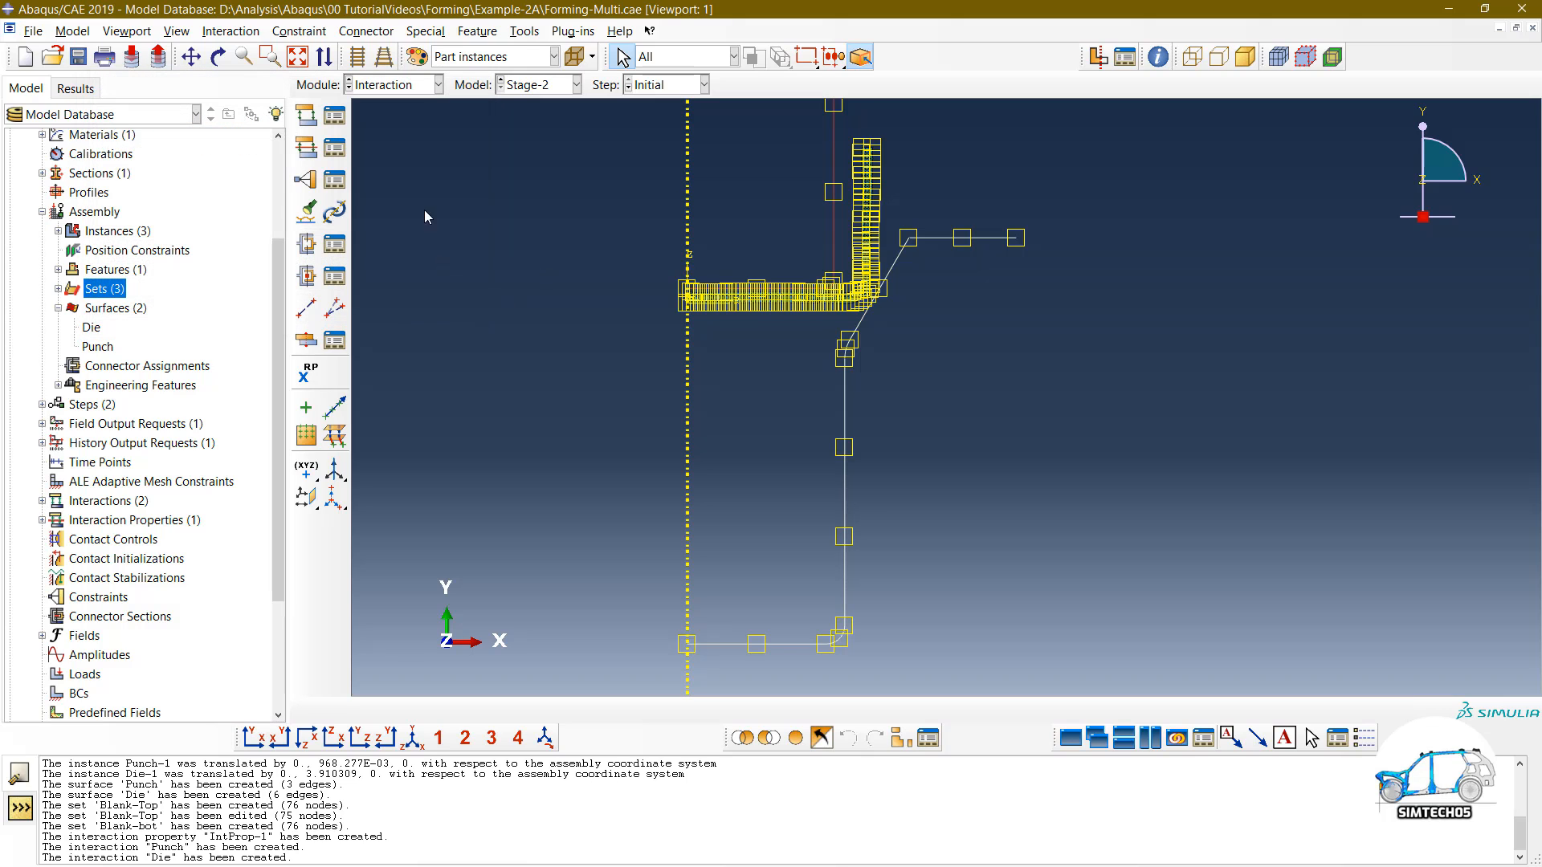
Step: Add a reference point to the Stage-2 Die part at the midpoint of its horizontal bottom edge
{"action": "left_click", "coordinate": [401, 85]}
{"action": "left_click", "coordinate": [371, 201]}
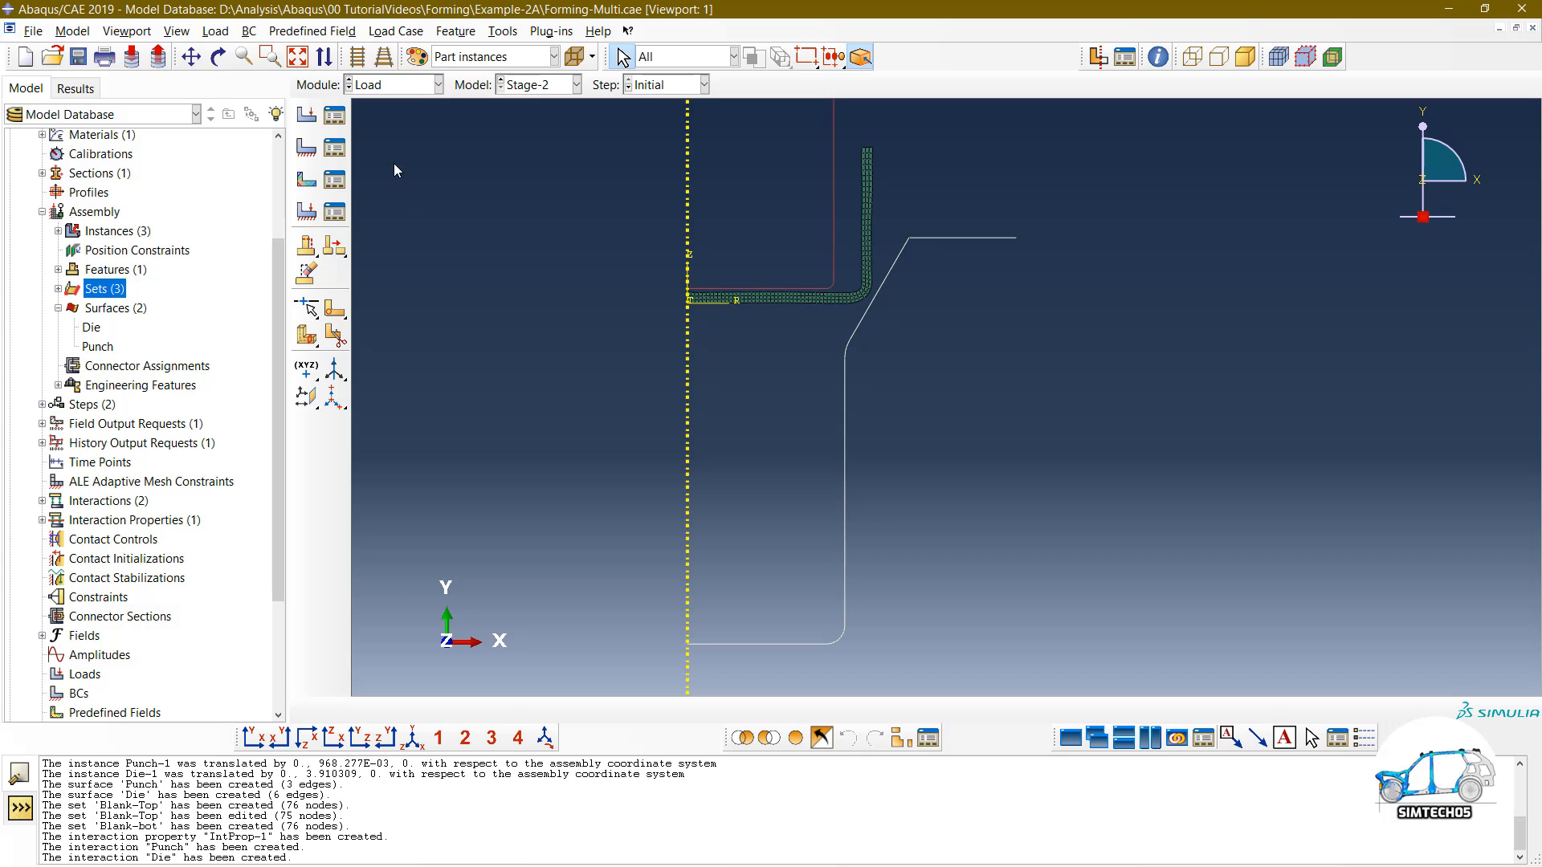
{"action": "left_click", "coordinate": [400, 86]}
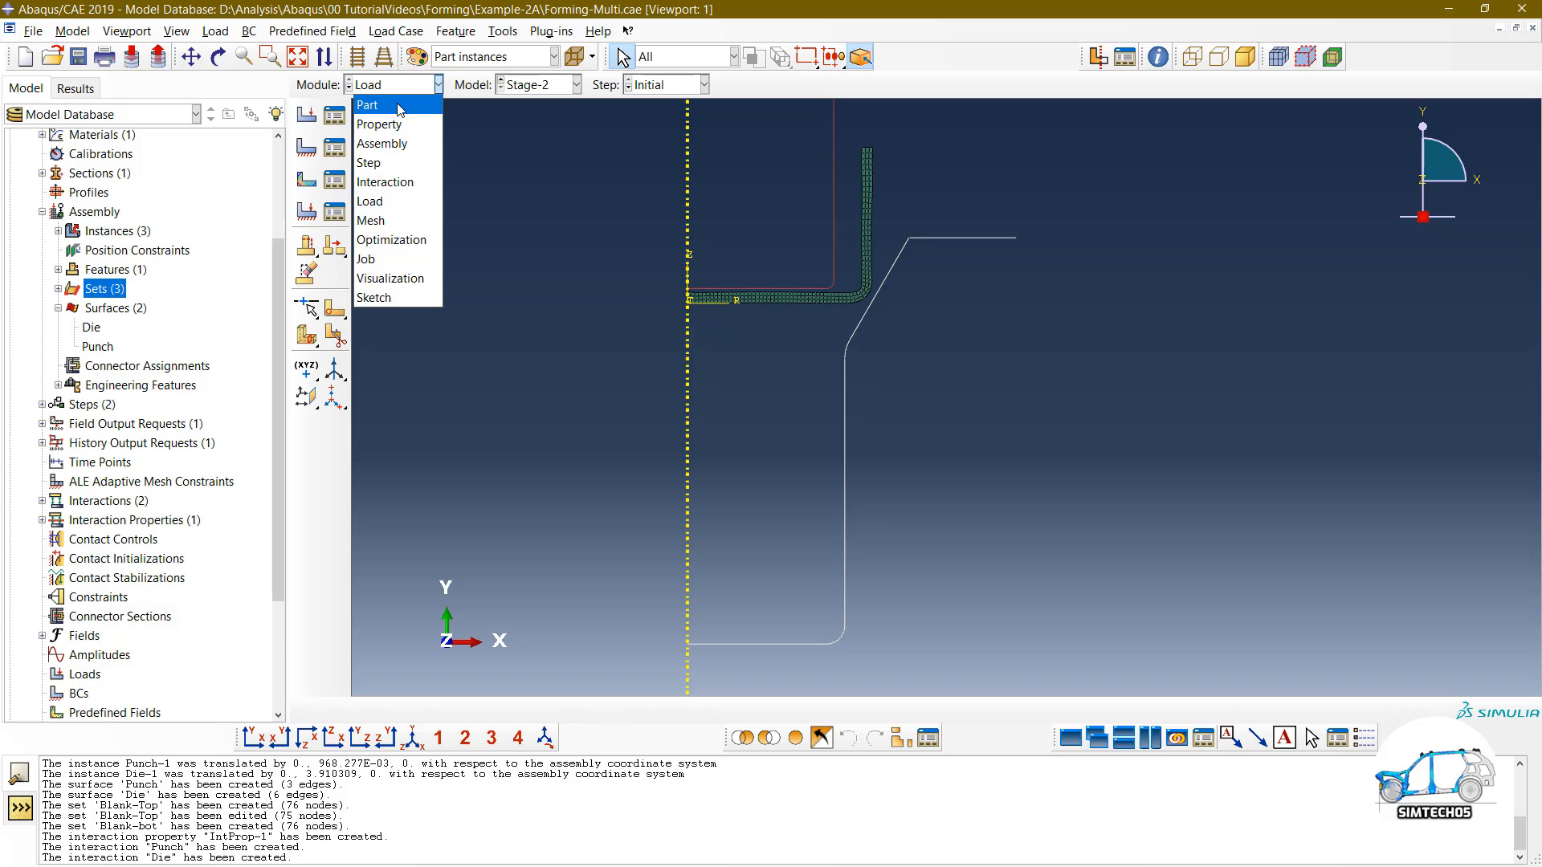
{"action": "left_click", "coordinate": [398, 105]}
{"action": "left_click", "coordinate": [672, 84]}
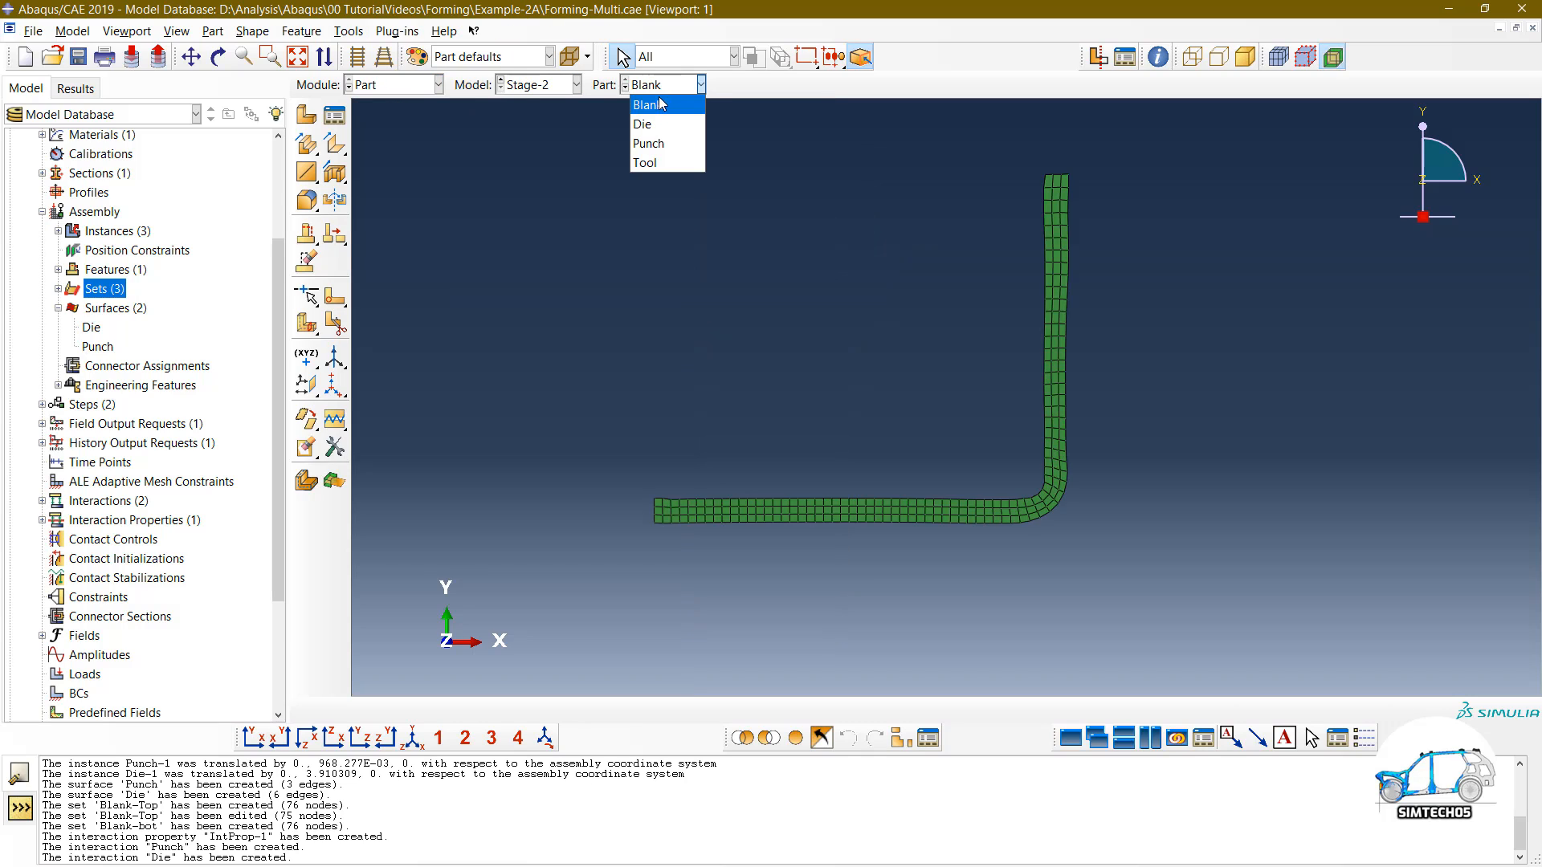
{"action": "left_click", "coordinate": [663, 123]}
{"action": "left_click", "coordinate": [349, 31]}
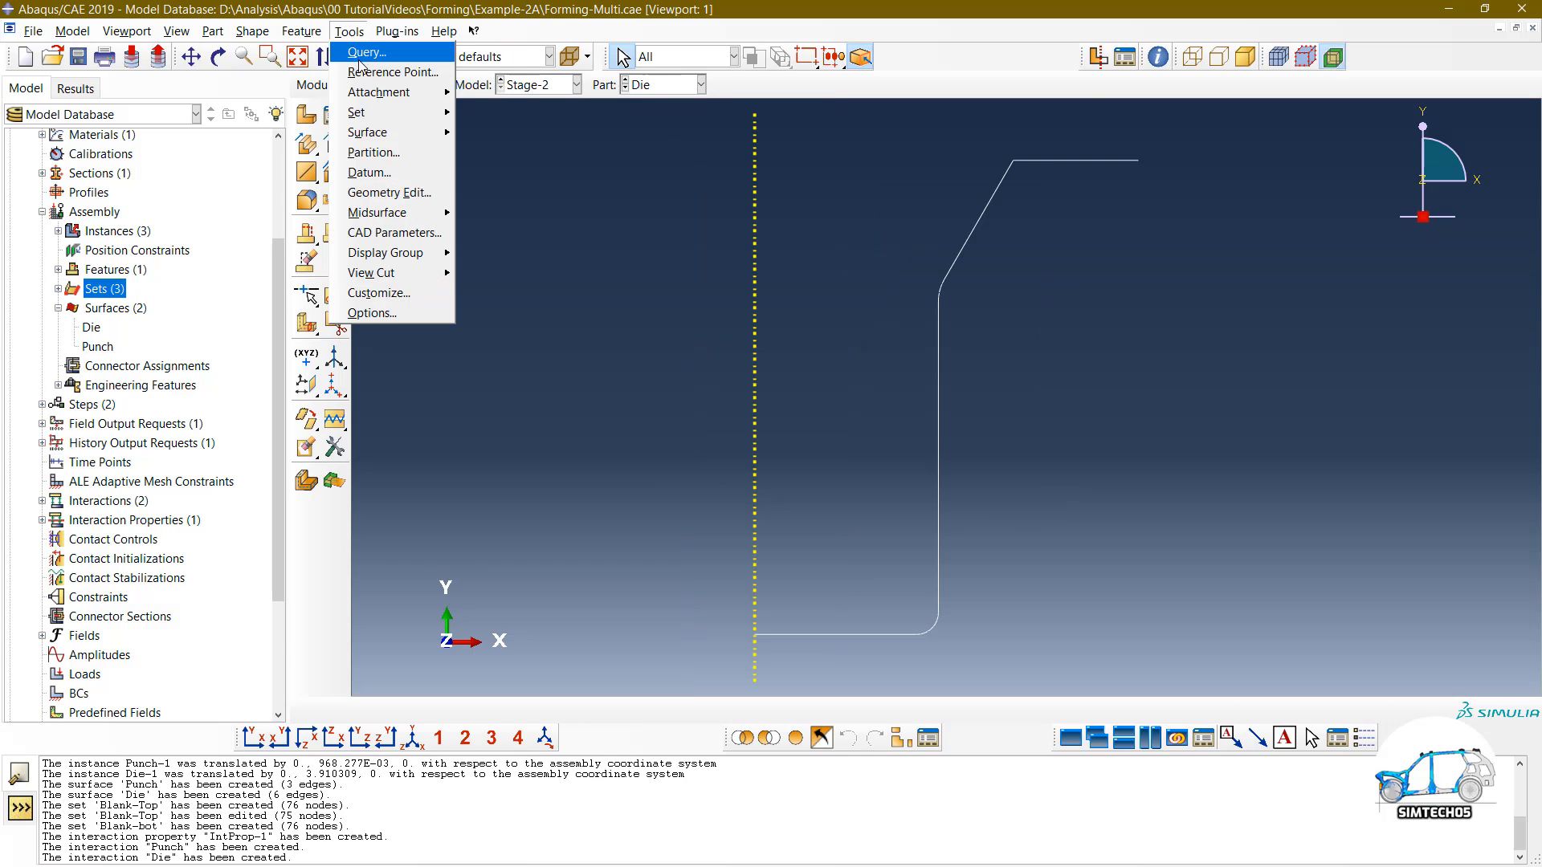
{"action": "left_click", "coordinate": [376, 50]}
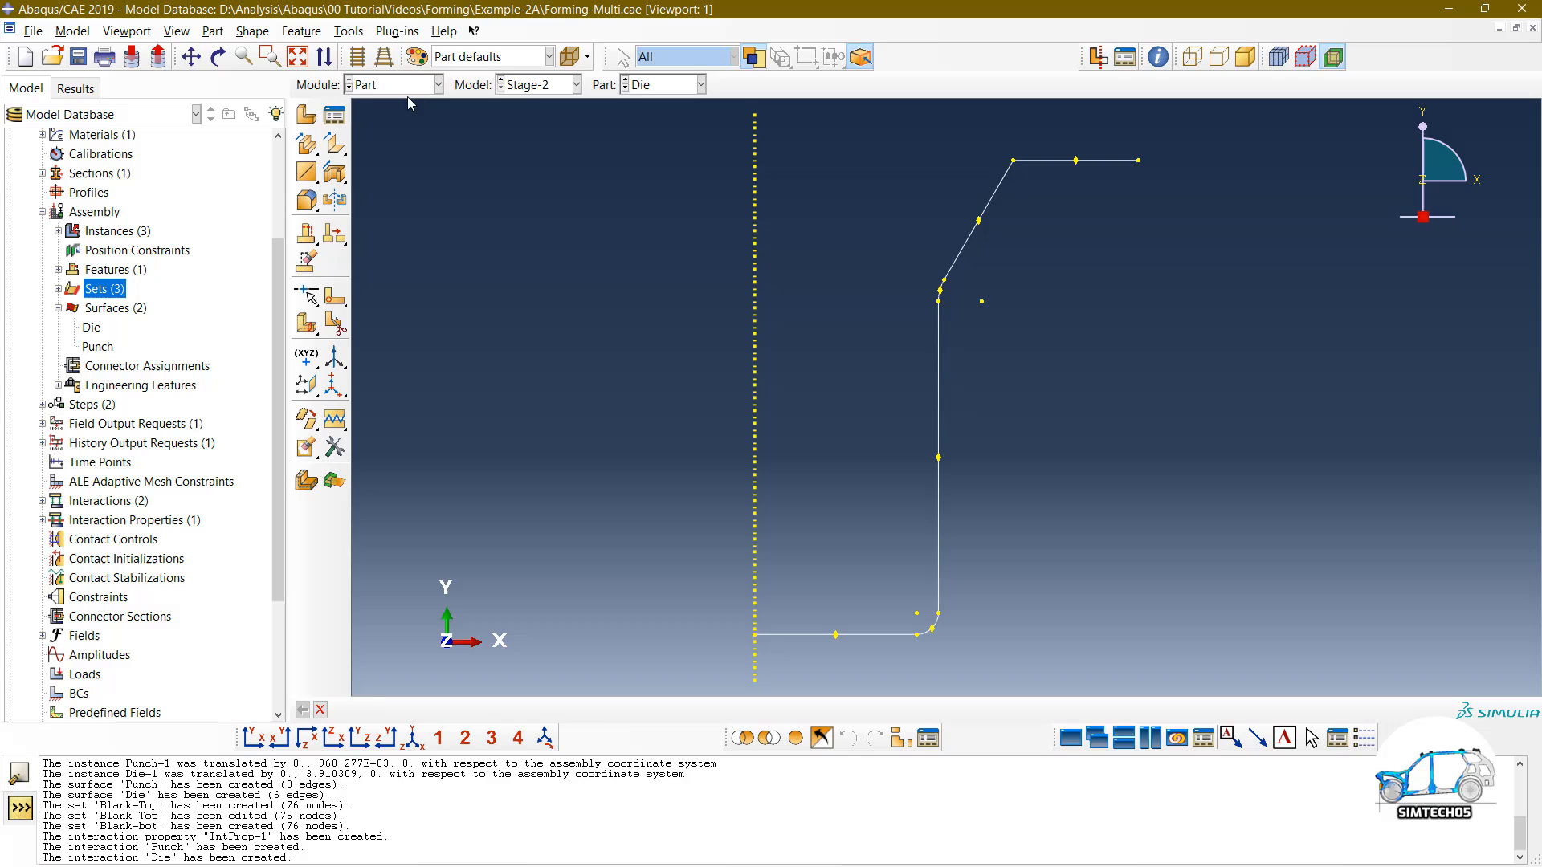
{"action": "left_click", "coordinate": [836, 635]}
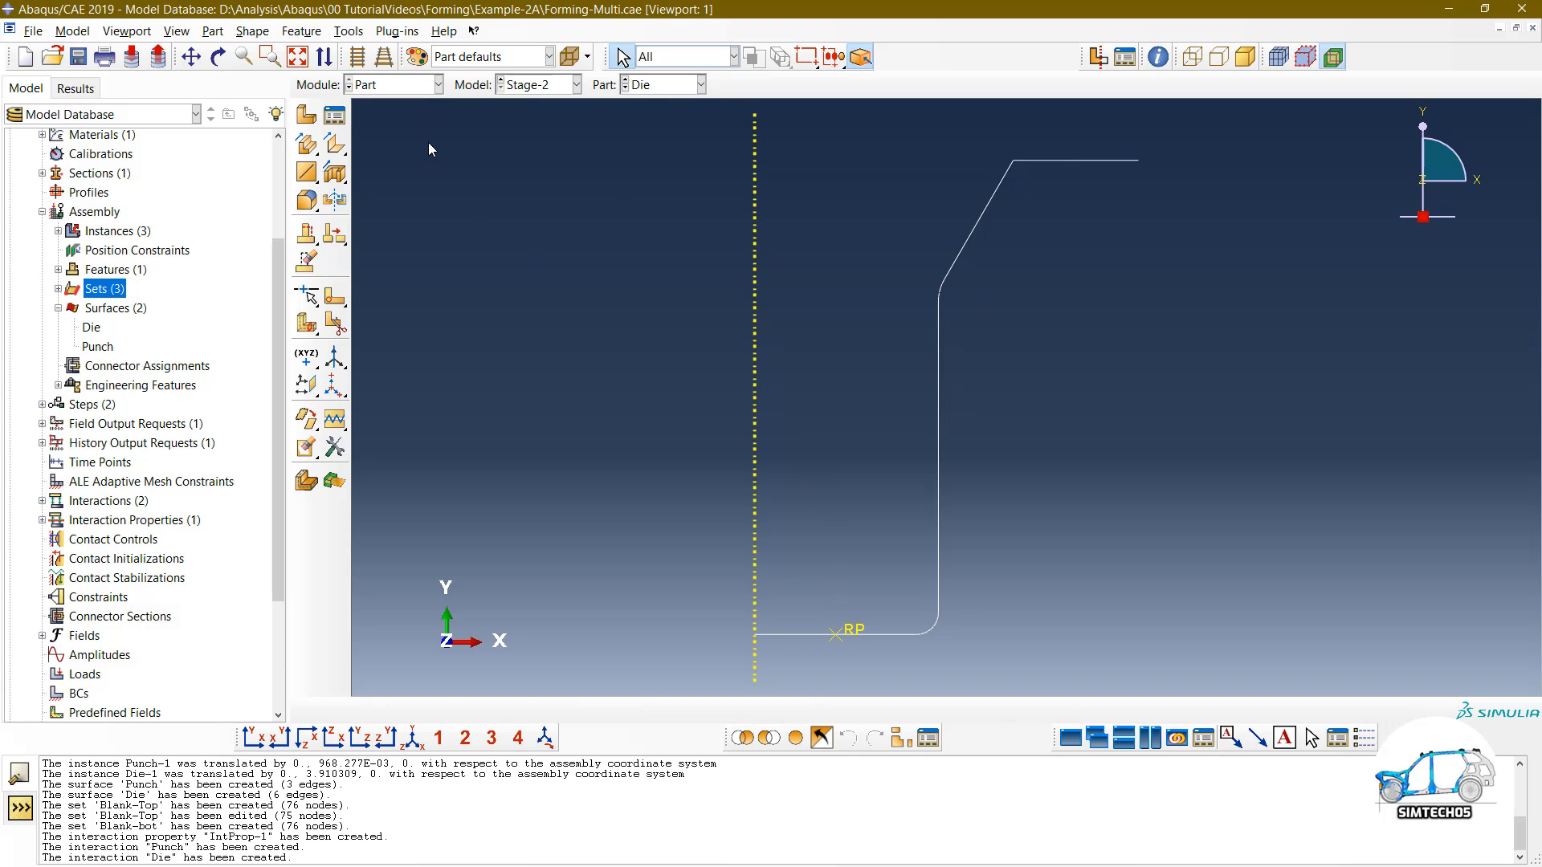
Step: Add a reference point to the Stage-2 Punch part at the midpoint of its horizontal bottom edge
{"action": "left_click", "coordinate": [675, 83]}
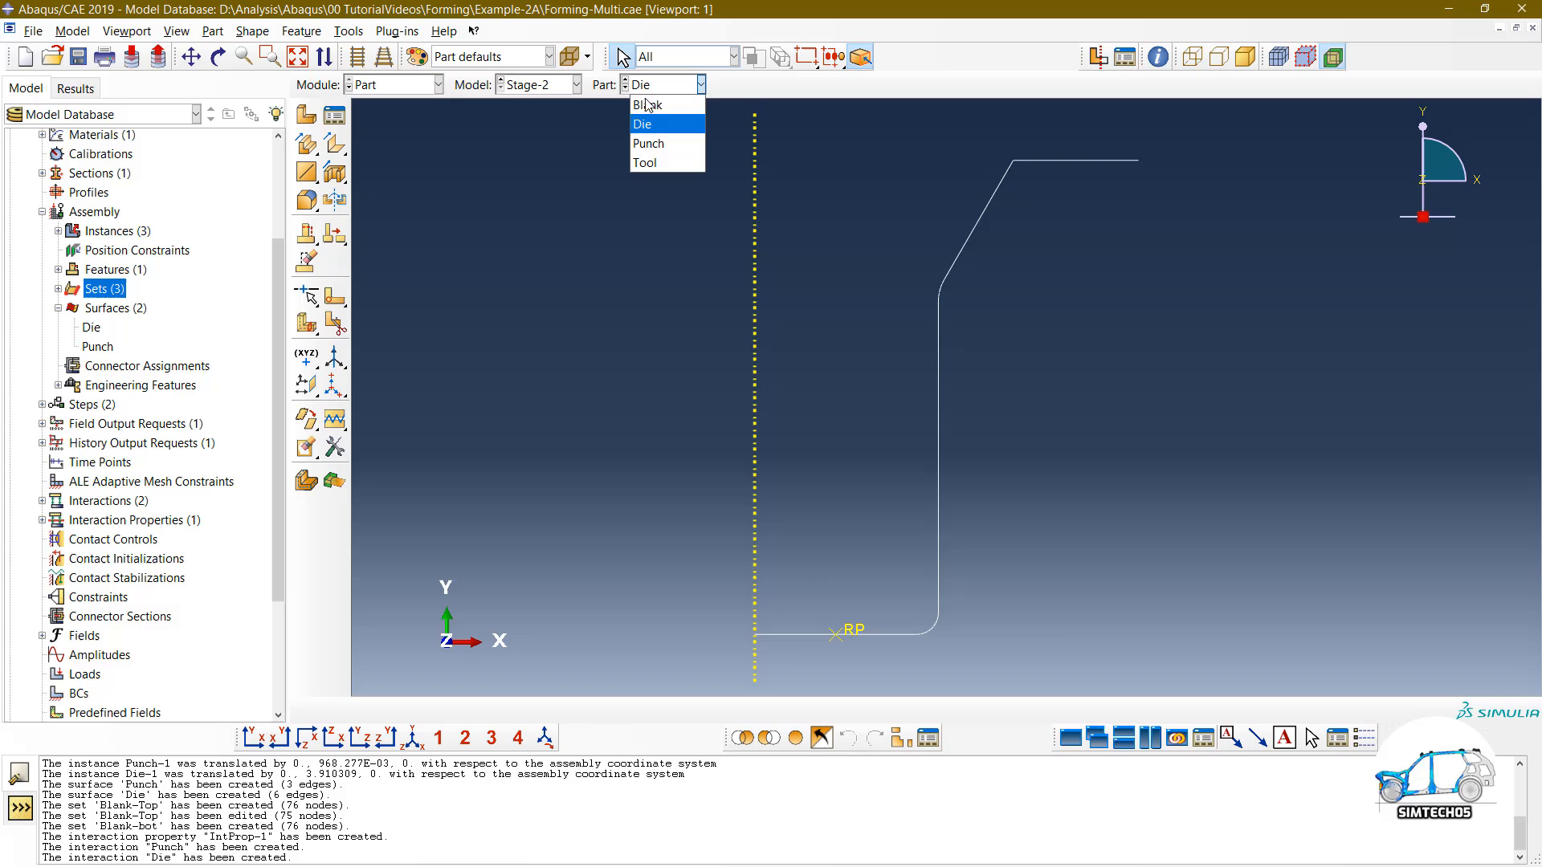
{"action": "left_click", "coordinate": [651, 144]}
{"action": "left_click", "coordinate": [349, 31]}
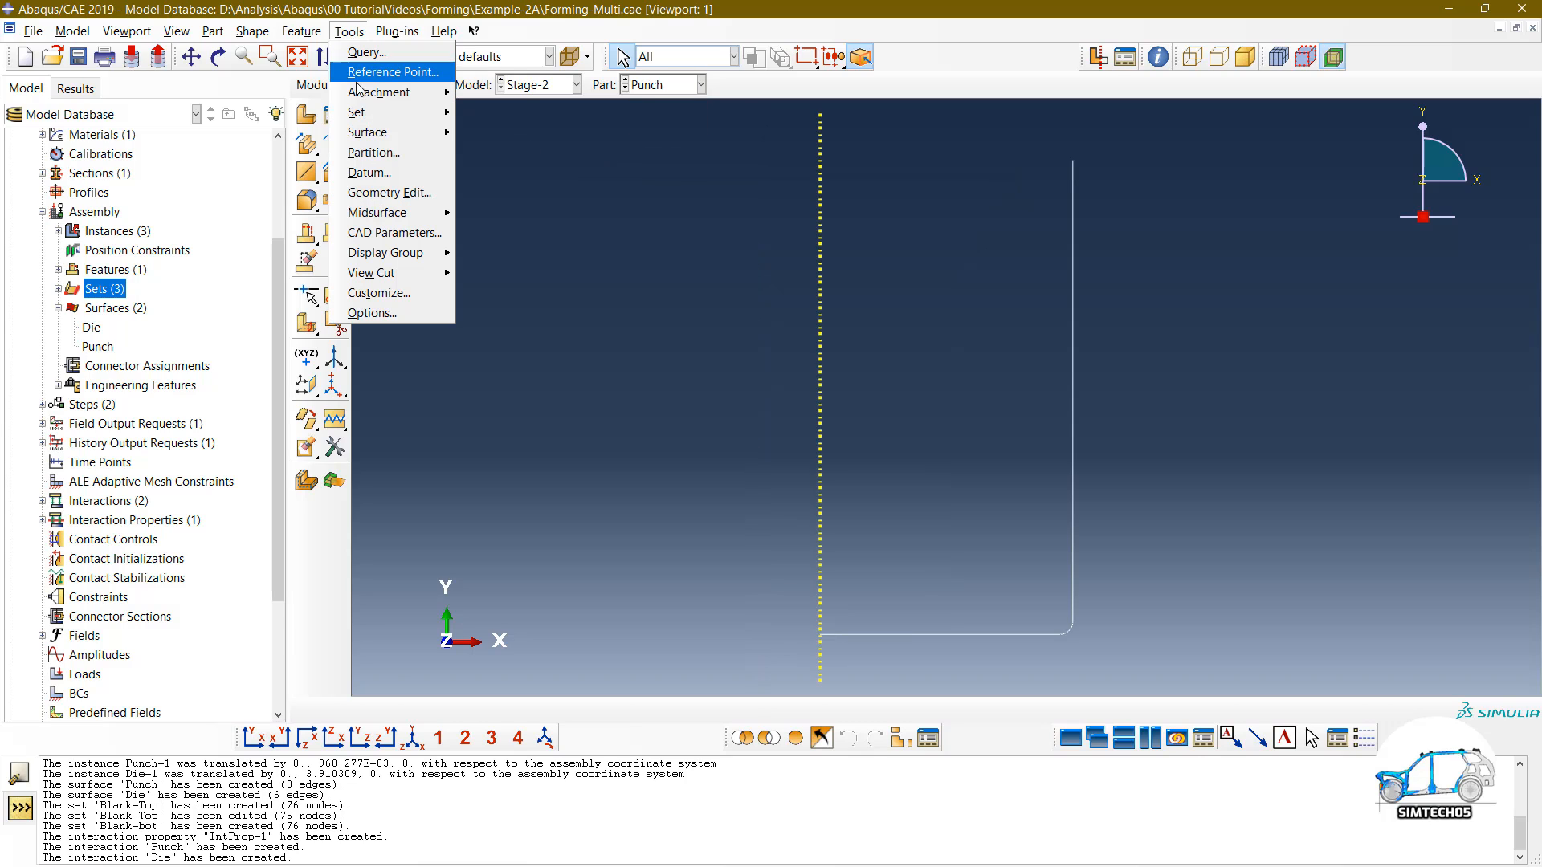
{"action": "left_click", "coordinate": [393, 72]}
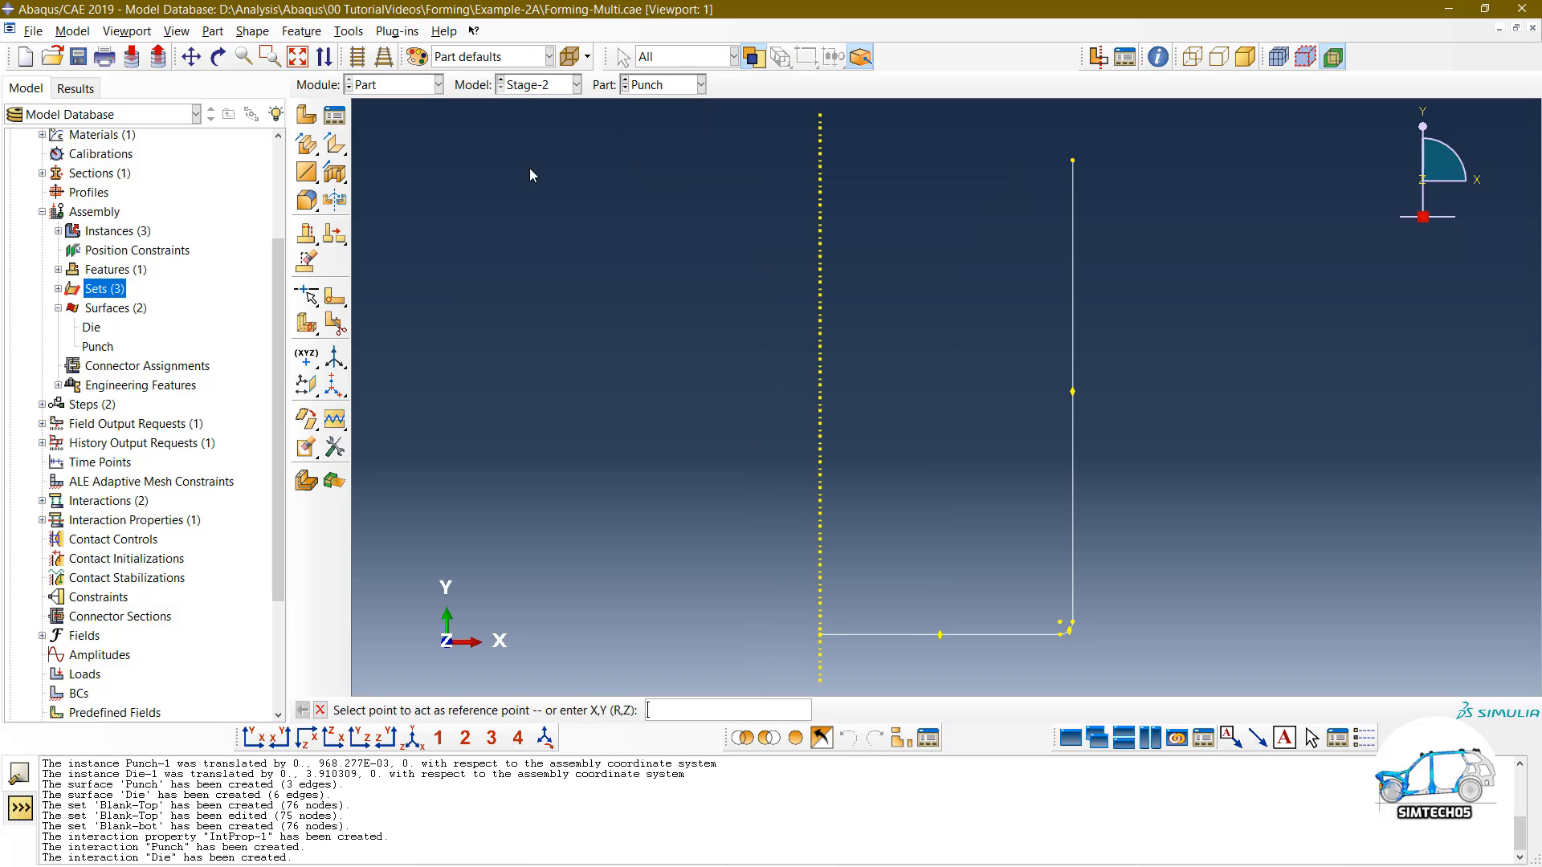
{"action": "left_click", "coordinate": [941, 636]}
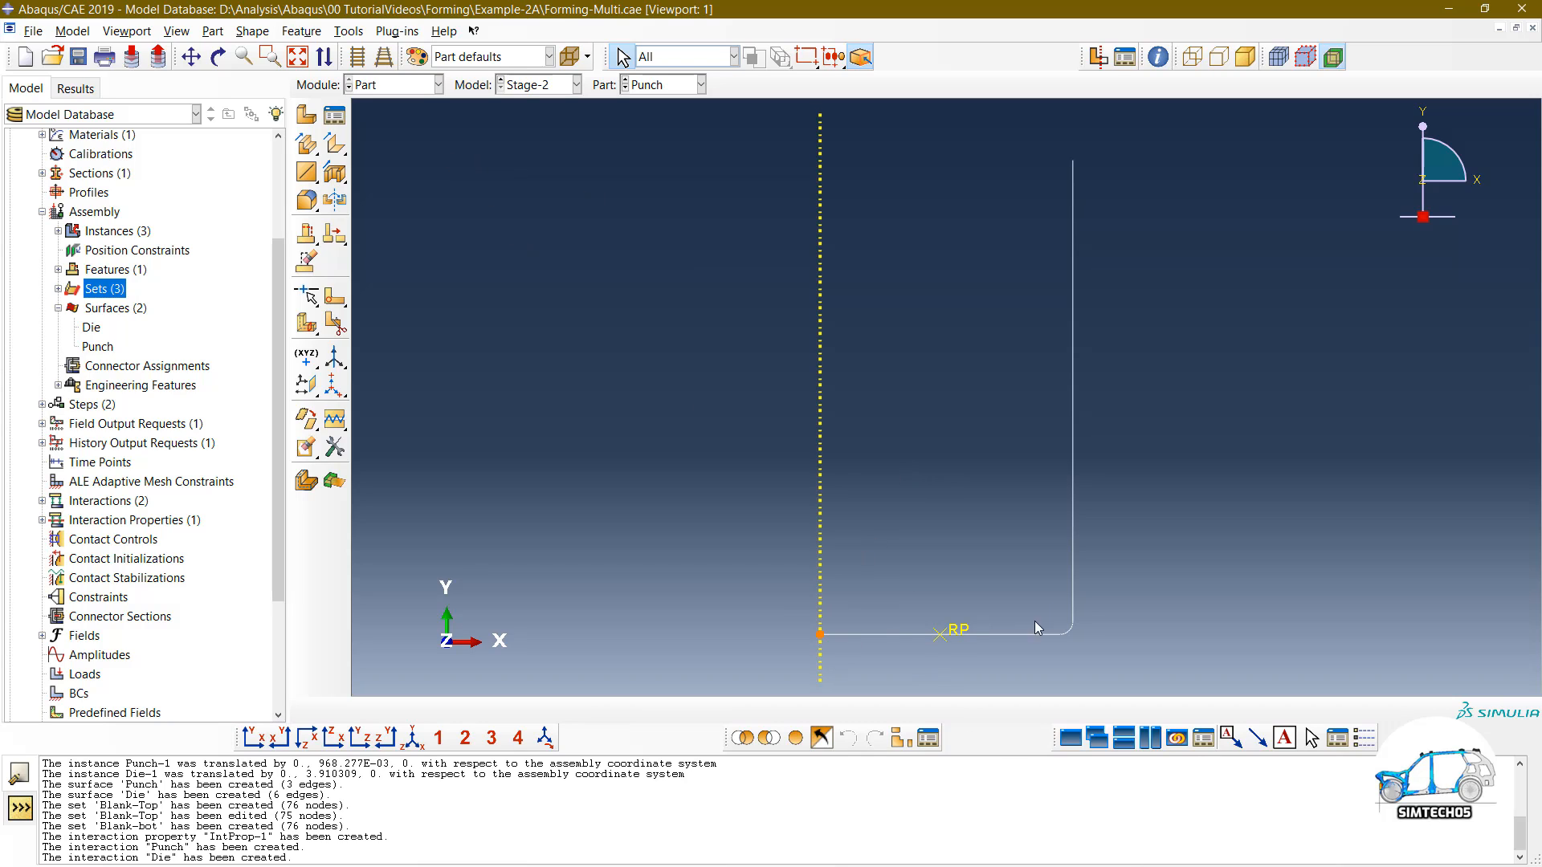
Step: In the Load module, start a Symmetry/Antisymmetry/Encastre boundary condition named Fix in the Initial step
{"action": "left_click", "coordinate": [393, 85]}
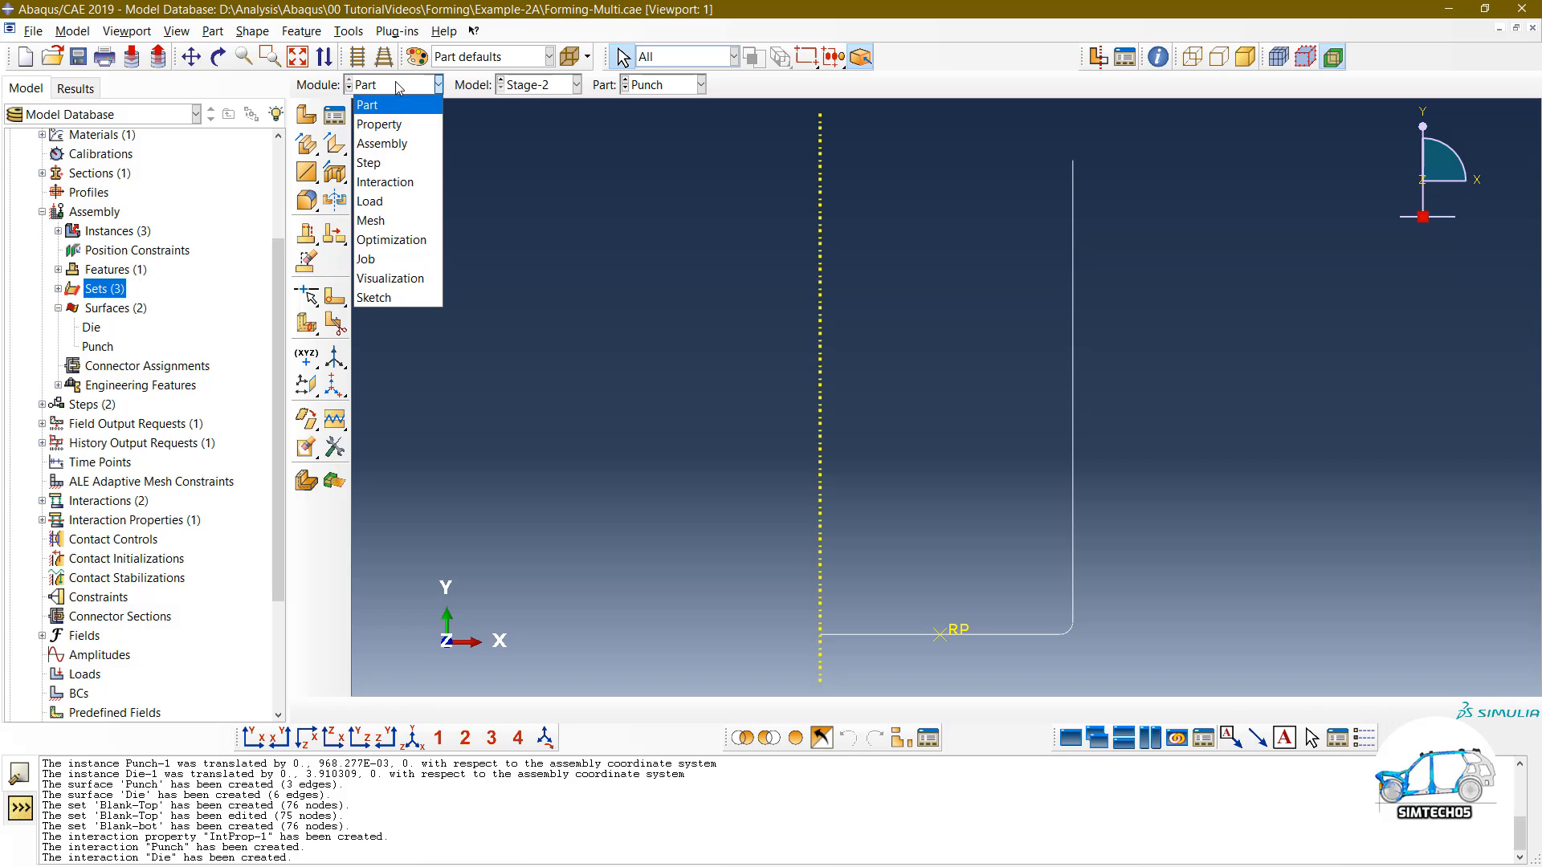
{"action": "left_click", "coordinate": [406, 199]}
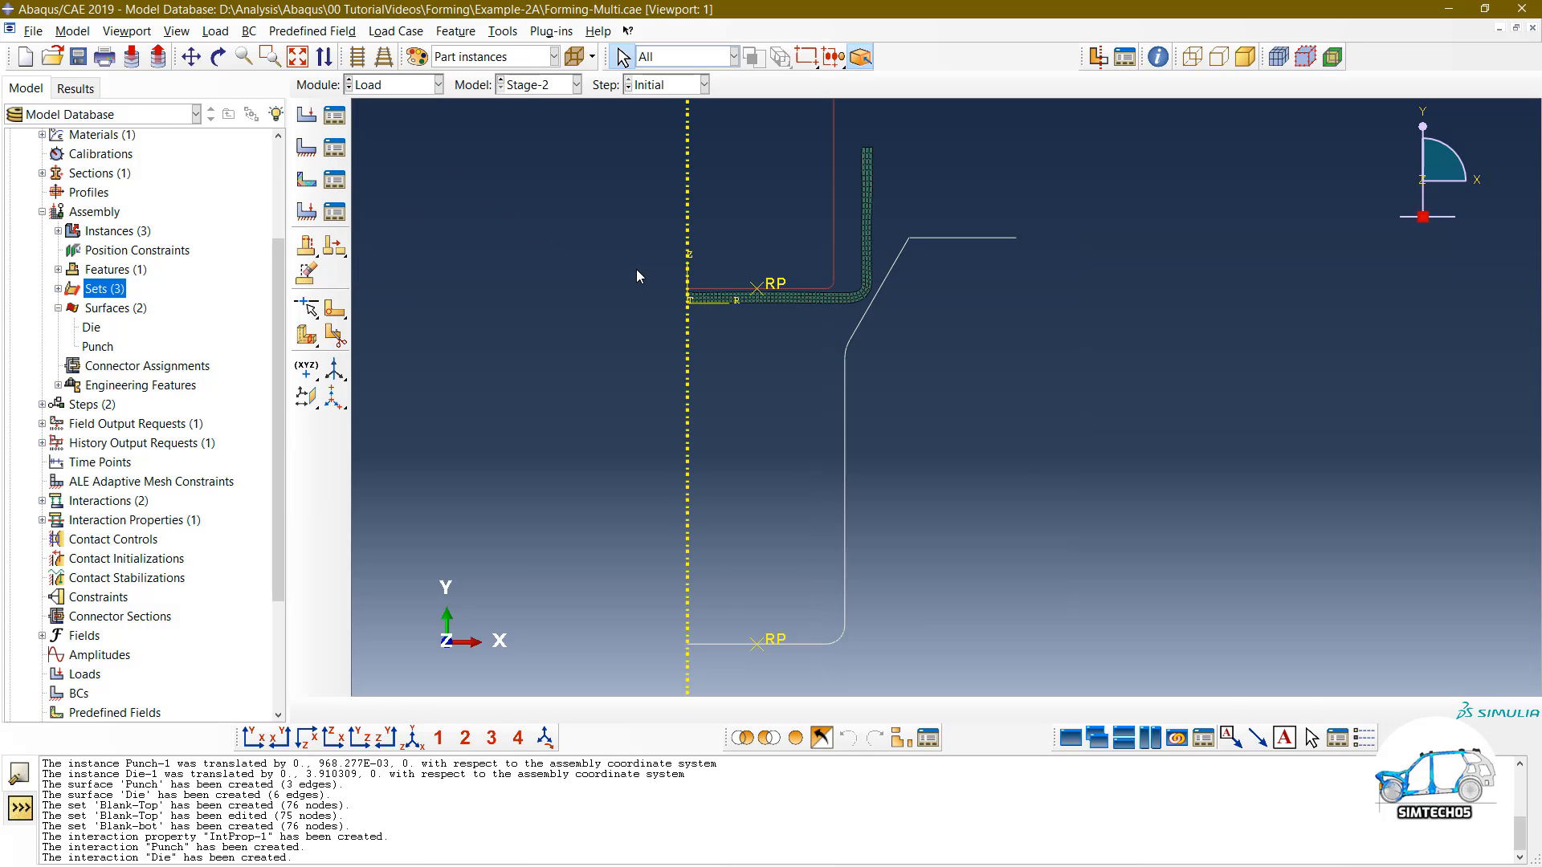
{"action": "scroll", "coordinate": [636, 269], "scroll_direction": "down", "scroll_amount": 2}
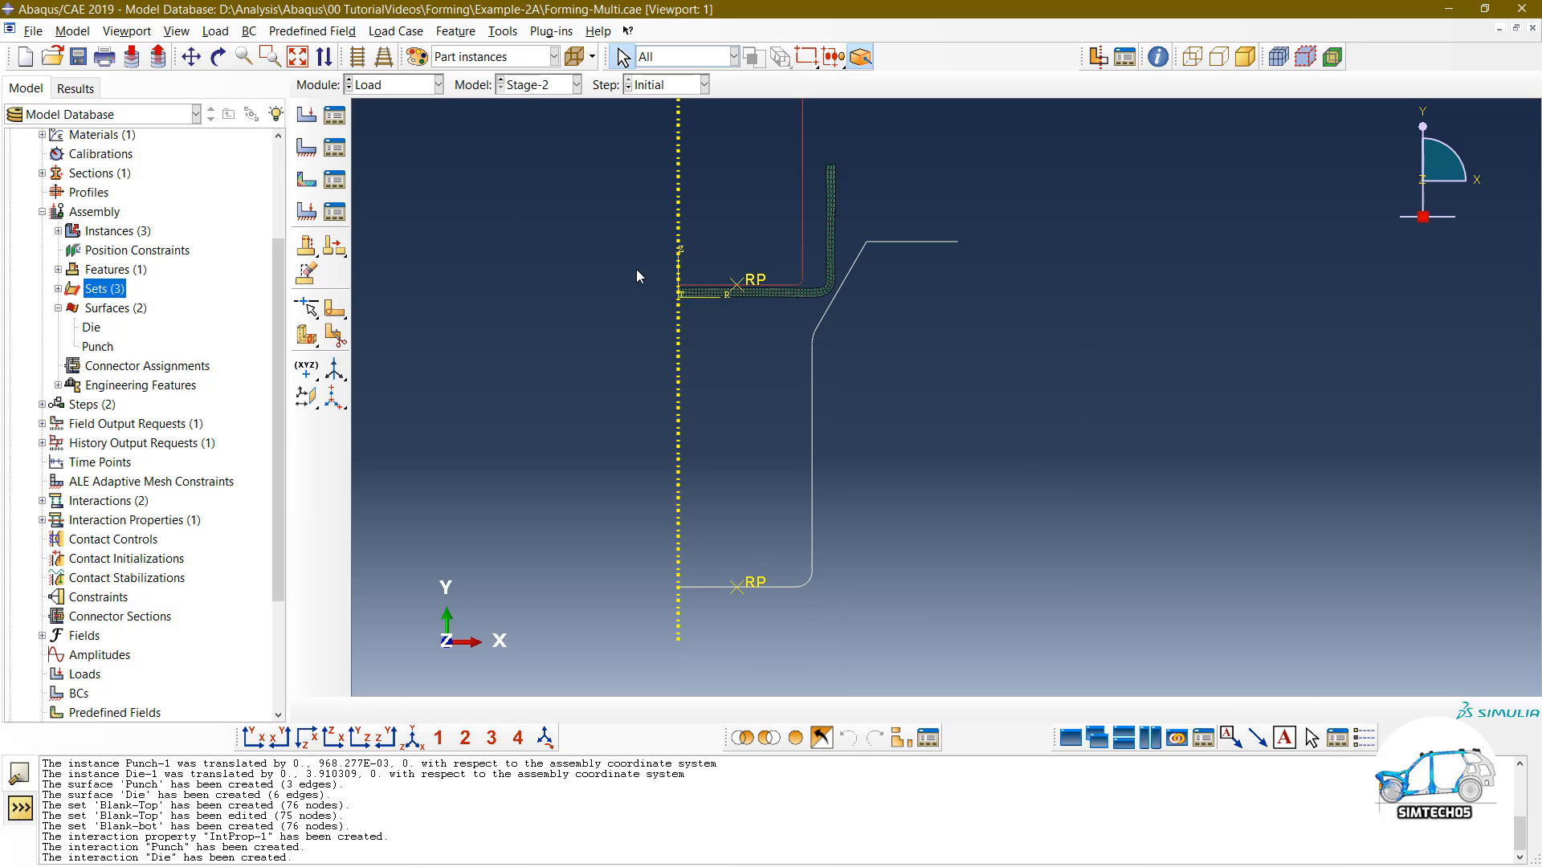
{"action": "left_click", "coordinate": [334, 147]}
{"action": "left_click", "coordinate": [103, 369]}
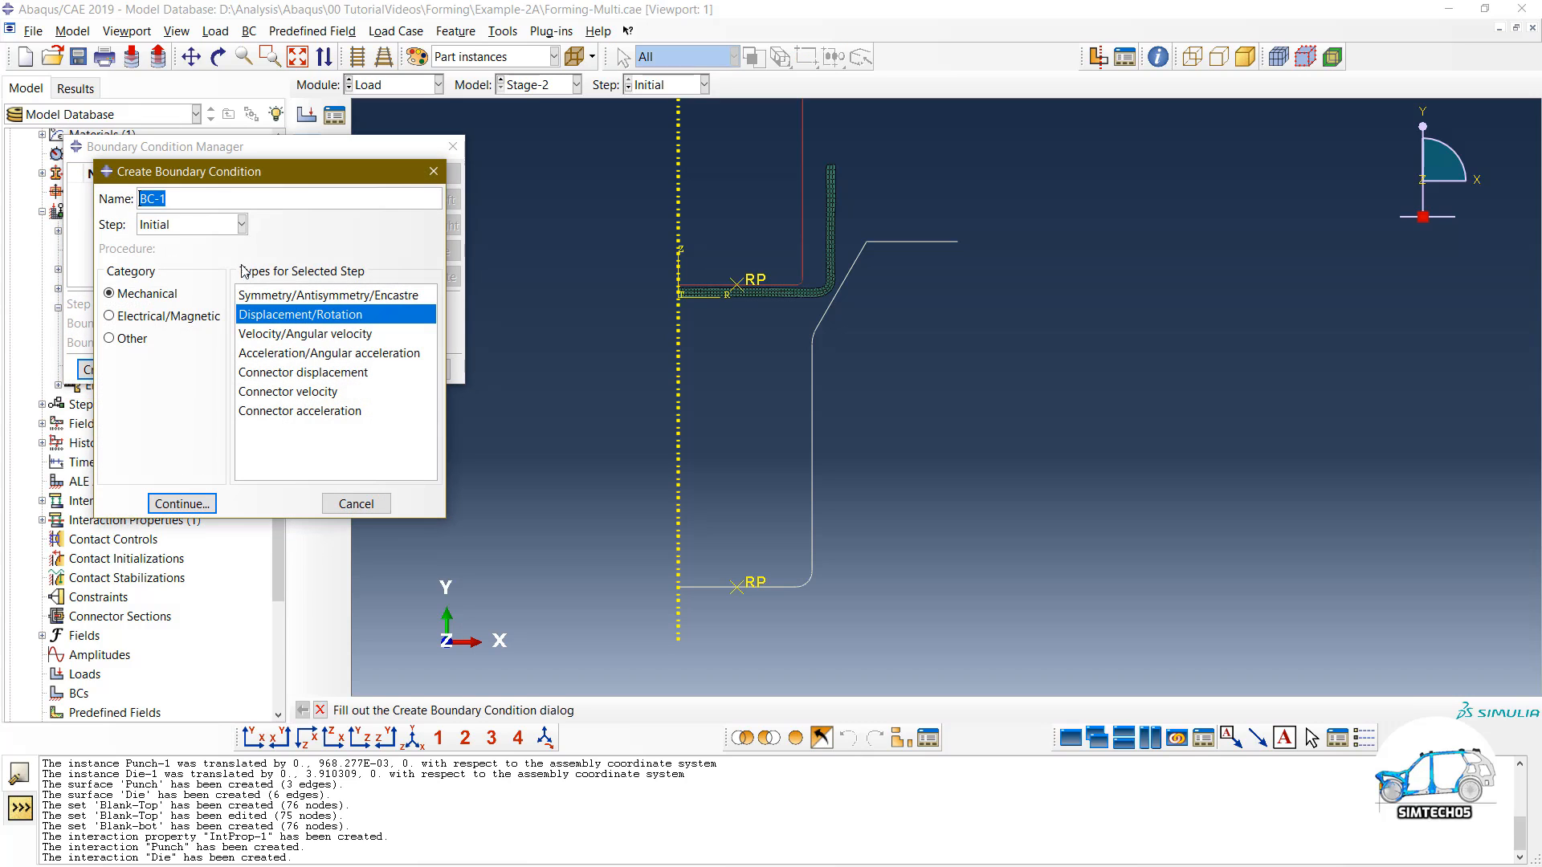
{"action": "type", "text": "Fix"}
{"action": "left_click", "coordinate": [292, 296]}
{"action": "left_click", "coordinate": [201, 504]}
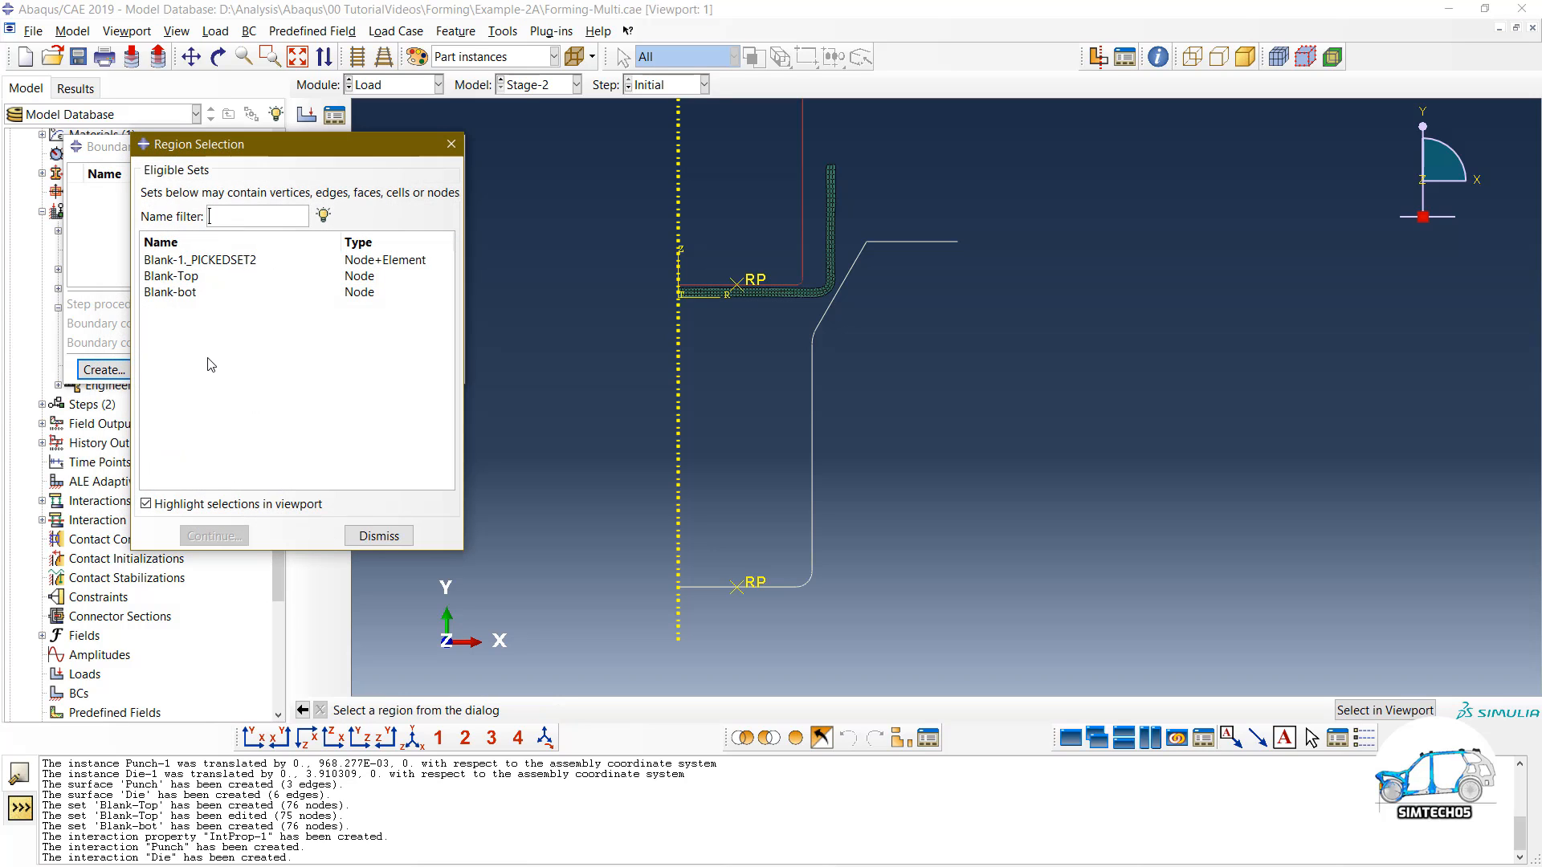
Step: Apply the Fix boundary condition to the die's reference point as ENCASTRE
{"action": "left_click", "coordinate": [1384, 710]}
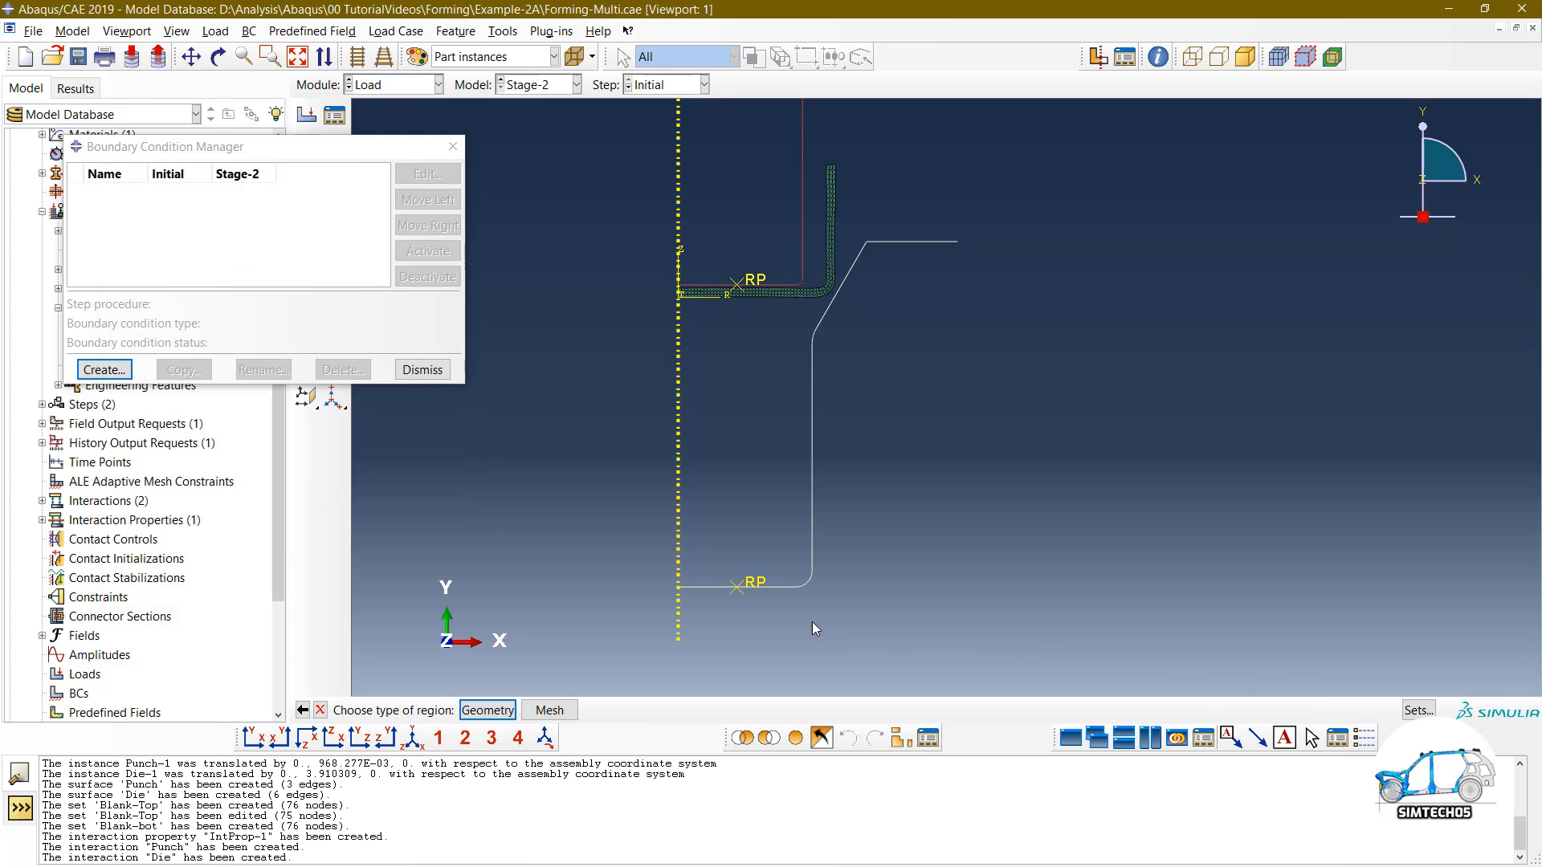
{"action": "left_click", "coordinate": [486, 710]}
{"action": "left_click", "coordinate": [736, 587]}
{"action": "middle_click", "coordinate": [895, 584]}
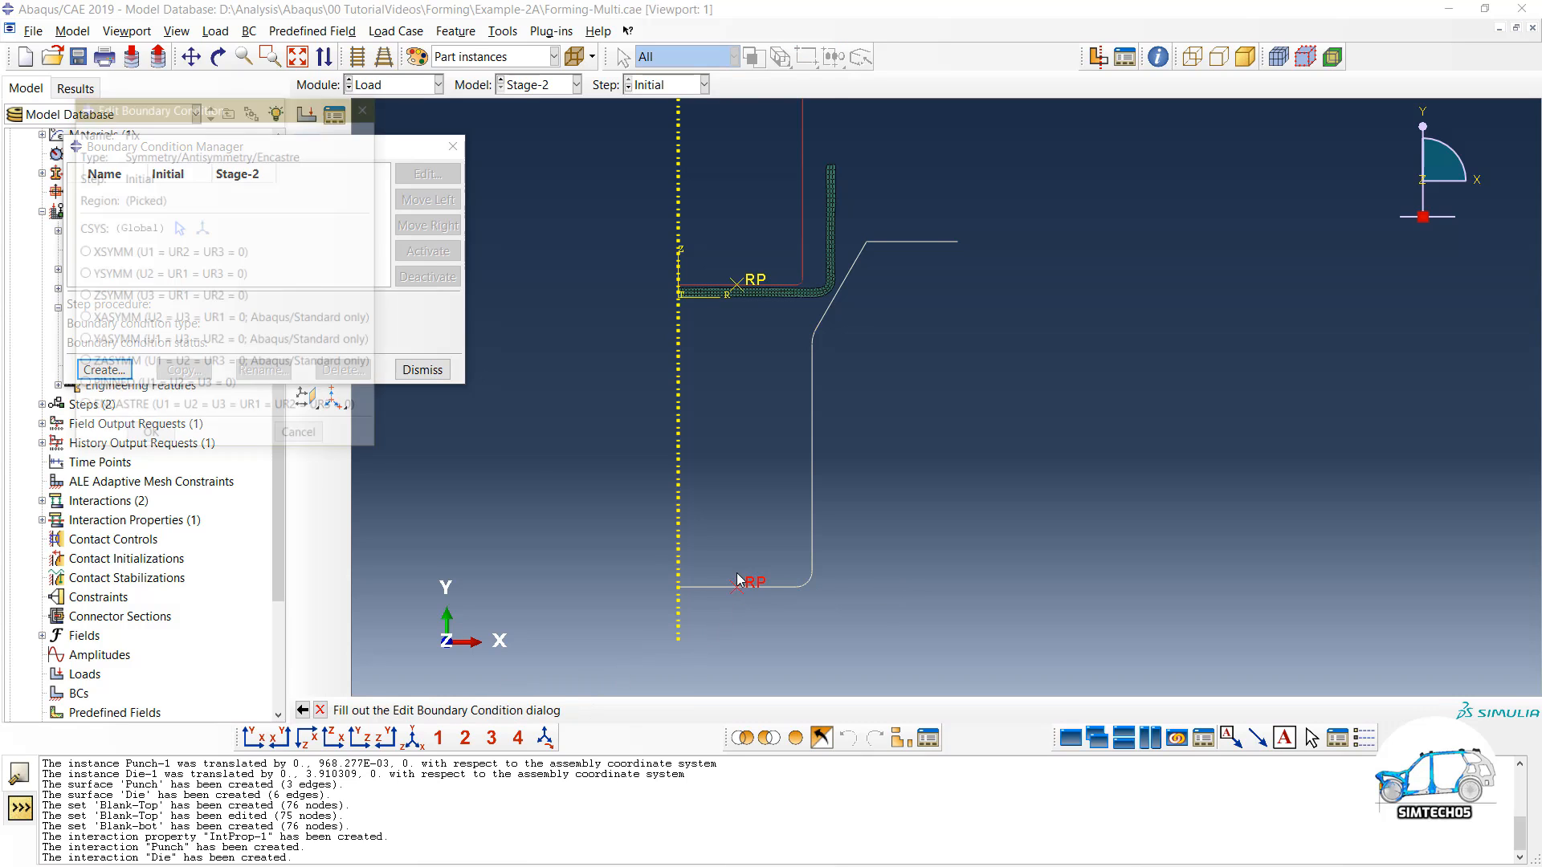
{"action": "left_click", "coordinate": [143, 409]}
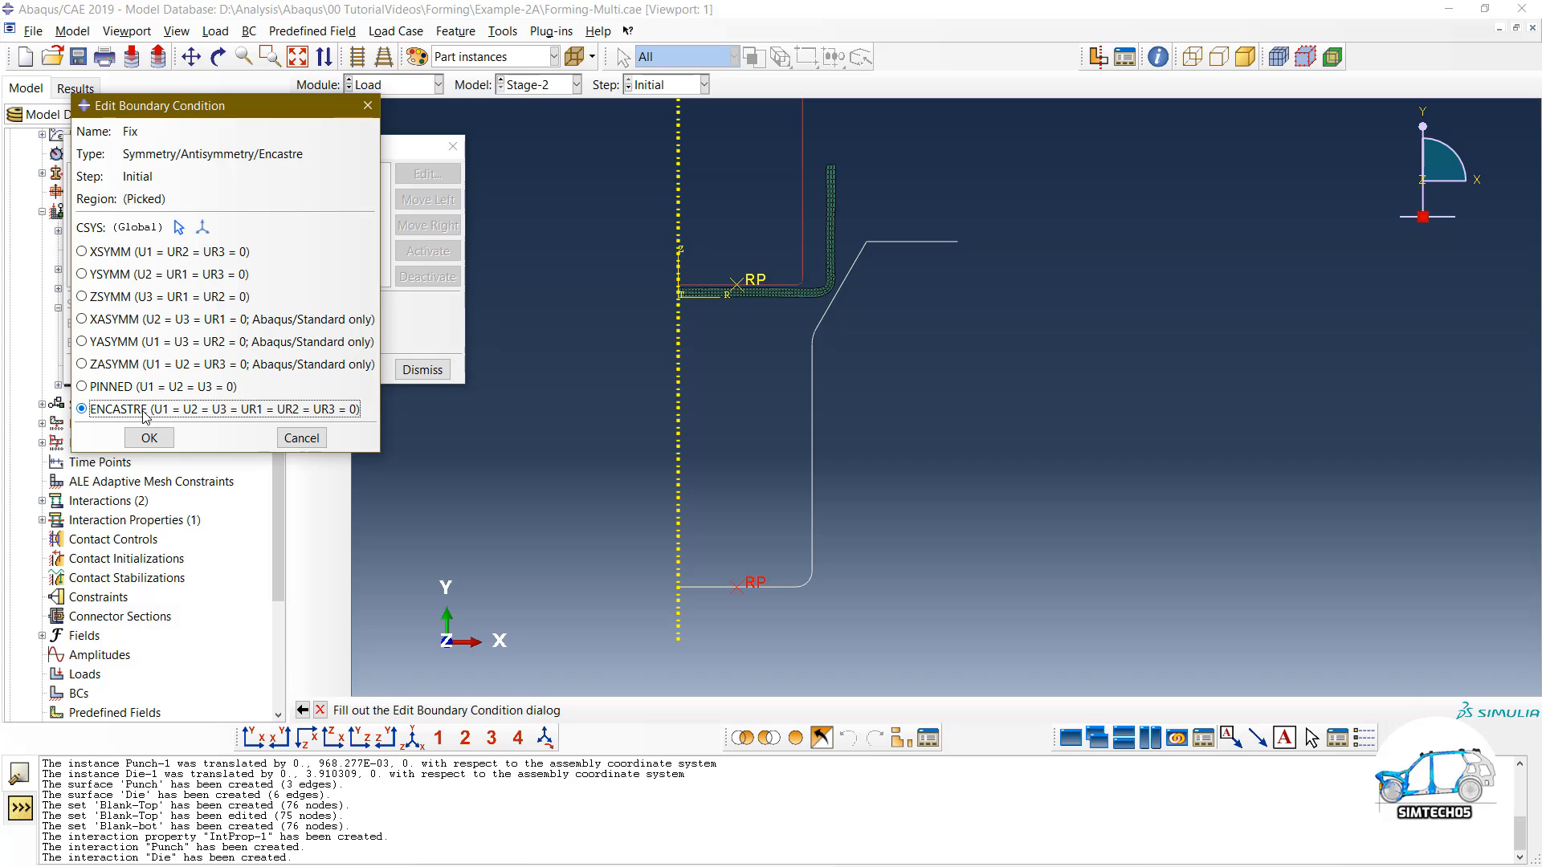
{"action": "left_click", "coordinate": [151, 437]}
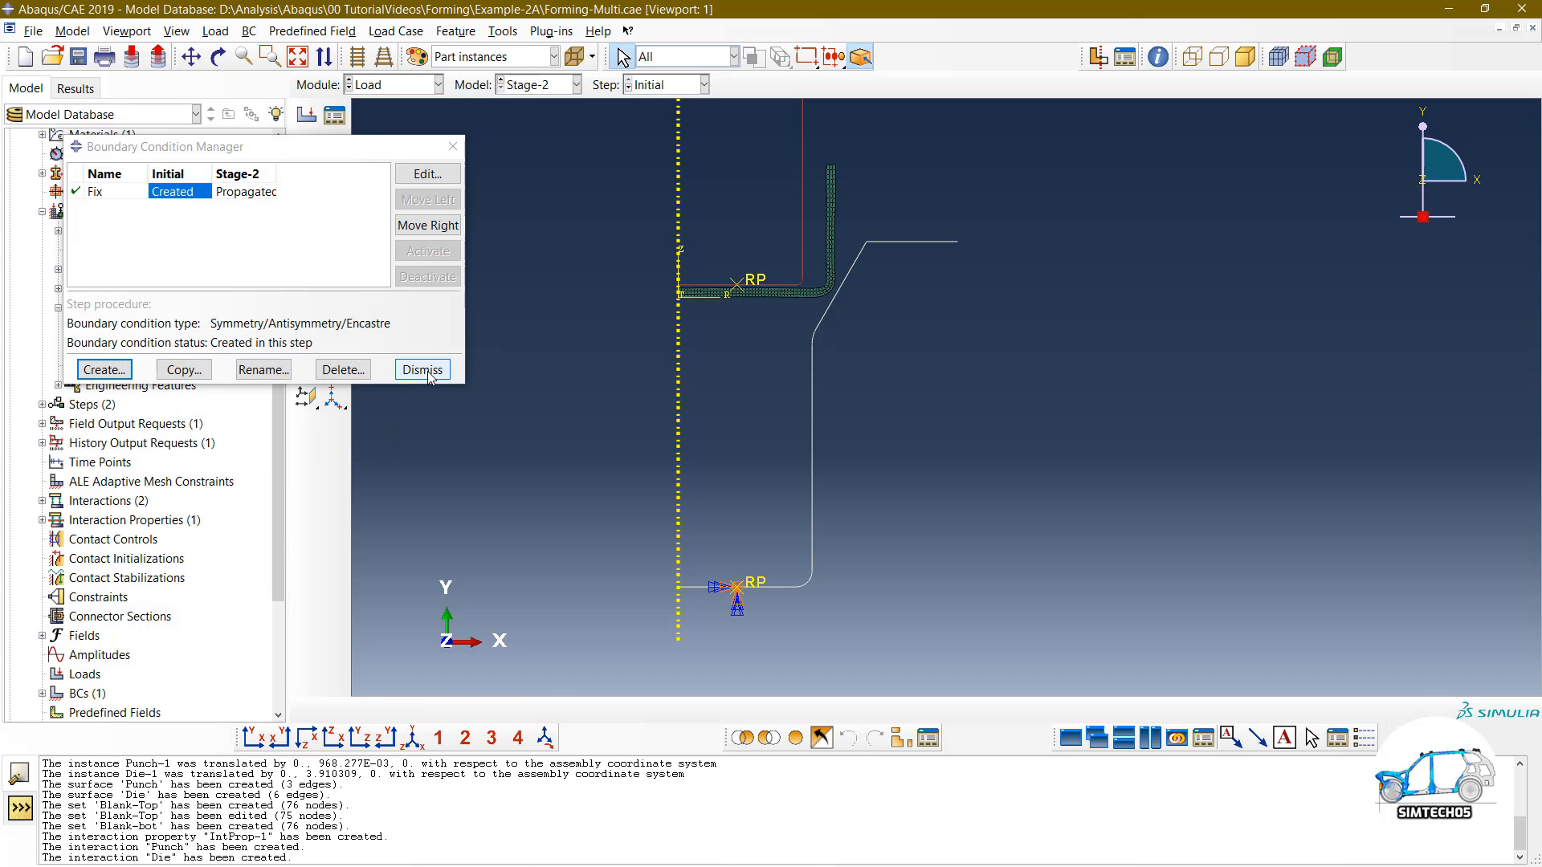
Step: Start a Displacement/Rotation boundary condition named Blank in the Initial step
{"action": "left_click", "coordinate": [104, 370]}
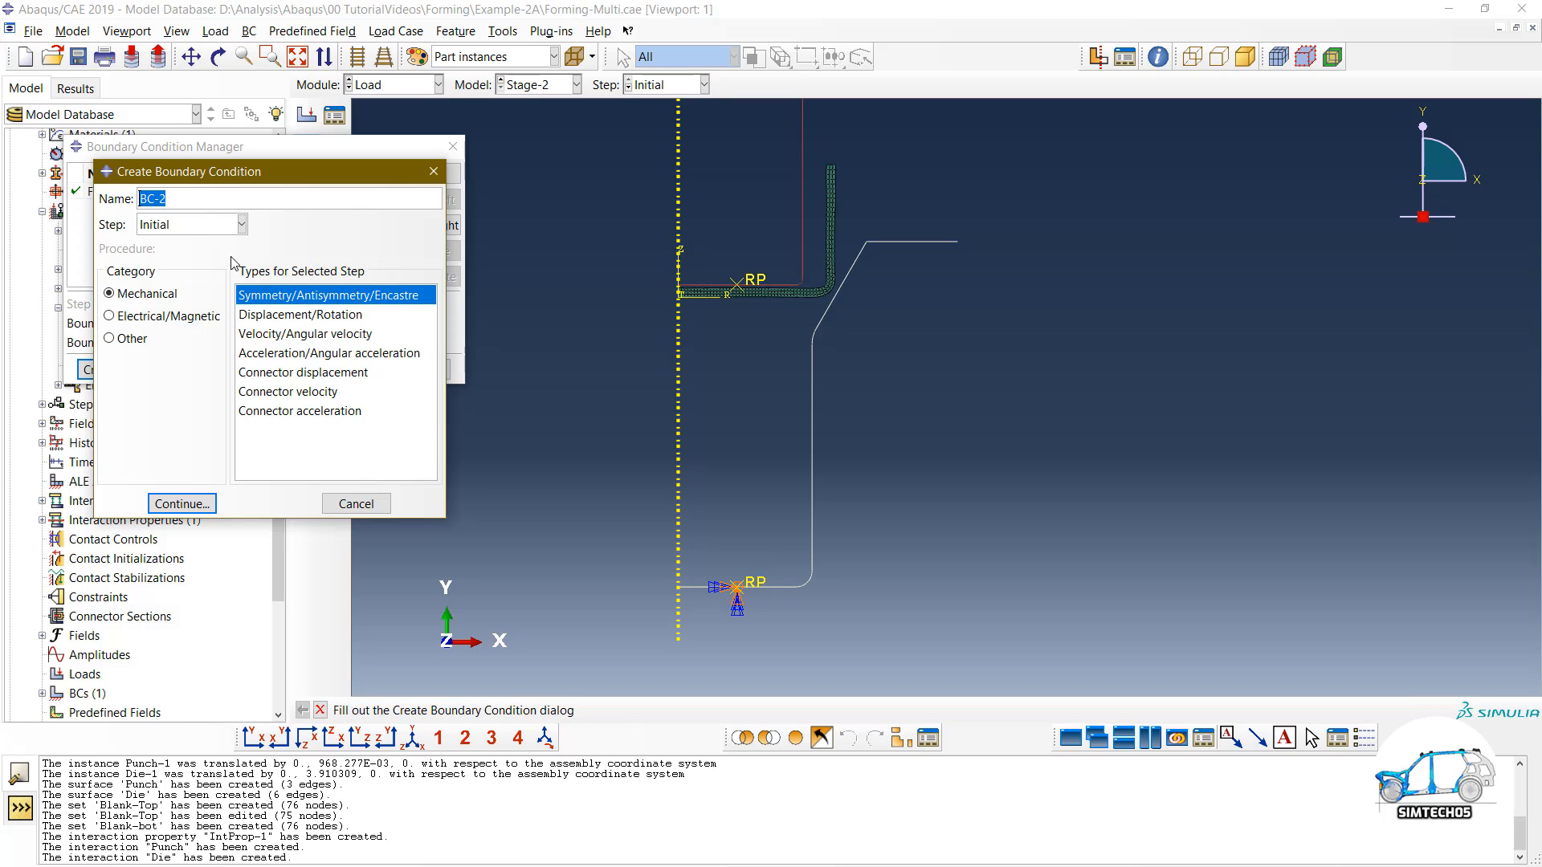
{"action": "type", "text": "Blank"}
{"action": "left_click", "coordinate": [253, 316]}
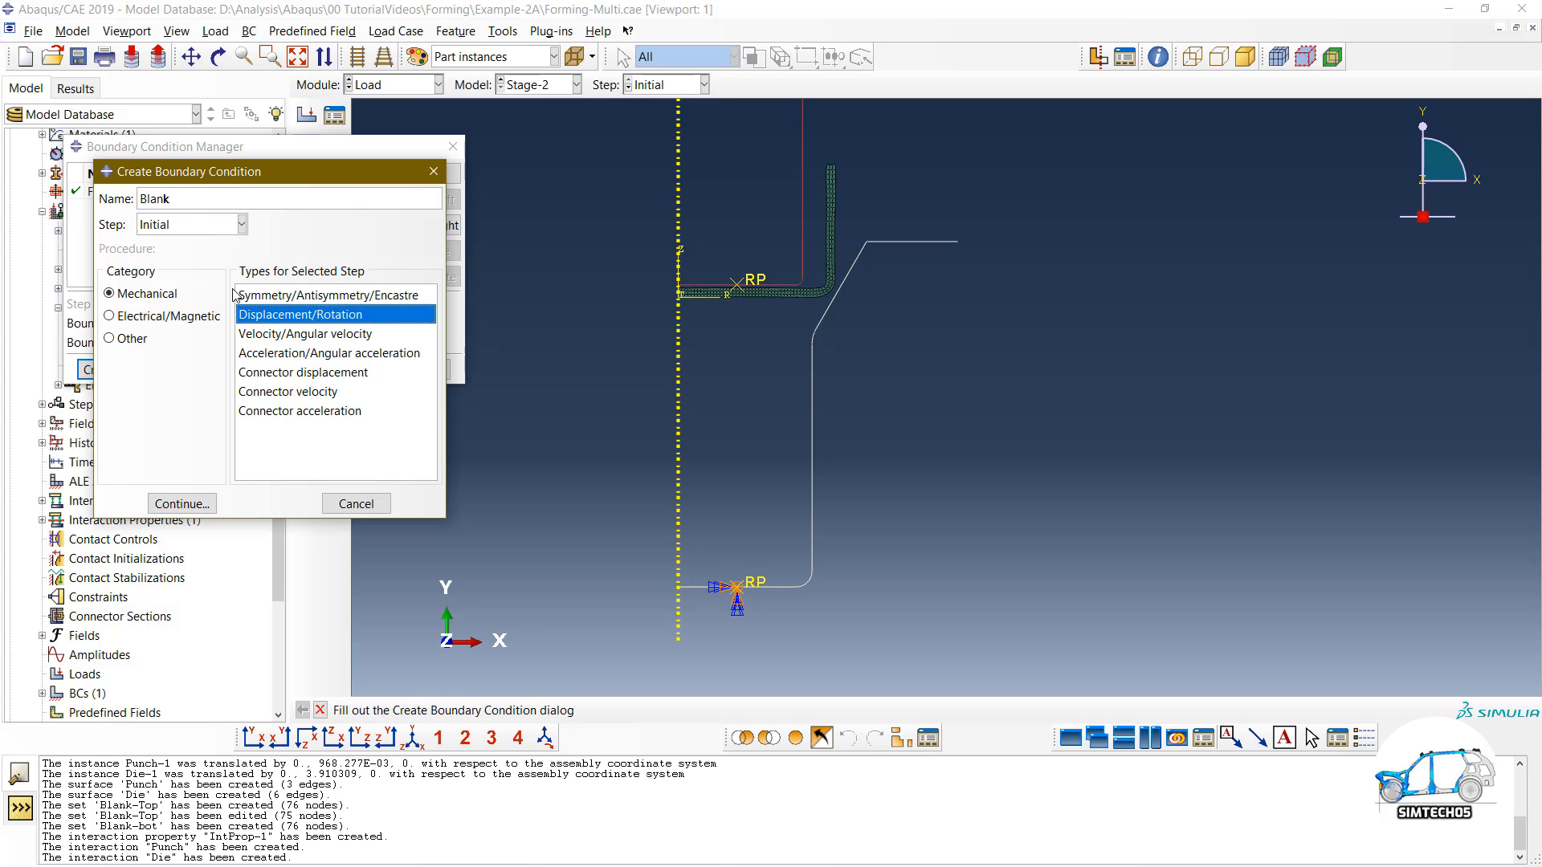
{"action": "left_click", "coordinate": [182, 503]}
Step: Apply the Blank boundary condition to the blank's mesh nodes along the symmetry axis, selected by feature edge, constraining U1
{"action": "scroll", "coordinate": [710, 258], "scroll_direction": "down", "scroll_amount": 5}
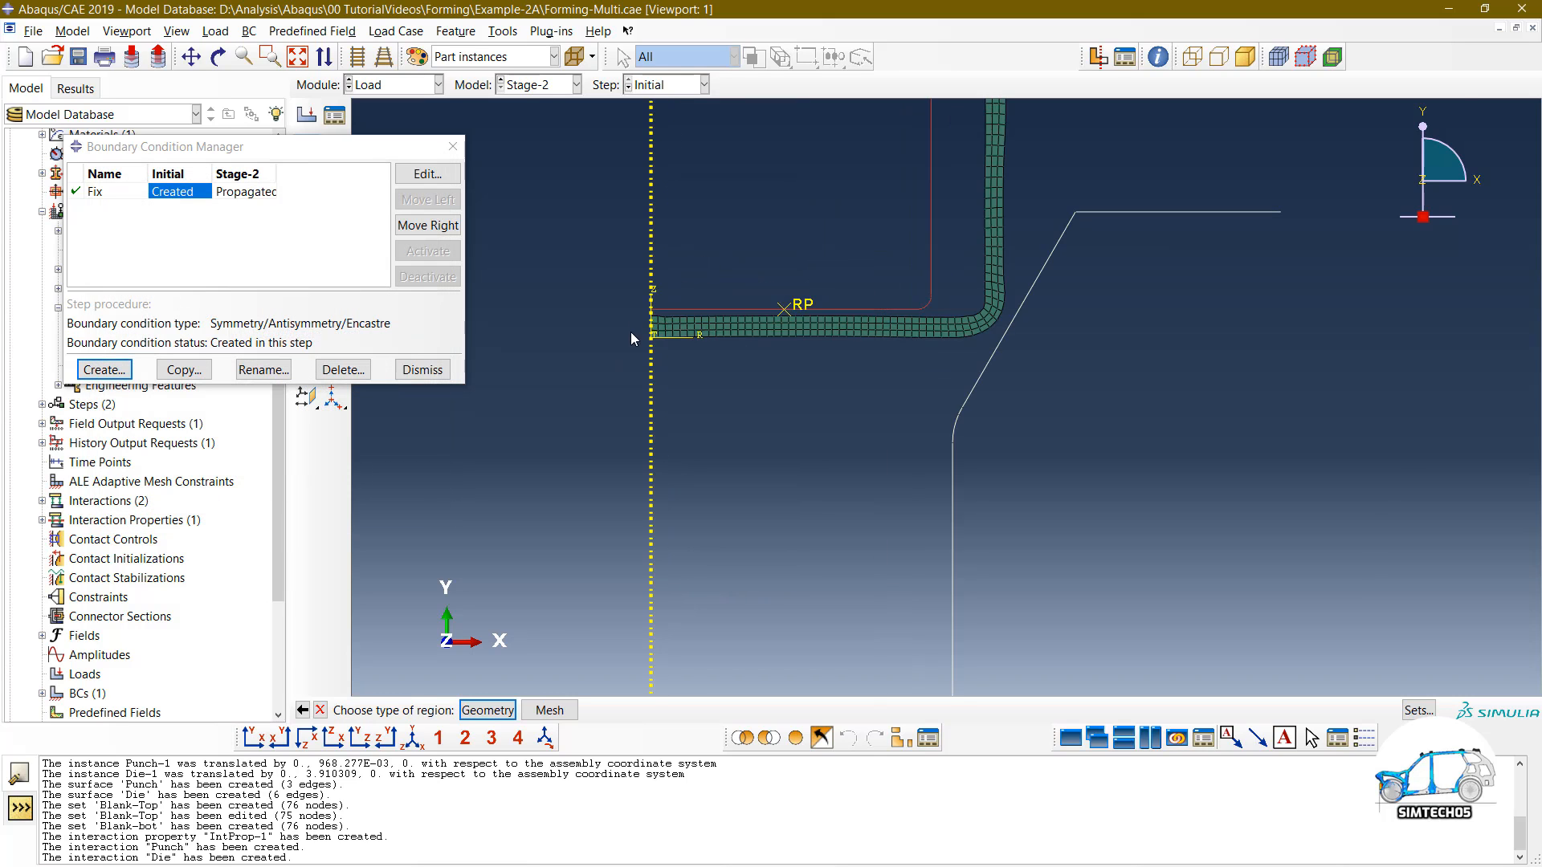
{"action": "left_click", "coordinate": [549, 709]}
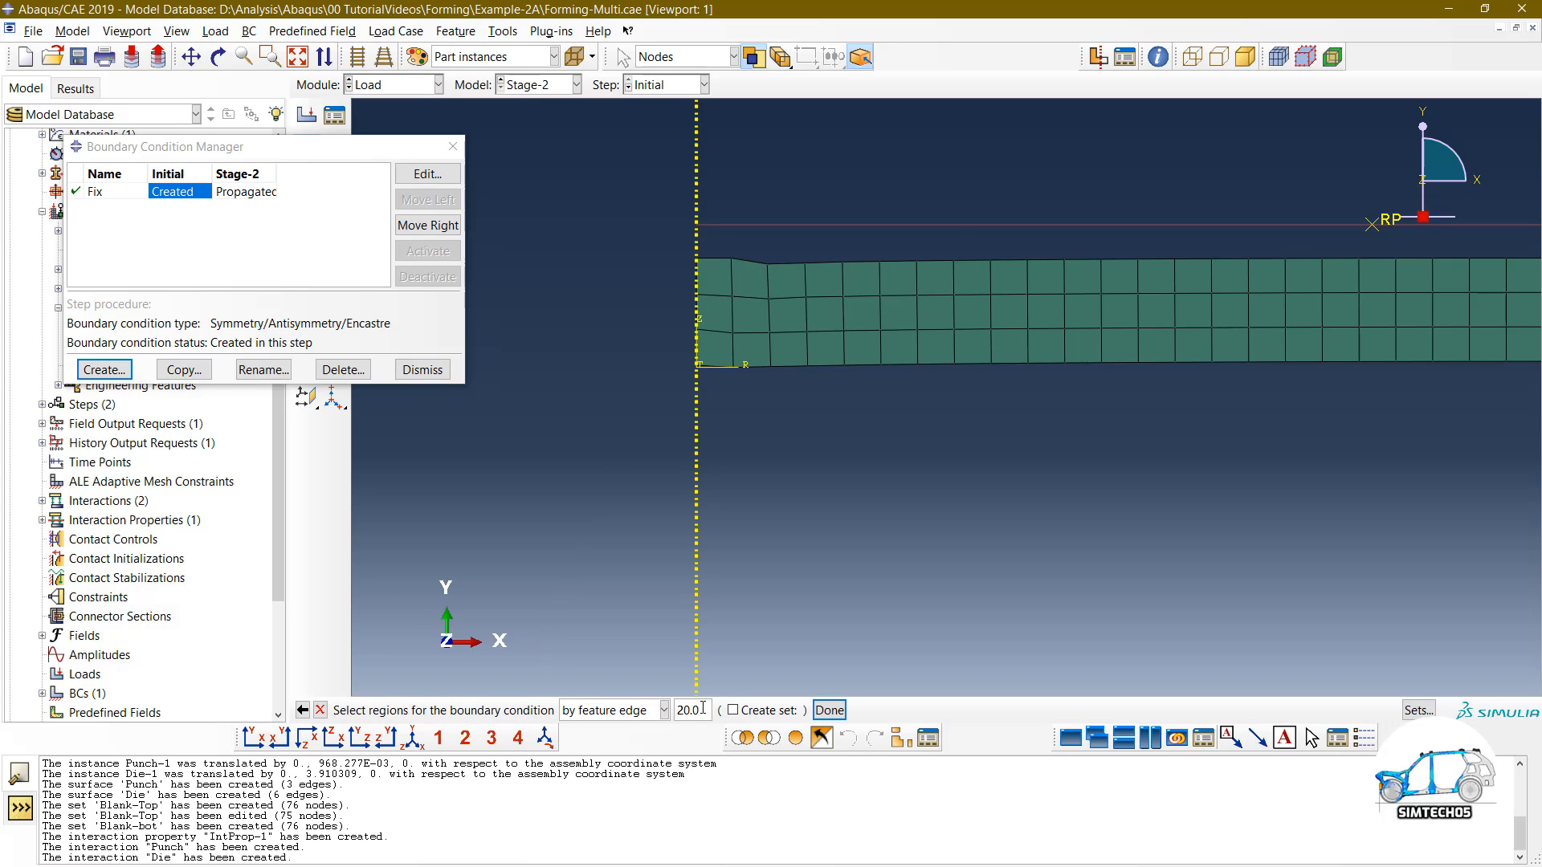
{"action": "left_click", "coordinate": [697, 325]}
{"action": "scroll", "coordinate": [671, 302], "scroll_direction": "up", "scroll_amount": 3}
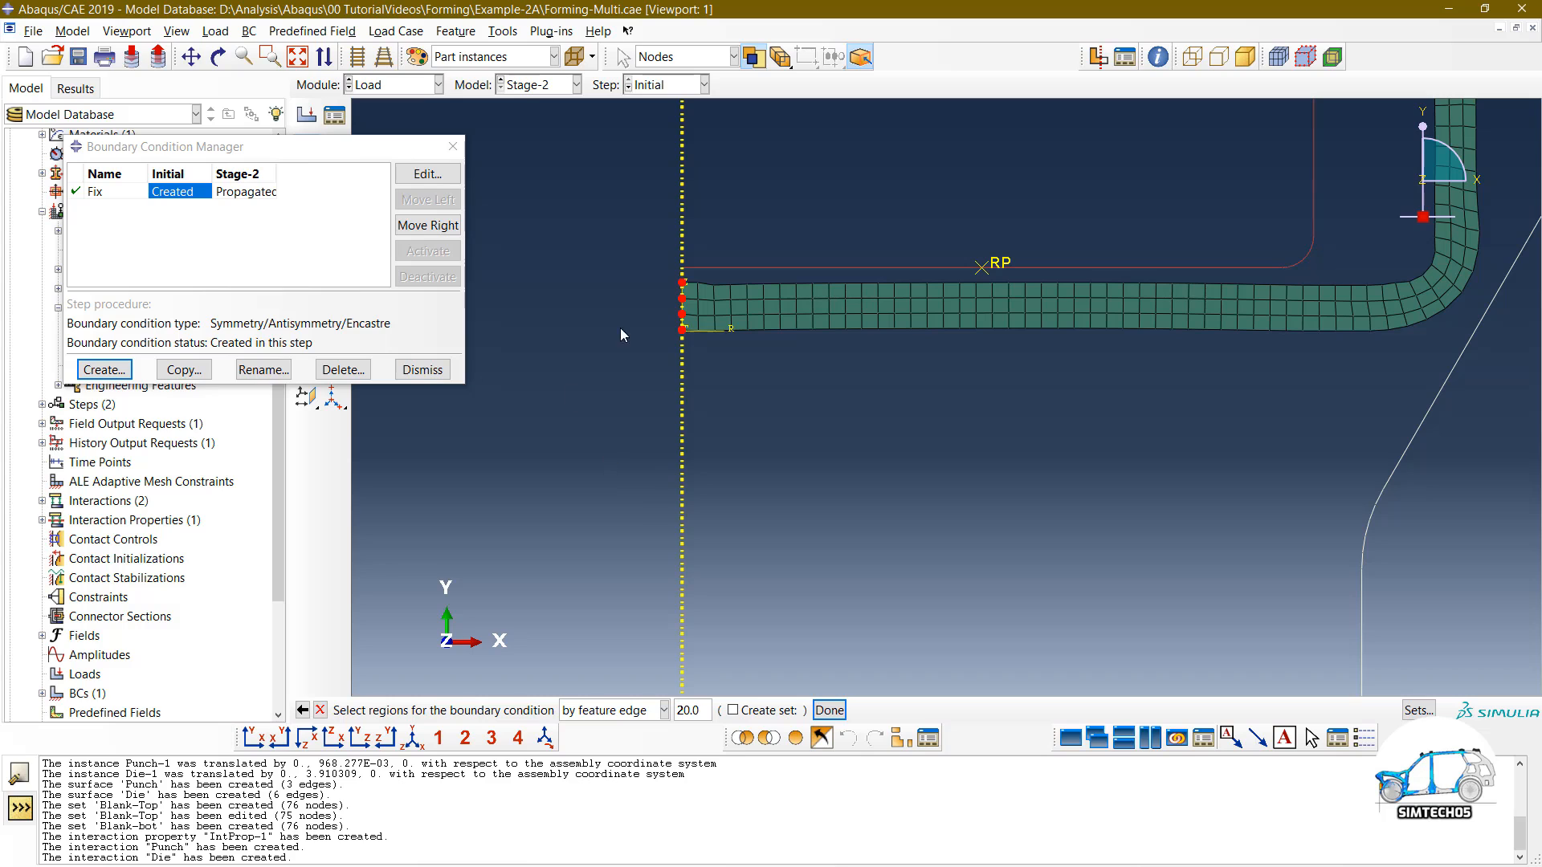
{"action": "left_click", "coordinate": [829, 710]}
{"action": "left_click", "coordinate": [355, 242]}
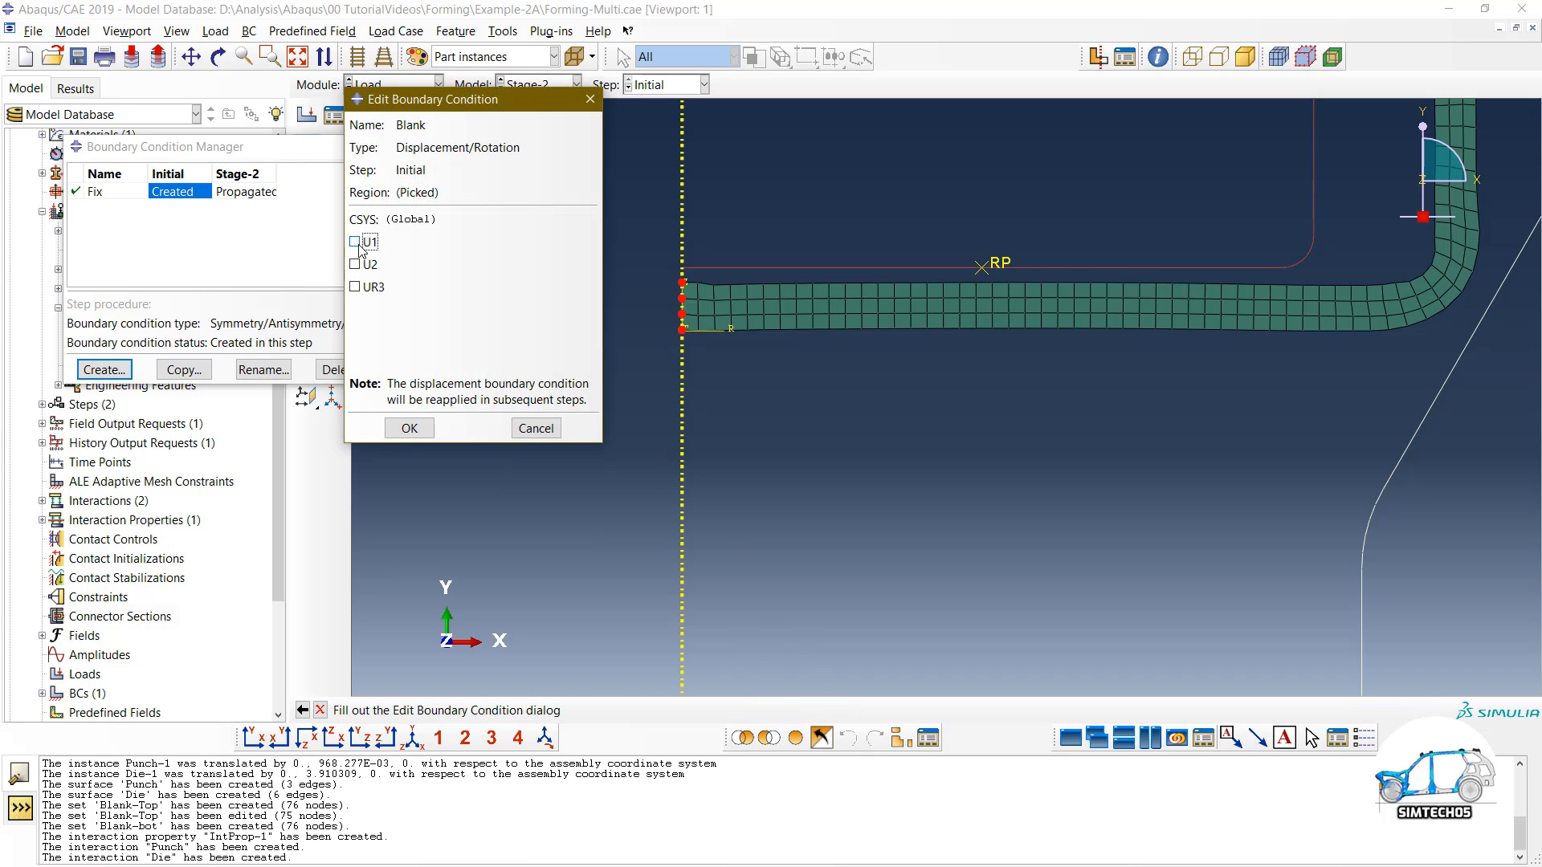
{"action": "left_click", "coordinate": [409, 428]}
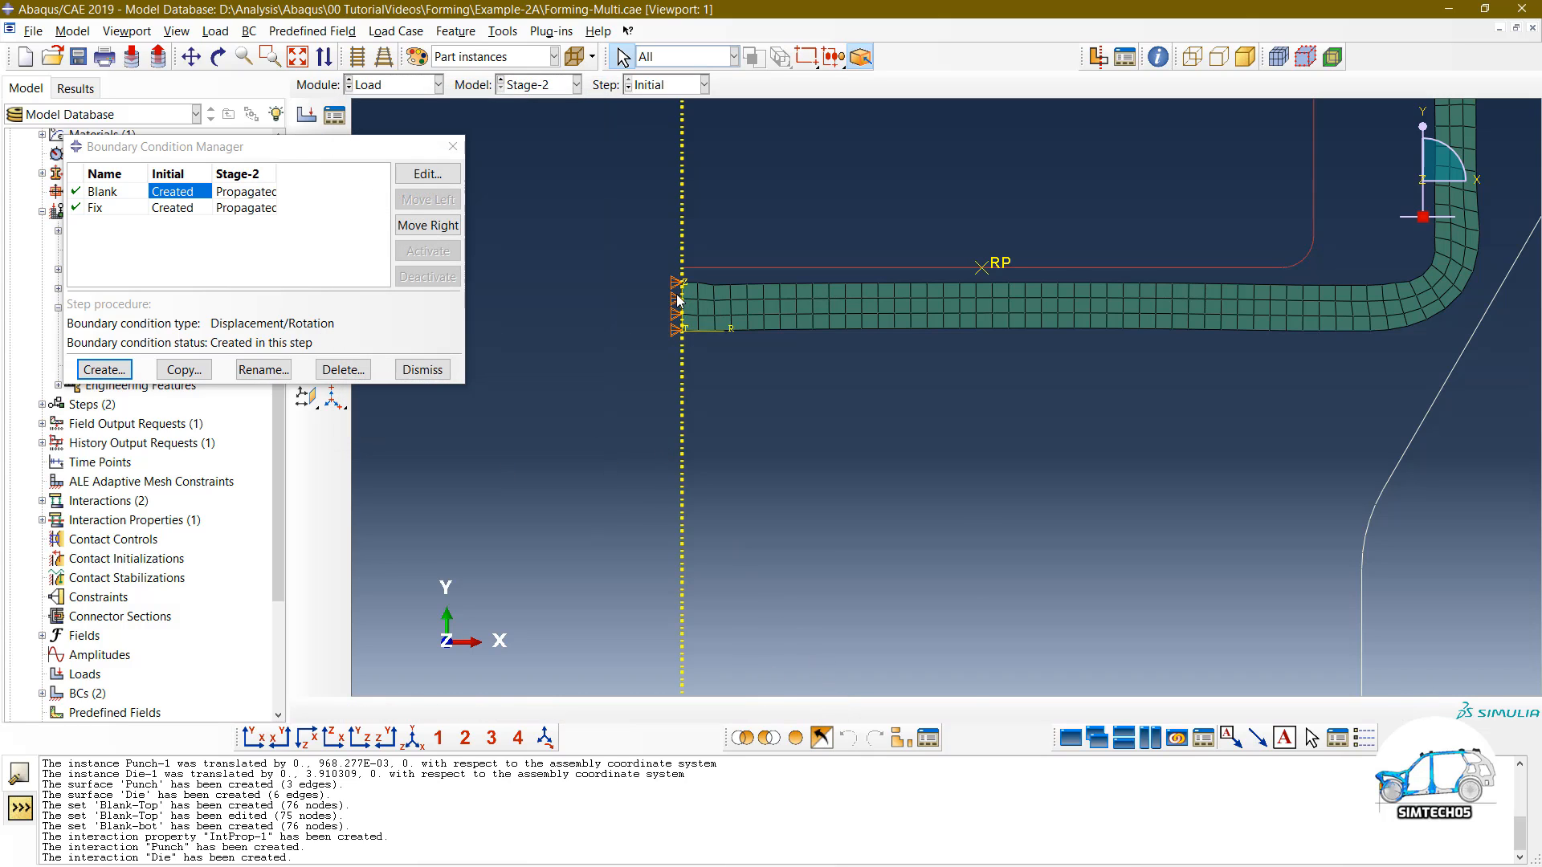
Step: Start a Displacement/Rotation boundary condition named Punch in the Initial step on the punch's reference point
{"action": "scroll", "coordinate": [671, 301], "scroll_direction": "up", "scroll_amount": 2}
{"action": "scroll", "coordinate": [672, 301], "scroll_direction": "up", "scroll_amount": 2}
{"action": "left_click", "coordinate": [132, 370]}
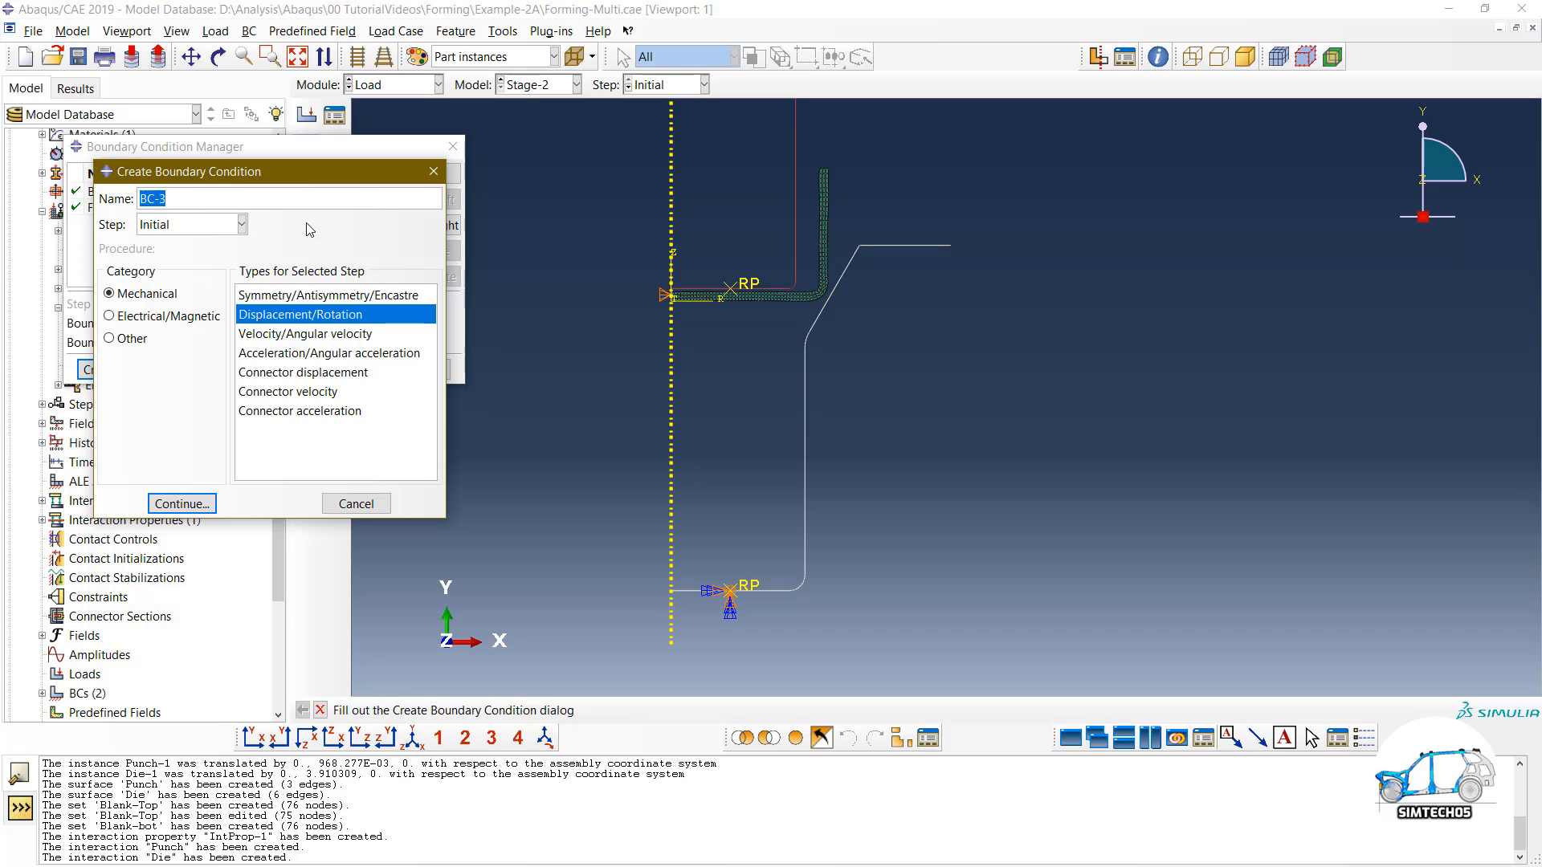
{"action": "type", "text": "Punch"}
{"action": "left_click", "coordinate": [180, 504]}
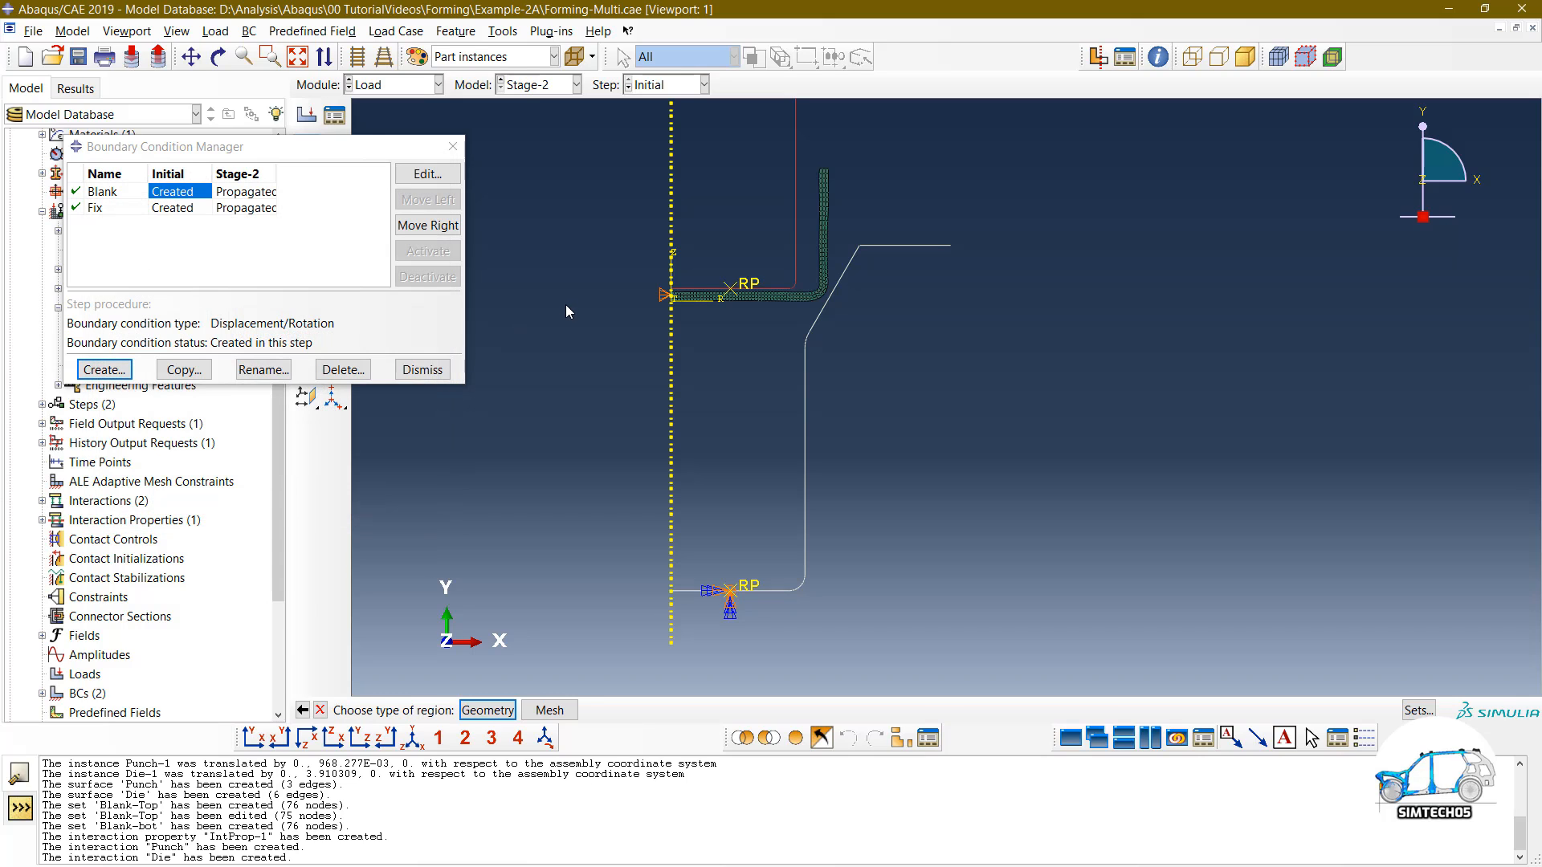
{"action": "left_click", "coordinate": [495, 711]}
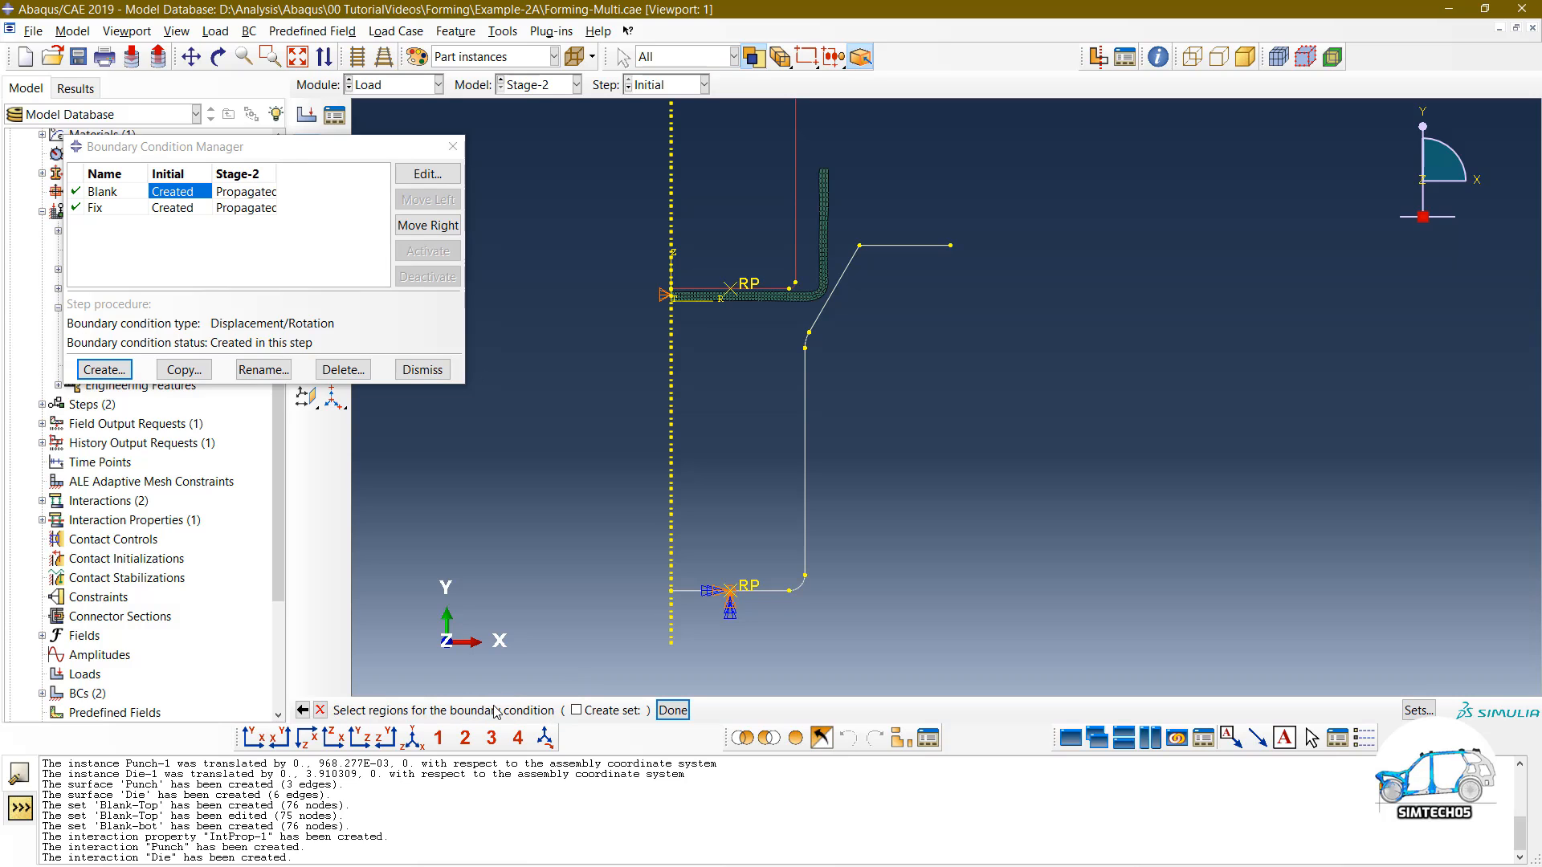
{"action": "left_click", "coordinate": [753, 286]}
{"action": "middle_click", "coordinate": [740, 225]}
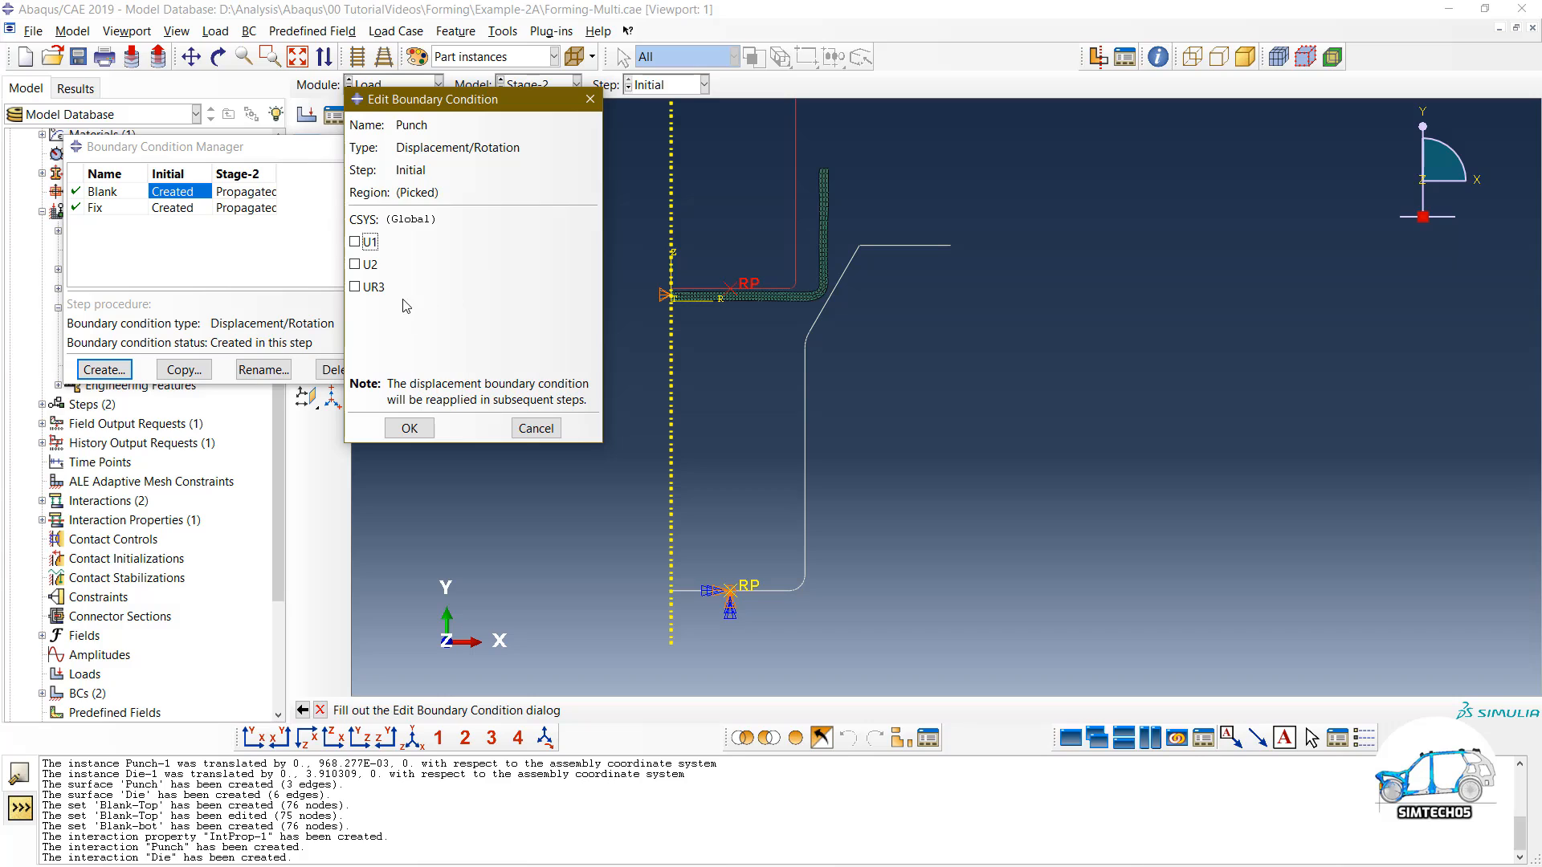
Step: Constrain U1, U2 and UR3 in the Punch boundary condition and finish it
{"action": "left_click", "coordinate": [368, 242]}
{"action": "left_click", "coordinate": [365, 265]}
{"action": "left_click", "coordinate": [366, 286]}
{"action": "left_click", "coordinate": [410, 428]}
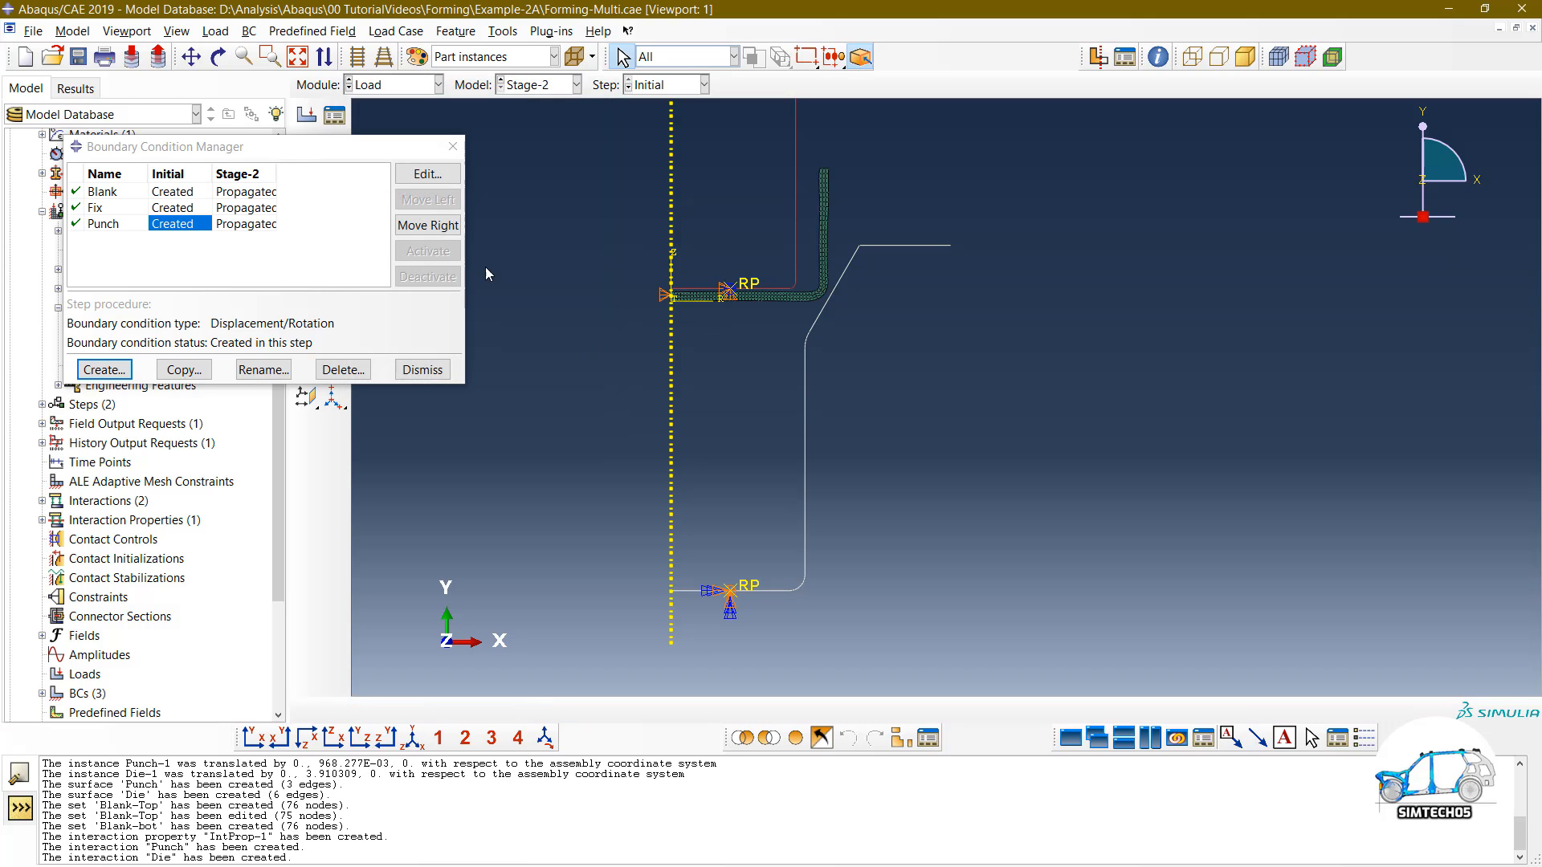
Step: Measure the distance between the punch and die reference points
{"action": "left_click", "coordinate": [1157, 56]}
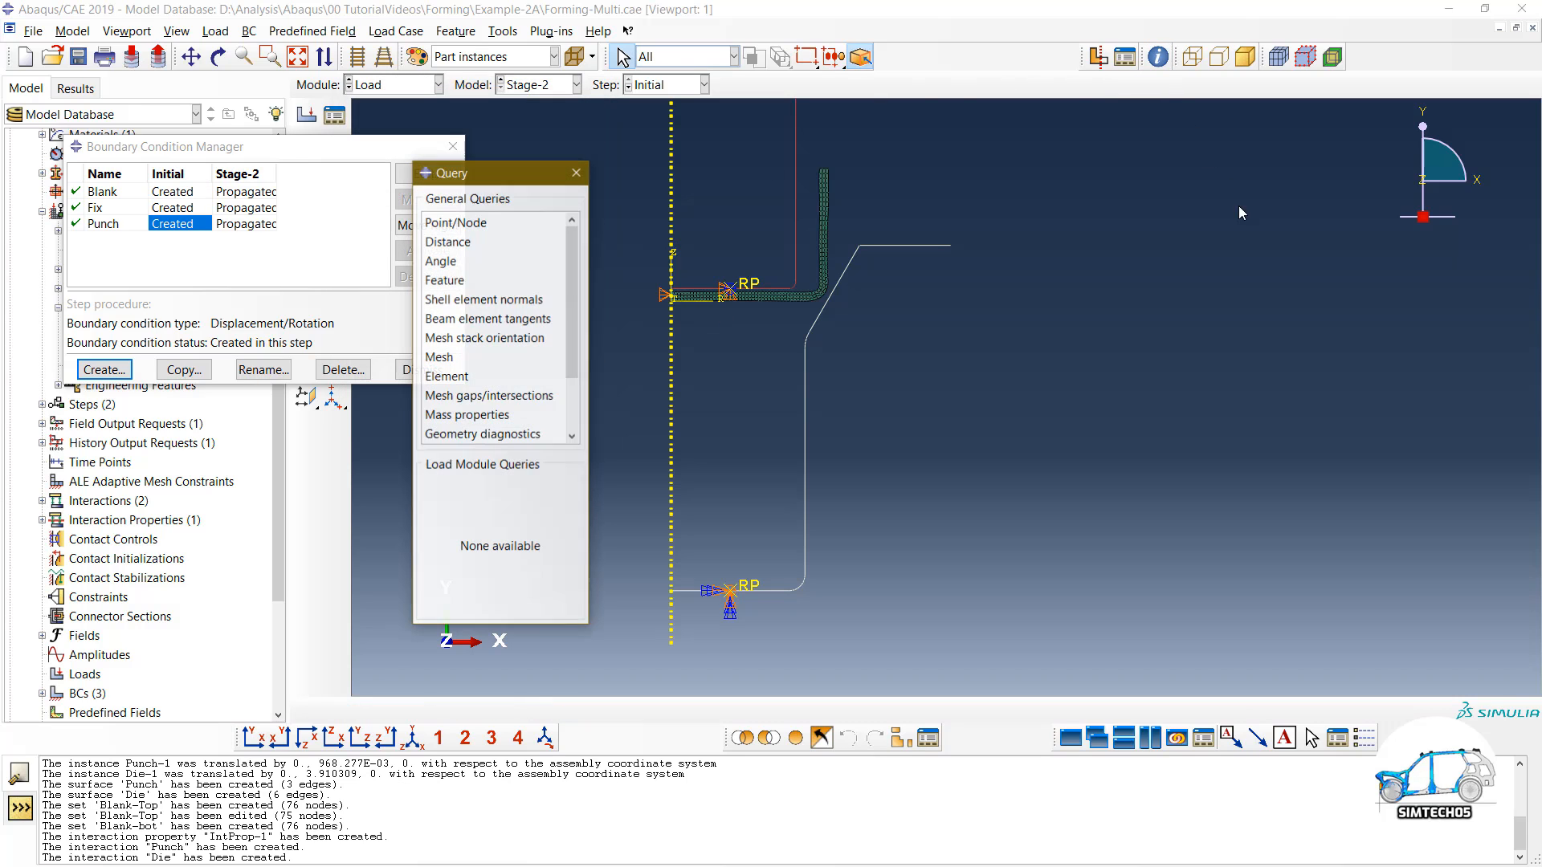
{"action": "left_click", "coordinate": [462, 242]}
{"action": "scroll", "coordinate": [689, 290], "scroll_direction": "up", "scroll_amount": 3}
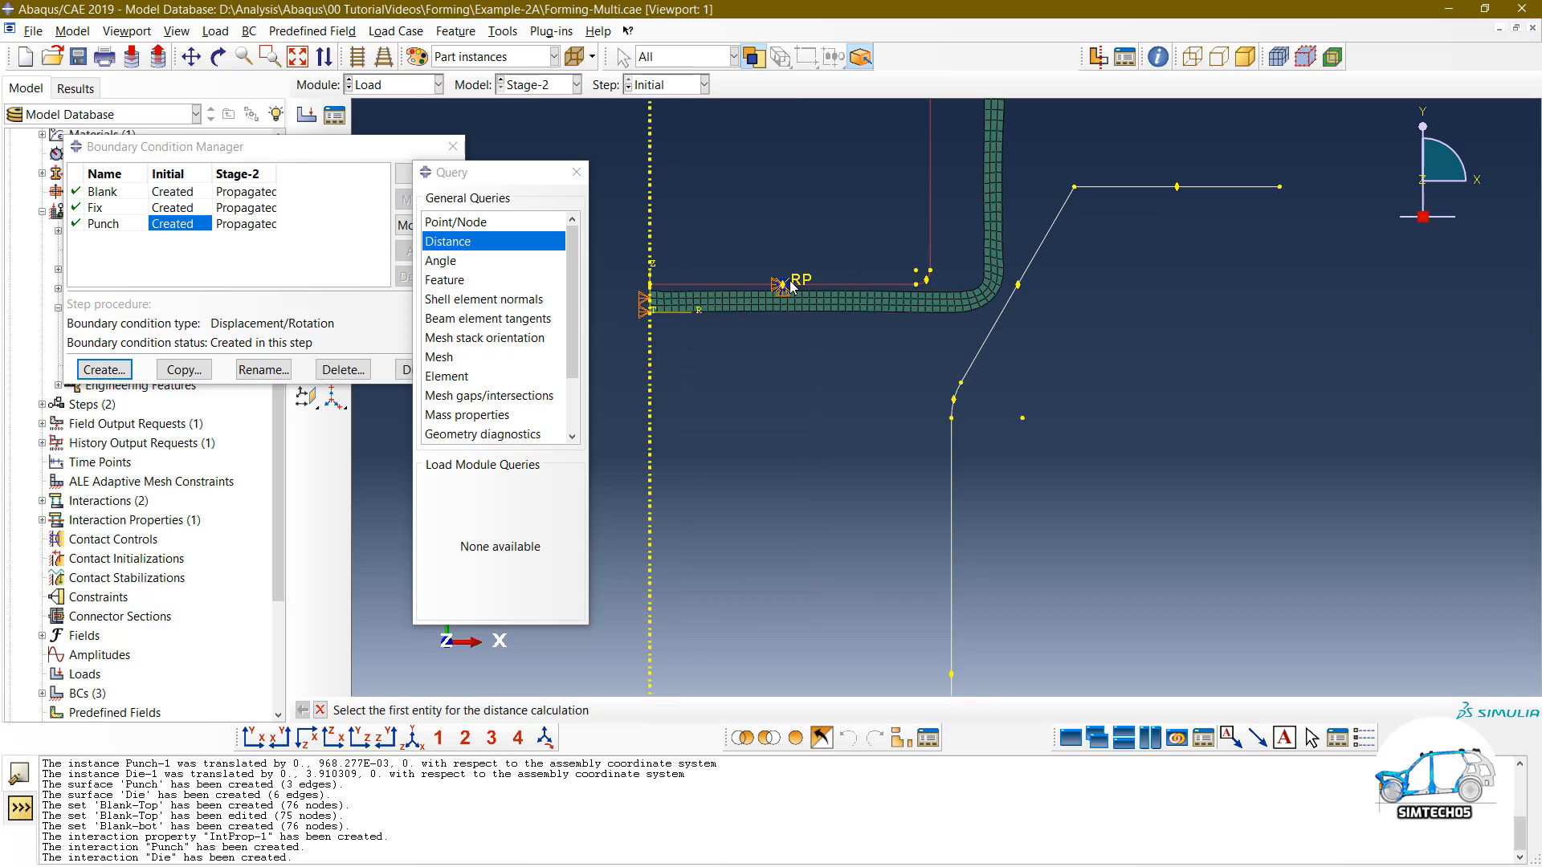
{"action": "left_click", "coordinate": [799, 282]}
{"action": "scroll", "coordinate": [799, 283], "scroll_direction": "down", "scroll_amount": 3}
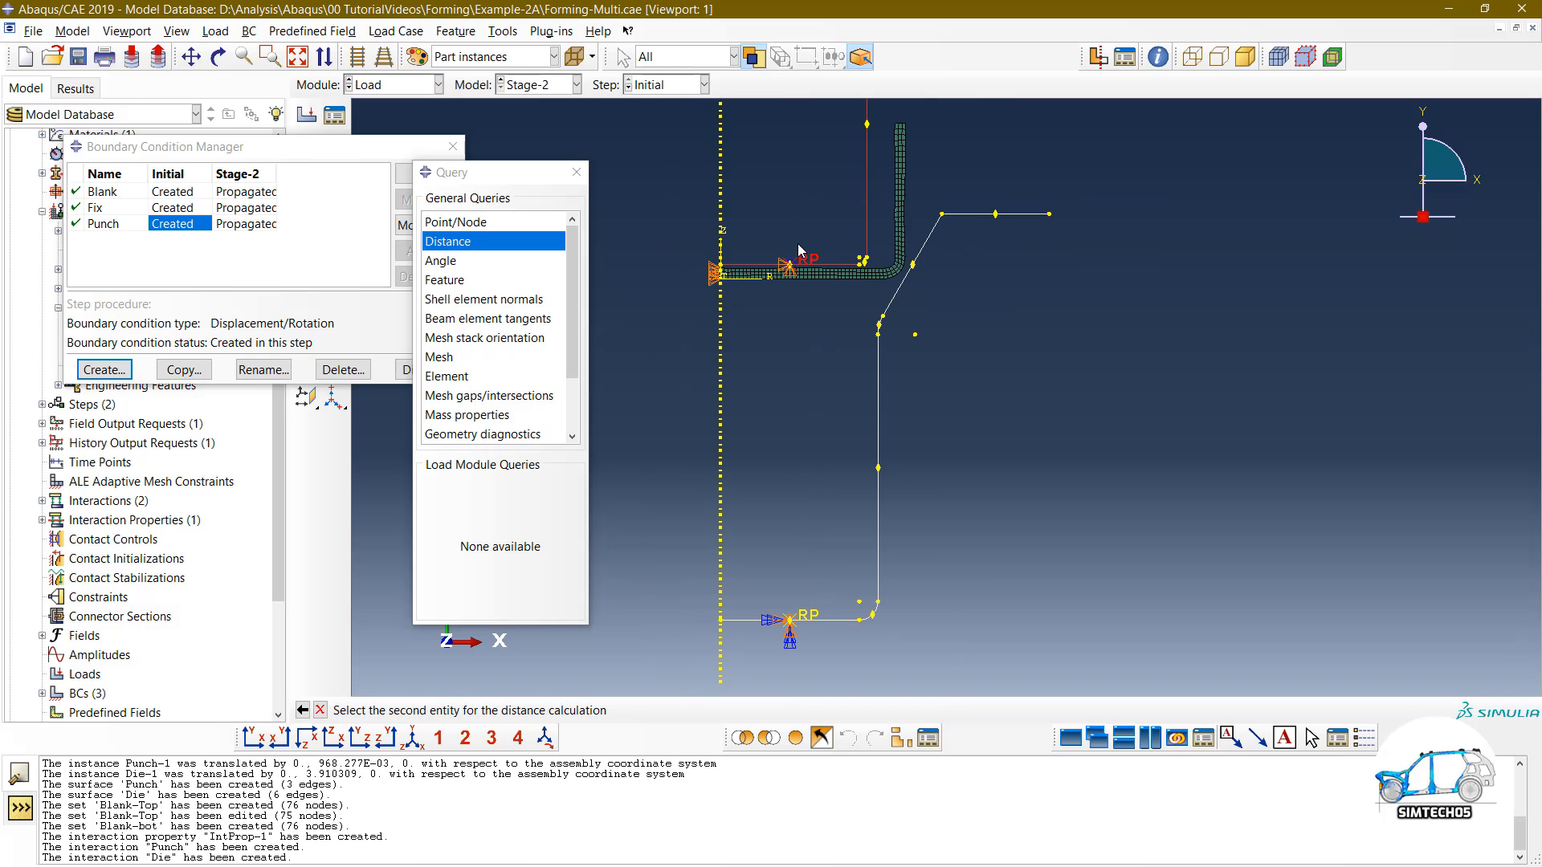
{"action": "left_click", "coordinate": [812, 620]}
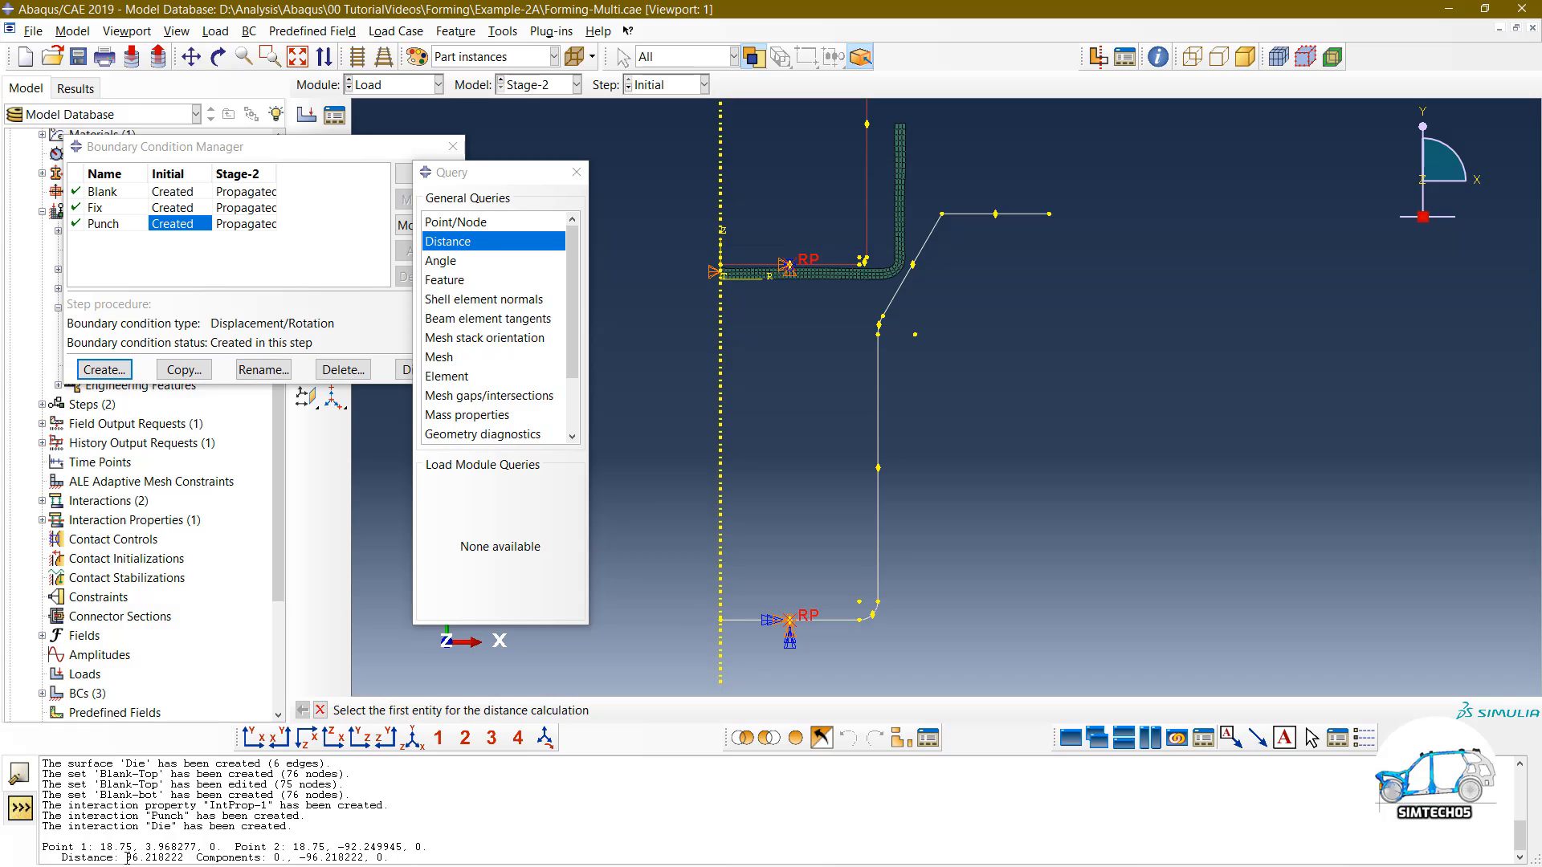
{"action": "left_click_drag", "start_coordinate": [127, 858], "coordinate": [159, 859]}
{"action": "left_click", "coordinate": [575, 178]}
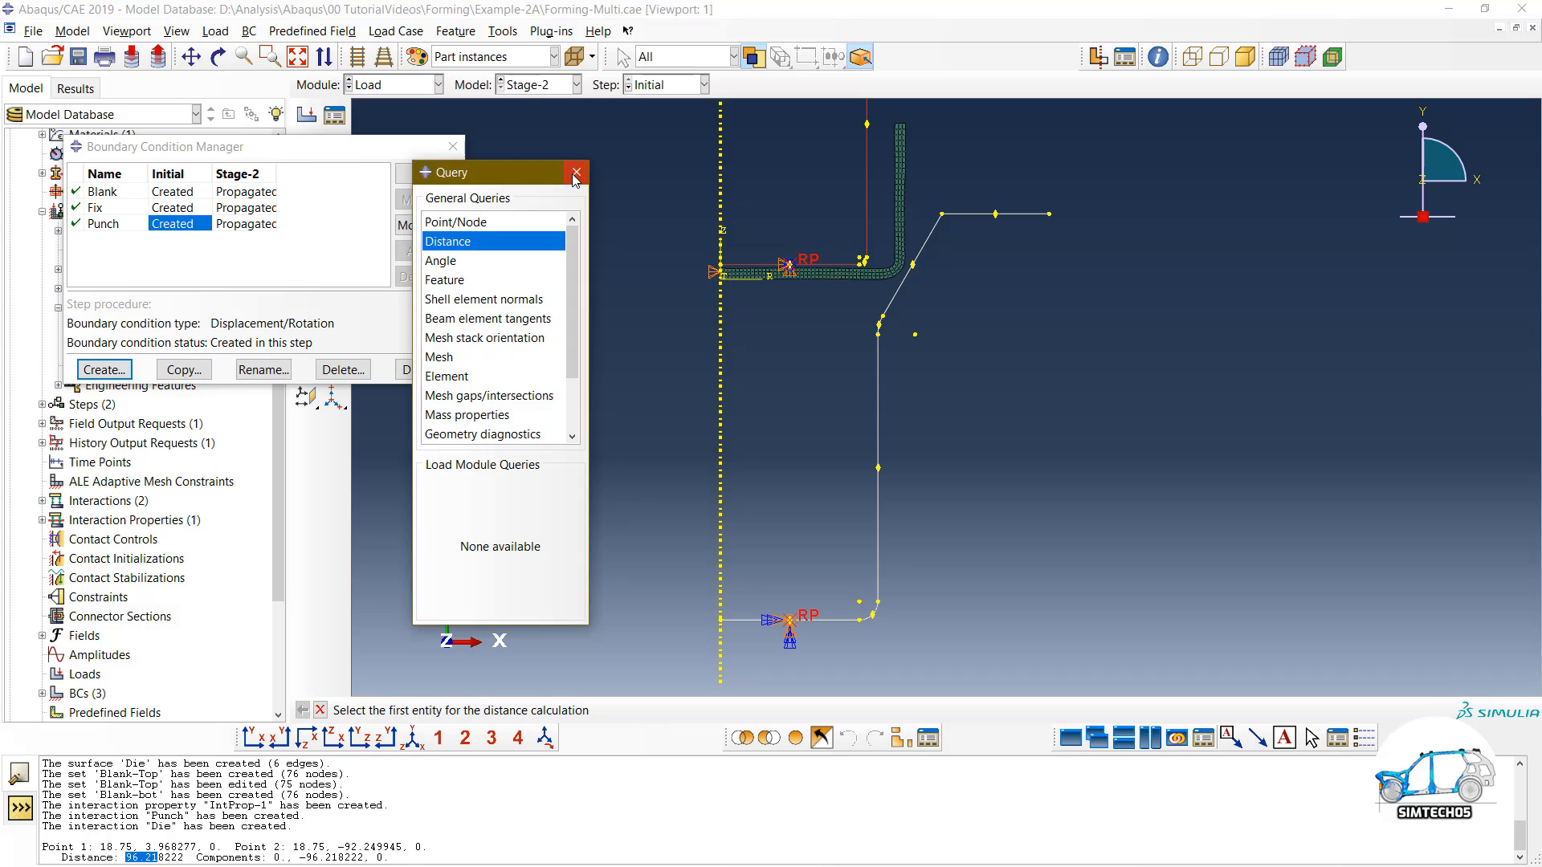
{"action": "left_click", "coordinate": [575, 175]}
Step: Edit the Punch boundary condition in the Stage-2 step and set U2 to -93.2
{"action": "left_click", "coordinate": [241, 225]}
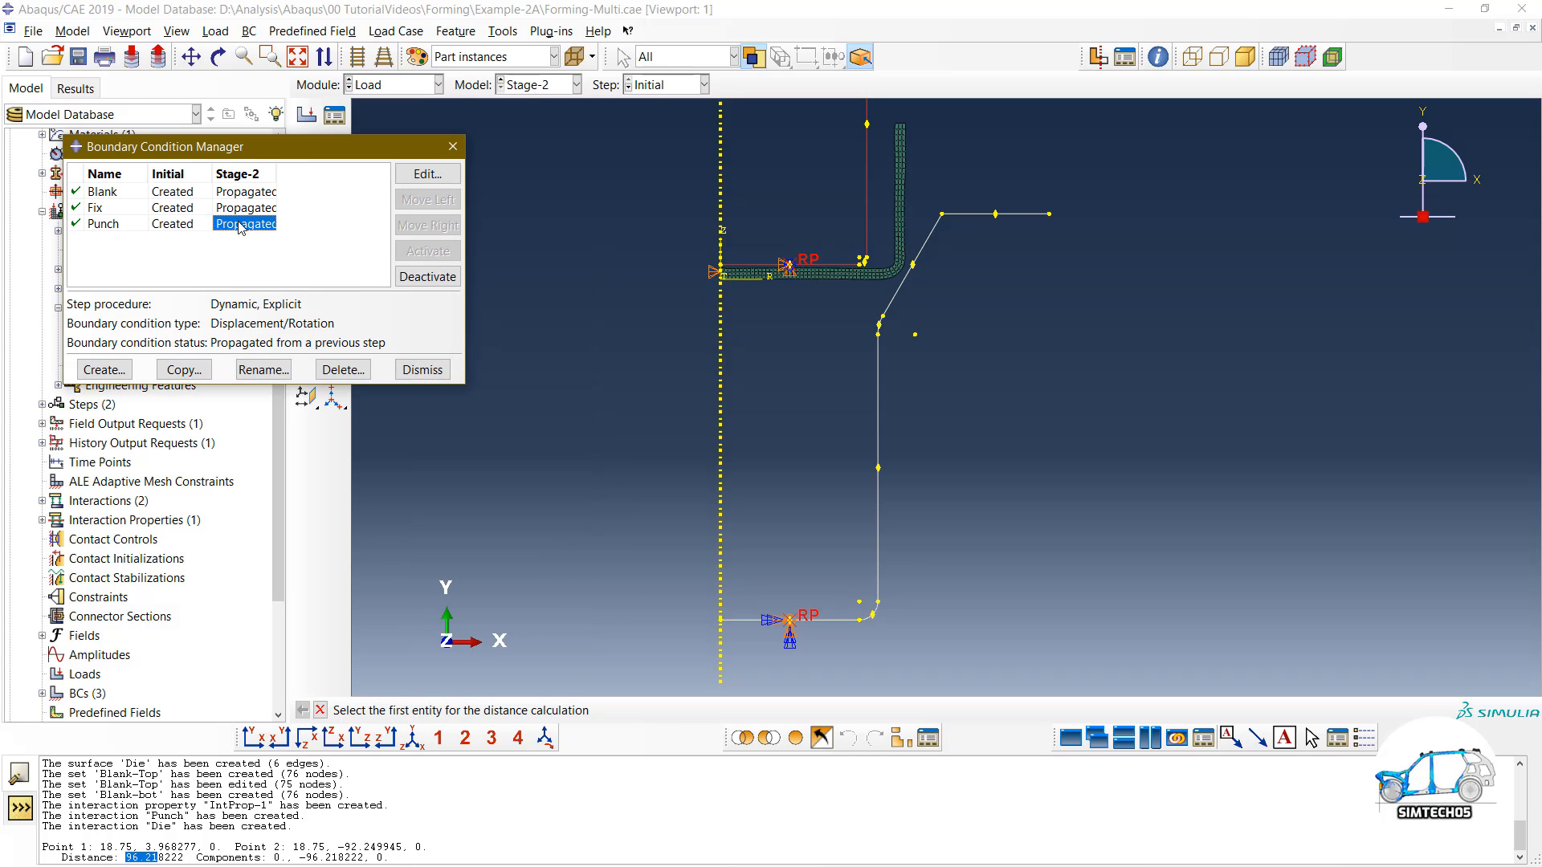
{"action": "double_click", "coordinate": [241, 226]}
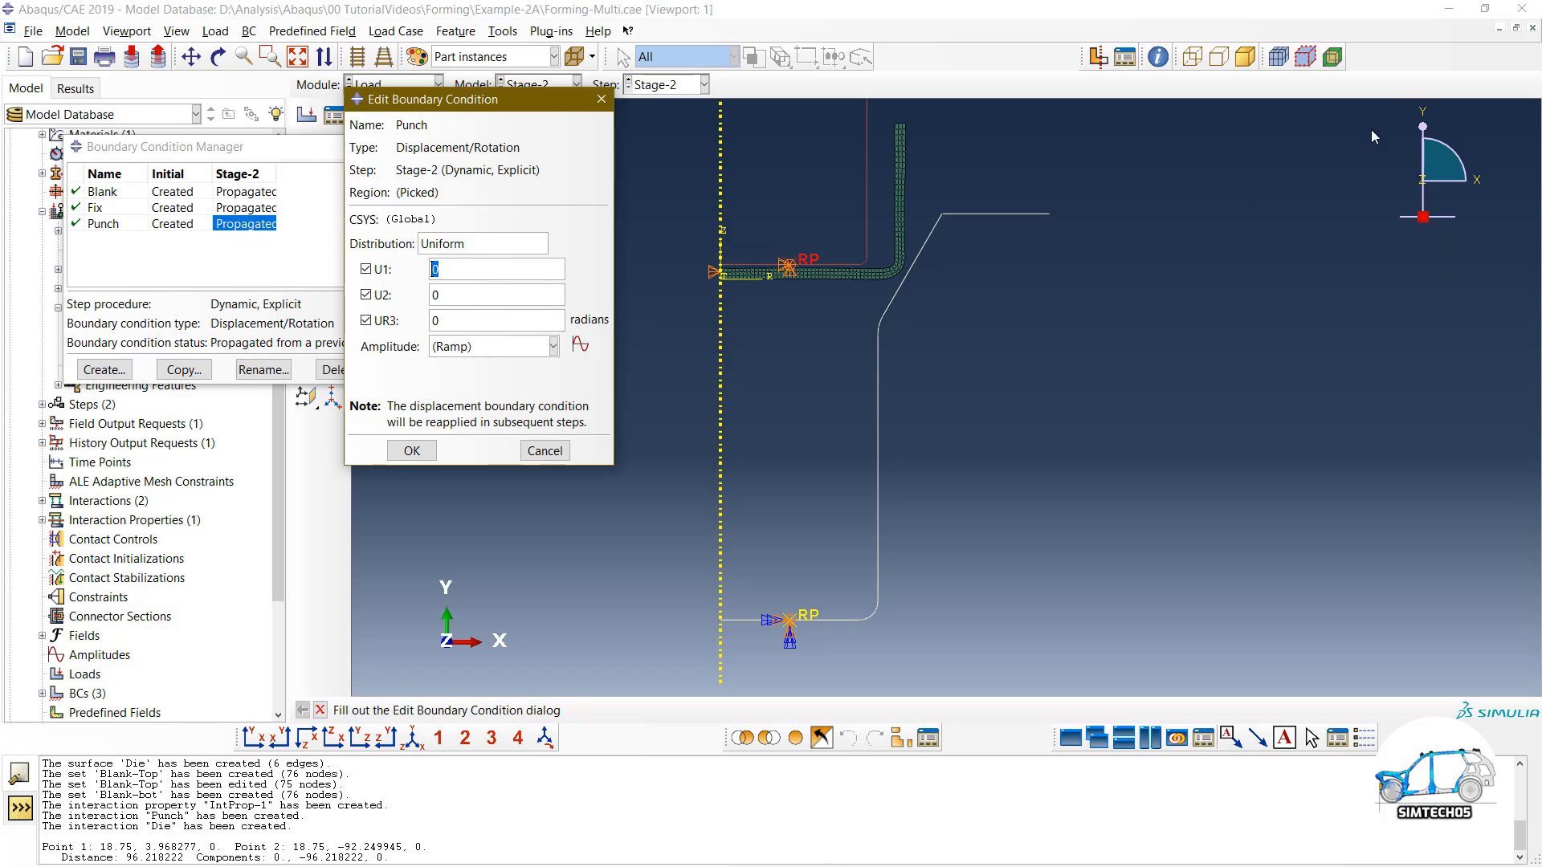
{"action": "key", "text": "Tab"}
{"action": "type", "text": "-96.21"}
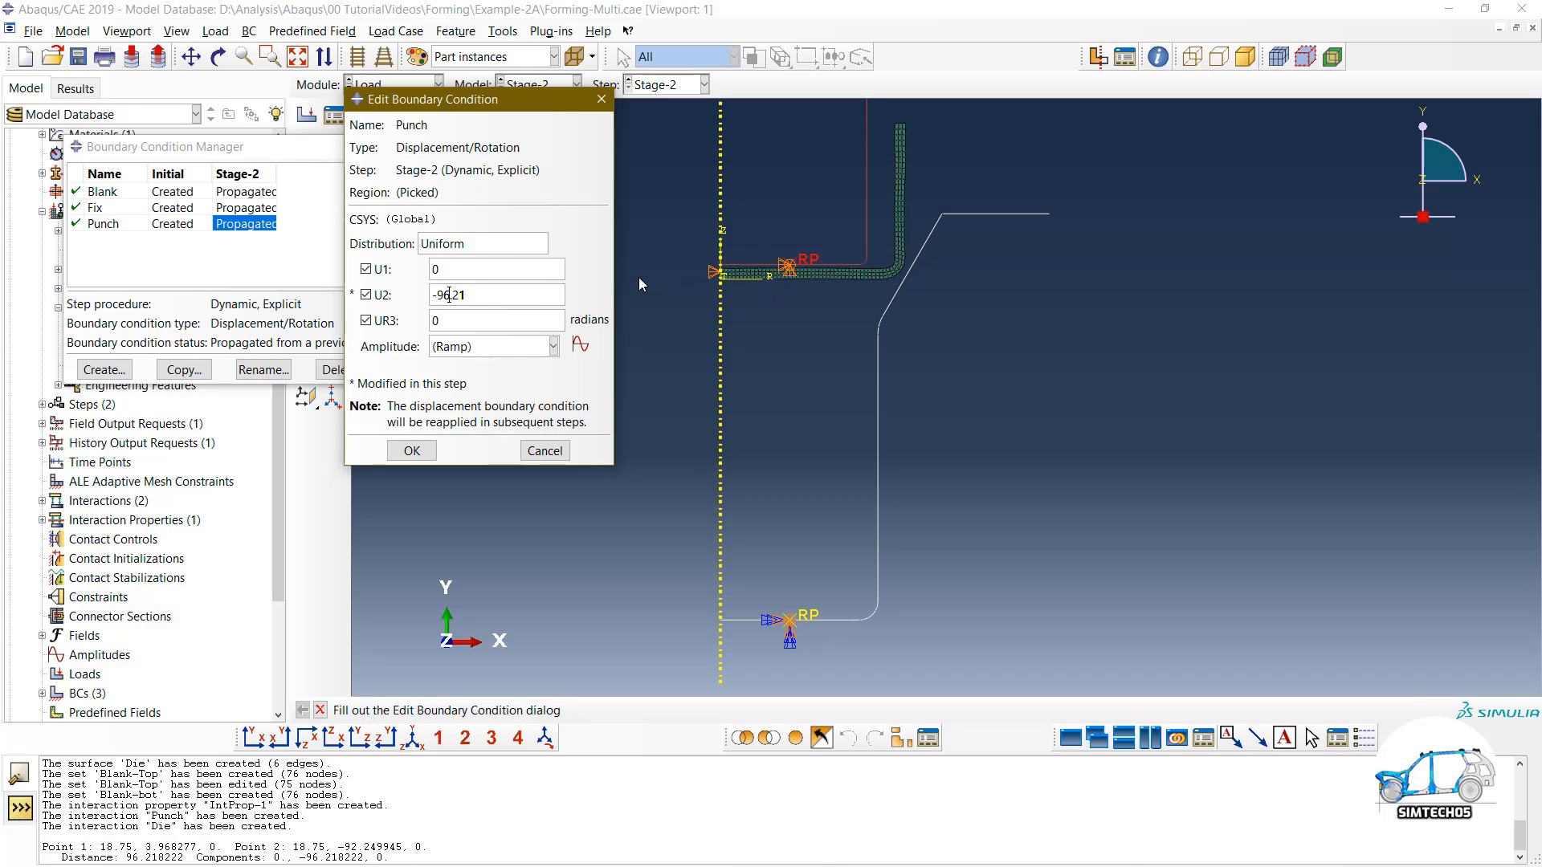
{"action": "key", "text": "BackSpace"}
{"action": "type", "text": "3"}
{"action": "left_click", "coordinate": [537, 287]}
Step: Create a smooth step amplitude named Amp-1 with amplitude 0 at time 0 and 1 at time 0.01
{"action": "left_click", "coordinate": [580, 345]}
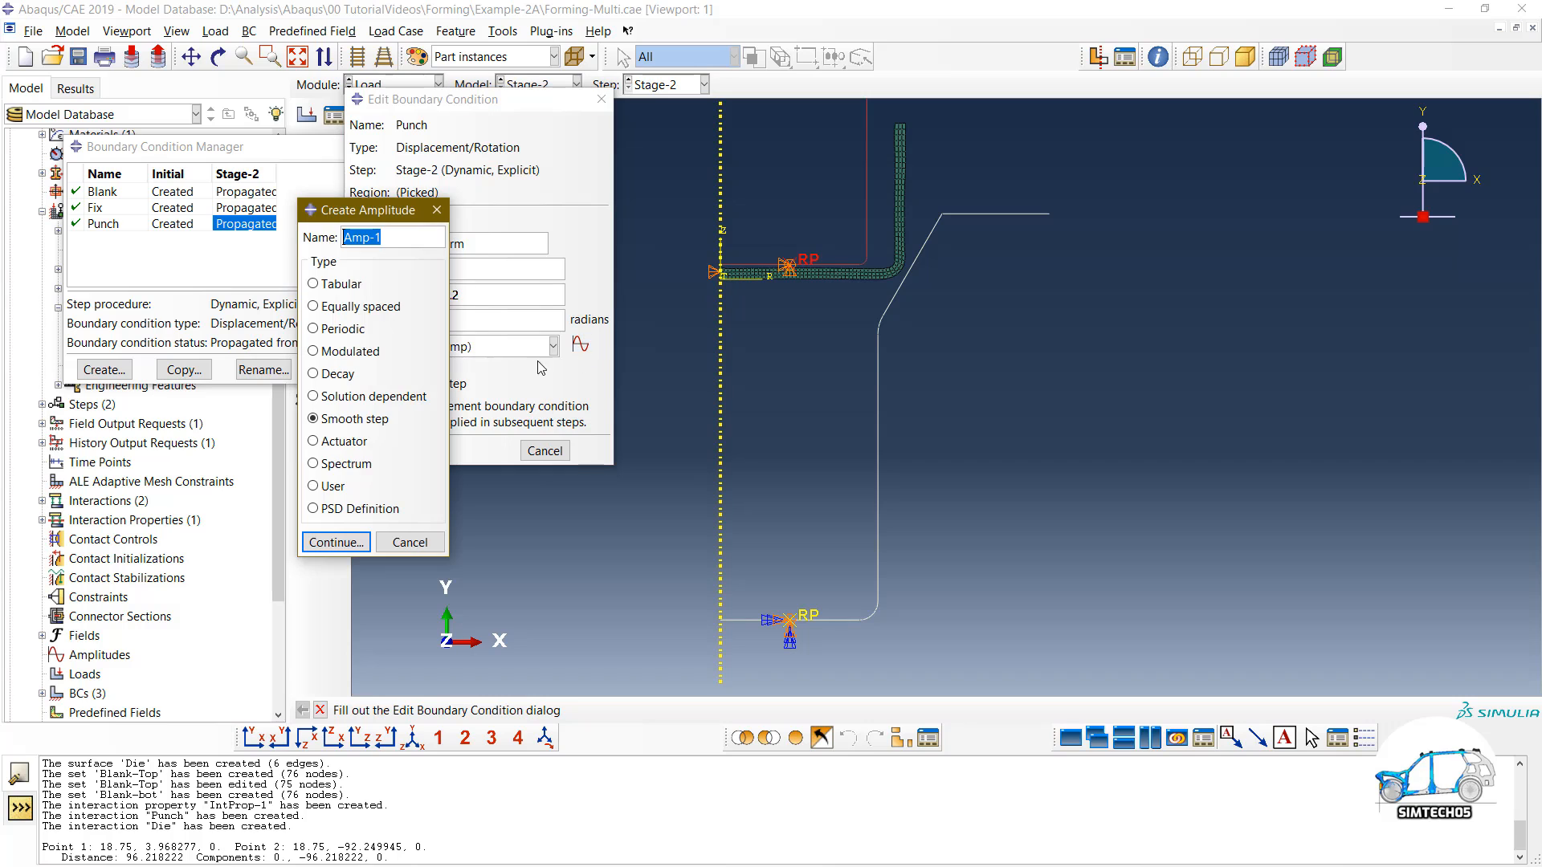
{"action": "left_click", "coordinate": [336, 542]}
{"action": "left_click", "coordinate": [703, 273]}
{"action": "type", "text": "0"}
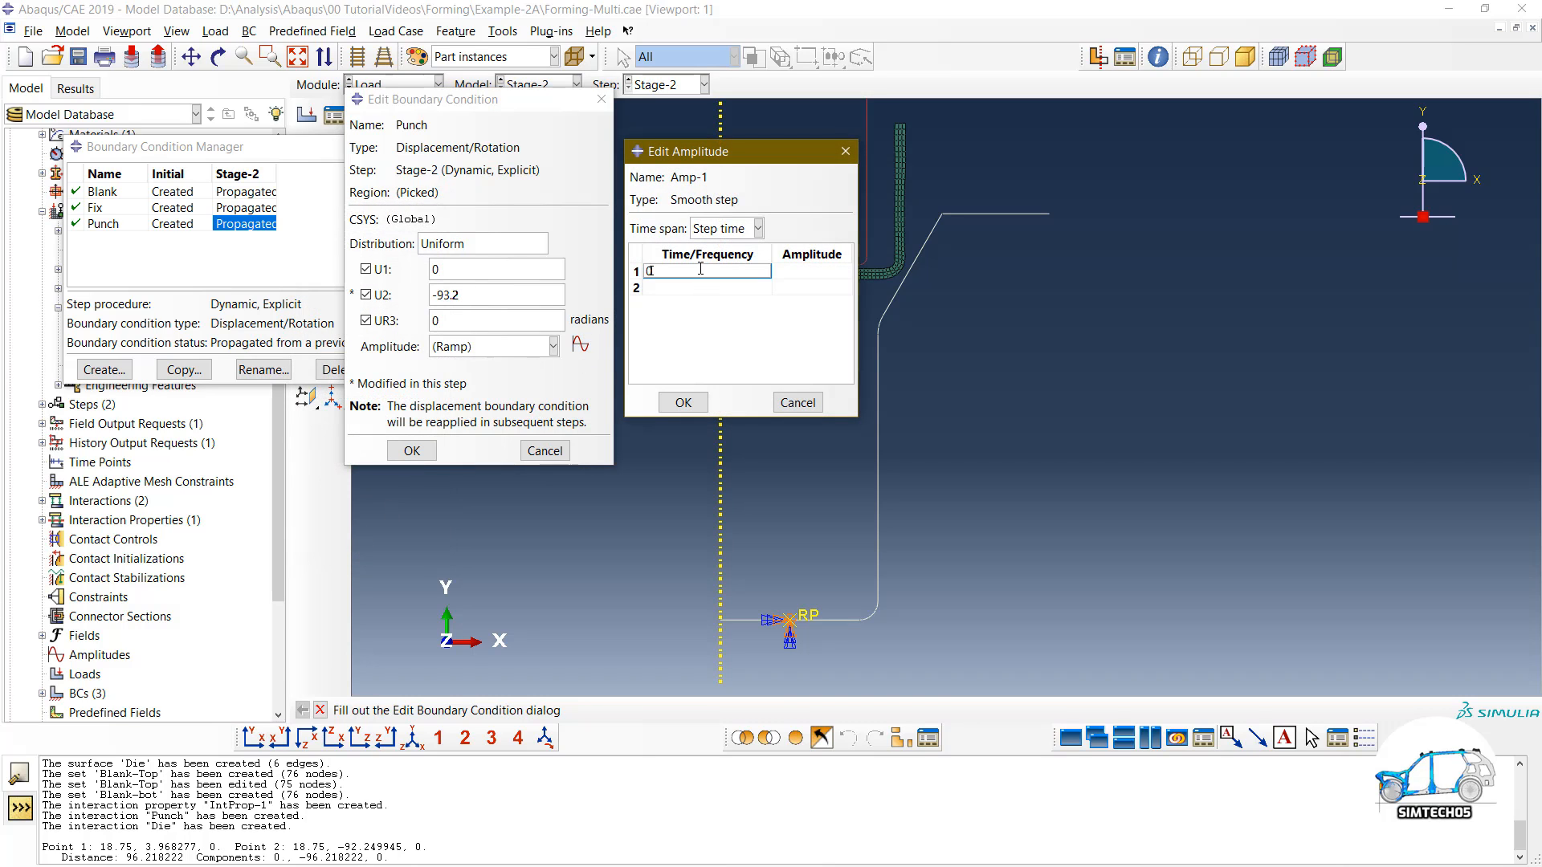
{"action": "key", "text": "Tab"}
{"action": "type", "text": "0"}
{"action": "key", "text": "Tab"}
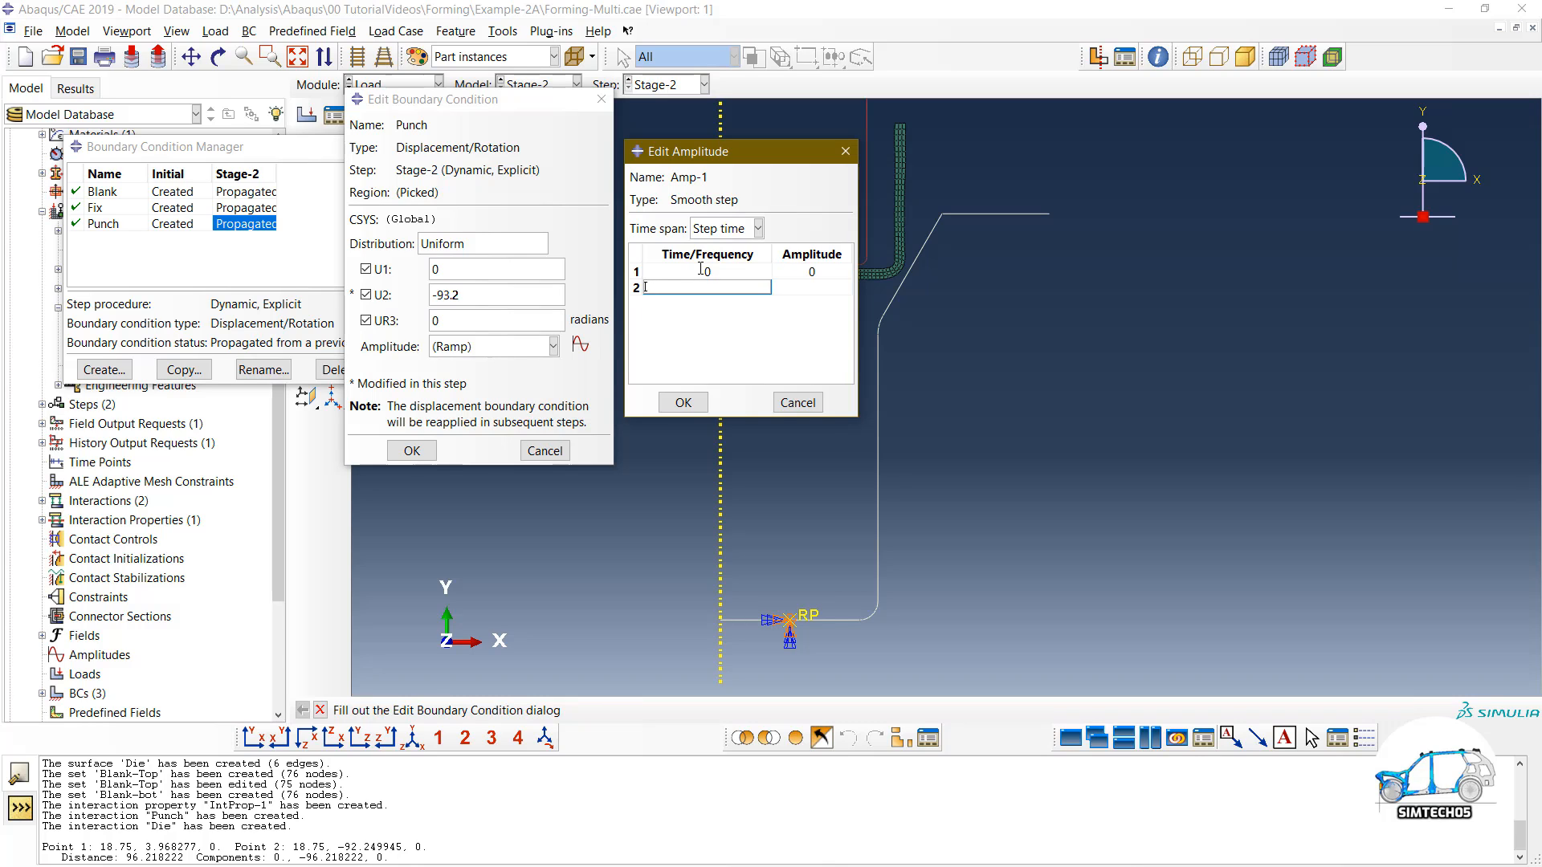
{"action": "type", "text": "0.01"}
{"action": "key", "text": "Tab"}
{"action": "type", "text": "1"}
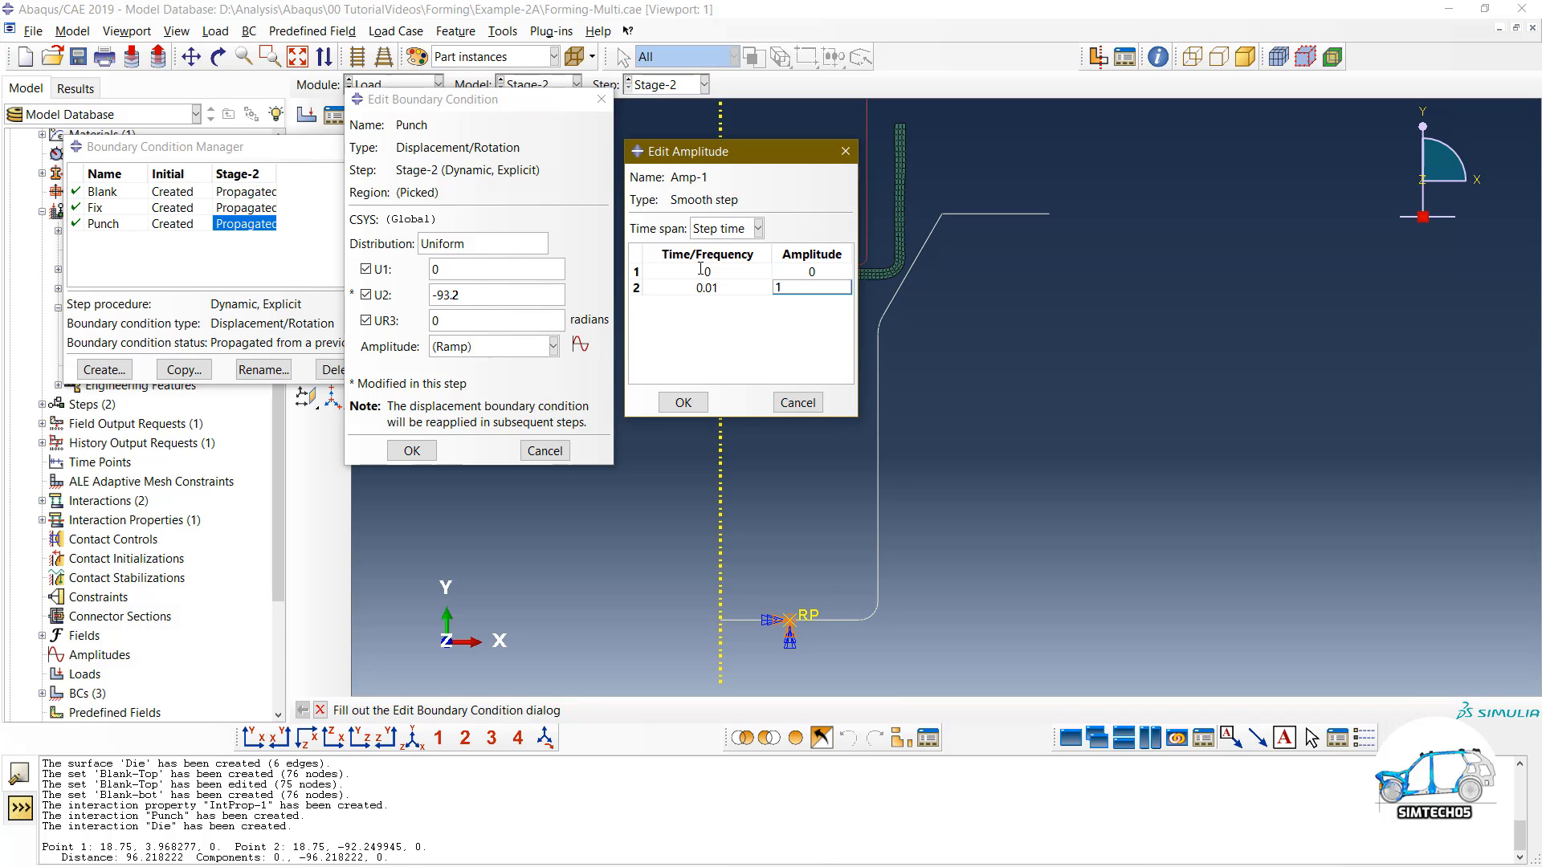
{"action": "left_click", "coordinate": [684, 403]}
Step: Assign amplitude Amp-1 to the Punch boundary condition in Stage-2 and close the boundary condition manager
{"action": "left_click", "coordinate": [504, 347]}
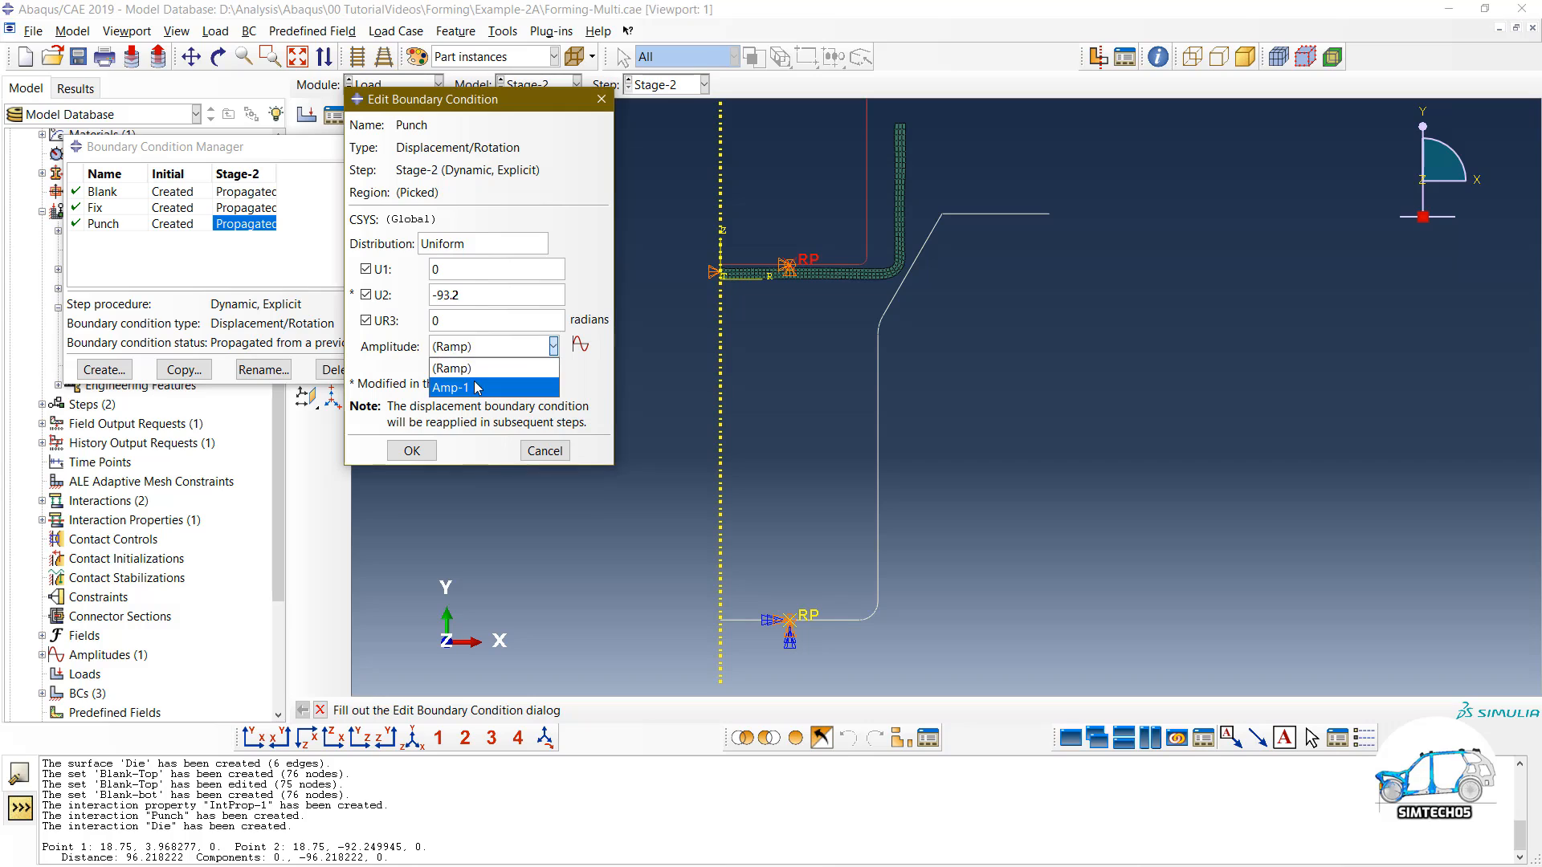
{"action": "left_click", "coordinate": [477, 388]}
{"action": "left_click", "coordinate": [412, 451]}
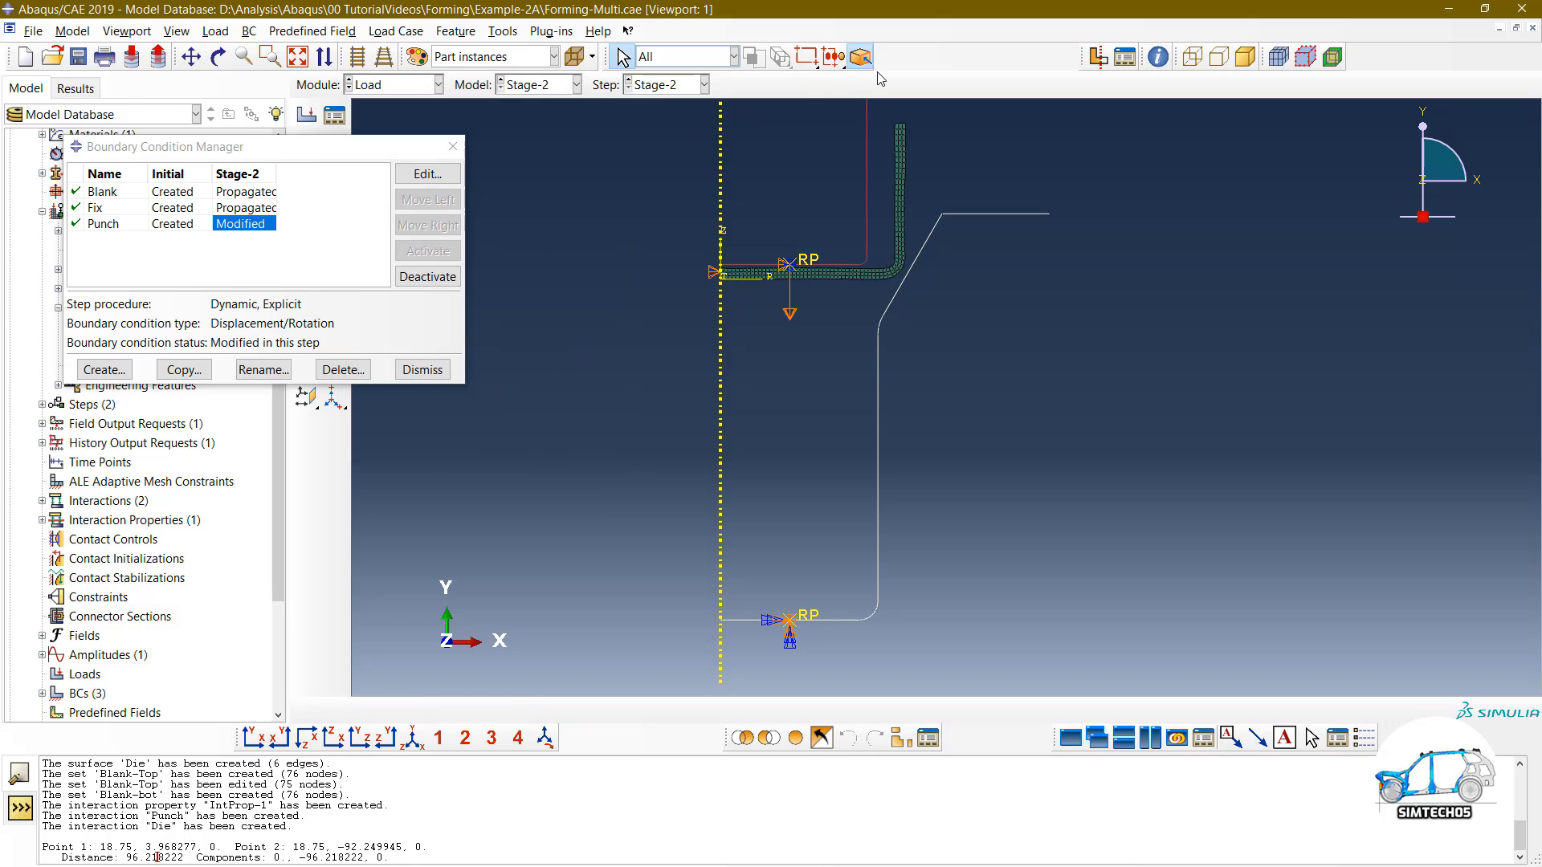
{"action": "left_click", "coordinate": [425, 374]}
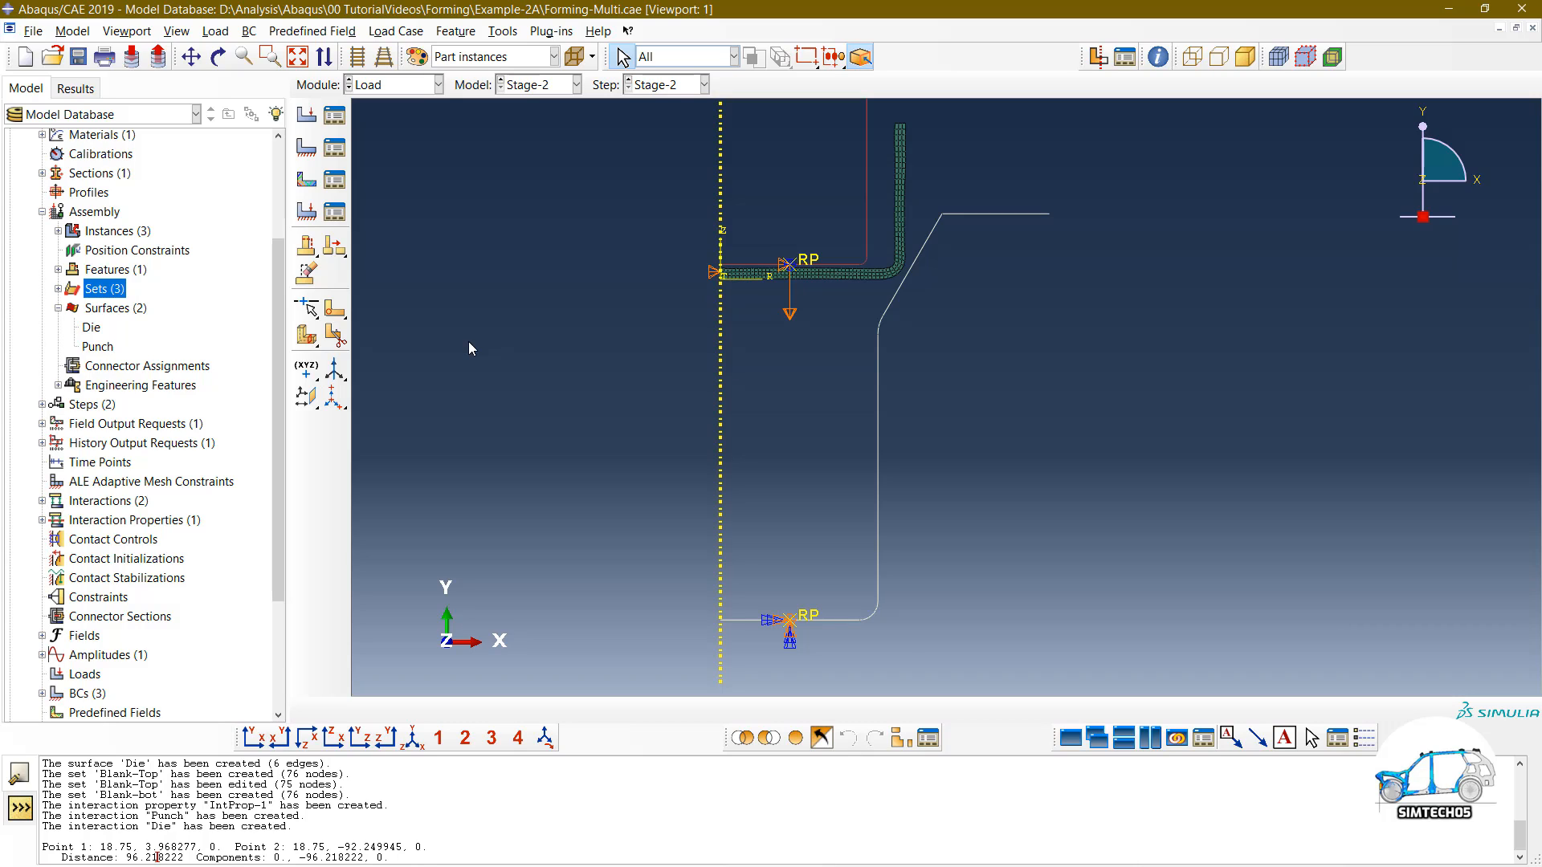
Step: Start an Initial state predefined field in the Initial step on the blank instance
{"action": "scroll", "coordinate": [784, 155], "scroll_direction": "down", "scroll_amount": 3}
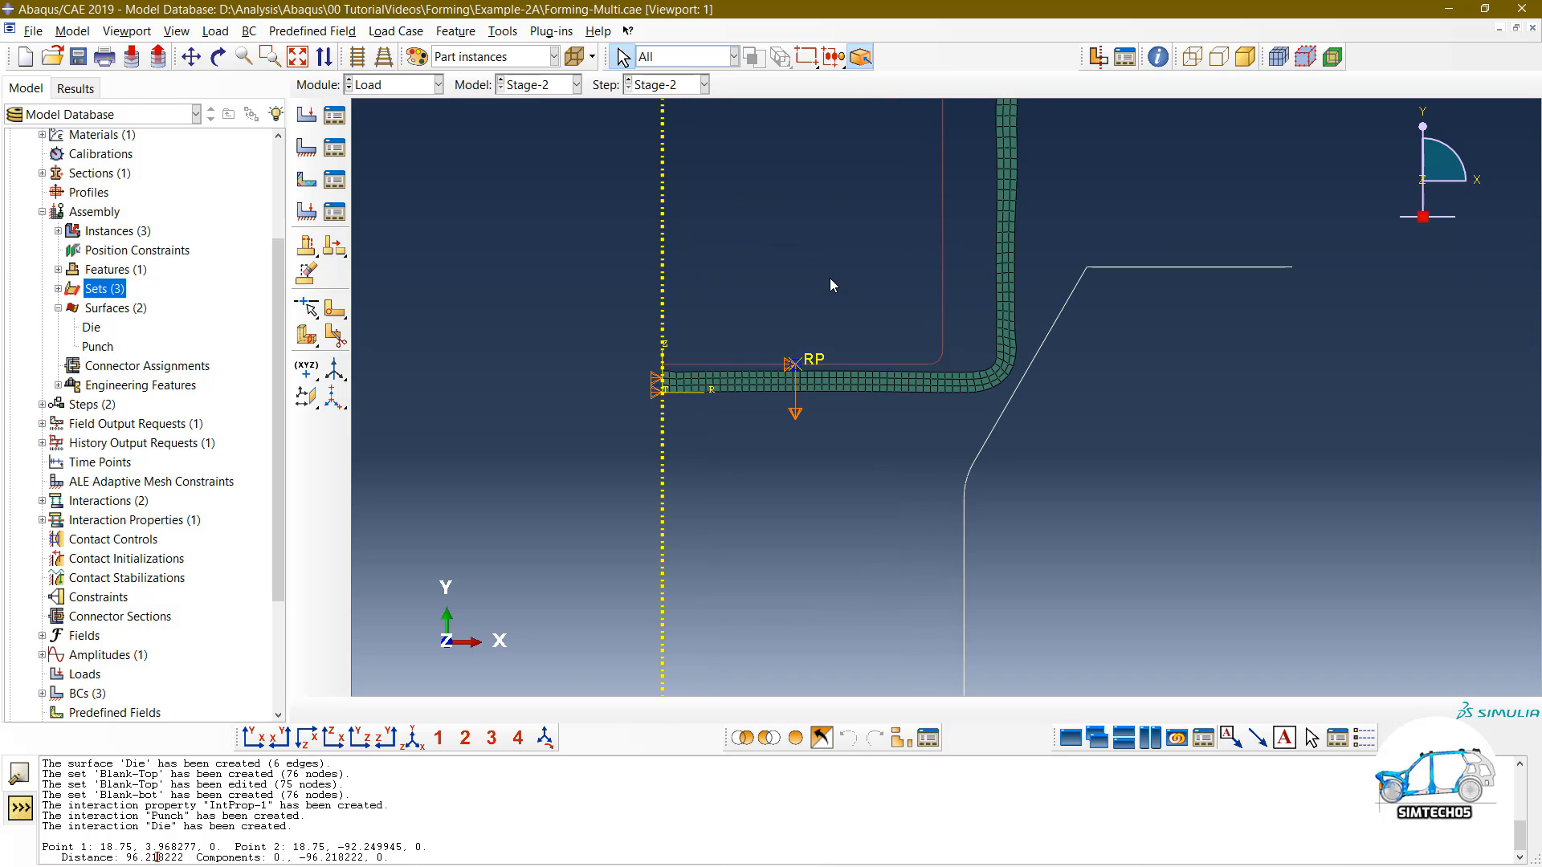
{"action": "middle_click_drag", "start_coordinate": [830, 277], "coordinate": [792, 333], "text": "ctrl+alt"}
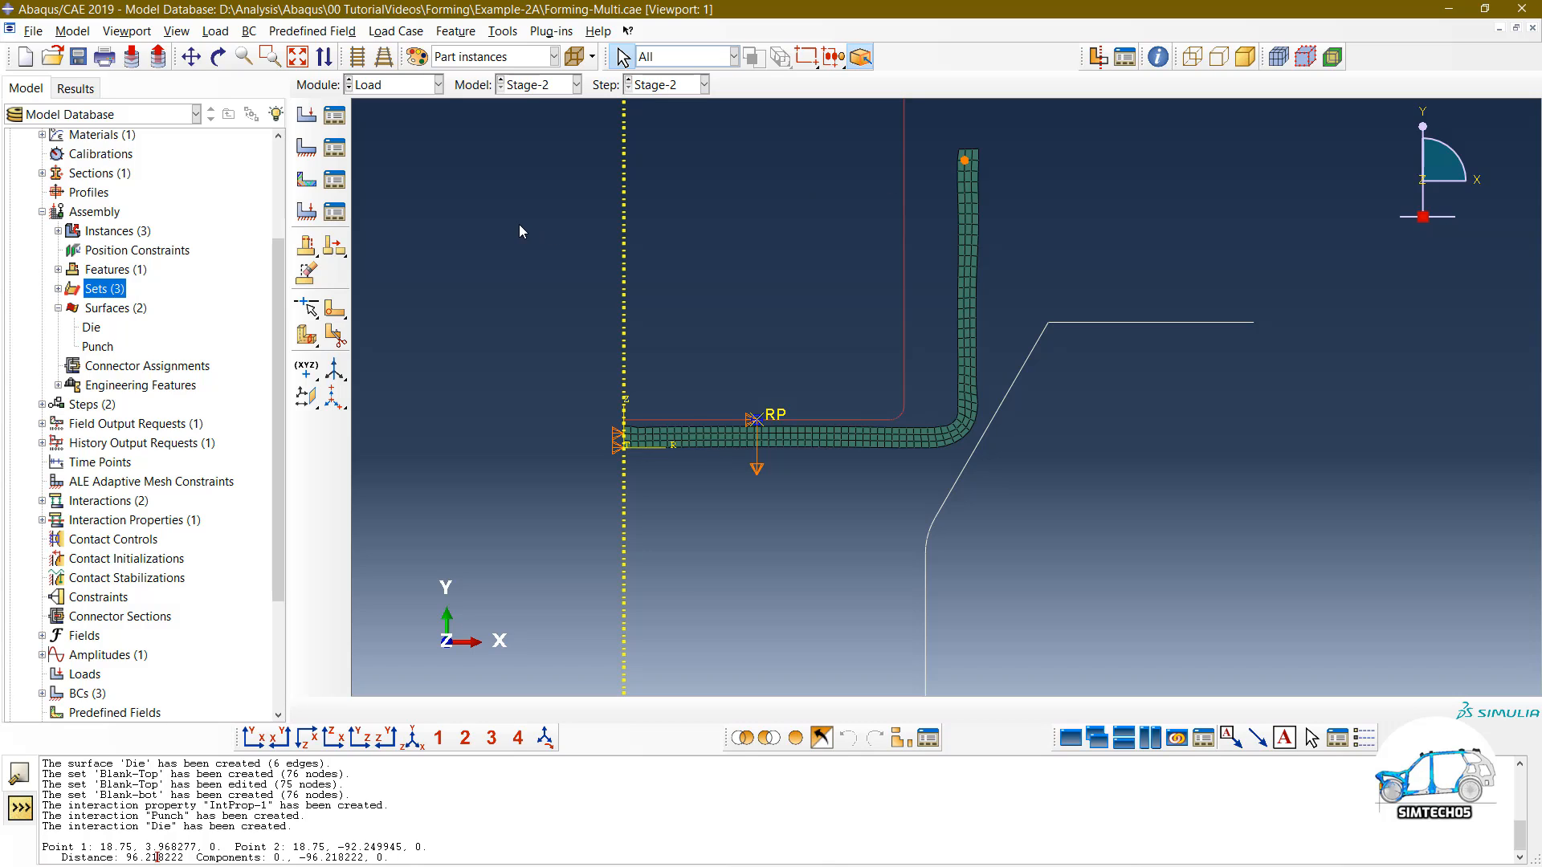
{"action": "left_click", "coordinate": [334, 181]}
{"action": "left_click_drag", "start_coordinate": [422, 189], "coordinate": [167, 121]}
{"action": "left_click", "coordinate": [129, 294]}
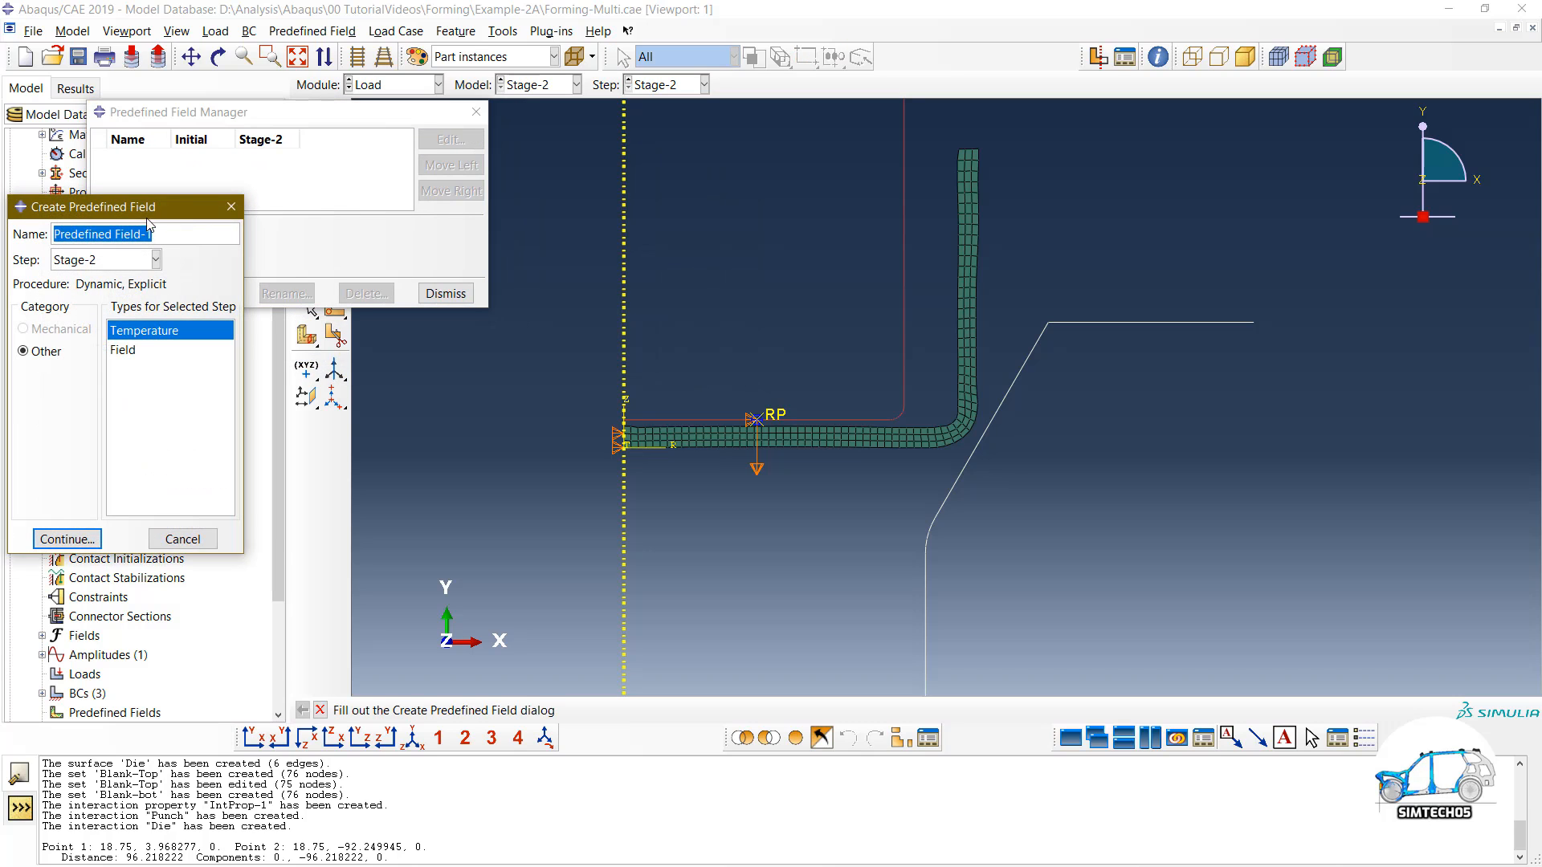
{"action": "left_click_drag", "start_coordinate": [150, 206], "coordinate": [234, 165]}
{"action": "left_click", "coordinate": [182, 221]}
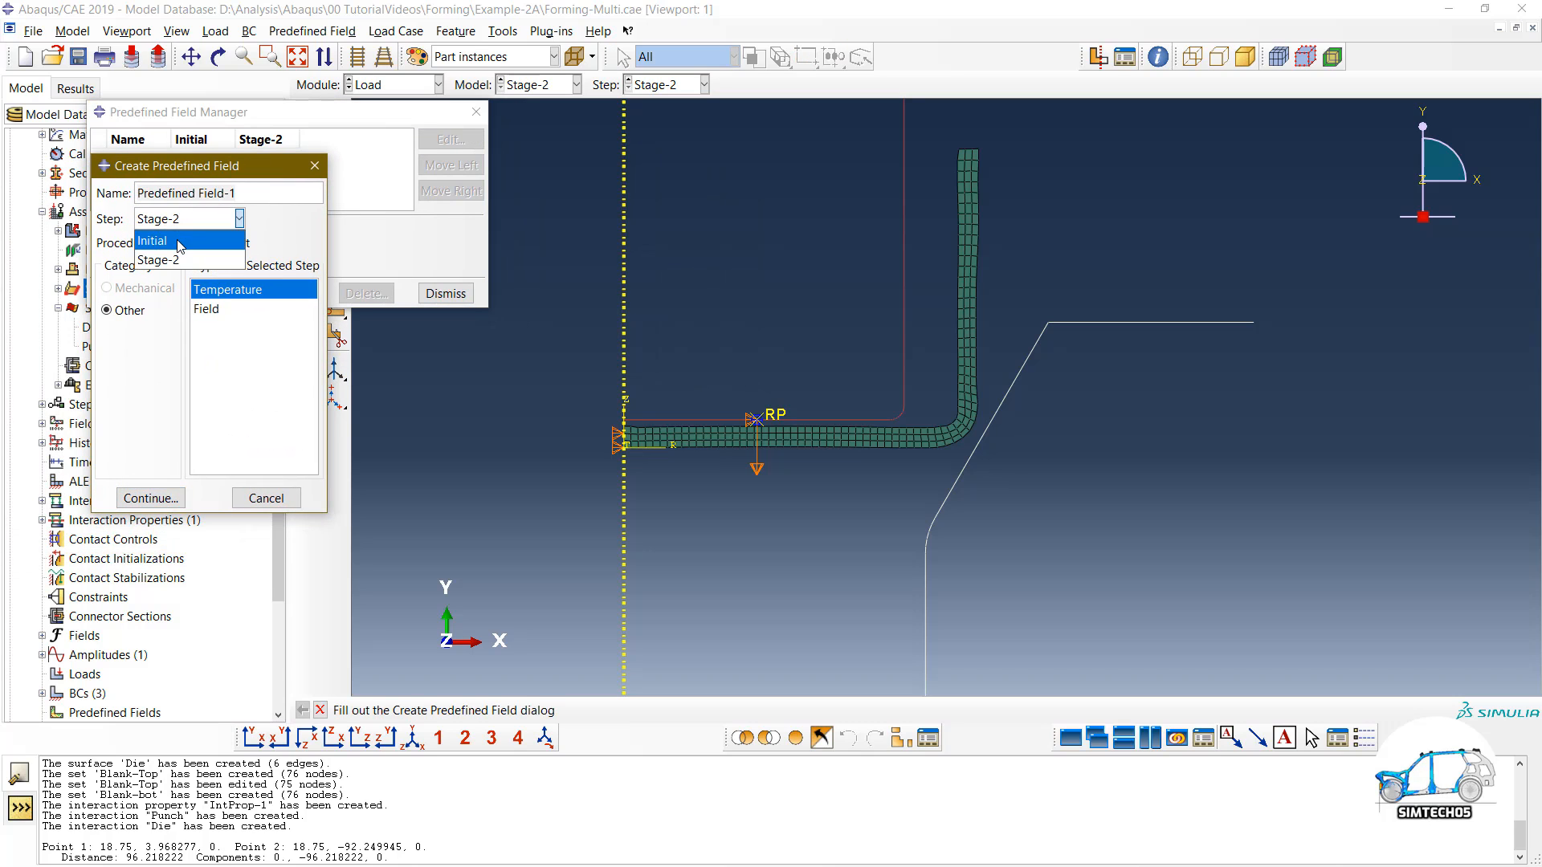
{"action": "left_click", "coordinate": [153, 240]}
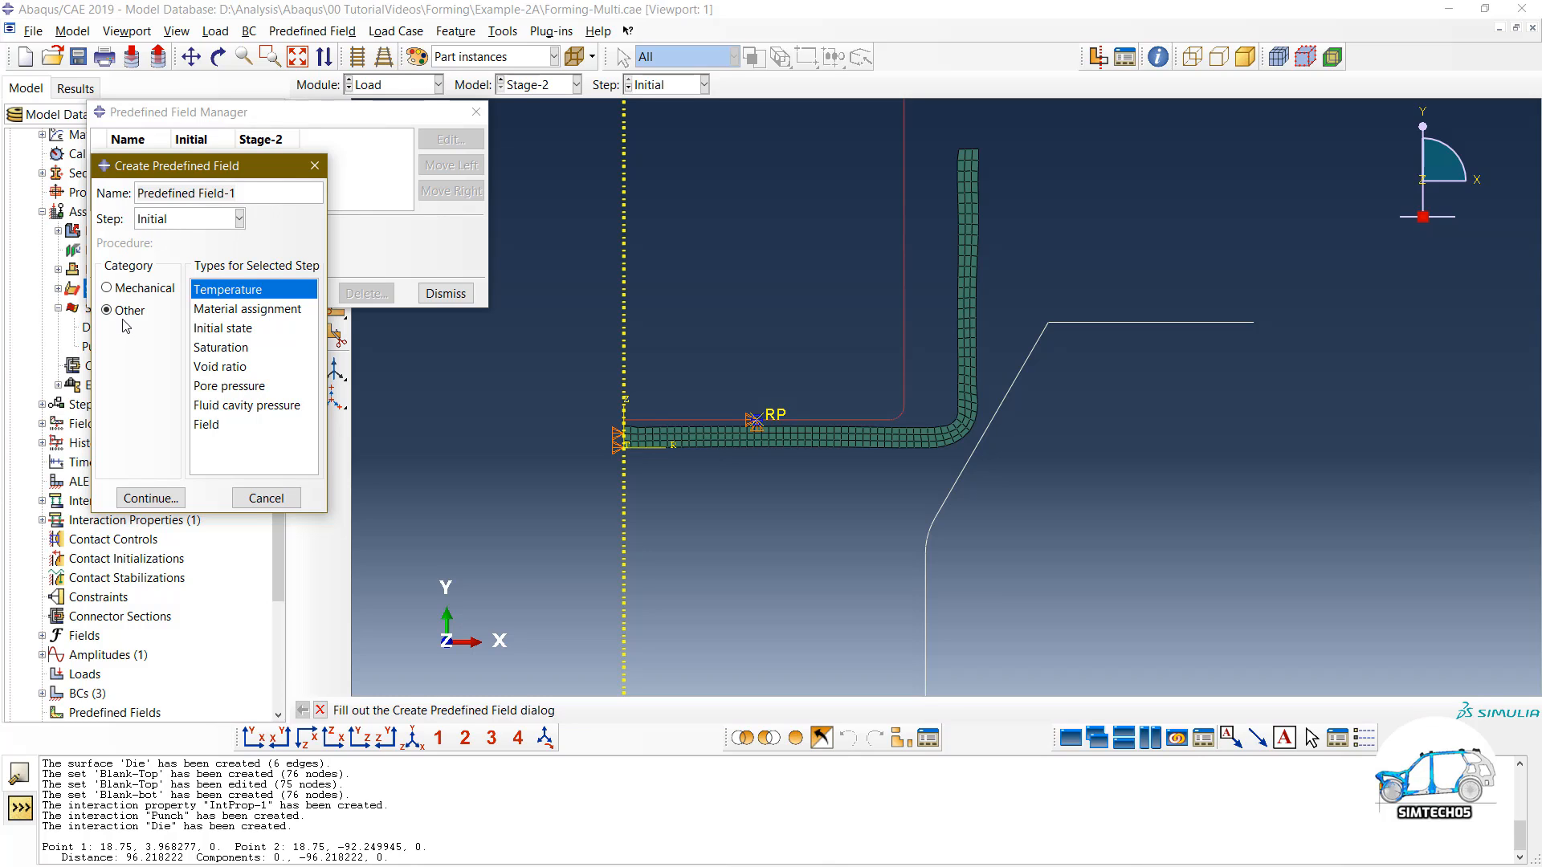
{"action": "left_click", "coordinate": [235, 330]}
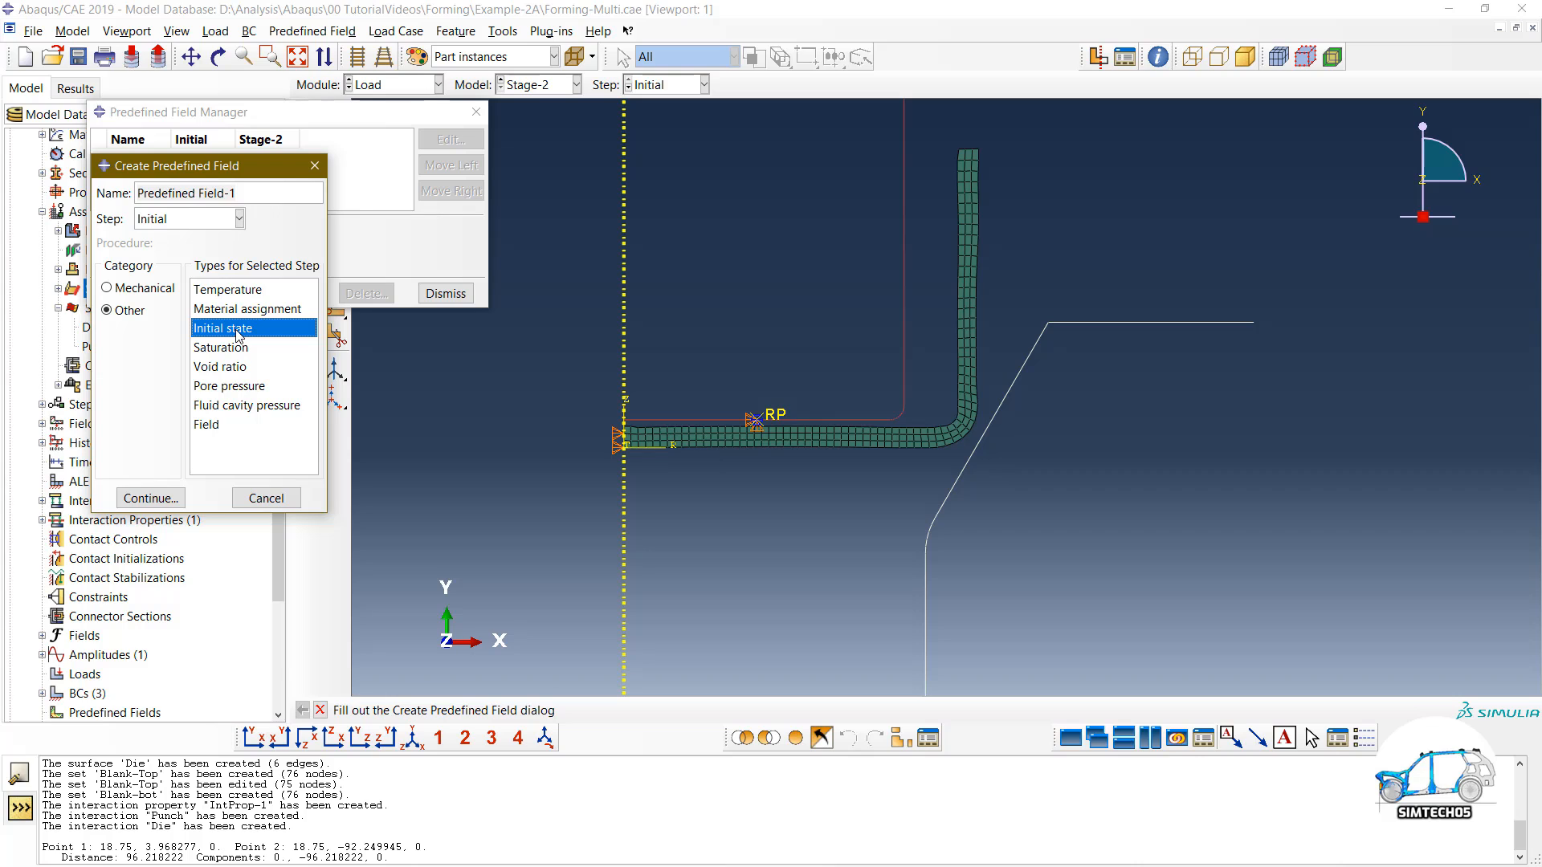
{"action": "left_click", "coordinate": [151, 497]}
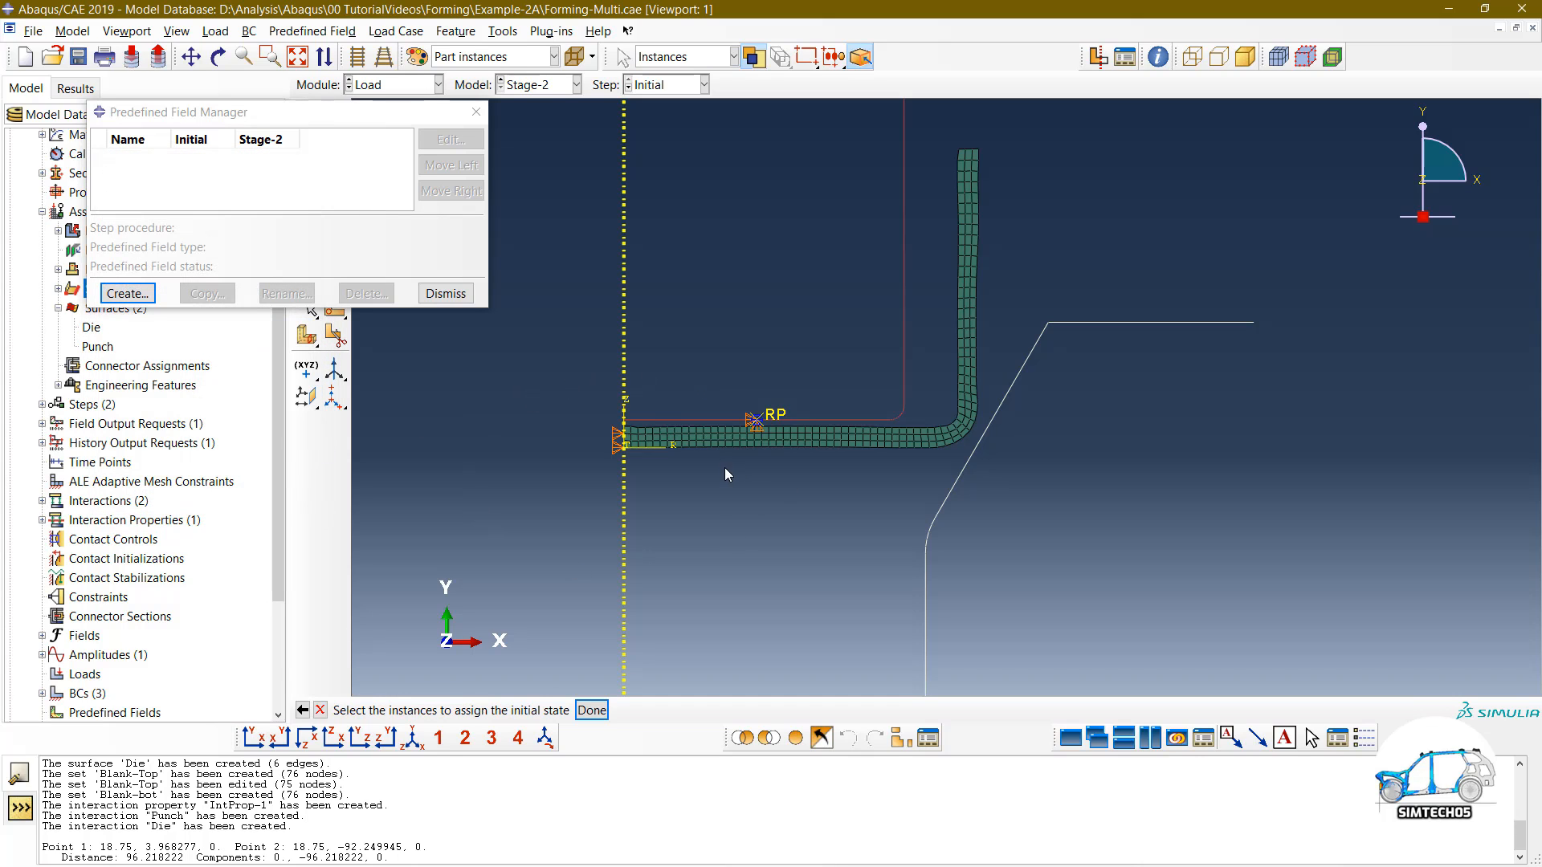
{"action": "left_click", "coordinate": [757, 442]}
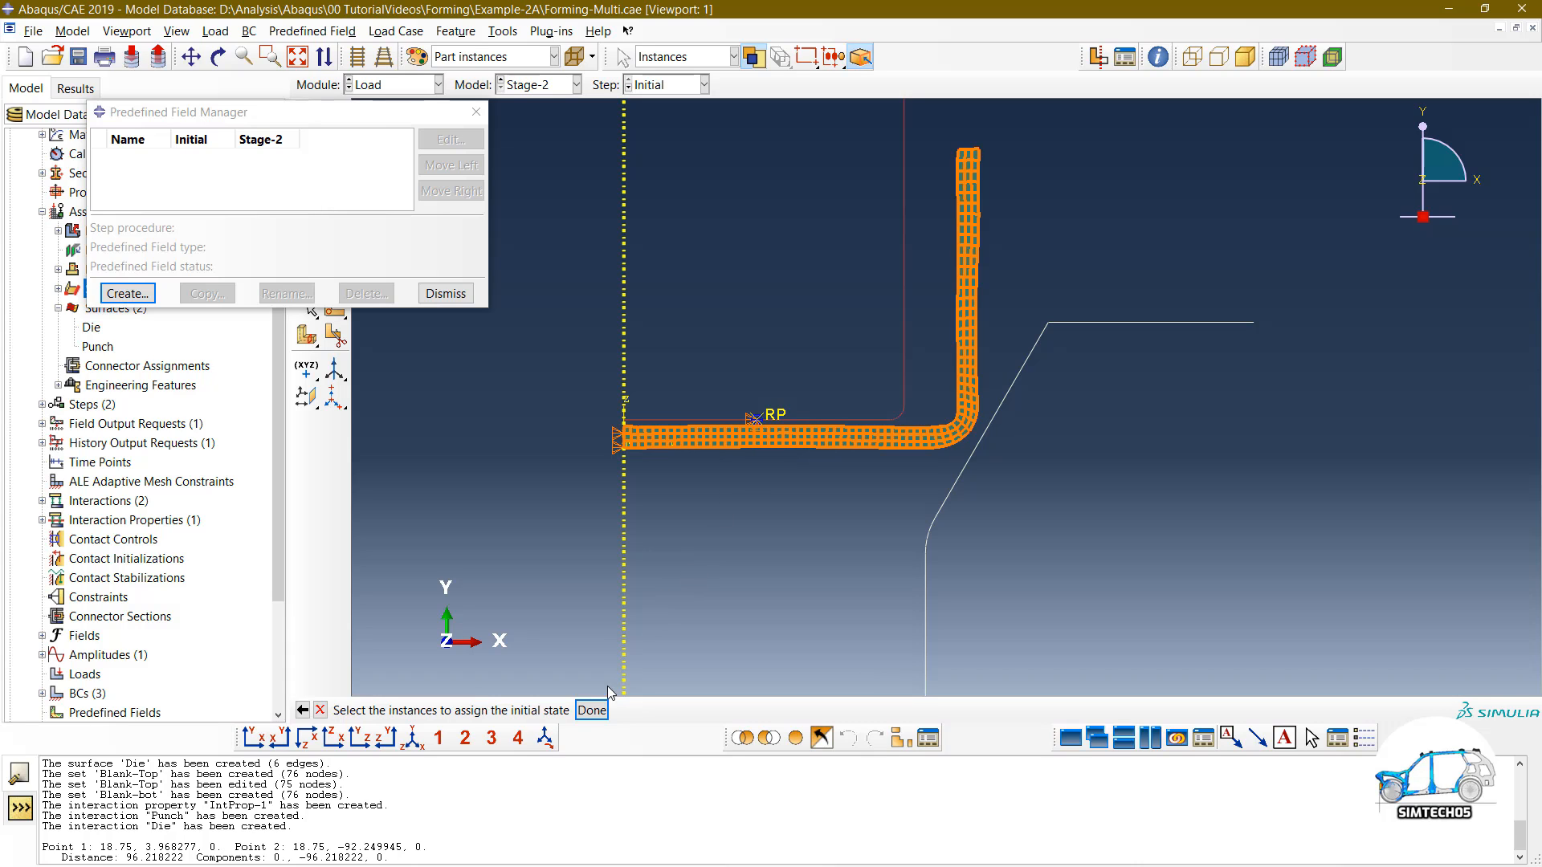
{"action": "left_click", "coordinate": [592, 710]}
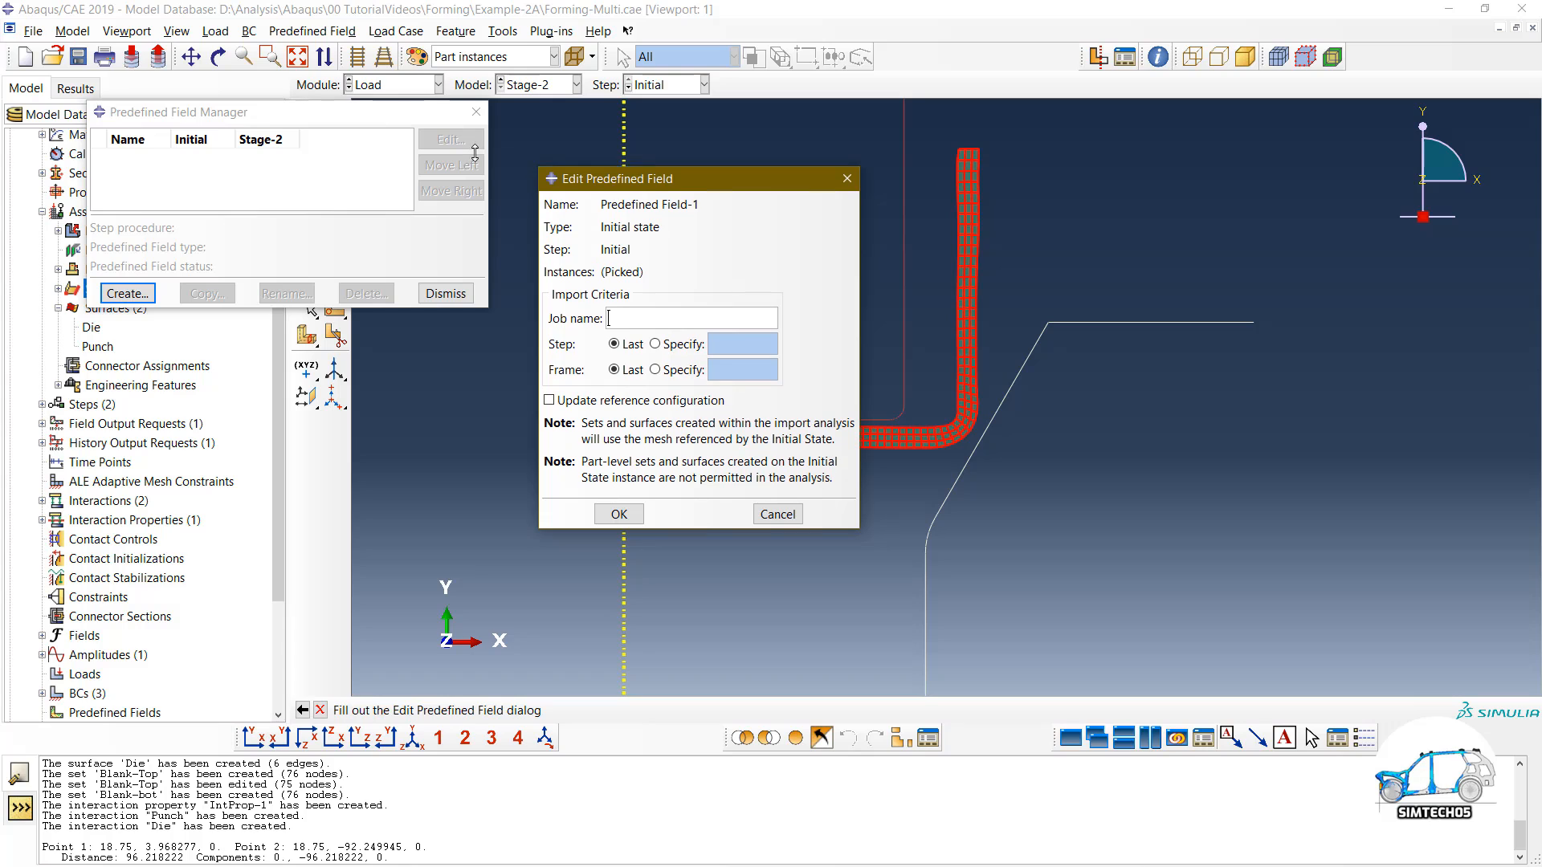
Step: Set the predefined field's import job name to Stage-1, finish it and close the predefined field manager
{"action": "left_click_drag", "start_coordinate": [643, 178], "coordinate": [320, 134]}
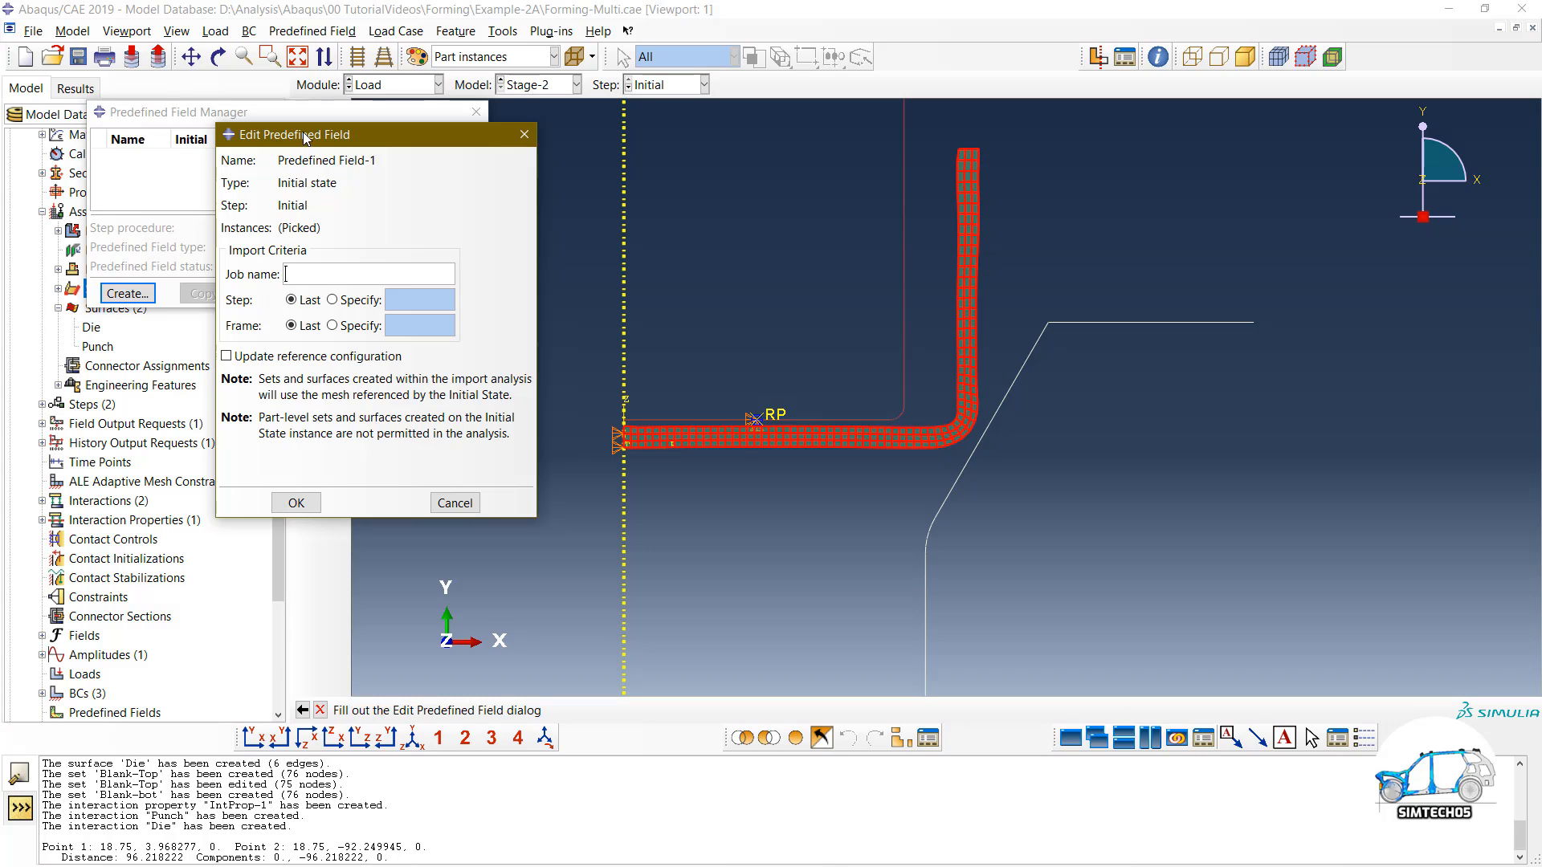
{"action": "left_click_drag", "start_coordinate": [304, 138], "coordinate": [352, 143]}
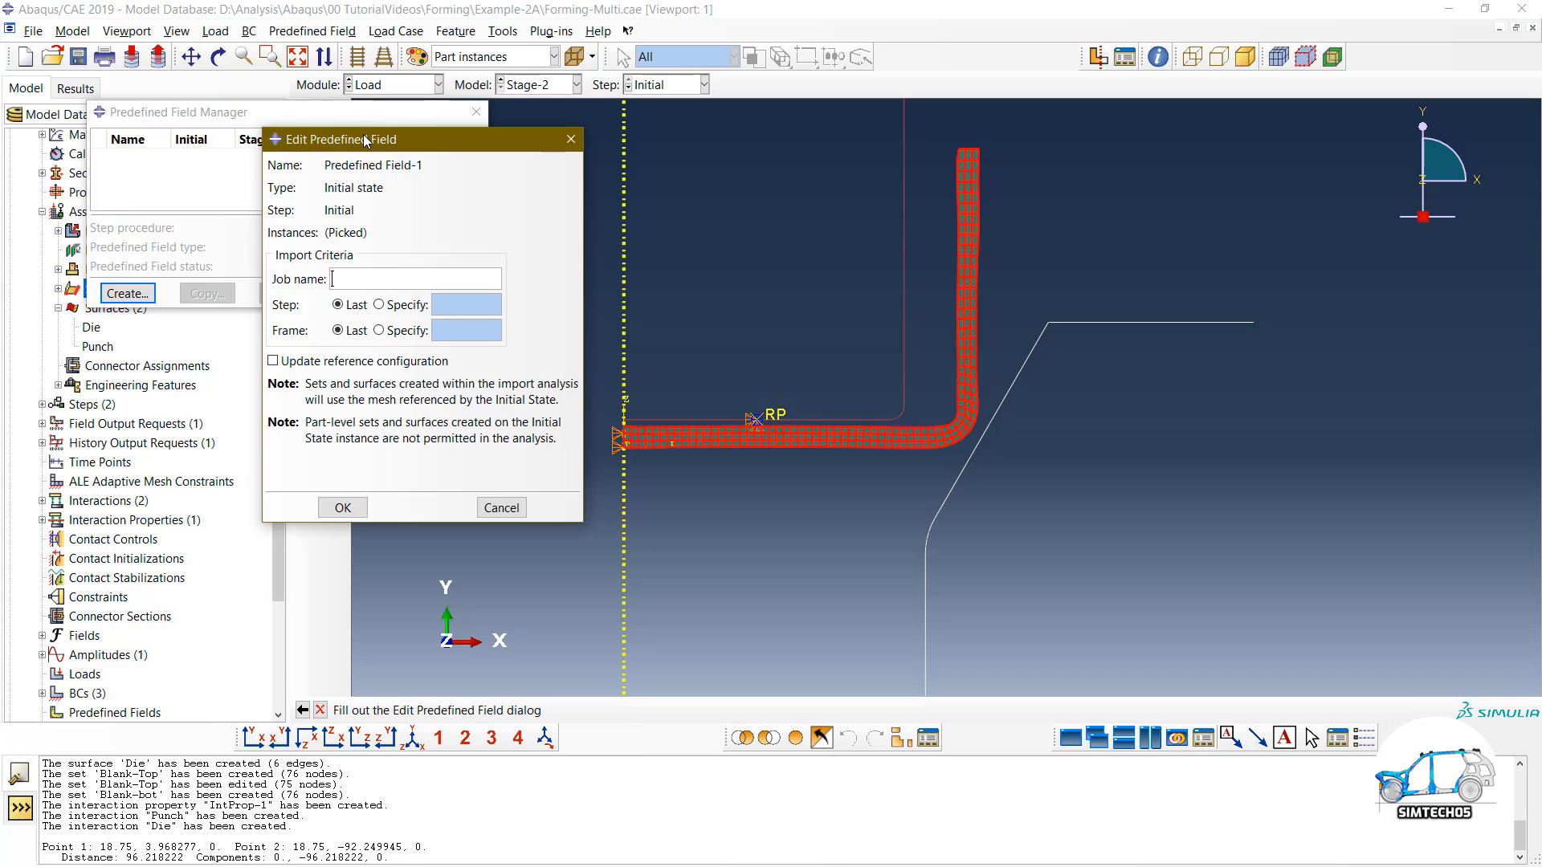
{"action": "left_click_drag", "start_coordinate": [365, 140], "coordinate": [480, 137]}
{"action": "scroll", "coordinate": [193, 565], "scroll_direction": "down", "scroll_amount": 3}
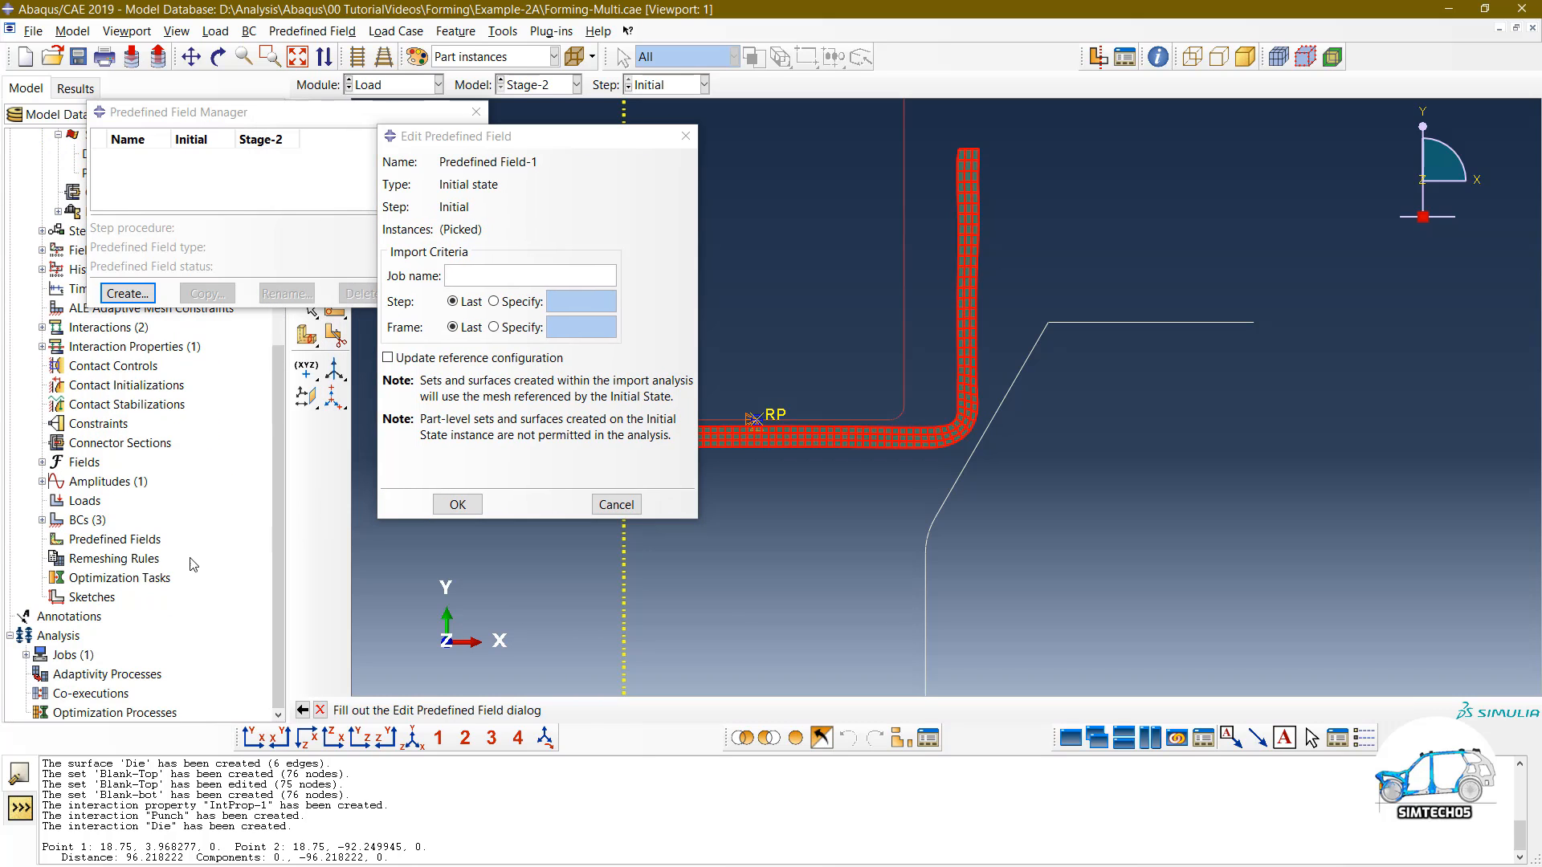
{"action": "left_click", "coordinate": [26, 656]}
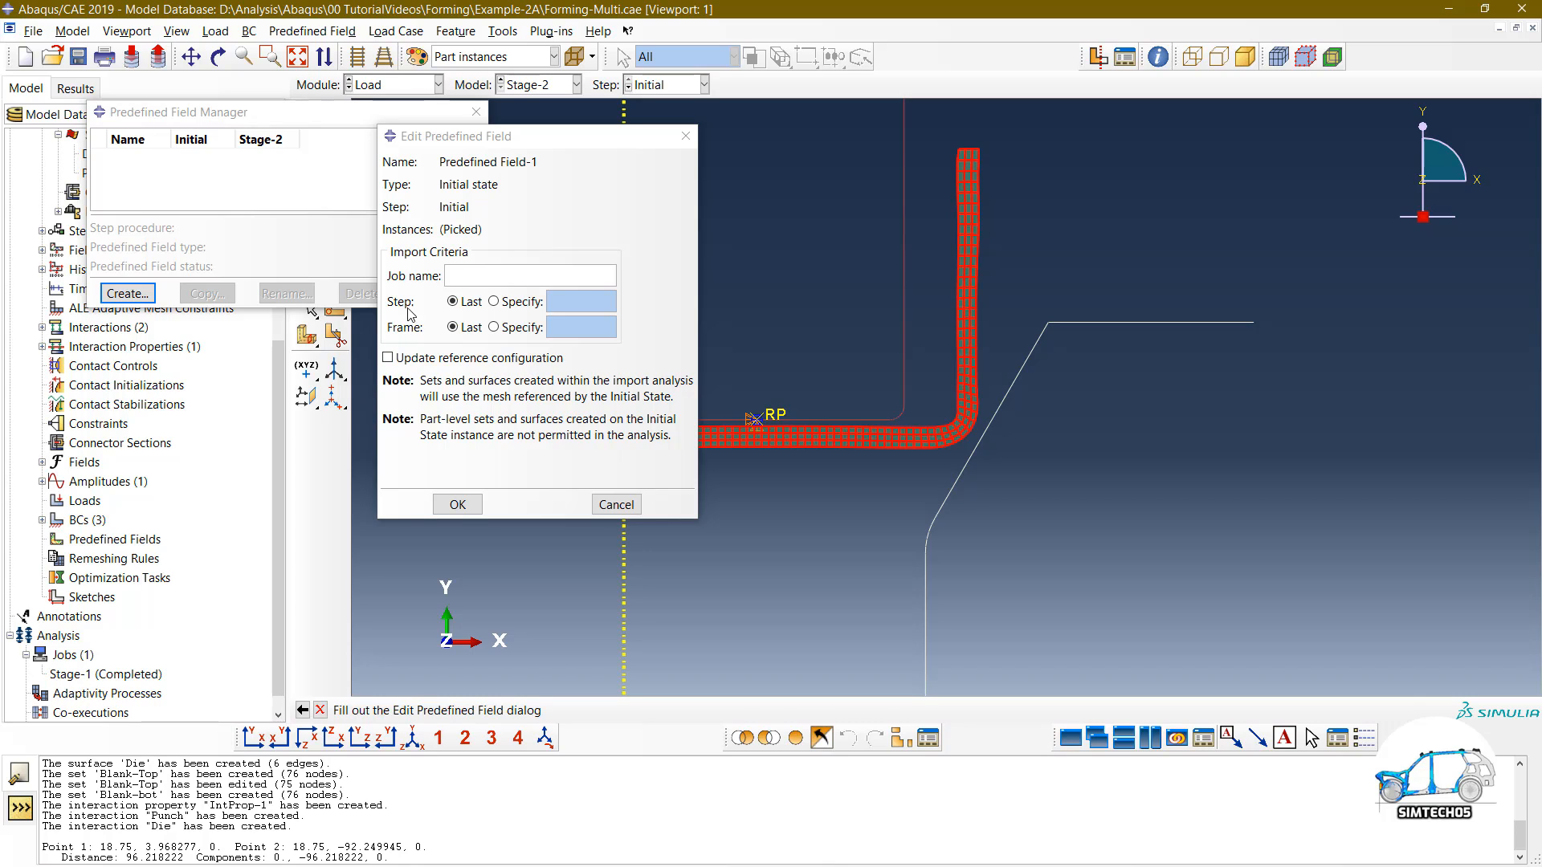
{"action": "left_click", "coordinate": [446, 275]}
{"action": "type", "text": "Sta"}
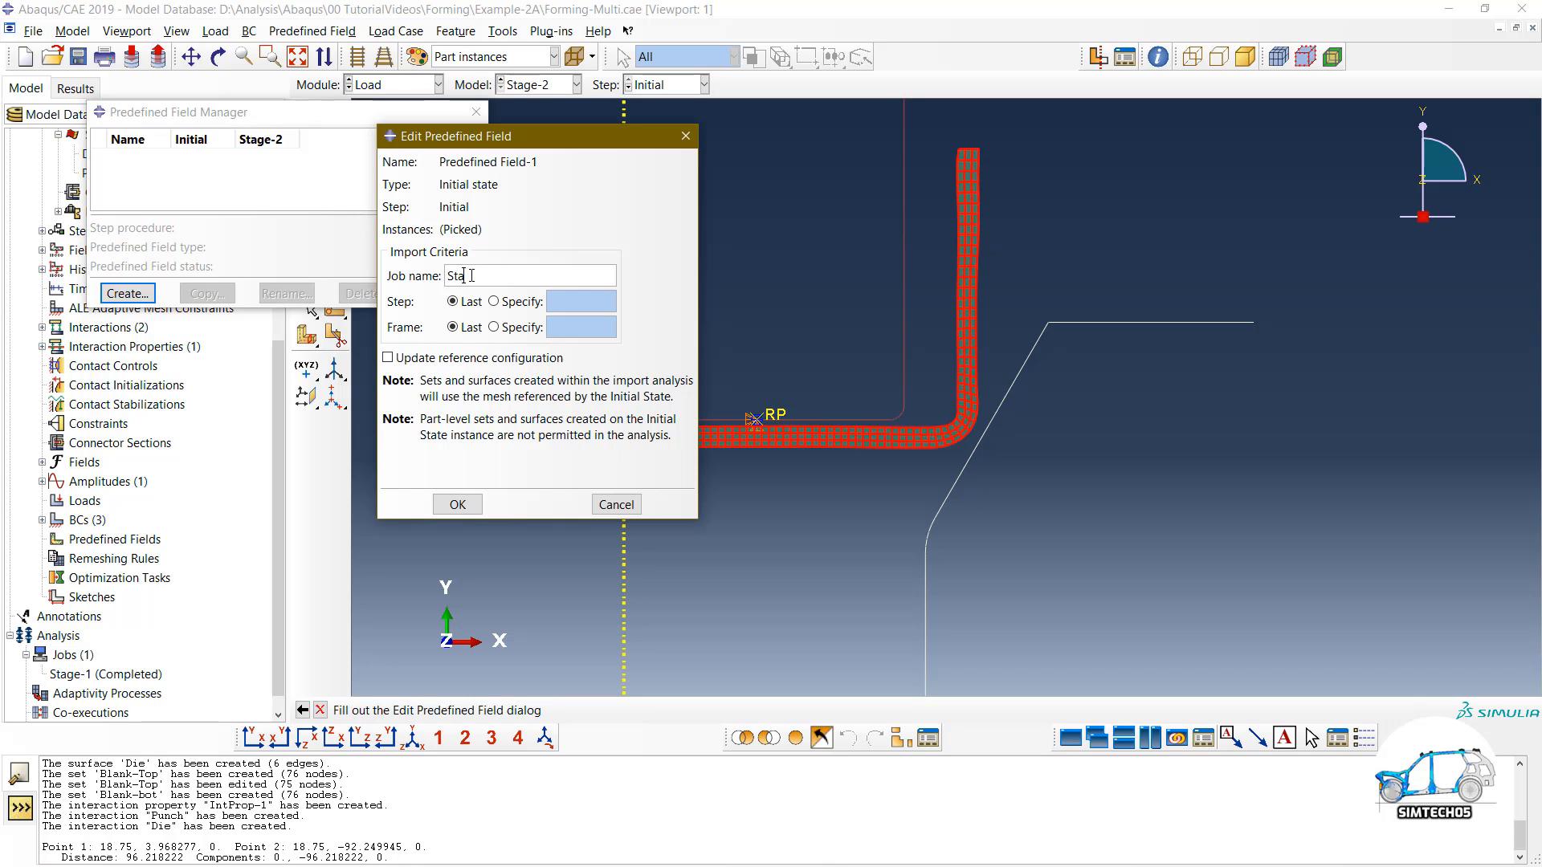
{"action": "type", "text": "ge-1"}
{"action": "left_click", "coordinate": [472, 504]}
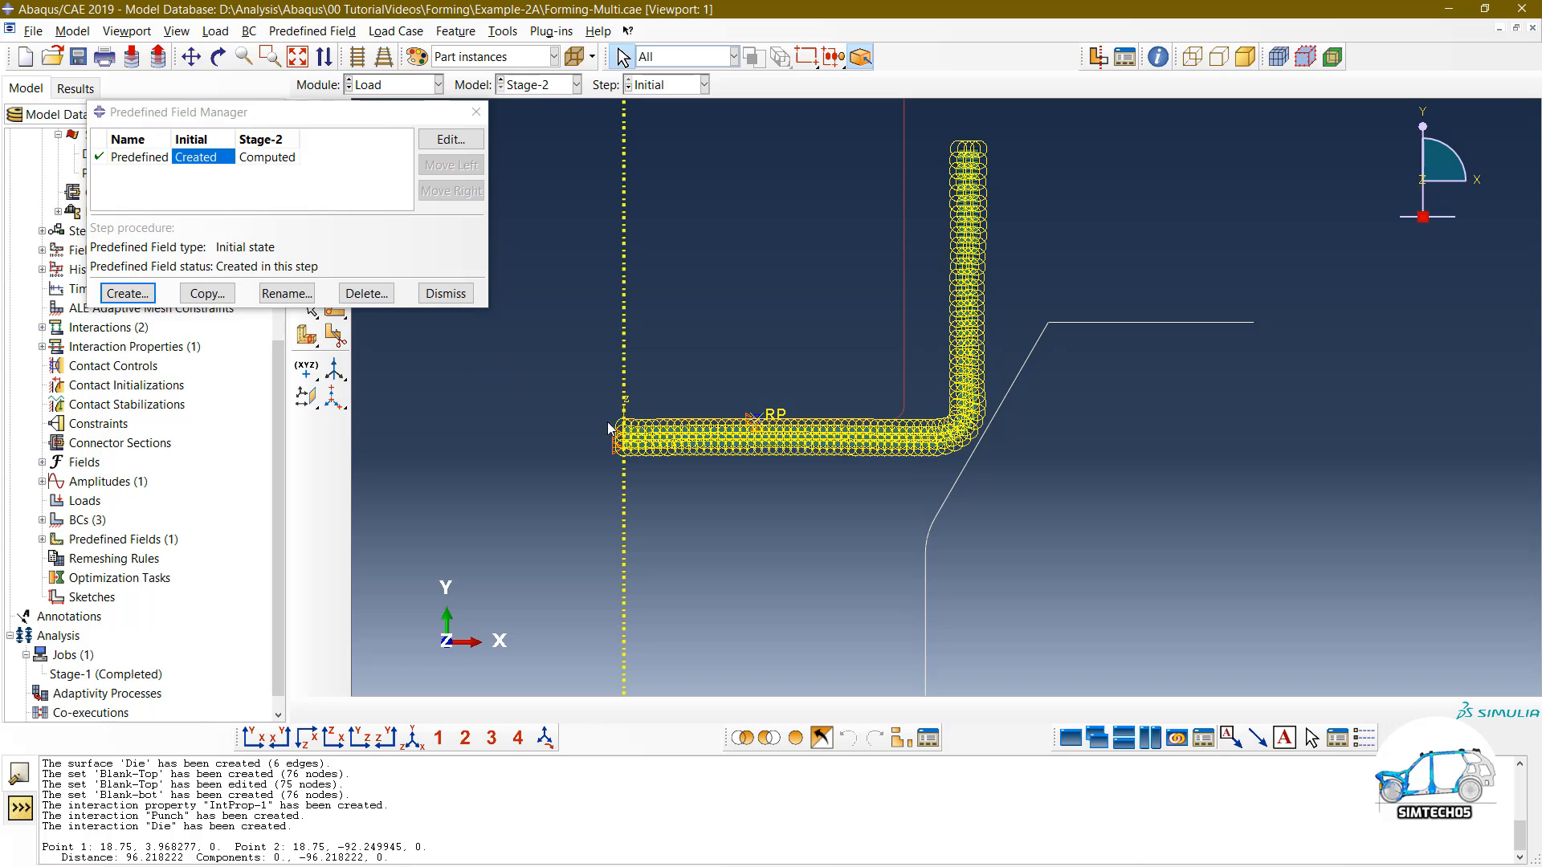
{"action": "left_click", "coordinate": [453, 297]}
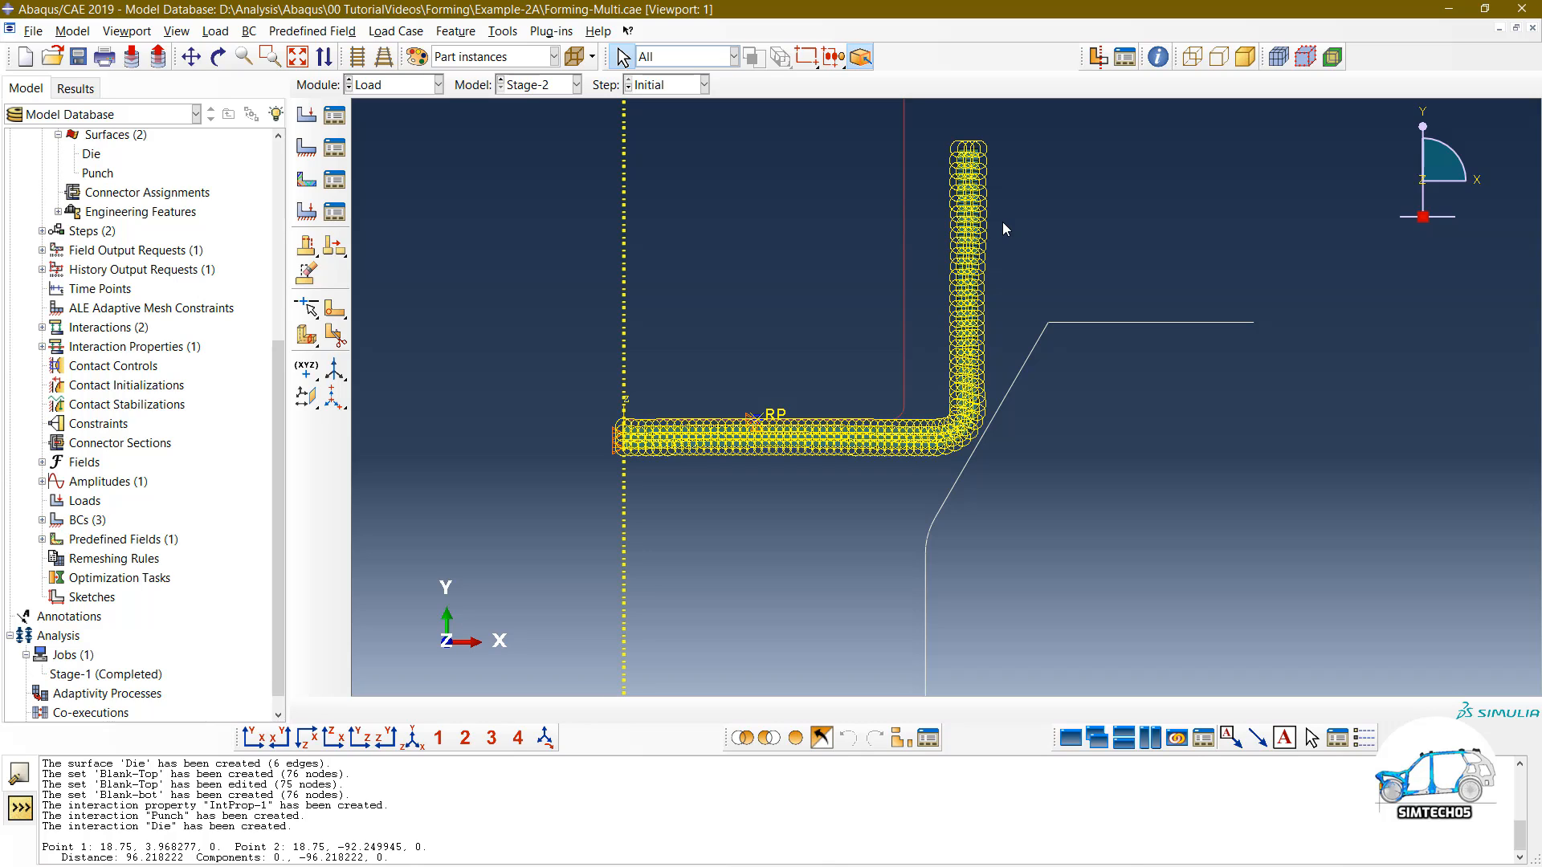
Step: Display the Punch part in the Mesh module and save the model database
{"action": "left_click", "coordinate": [388, 87]}
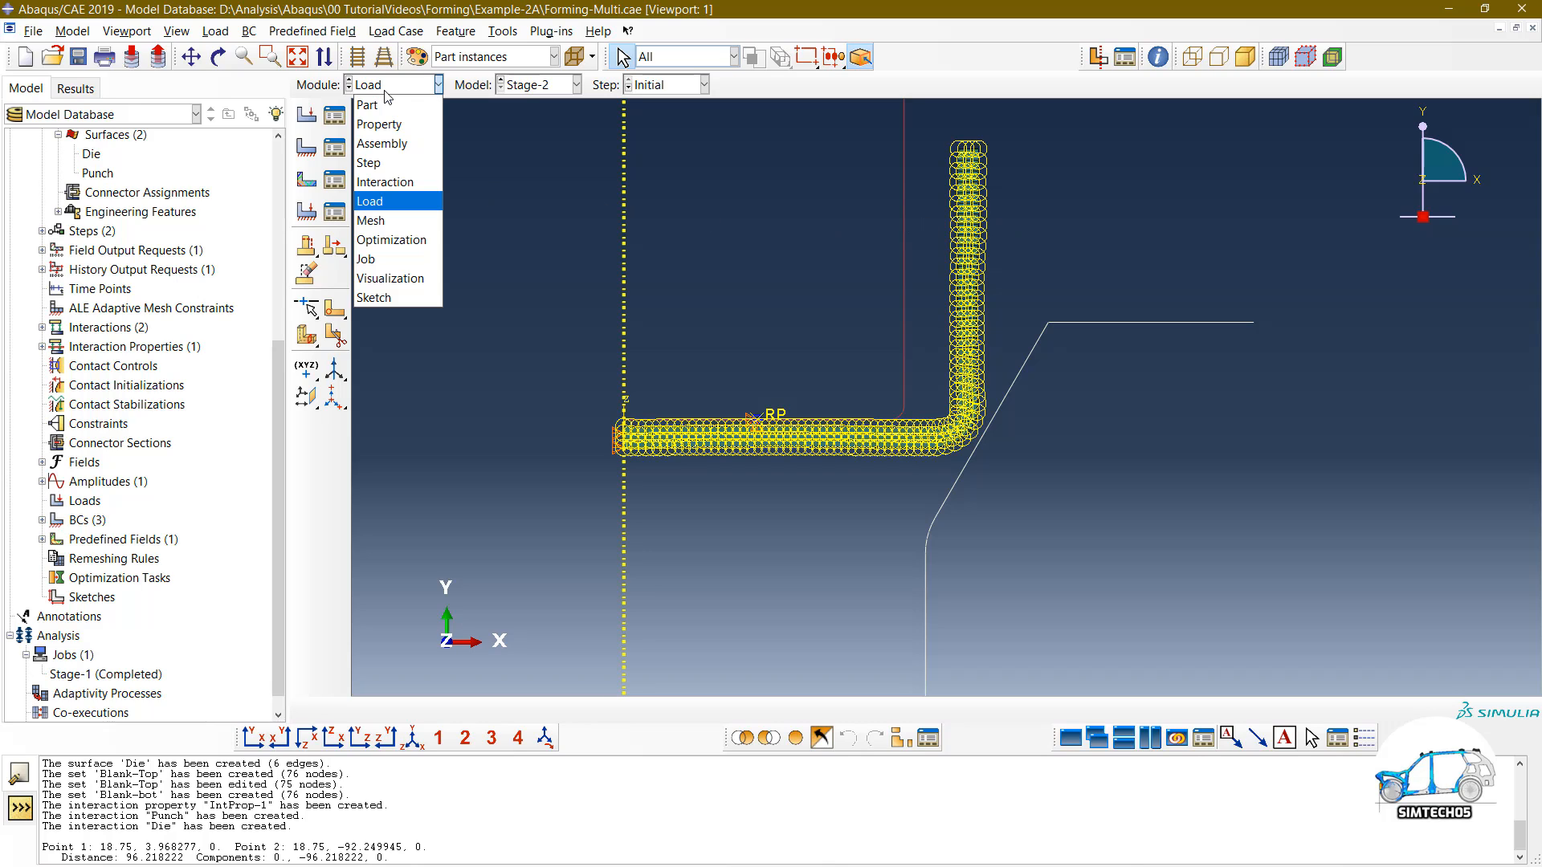
{"action": "left_click", "coordinate": [384, 219]}
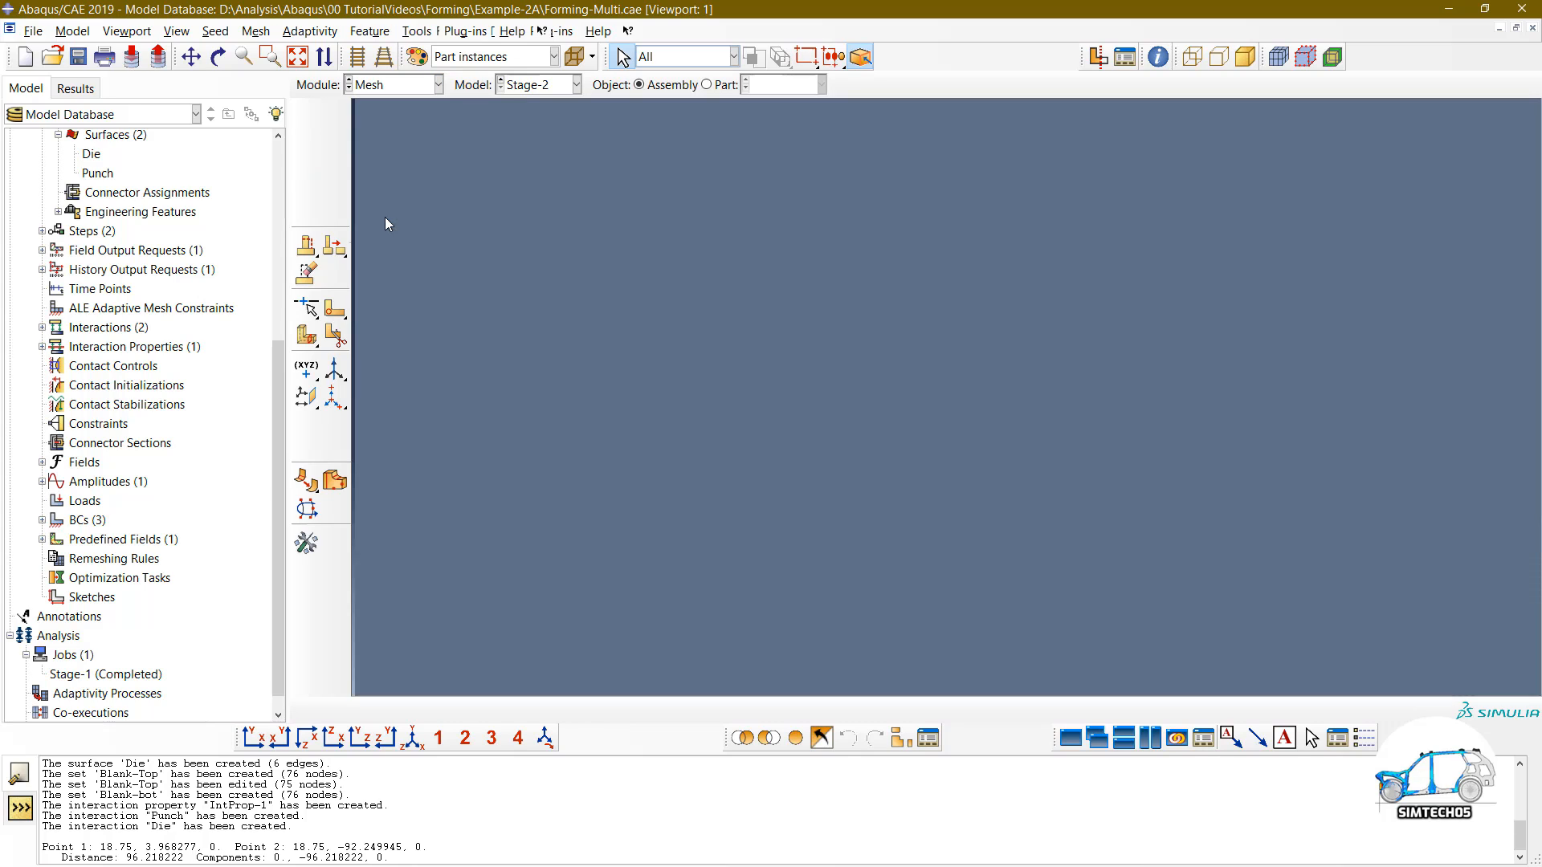
{"action": "left_click", "coordinate": [722, 89]}
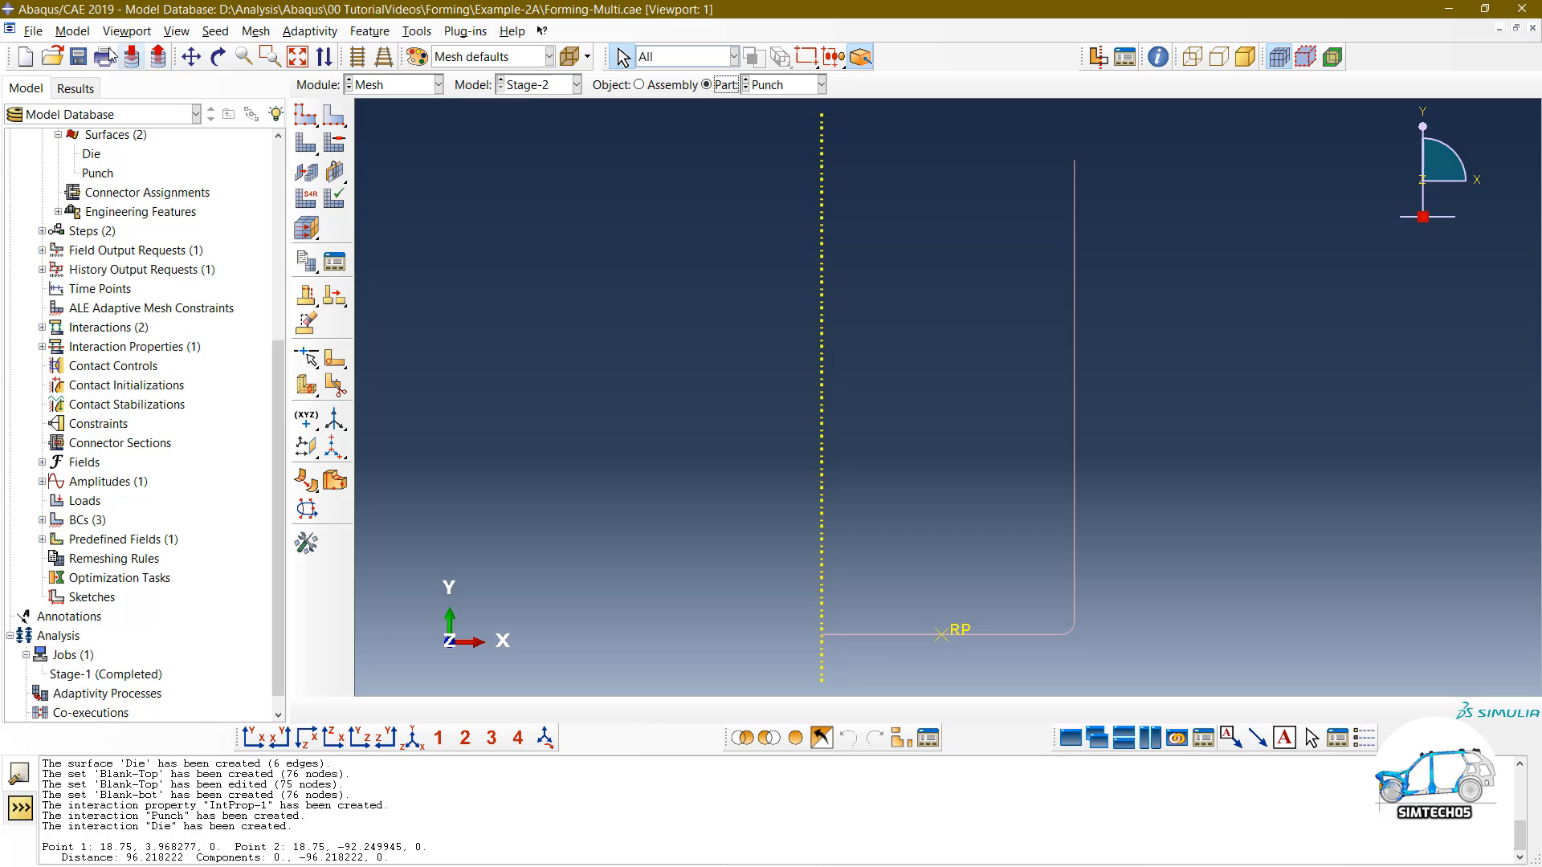
{"action": "left_click", "coordinate": [78, 56]}
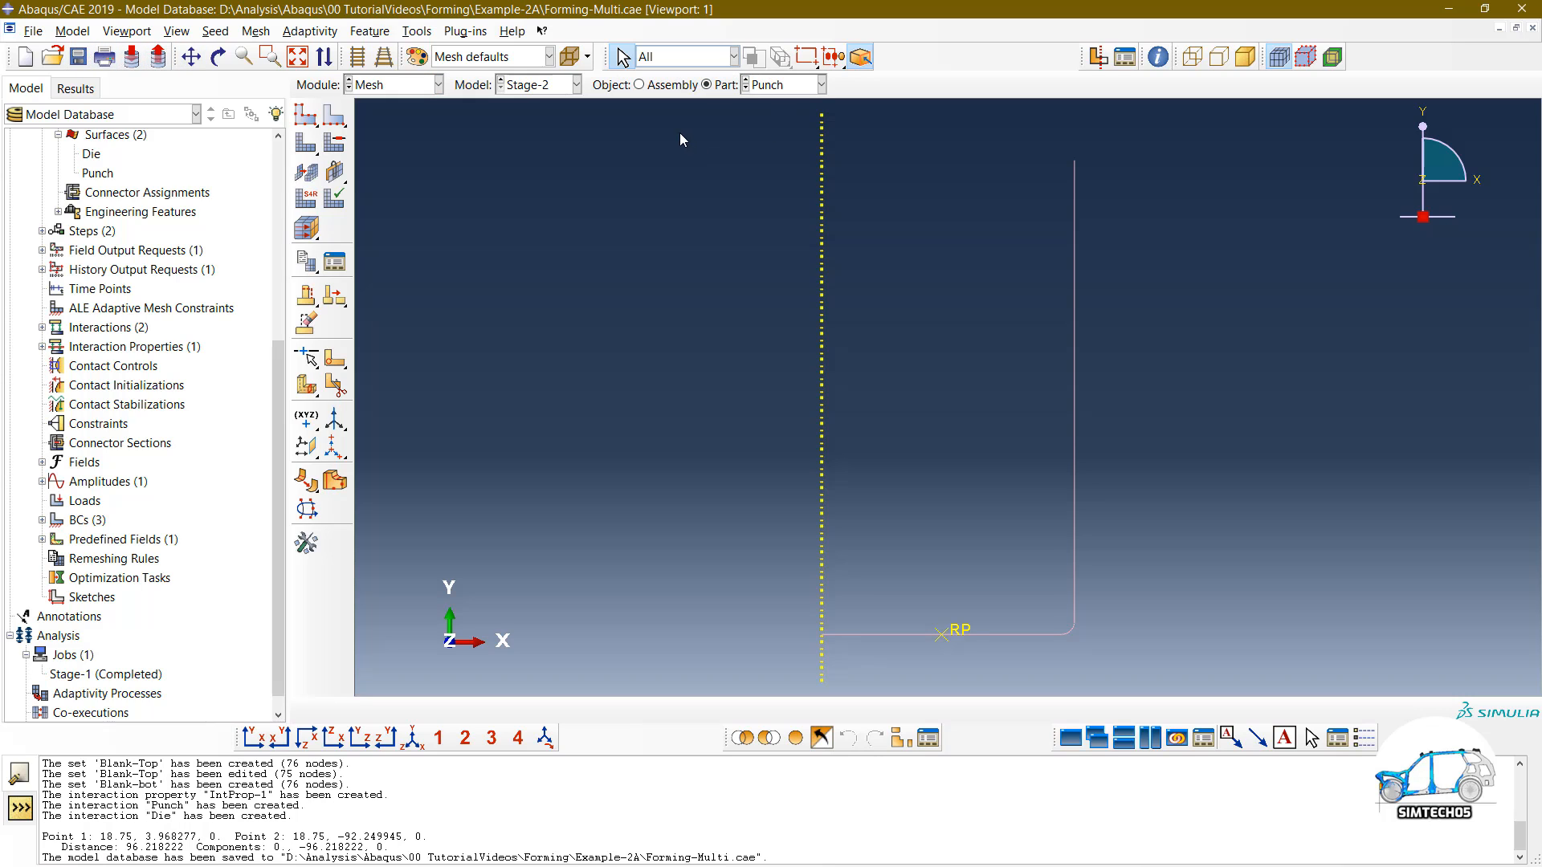
Step: Seed the Punch part with a global size of 1 and a maximum deviation factor of 0.01
{"action": "left_click", "coordinate": [305, 114]}
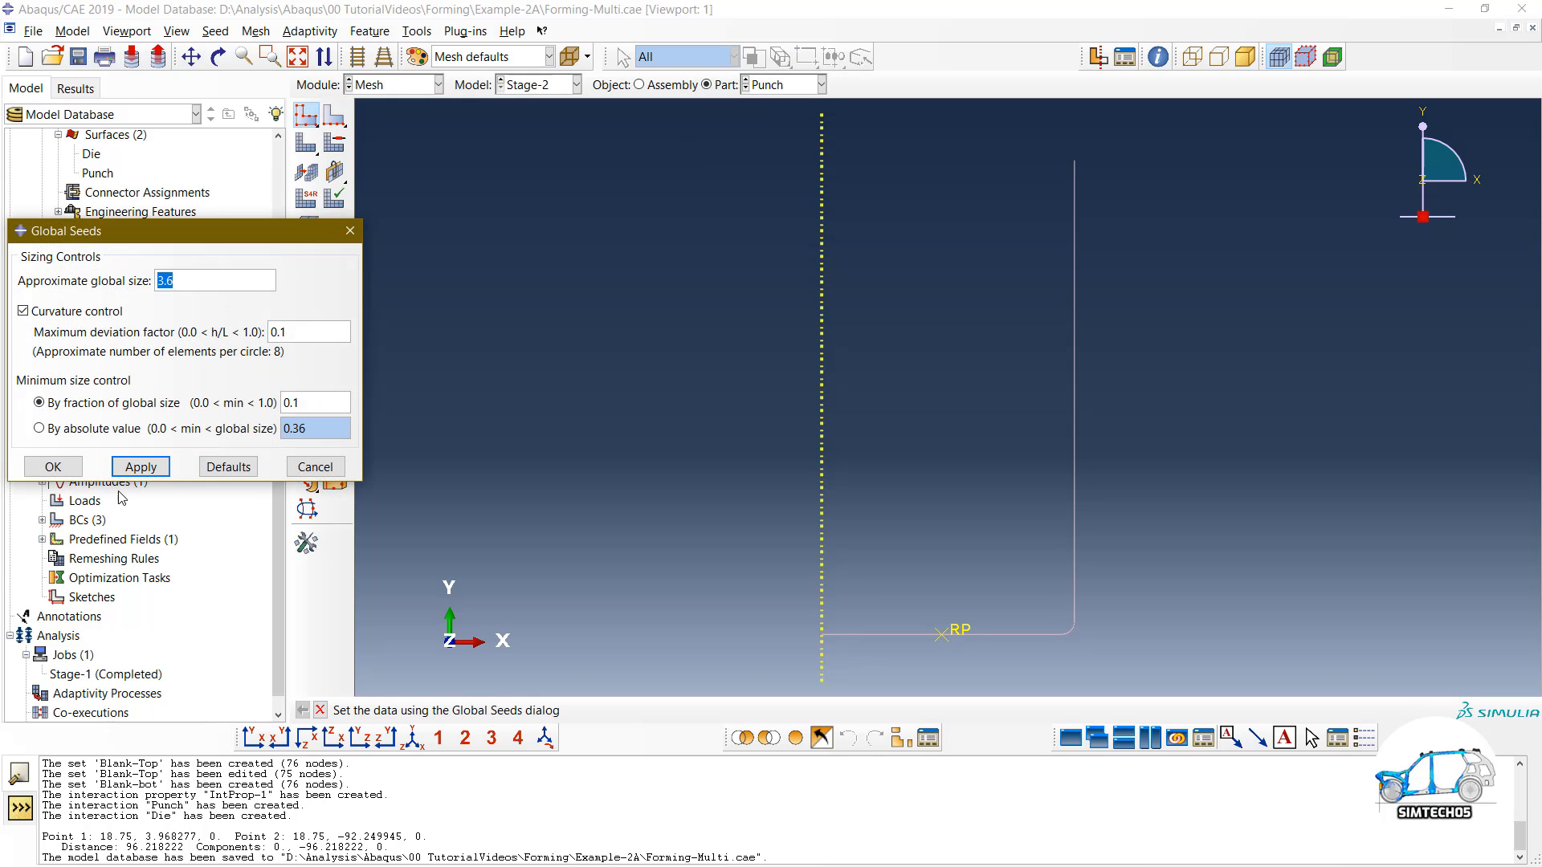
{"action": "left_click", "coordinate": [140, 467]}
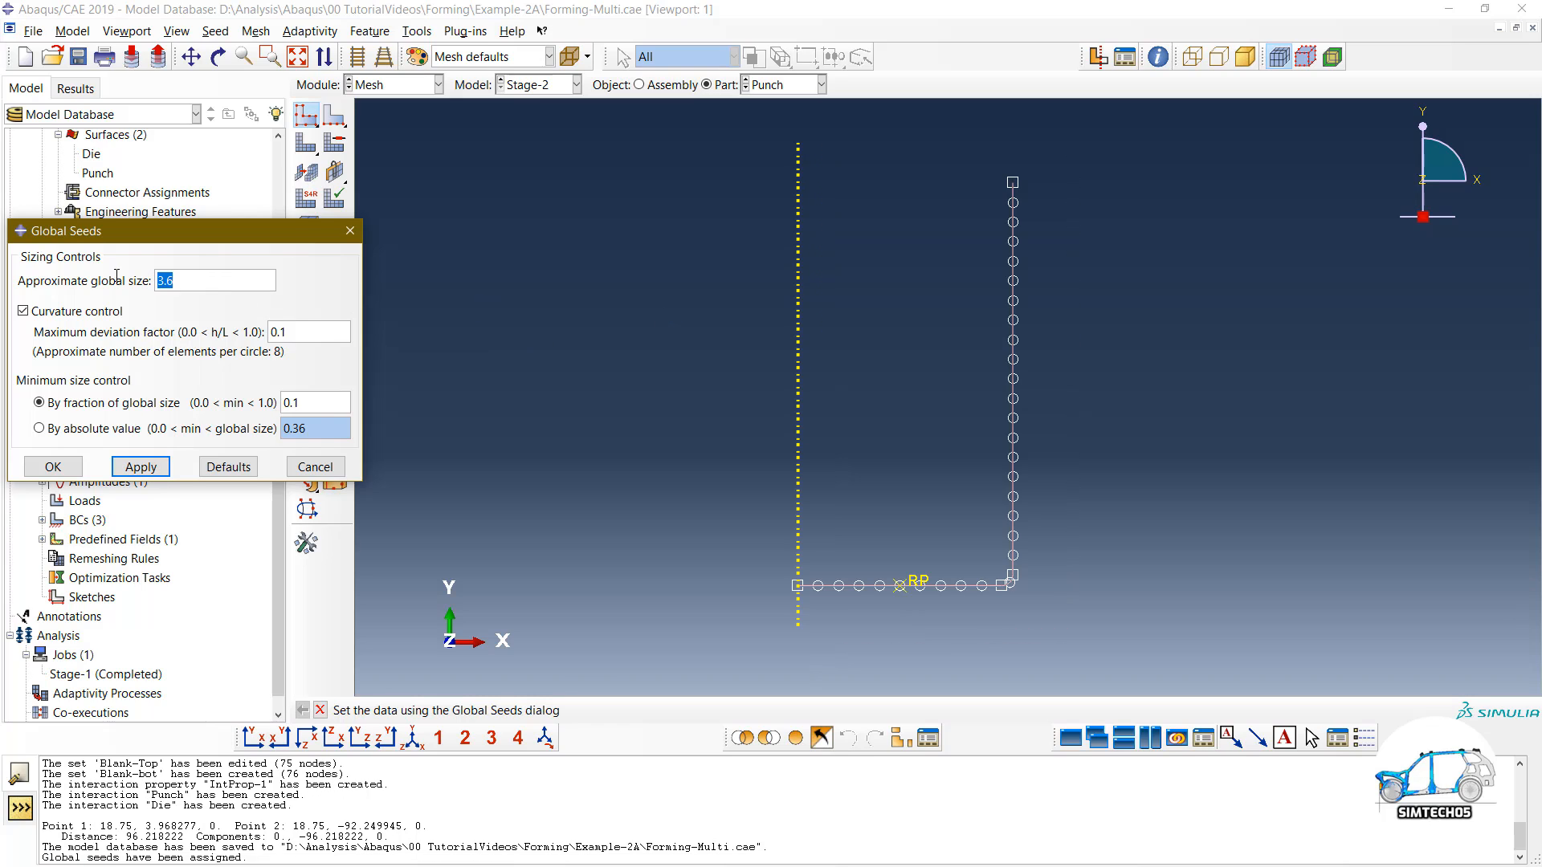
{"action": "type", "text": "1"}
{"action": "key", "text": "BackSpace"}
{"action": "type", "text": "01"}
{"action": "left_click", "coordinate": [139, 468]}
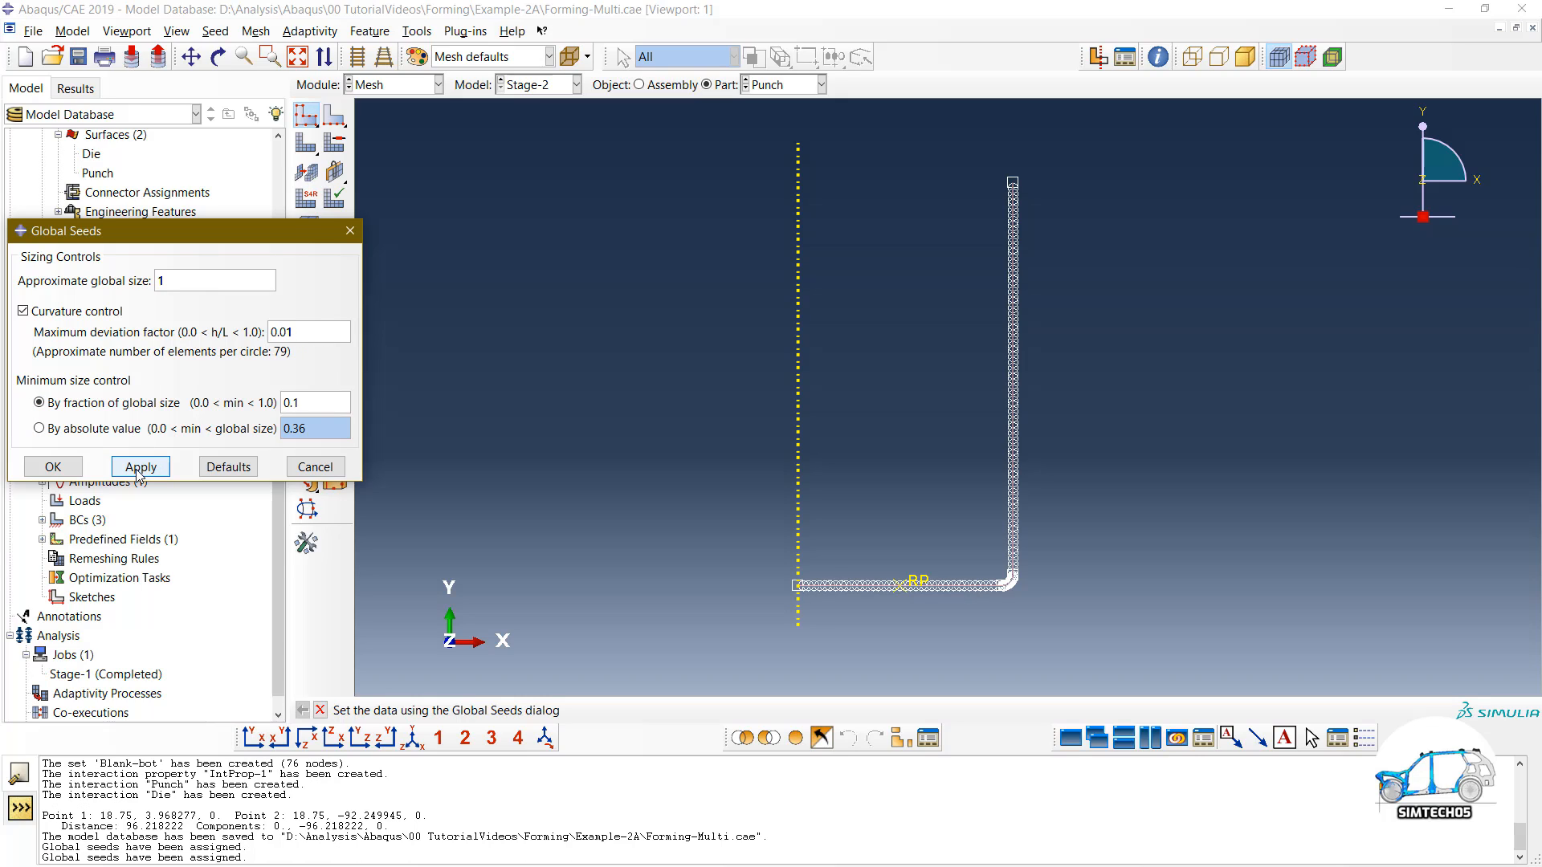
{"action": "scroll", "coordinate": [1010, 585], "scroll_direction": "up", "scroll_amount": 3}
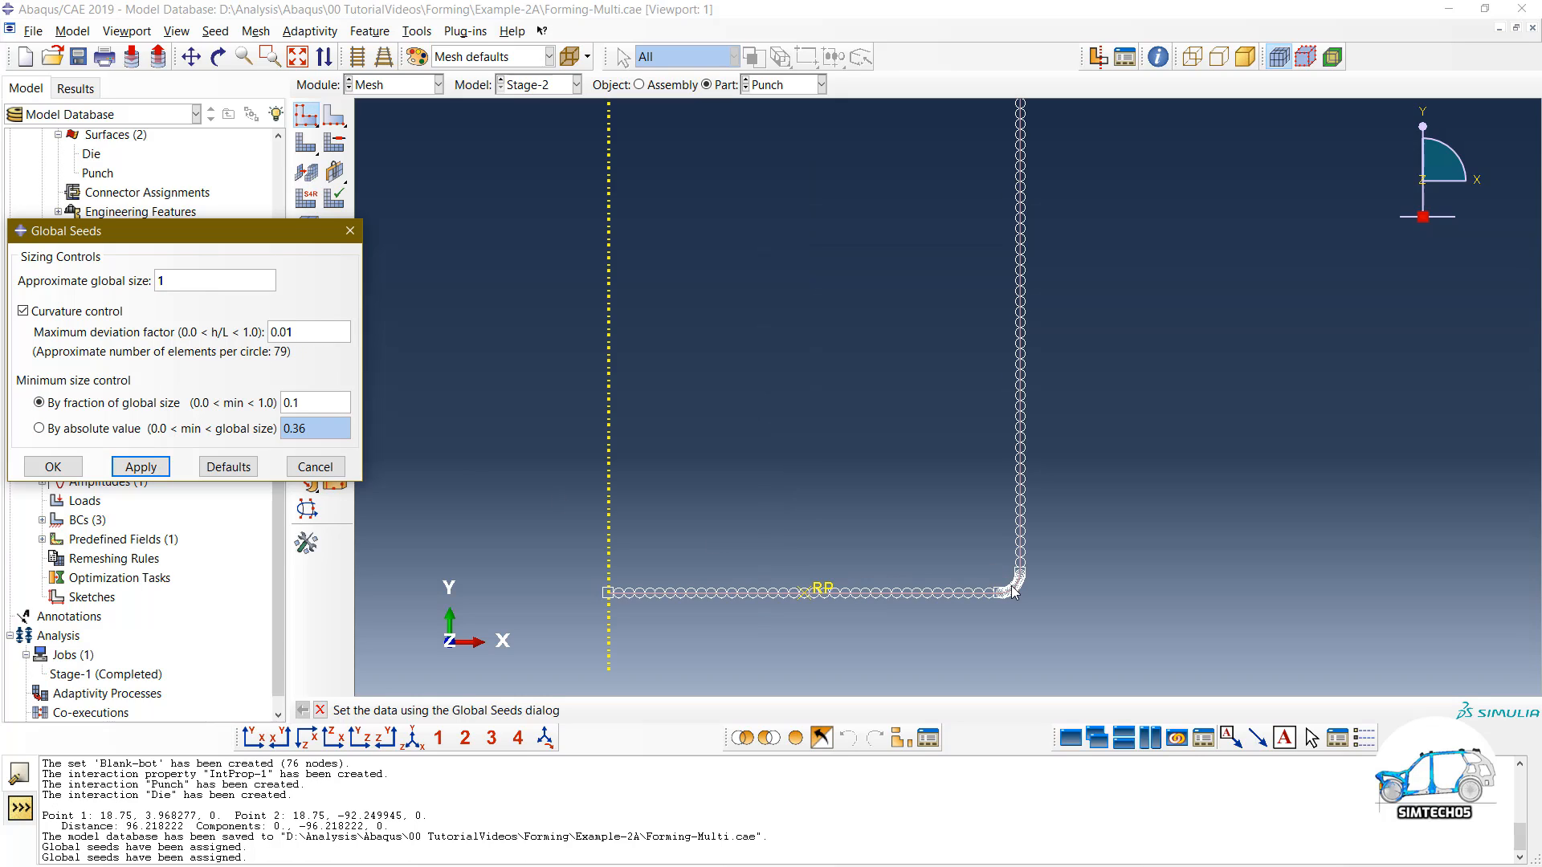
Step: Set the Punch part's seed maximum deviation factor to 0.02 and mesh the part
{"action": "left_click", "coordinate": [325, 334]}
{"action": "key", "text": "BackSpace"}
{"action": "type", "text": "2"}
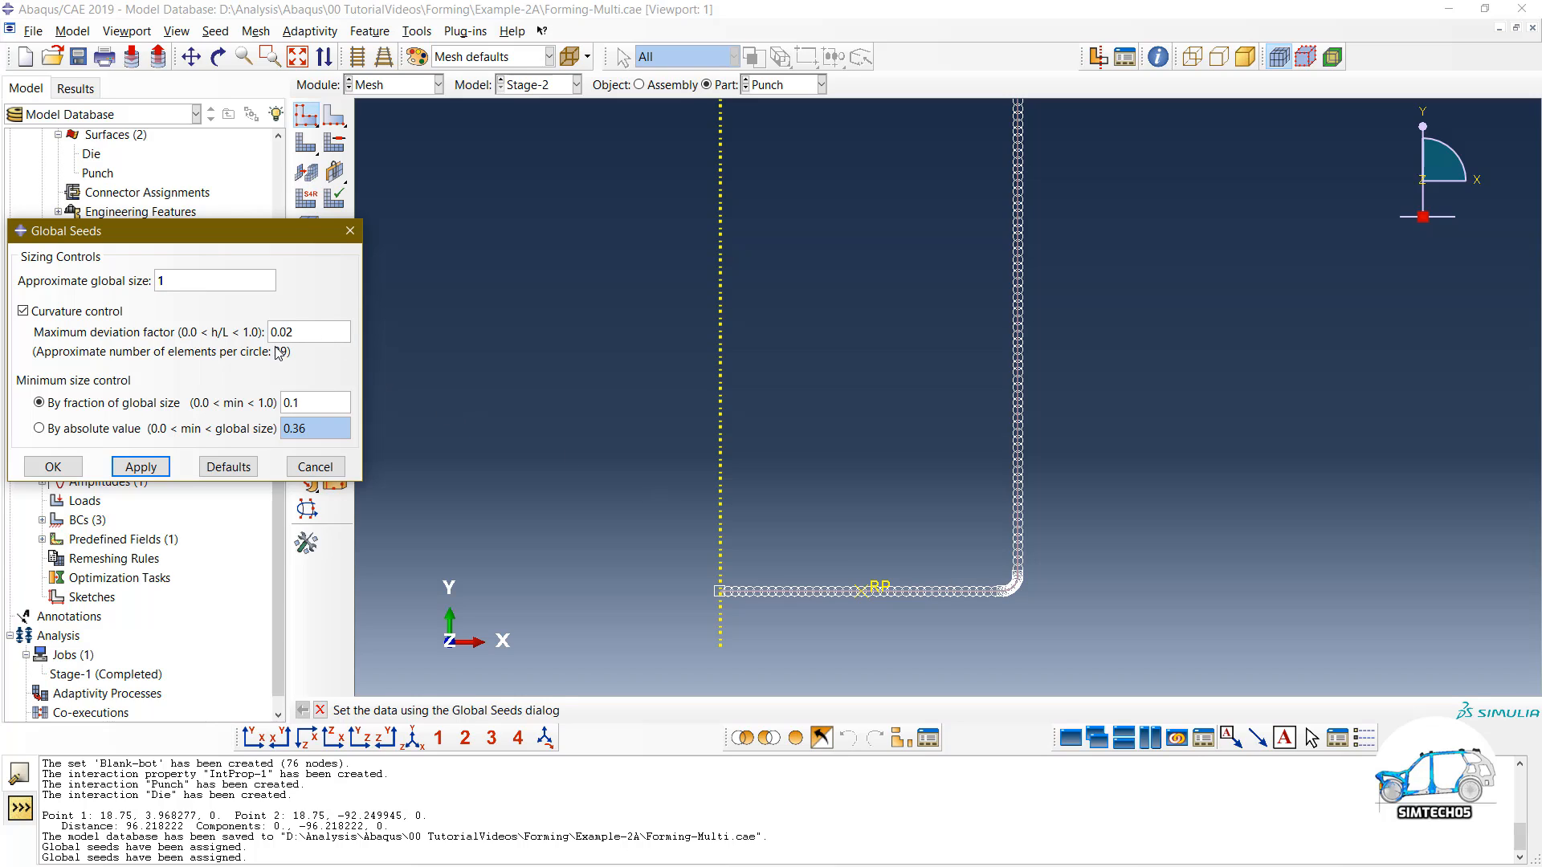
{"action": "left_click", "coordinate": [141, 466]}
{"action": "scroll", "coordinate": [1020, 598], "scroll_direction": "up", "scroll_amount": 3}
{"action": "scroll", "coordinate": [1038, 550], "scroll_direction": "up", "scroll_amount": 1}
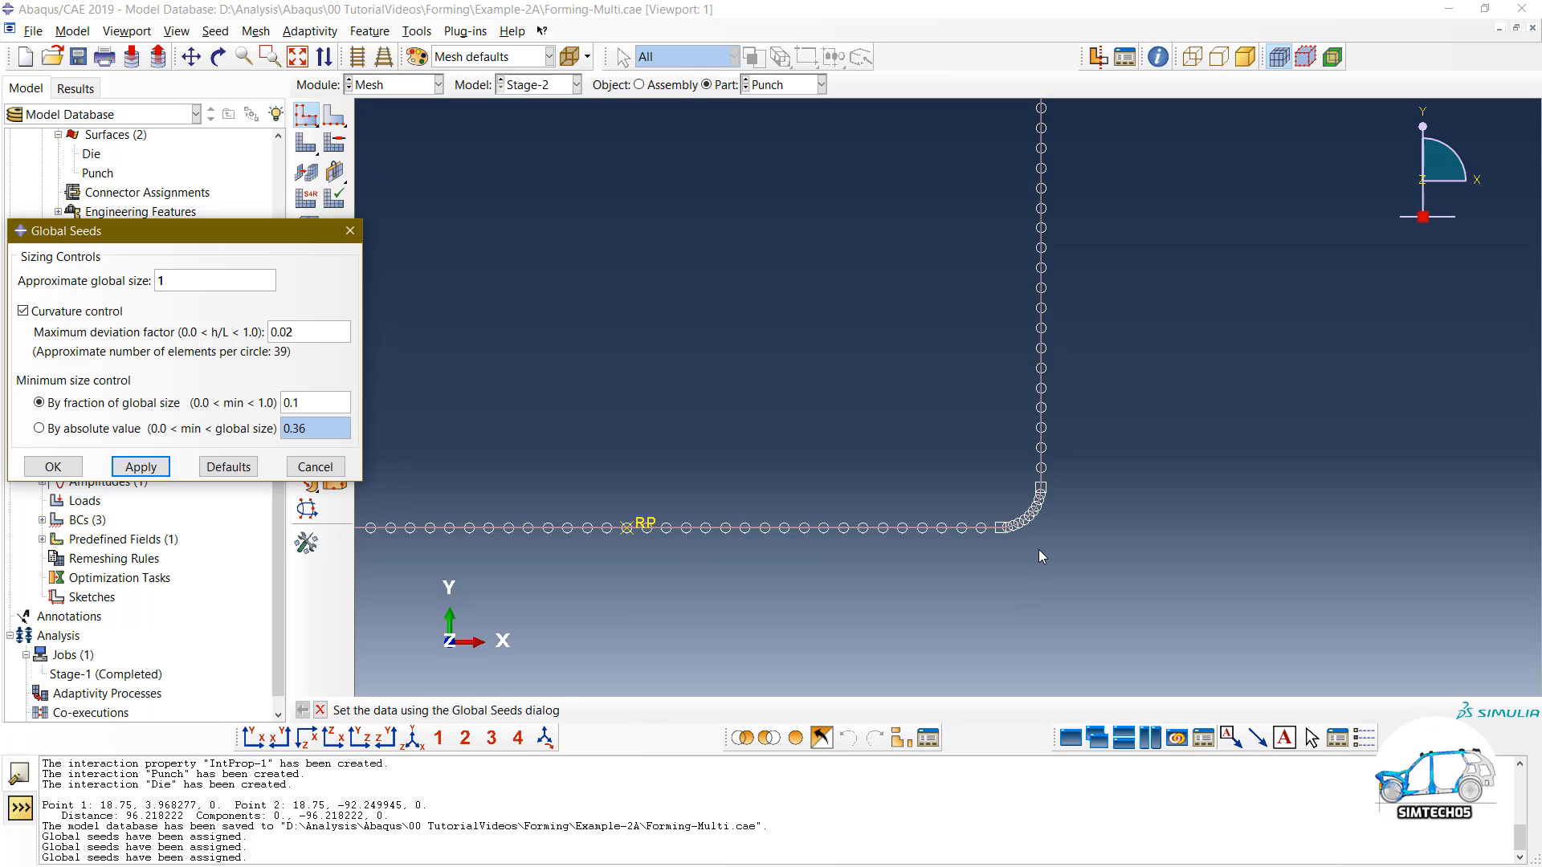
{"action": "left_click", "coordinate": [54, 467]}
{"action": "left_click", "coordinate": [306, 147]}
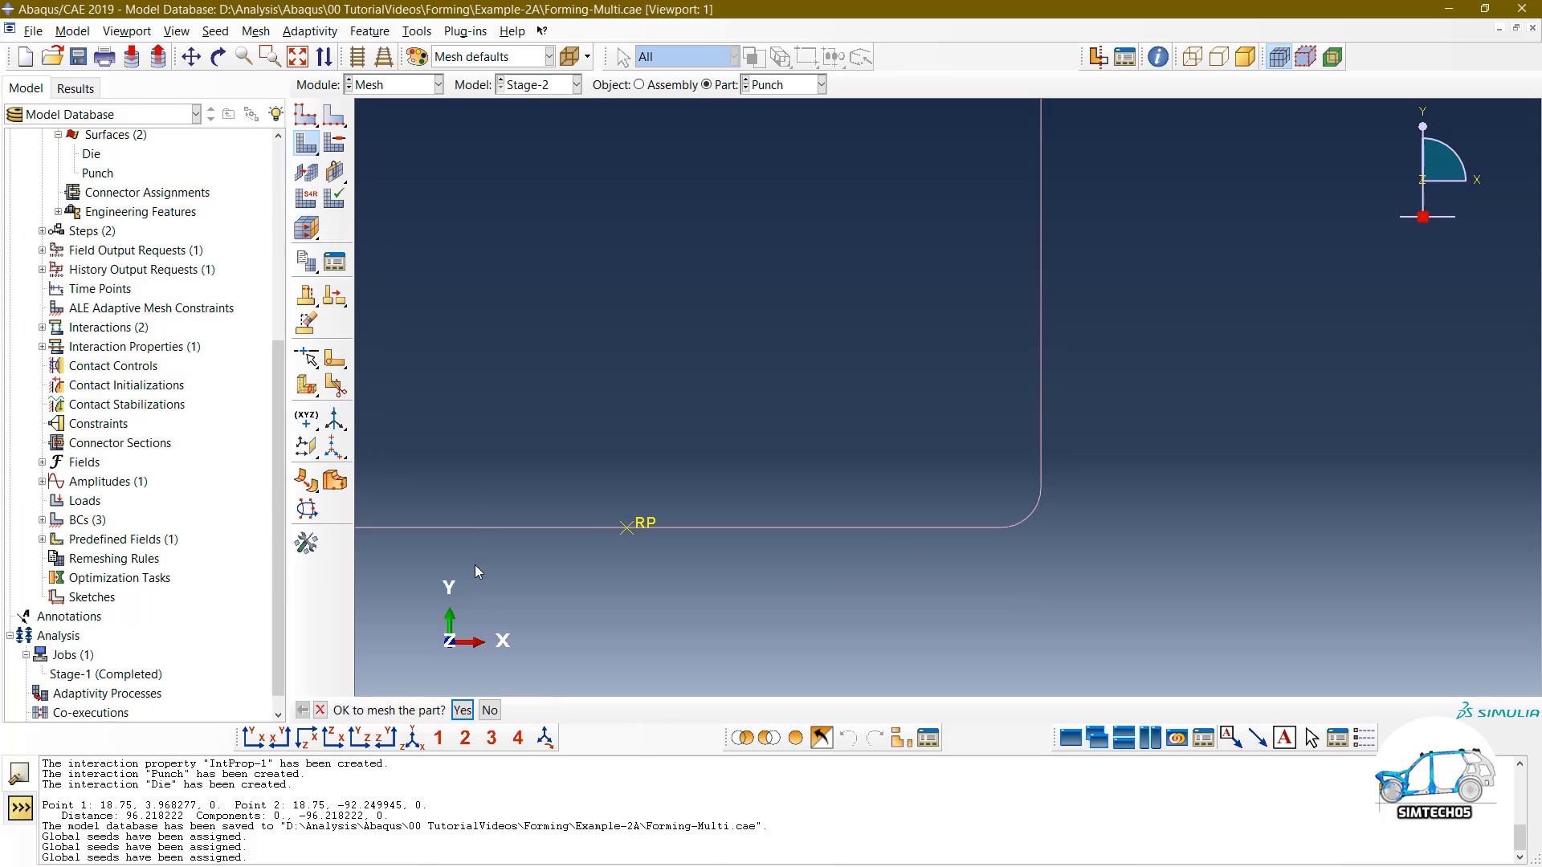
{"action": "left_click", "coordinate": [460, 710]}
Step: Seed the Die part with an approximate global size of 1 and a maximum deviation factor of 0.02
{"action": "left_click", "coordinate": [797, 85]}
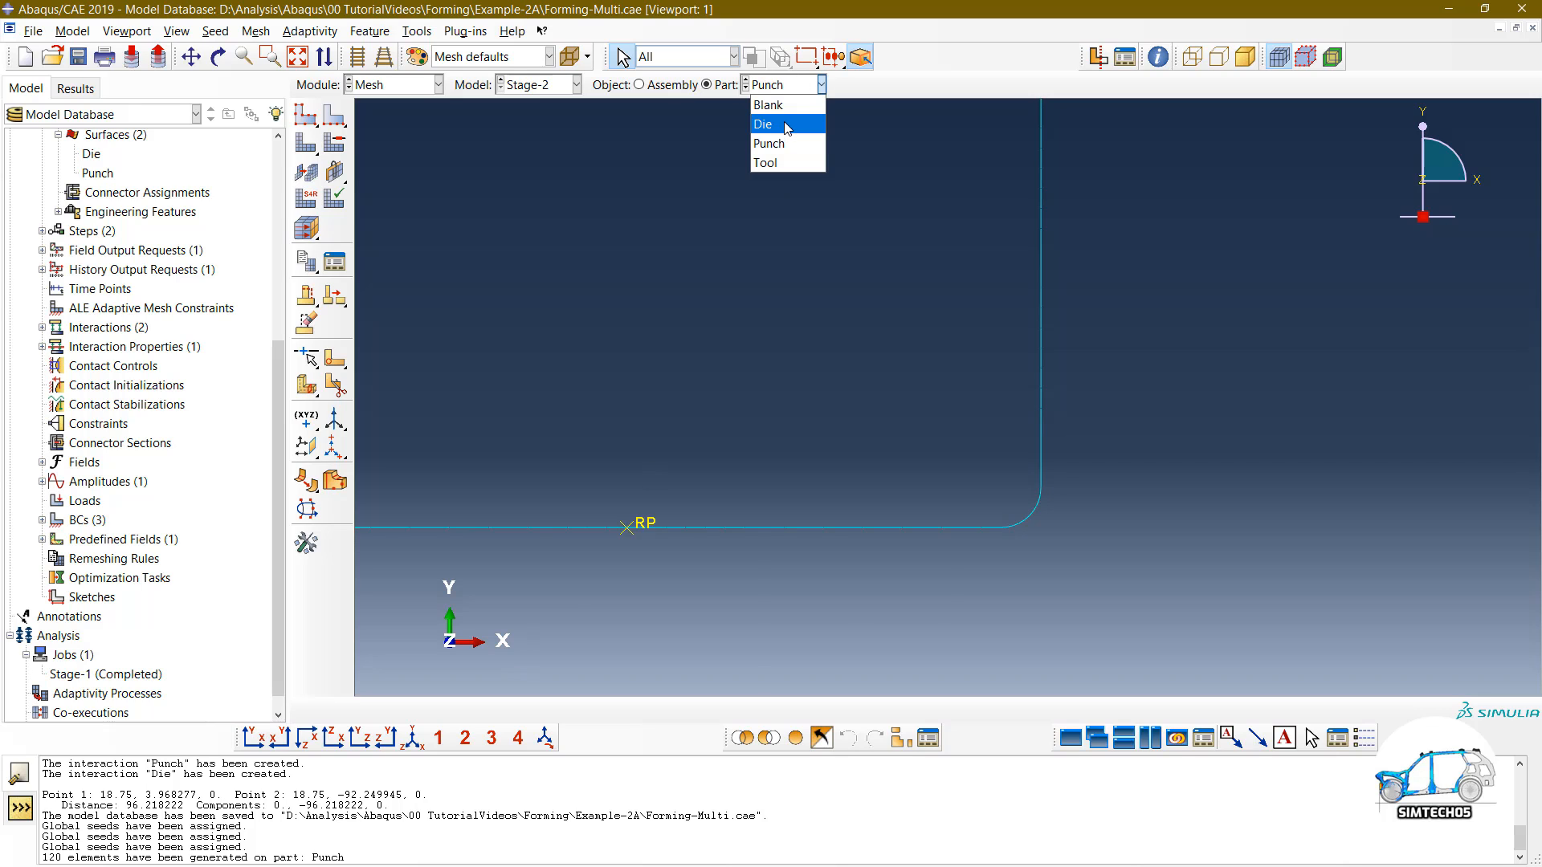
{"action": "left_click", "coordinate": [782, 120]}
{"action": "left_click", "coordinate": [305, 115]}
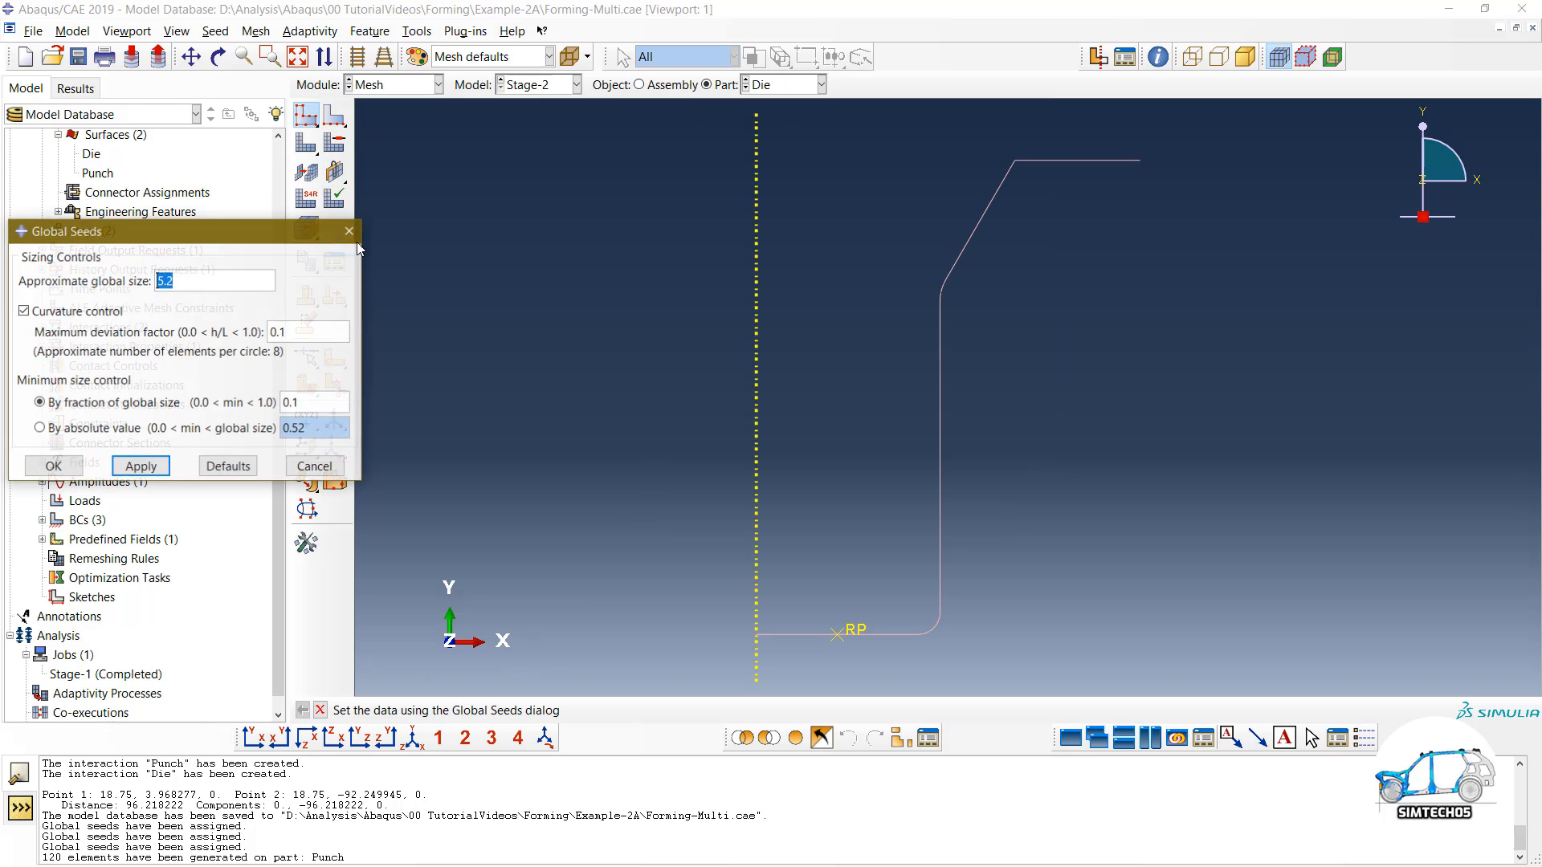
{"action": "key", "text": "BackSpace"}
{"action": "type", "text": "1"}
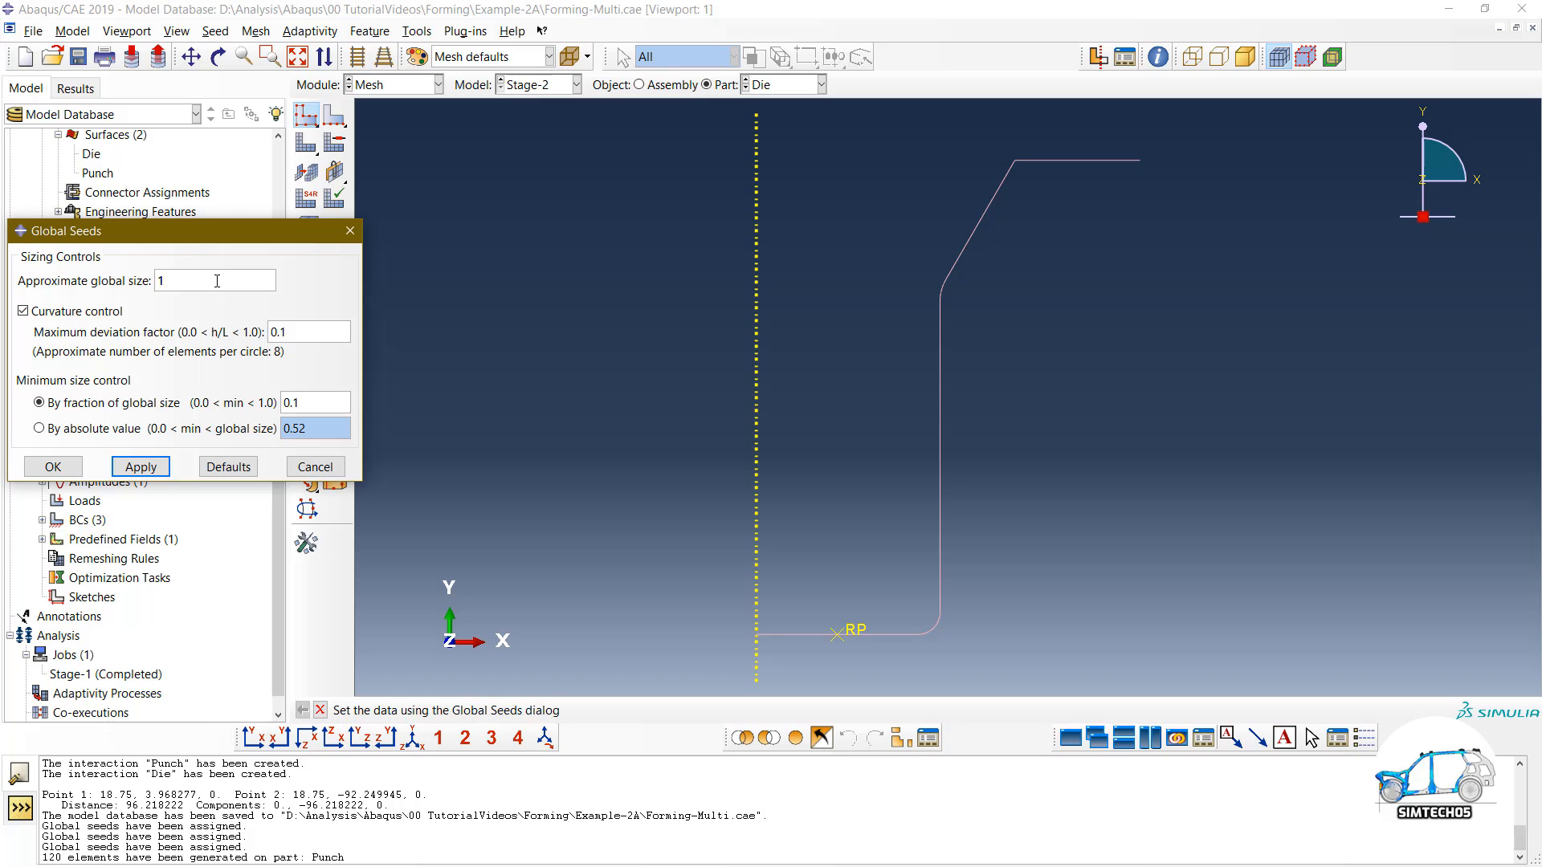
{"action": "key", "text": "Tab"}
{"action": "key", "text": "Tab"}
{"action": "type", "text": "0.02"}
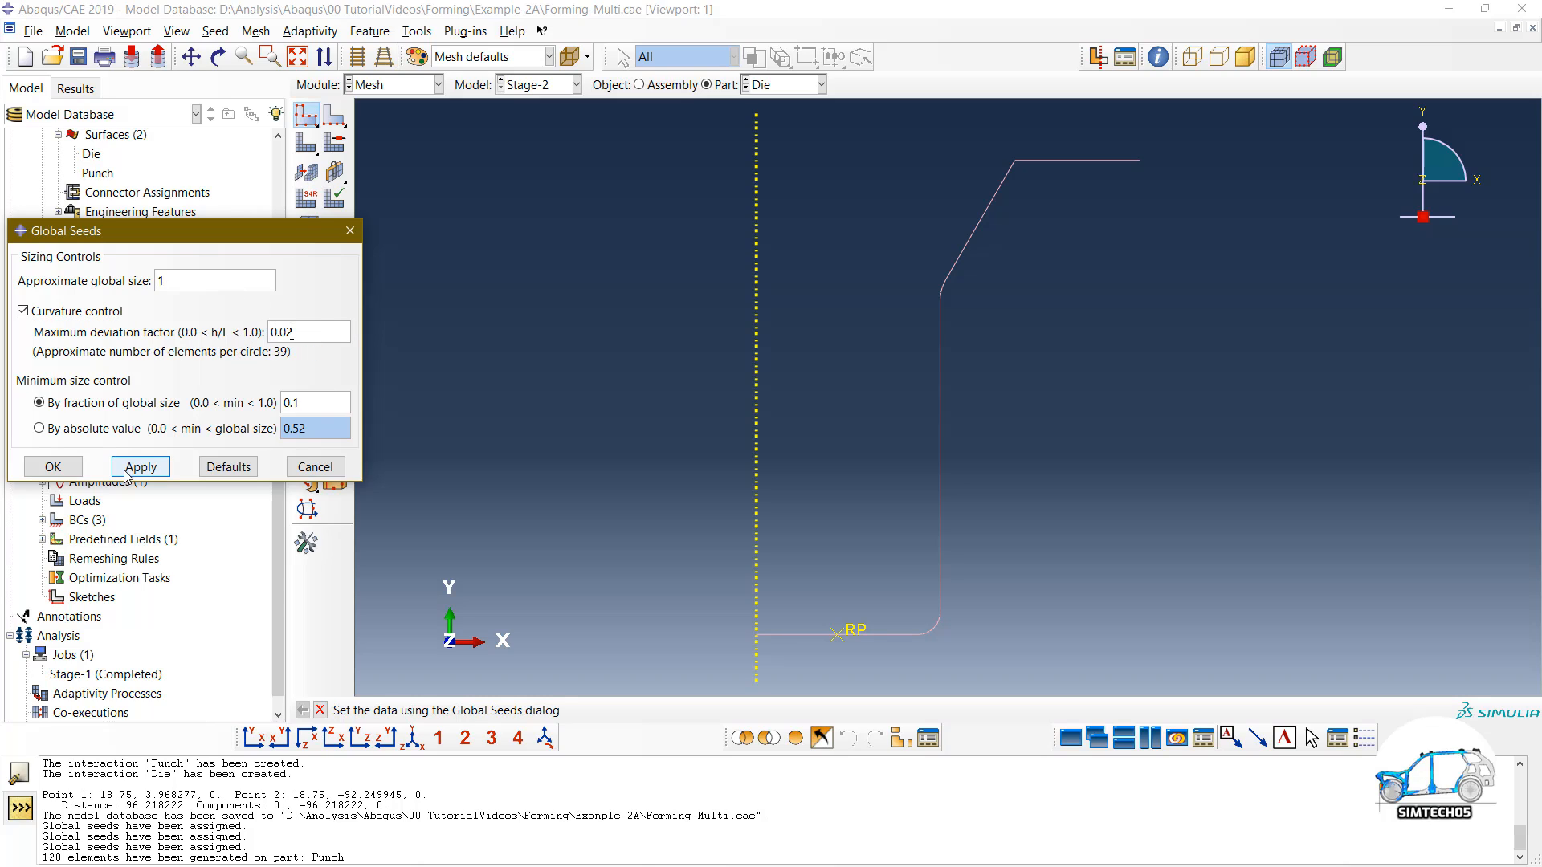
{"action": "left_click", "coordinate": [126, 467]}
{"action": "left_click", "coordinate": [53, 467]}
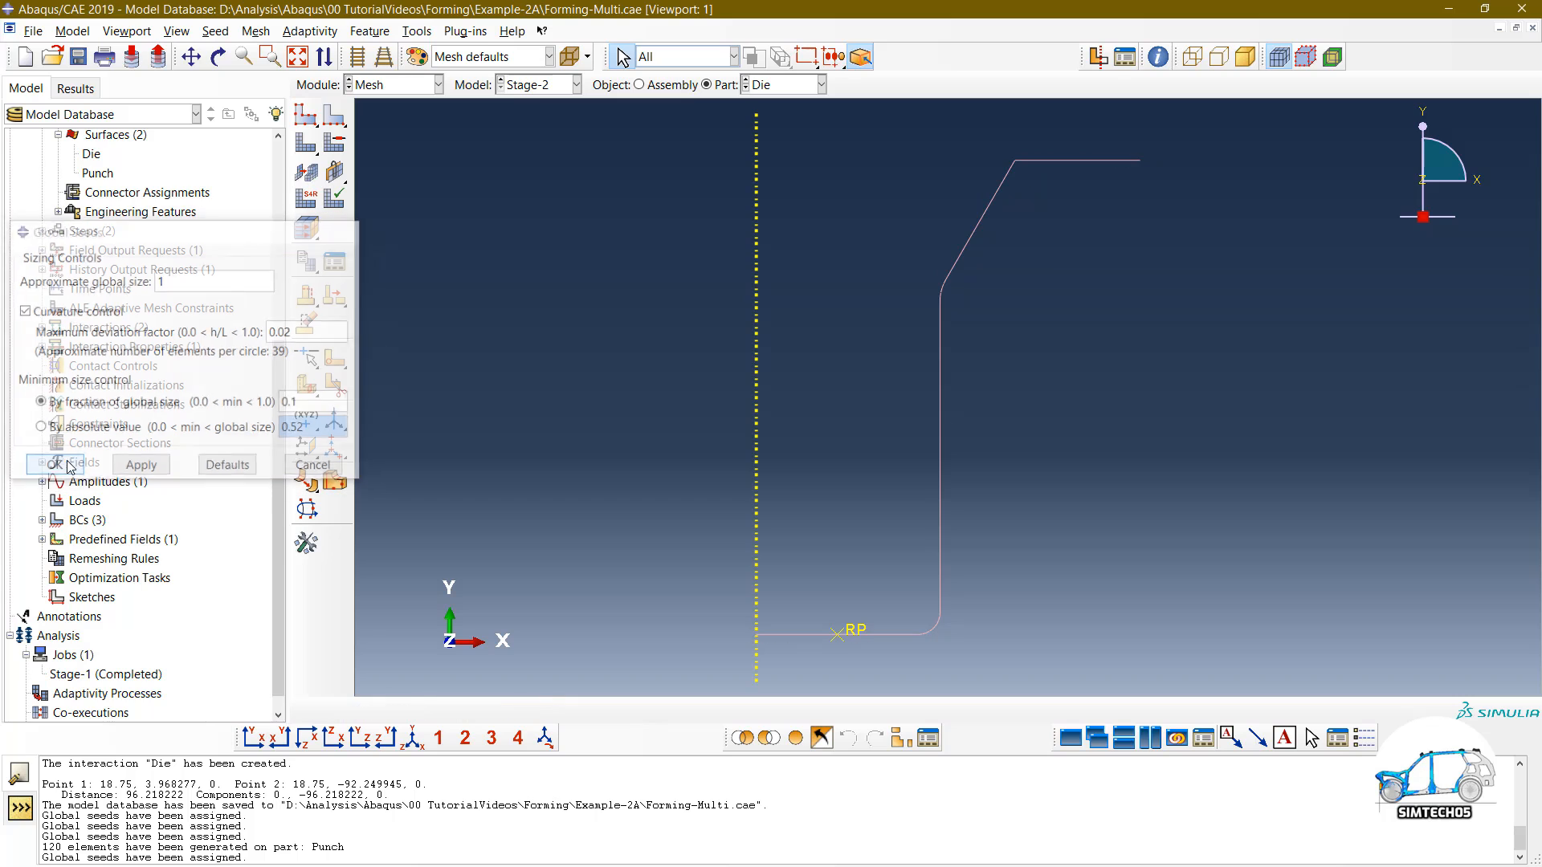
Step: Mesh the Die part and save the model database with the whole assembly displayed
{"action": "left_click", "coordinate": [309, 153]}
{"action": "left_click", "coordinate": [462, 712]}
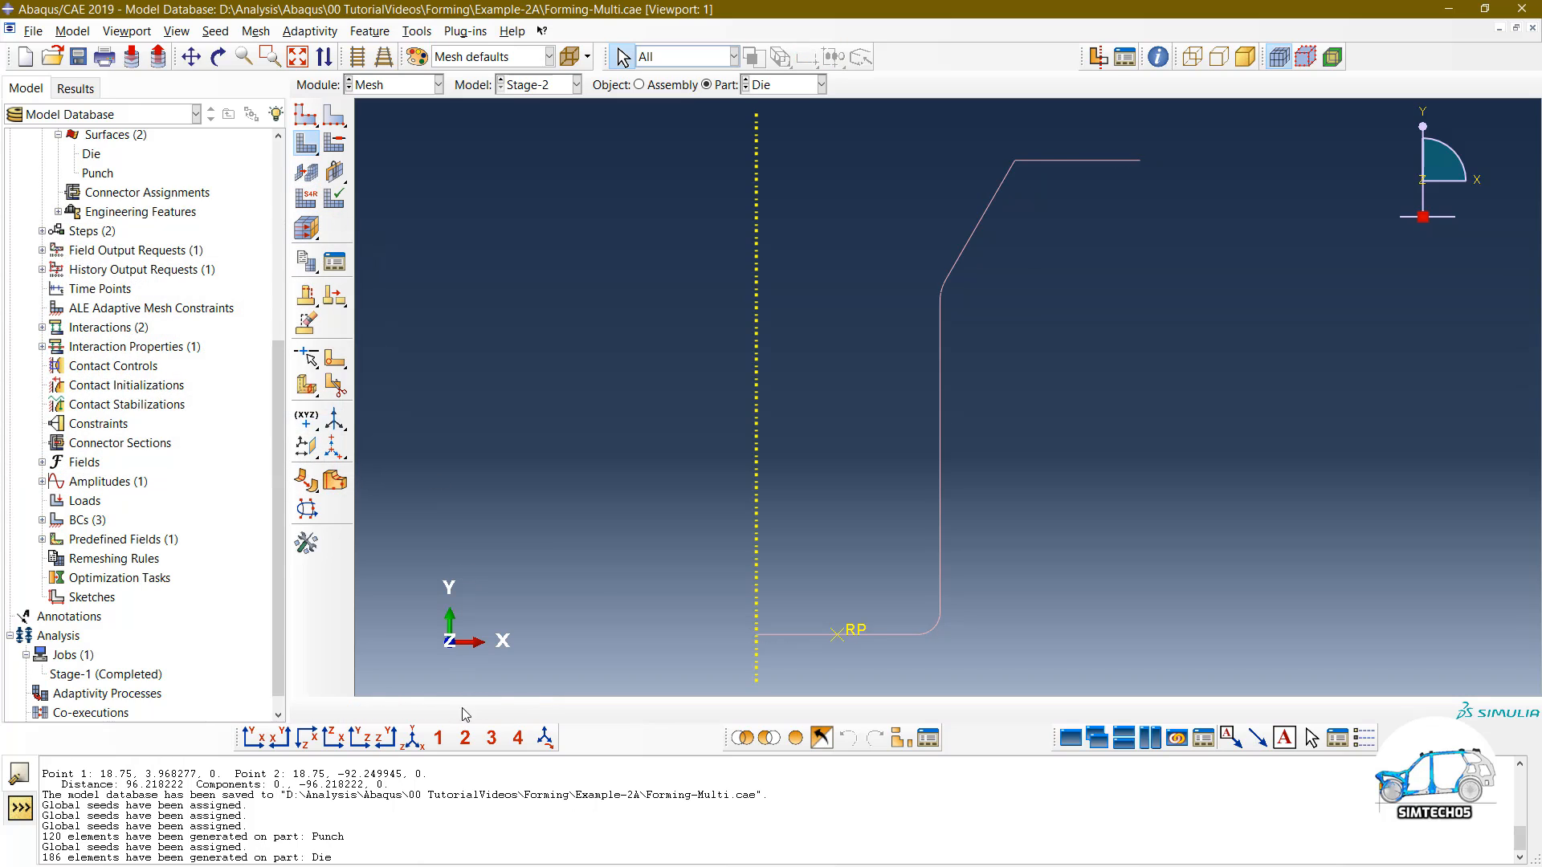
{"action": "left_click", "coordinate": [671, 84]}
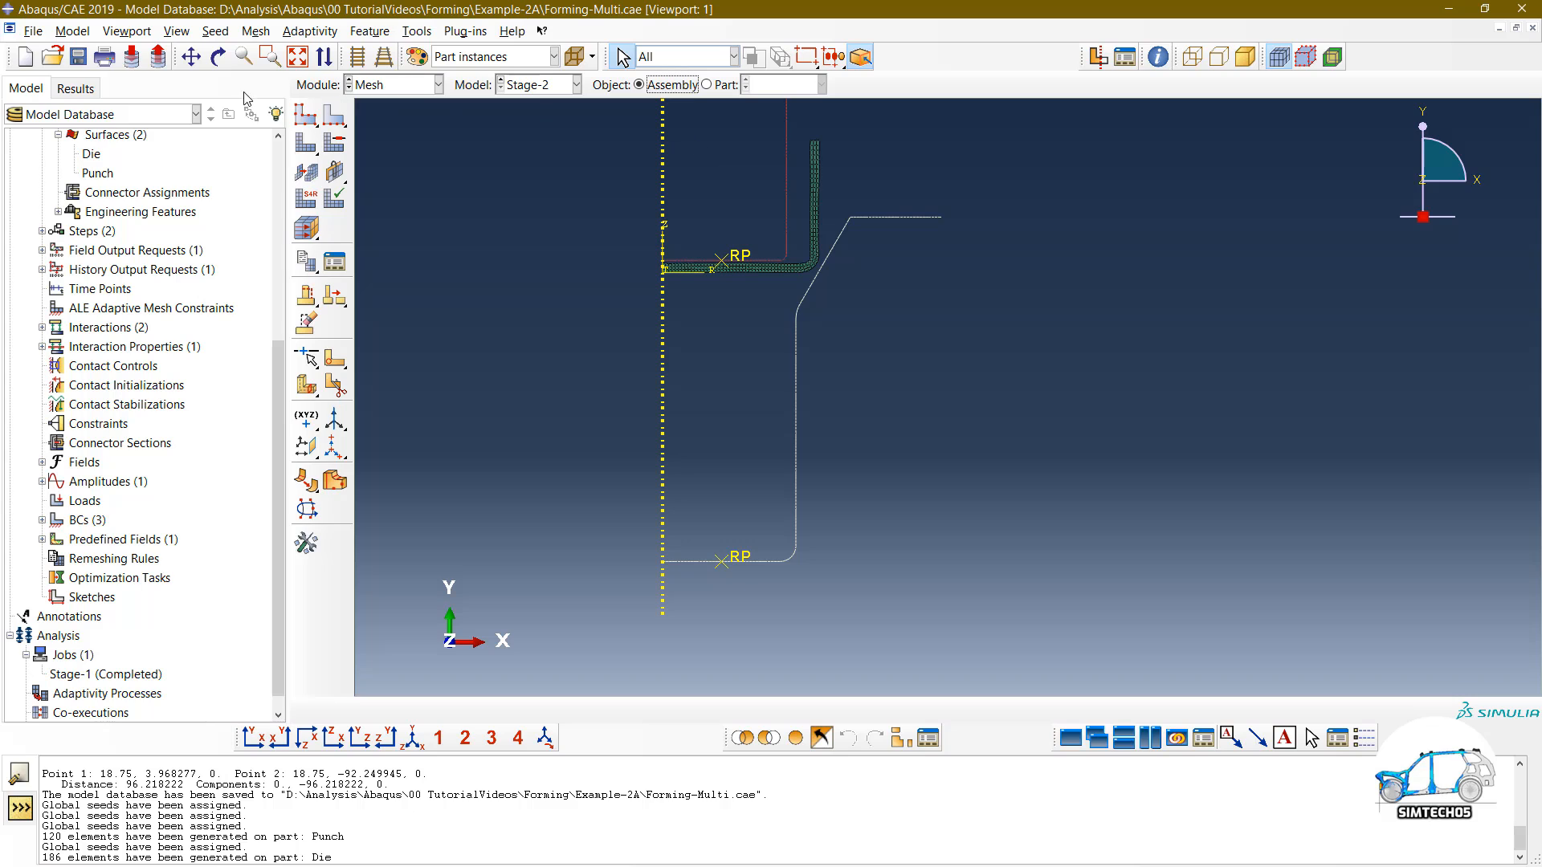
{"action": "left_click", "coordinate": [78, 56]}
Step: Create an analysis job named Stage-2 from the Stage-2 model, keeping the default job settings
{"action": "left_click", "coordinate": [385, 86]}
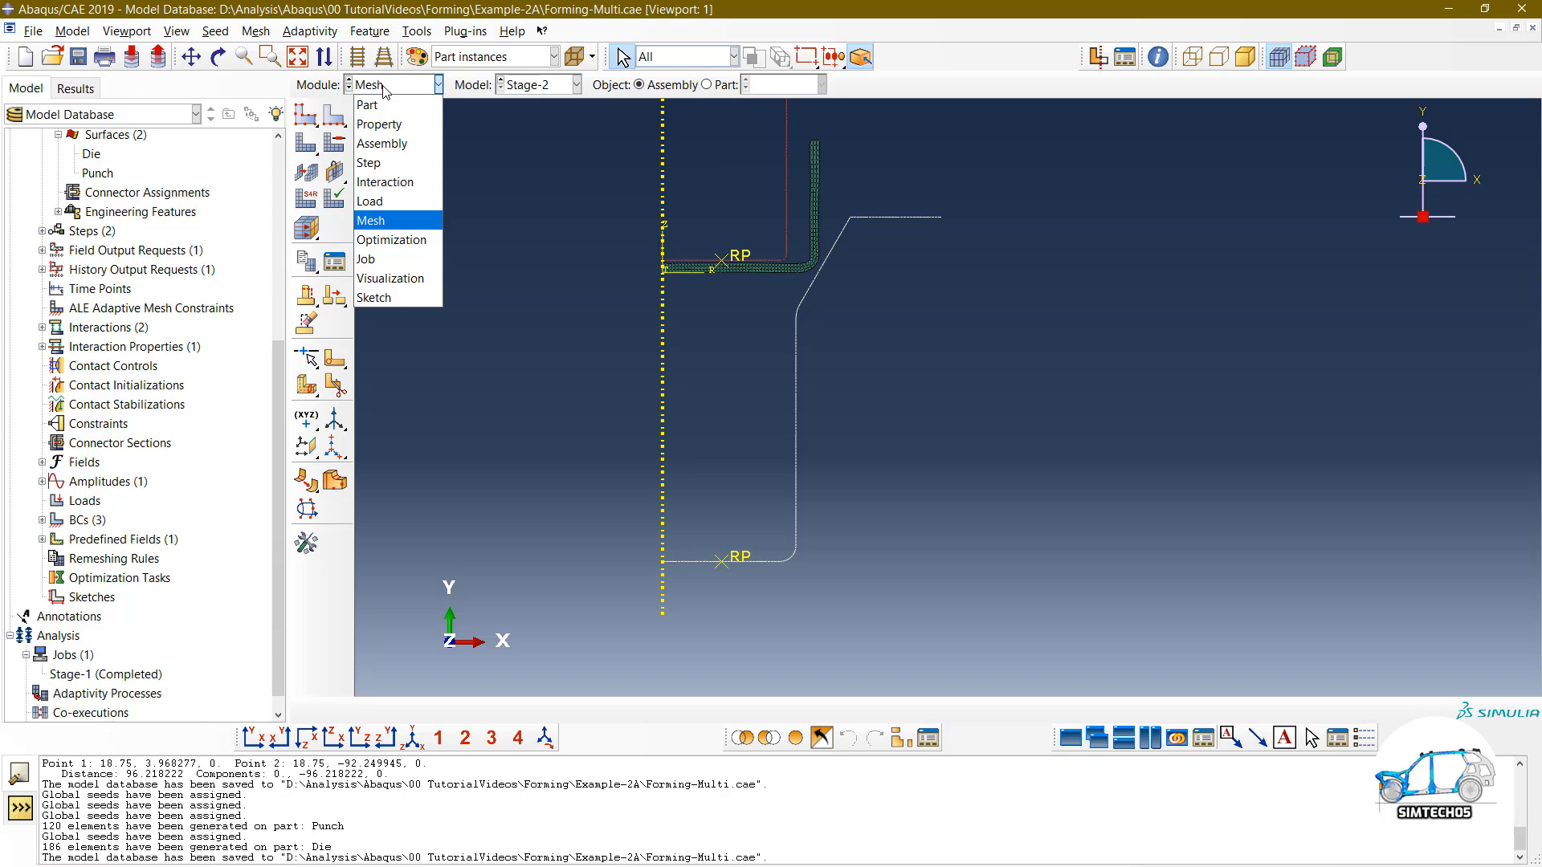
{"action": "left_click", "coordinate": [365, 259]}
{"action": "left_click", "coordinate": [335, 115]}
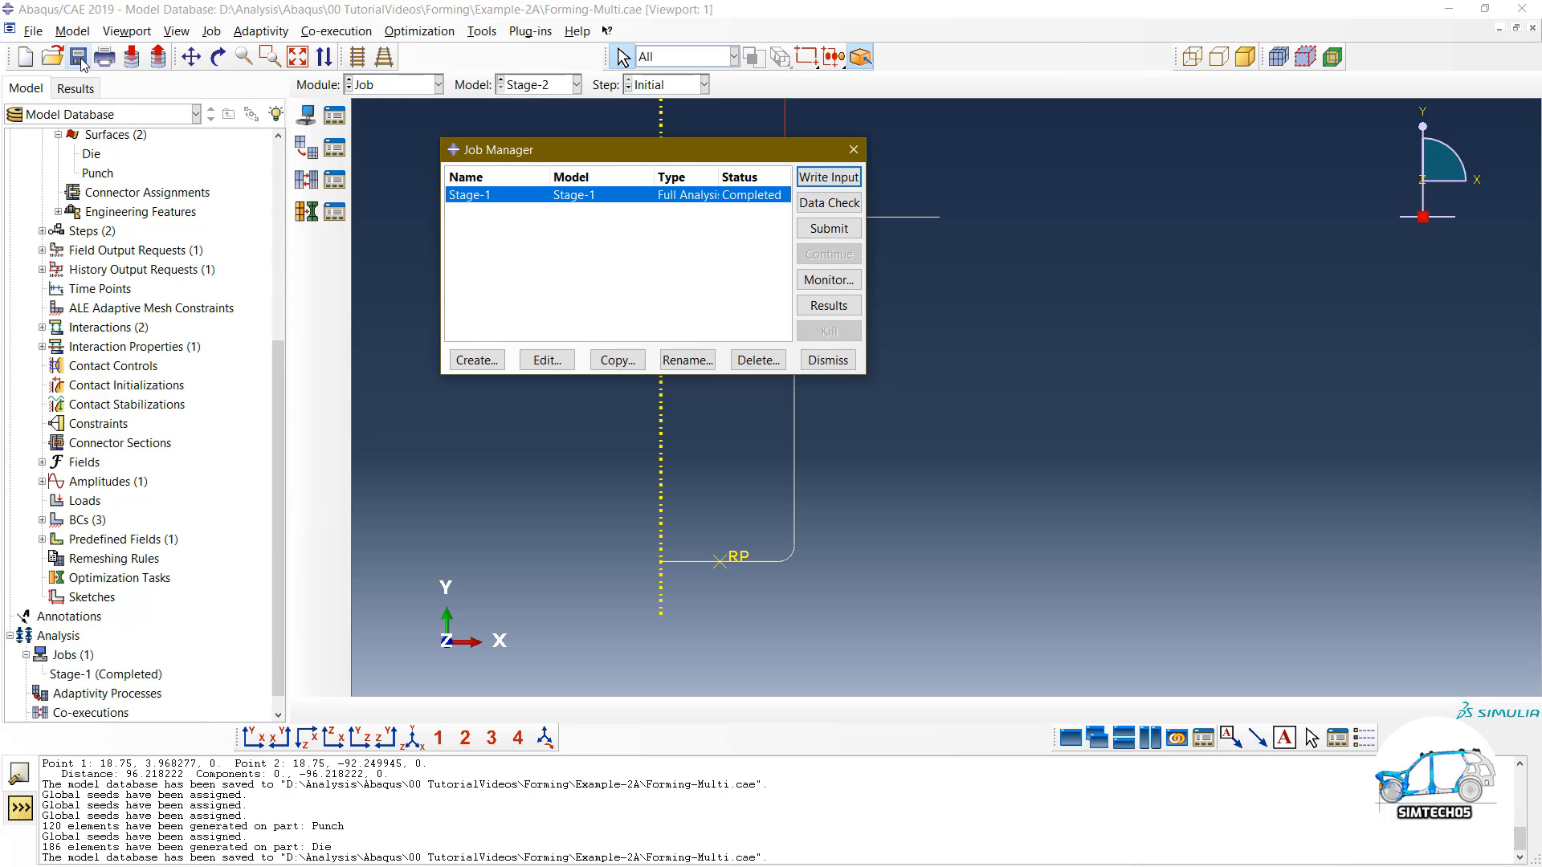
{"action": "left_click", "coordinate": [476, 360]}
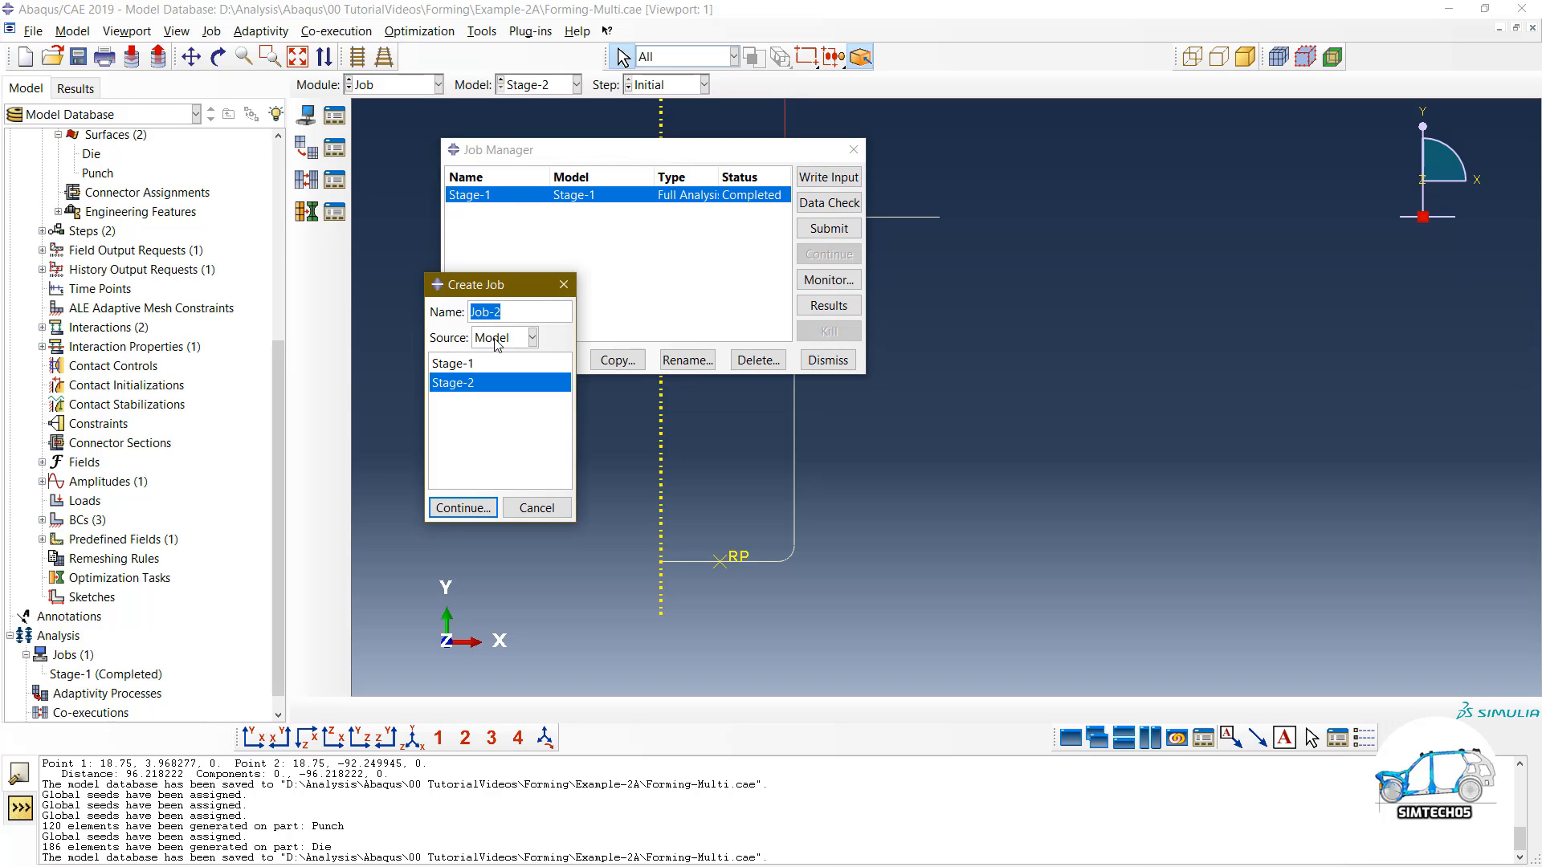
{"action": "type", "text": "Stage"}
{"action": "left_click", "coordinate": [462, 509]}
{"action": "left_click", "coordinate": [778, 225]}
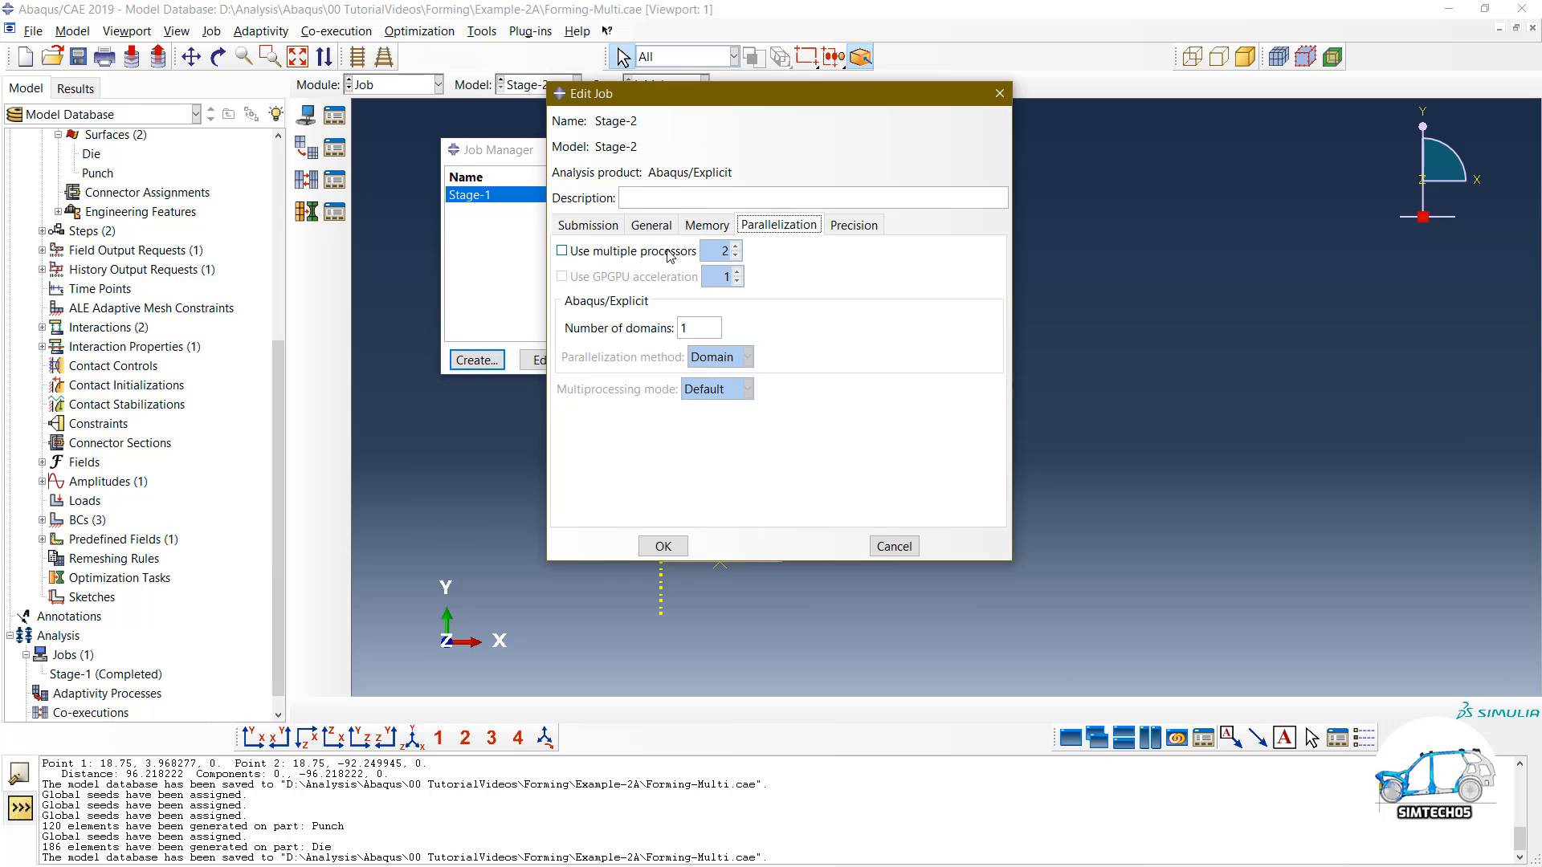
{"action": "left_click", "coordinate": [665, 546]}
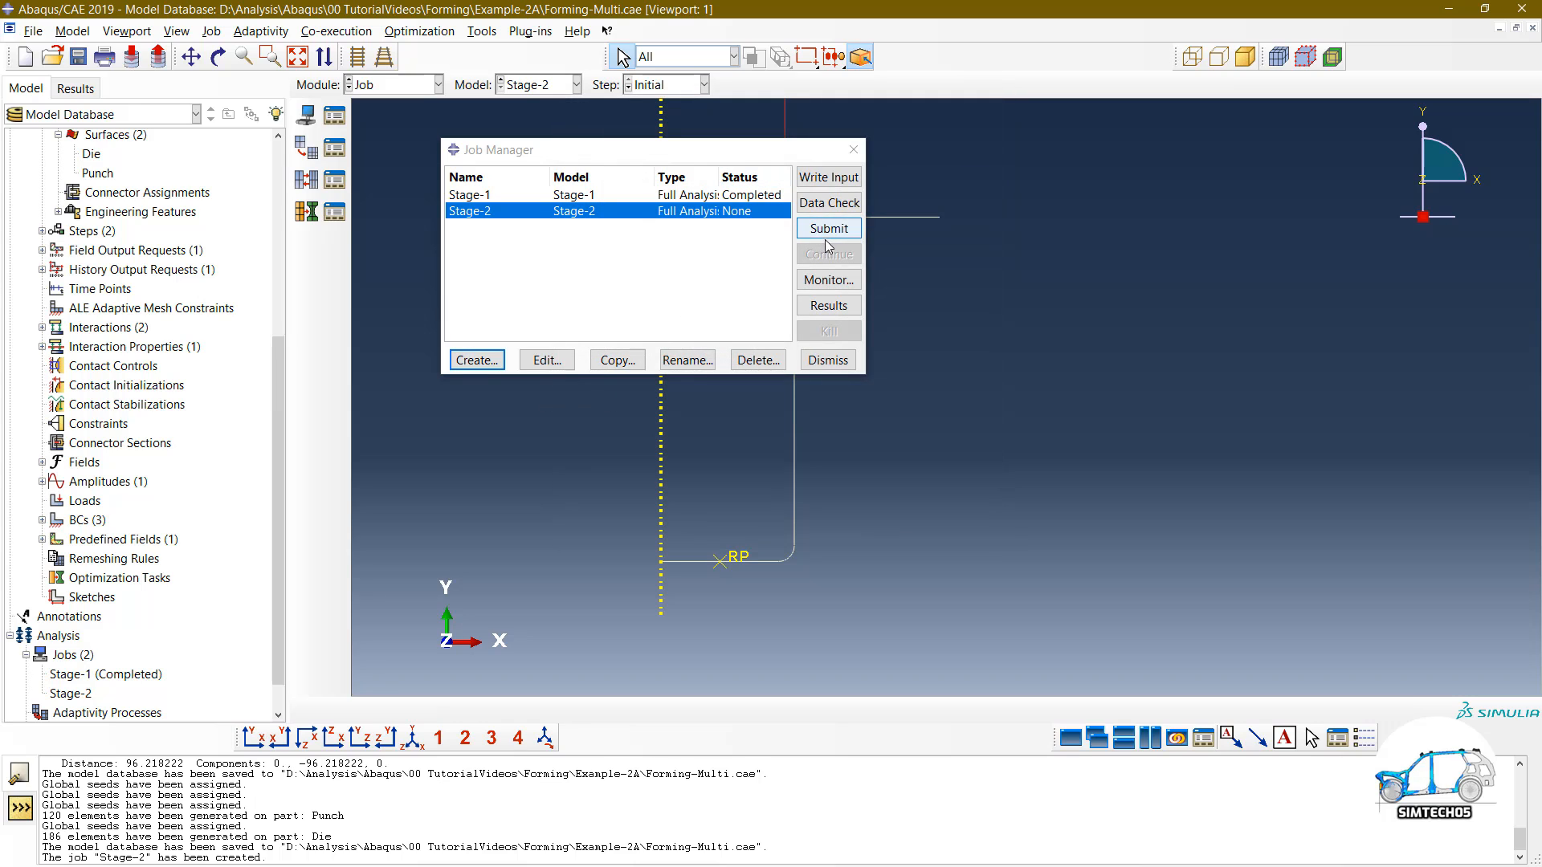
Step: Submit the Stage-2 job and follow its increments in an enlarged job monitor until the analysis ends
{"action": "left_click", "coordinate": [827, 230]}
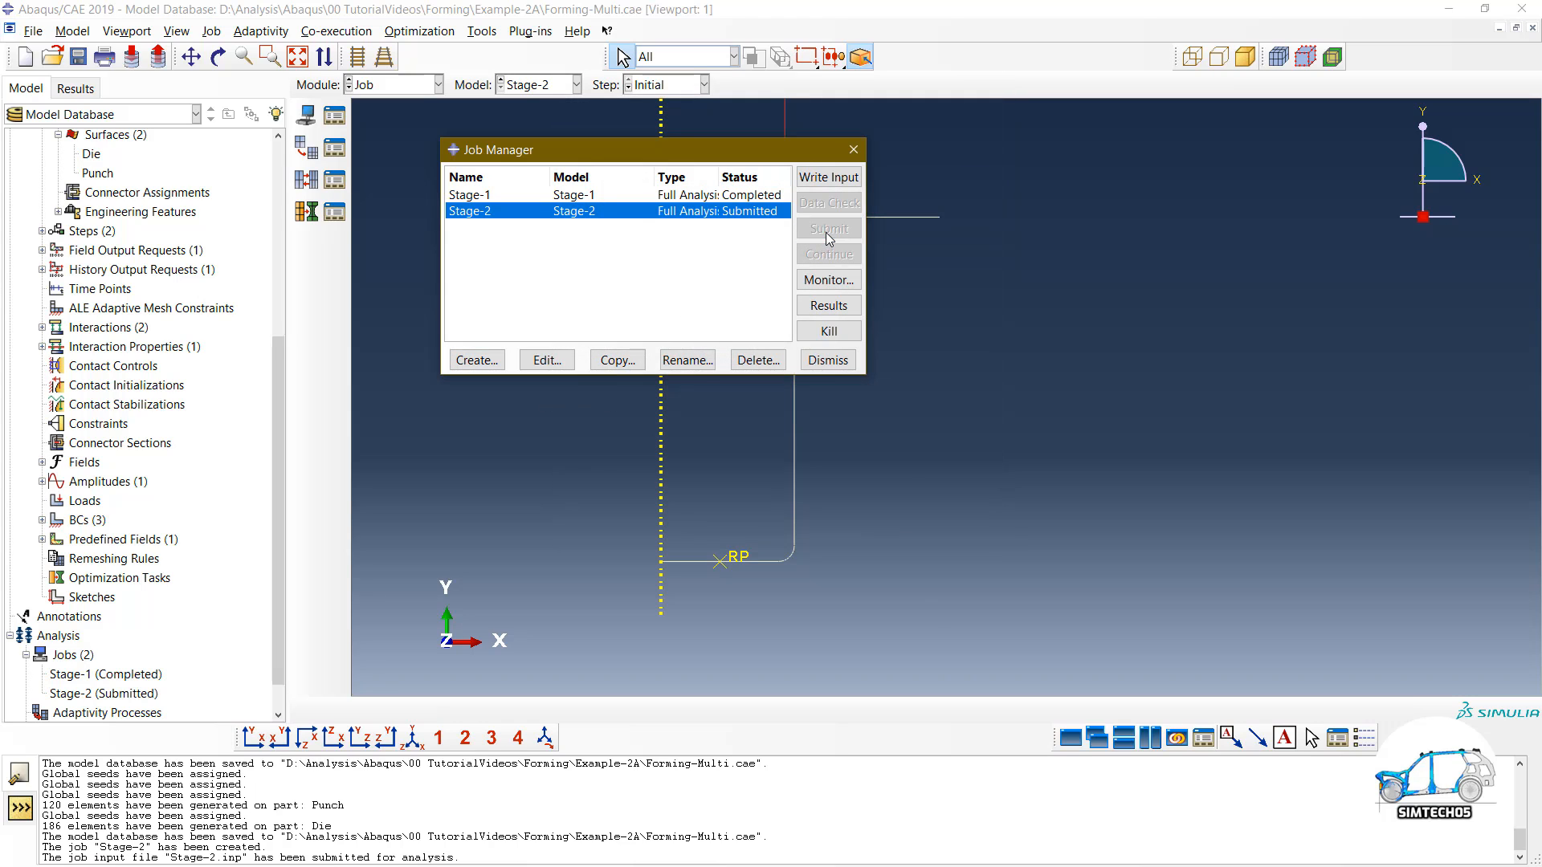
{"action": "left_click", "coordinate": [835, 279]}
{"action": "left_click_drag", "start_coordinate": [799, 155], "coordinate": [813, 85]}
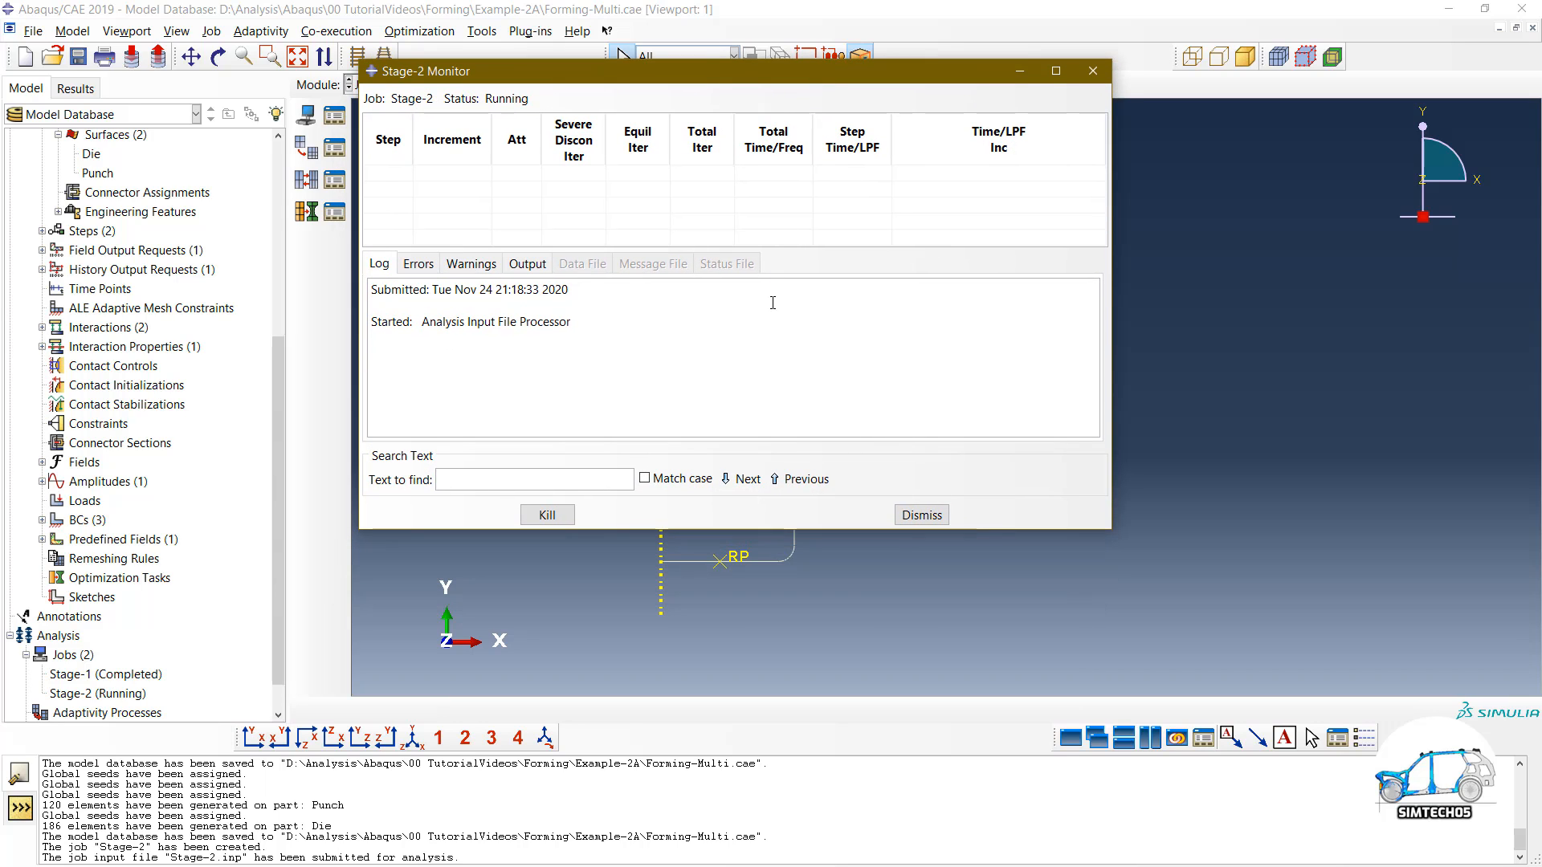
{"action": "left_click_drag", "start_coordinate": [724, 530], "coordinate": [723, 640]}
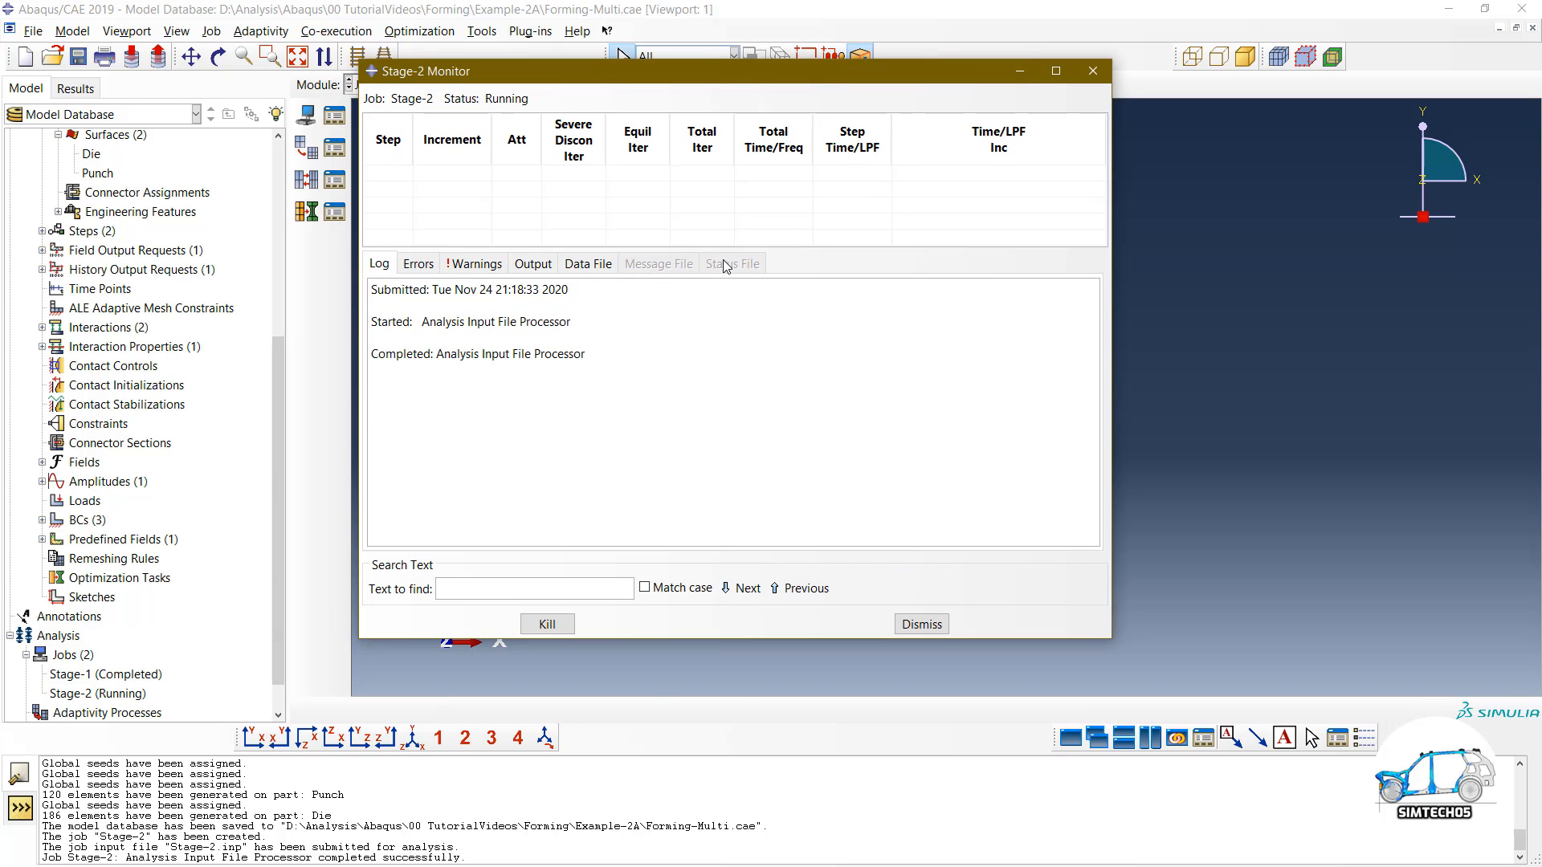
{"action": "left_click_drag", "start_coordinate": [734, 248], "coordinate": [736, 386]}
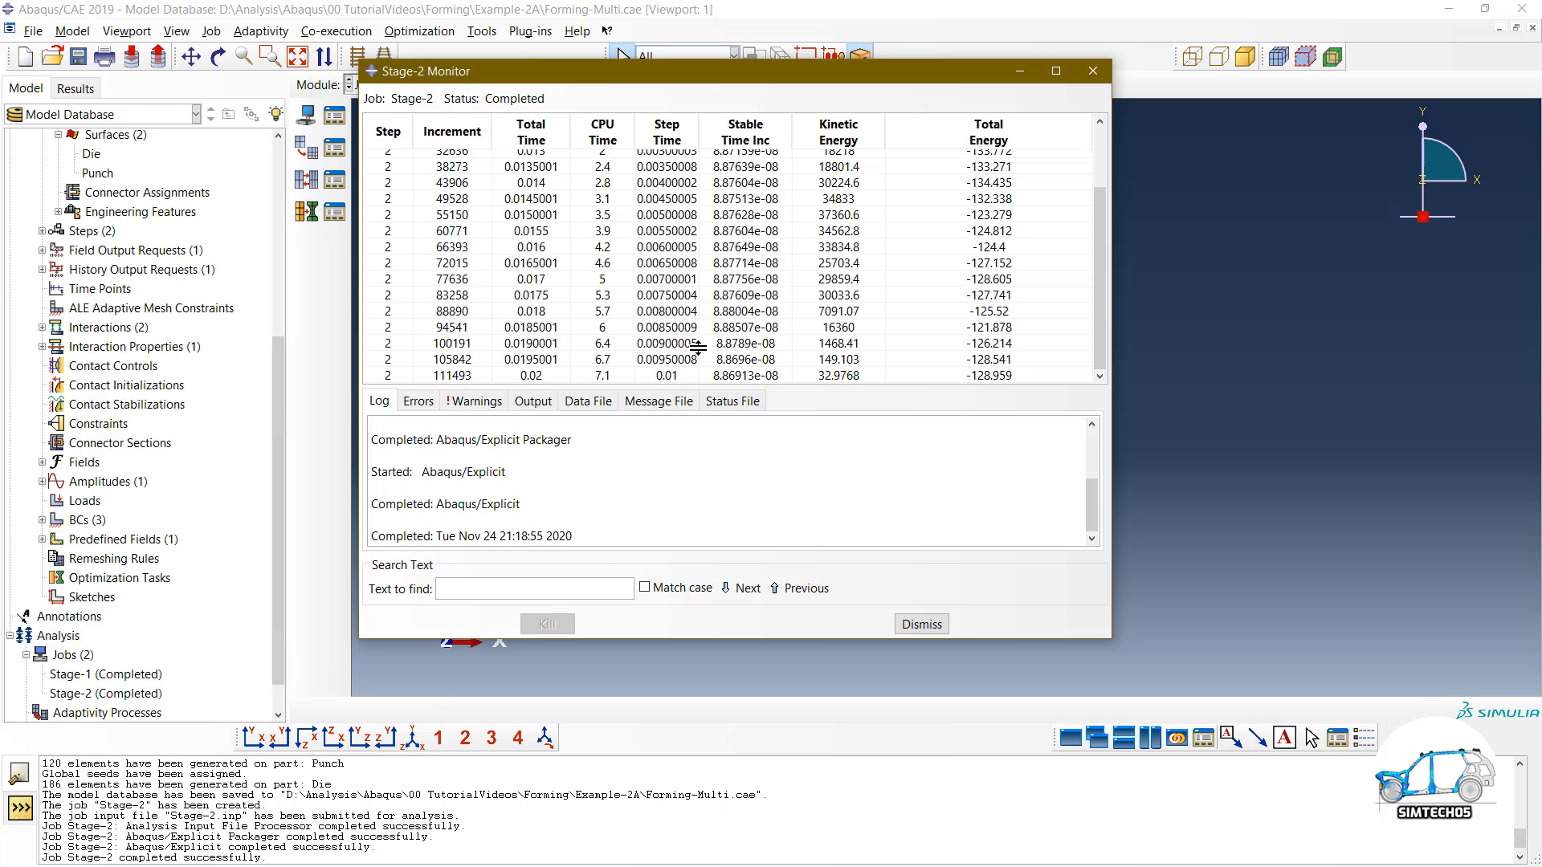
{"action": "scroll", "coordinate": [617, 327], "scroll_direction": "up", "scroll_amount": 2}
{"action": "scroll", "coordinate": [618, 327], "scroll_direction": "down", "scroll_amount": 2}
{"action": "left_click", "coordinate": [922, 624]}
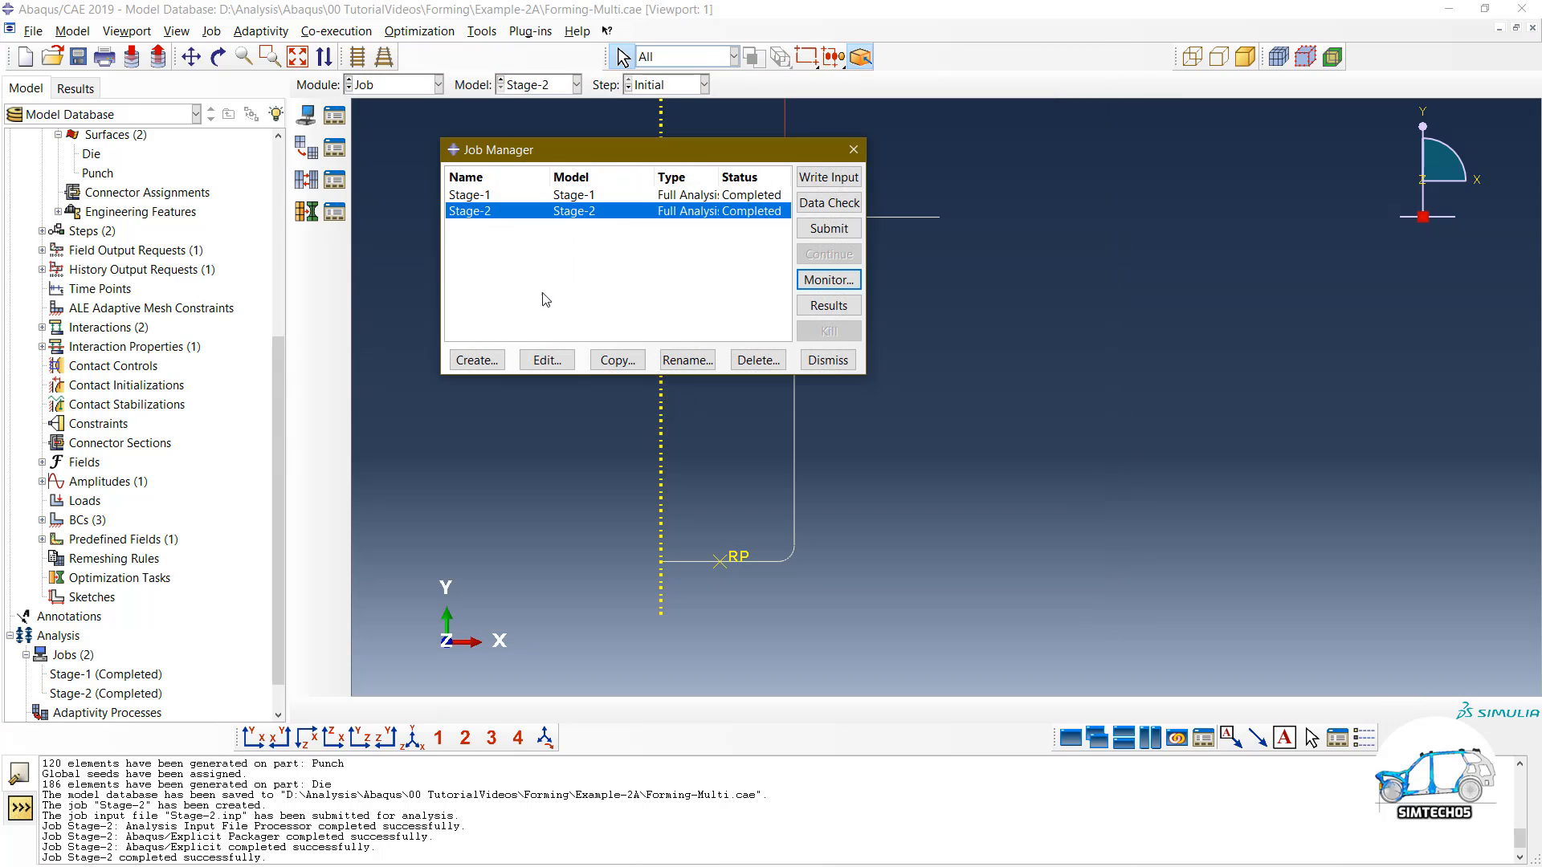
Step: Check the time period of the Stage-2 step in the Step Manager
{"action": "left_click", "coordinate": [393, 85]}
{"action": "left_click", "coordinate": [394, 164]}
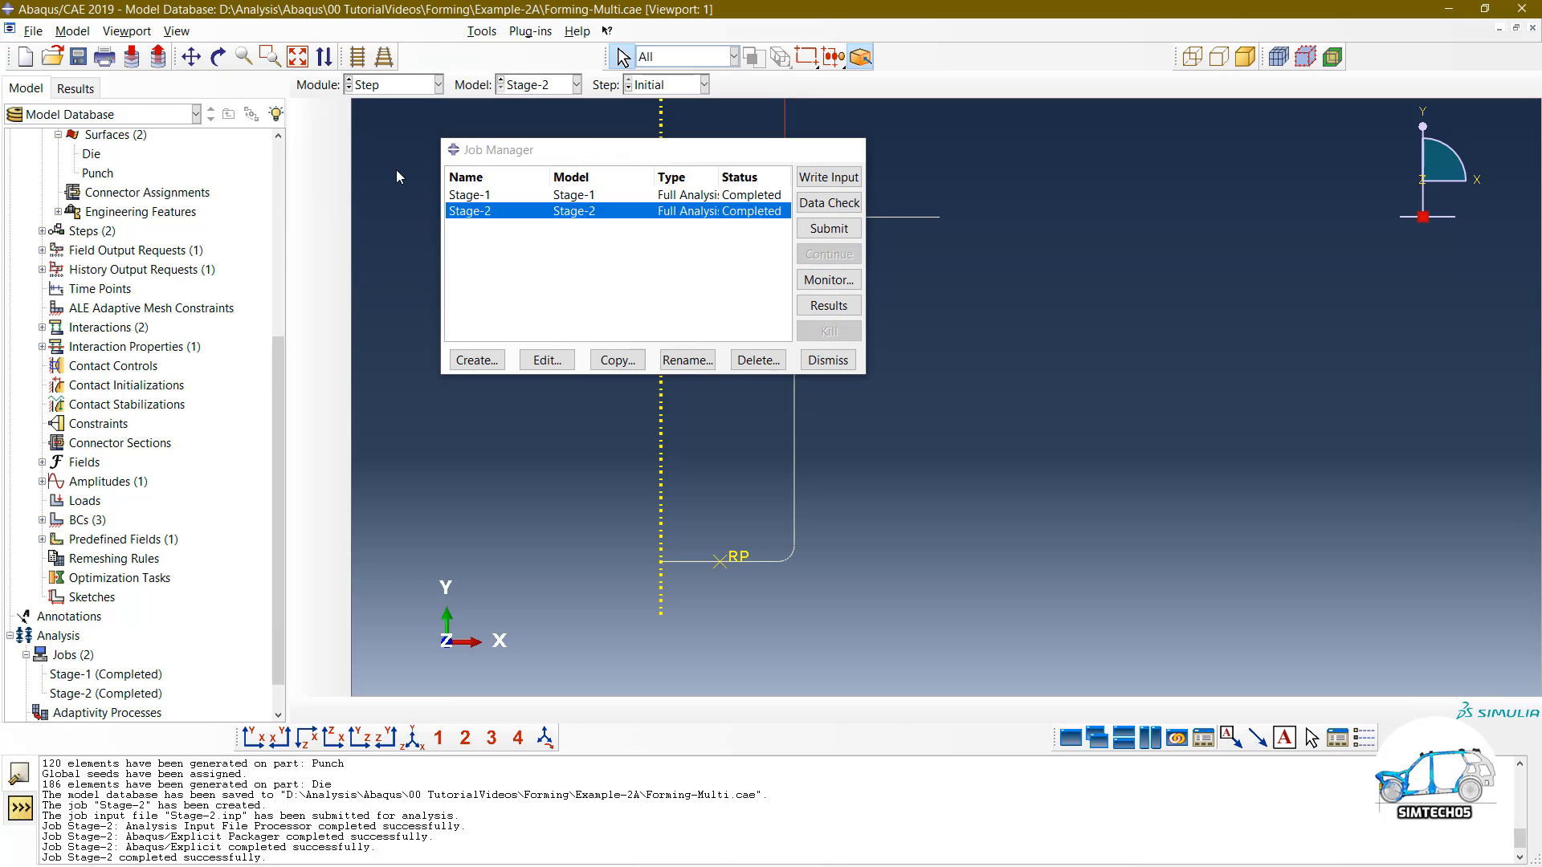
{"action": "left_click", "coordinate": [334, 116]}
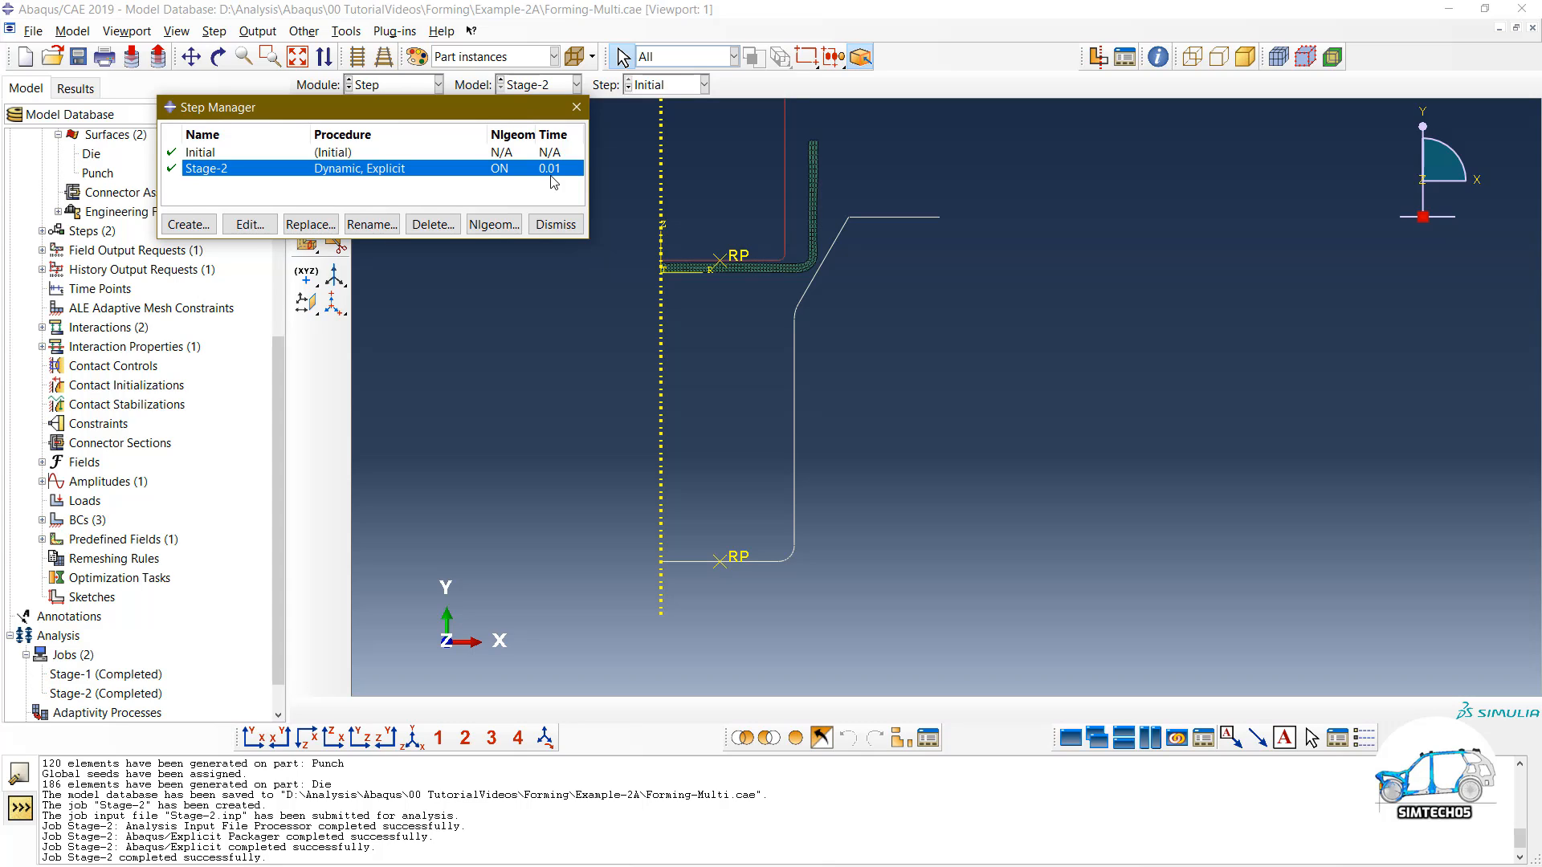
{"action": "left_click", "coordinate": [555, 225]}
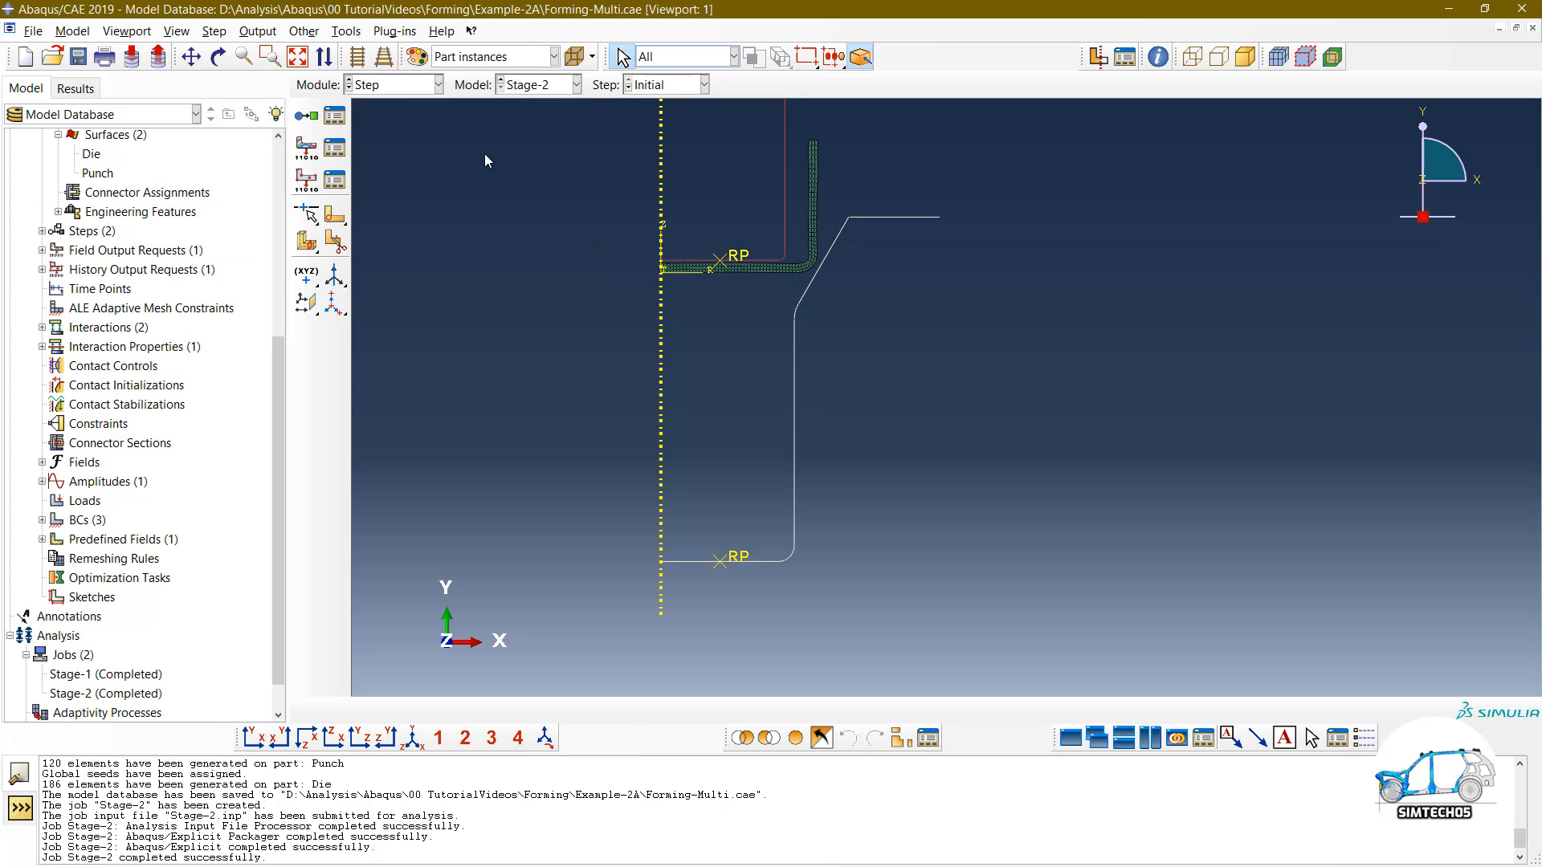
Step: Review the total time and step time of the Stage-2 job's increments in the job monitor
{"action": "left_click", "coordinate": [398, 85]}
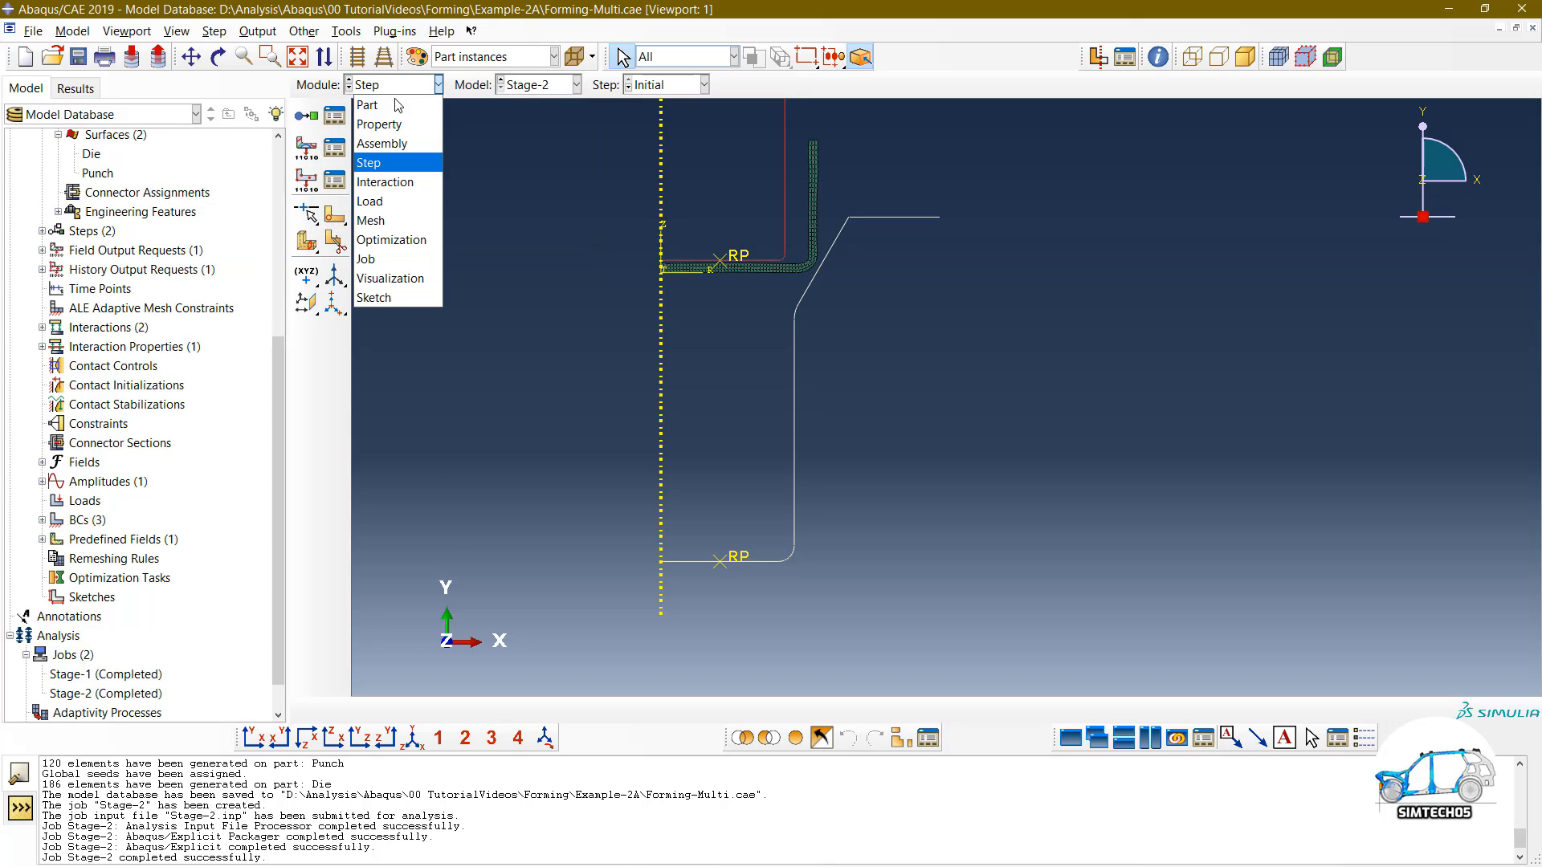
{"action": "left_click", "coordinate": [399, 259]}
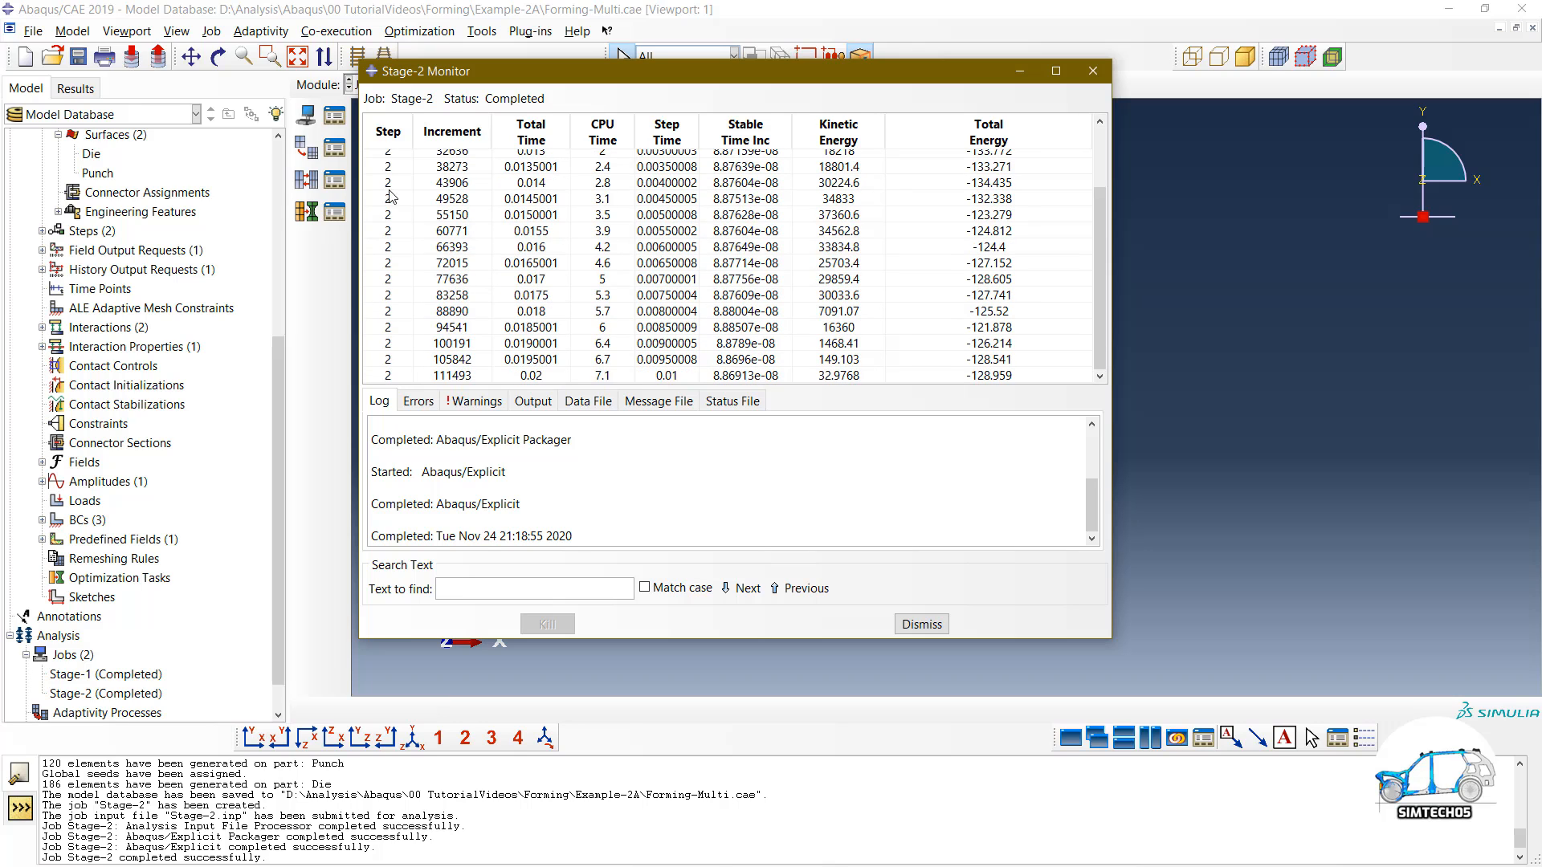
{"action": "scroll", "coordinate": [390, 195], "scroll_direction": "up", "scroll_amount": 4}
{"action": "scroll", "coordinate": [532, 250], "scroll_direction": "down", "scroll_amount": 3}
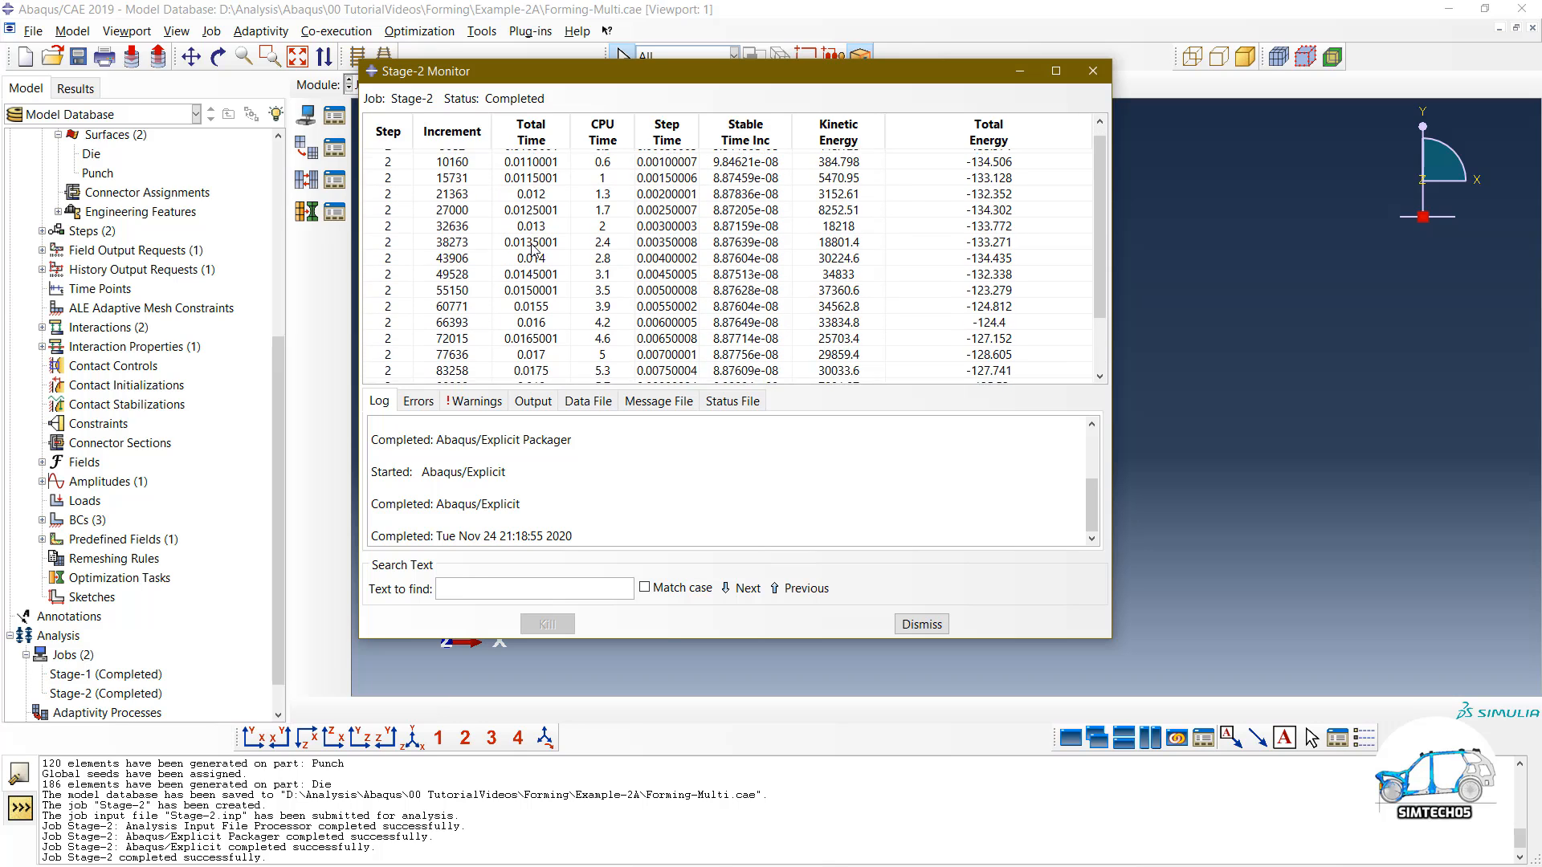
{"action": "scroll", "coordinate": [533, 251], "scroll_direction": "up", "scroll_amount": 3}
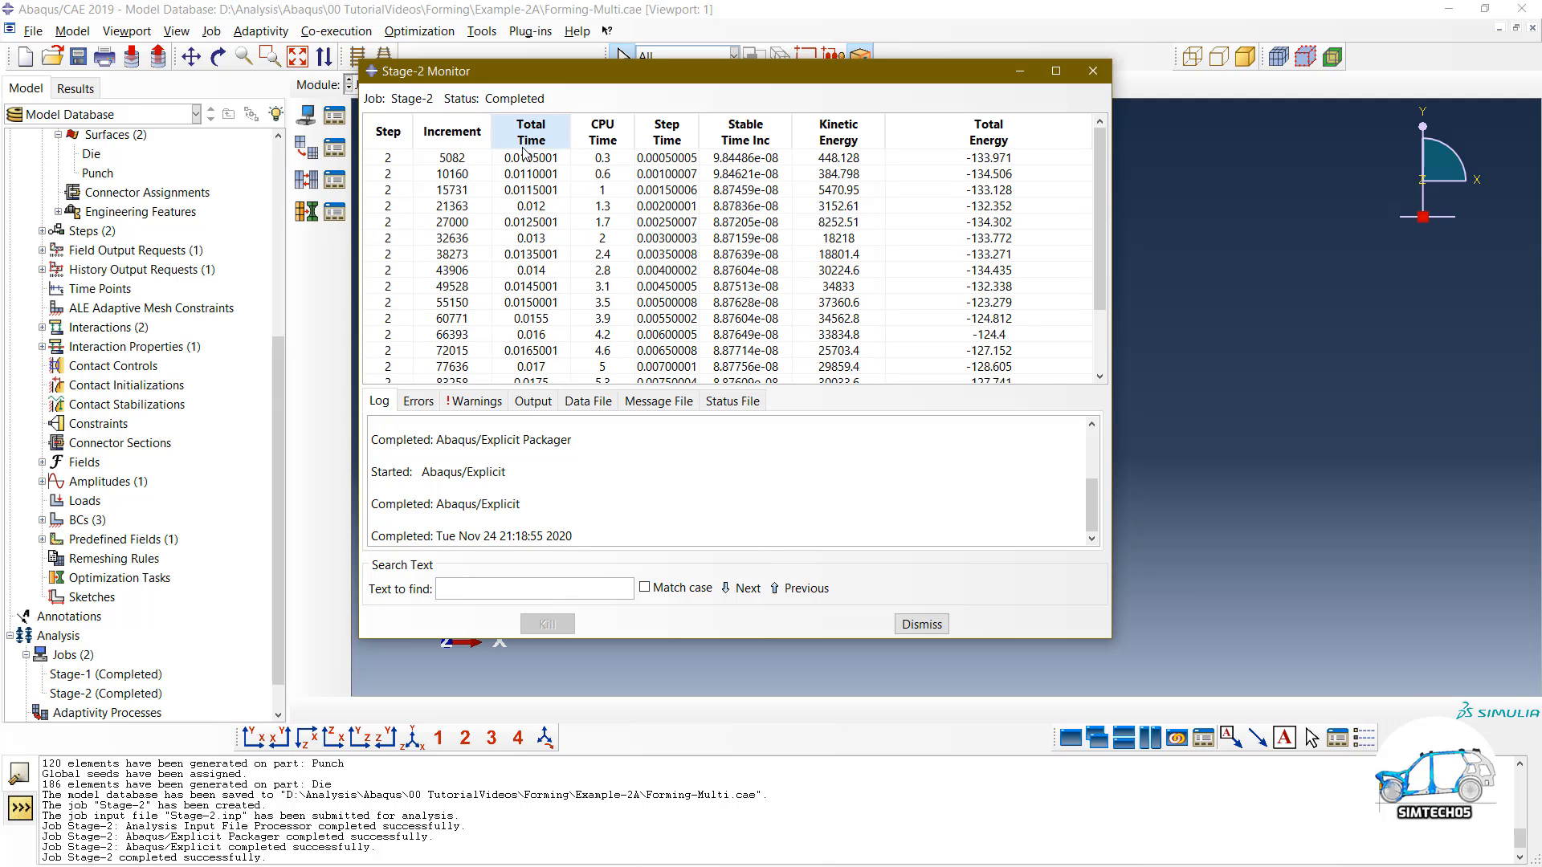
{"action": "scroll", "coordinate": [544, 233], "scroll_direction": "down", "scroll_amount": 3}
{"action": "scroll", "coordinate": [544, 241], "scroll_direction": "down", "scroll_amount": 2}
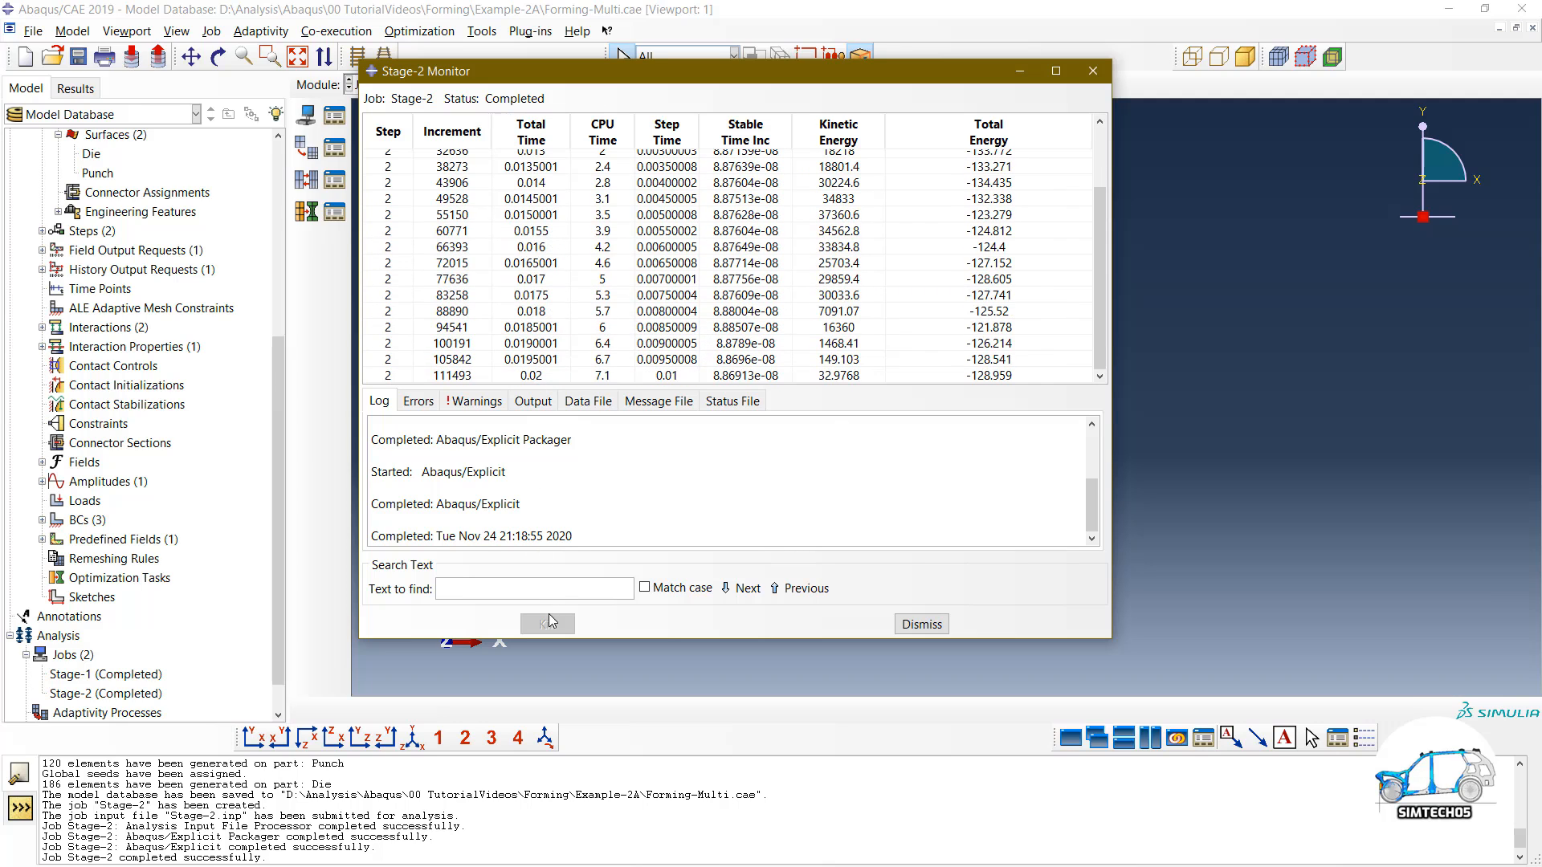
{"action": "left_click", "coordinate": [921, 623]}
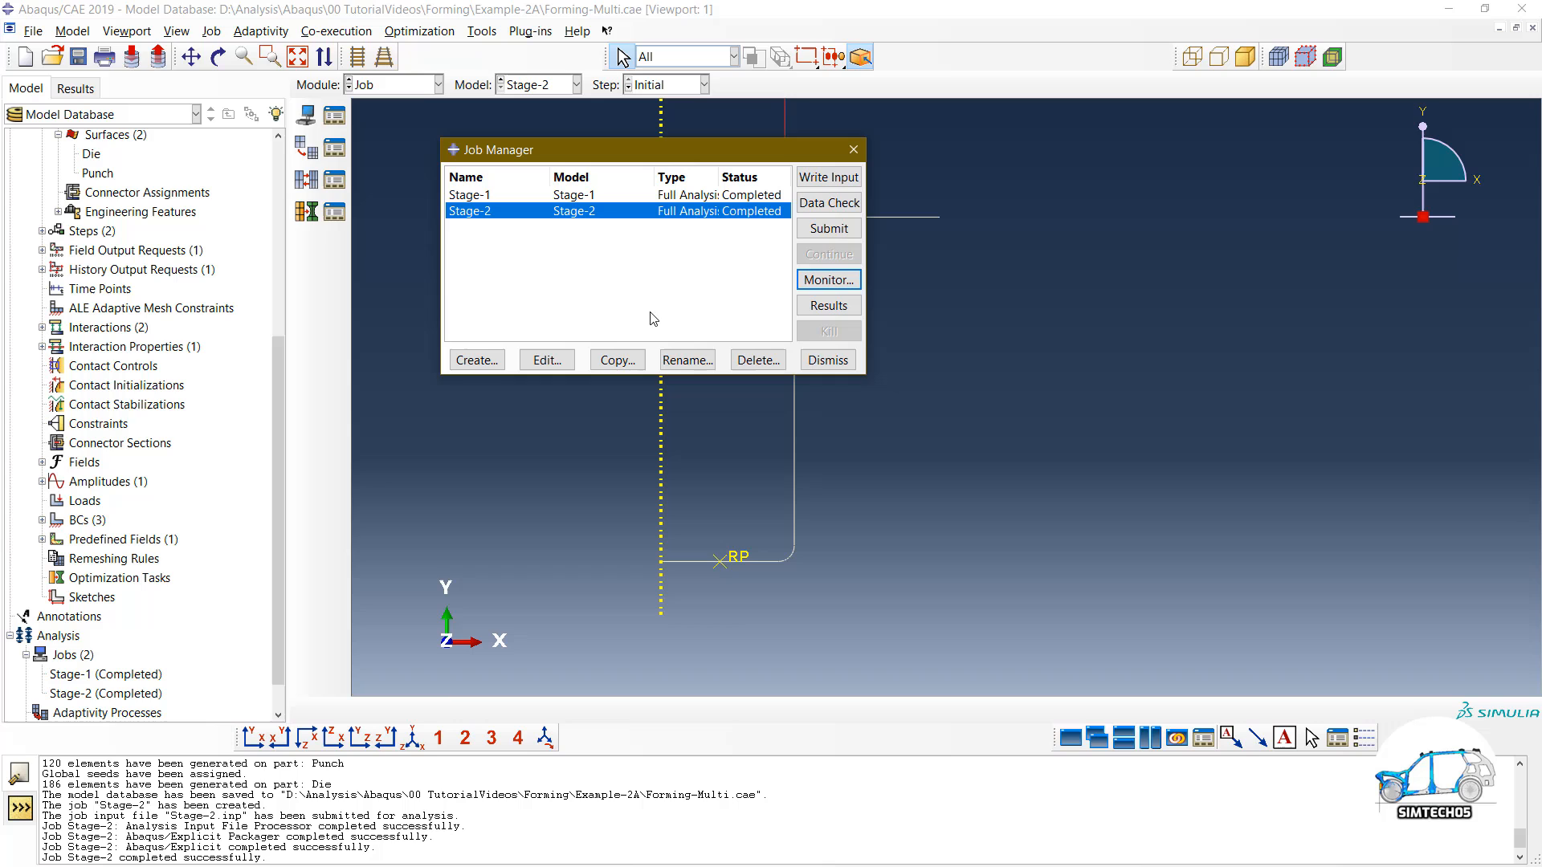
Step: Open the Stage-2 job's results and plot Mises stress contours on the deformed shape at the first frame
{"action": "left_click", "coordinate": [828, 308]}
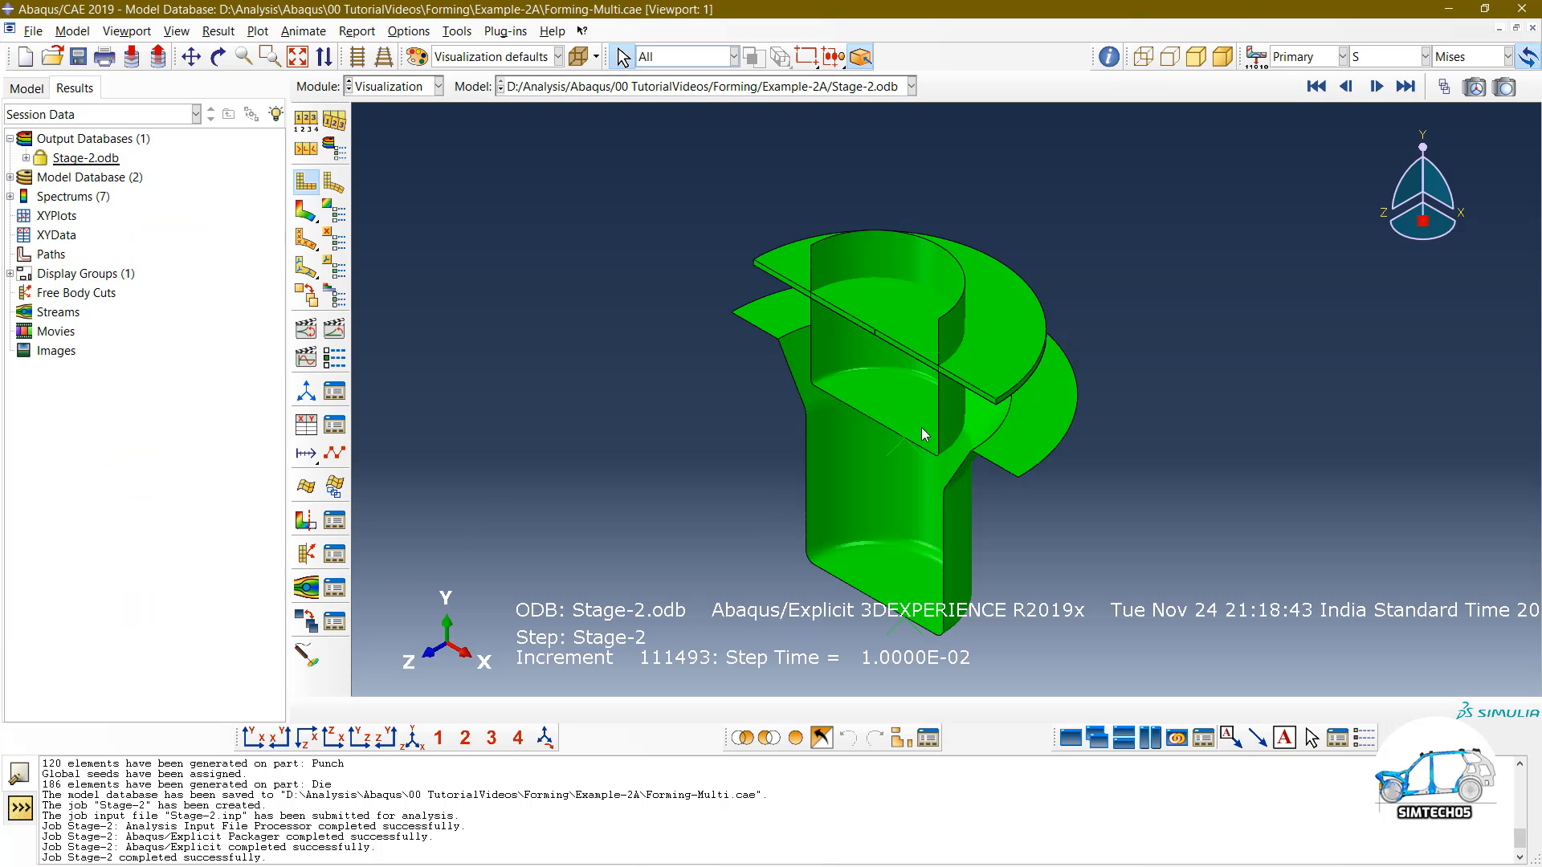
{"action": "left_click_drag", "start_coordinate": [922, 433], "coordinate": [918, 361], "text": "ctrl+alt"}
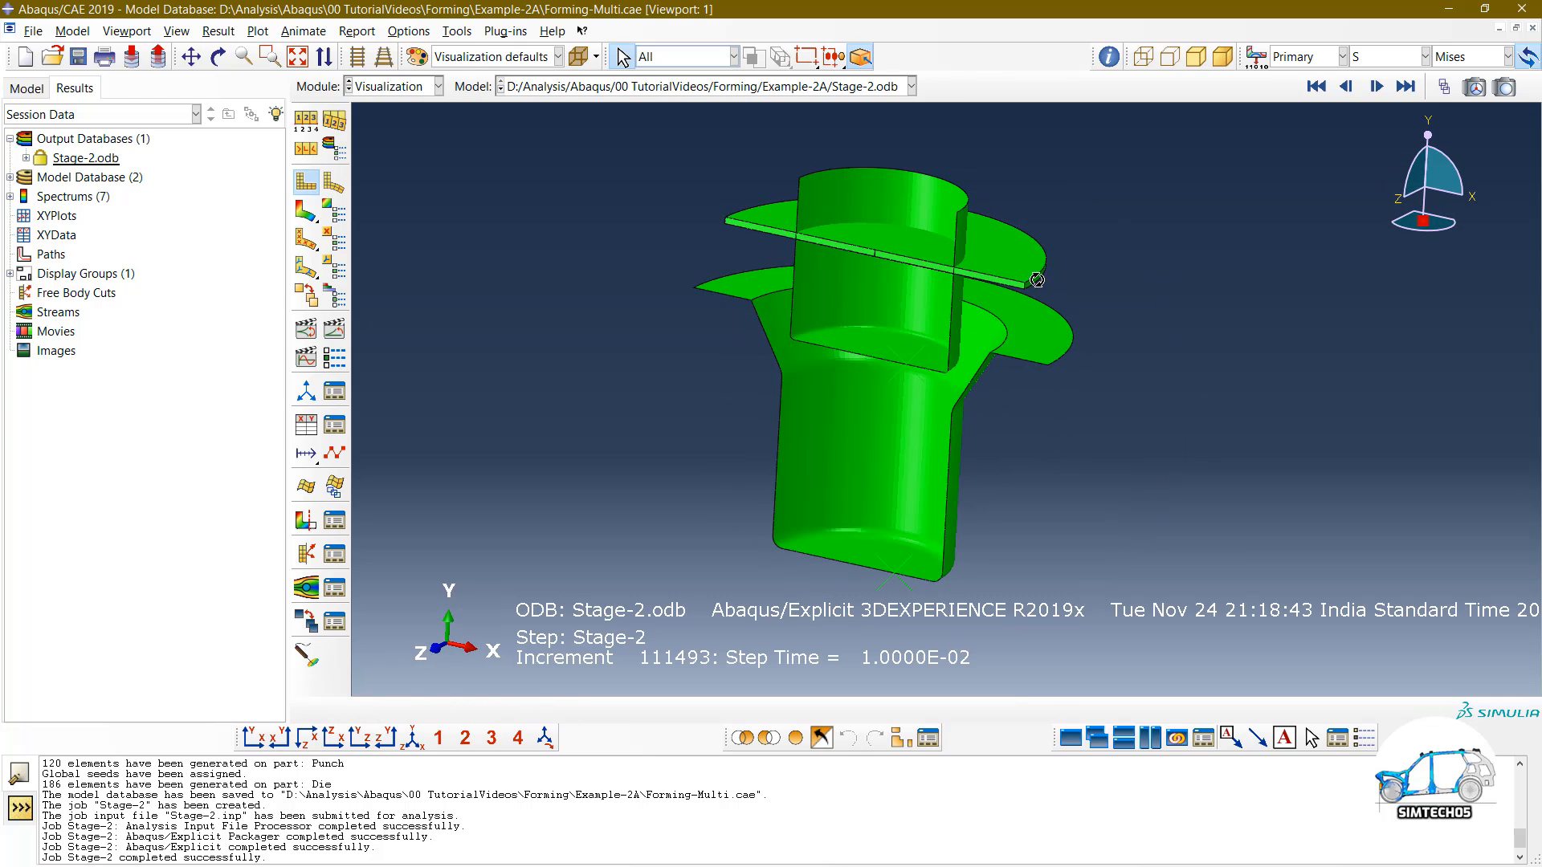
{"action": "left_click_drag", "start_coordinate": [1039, 282], "coordinate": [916, 426], "text": "ctrl+alt"}
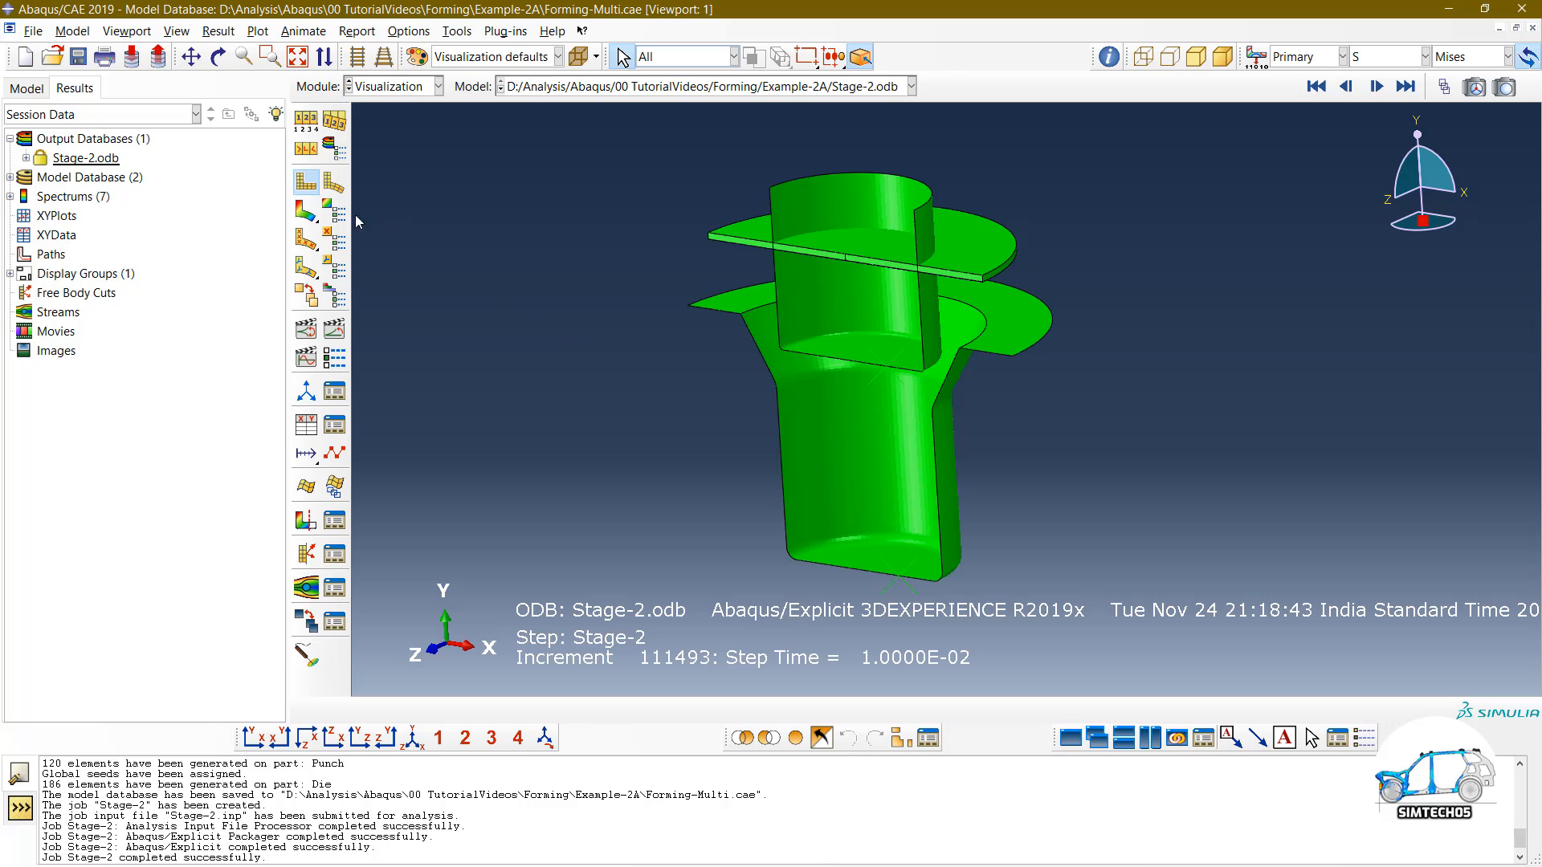
{"action": "left_click", "coordinate": [308, 210]}
{"action": "left_click", "coordinate": [1317, 87]}
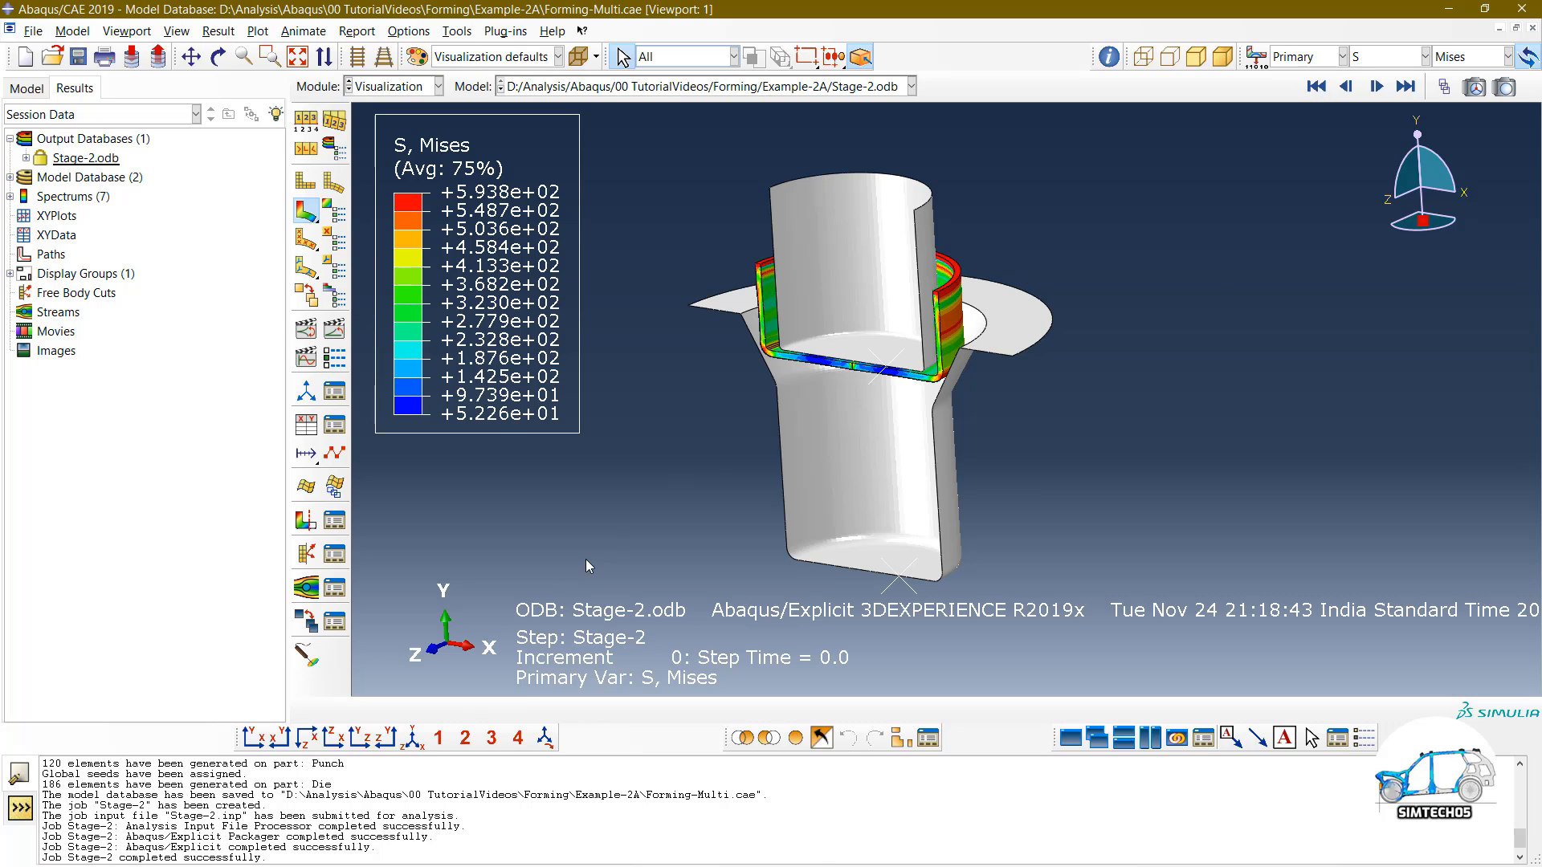
Step: Show the Frame Selector for the Stage-2 results, placed clear of the blank
{"action": "right_click_drag", "start_coordinate": [771, 416], "coordinate": [1073, 223], "text": "ctrl+alt"}
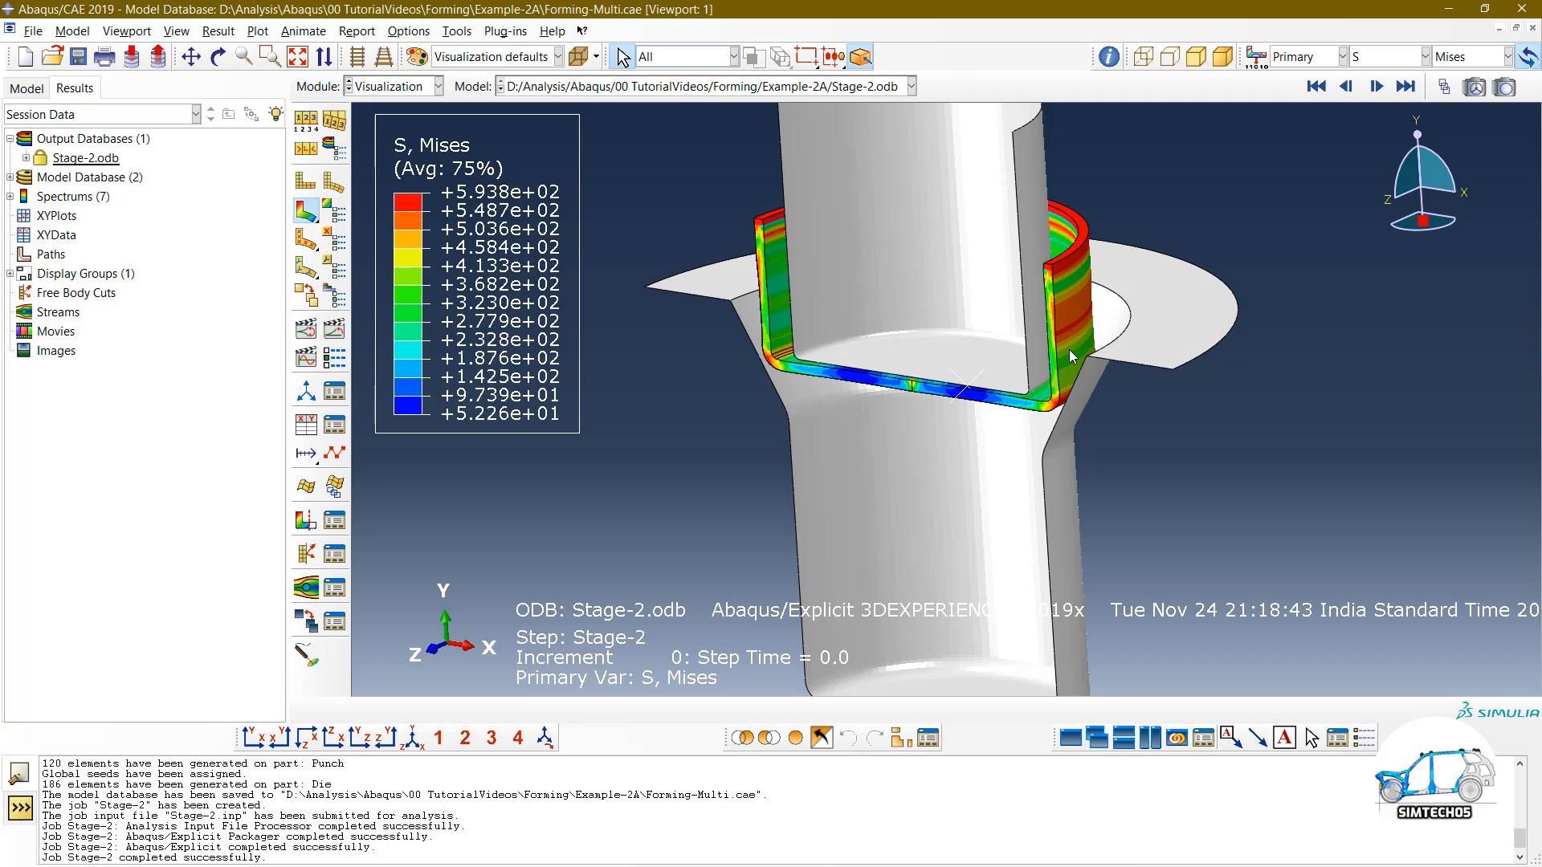
{"action": "left_click", "coordinate": [1443, 86]}
{"action": "left_click_drag", "start_coordinate": [1356, 391], "coordinate": [1378, 390]}
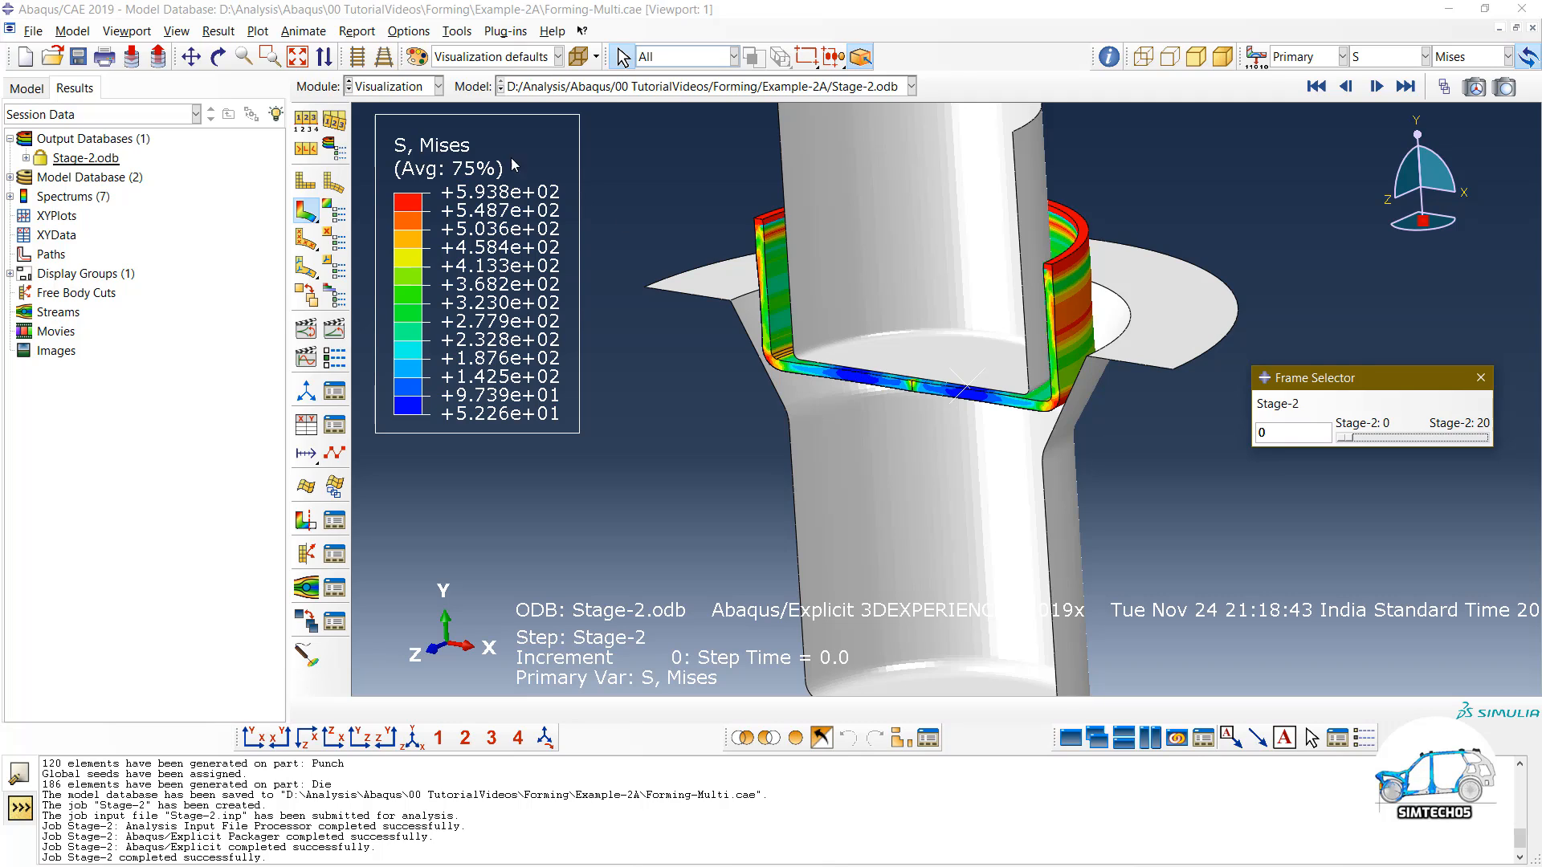
Step: Return to the Job module and open the results of the Stage-1 job
{"action": "left_click", "coordinate": [416, 89]}
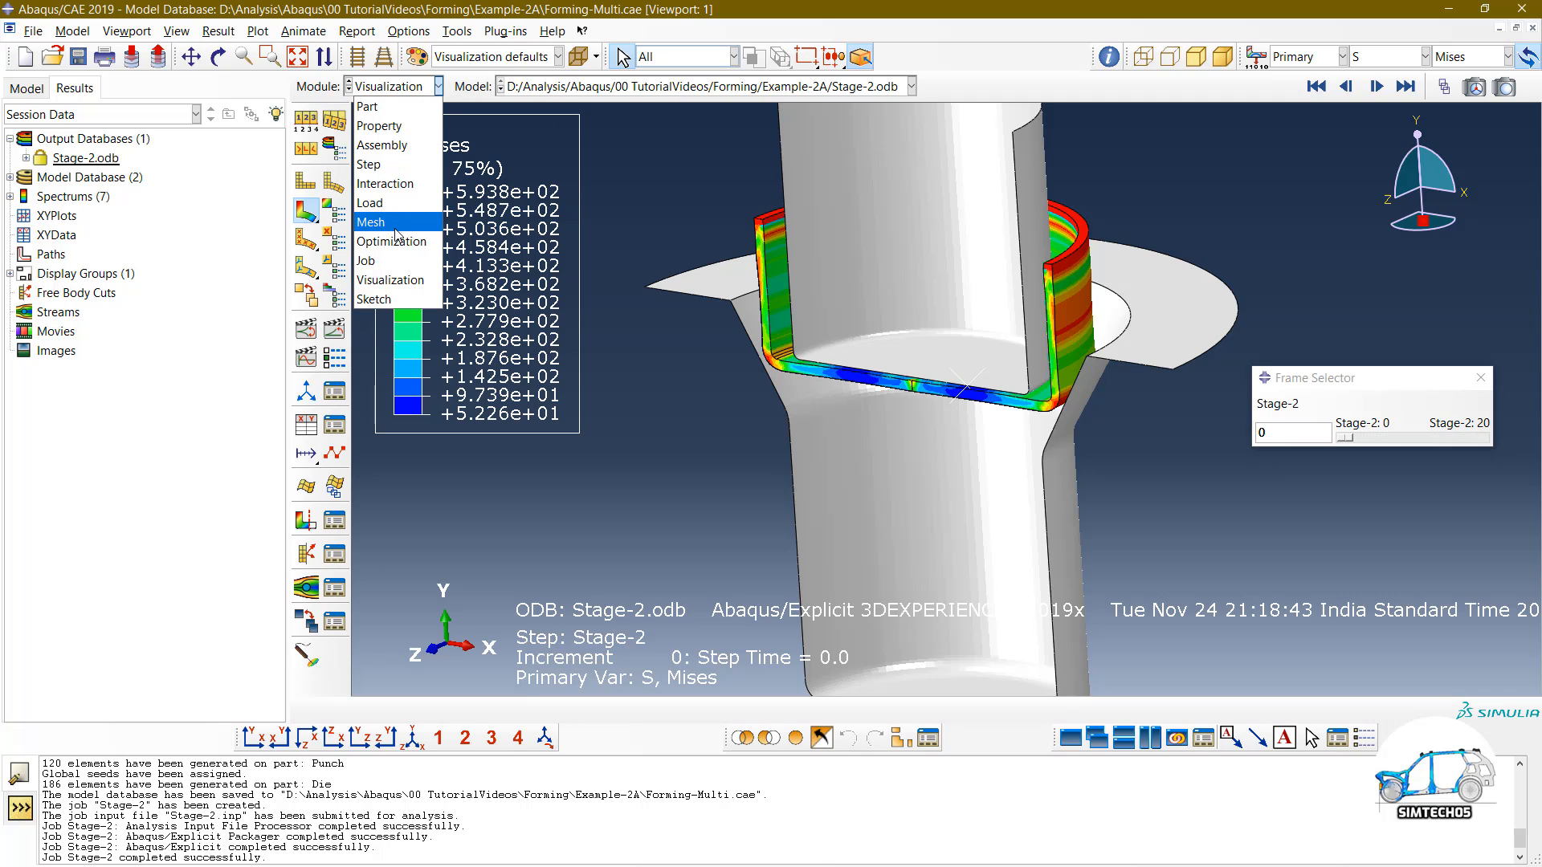
{"action": "left_click", "coordinate": [396, 262]}
{"action": "left_click", "coordinate": [730, 197]}
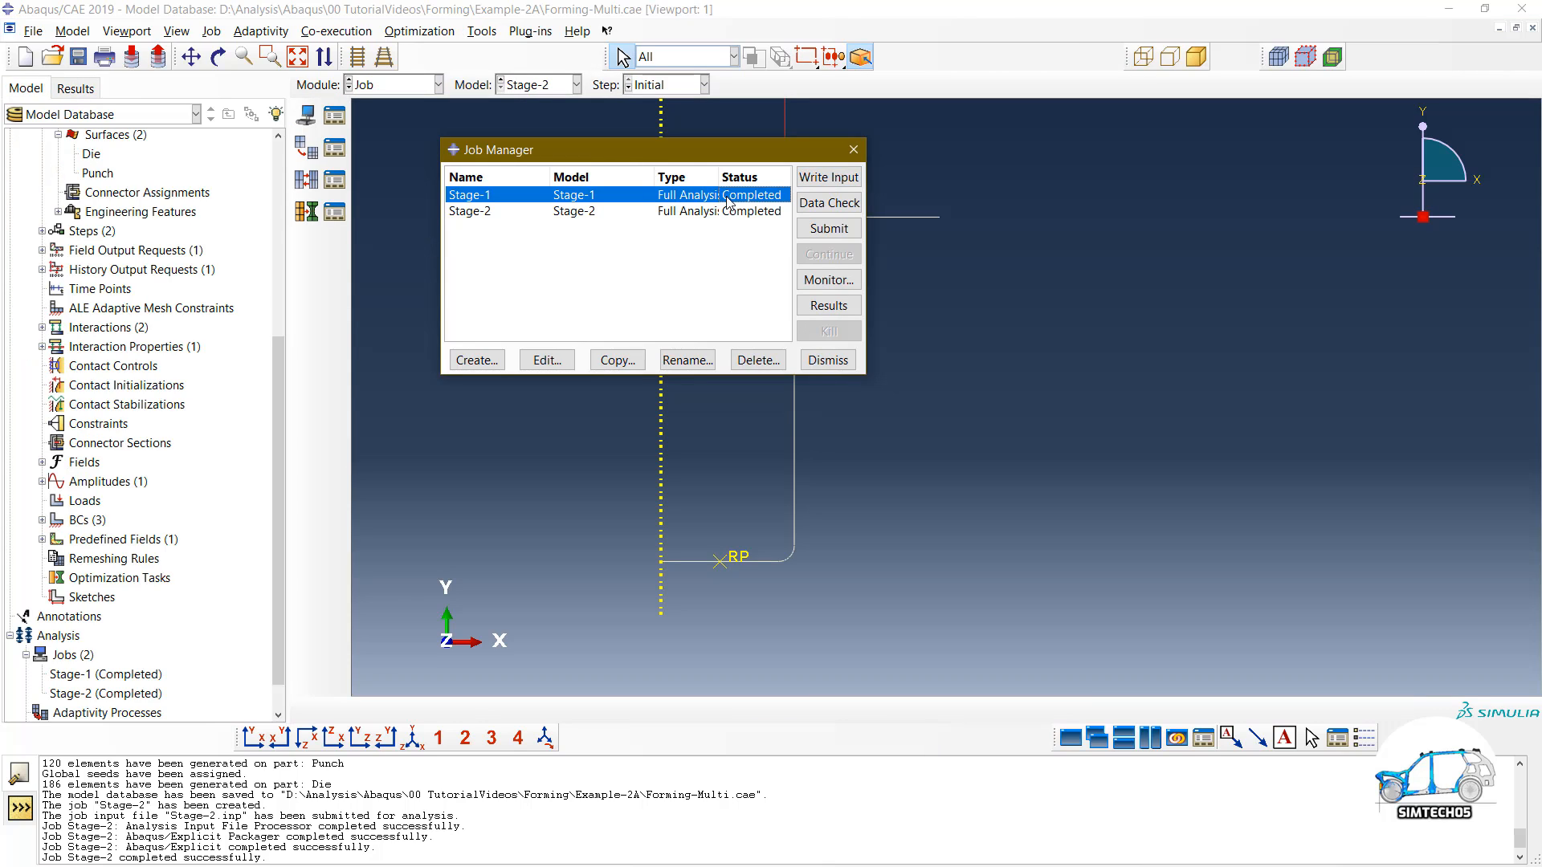
{"action": "left_click", "coordinate": [832, 303]}
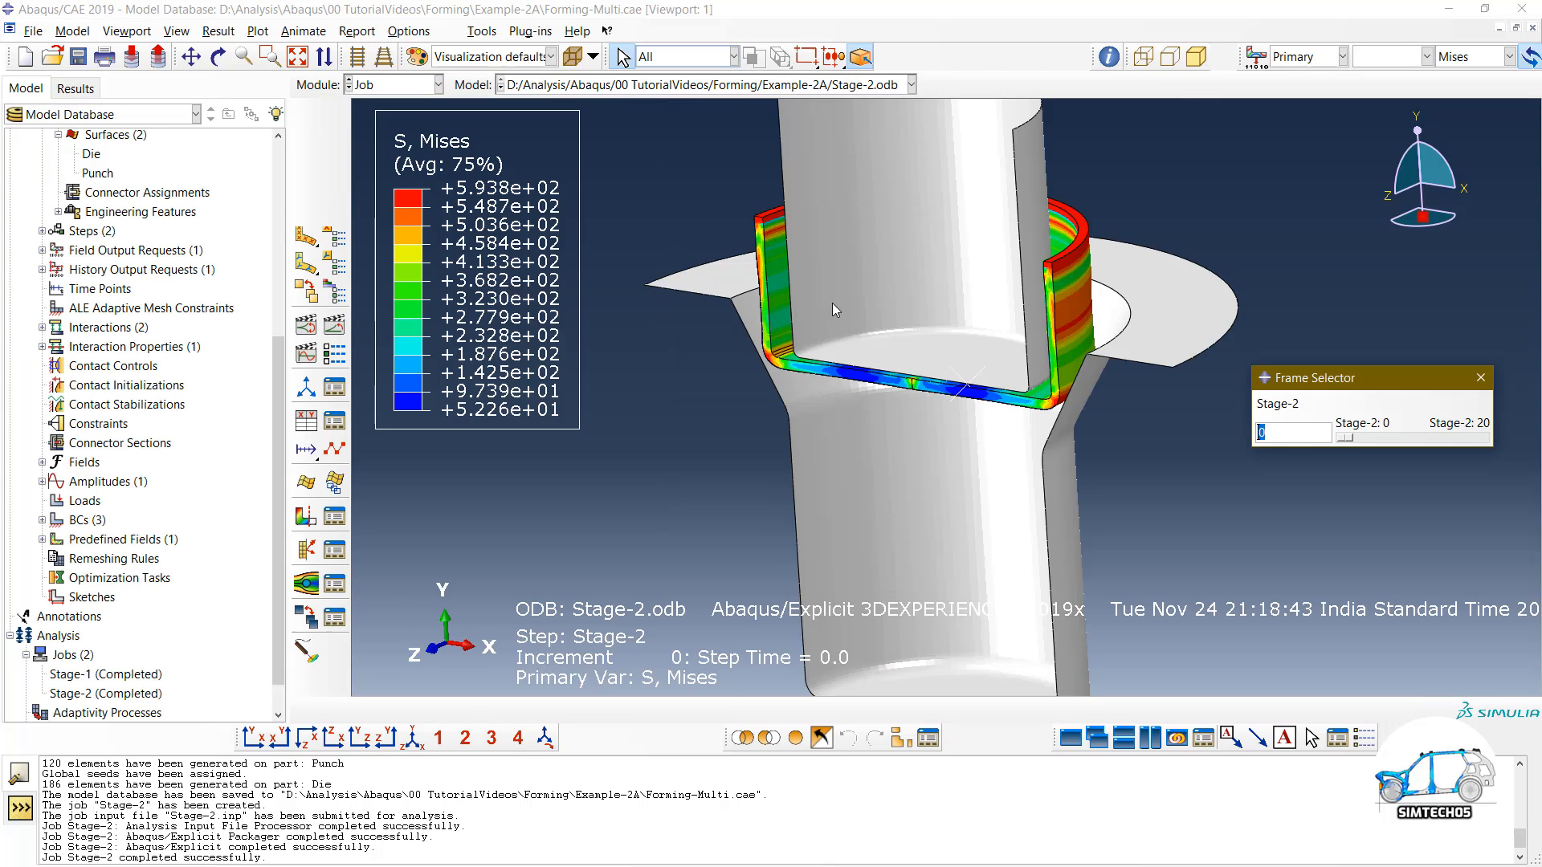
Step: Plot the Stage-1 Mises stress contours on the deformed shape and add a second viewport tiled vertically beside the first
{"action": "left_click", "coordinate": [306, 211]}
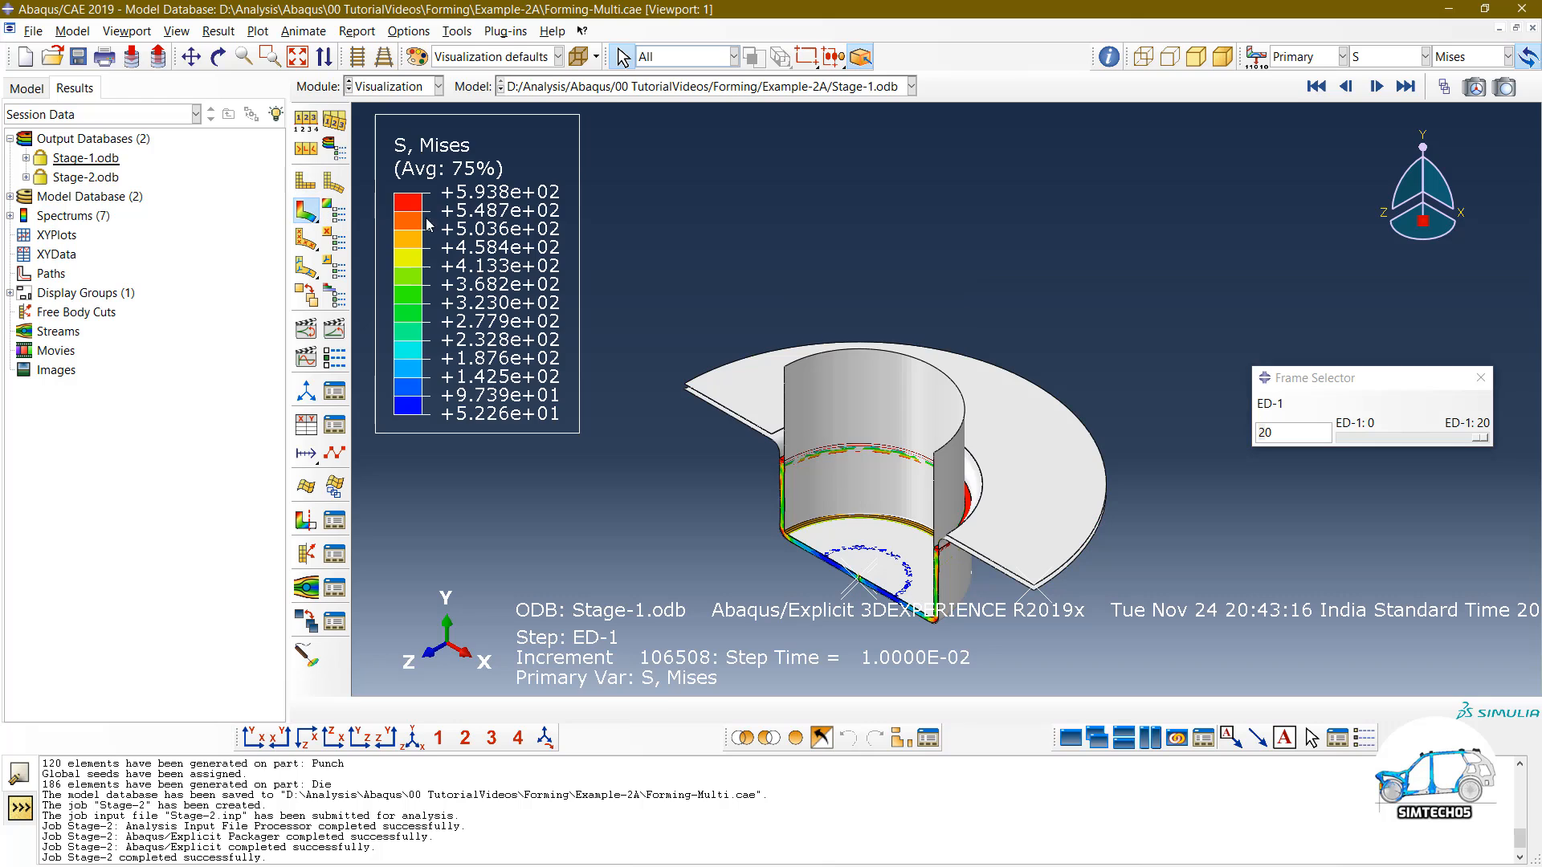
{"action": "left_click", "coordinate": [1098, 738]}
{"action": "left_click", "coordinate": [1150, 737]}
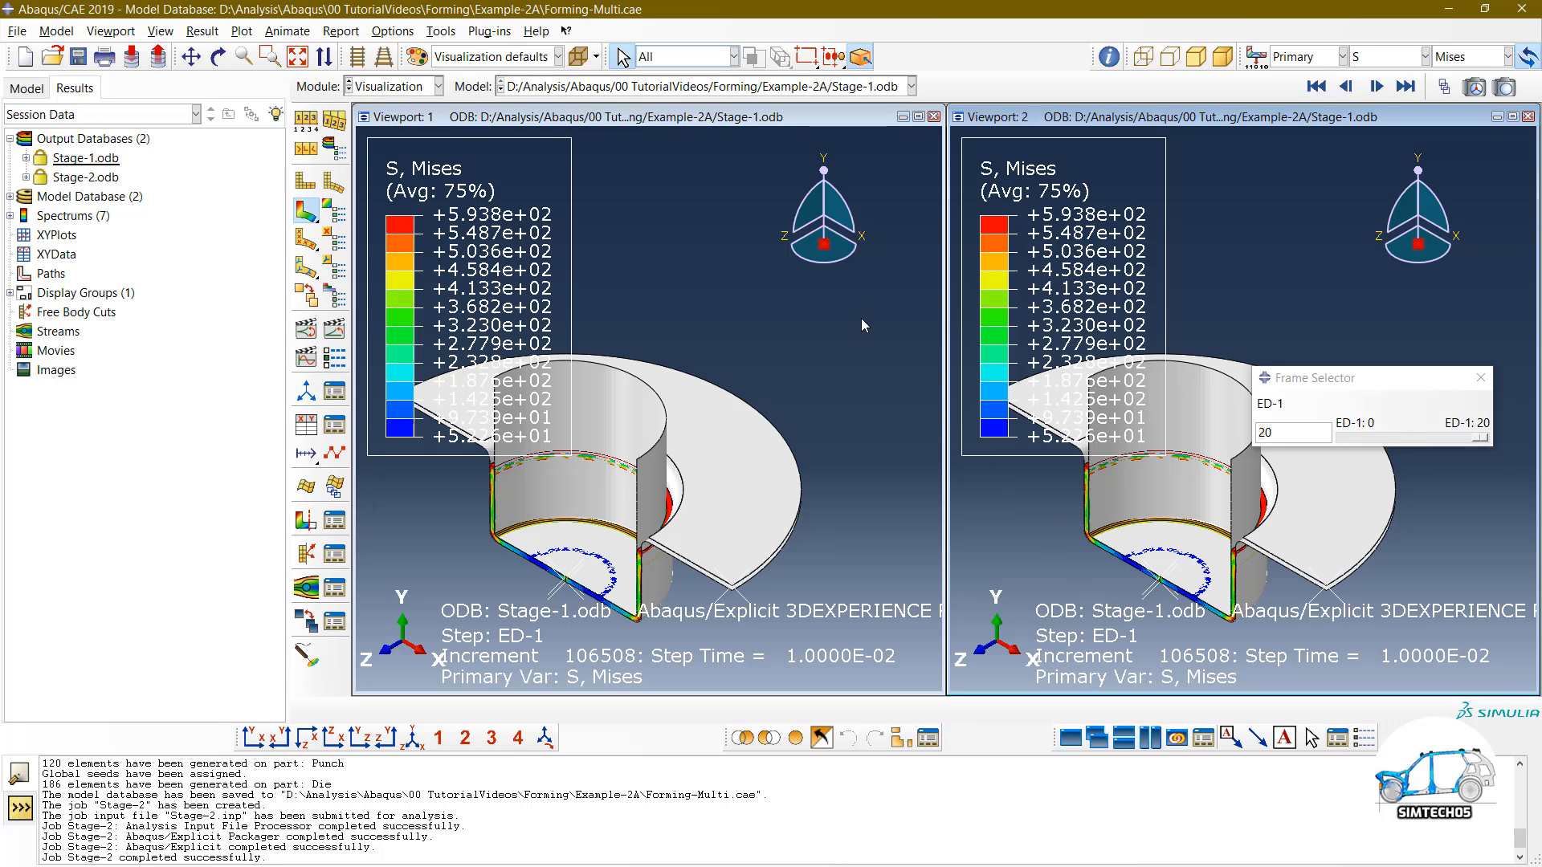
{"action": "scroll", "coordinate": [861, 322], "scroll_direction": "up", "scroll_amount": 2}
{"action": "scroll", "coordinate": [749, 473], "scroll_direction": "down", "scroll_amount": 4}
{"action": "middle_click_drag", "start_coordinate": [729, 485], "coordinate": [767, 504], "text": "ctrl+alt"}
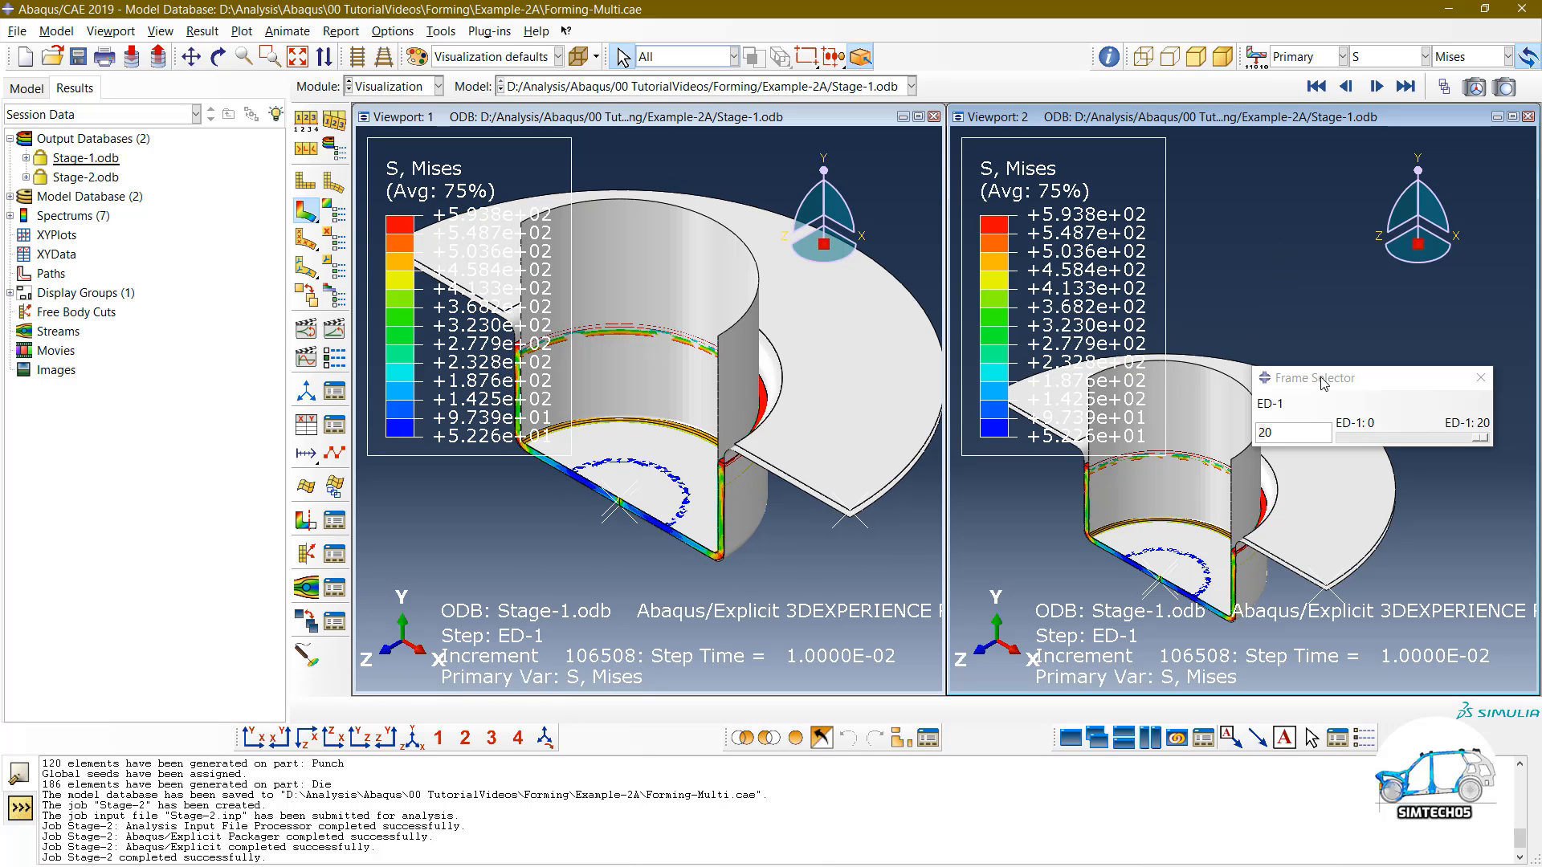
Step: Display Stage-2.odb in Viewport 2 with Mises stress contours on the deformed shape at the first frame, framing both models for comparison
{"action": "left_click_drag", "start_coordinate": [1324, 382], "coordinate": [1315, 191]}
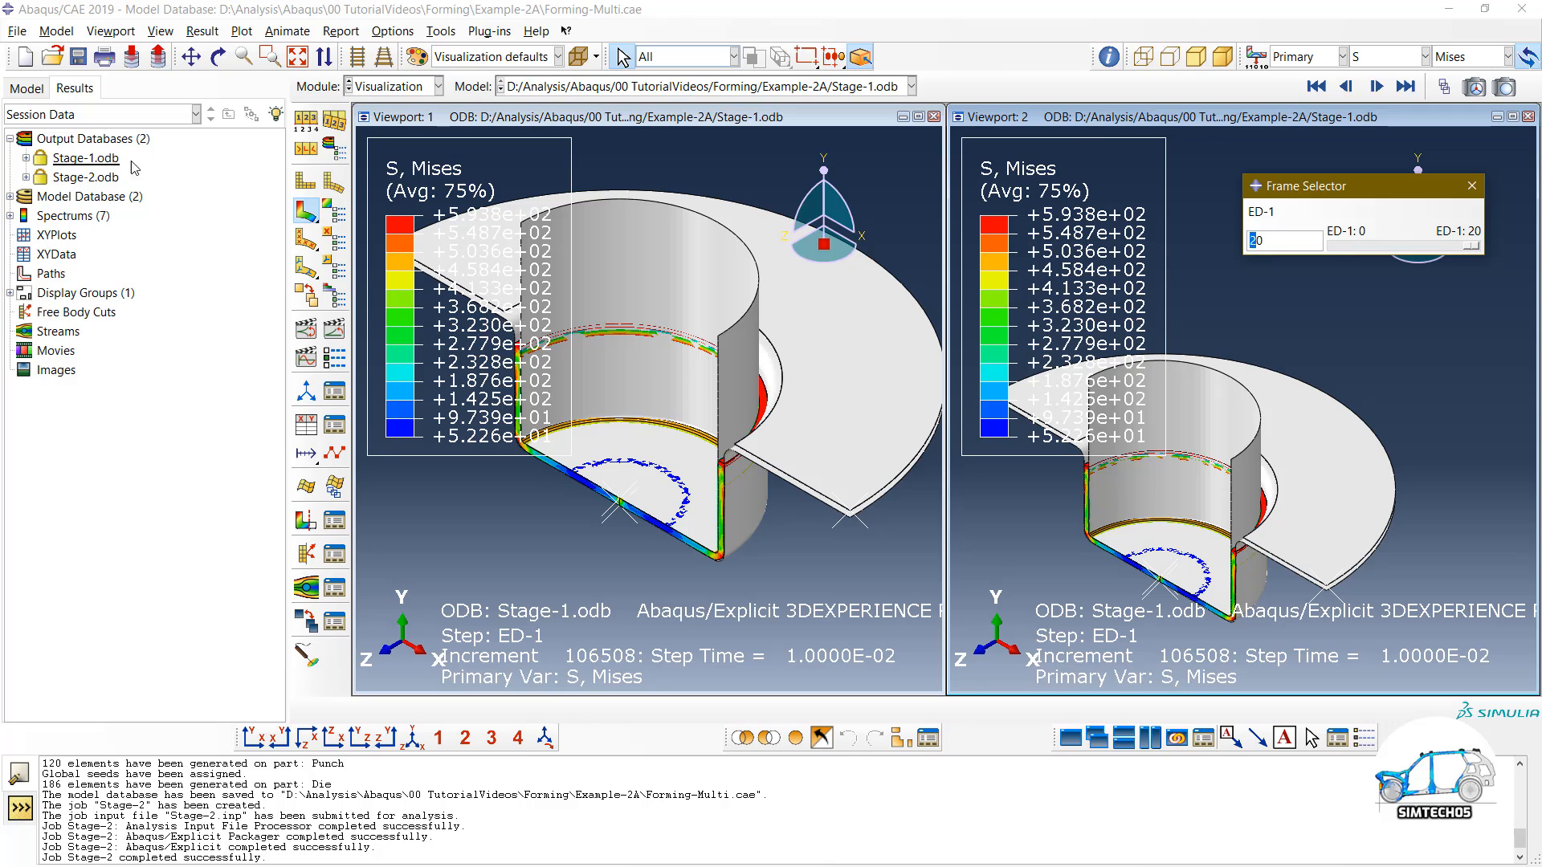
{"action": "double_click", "coordinate": [106, 178]}
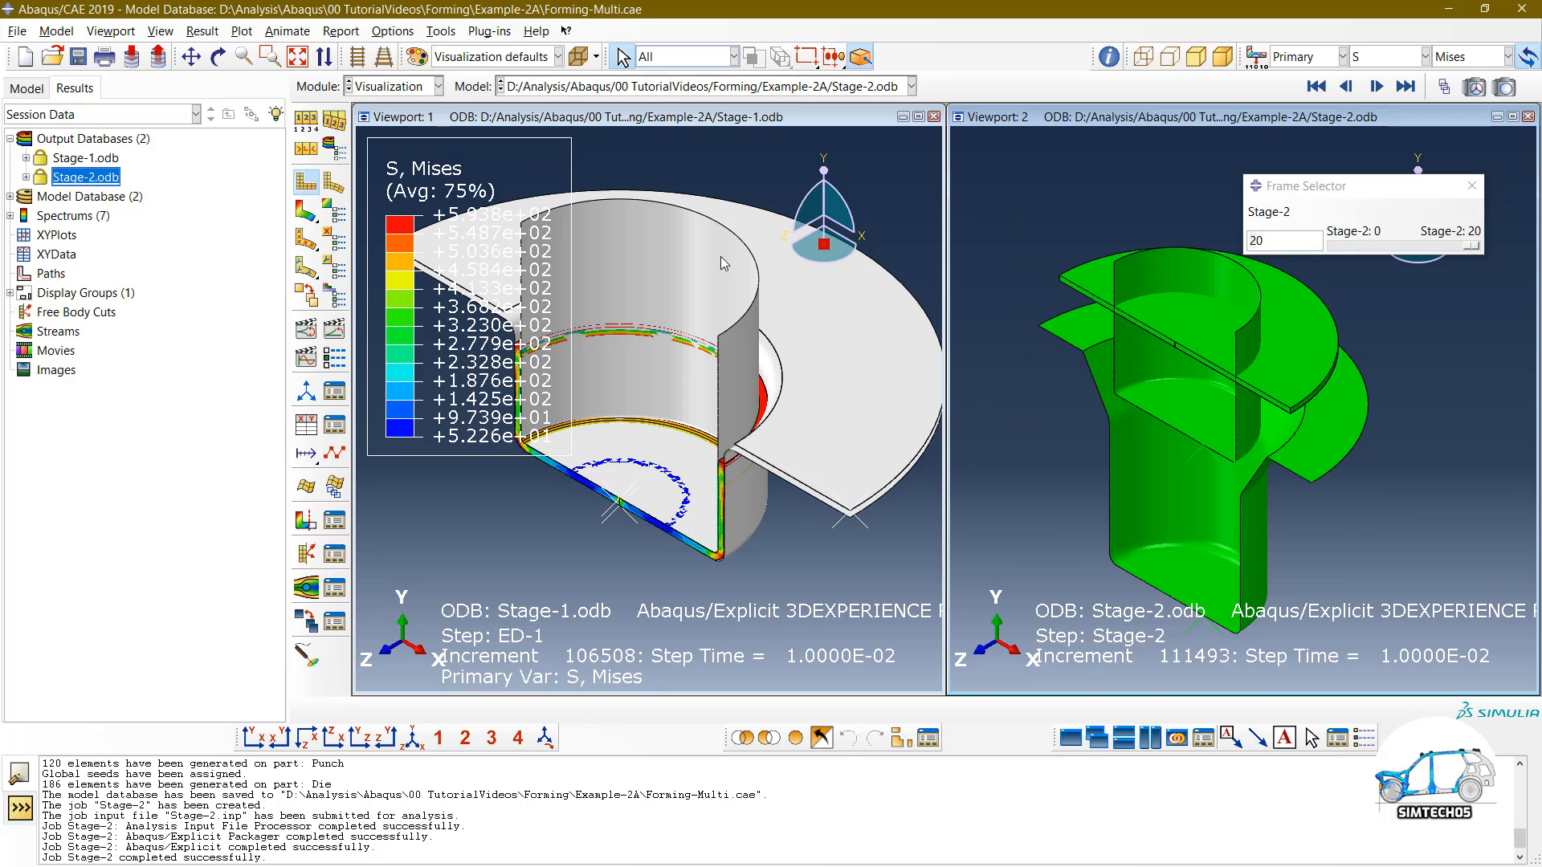
{"action": "left_click", "coordinate": [305, 211]}
{"action": "left_click", "coordinate": [1316, 86]}
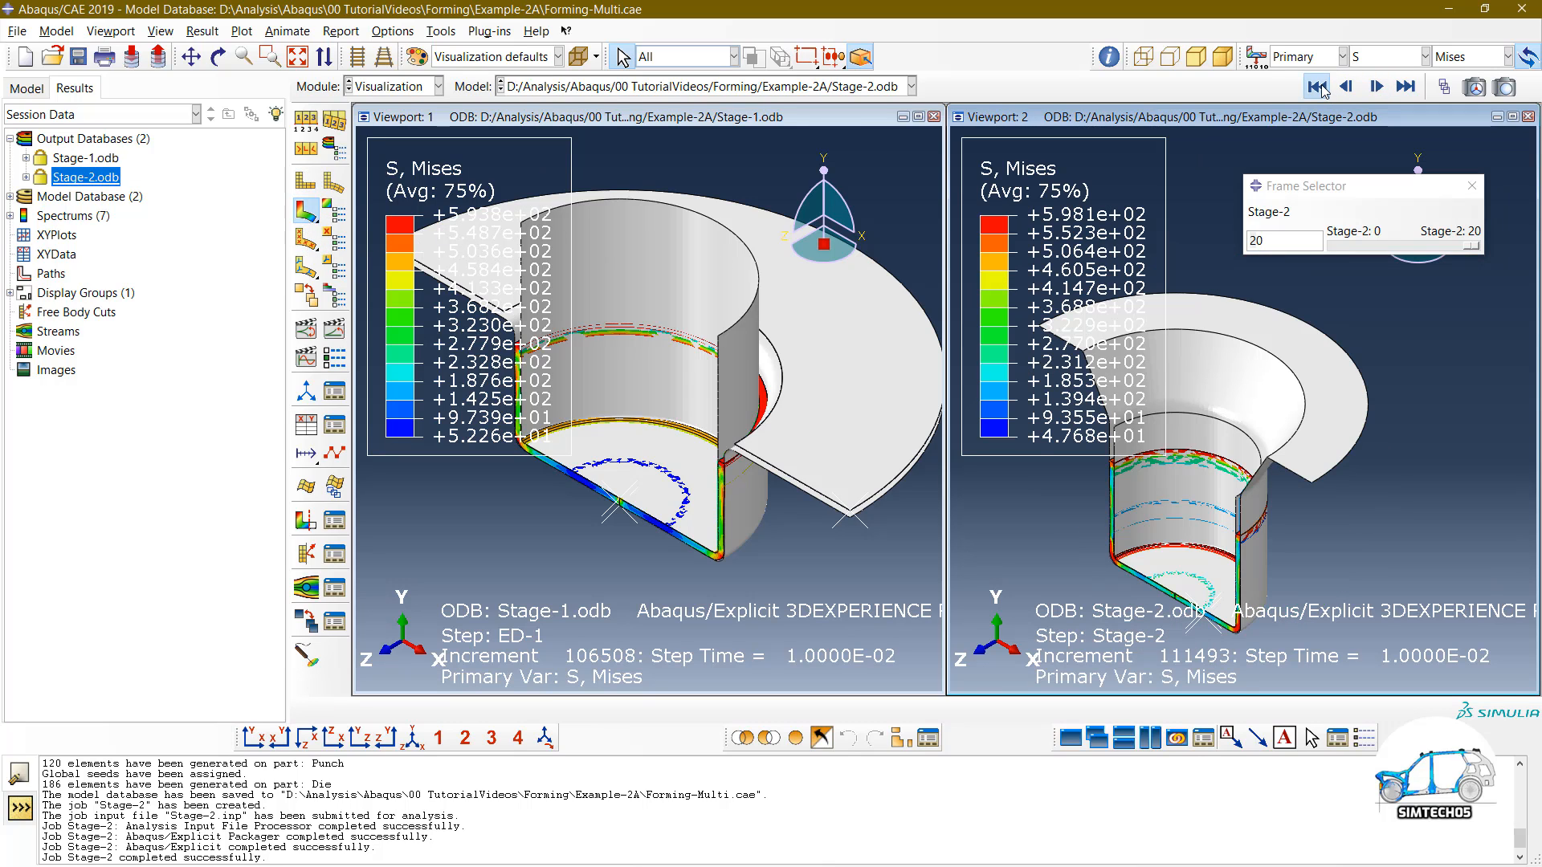
{"action": "scroll", "coordinate": [901, 378], "scroll_direction": "up", "scroll_amount": 3}
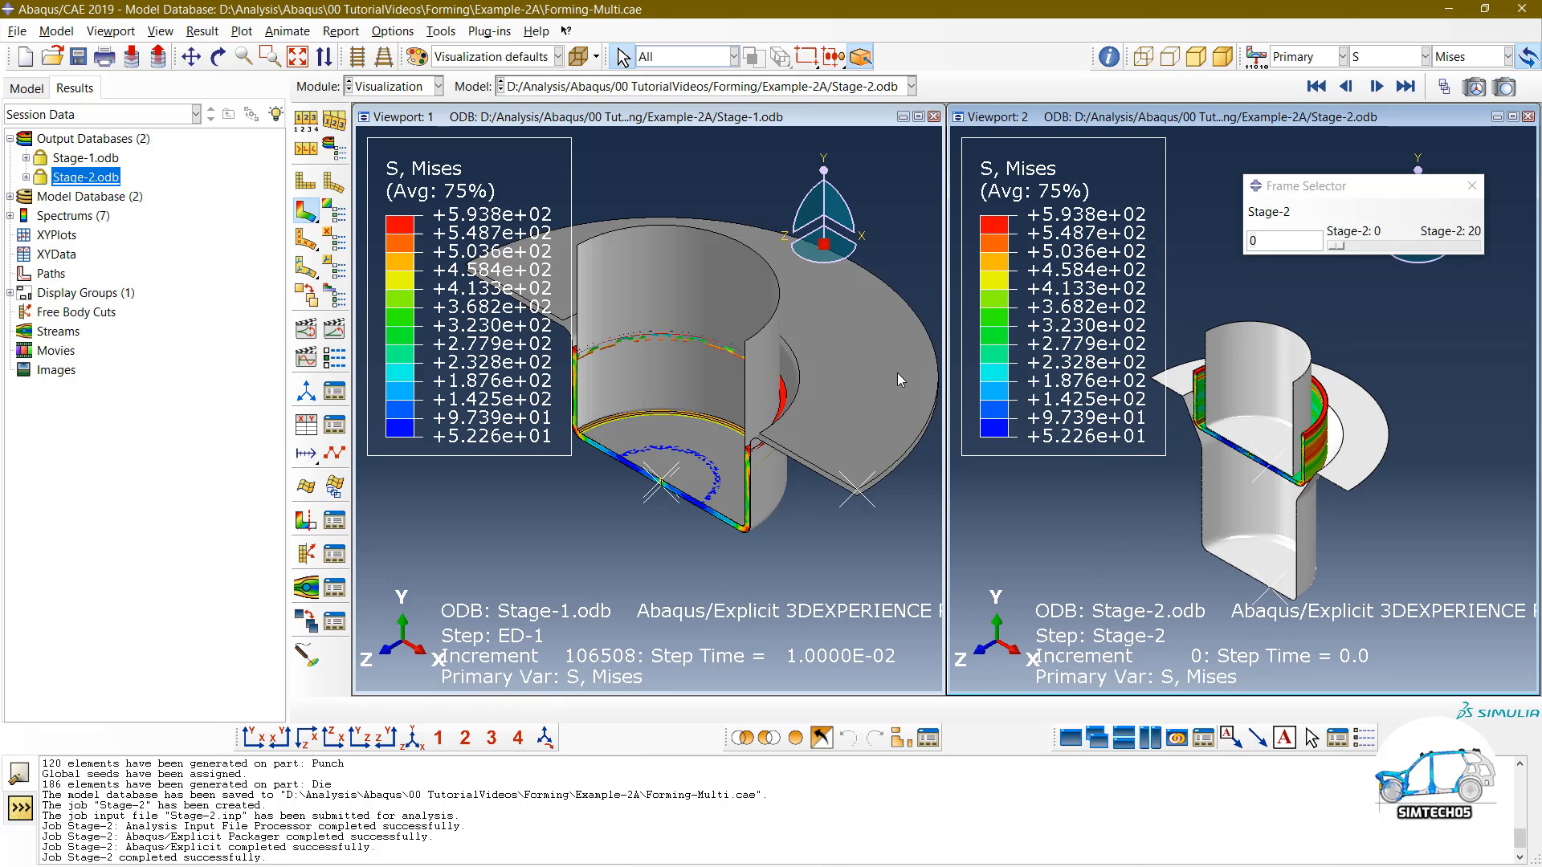
{"action": "middle_click_drag", "start_coordinate": [730, 406], "coordinate": [827, 409], "text": "ctrl+alt"}
{"action": "left_click_drag", "start_coordinate": [833, 442], "coordinate": [839, 436], "text": "ctrl+alt"}
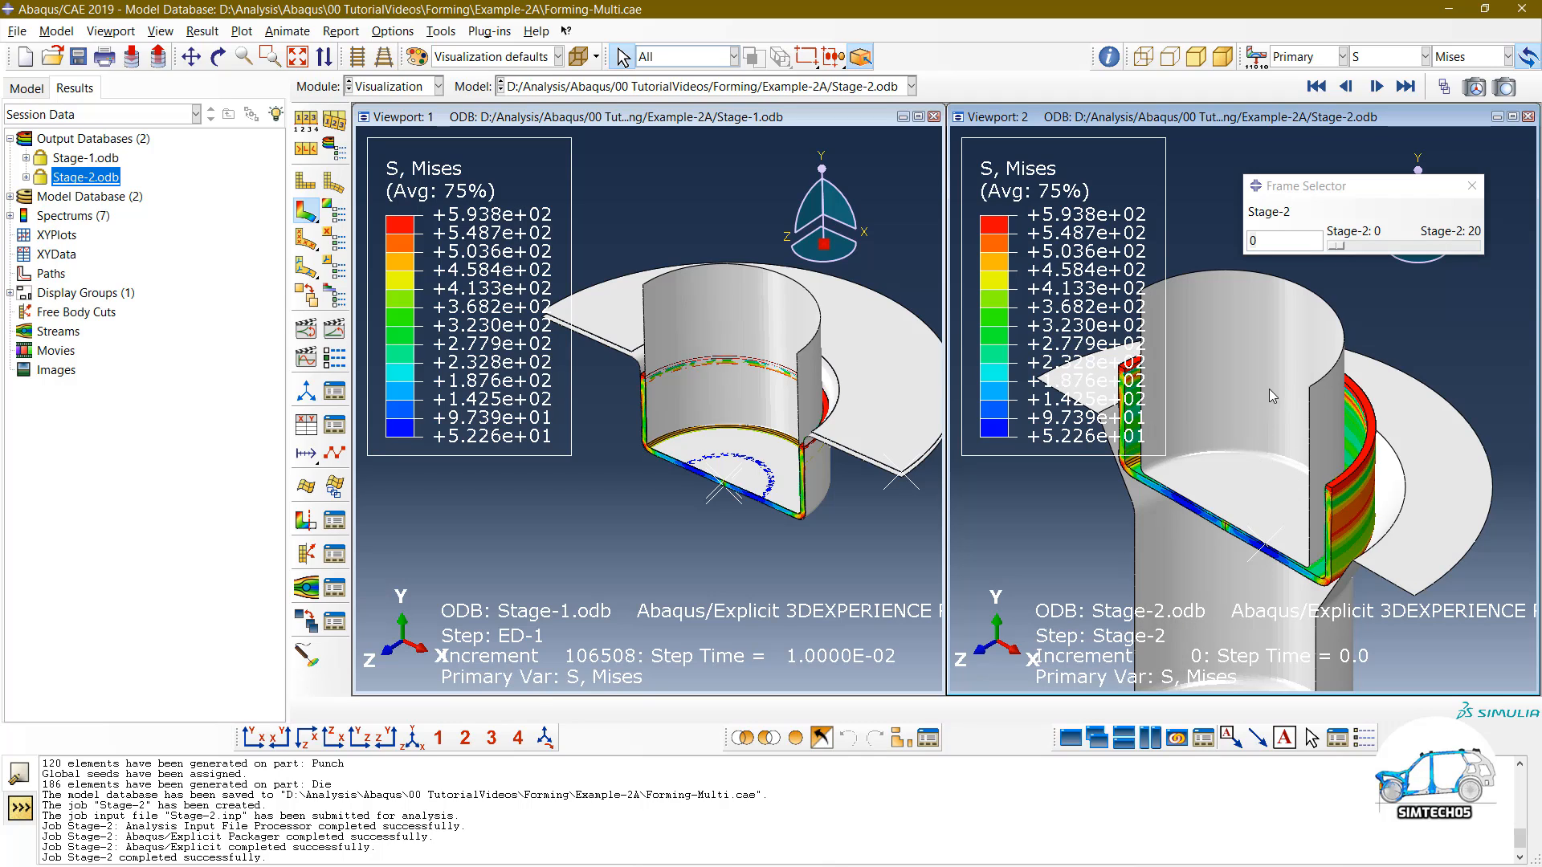
Step: Advance the Stage-2 results to frame 1 and plot PEEQ contours for the Stage-1 results in Viewport 1
{"action": "left_click_drag", "start_coordinate": [1329, 246], "coordinate": [1347, 278]}
{"action": "key", "text": "Right"}
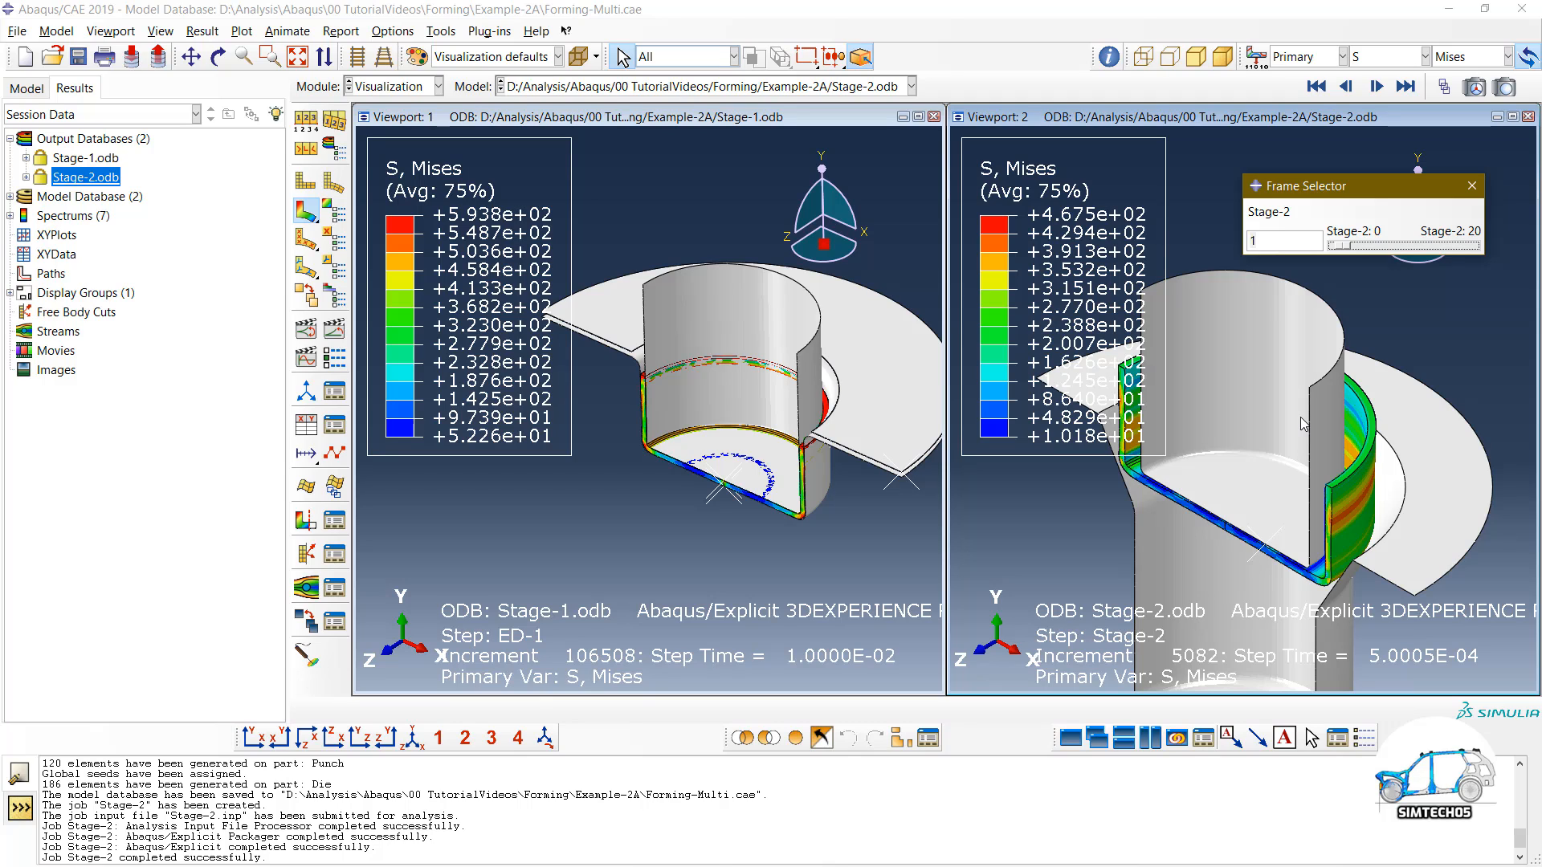
{"action": "left_click", "coordinate": [816, 122]}
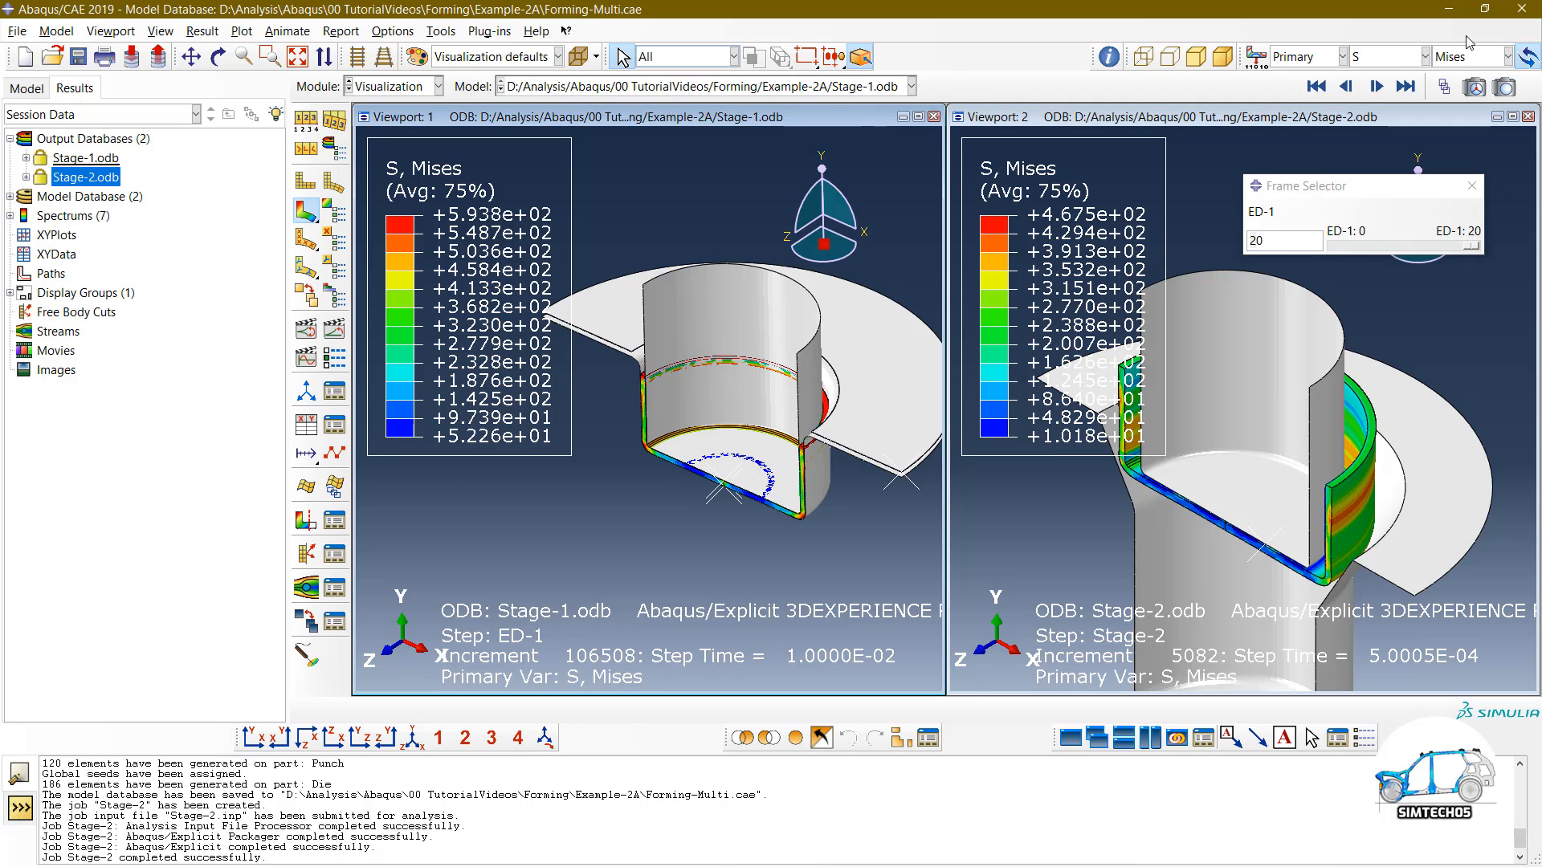
{"action": "left_click", "coordinate": [1381, 58]}
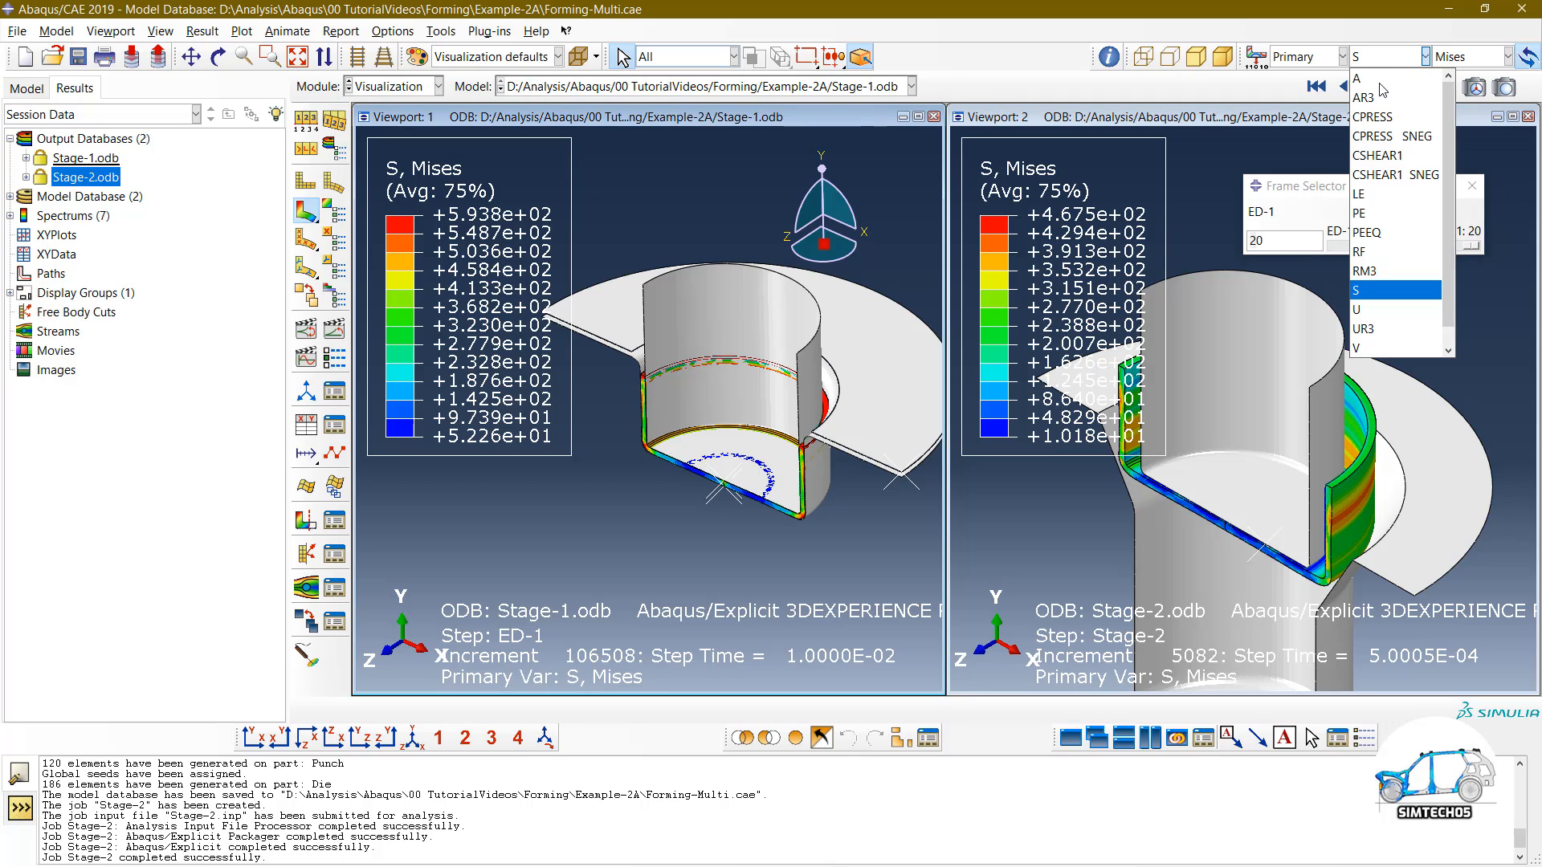
{"action": "left_click", "coordinate": [1370, 233]}
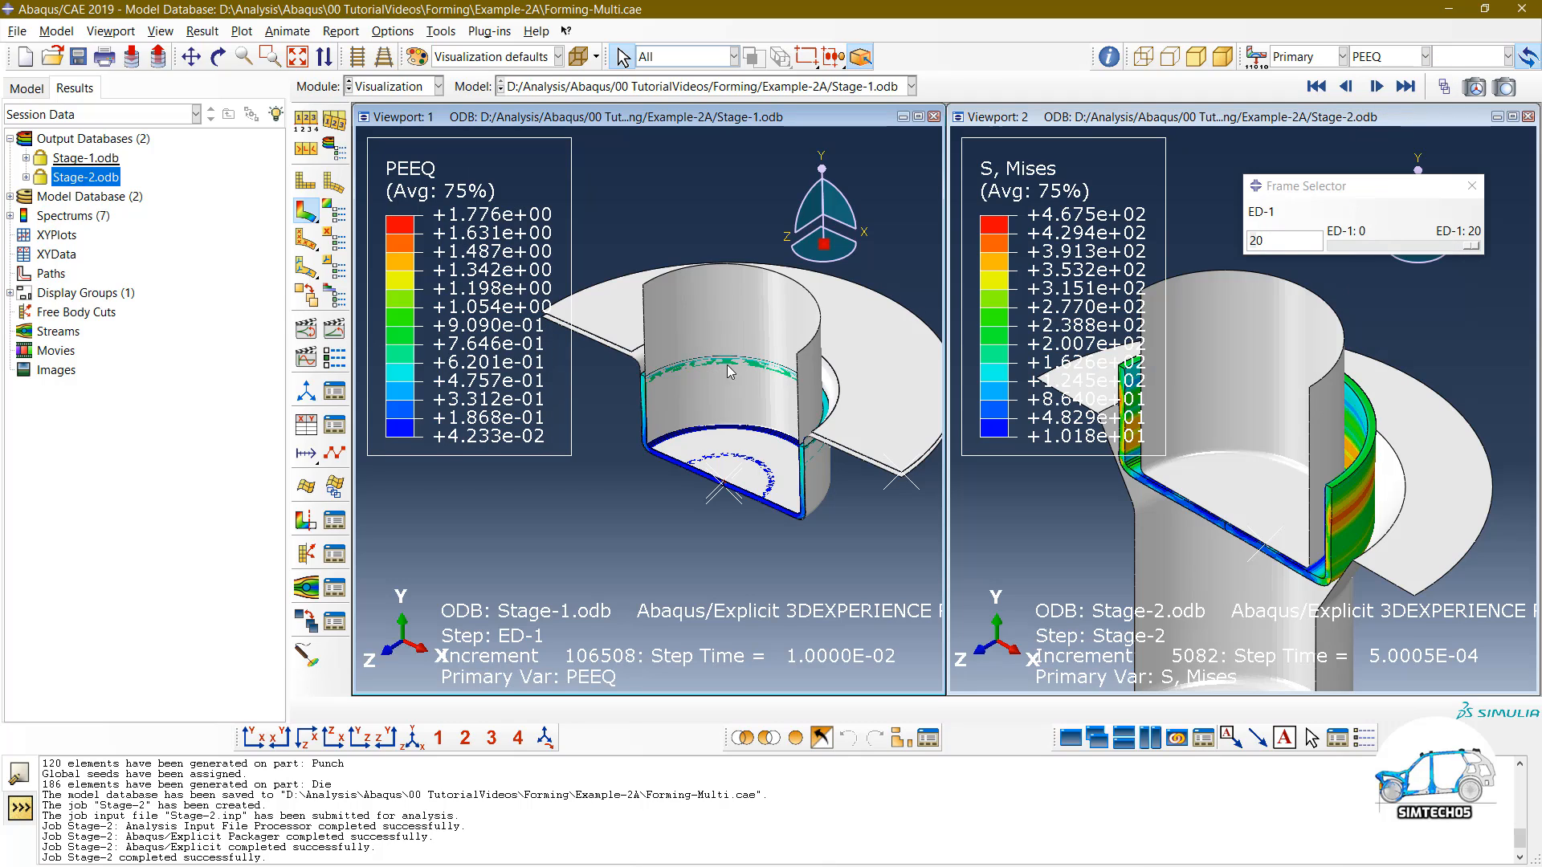
Step: Plot PEEQ contours for the Stage-2 results in Viewport 2 and return them to frame 0
{"action": "left_click", "coordinate": [1222, 118]}
{"action": "left_click", "coordinate": [1402, 57]}
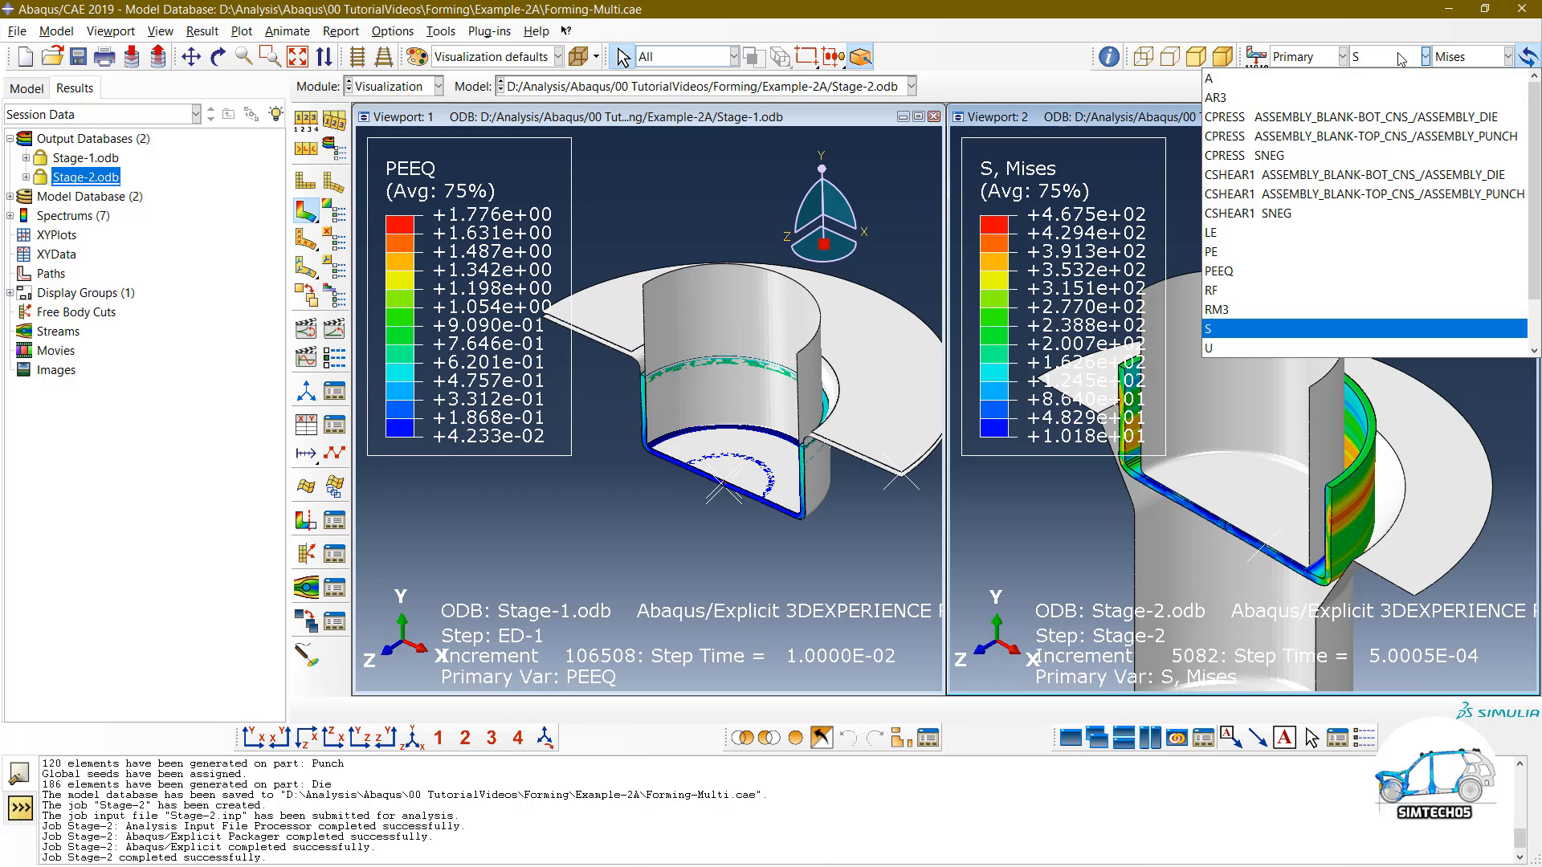
{"action": "left_click", "coordinate": [1309, 271]}
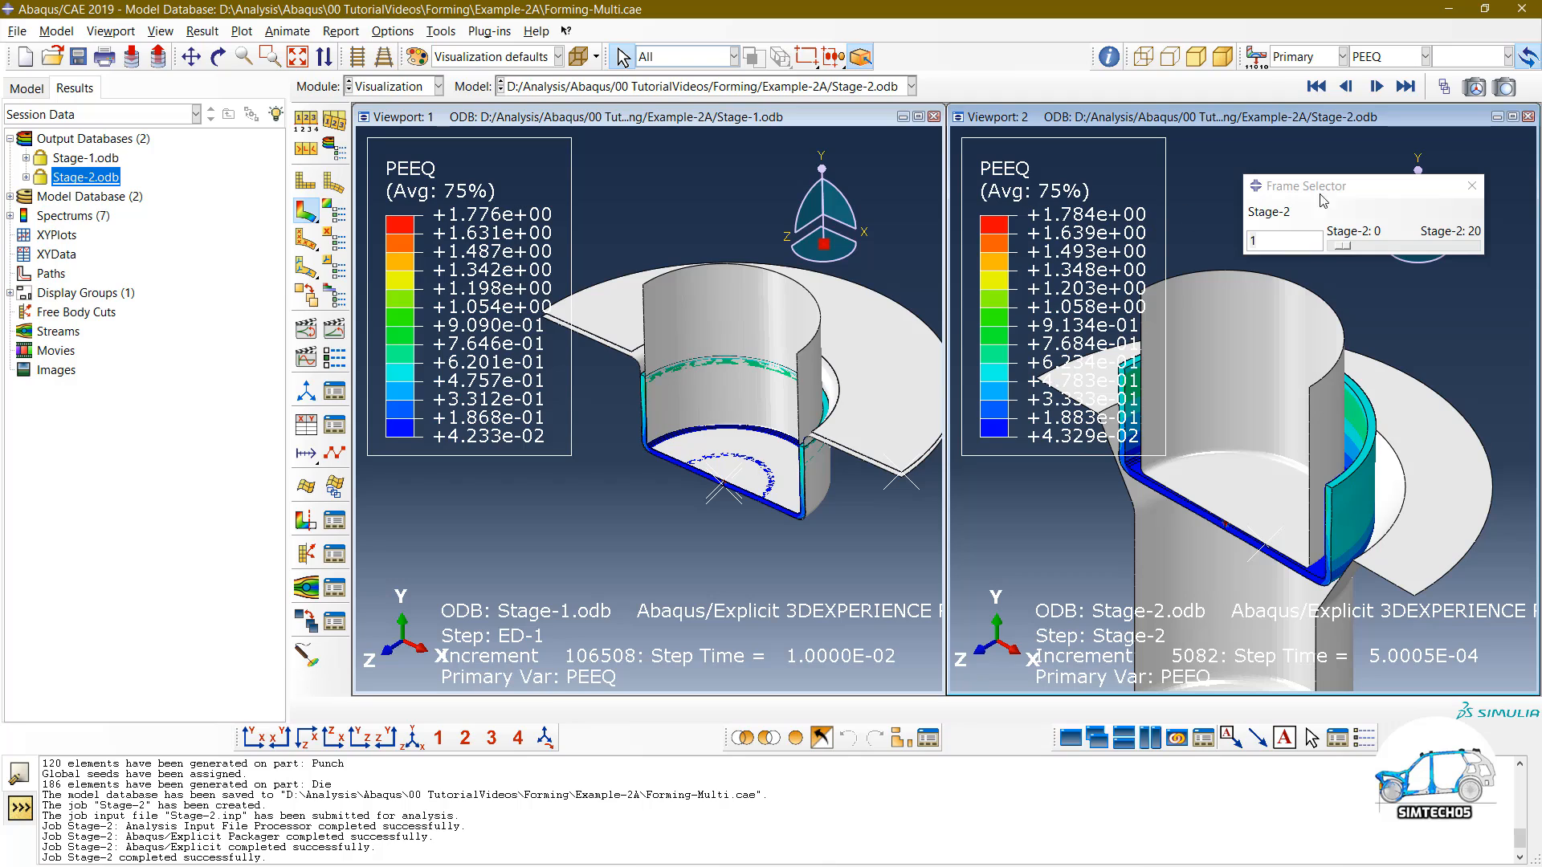
{"action": "left_click", "coordinate": [1348, 249]}
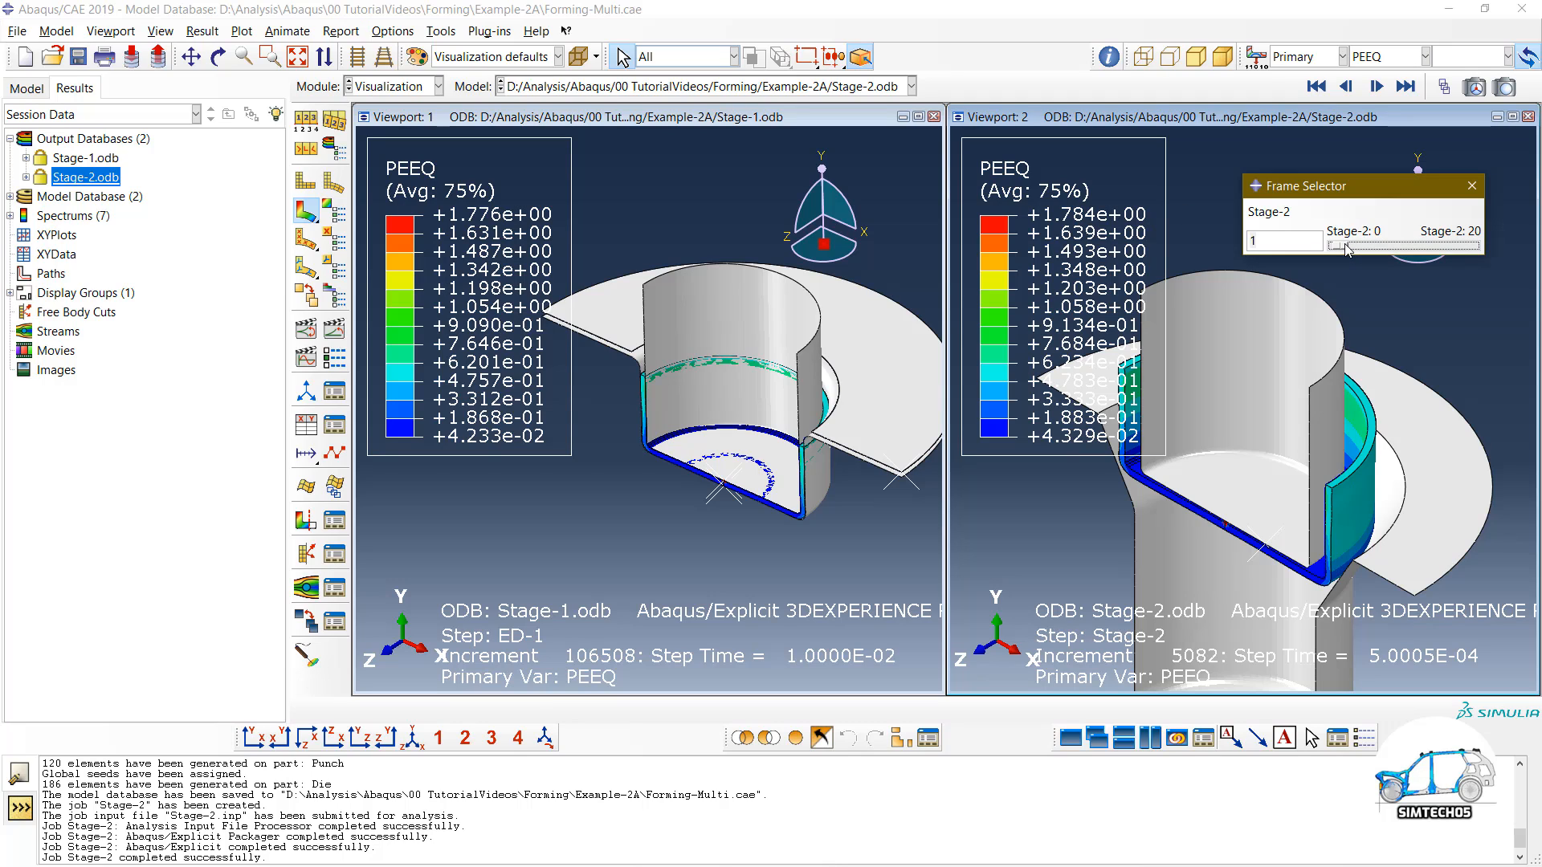
{"action": "left_click_drag", "start_coordinate": [1348, 248], "coordinate": [1326, 250]}
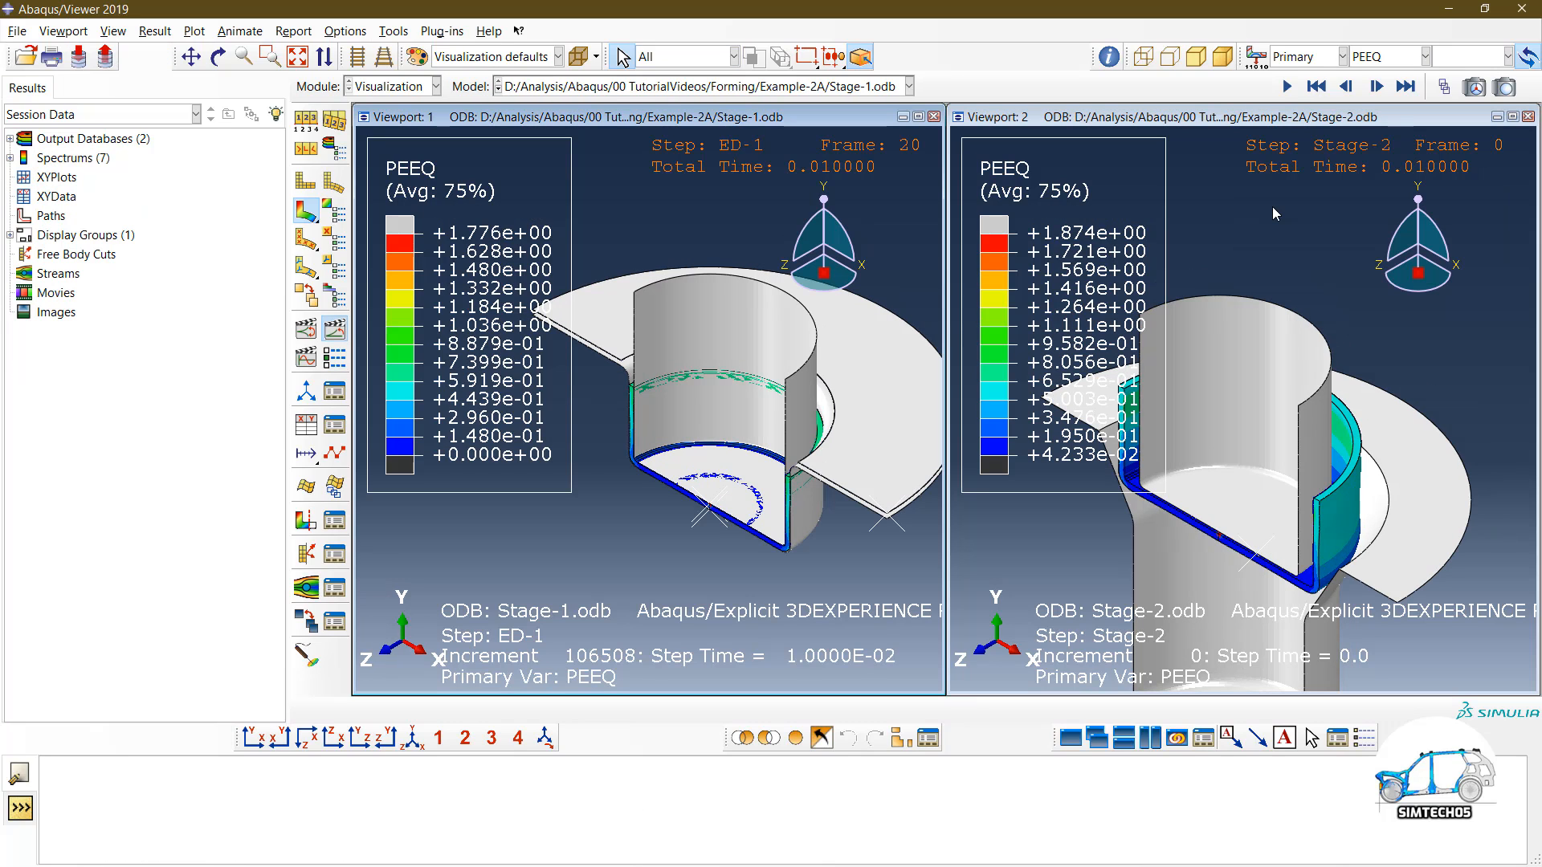
Step: In Abaqus/Viewer, play the animation of both stages in full screen with the two viewports tiled vertically to fill it
{"action": "left_click_drag", "start_coordinate": [1056, 739], "coordinate": [1050, 558]}
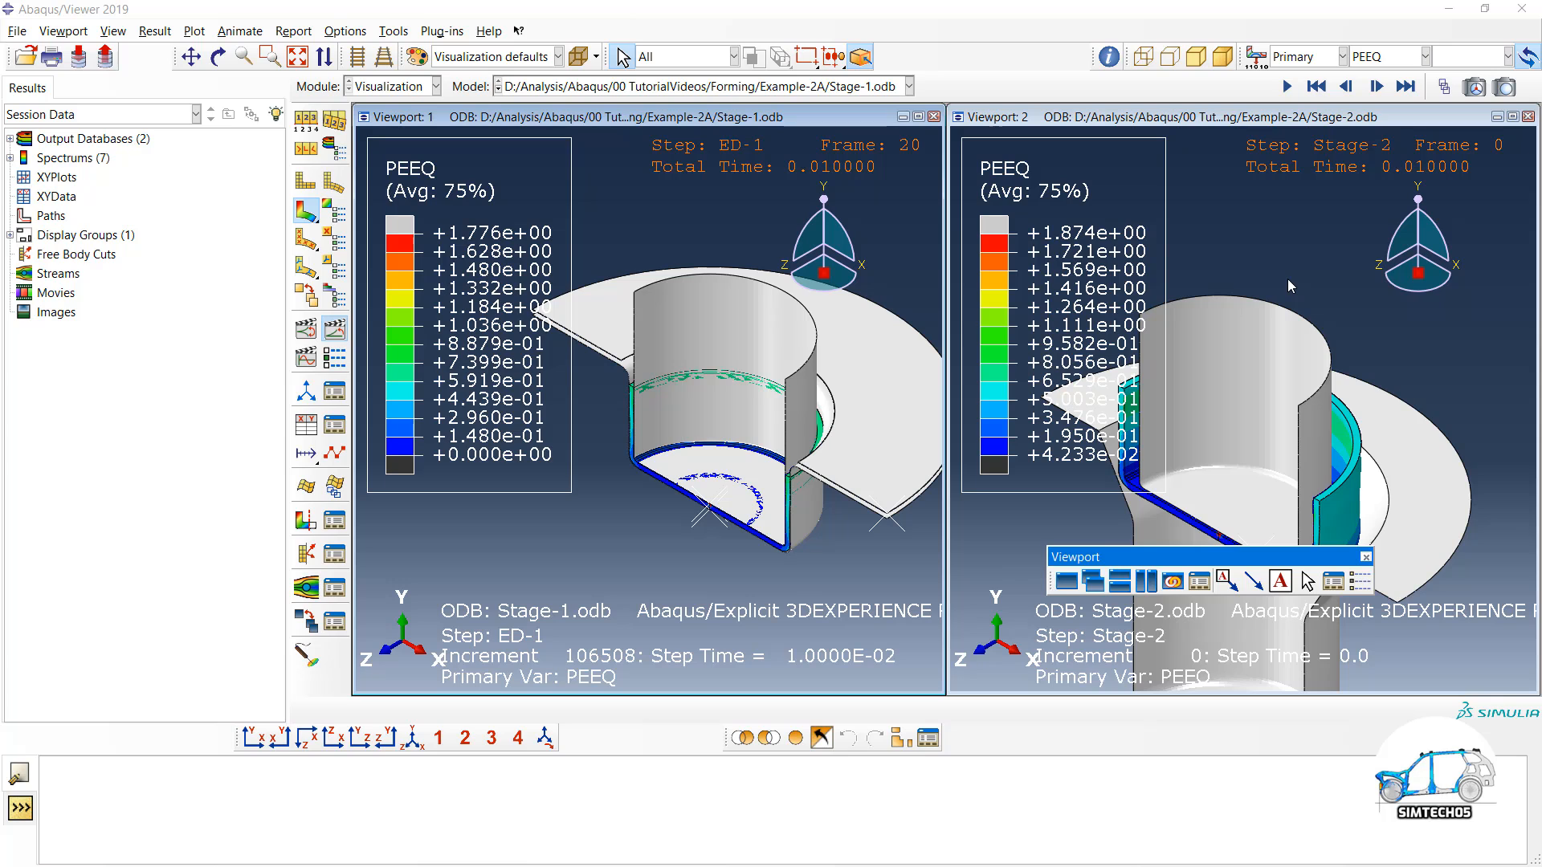
{"action": "left_click", "coordinate": [1290, 87]}
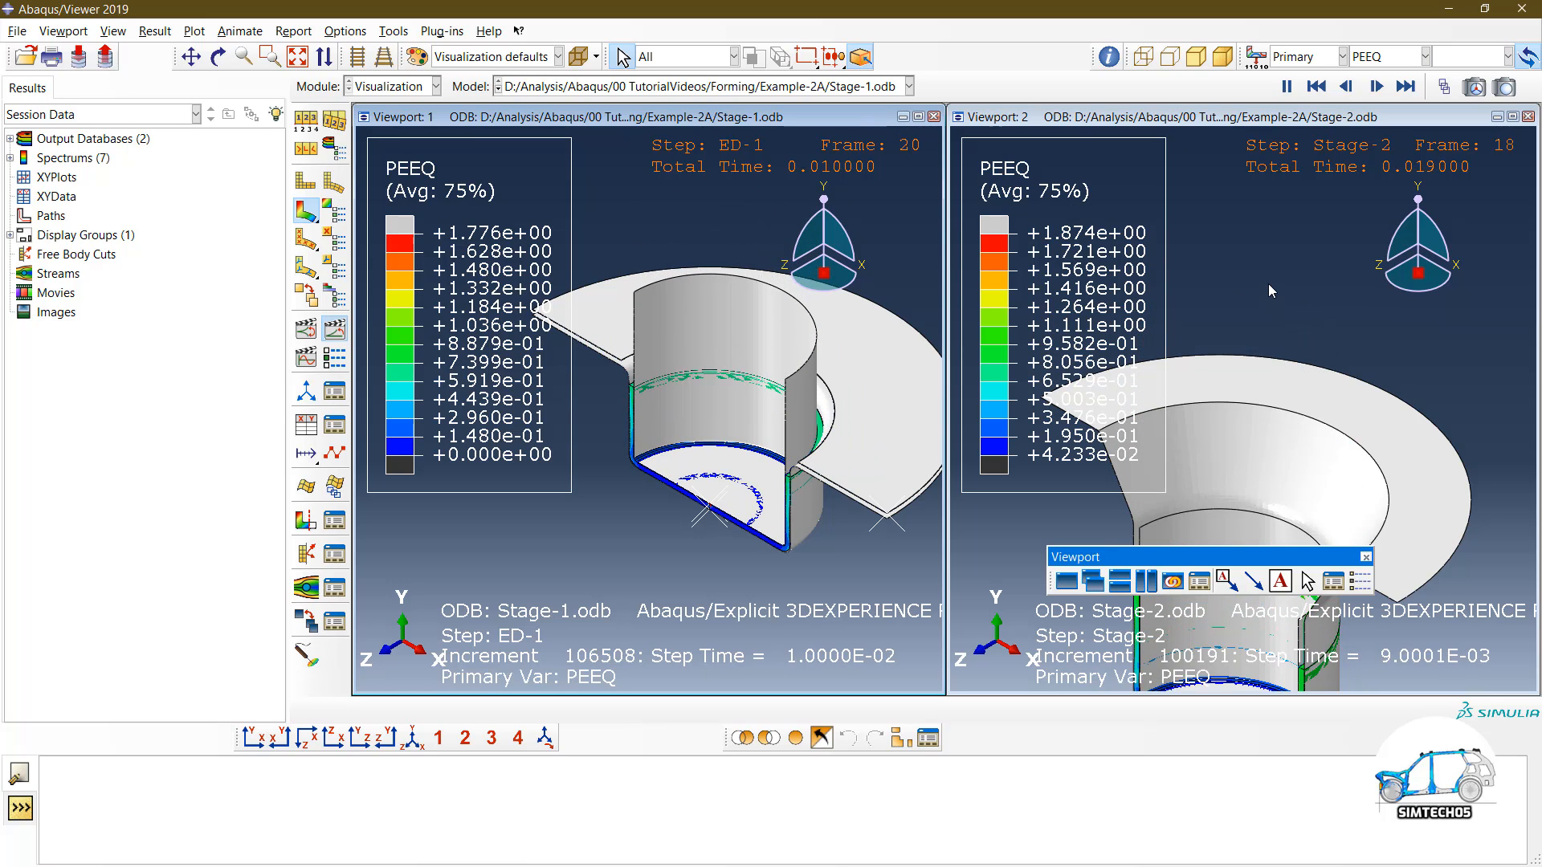
{"action": "key", "text": "F11"}
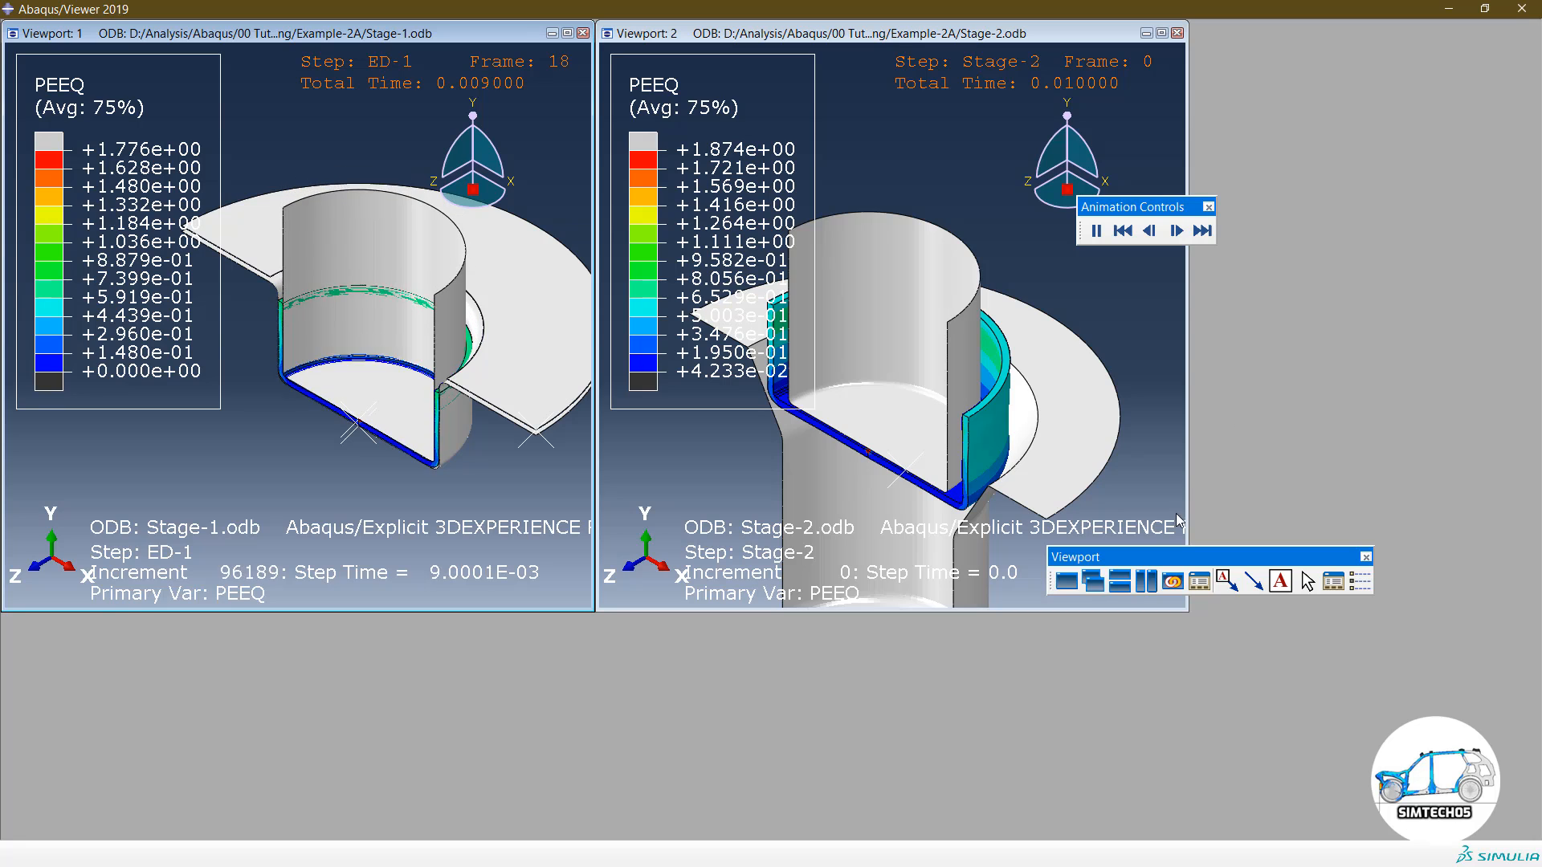
{"action": "left_click", "coordinate": [1145, 581]}
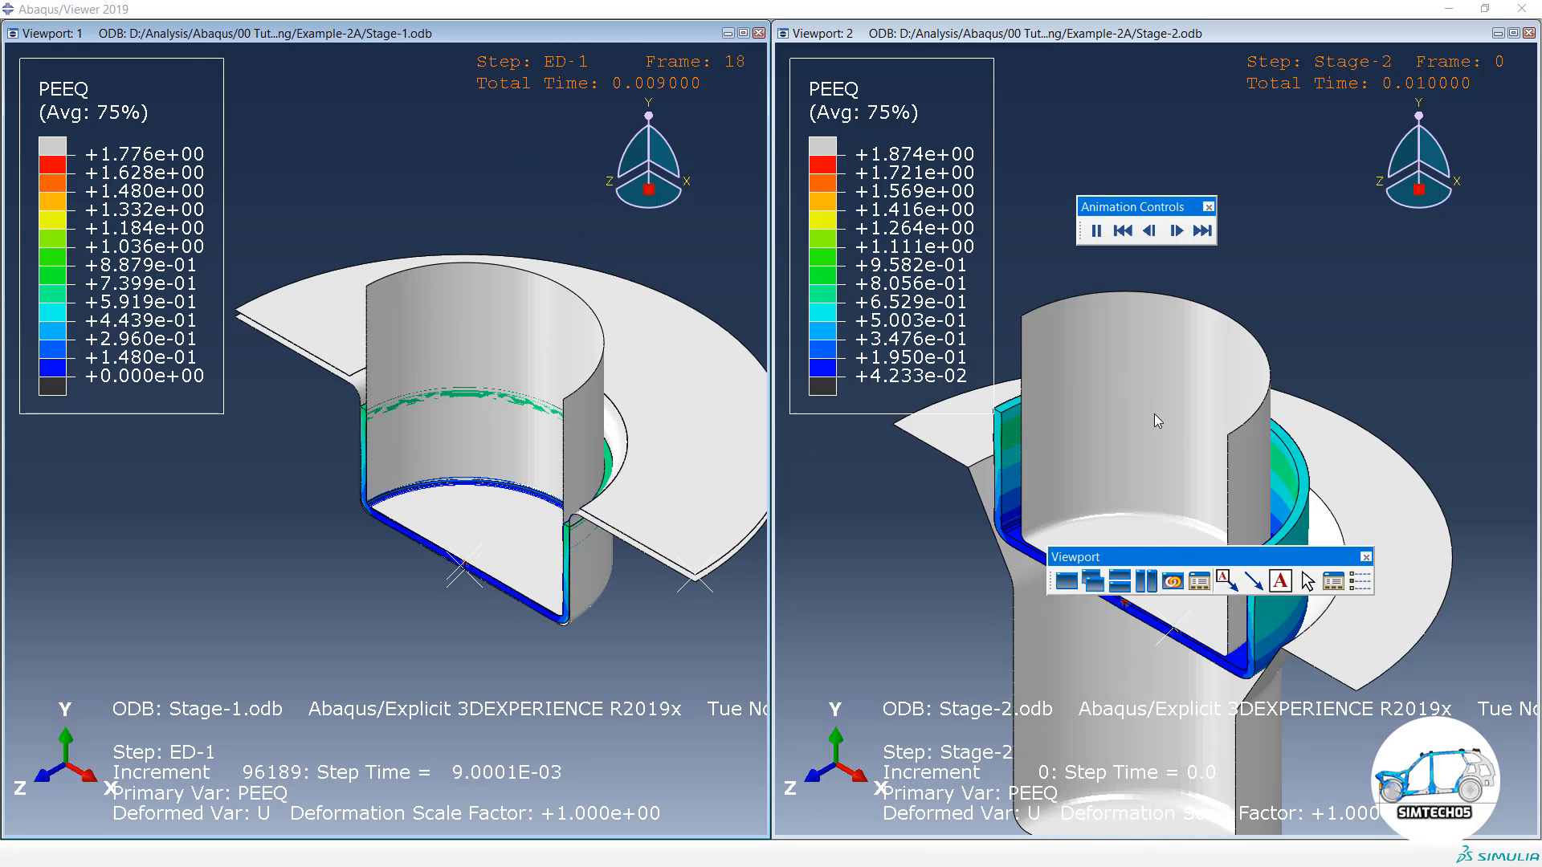
{"action": "middle_click_drag", "start_coordinate": [1229, 422], "coordinate": [1236, 332], "text": "ctrl+alt"}
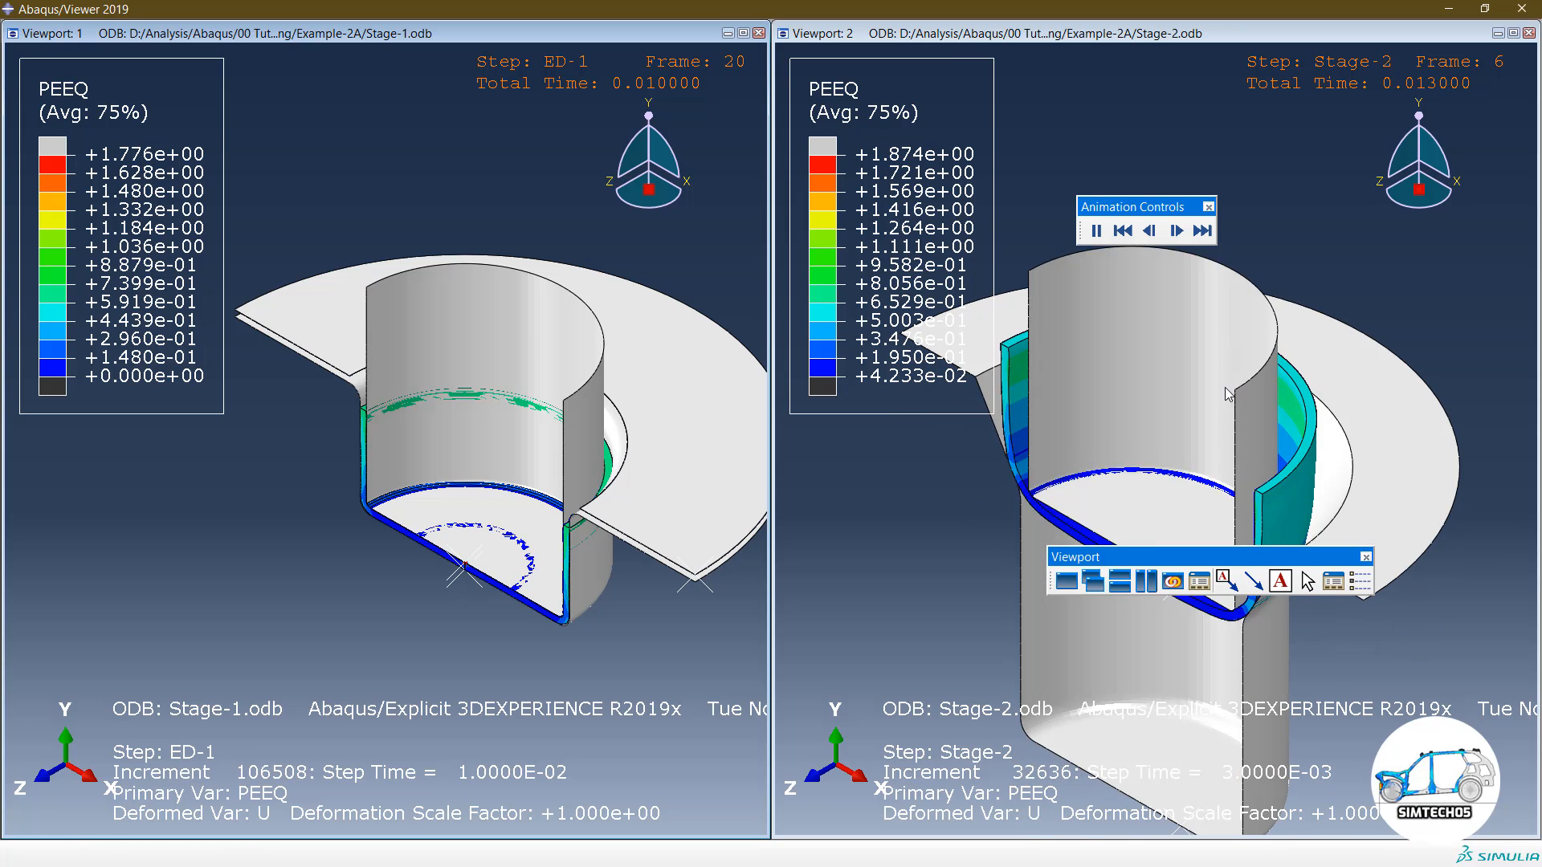
Step: Place the floating Viewport and Animation Controls side by side below the Stage-1 model, clear of both parts
{"action": "left_click_drag", "start_coordinate": [1164, 556], "coordinate": [1273, 194]}
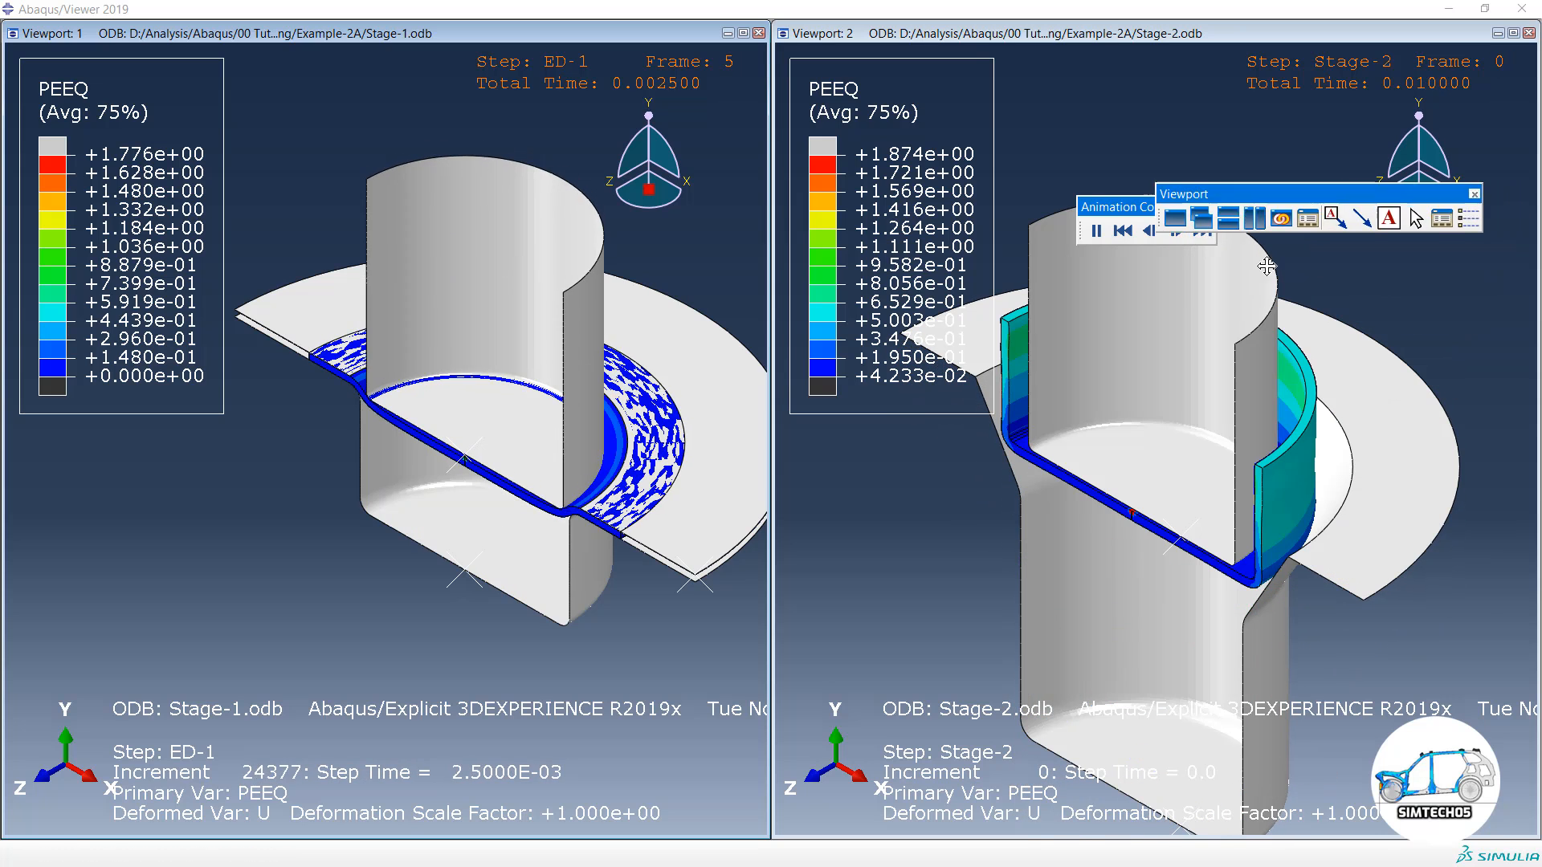
{"action": "left_click_drag", "start_coordinate": [1266, 266], "coordinate": [210, 682]}
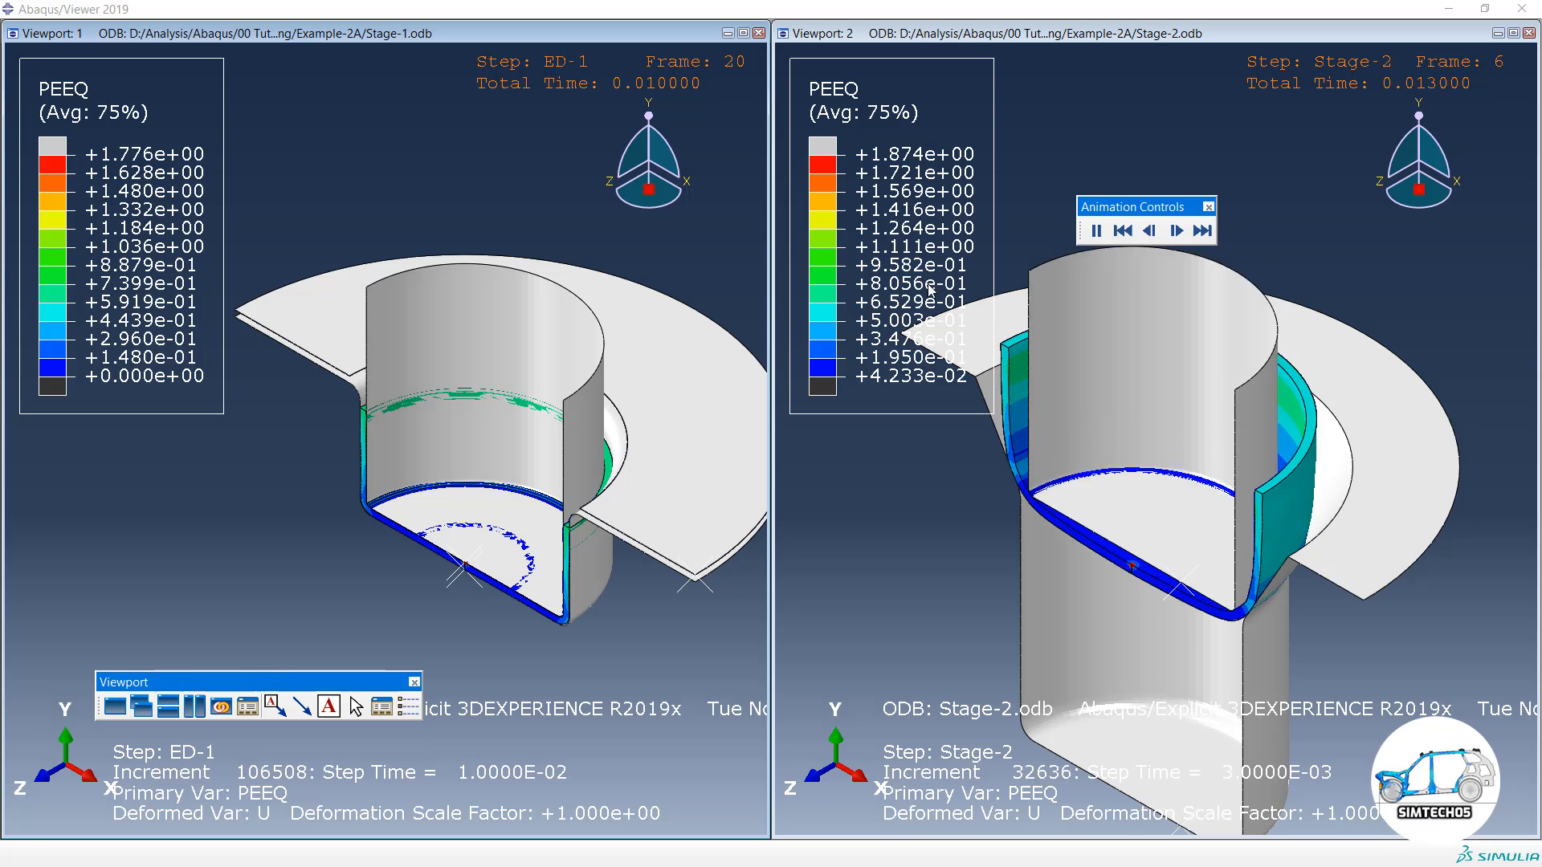
{"action": "left_click_drag", "start_coordinate": [1132, 206], "coordinate": [485, 681]}
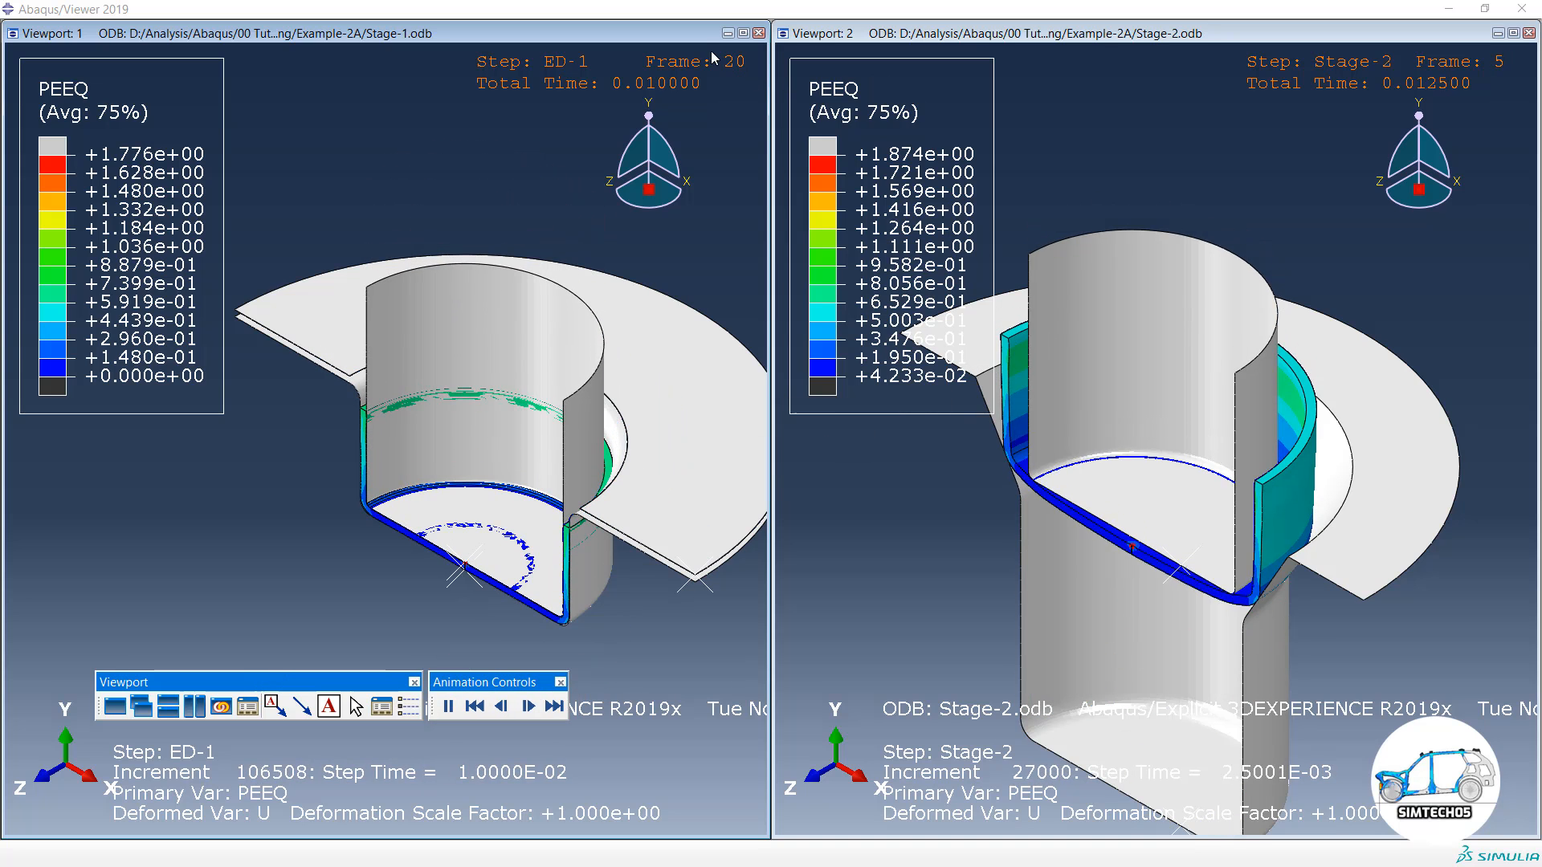
Step: Leave full screen and plot Mises stress (S) contours for both the Stage-1 and Stage-2 results
{"action": "left_click", "coordinate": [685, 37]}
{"action": "key", "text": "F11"}
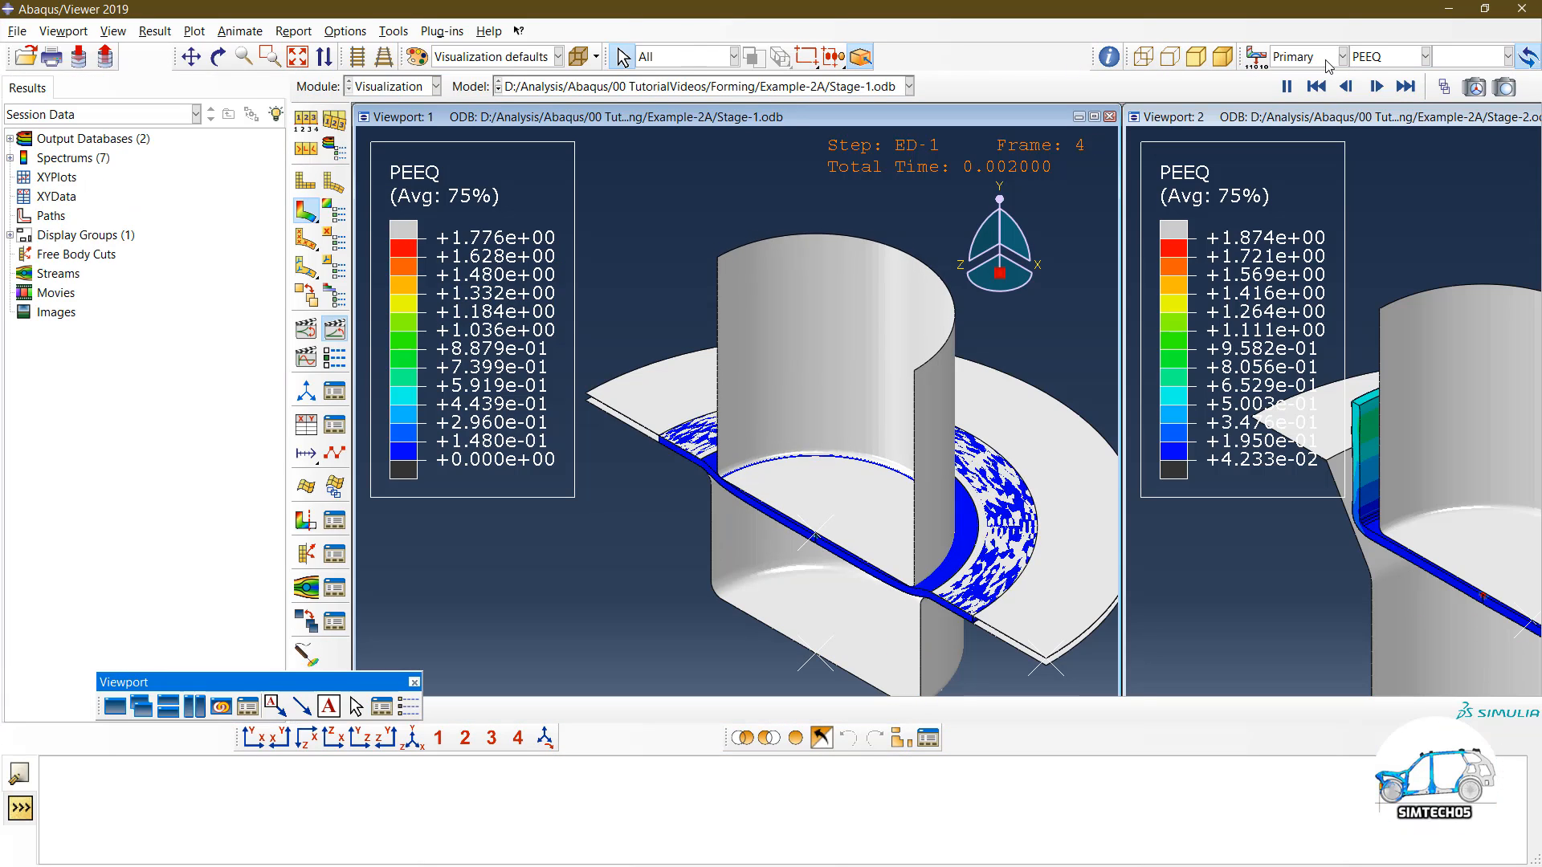
{"action": "left_click", "coordinate": [1425, 57]}
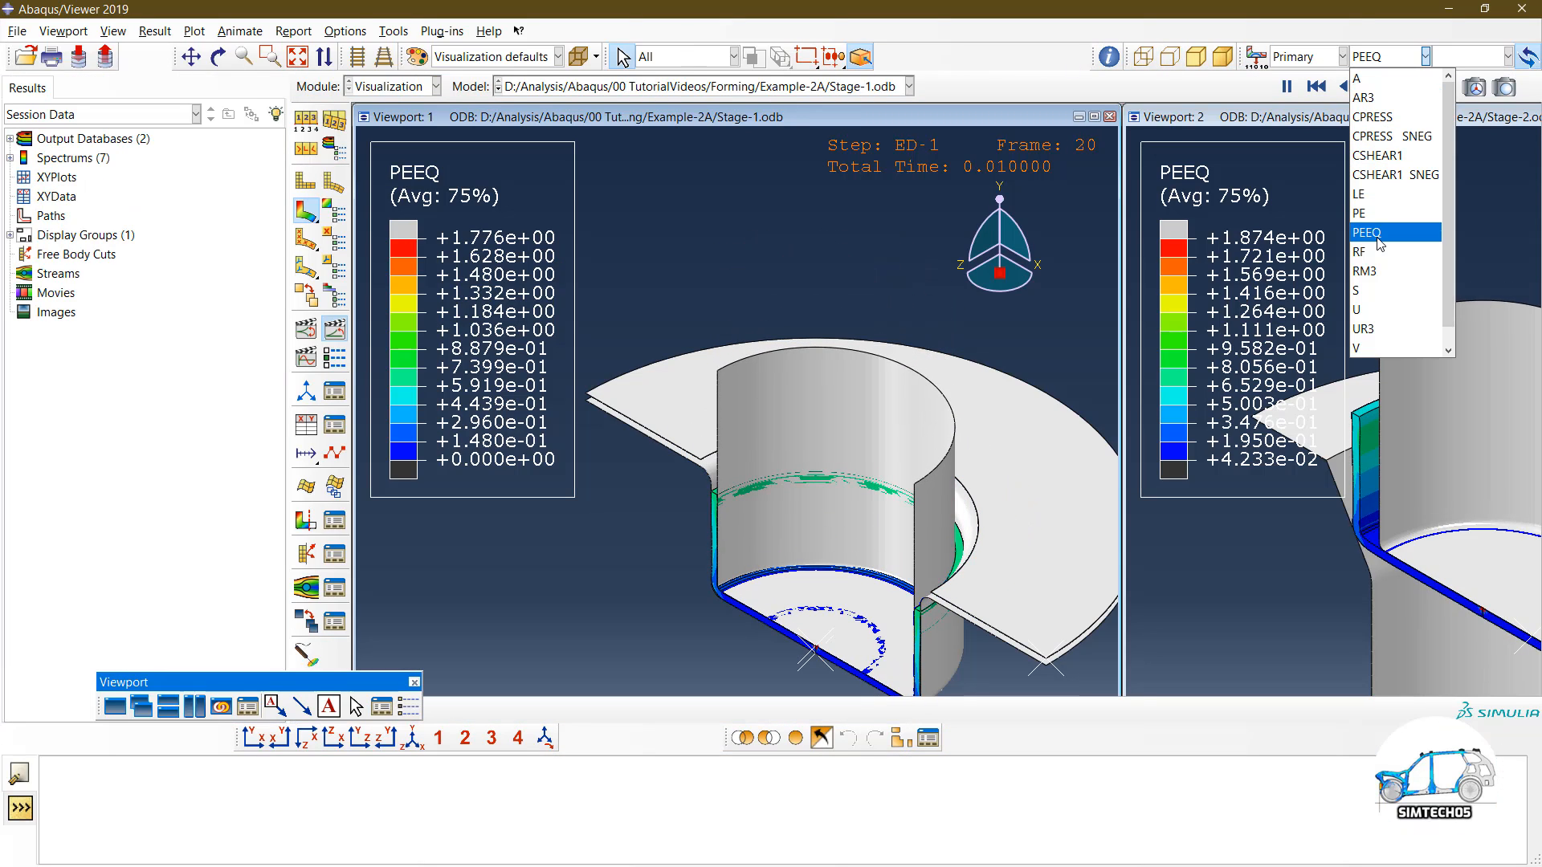
{"action": "left_click", "coordinate": [1376, 289]}
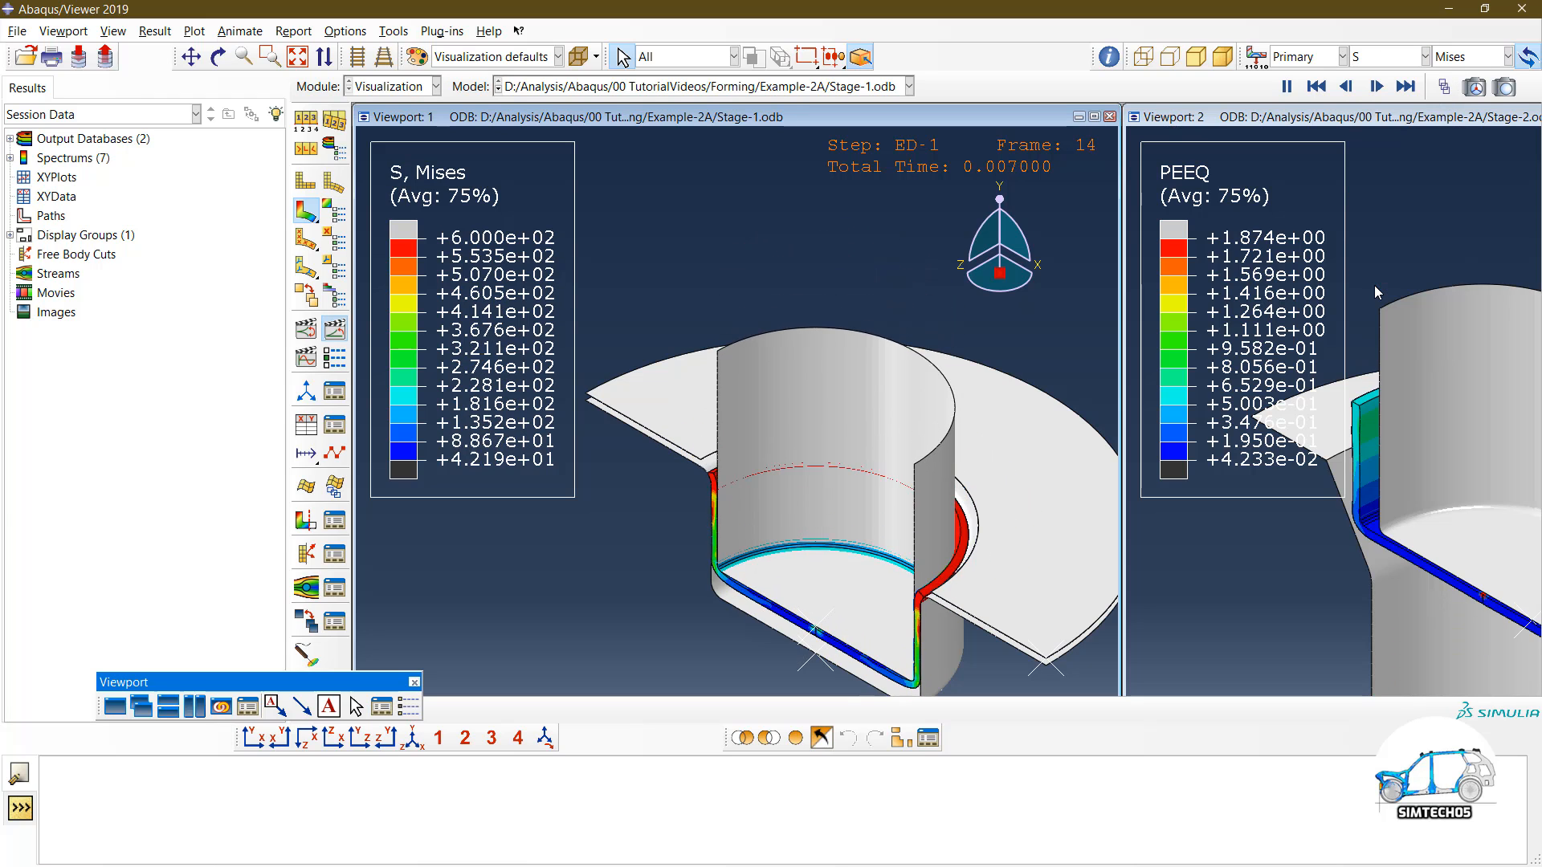
{"action": "left_click", "coordinate": [1349, 124]}
{"action": "left_click", "coordinate": [1426, 57]}
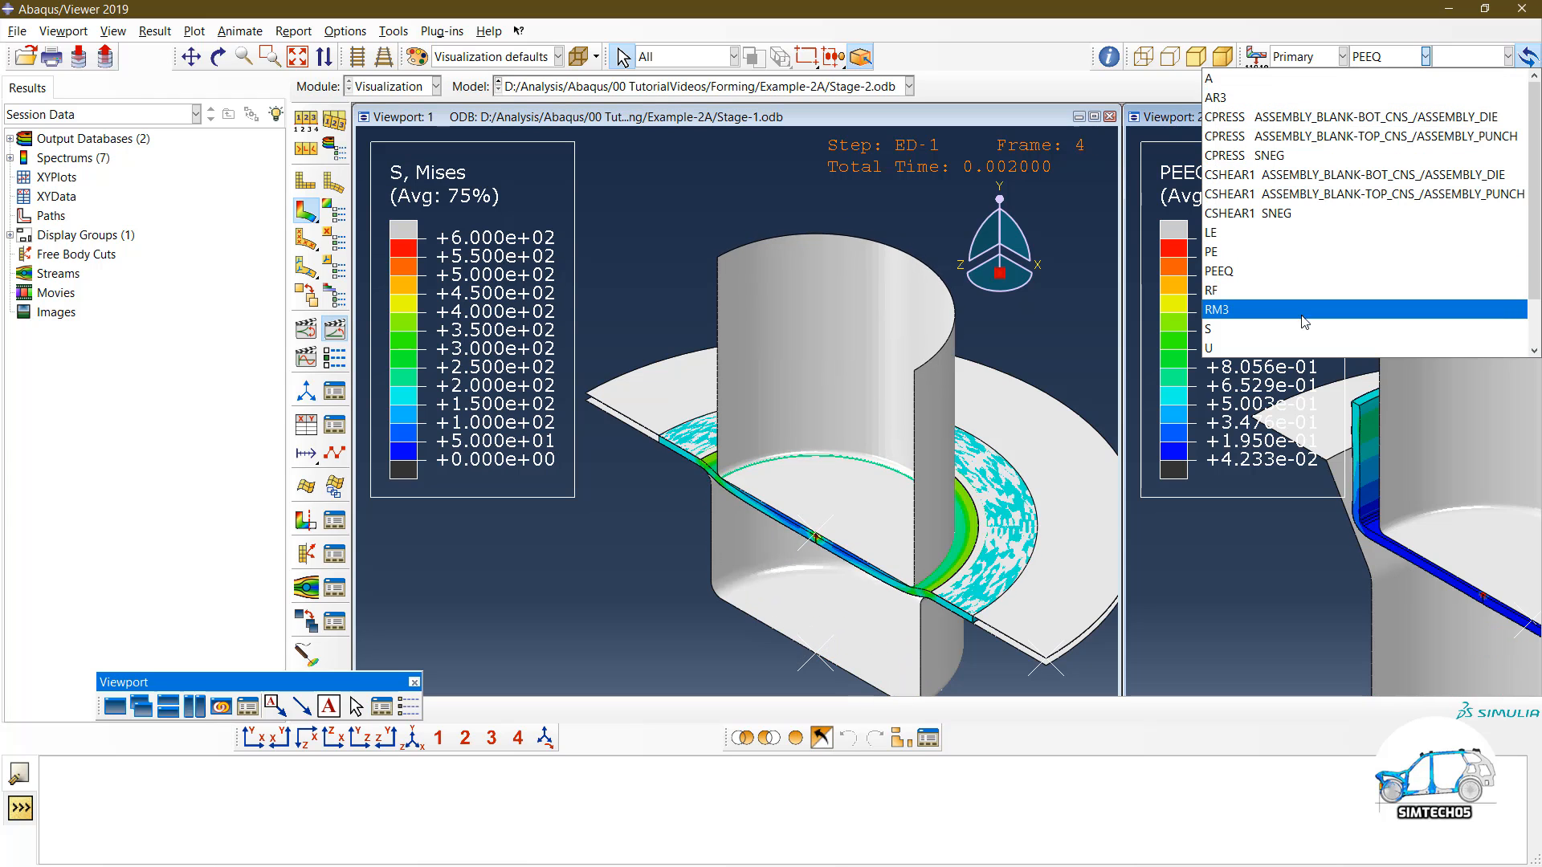
{"action": "left_click", "coordinate": [1297, 327]}
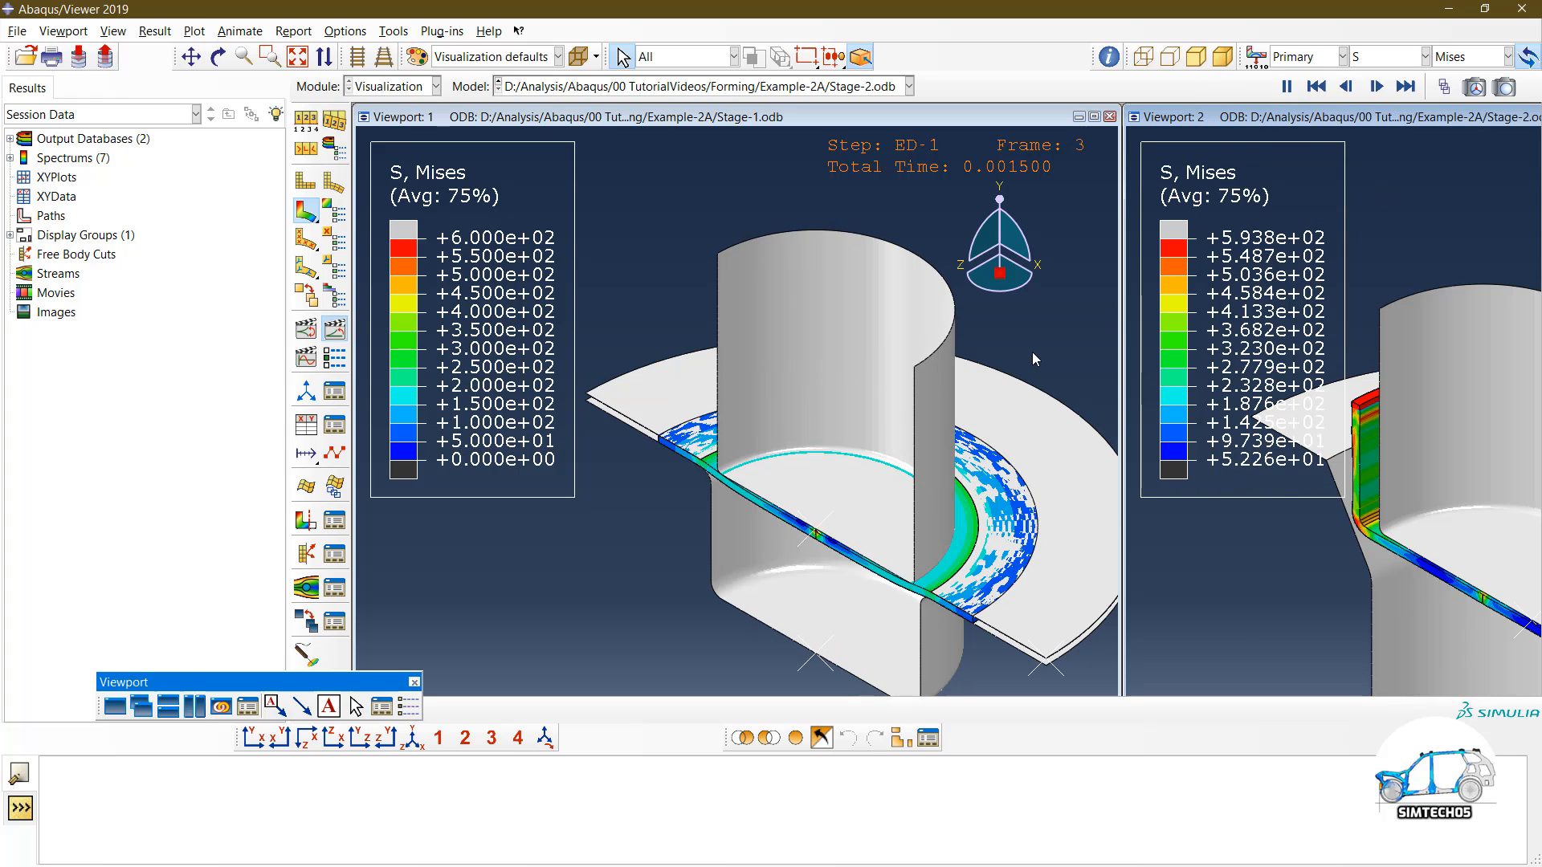
Step: Pause the animation and remove the punch part instance from the Stage-1 display, then make Viewport 2 current
{"action": "left_click_drag", "start_coordinate": [283, 681], "coordinate": [381, 651]}
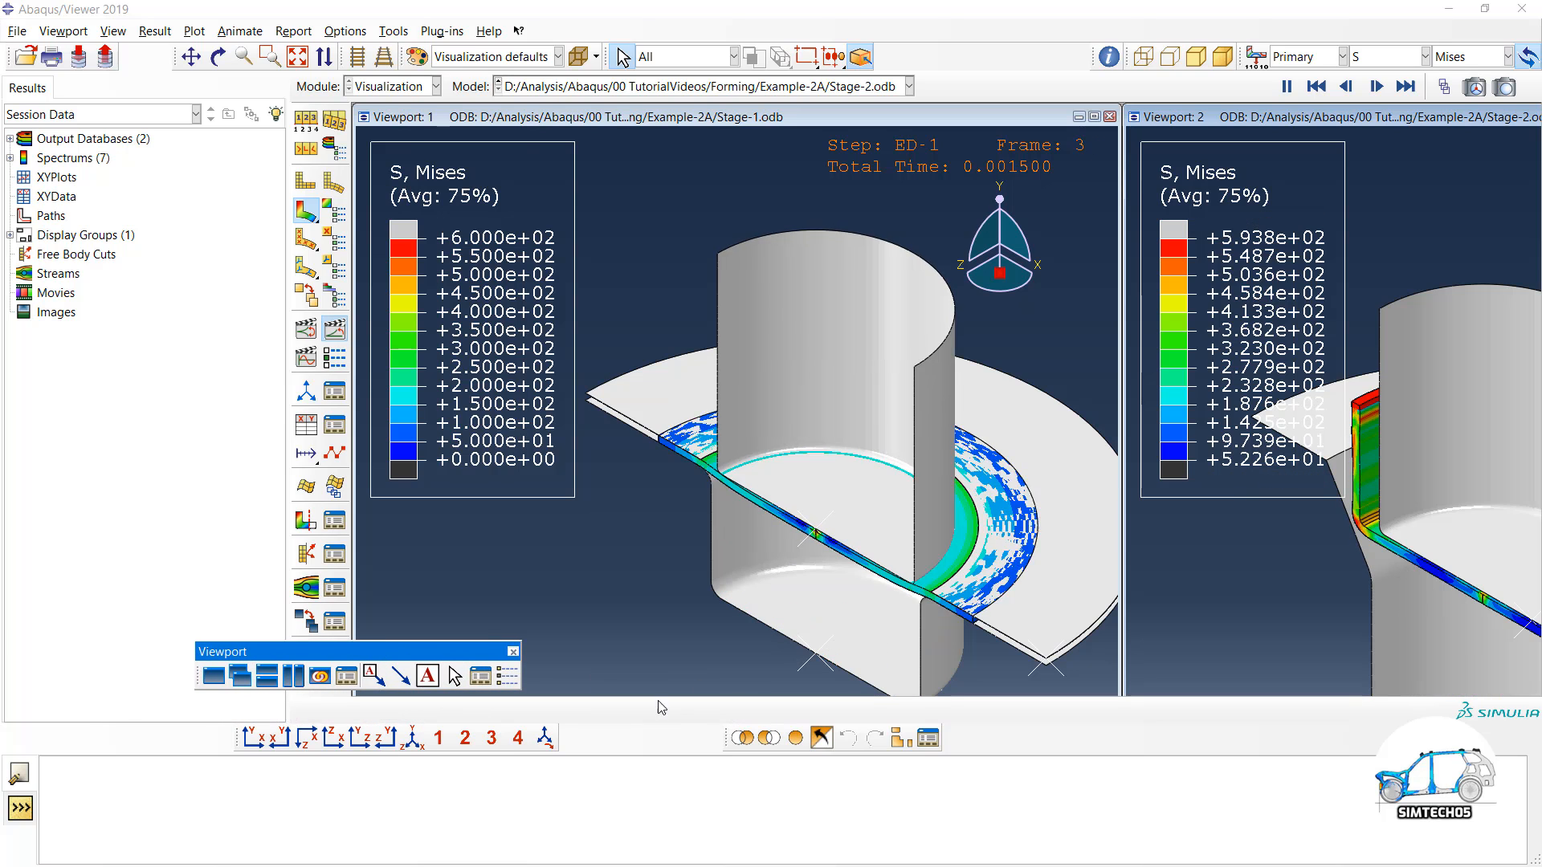
{"action": "left_click", "coordinate": [1286, 87]}
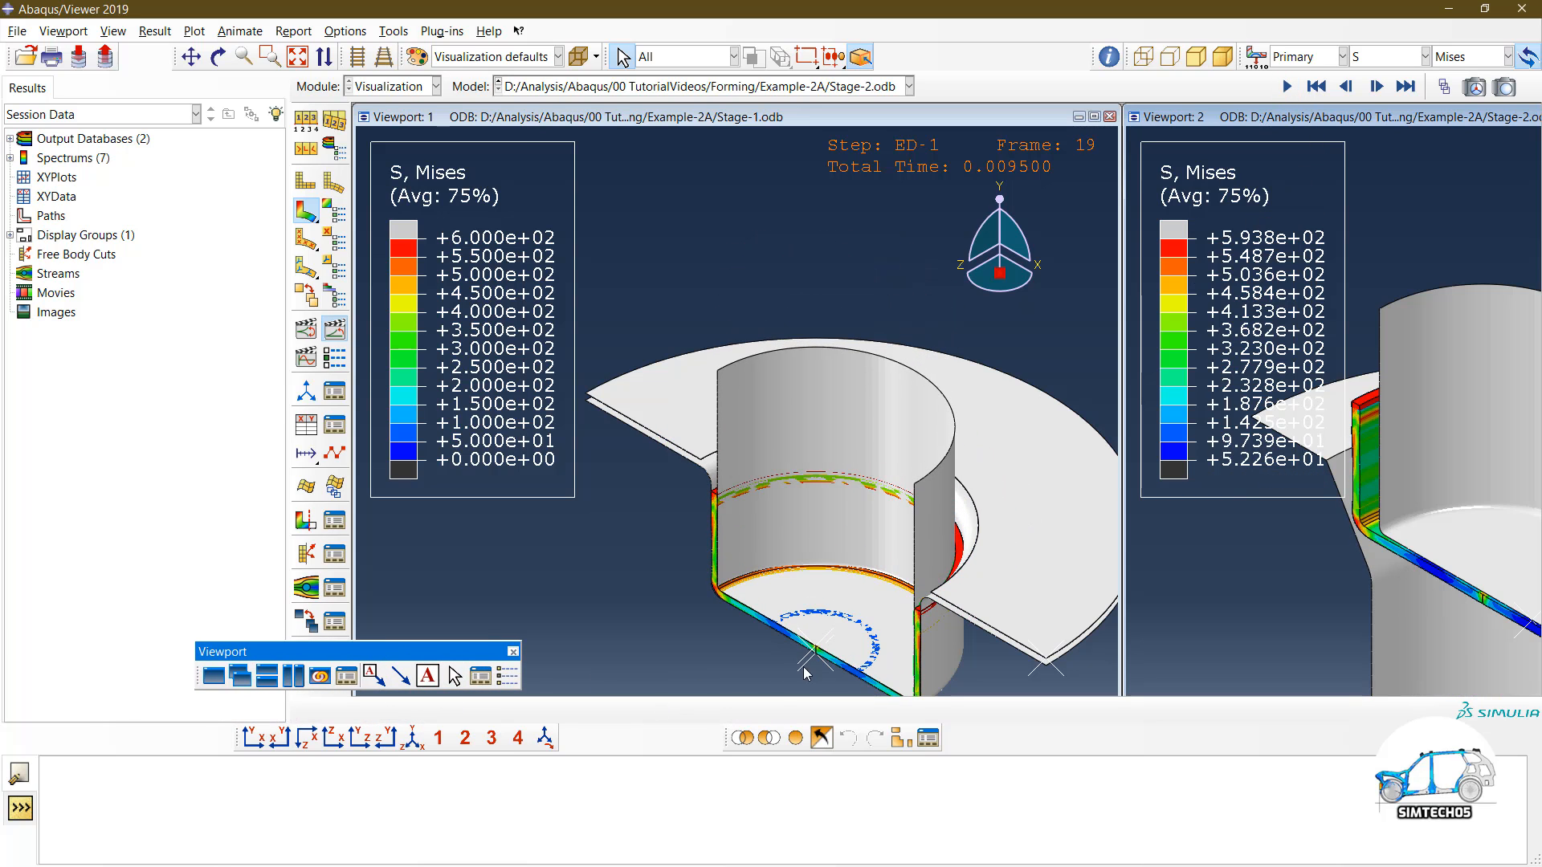
{"action": "left_click", "coordinate": [769, 737]}
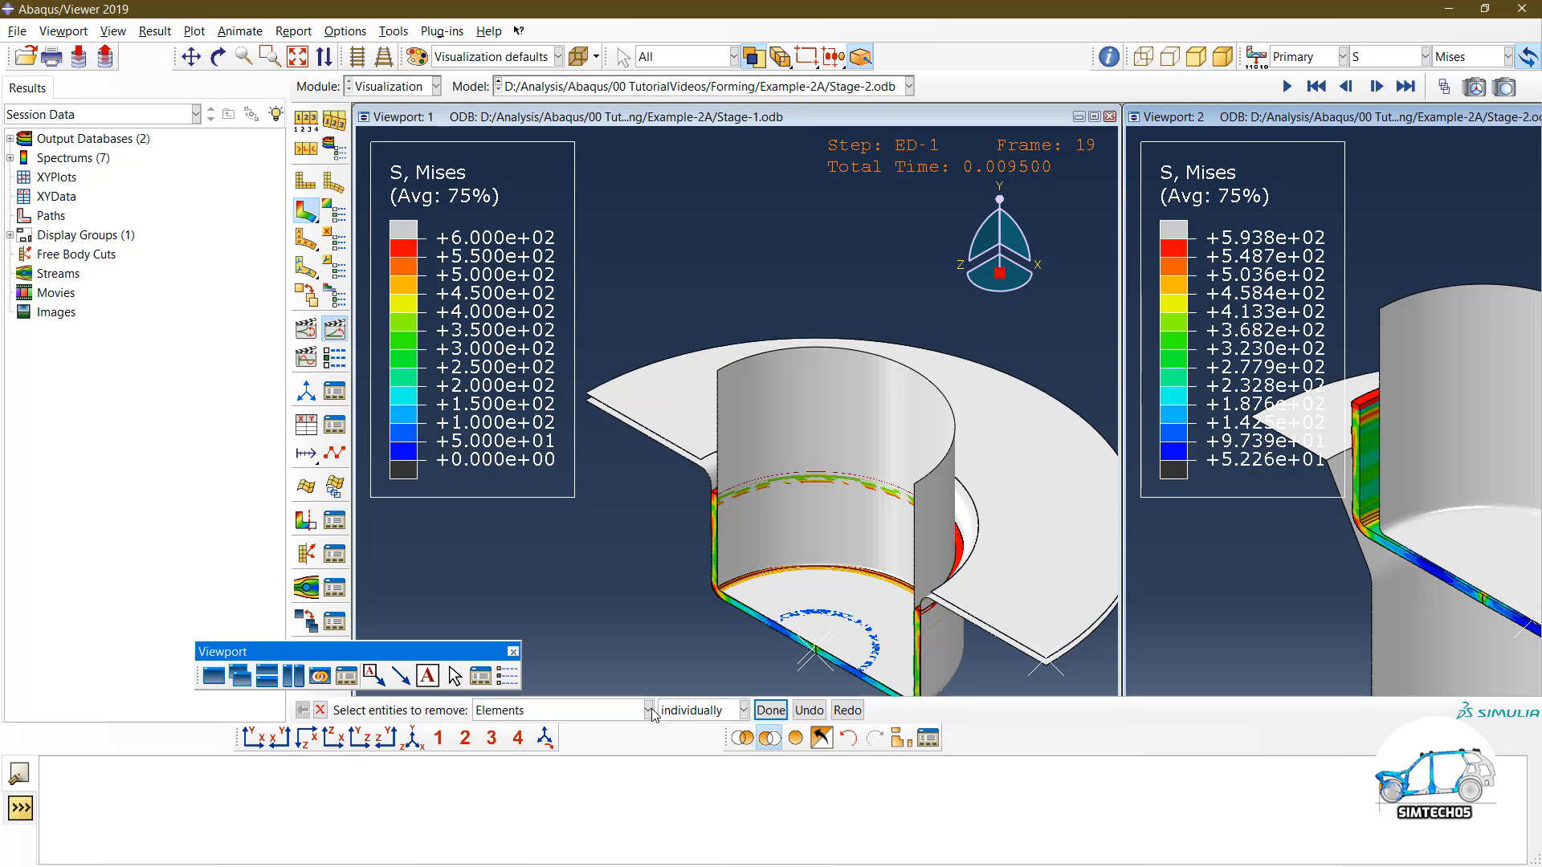
{"action": "left_click", "coordinate": [649, 710]}
{"action": "left_click", "coordinate": [631, 722]}
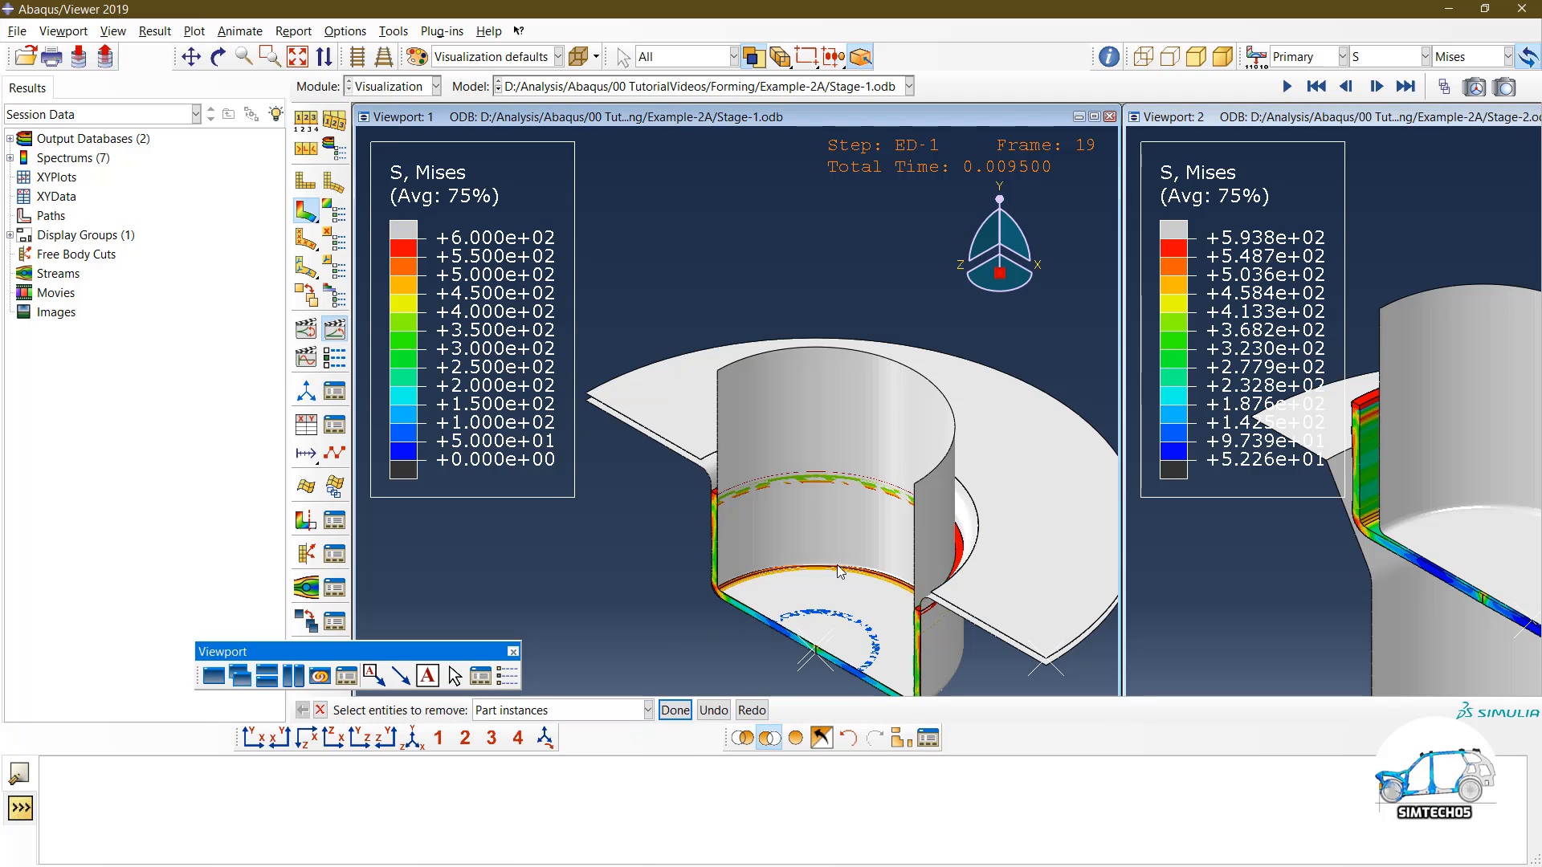
{"action": "left_click", "coordinate": [915, 559]}
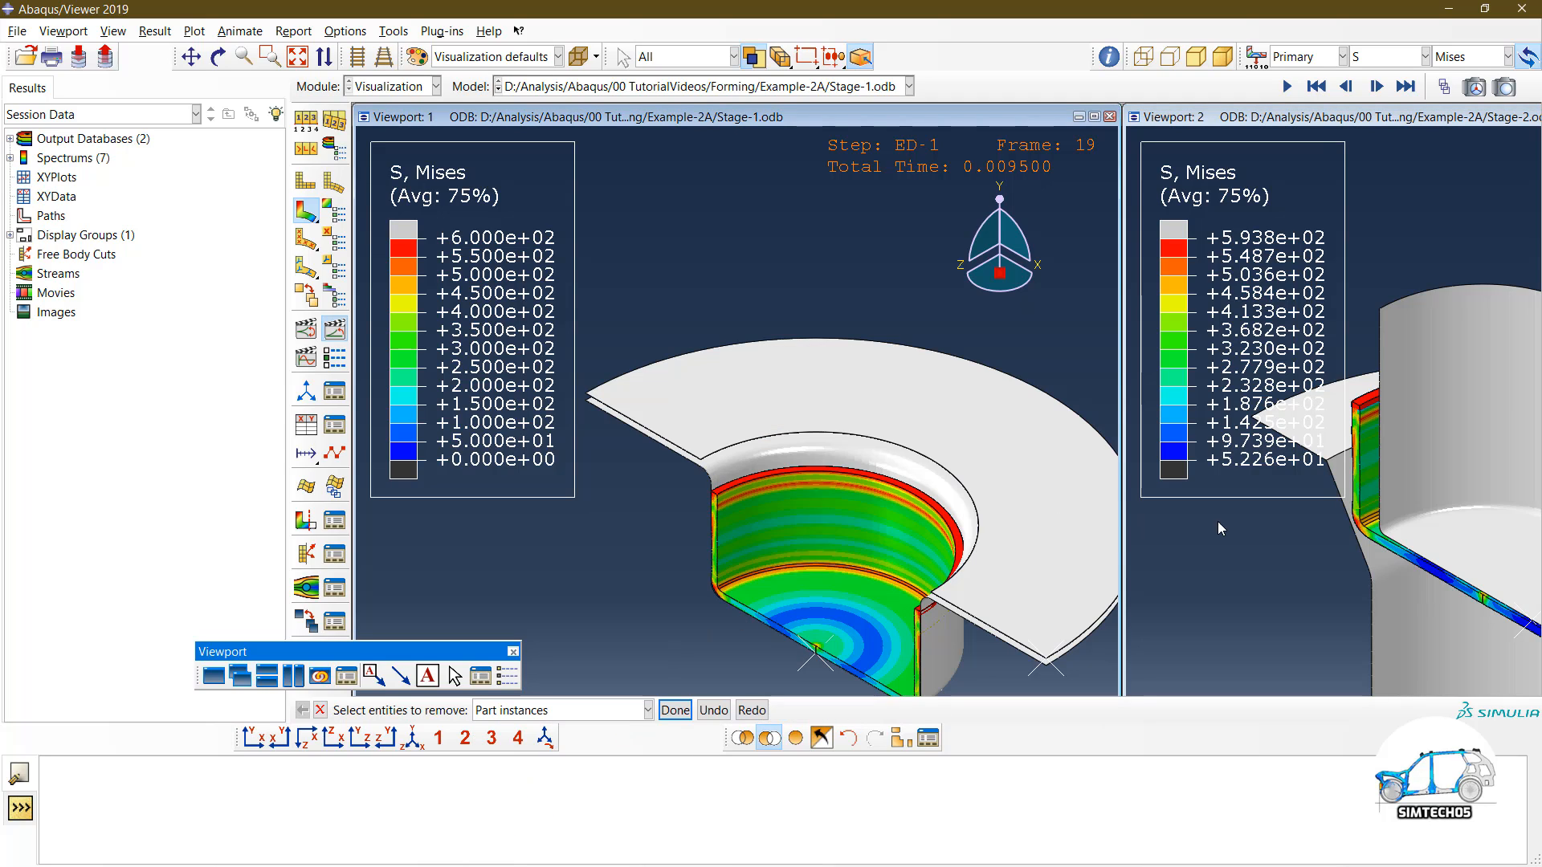
{"action": "left_click", "coordinate": [1329, 130]}
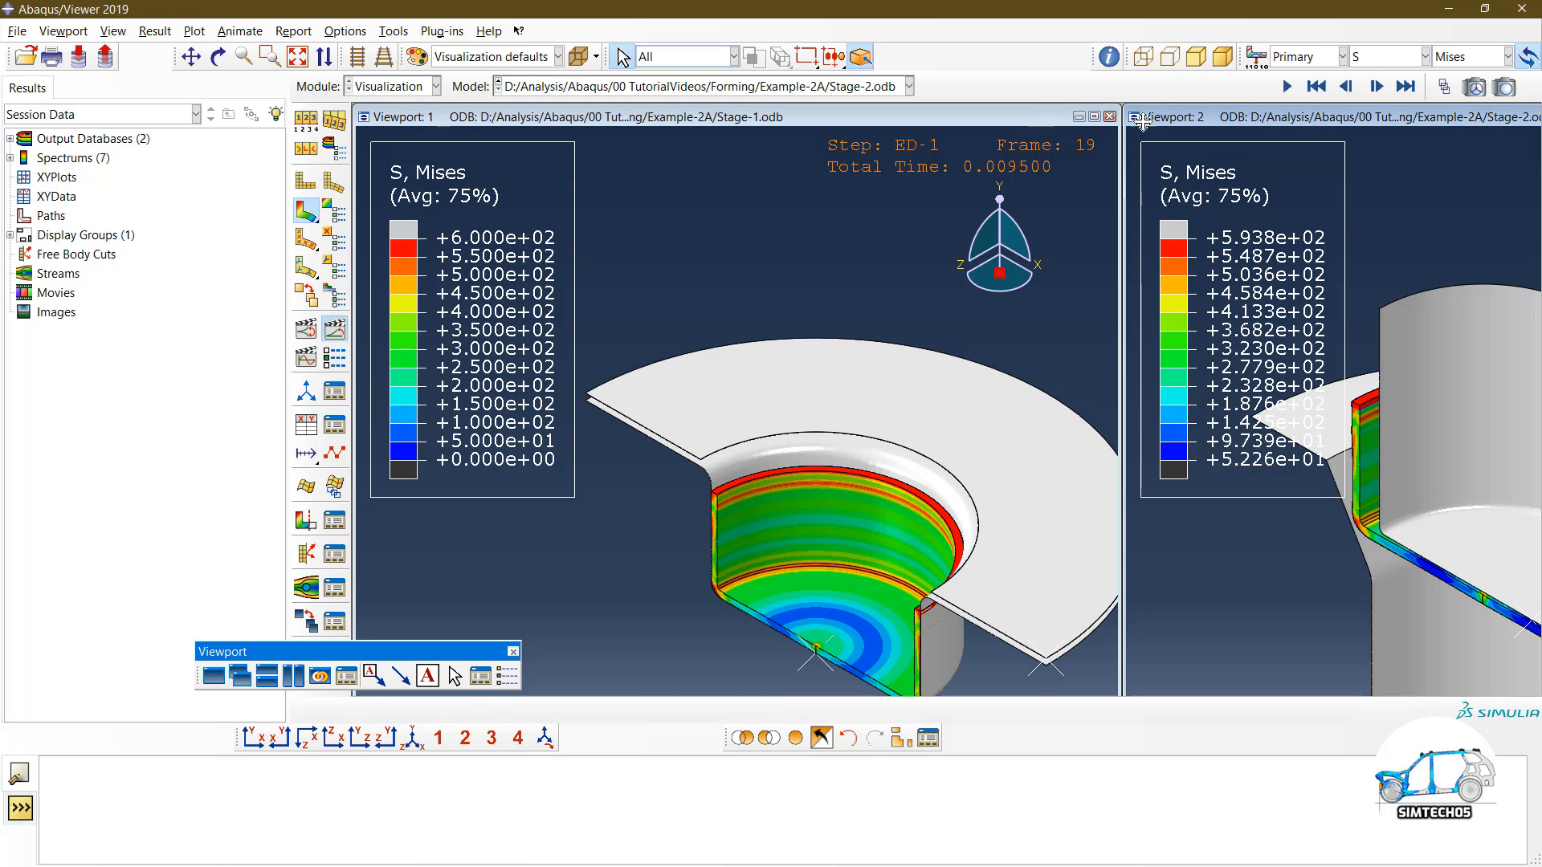
Step: Move Viewport 2 fully into view and remove the punch part instance from the Stage-2 display
{"action": "left_click_drag", "start_coordinate": [1142, 122], "coordinate": [675, 115]}
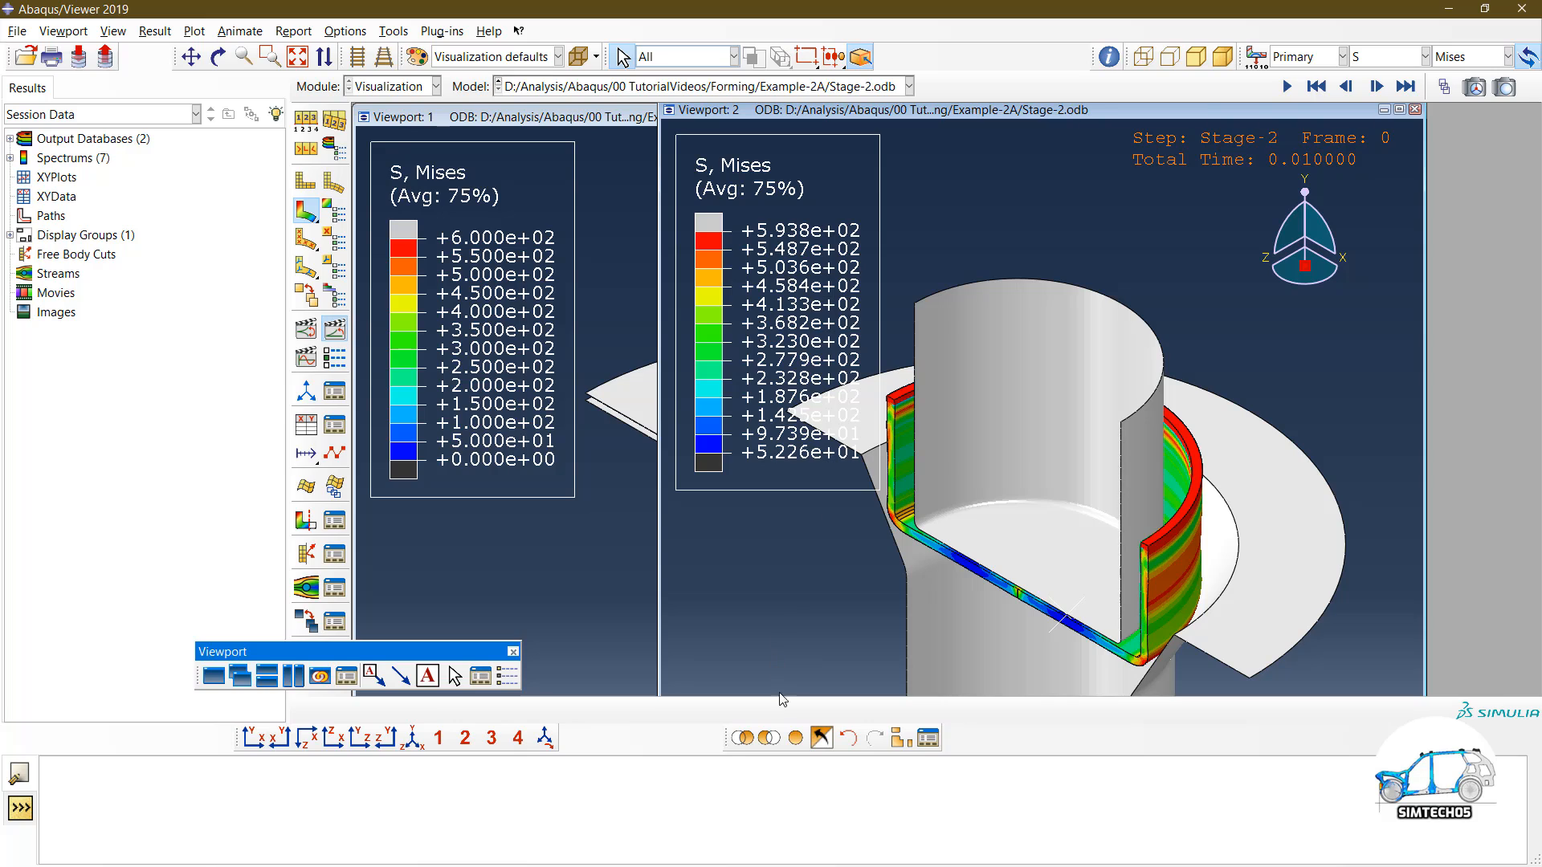
{"action": "left_click", "coordinate": [777, 743]}
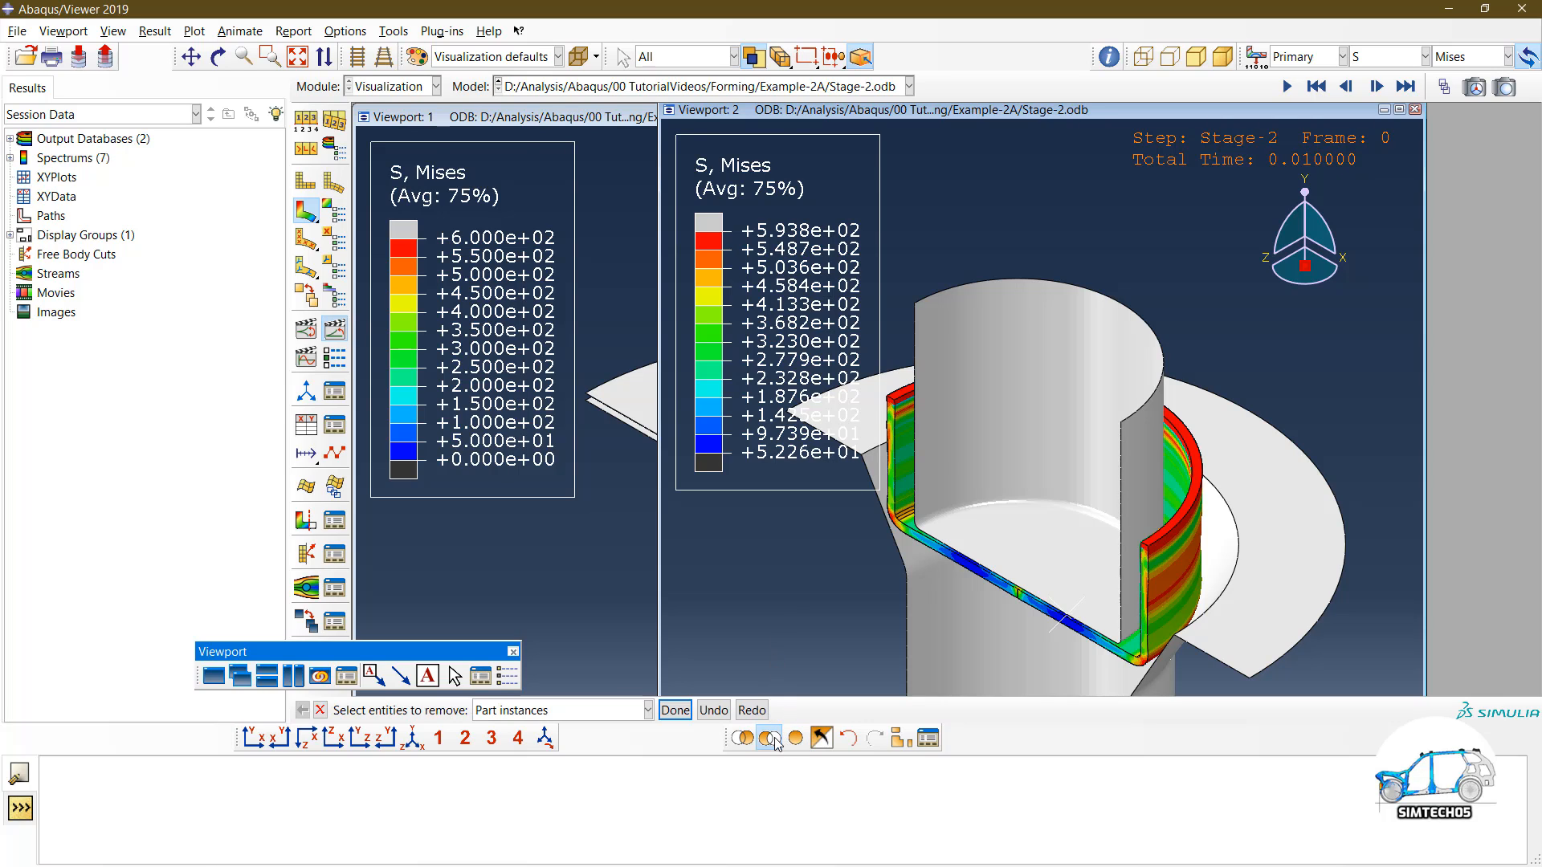
{"action": "left_click", "coordinate": [1119, 475]}
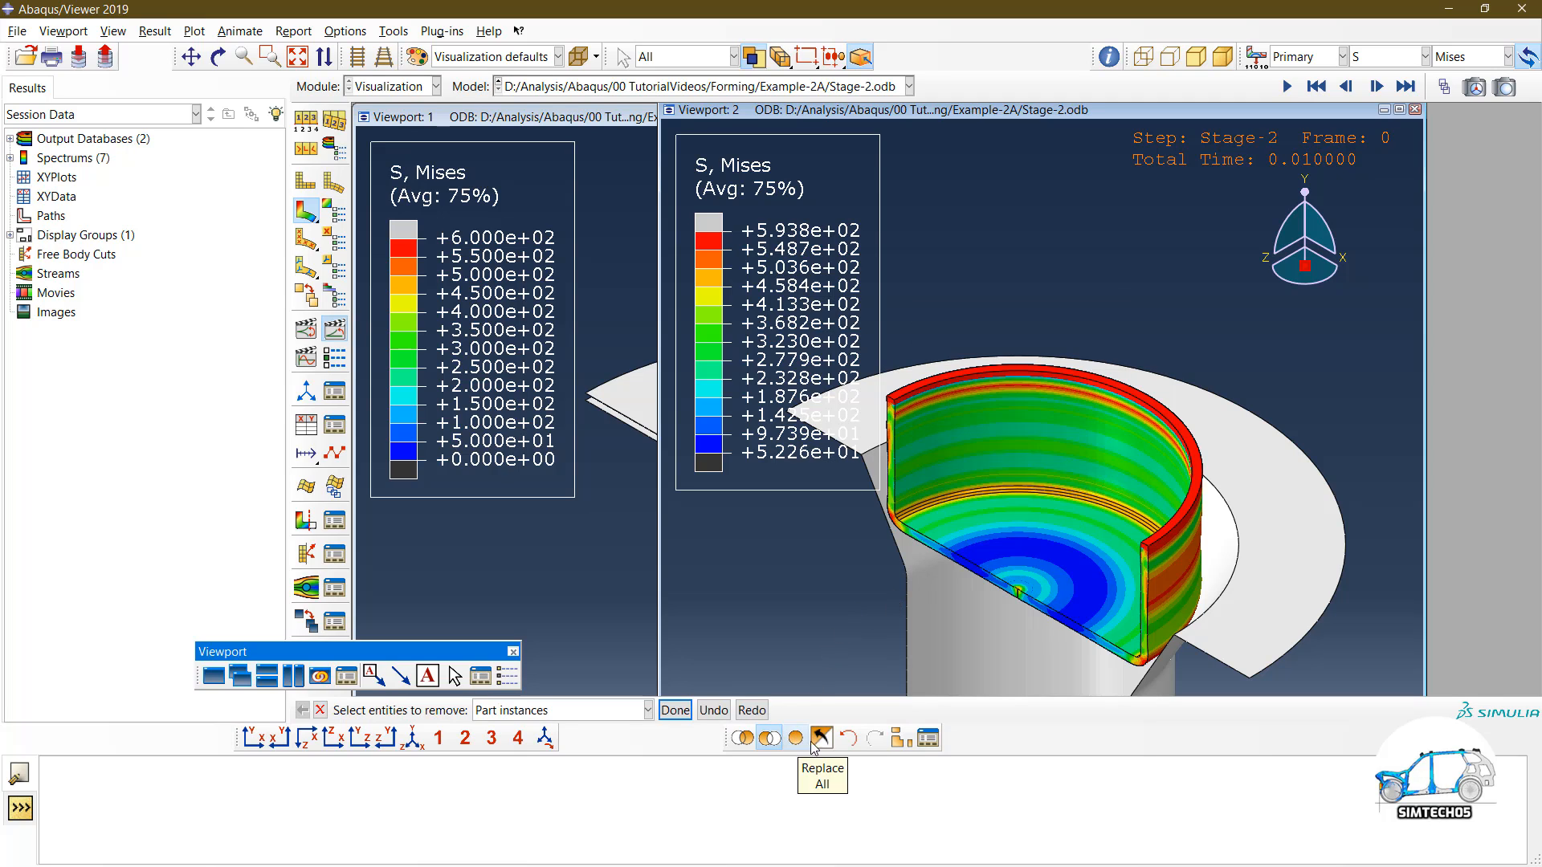
{"action": "left_click", "coordinate": [685, 711]}
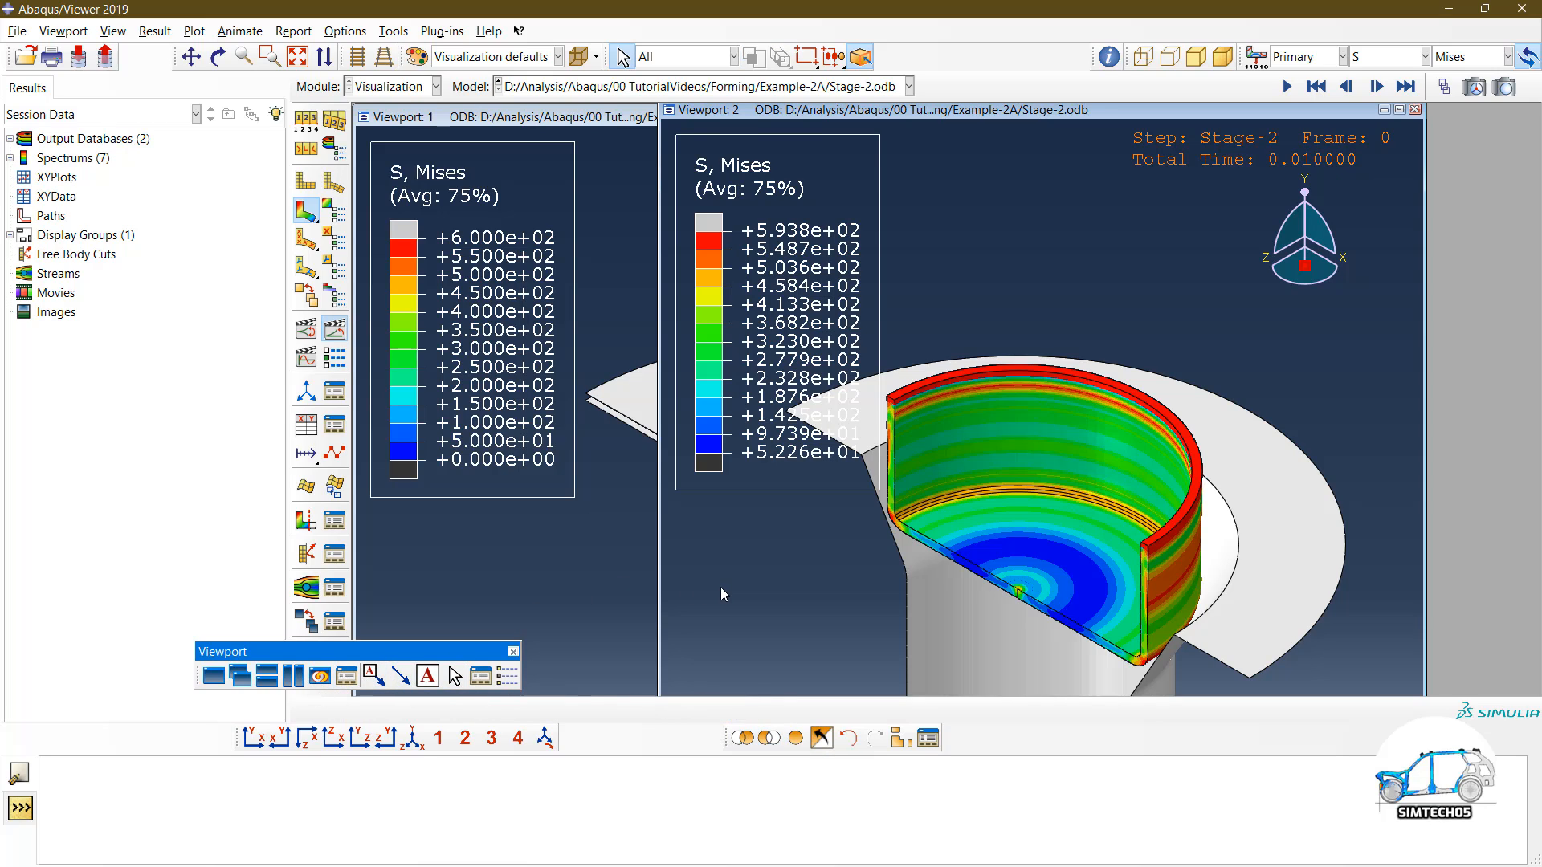
Step: Switch to full screen, tile the two viewports vertically again and play the Mises stress animation of both stages
{"action": "key", "text": "F11"}
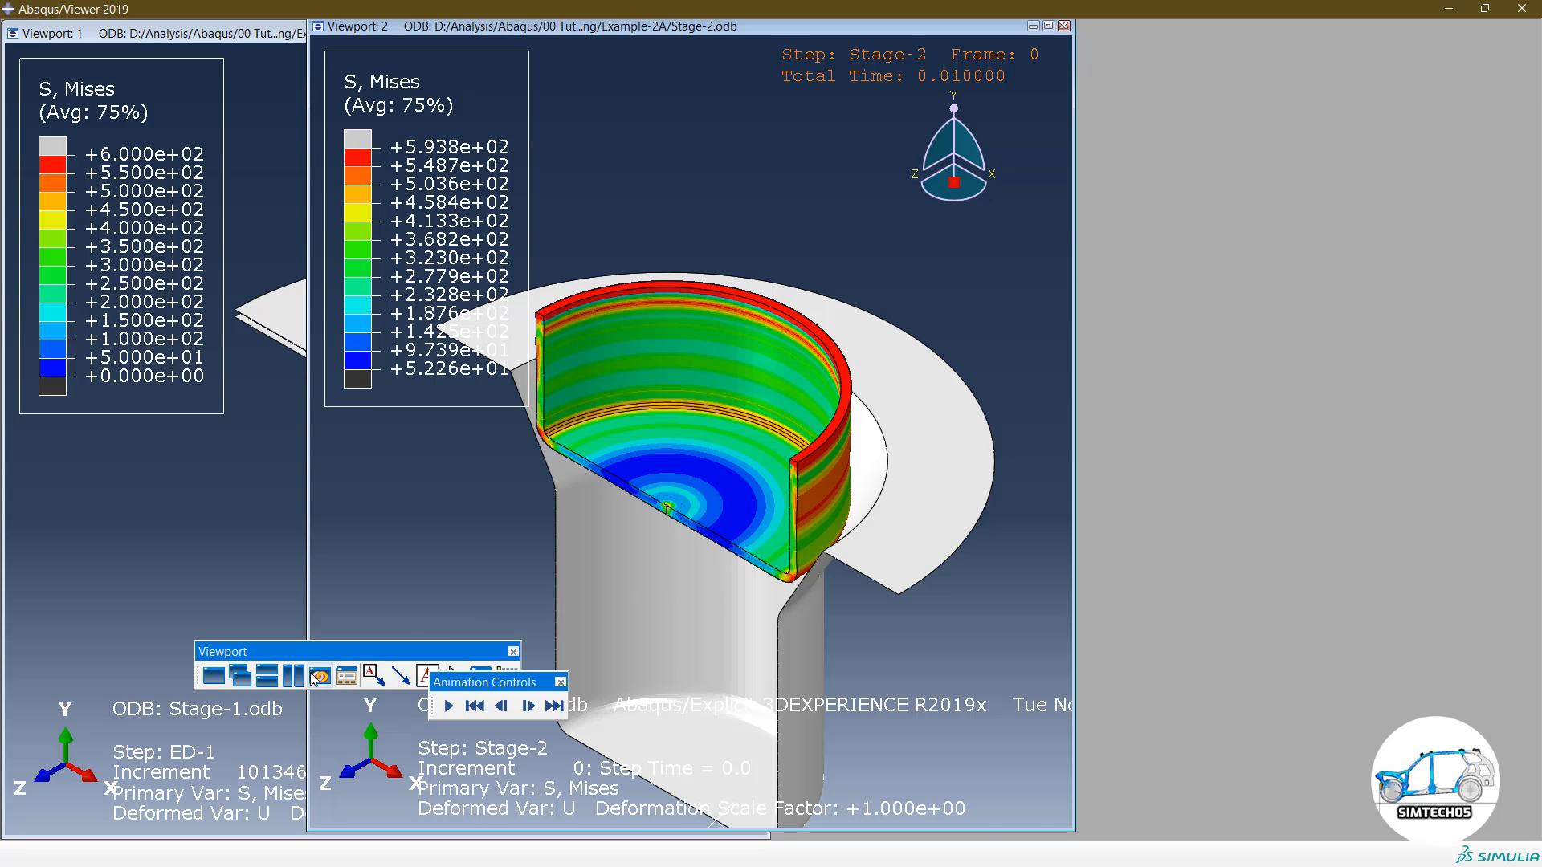
{"action": "left_click", "coordinate": [294, 677]}
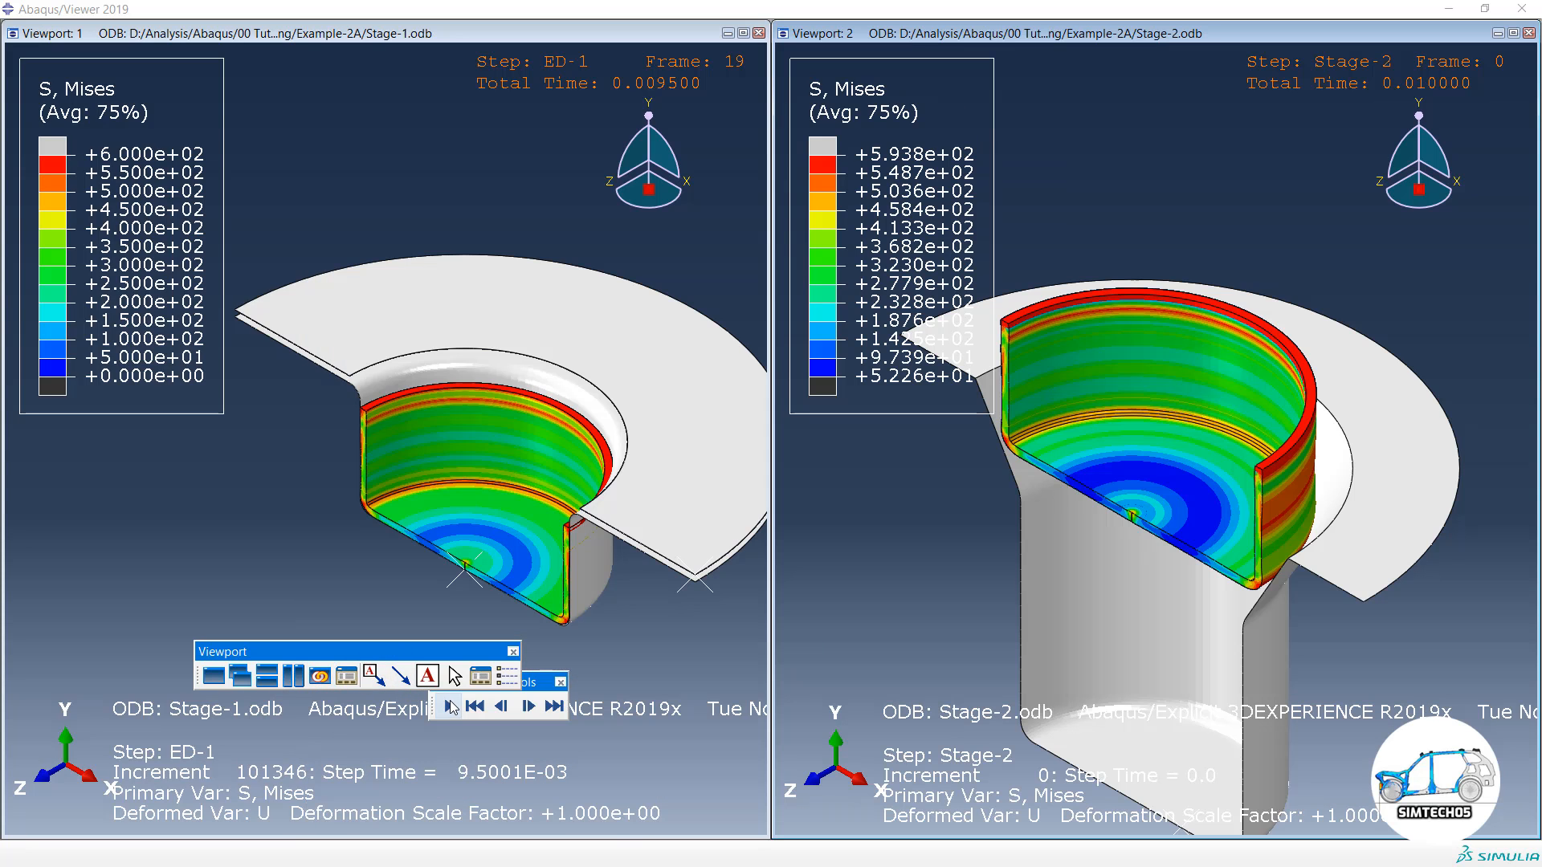
{"action": "left_click", "coordinate": [450, 707]}
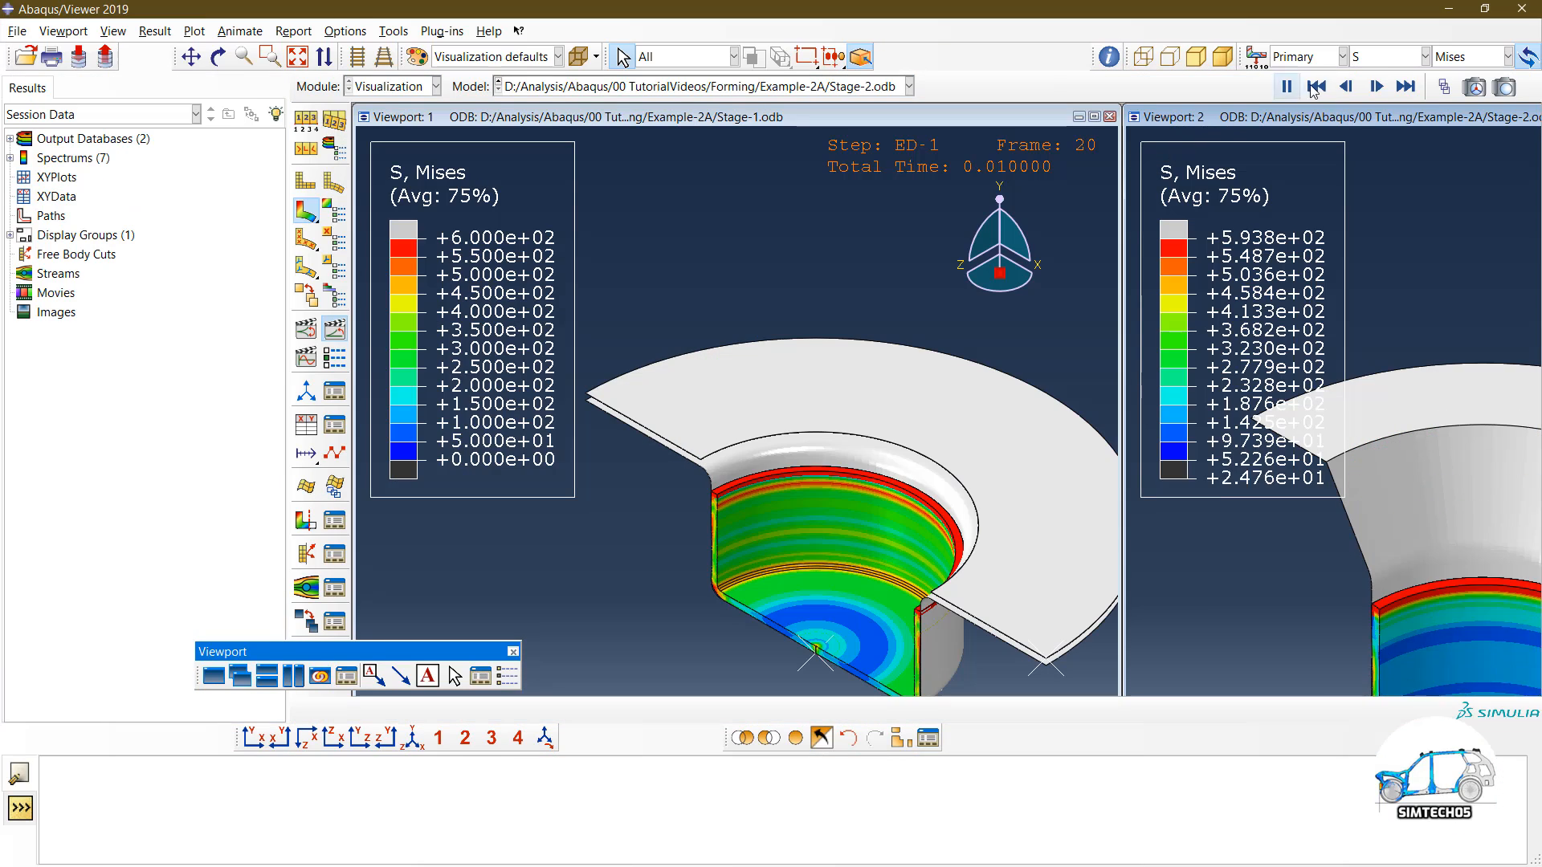
Step: Leave full screen and set the primary contour variable to PEEQ for both the Stage-2 and Stage-1 results
{"action": "left_click", "coordinate": [1426, 56]}
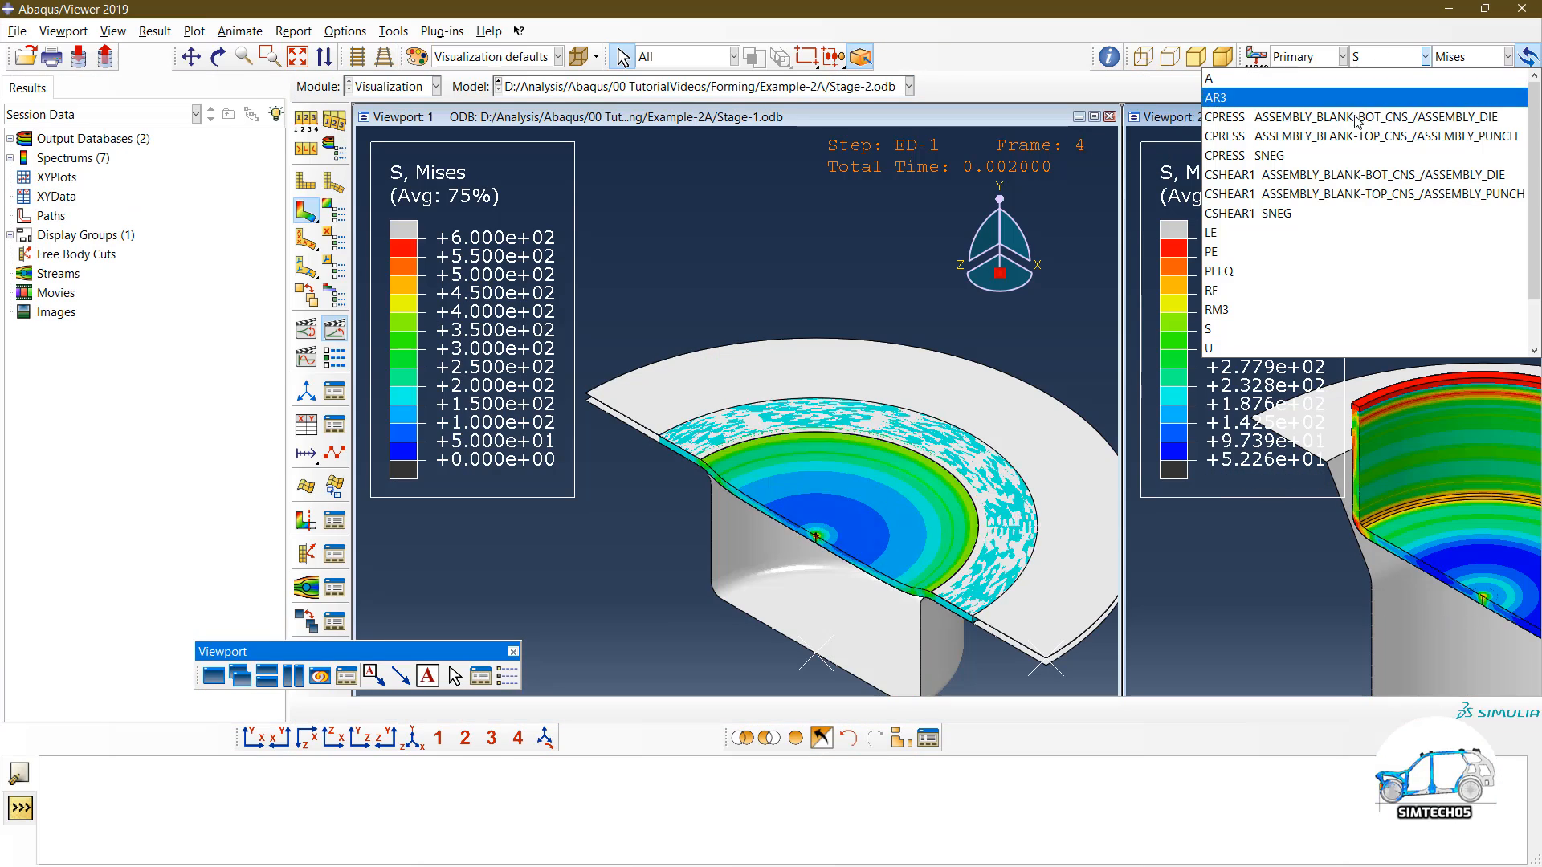
{"action": "left_click", "coordinate": [1271, 275]}
{"action": "left_click", "coordinate": [1018, 129]}
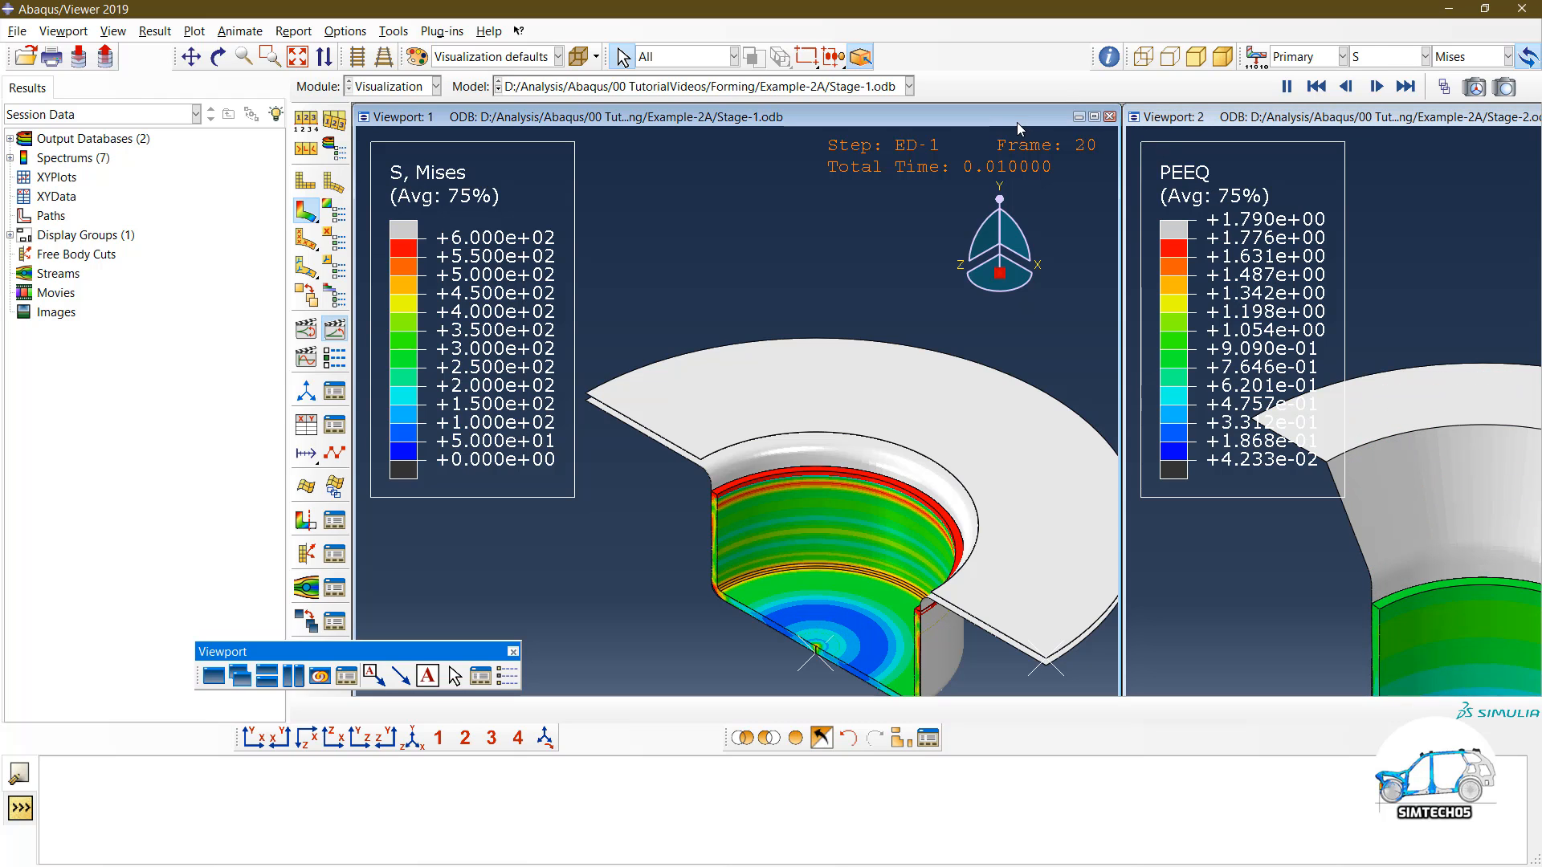
{"action": "left_click", "coordinate": [1425, 57]}
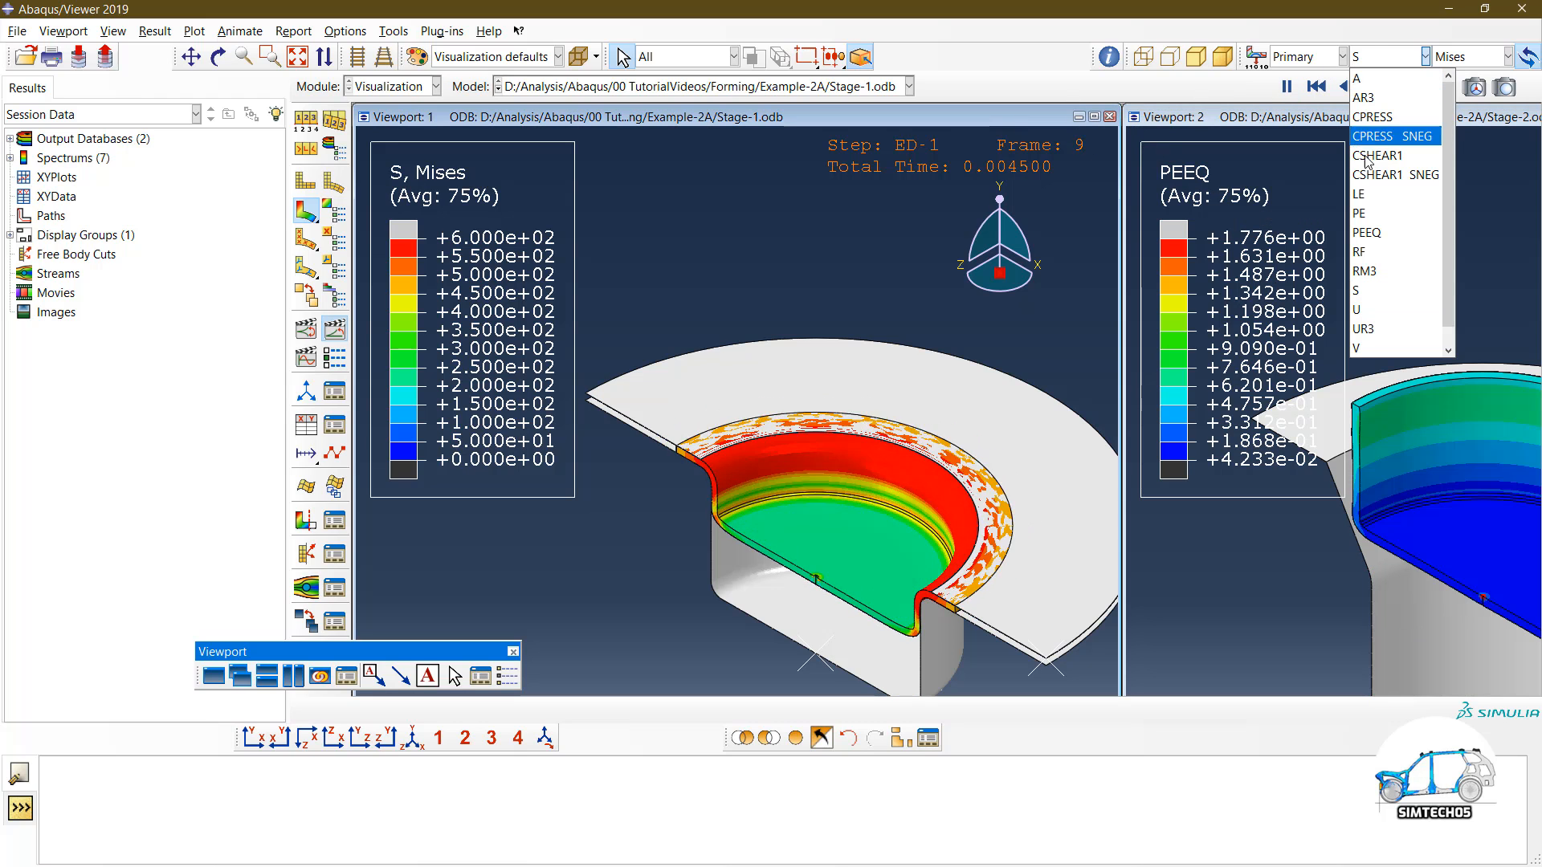
{"action": "left_click", "coordinate": [1368, 233]}
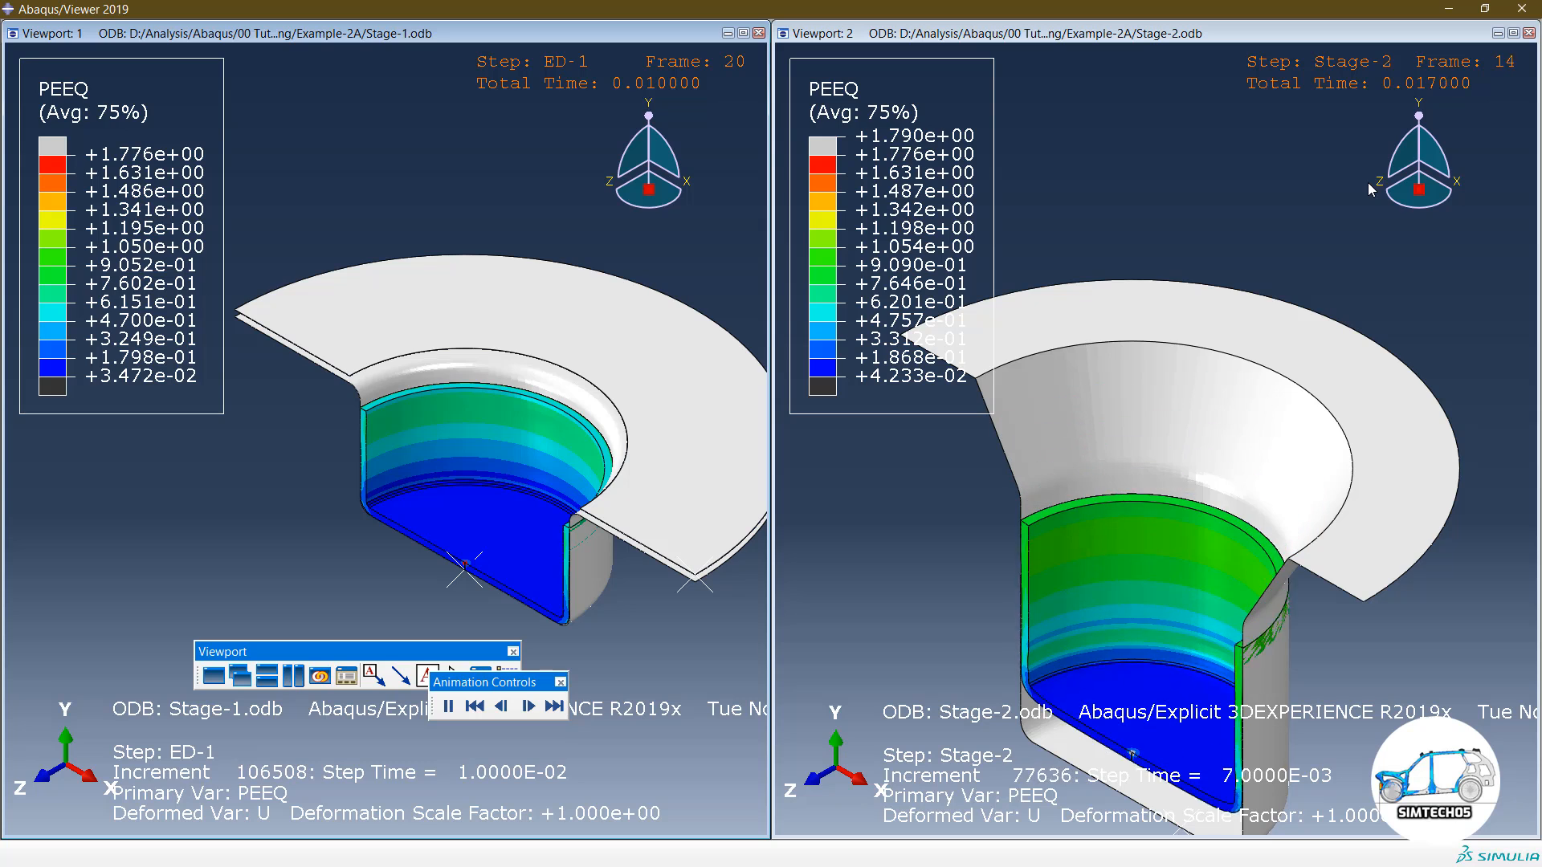